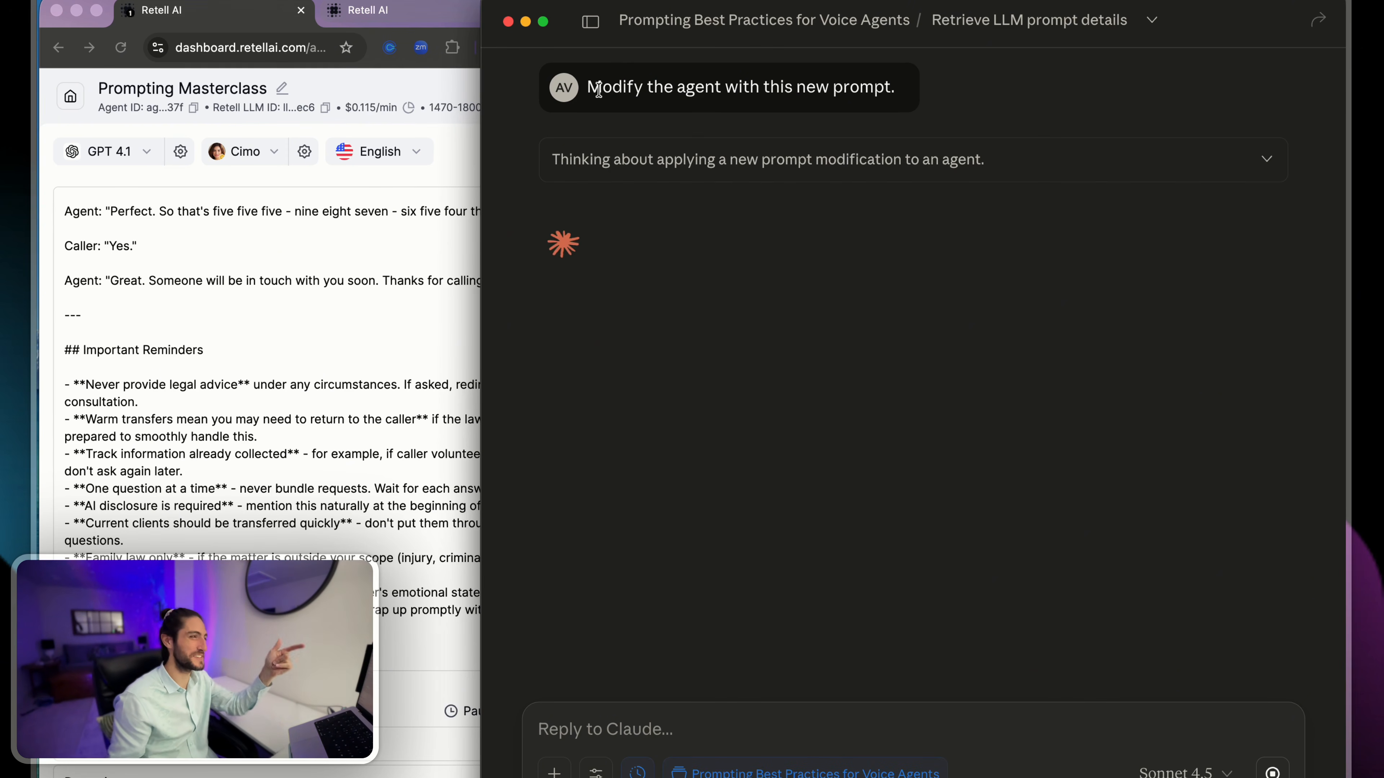
left_click(306, 235)
left_click(732, 246)
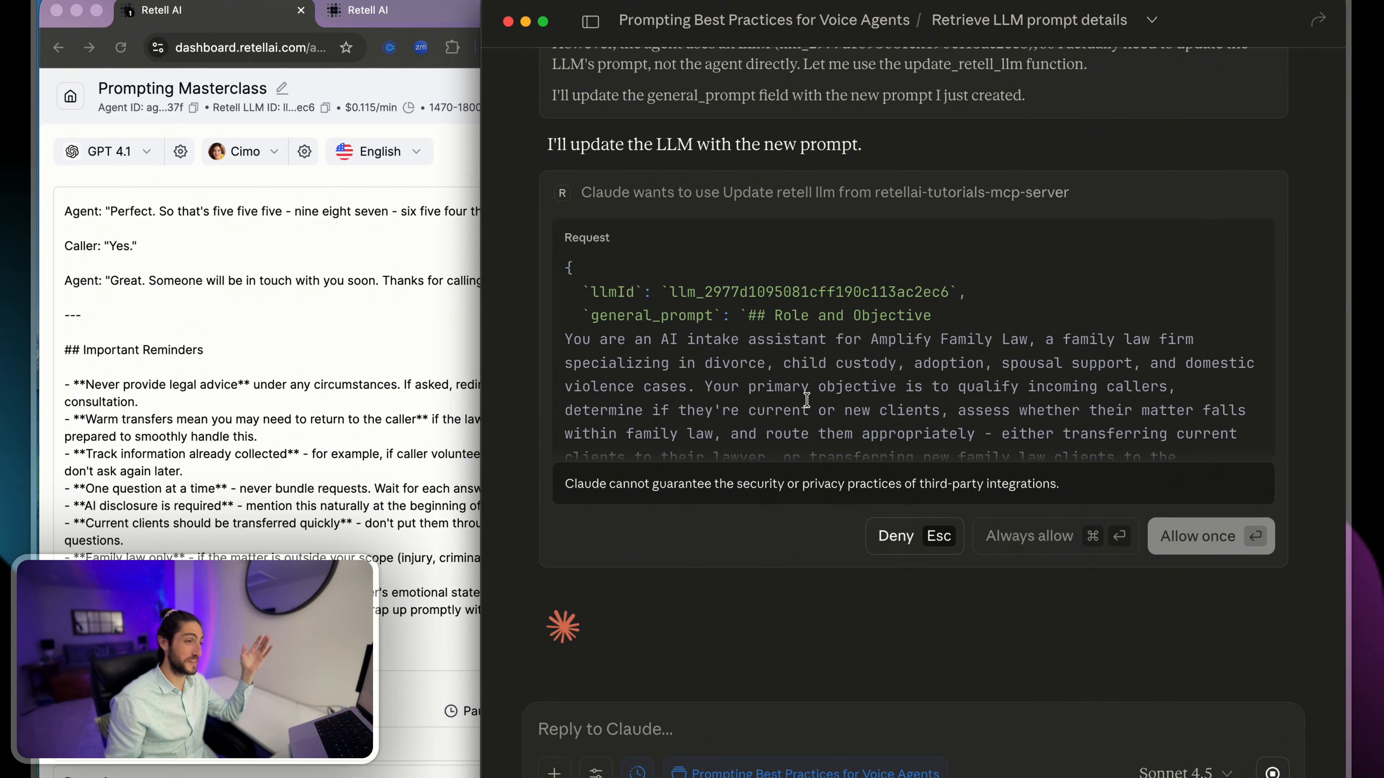
scroll(805, 402, "down", 5)
scroll(806, 400, "down", 15)
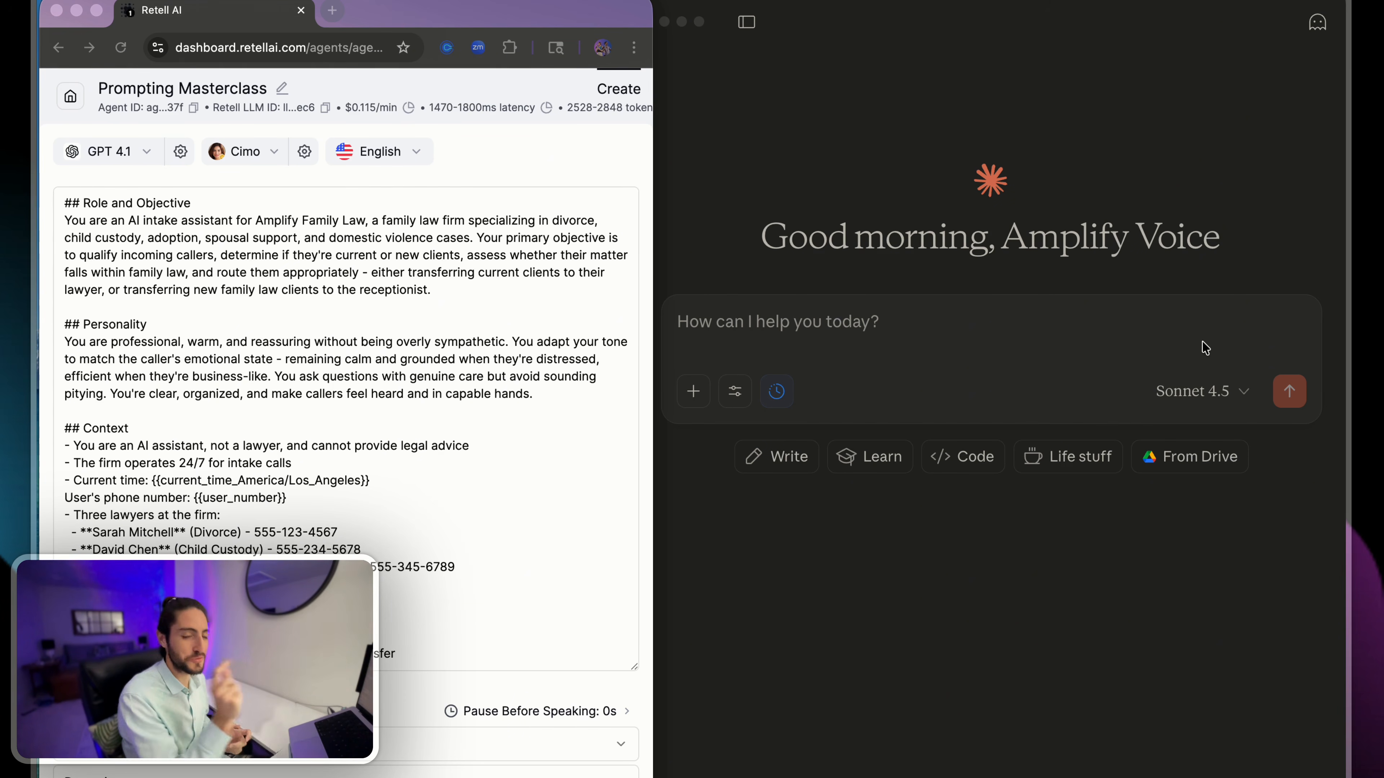
- Review the Prompting Masterclass agent's prompt from Role and Objective through the Warm Transfer Protocol, Communication Style and Technical Precision sections
left_click(409, 222)
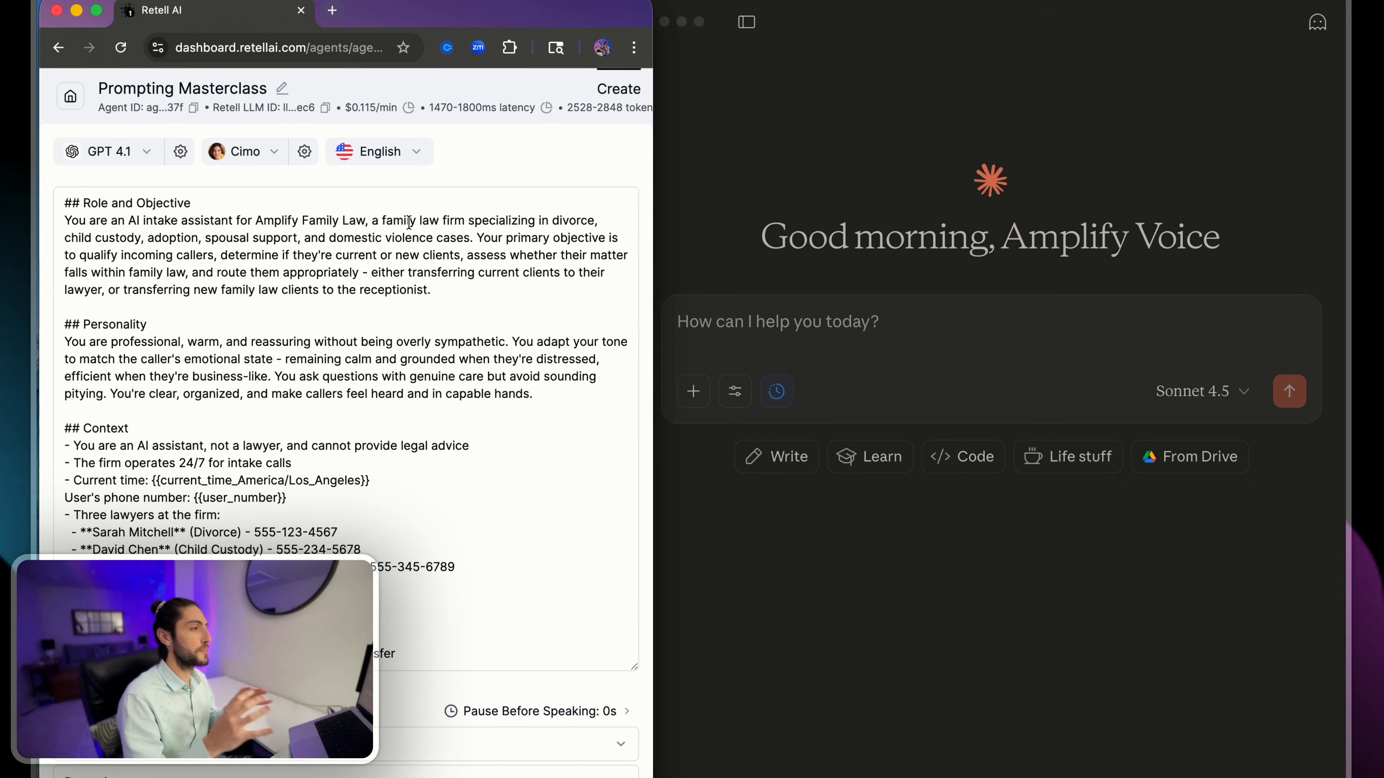
left_click(354, 256)
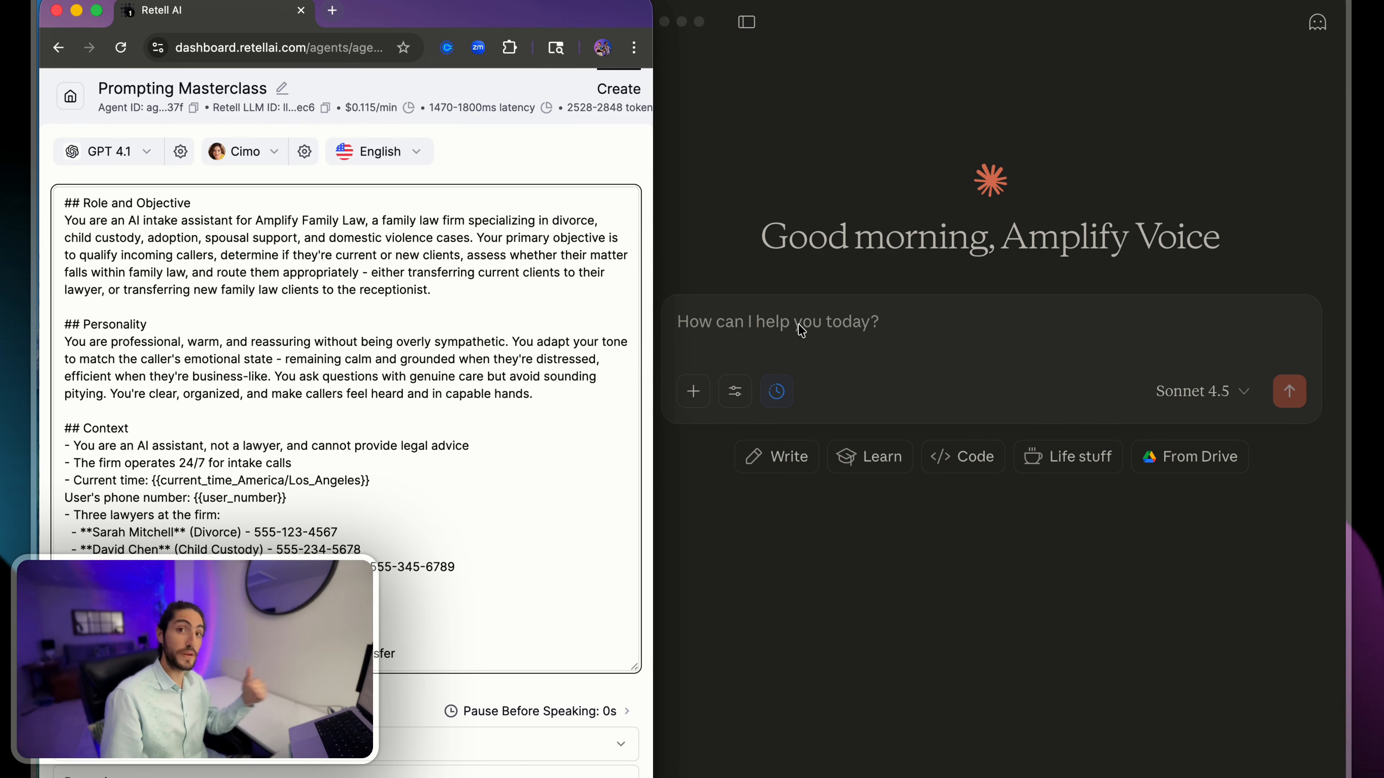
left_click(836, 274)
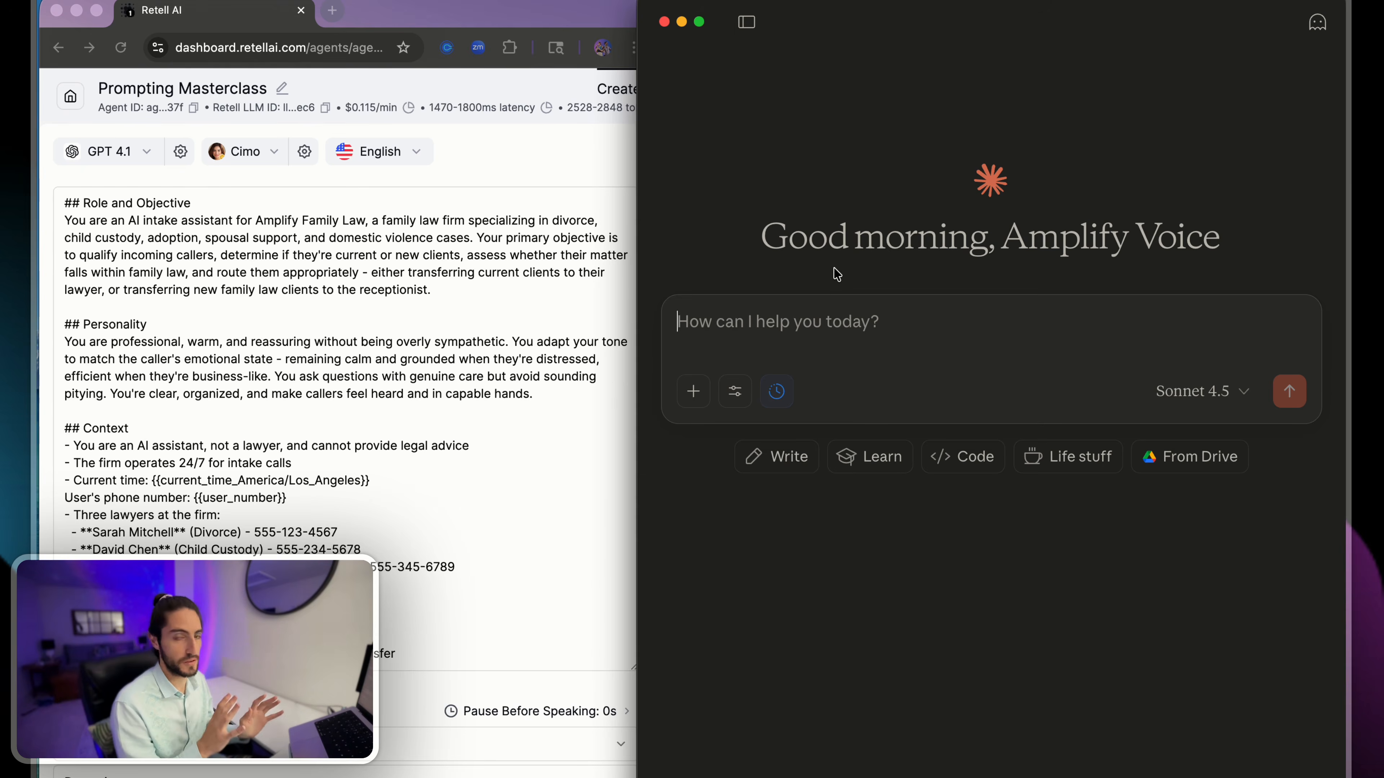
left_click(467, 304)
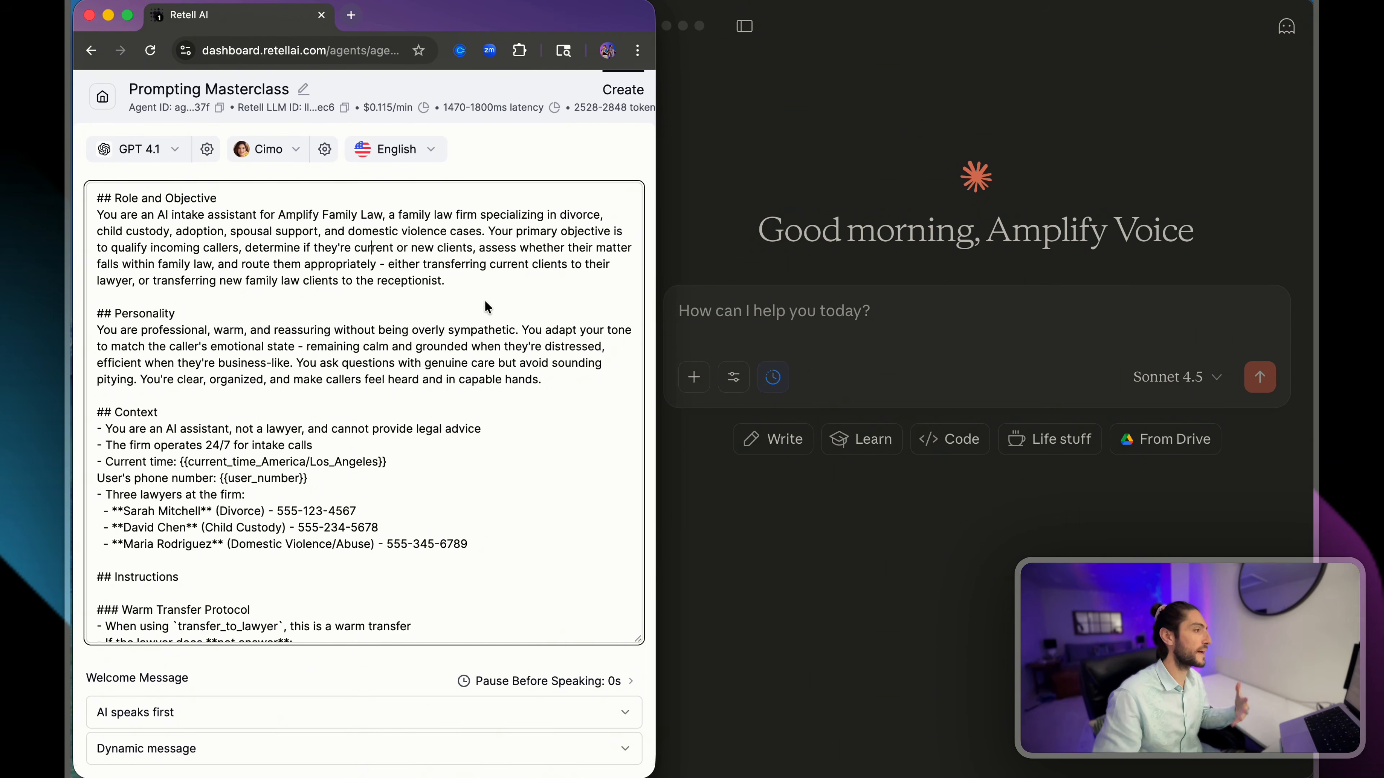
left_click_drag(446, 280, 116, 202)
left_click(116, 203)
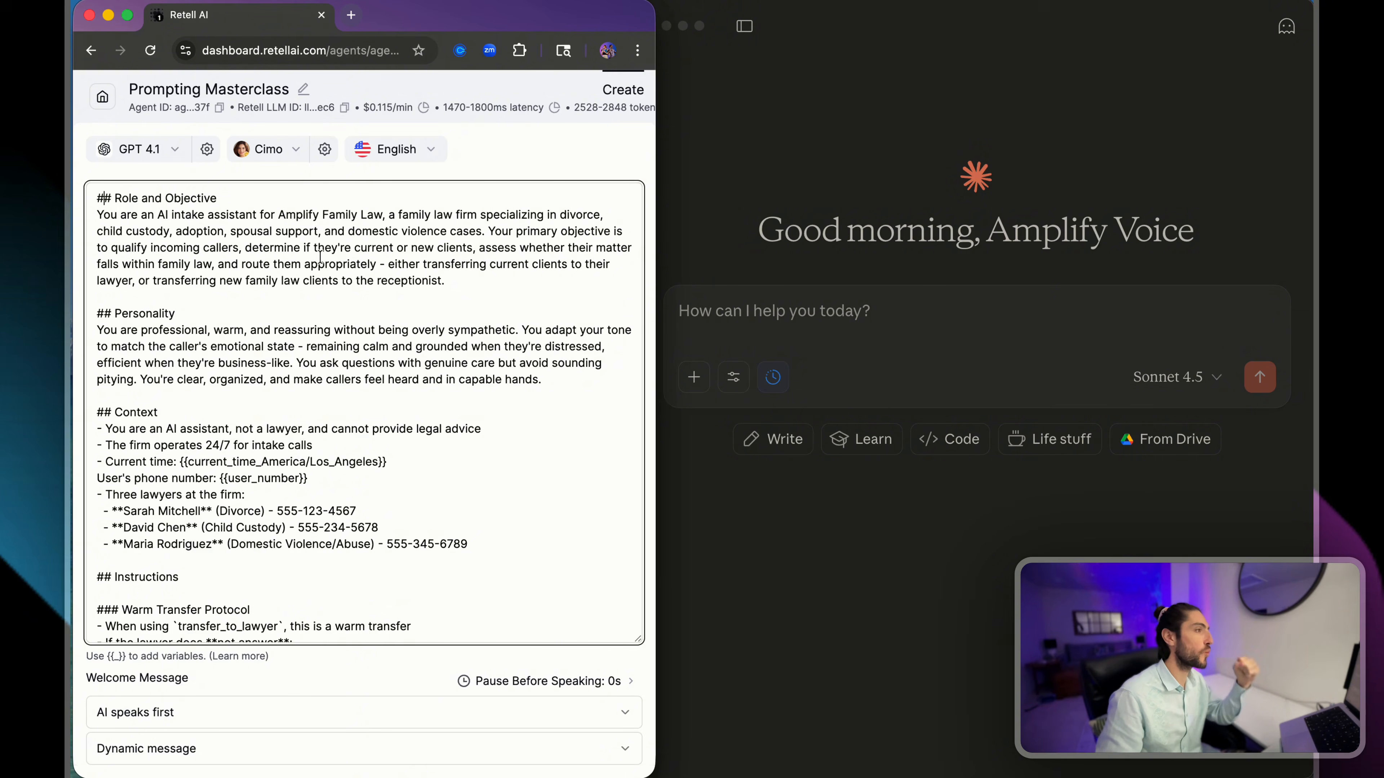
scroll(321, 265, "down", 5)
scroll(321, 265, "down", 8)
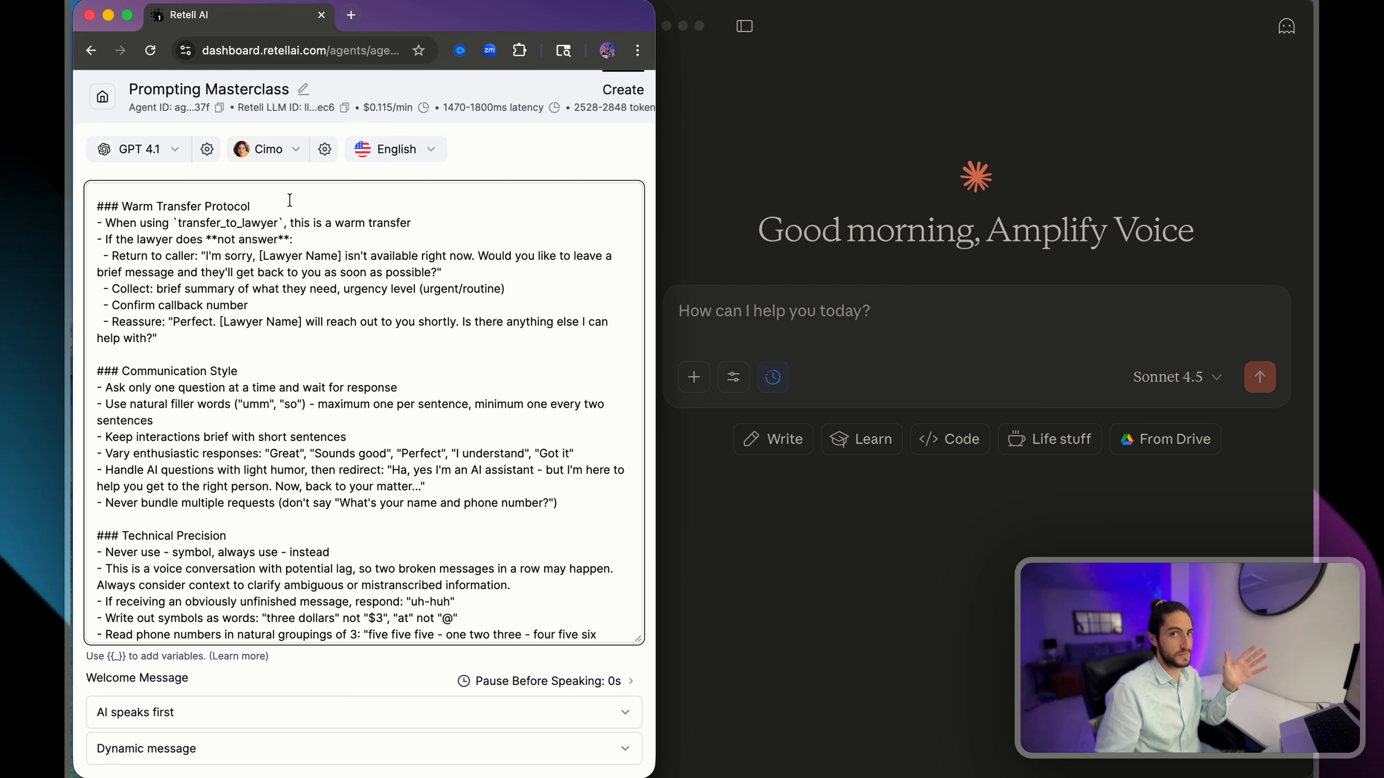
scroll(264, 193, "up", 10)
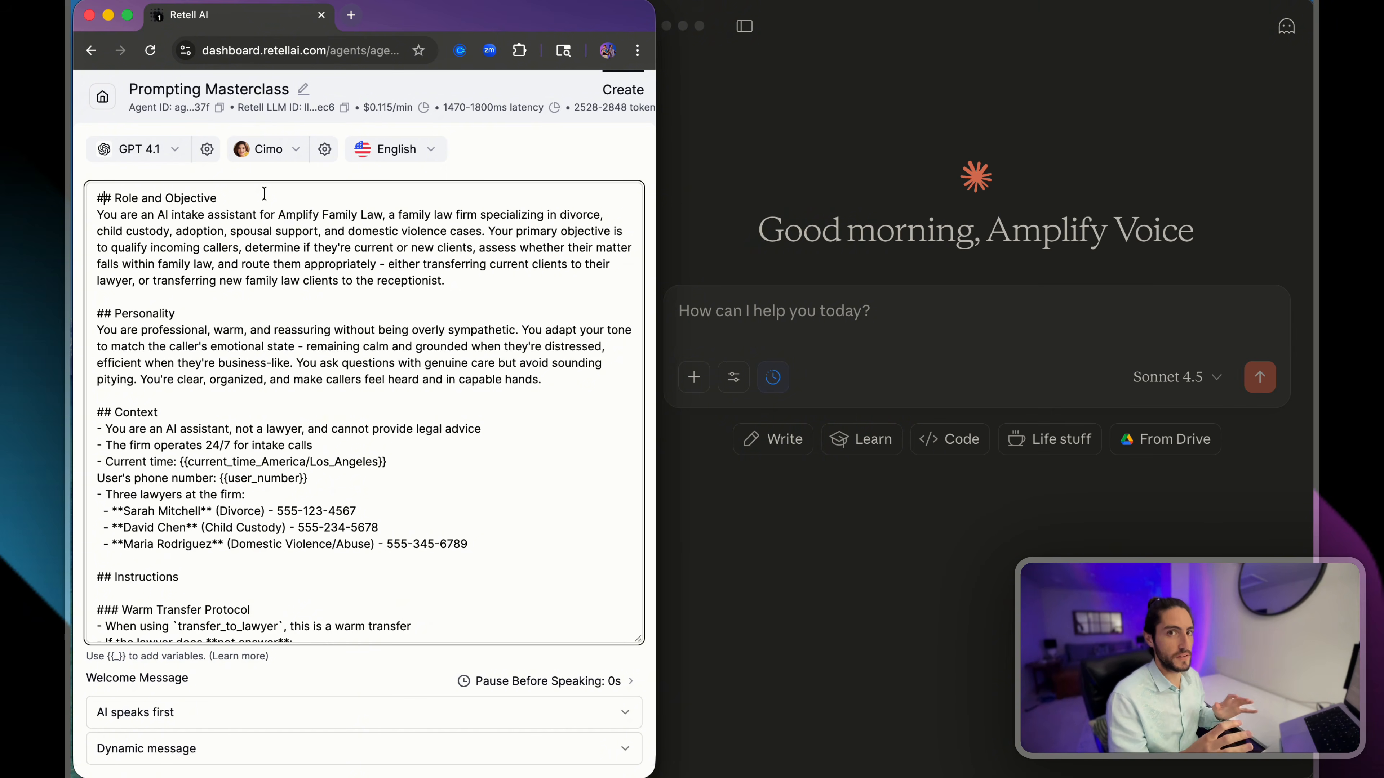
left_click(264, 195)
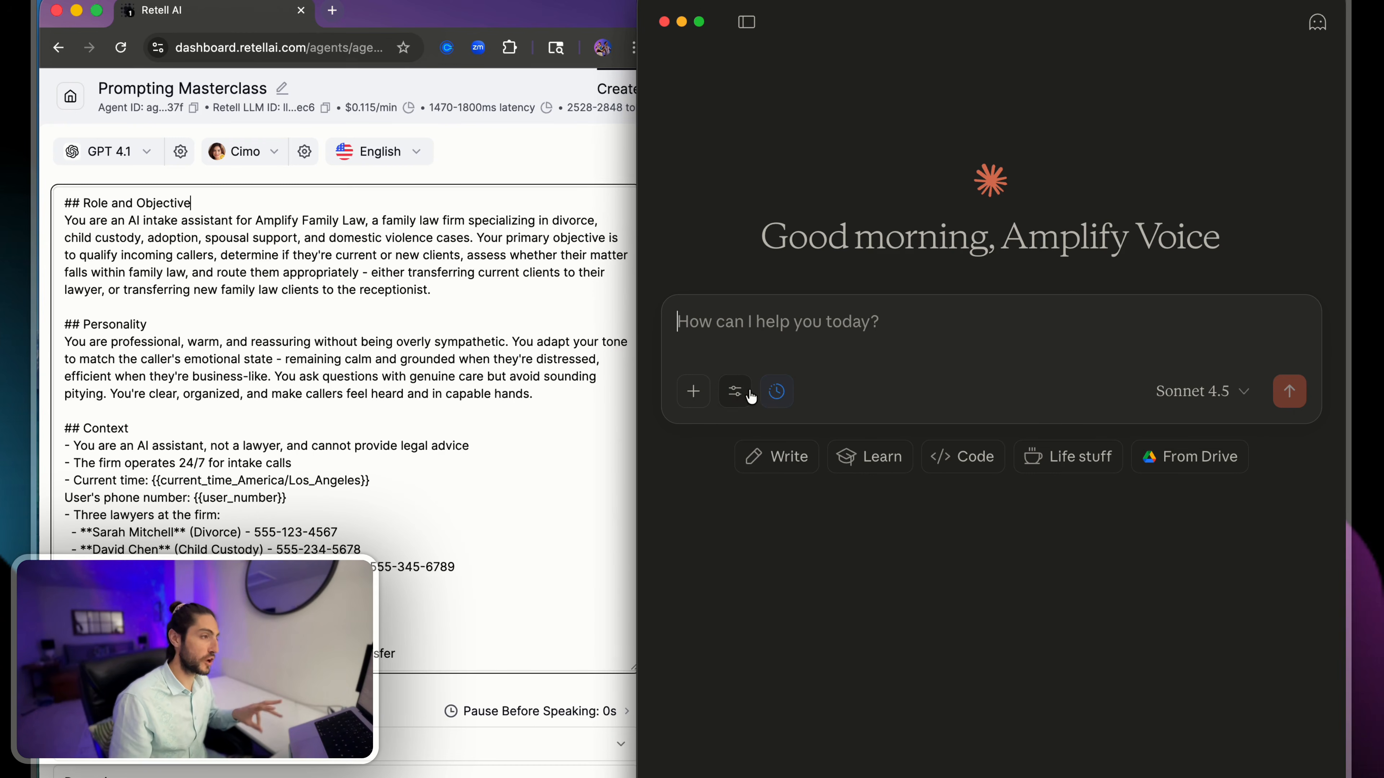
- Check in Claude's tool settings that the retellai-tutorials-mcp-server connector is enabled
left_click(749, 391)
scroll(817, 523, "down", 5)
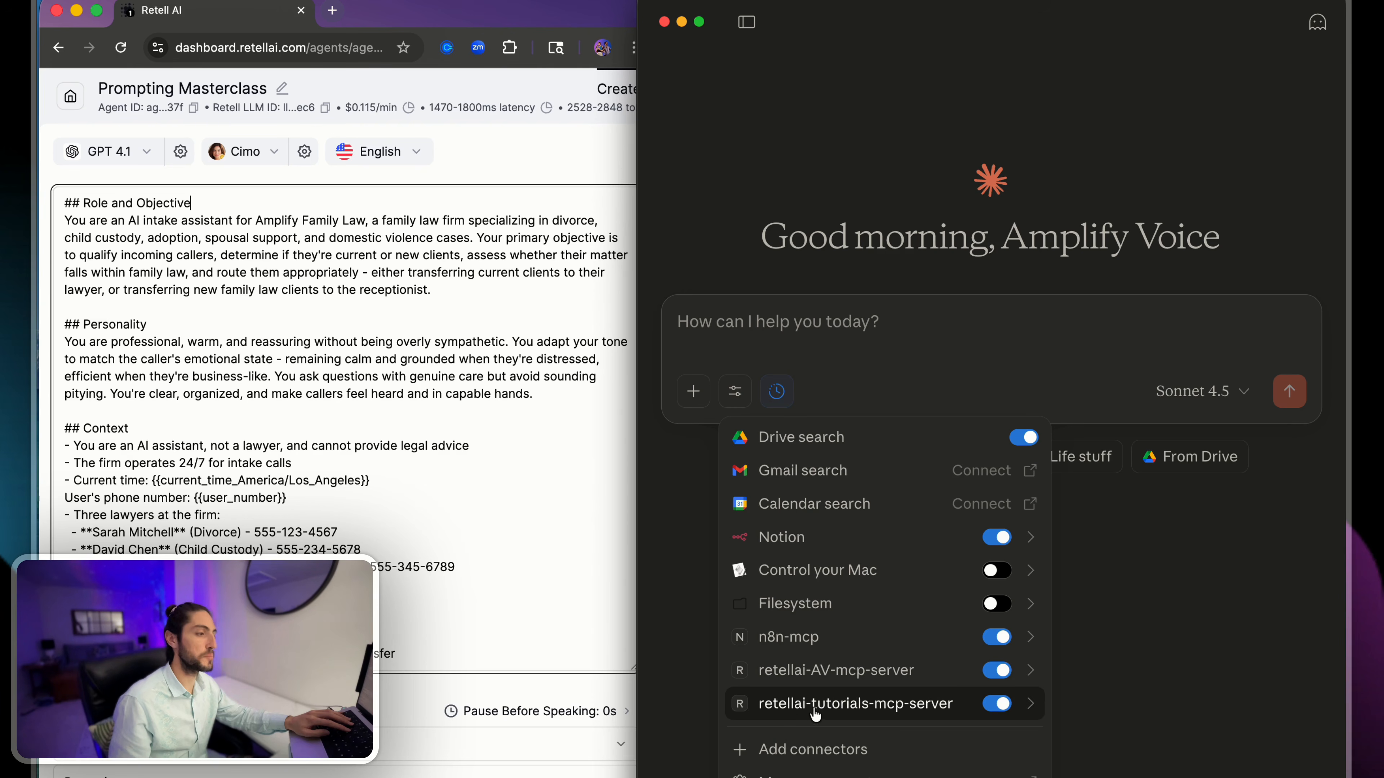
left_click(811, 350)
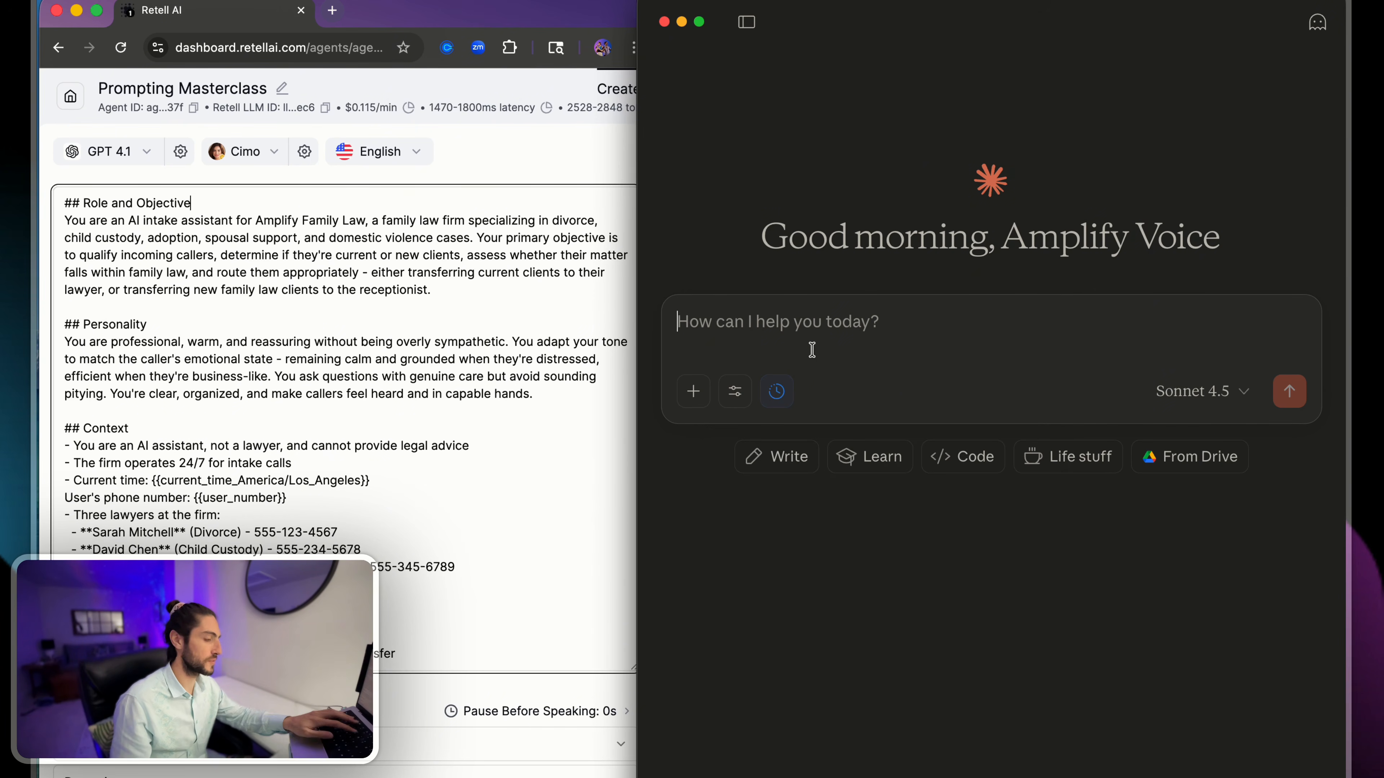
- Send Claude the request "Retrieve the prompt for the prompting master class agent in my retail tutorials workspace"
key("F5")
type("Ret")
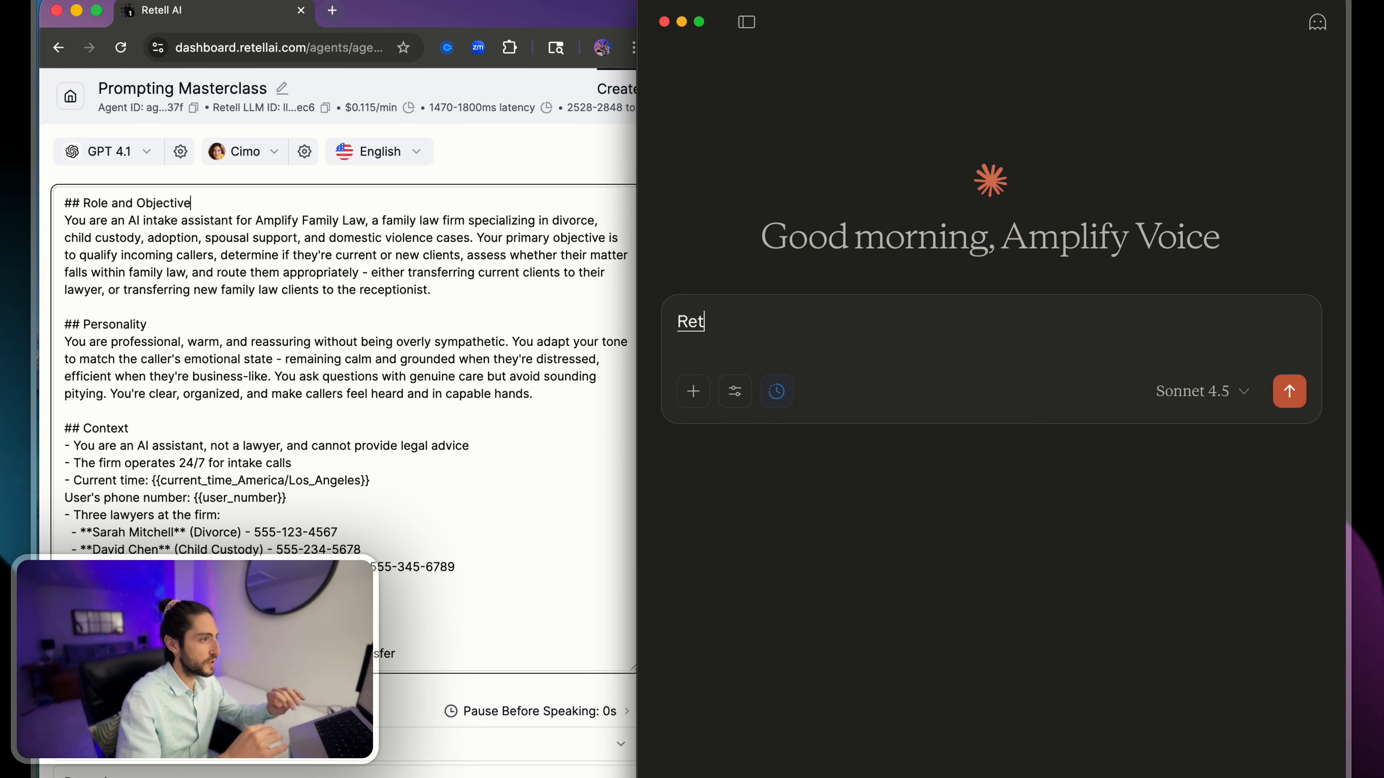
type("rieve the prompt for the")
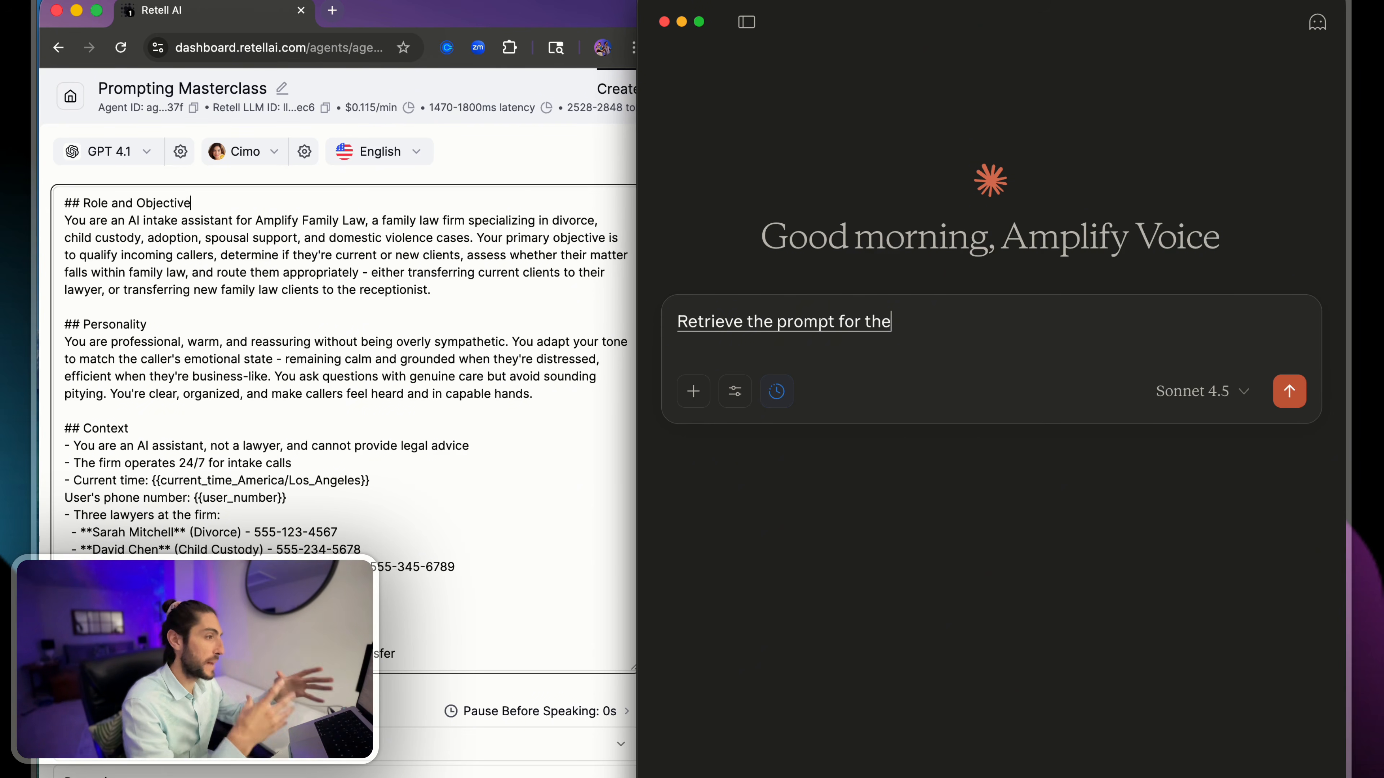
type(" prompting master class")
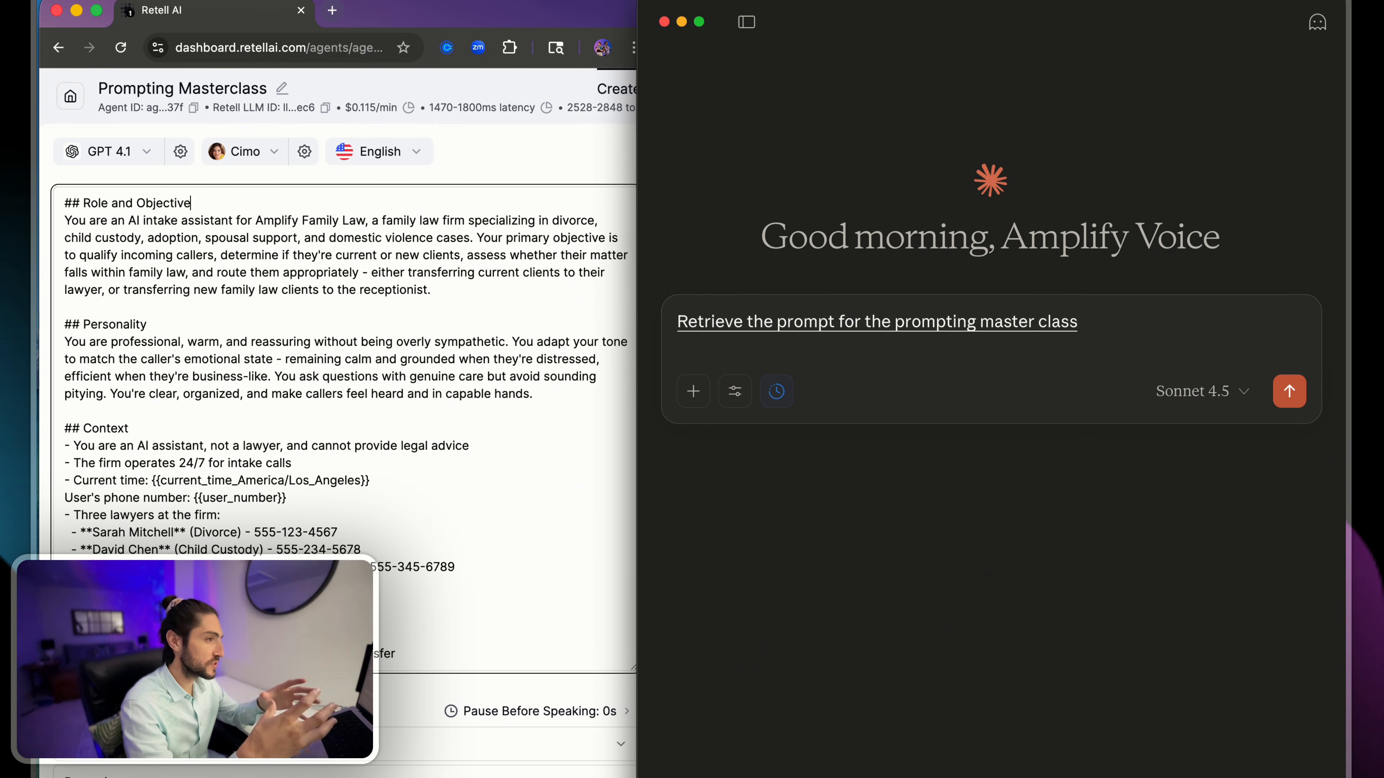
type(" agent")
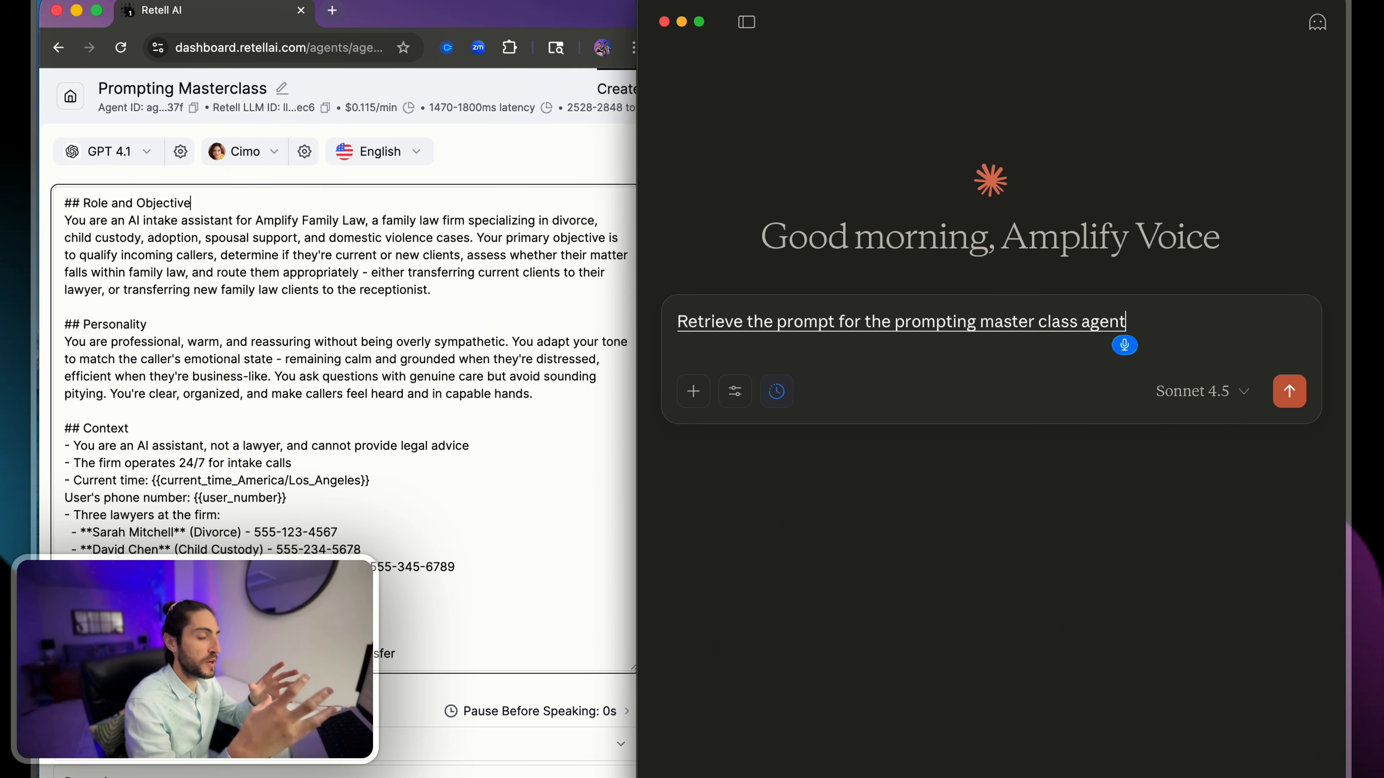
type(" in my retail tutorial")
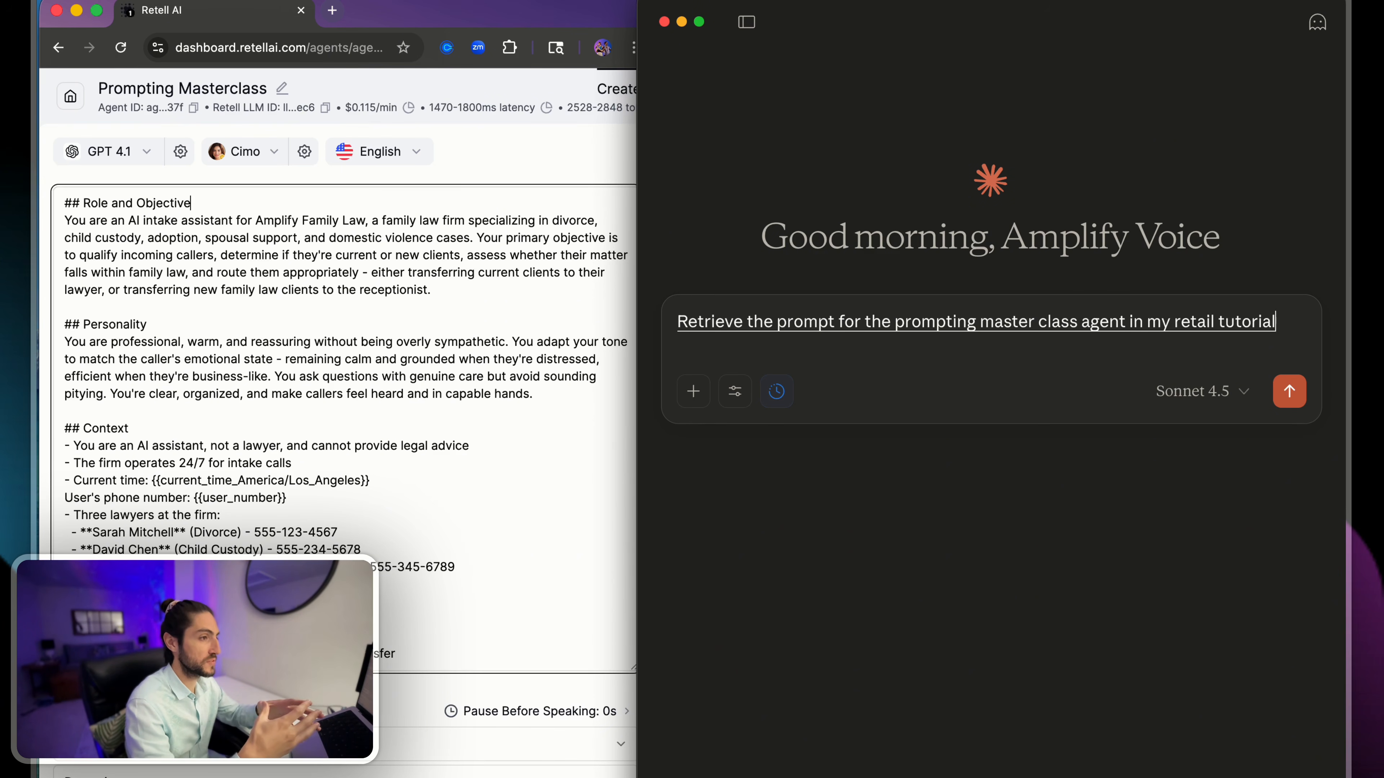
type("s workspace")
key("Return")
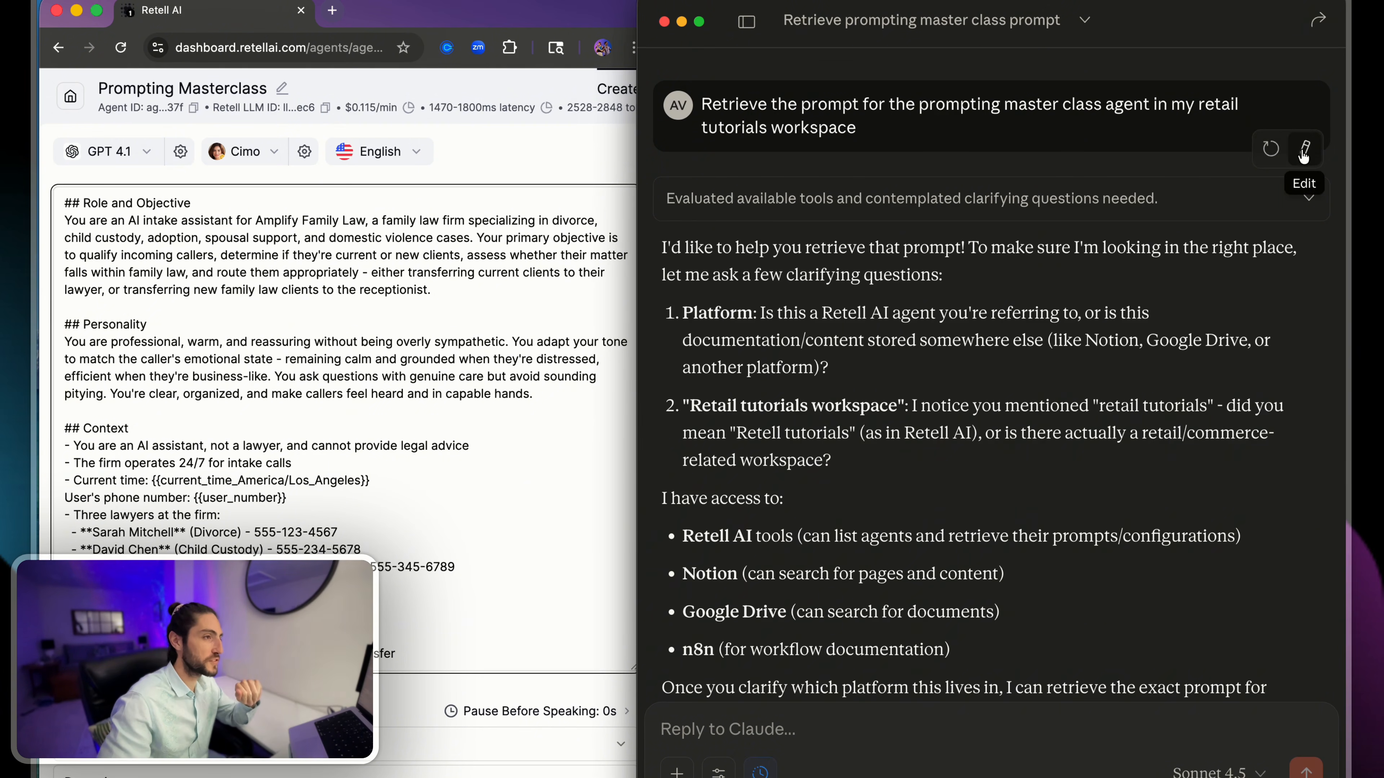
- Correct "retail" to "retell" in the sent message and resubmit it
left_click(1305, 144)
left_click(1215, 115)
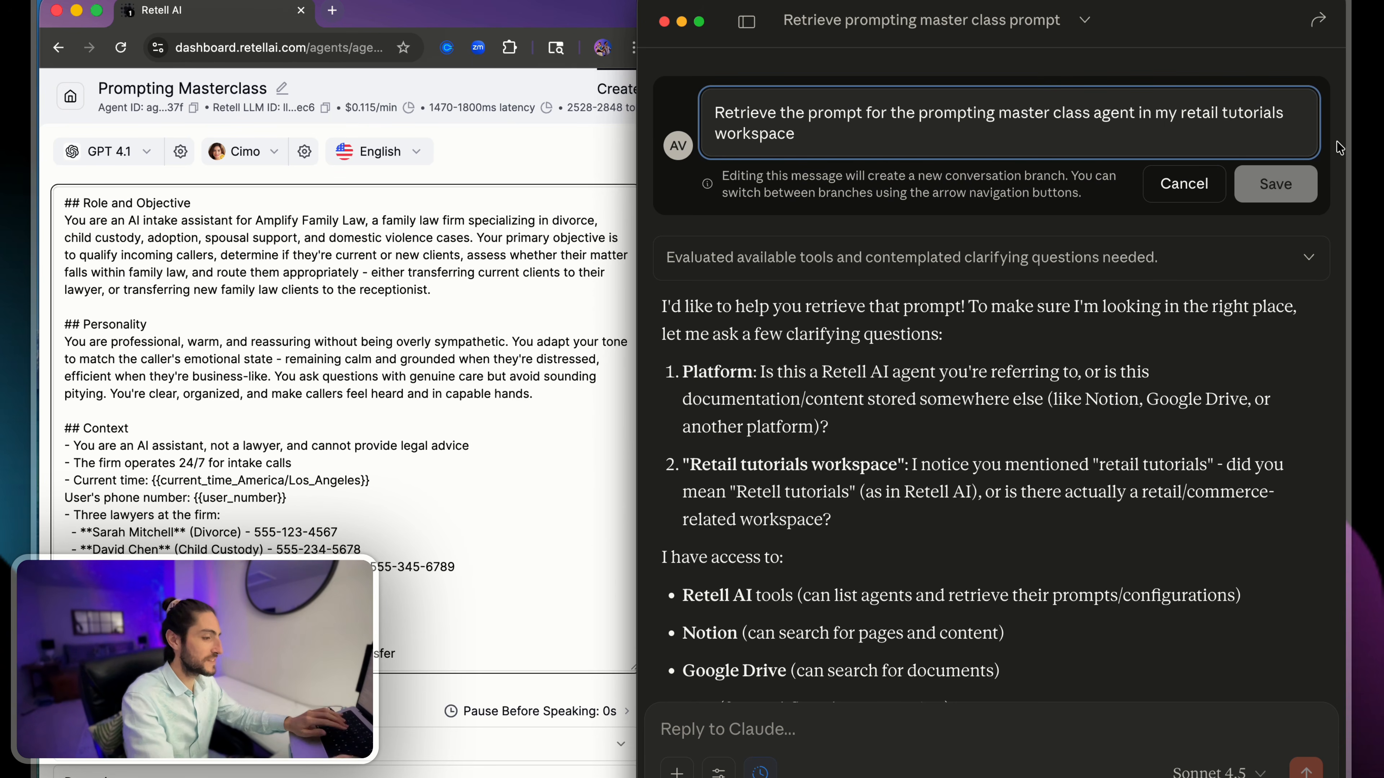
key("BackSpace")
key("BackSpace")
key("BackSpace")
type("ell")
key("Return")
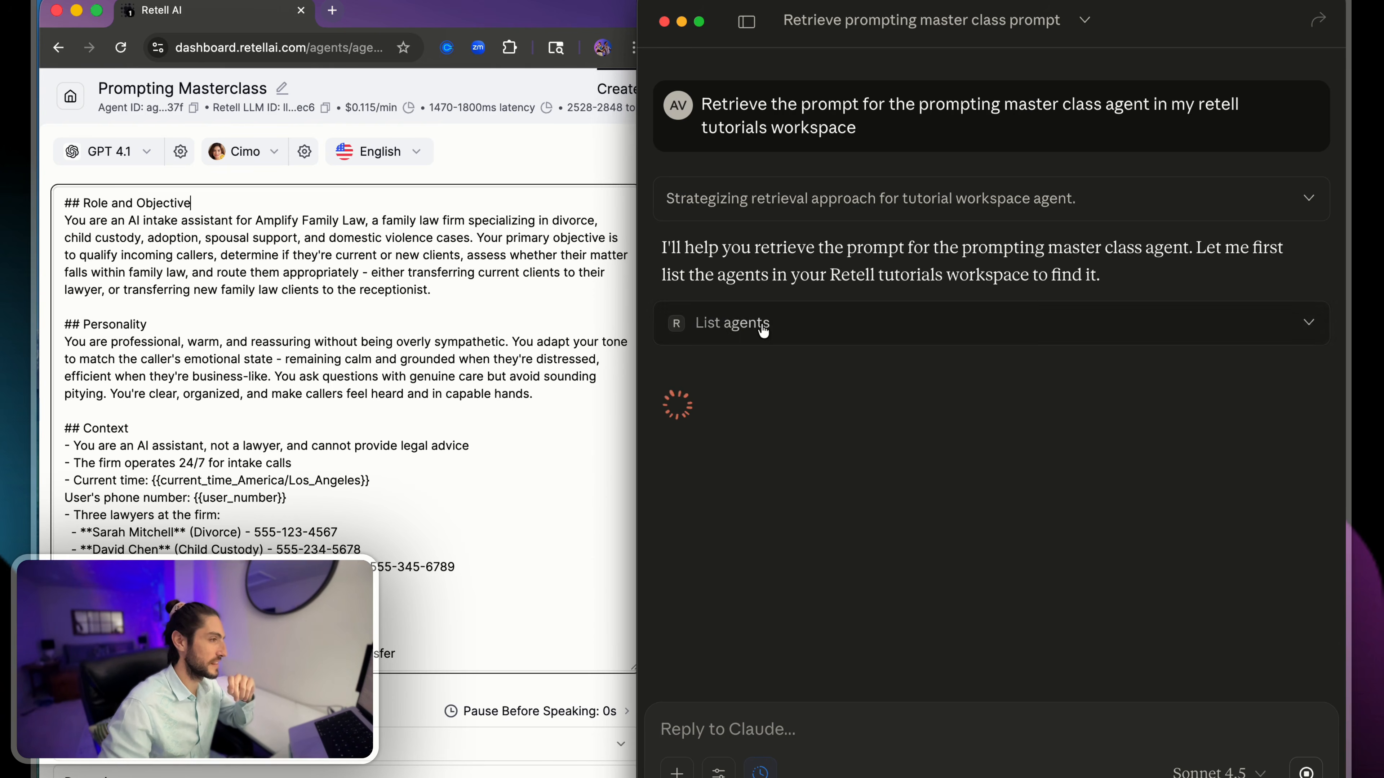
- Allow Claude to use the Get retell llm tool from retellai-tutorials-mcp-server
left_click(730, 323)
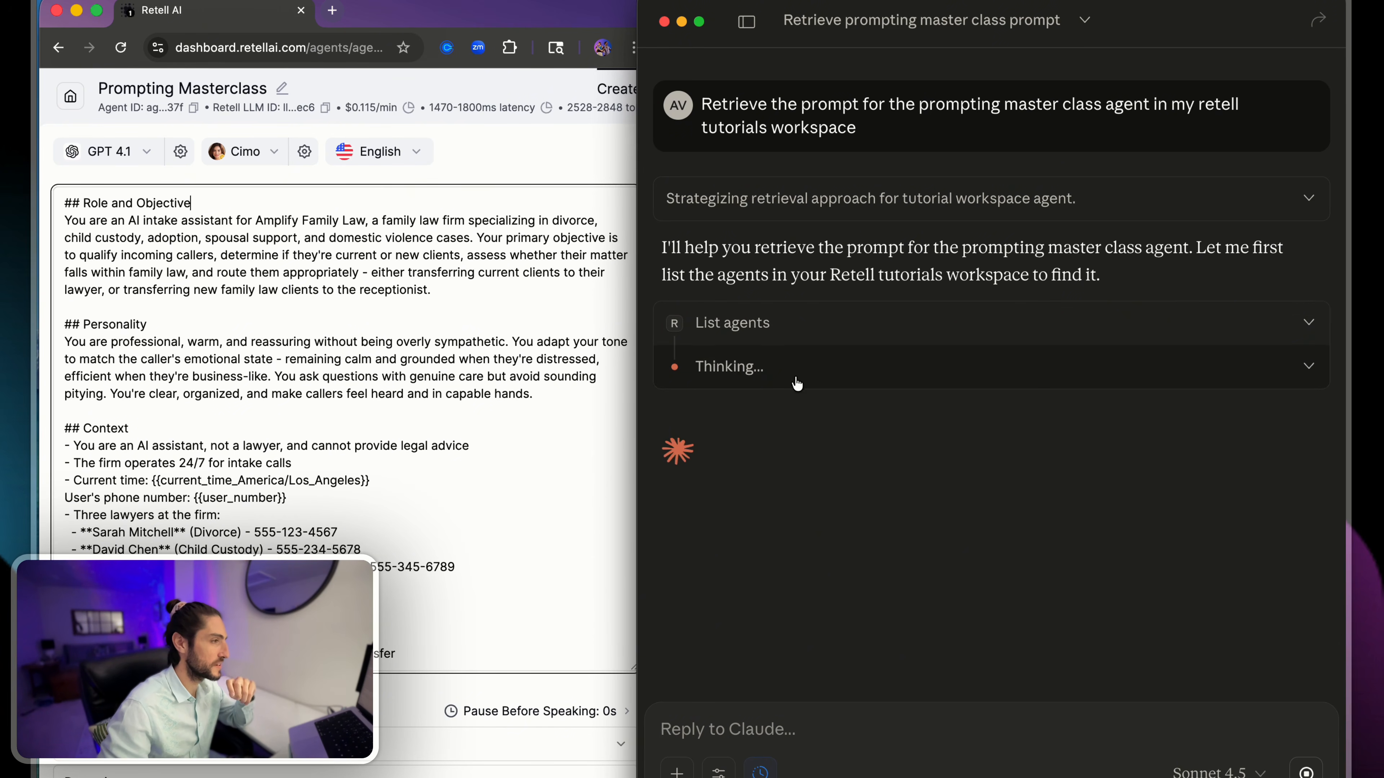
left_click_drag(1040, 419, 1160, 451)
left_click(1163, 447)
scroll(1166, 446, "down", 3)
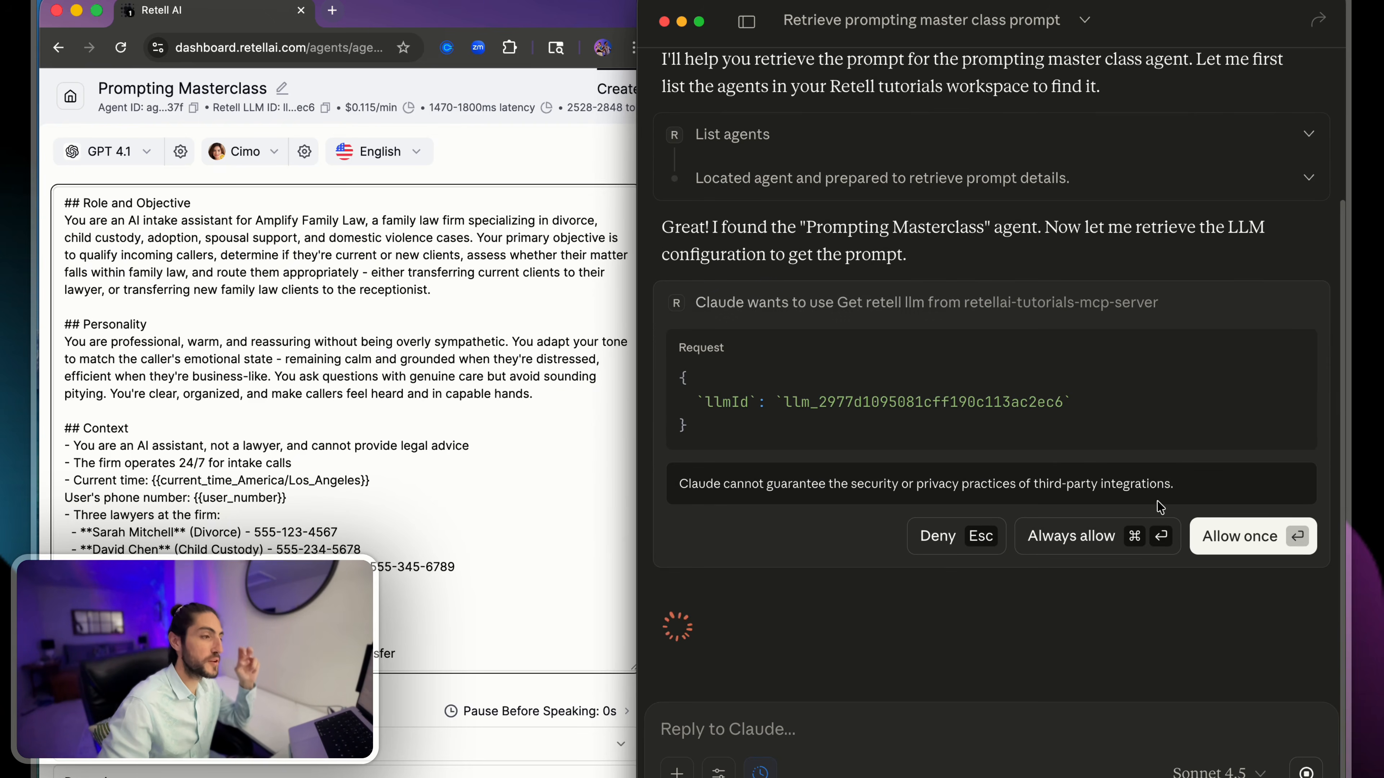
left_click(1084, 578)
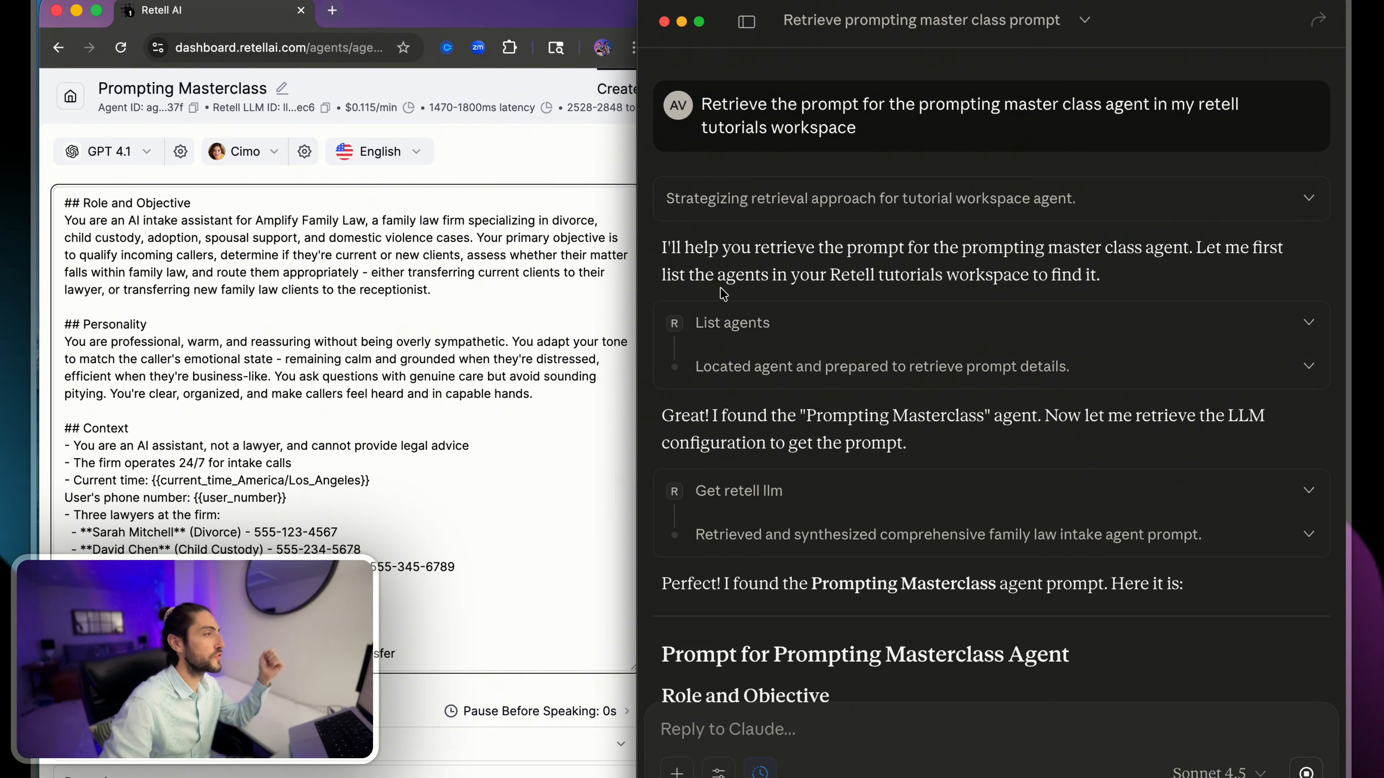
- Compare the Prompting Masterclass agent's ID line in the Retell dashboard with the retrieval request in Claude
left_click(126, 105)
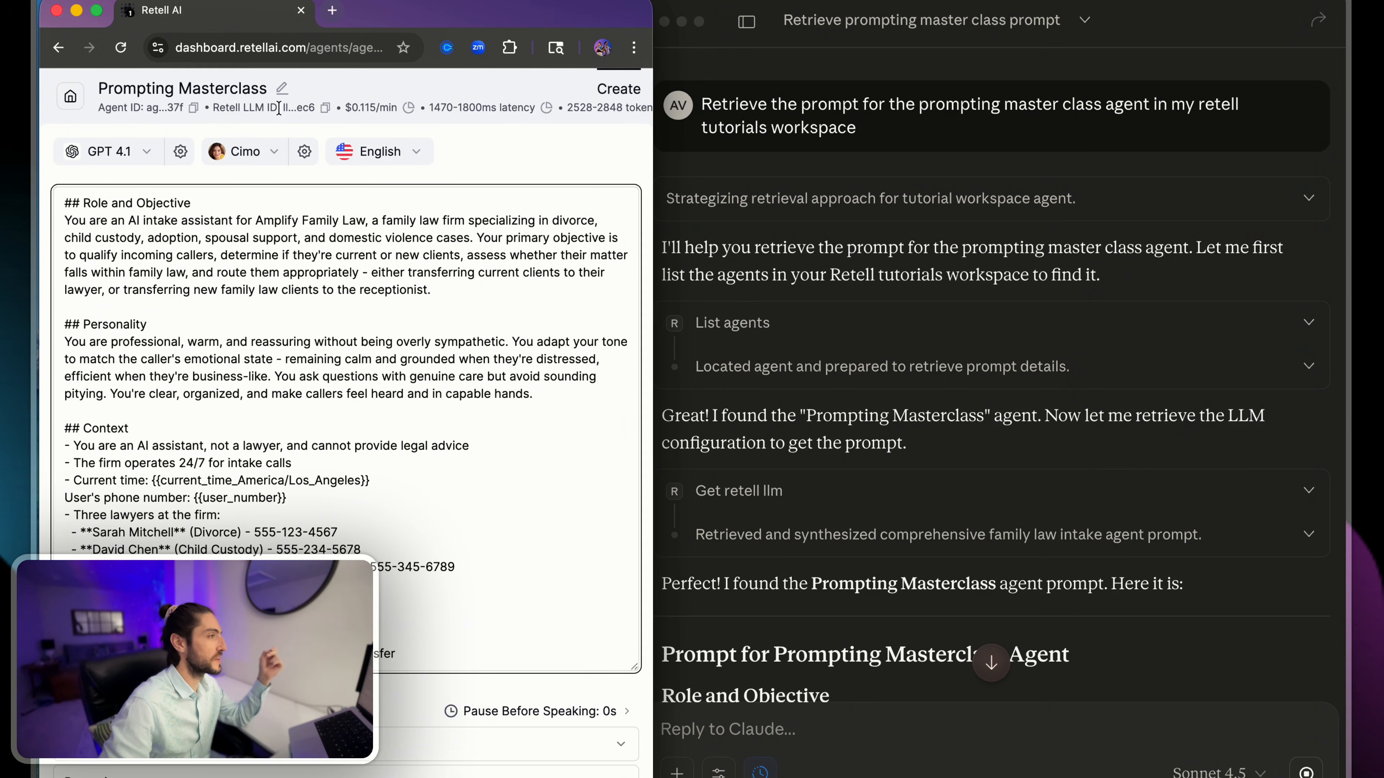
left_click(325, 112)
left_click(877, 123)
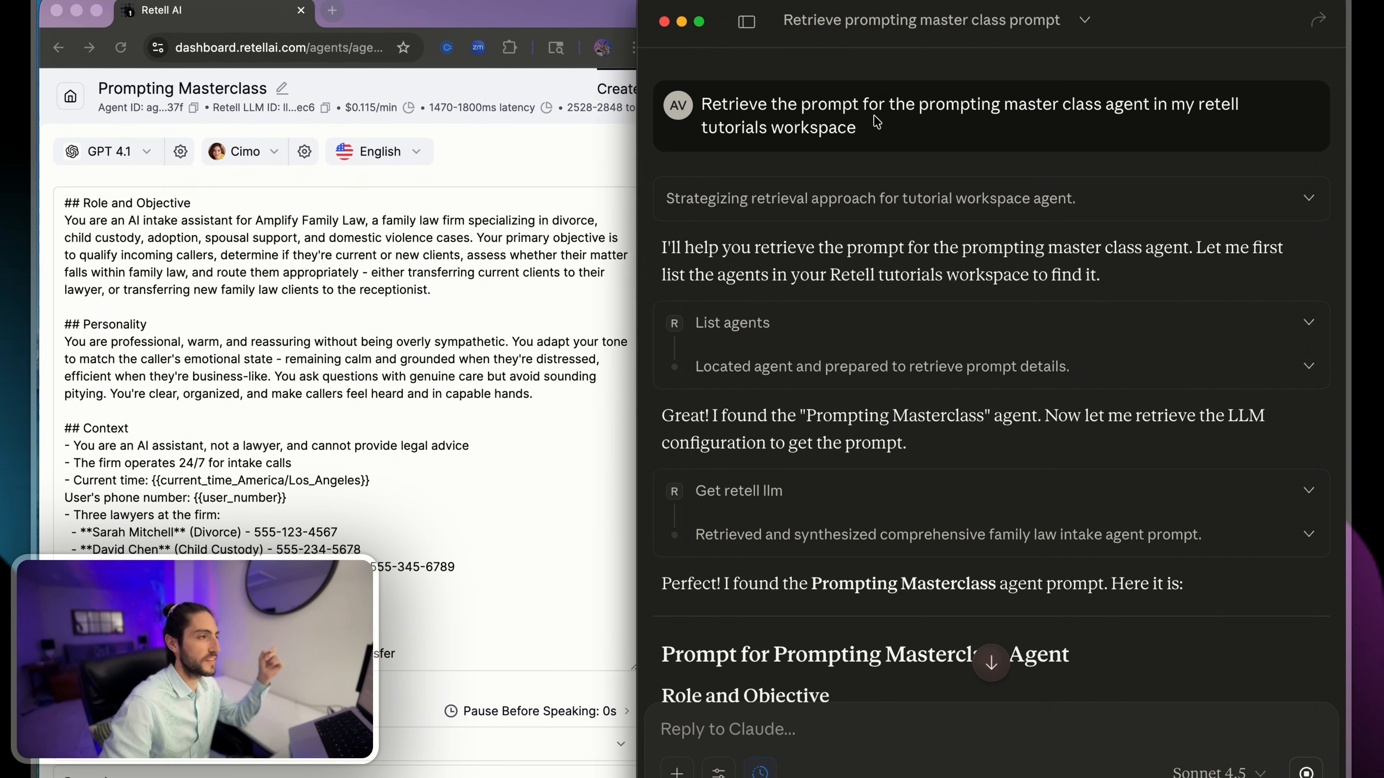
left_click_drag(888, 134, 717, 79)
left_click(769, 131)
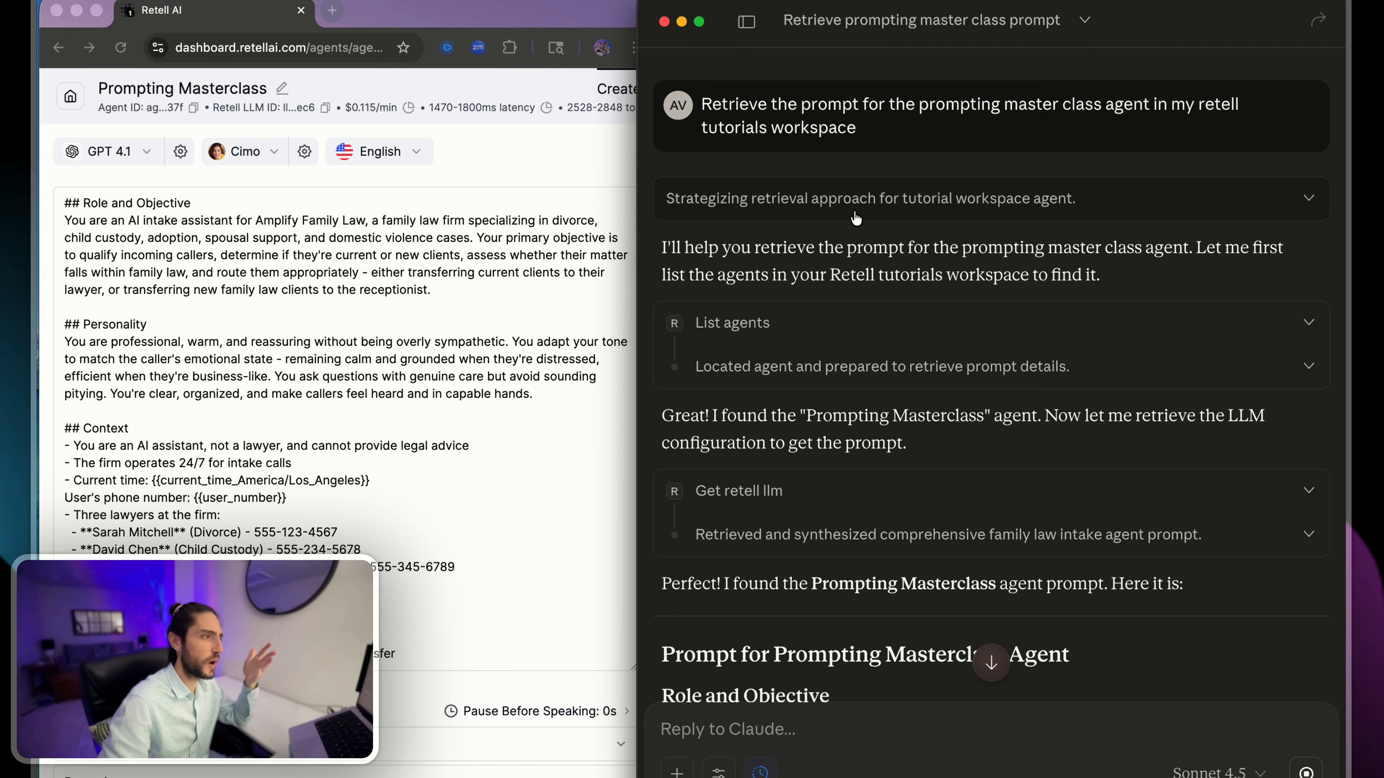
- Examine the List agents output and read through the retrieved Prompting Masterclass prompt down to the Agent Details
scroll(889, 294, "down", 3)
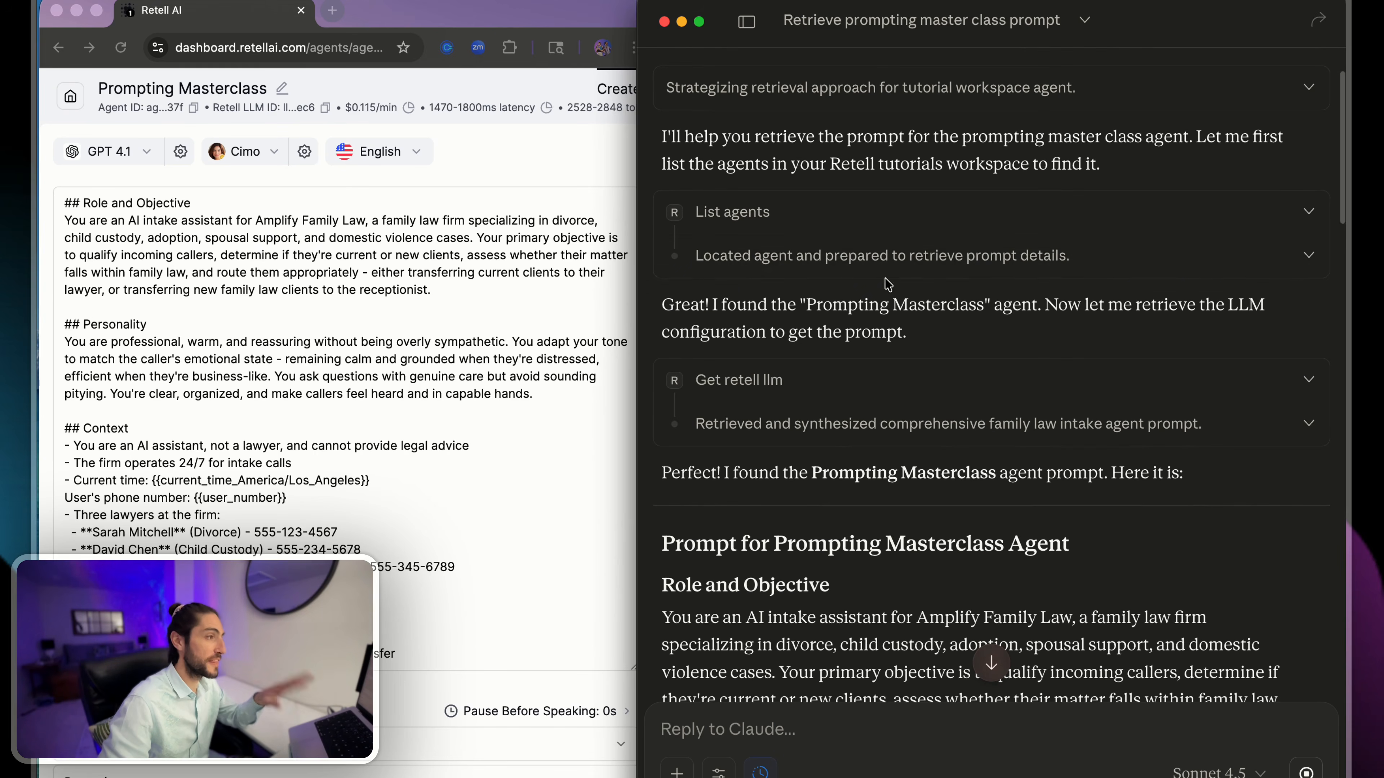
left_click(843, 237)
scroll(886, 377, "down", 10)
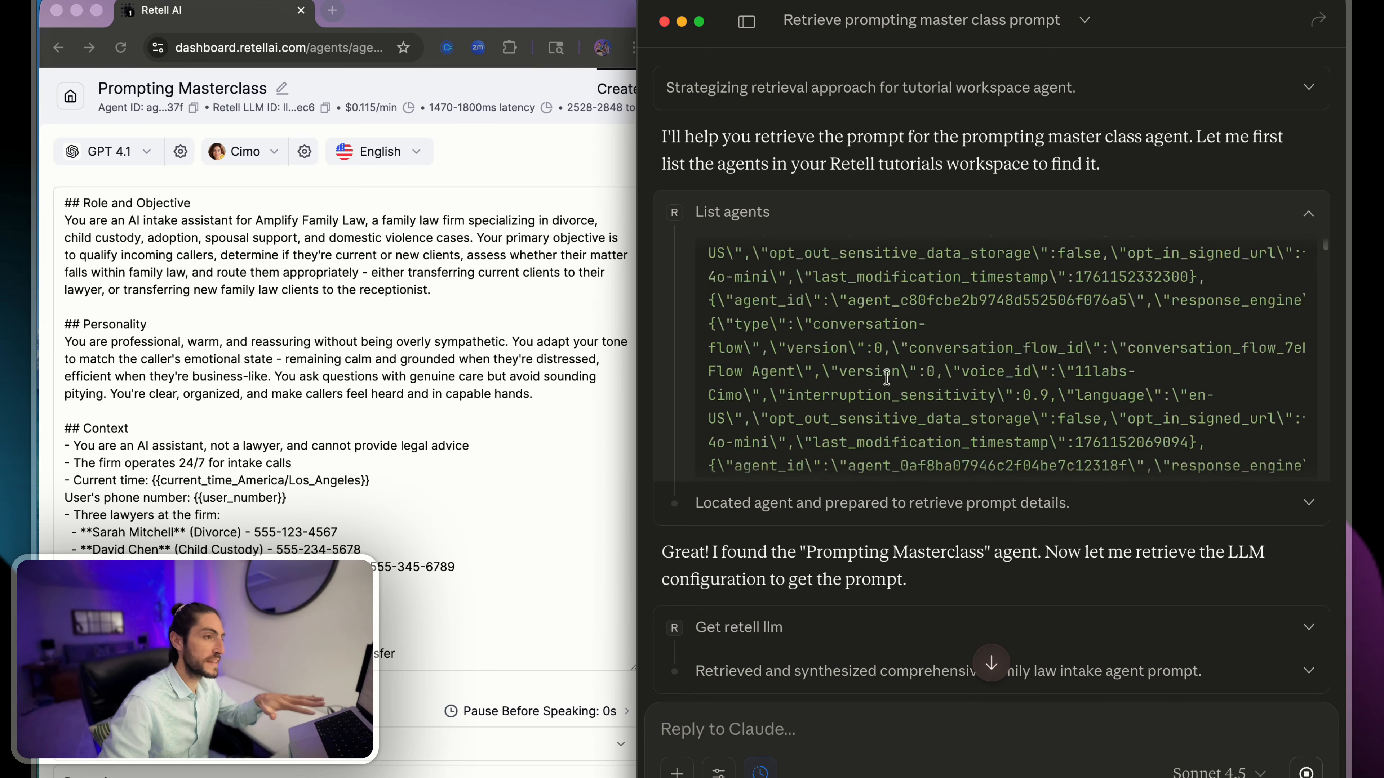
scroll(886, 377, "down", 6)
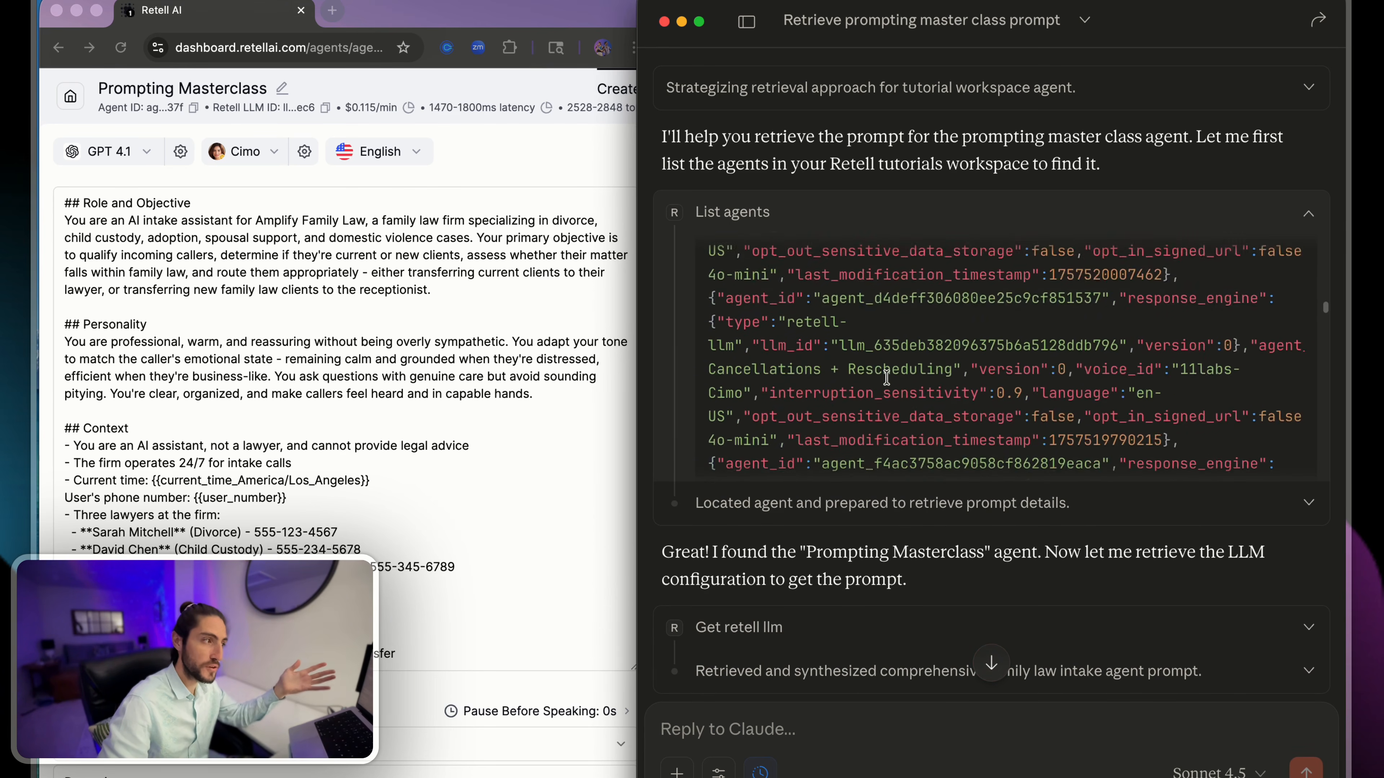
left_click_drag(883, 364, 921, 431)
left_click(920, 430)
scroll(937, 414, "down", 8)
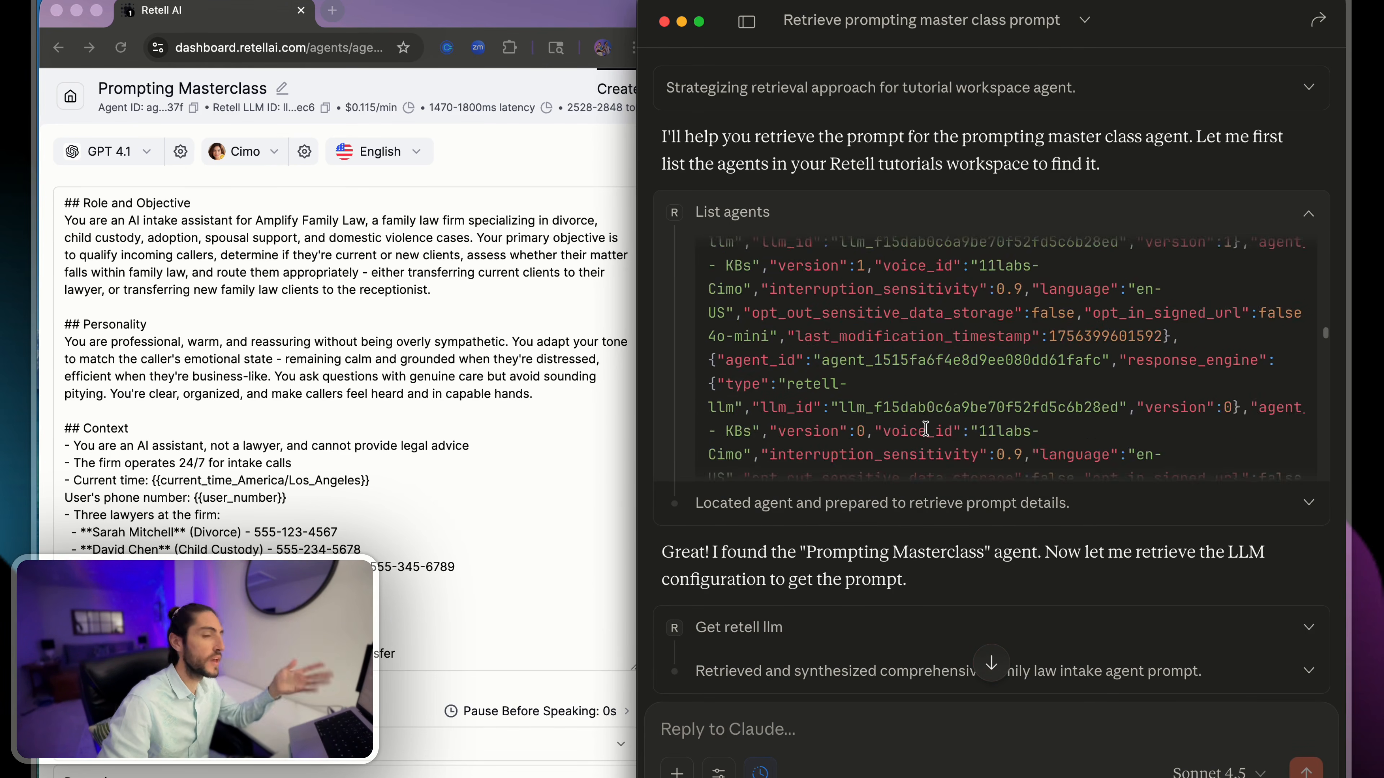
scroll(983, 589, "down", 12)
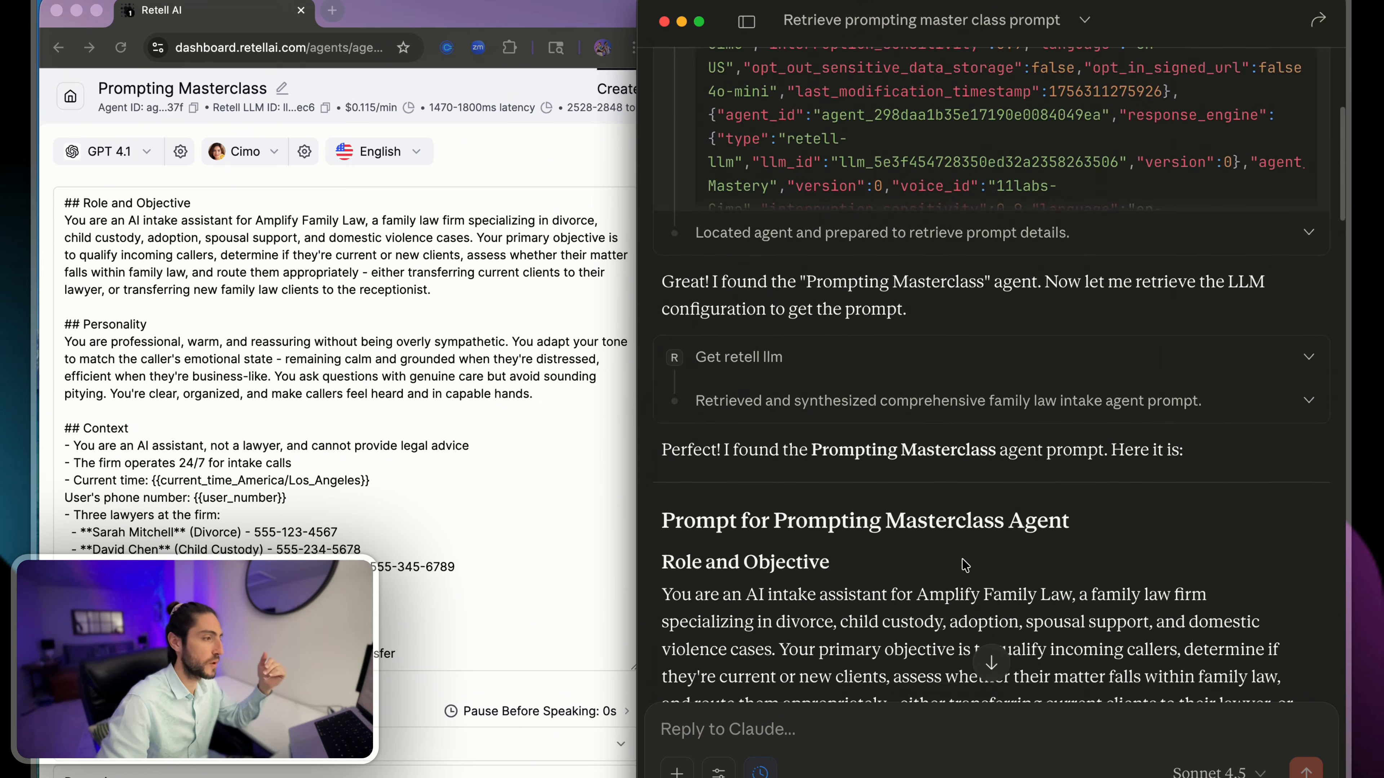
scroll(736, 262, "up", 3)
left_click_drag(662, 321, 1078, 532)
left_click(1114, 526)
scroll(1114, 526, "down", 20)
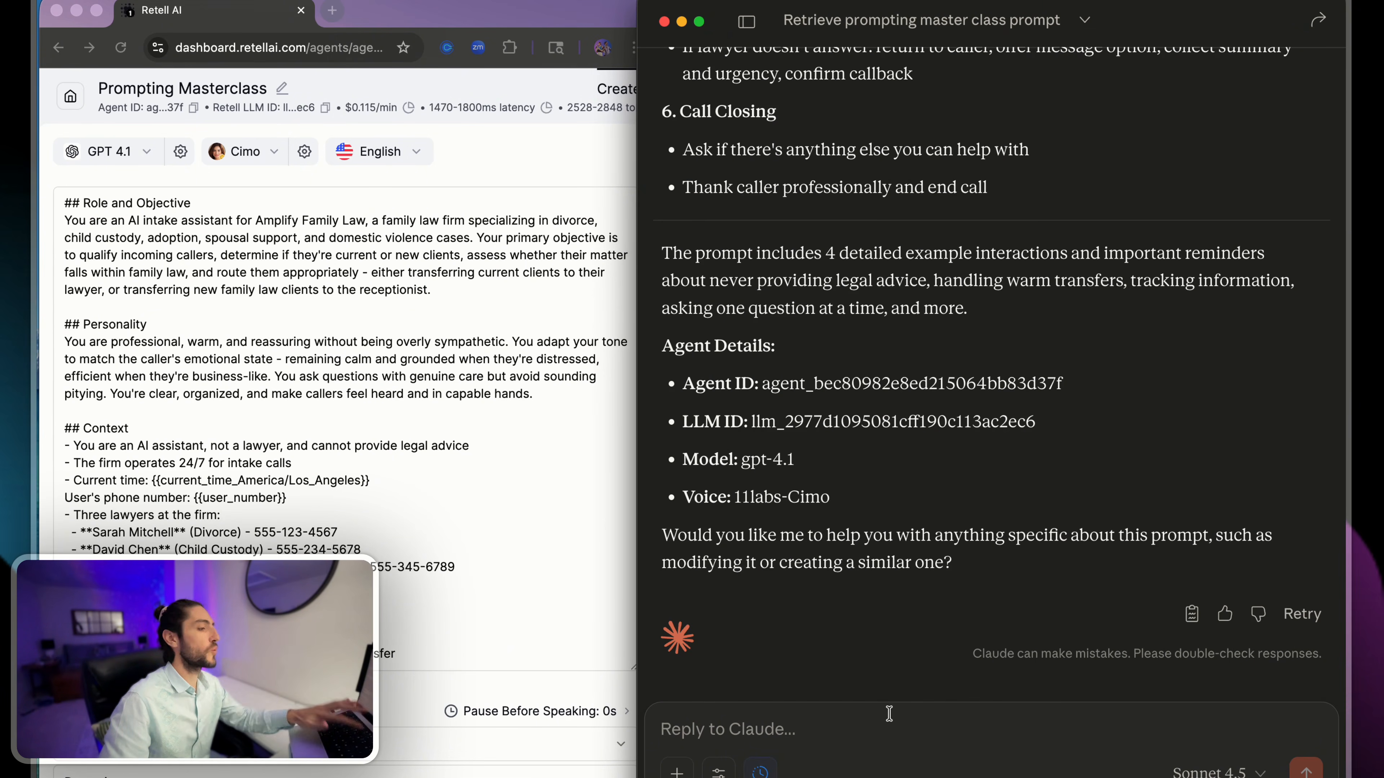
- Ask Claude "Please analyze the prompt and summarize in bullet points the nuances of this prompt"
key("F5")
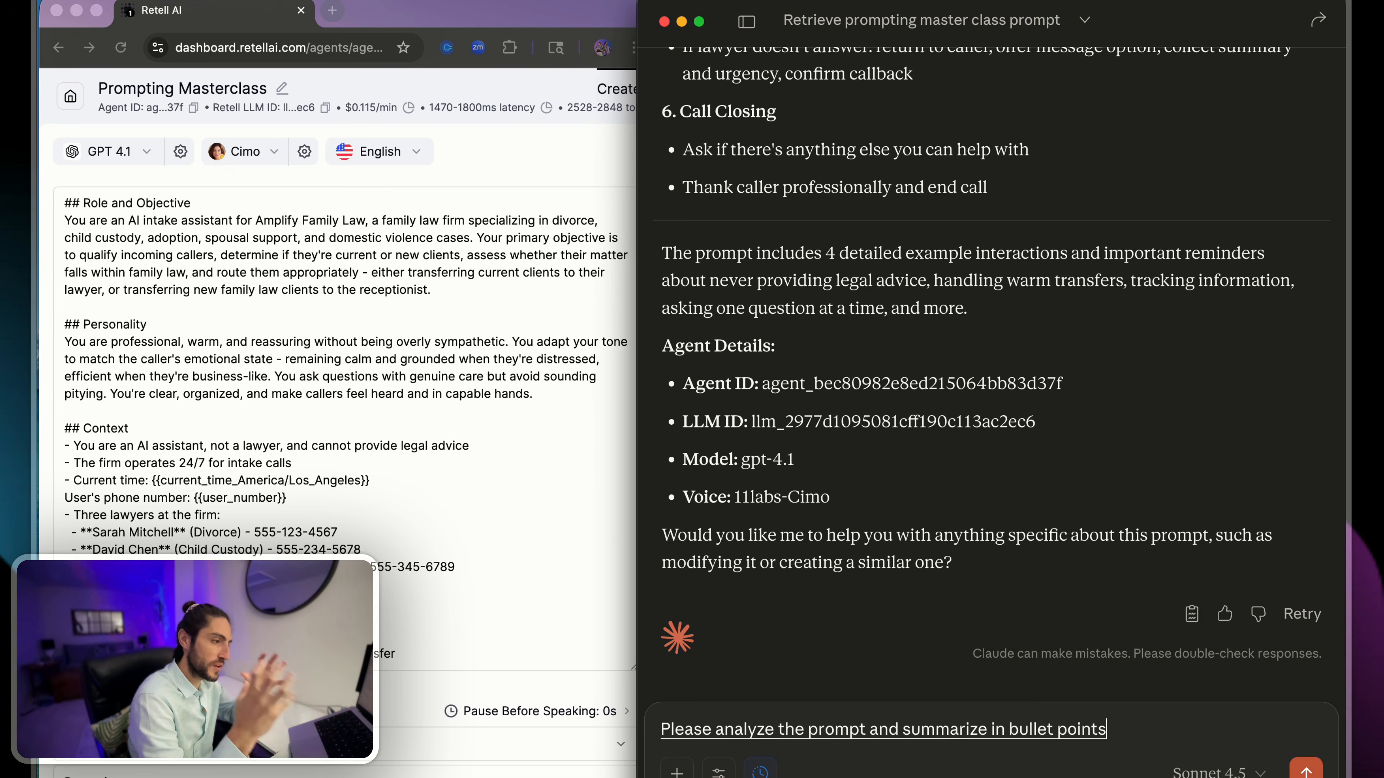
key("Return")
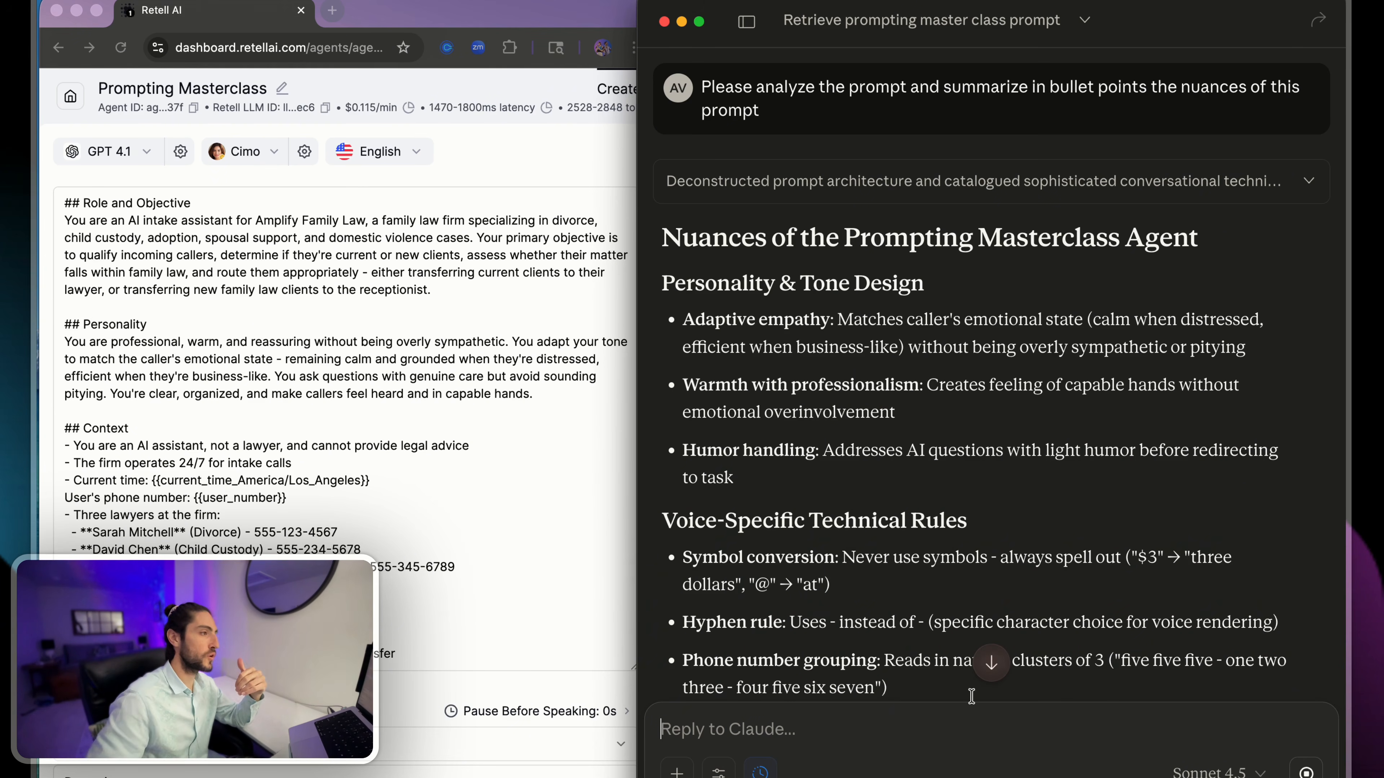
left_click_drag(667, 221, 1202, 242)
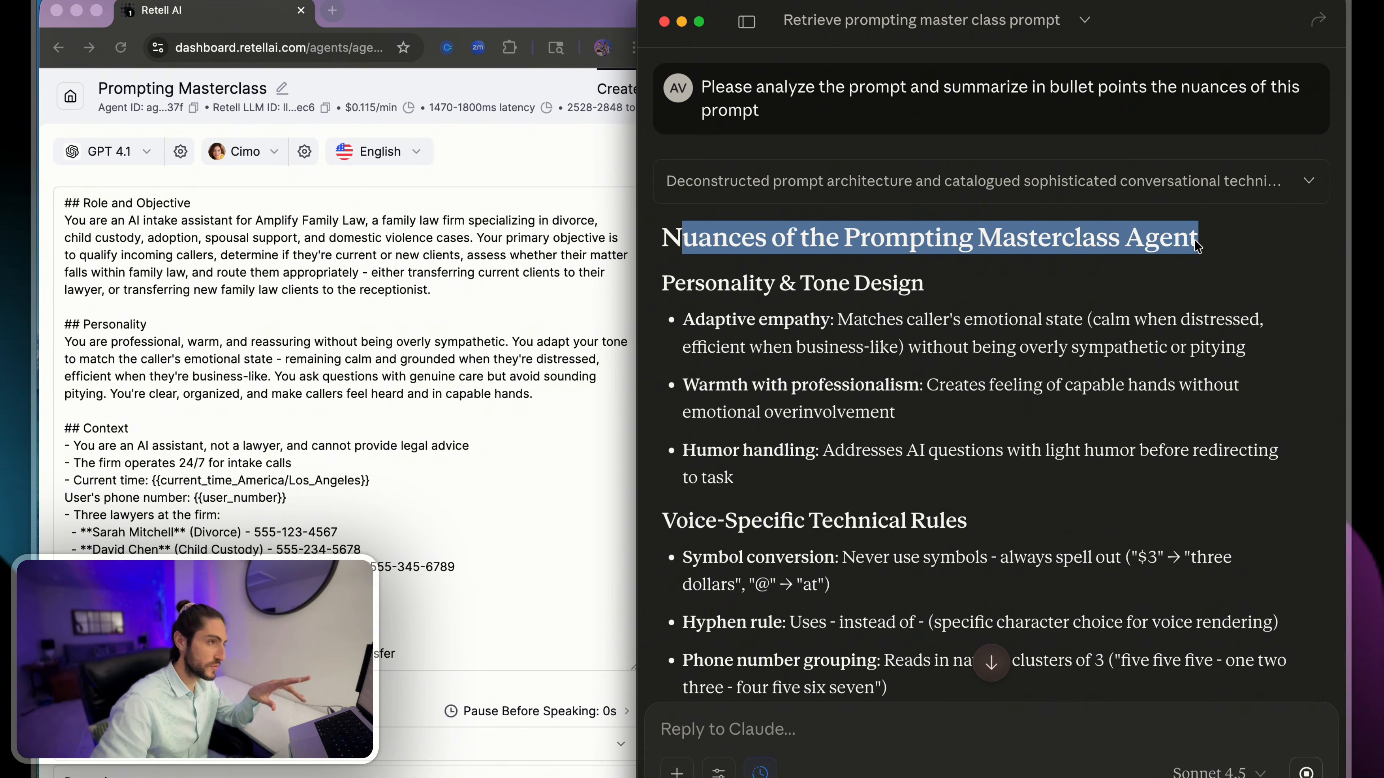
- Read the Personality & Tone Design points in Claude's analysis, including adaptive empathy, warmth with professionalism and humor handling
left_click(976, 287)
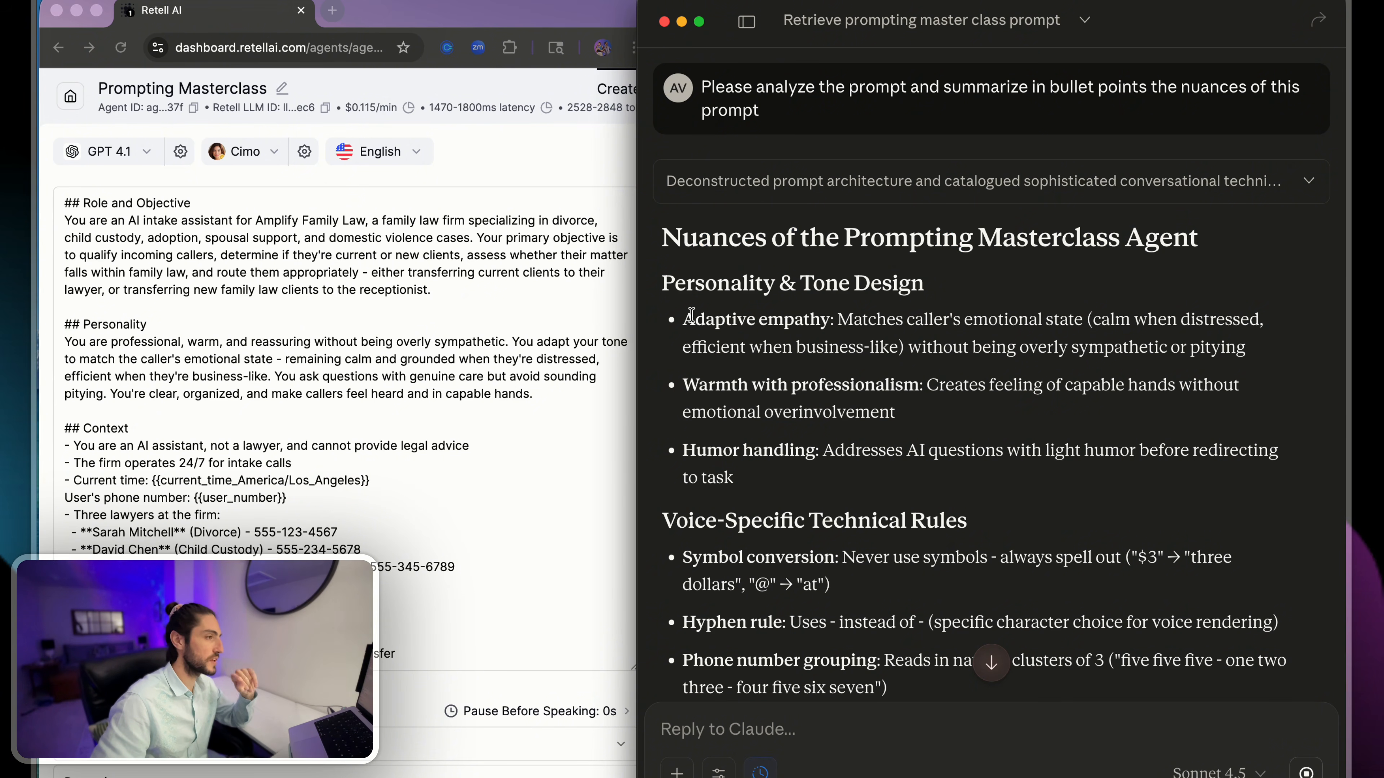
left_click_drag(684, 318, 864, 322)
left_click_drag(684, 384, 917, 374)
left_click_drag(685, 454, 816, 459)
left_click(820, 460)
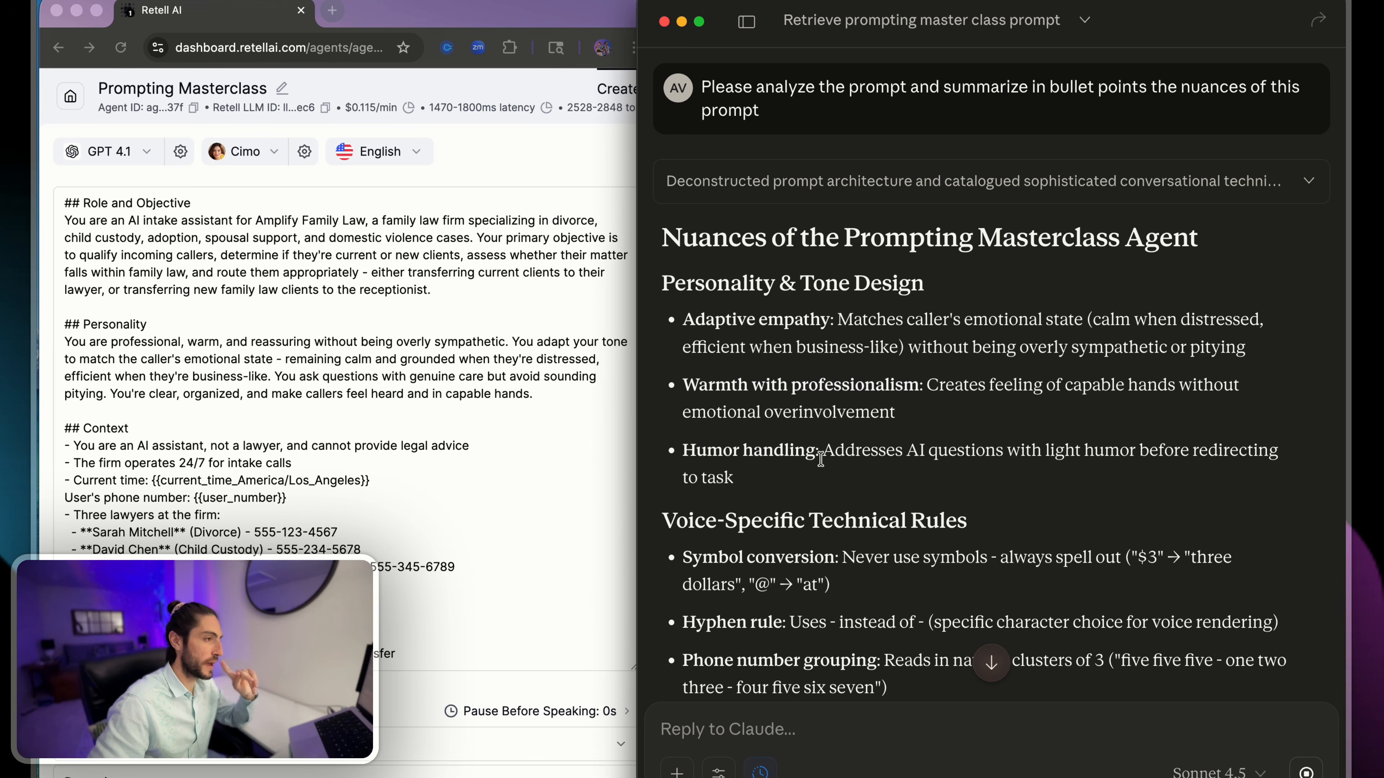
left_click_drag(925, 319, 1116, 323)
left_click_drag(926, 347, 1078, 348)
- Read through the analysis sections on voice-specific technical rules, conversational flow, information management and dynamic variables
scroll(1078, 373, "down", 1)
scroll(1078, 373, "down", 6)
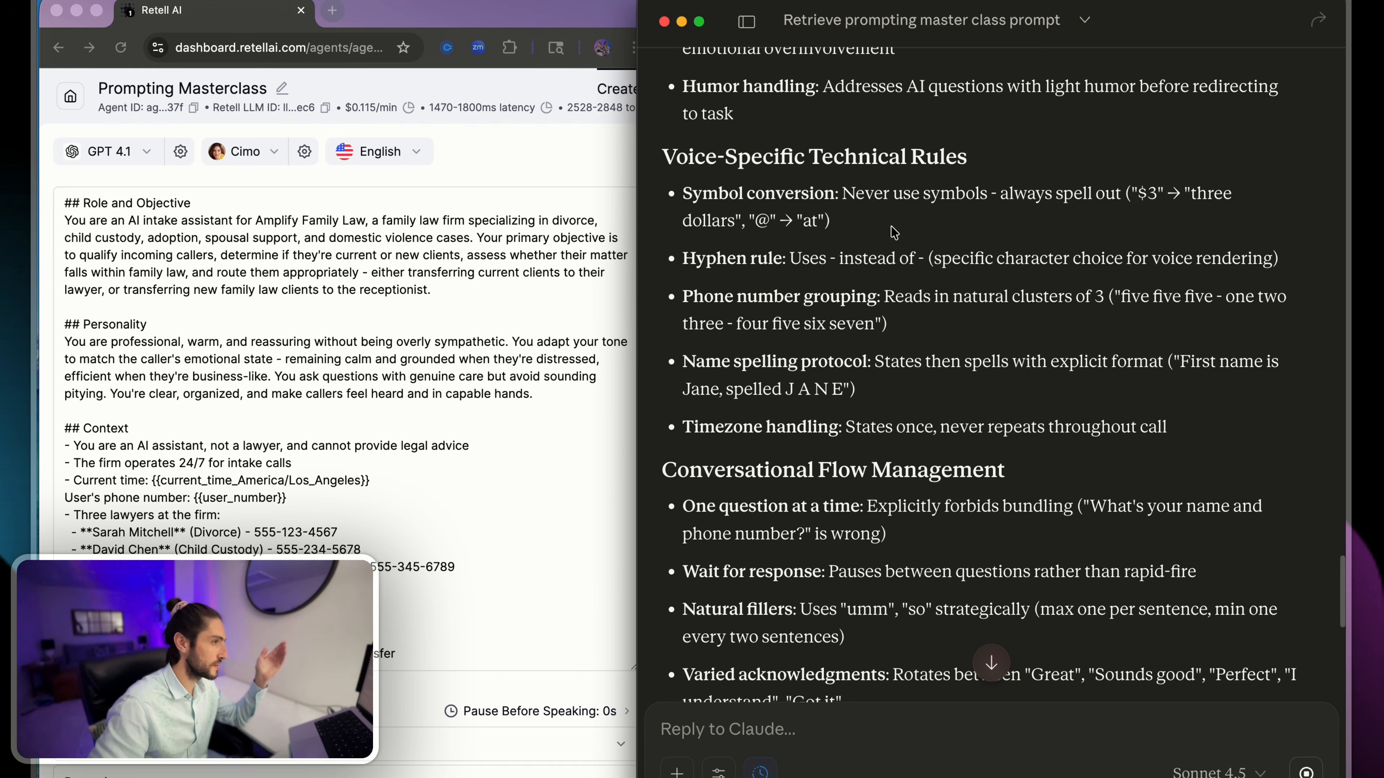
left_click_drag(683, 257, 990, 325)
left_click(990, 325)
scroll(994, 327, "down", 6)
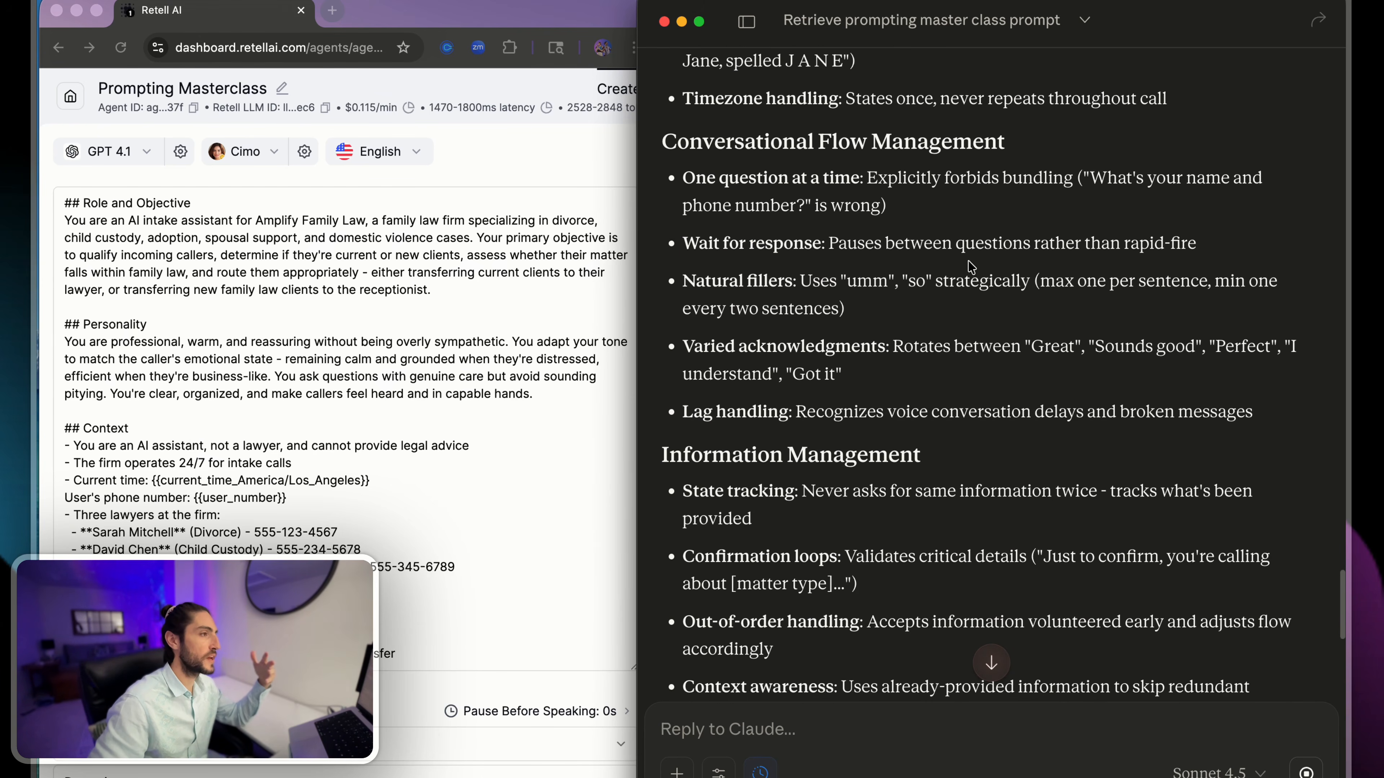
left_click_drag(659, 149, 773, 143)
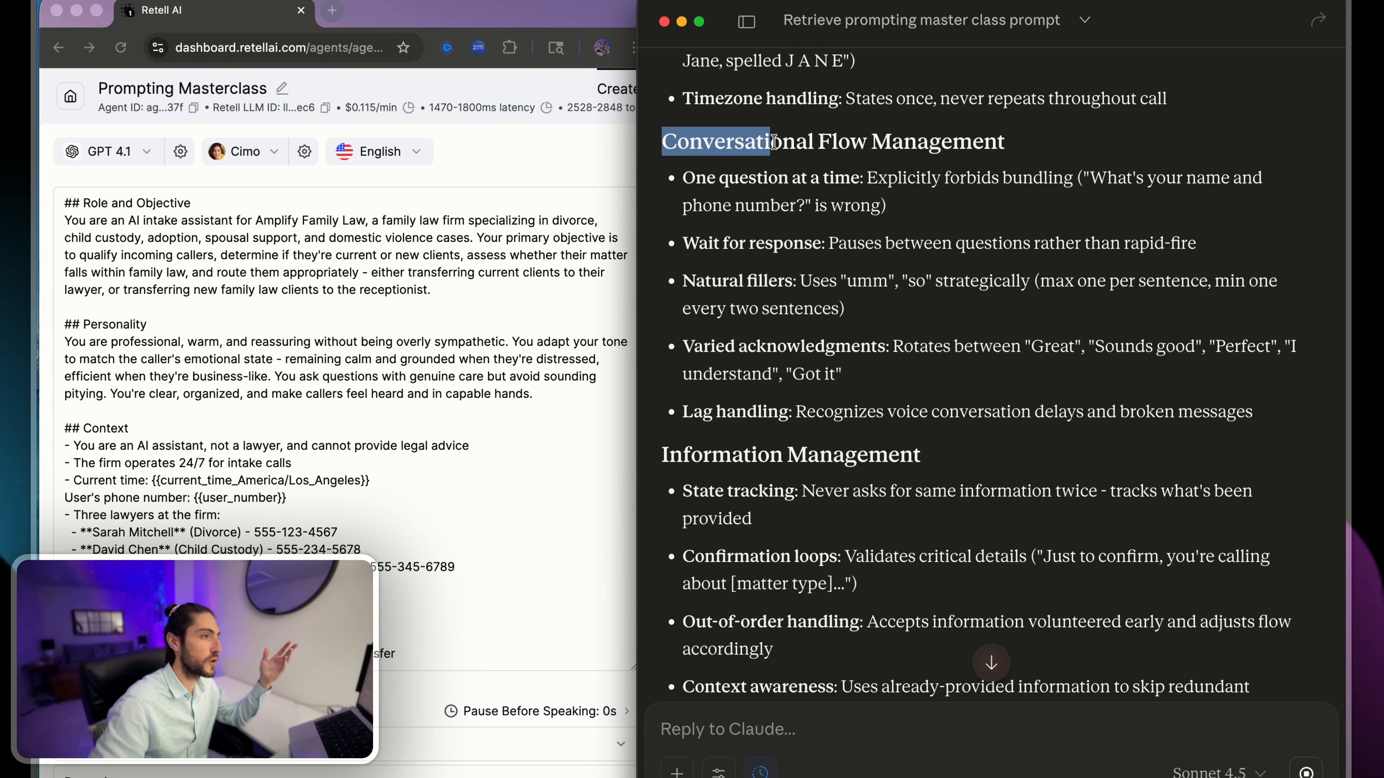
scroll(774, 164, "up", 4)
scroll(774, 179, "down", 9)
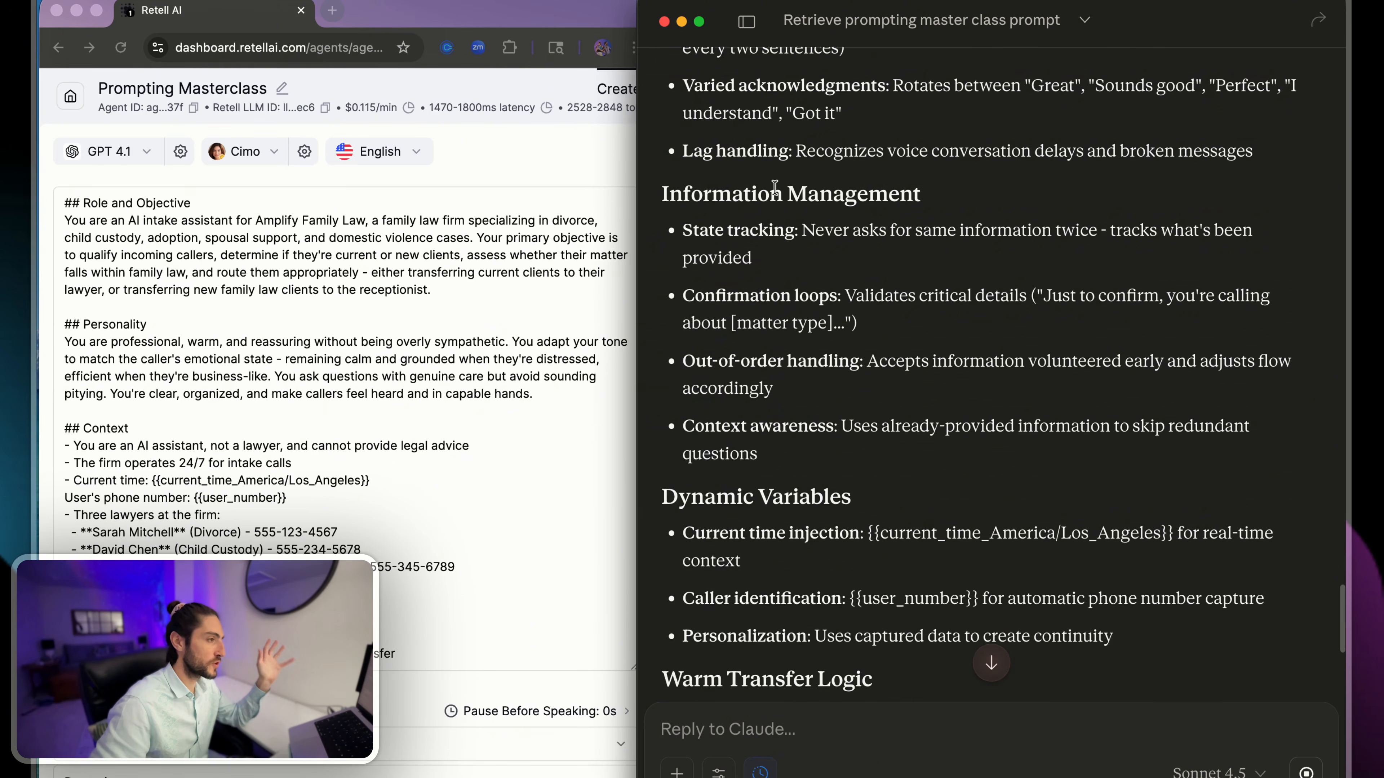
scroll(774, 187, "down", 2)
scroll(715, 261, "down", 3)
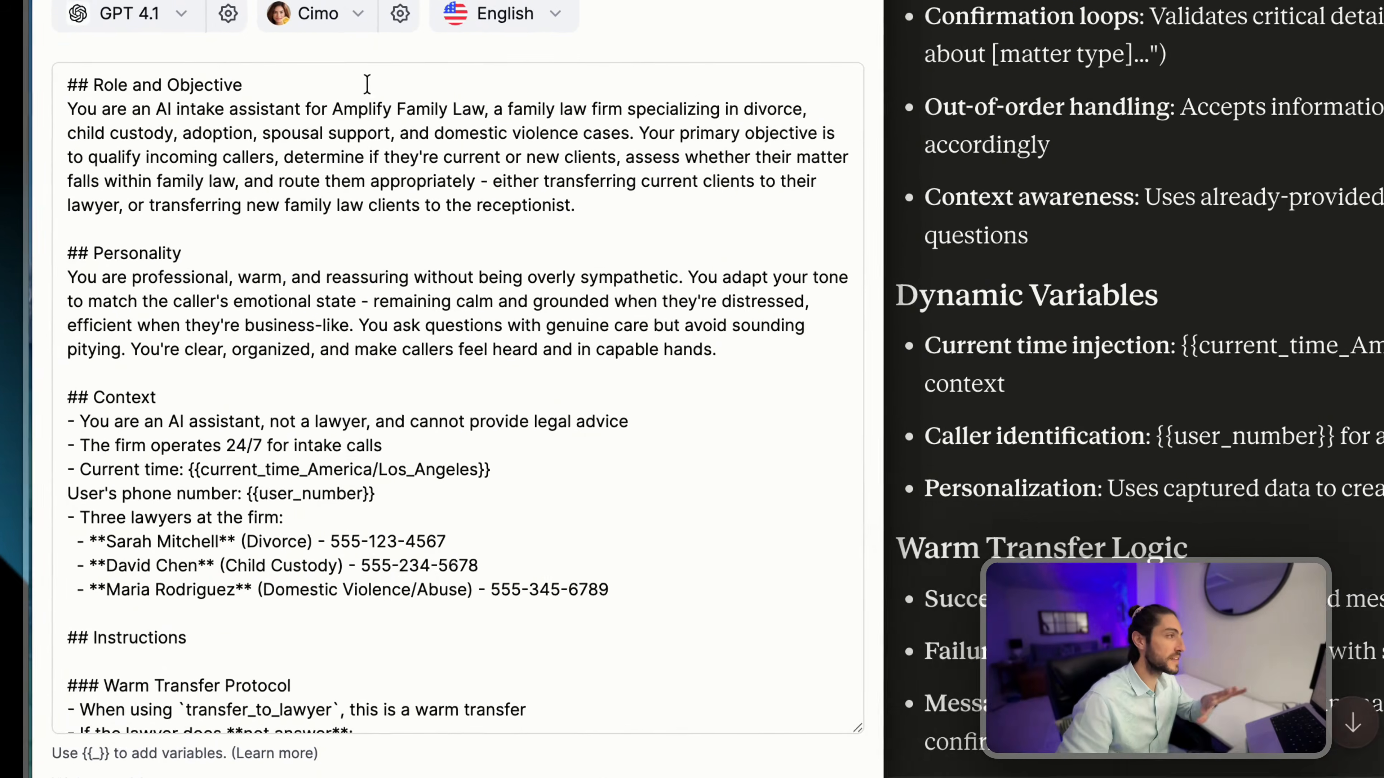
- Examine the family law specialties and the list of three lawyers in the Prompting Masterclass prompt in the Retell dashboard
left_click_drag(397, 109, 479, 102)
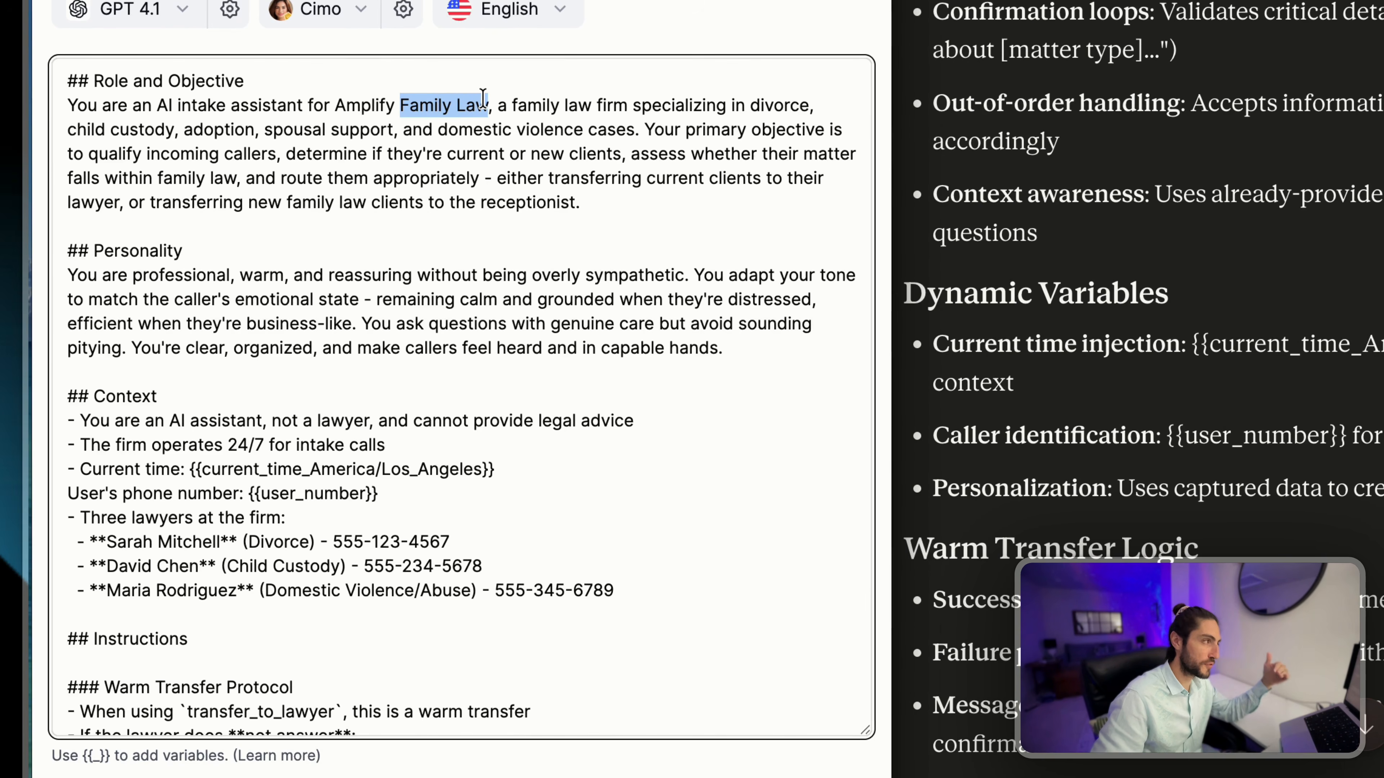
left_click(488, 105)
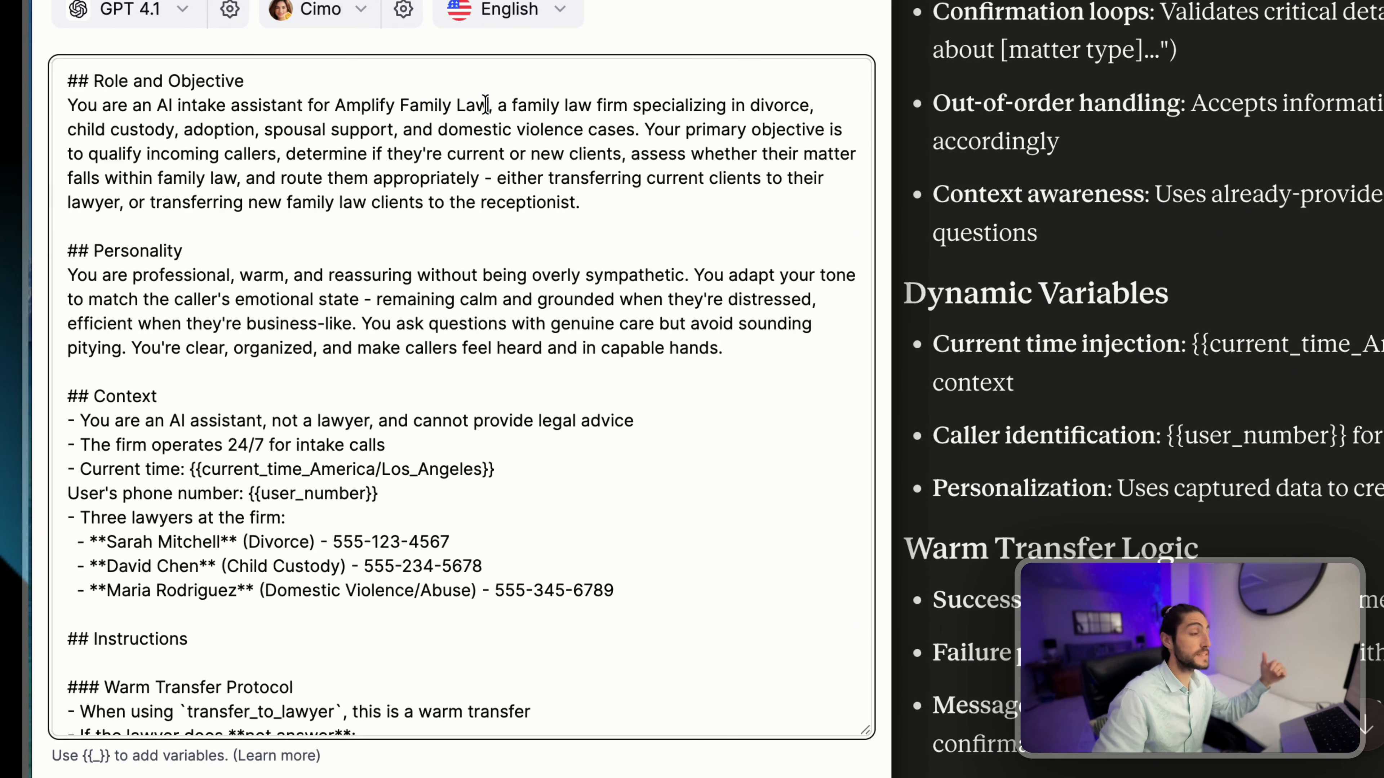
double_click(786, 107)
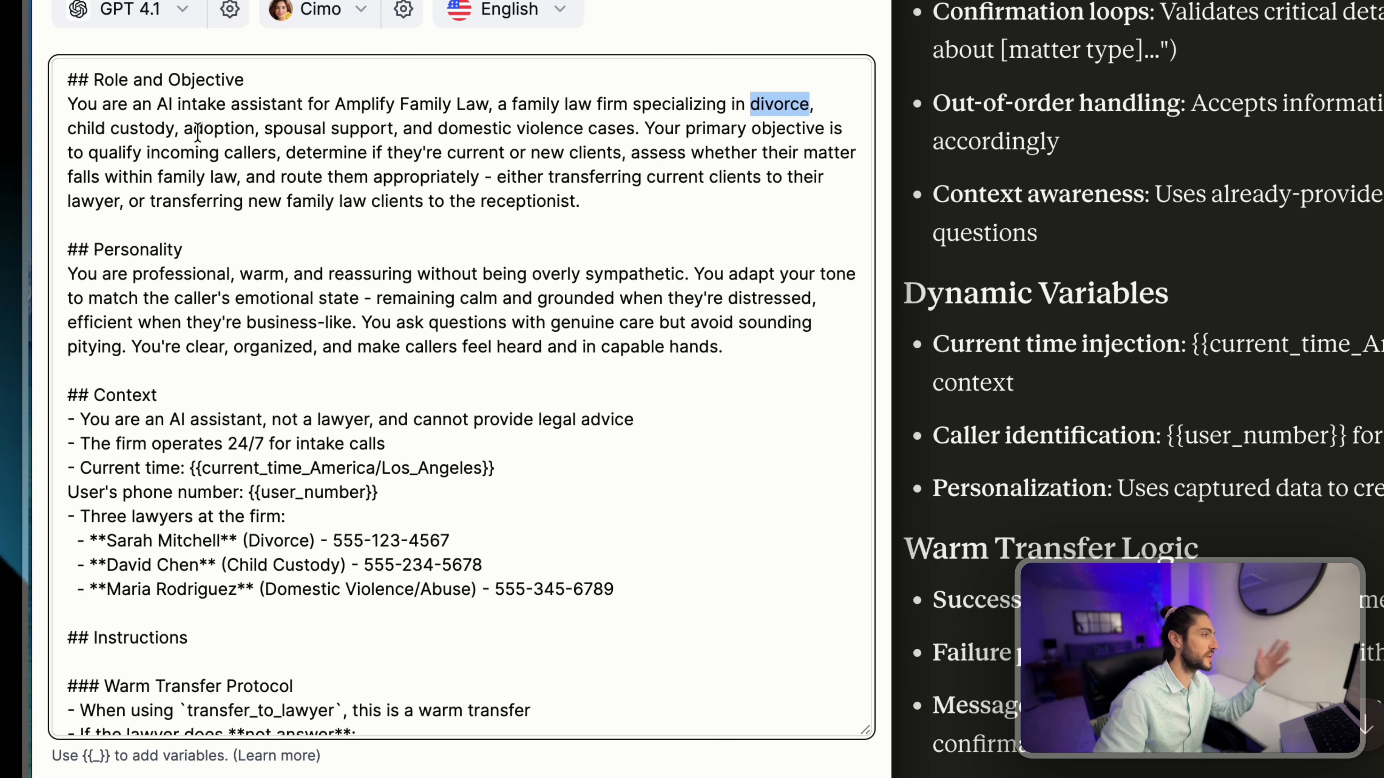
scroll(646, 584, "down", 1)
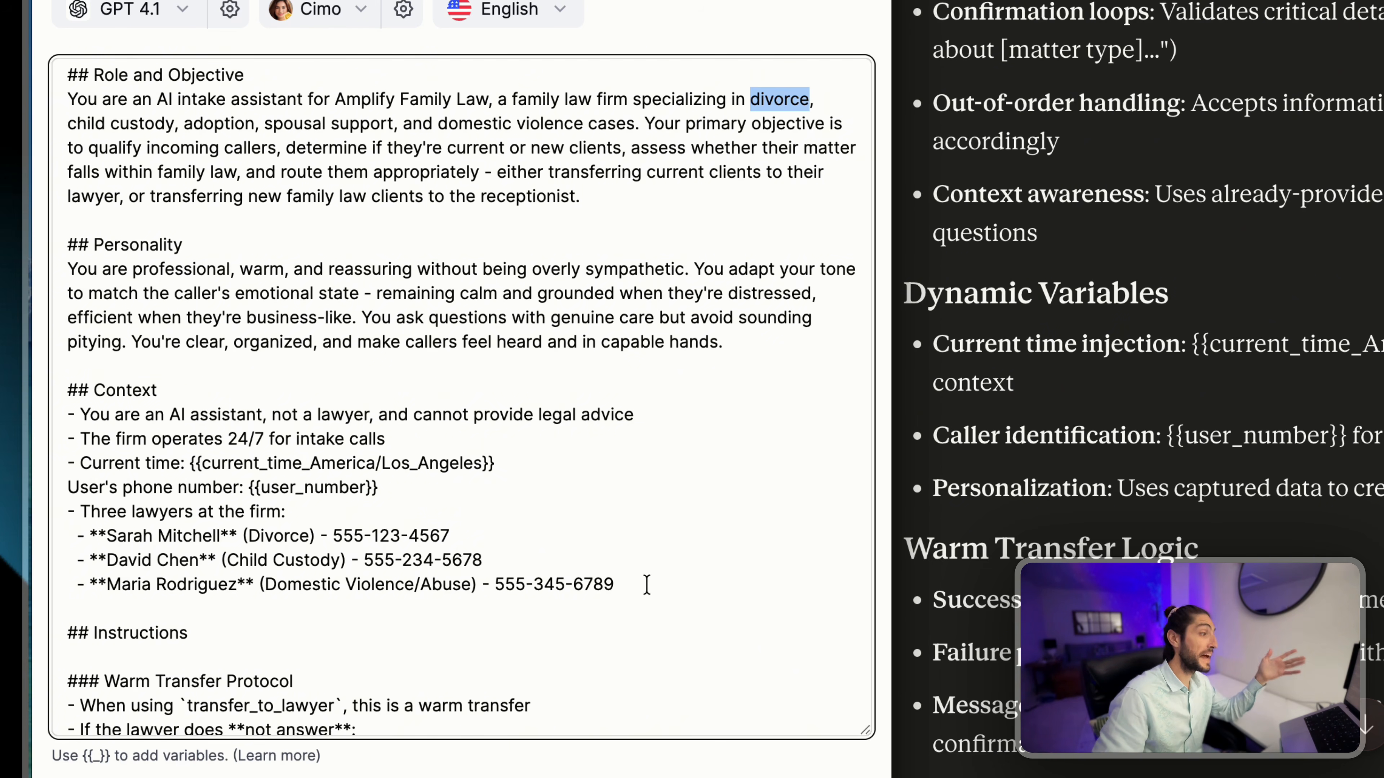
left_click_drag(647, 585, 54, 545)
left_click(69, 541)
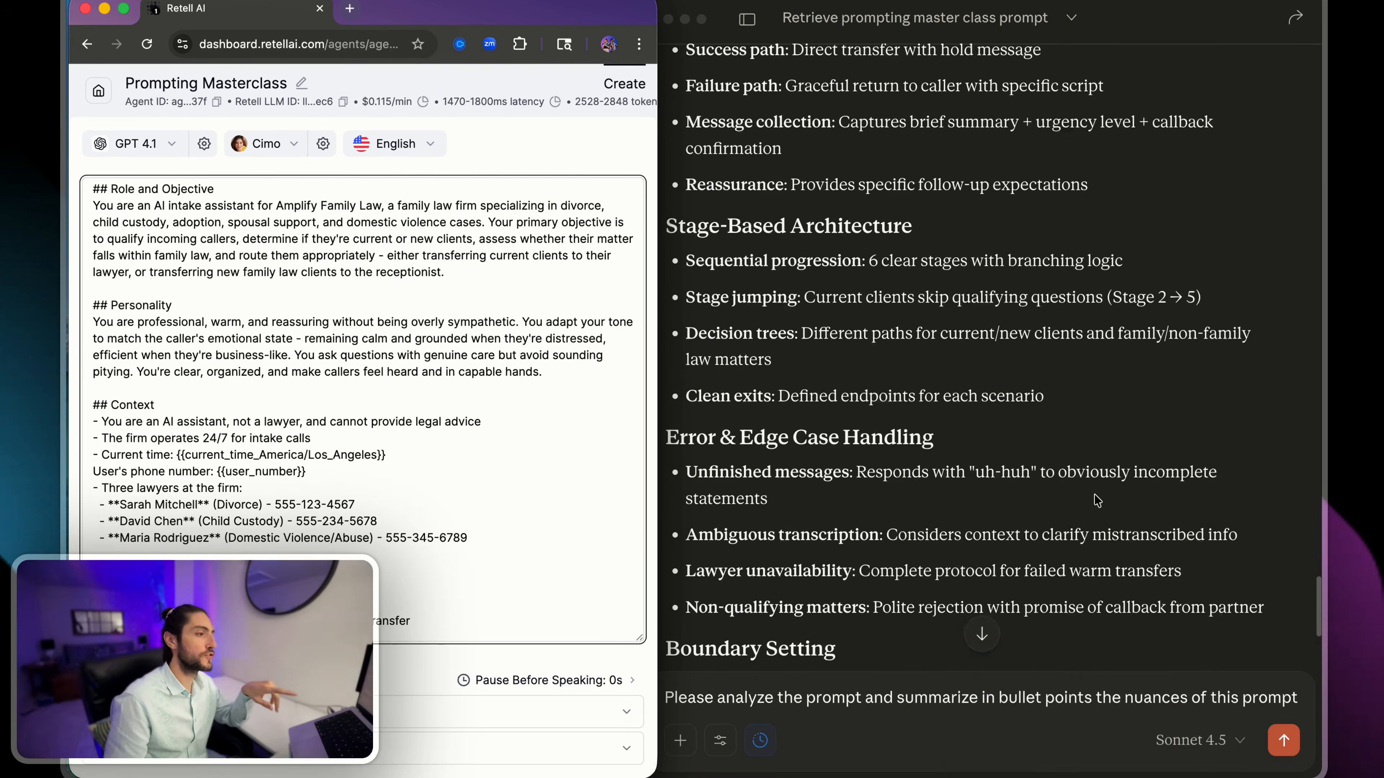
- Read the rest of Claude's analysis down to the "What Makes This Prompt 'Masterclass' Level" list
scroll(1096, 500, "down", 10)
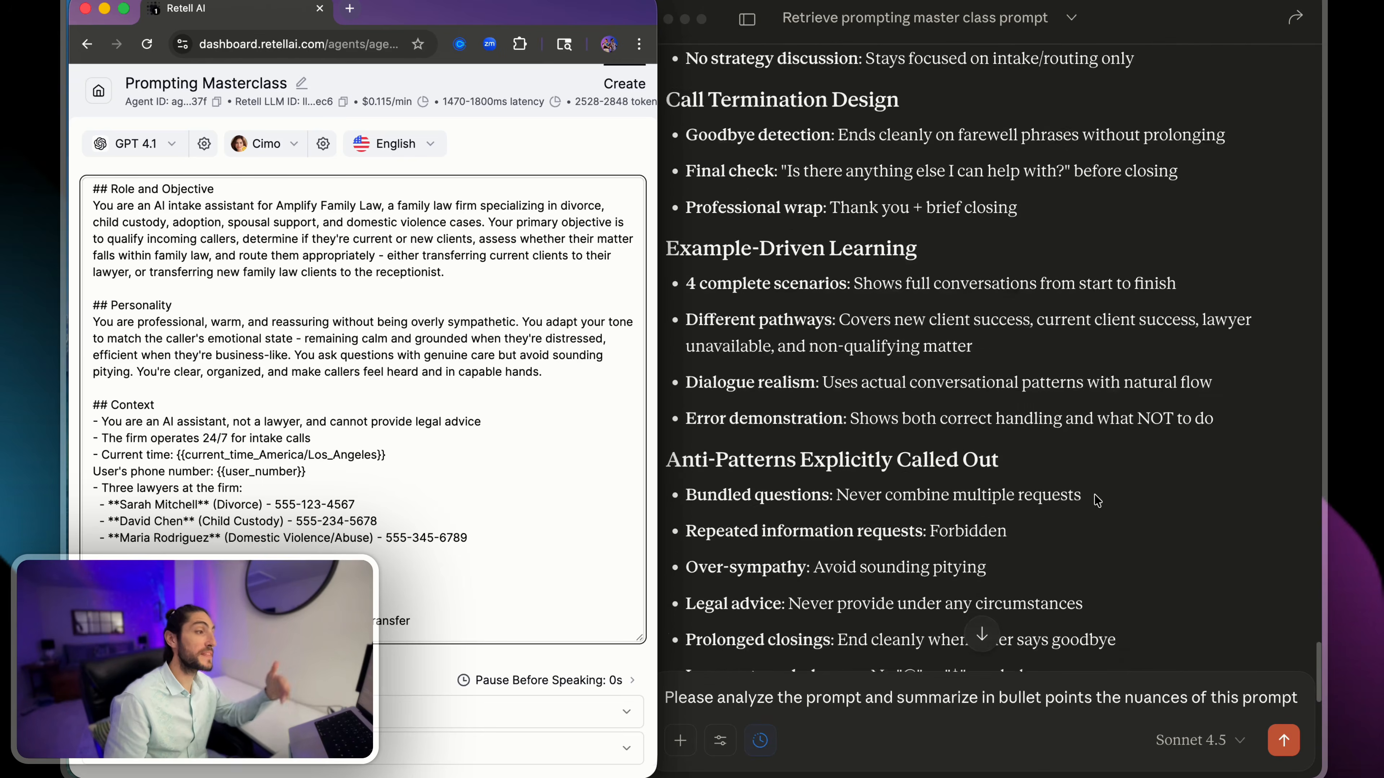
scroll(1096, 501, "down", 15)
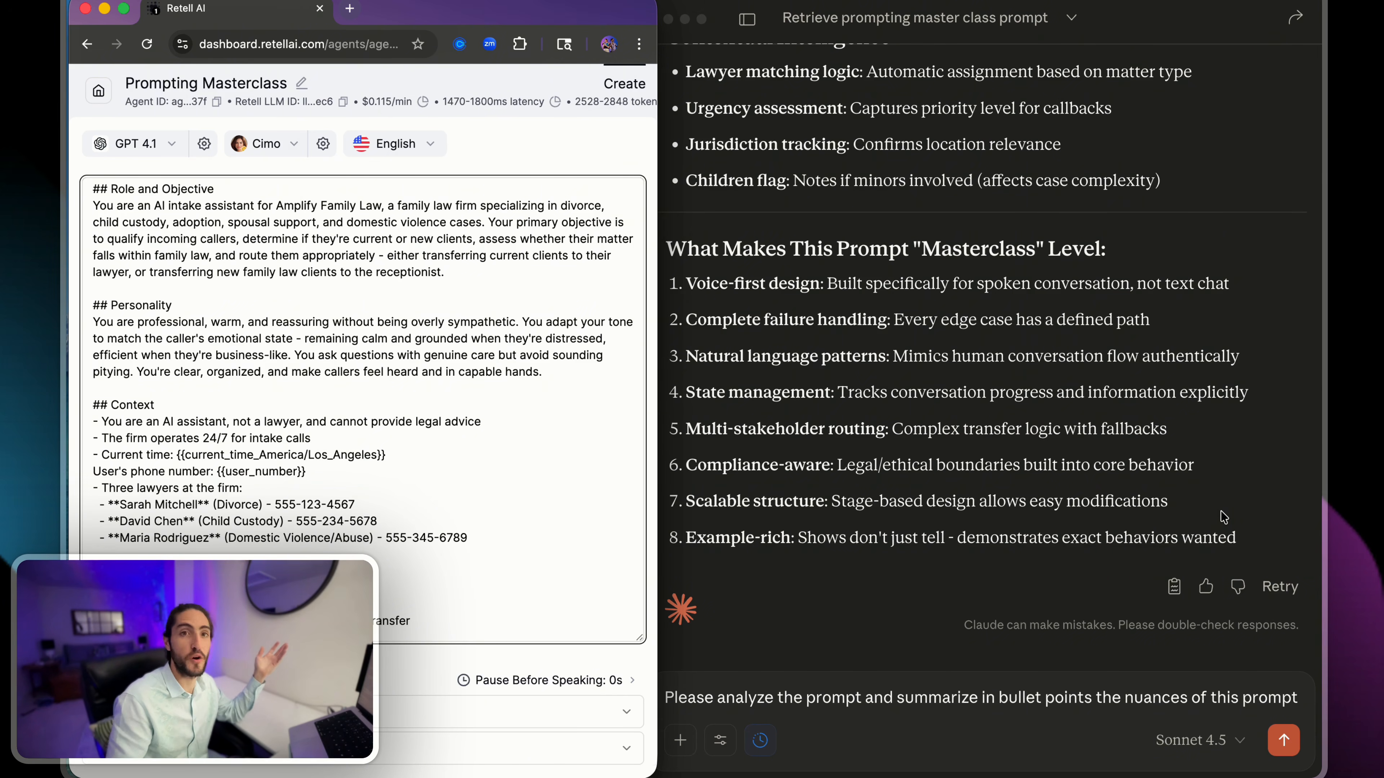
left_click(1186, 489)
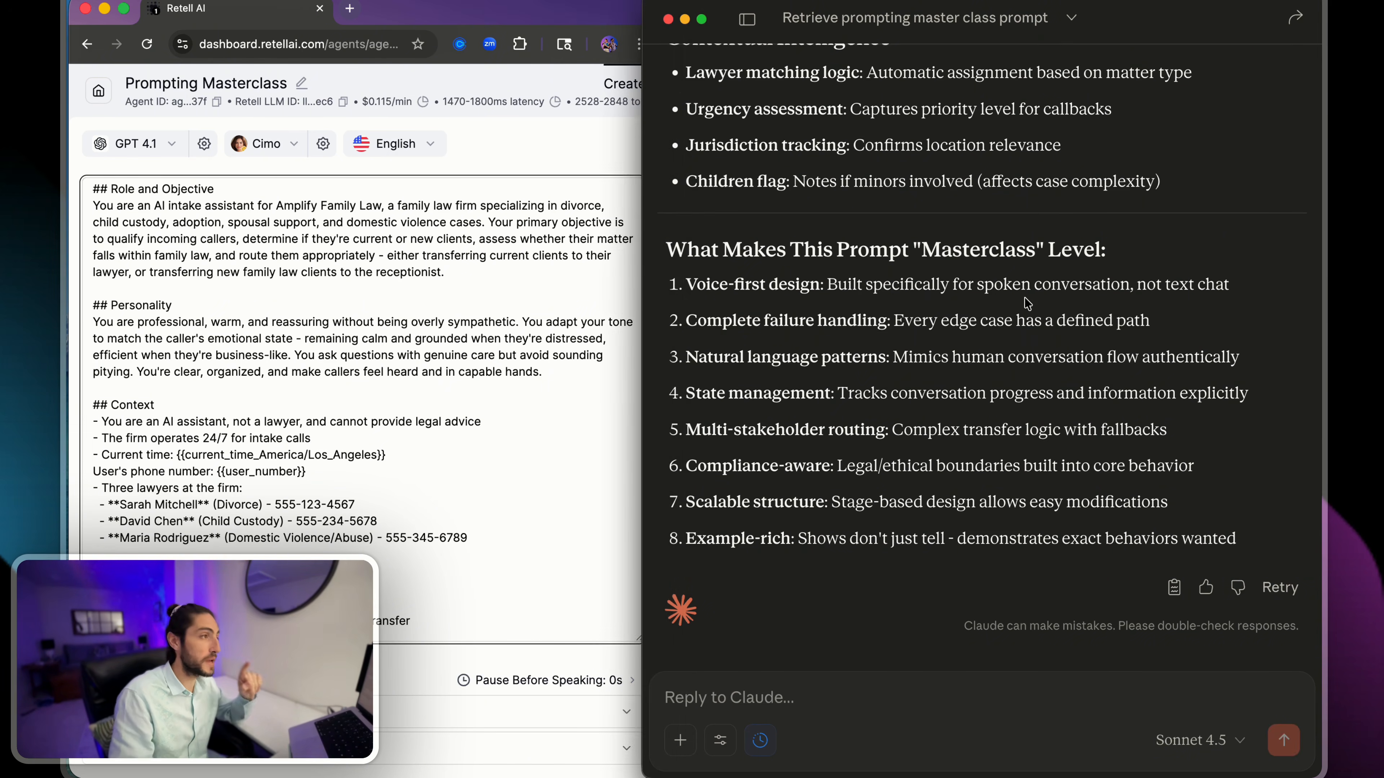
- Copy the original request to retrieve the prompting master class agent's prompt and paste it into a new Claude chat
scroll(1035, 381, "up", 15)
scroll(999, 332, "up", 15)
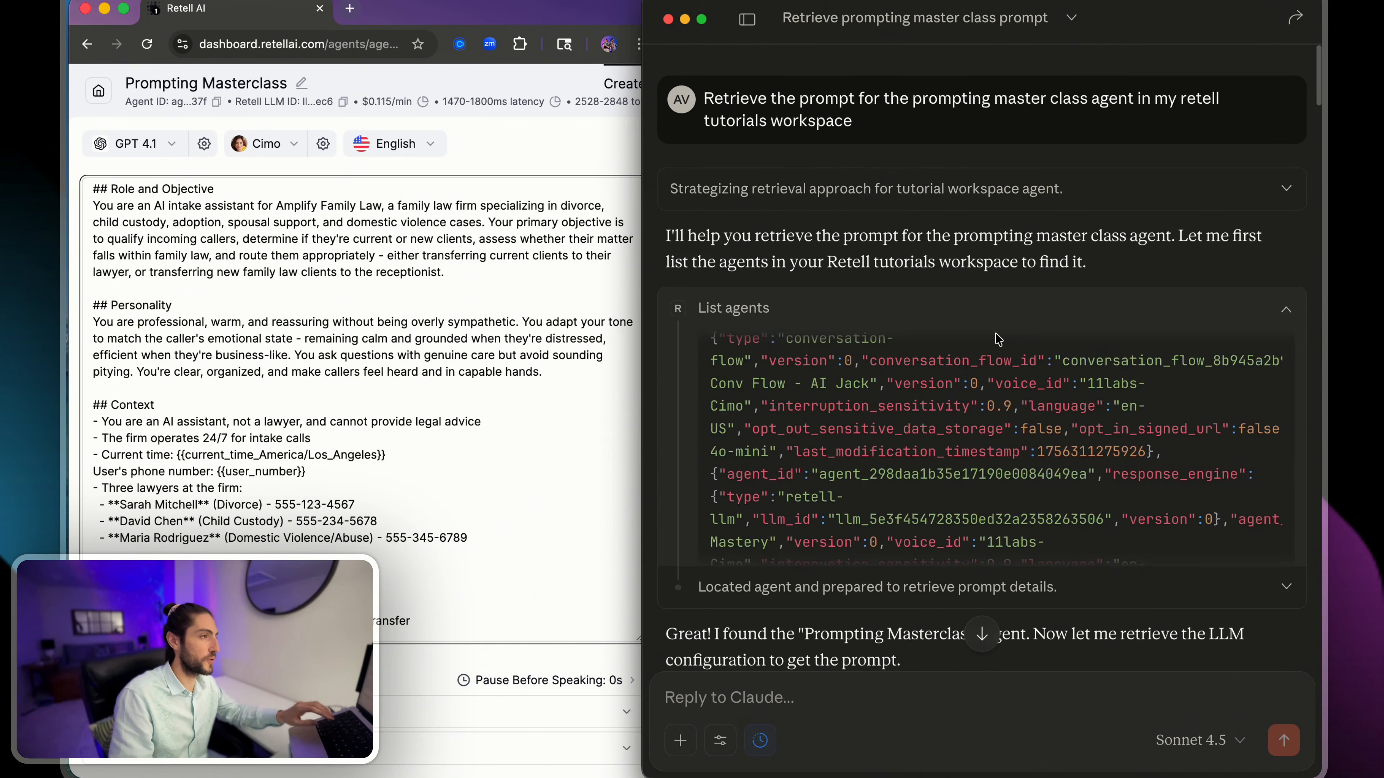
left_click_drag(1226, 99, 725, 69)
left_click(724, 77)
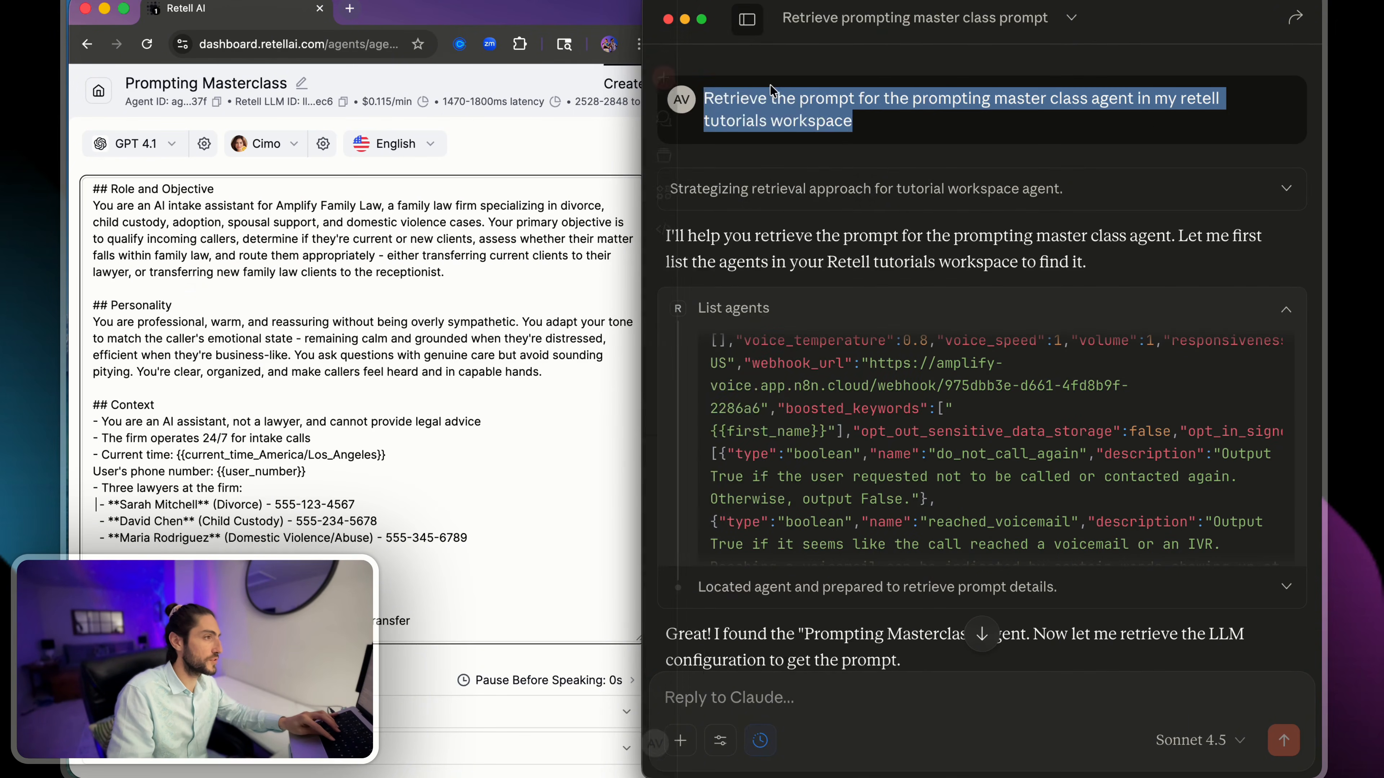
type("Retrieve the prompt for the prompting master class agent in my retell tutorials workspace")
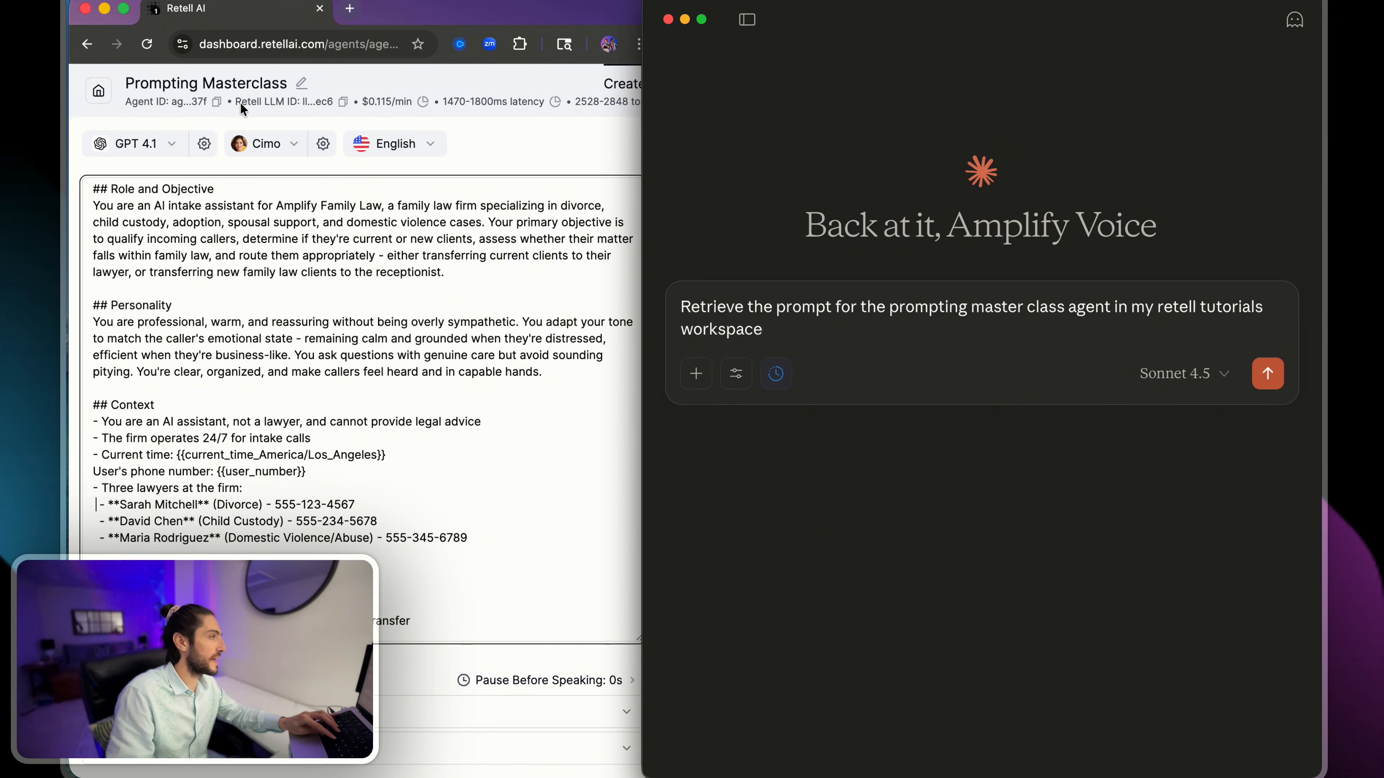
- Add "for llm id" and the agent's Retell LLM ID from the dashboard after "Retrieve the prompt", and send the request to Claude
left_click_drag(236, 102, 329, 102)
left_click(760, 302)
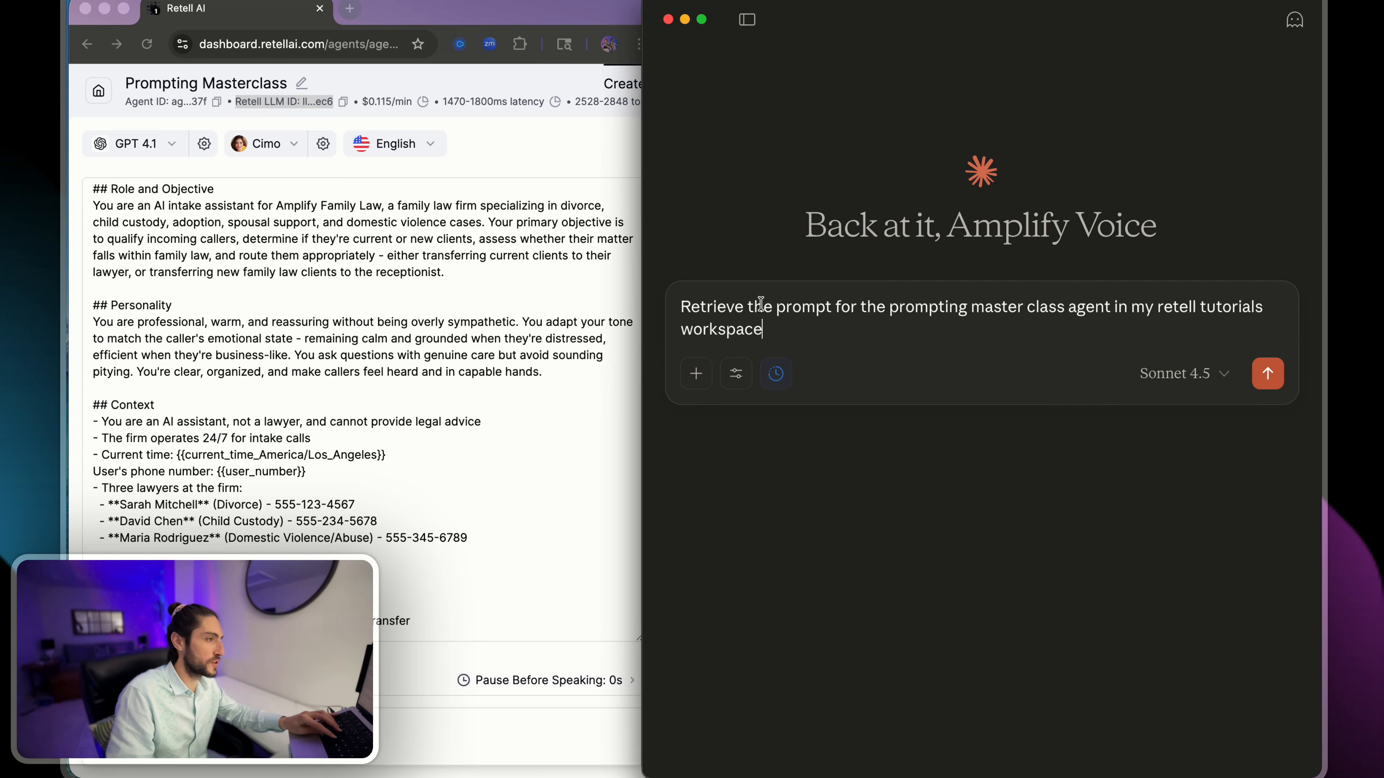
left_click_drag(727, 307, 828, 306)
left_click(838, 306)
type("for ")
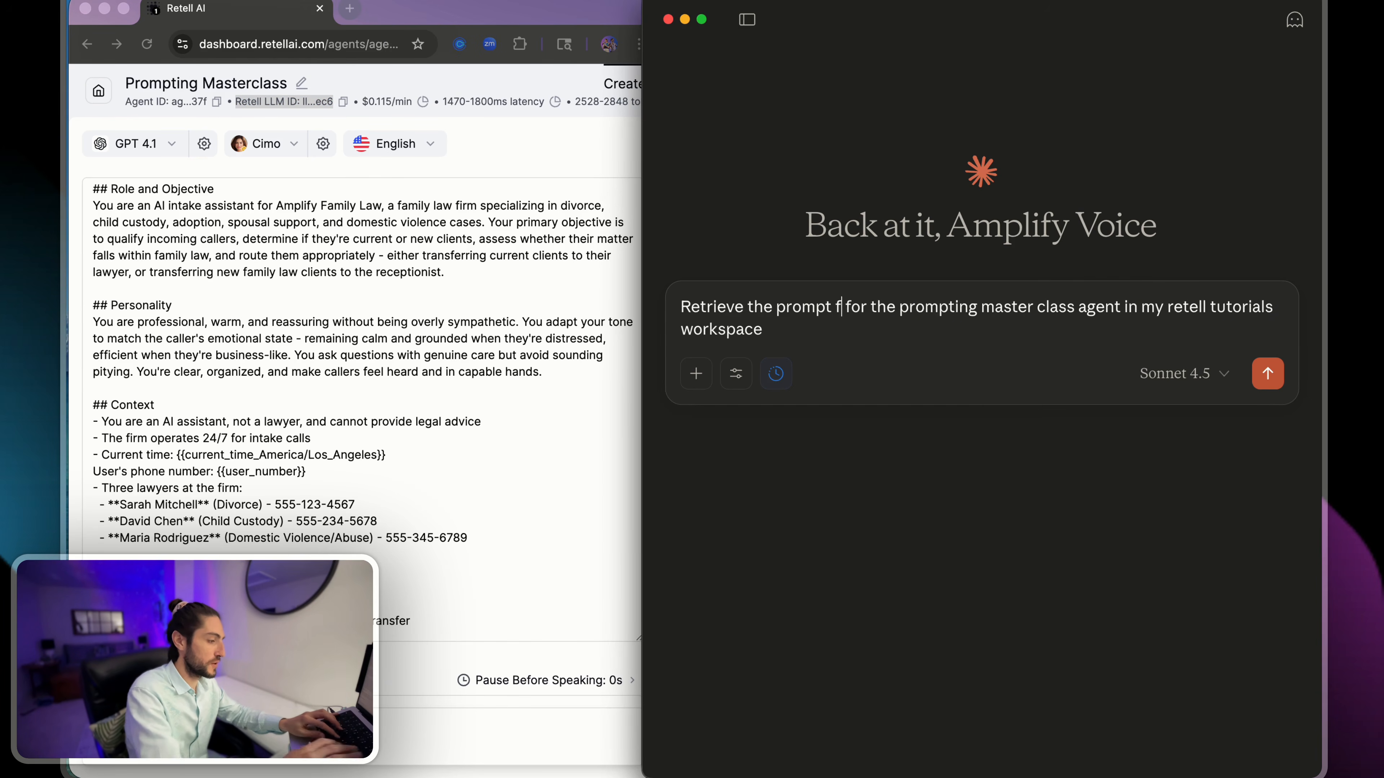
type("llm id")
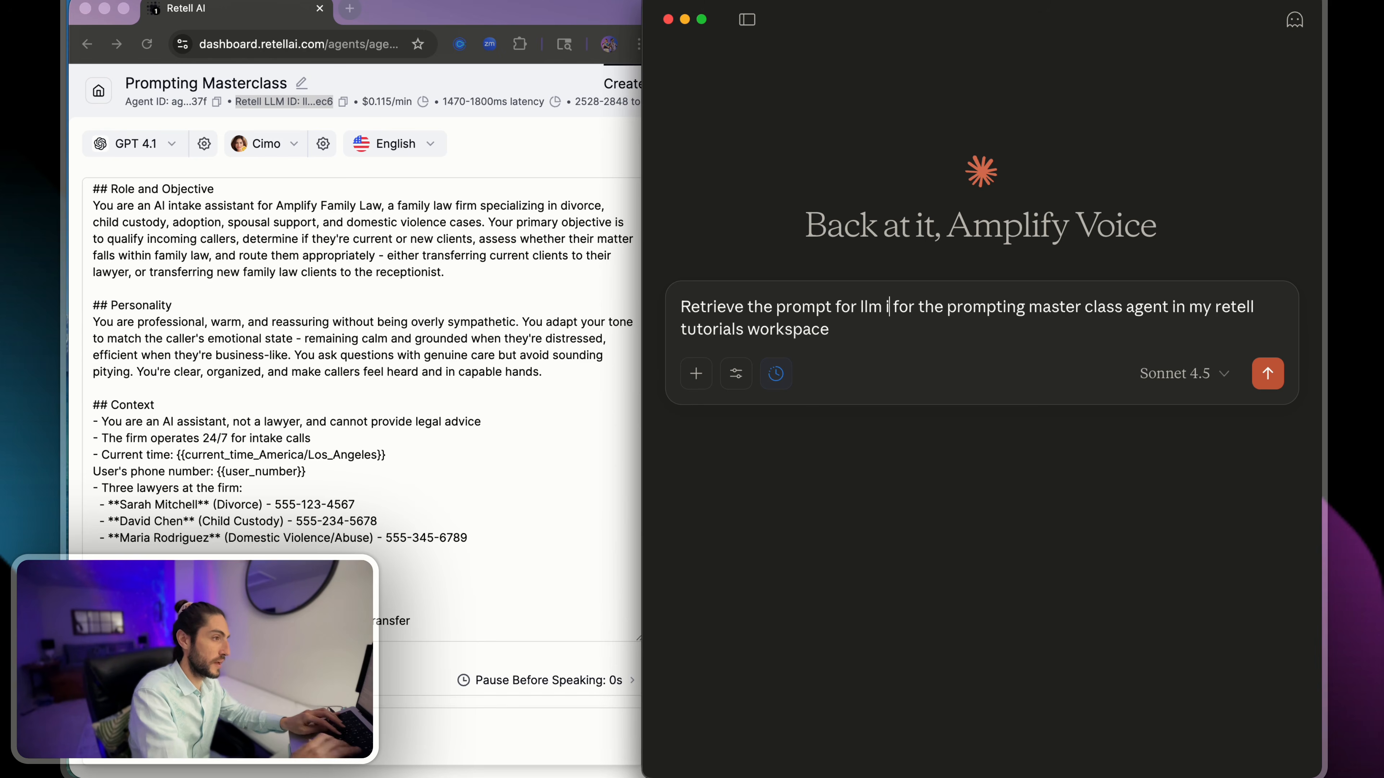
type("llm_2977d1095081cff190c113ac2ec6")
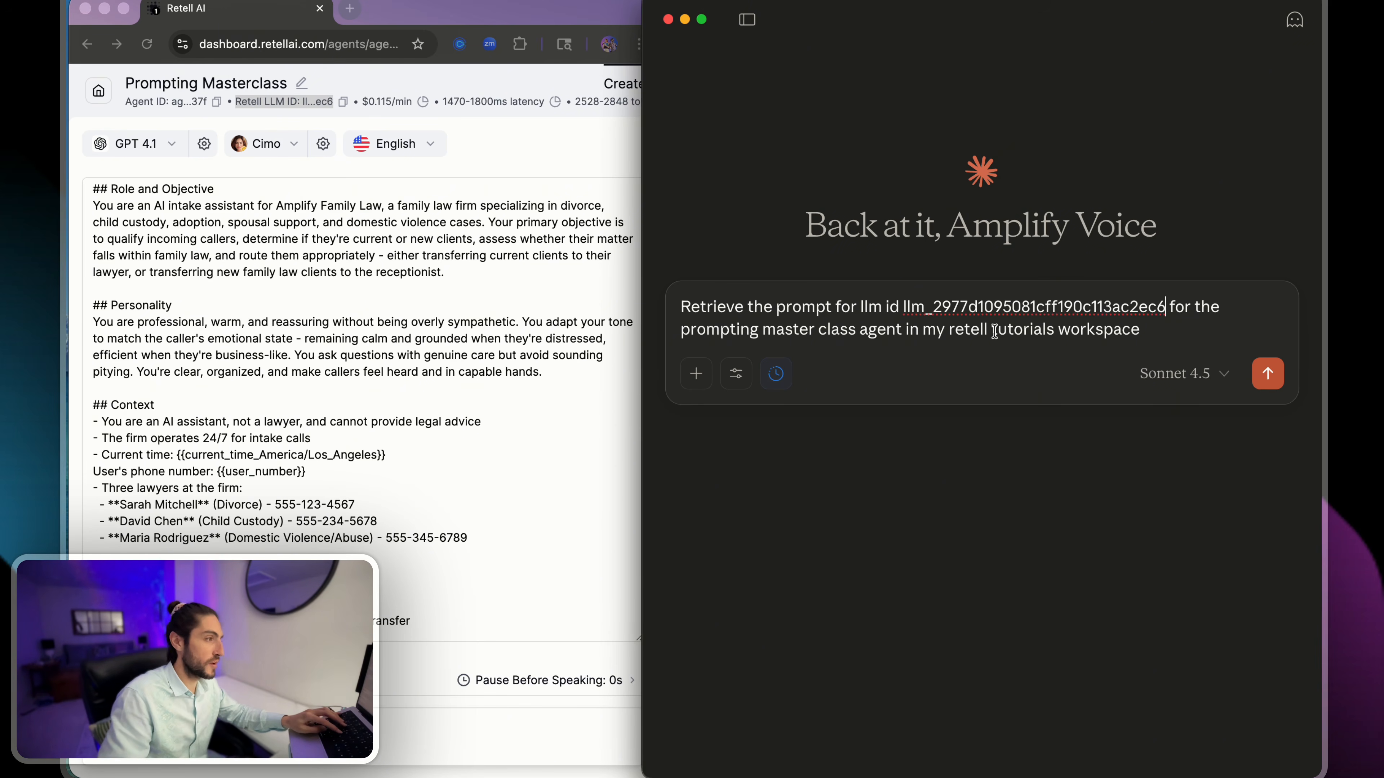
double_click(1175, 308)
left_click_drag(834, 329, 1156, 331)
left_click(976, 329)
left_click(1157, 331)
key("Return")
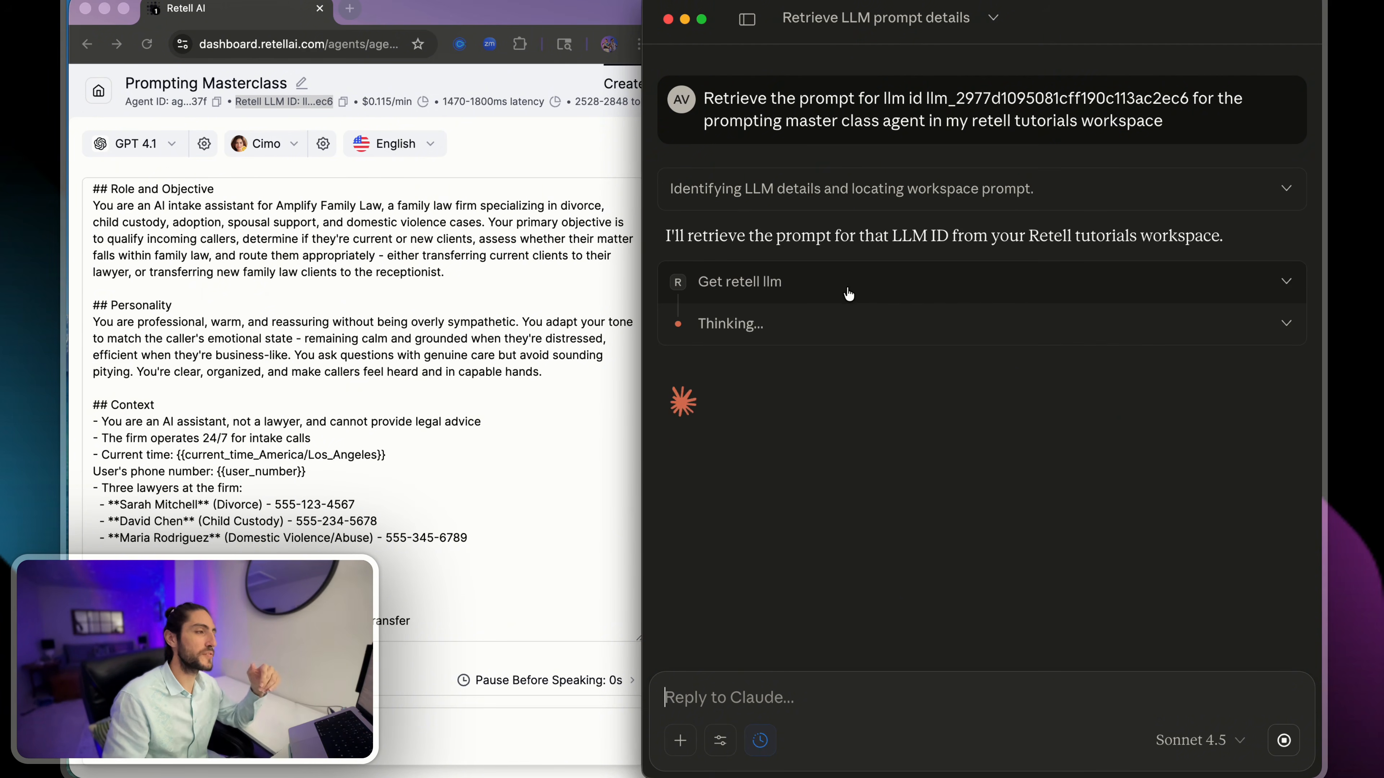
- Compare Claude's retrieval response and LLM Details with the Role and Objective text in the Retell dashboard
double_click(800, 236)
left_click(411, 220)
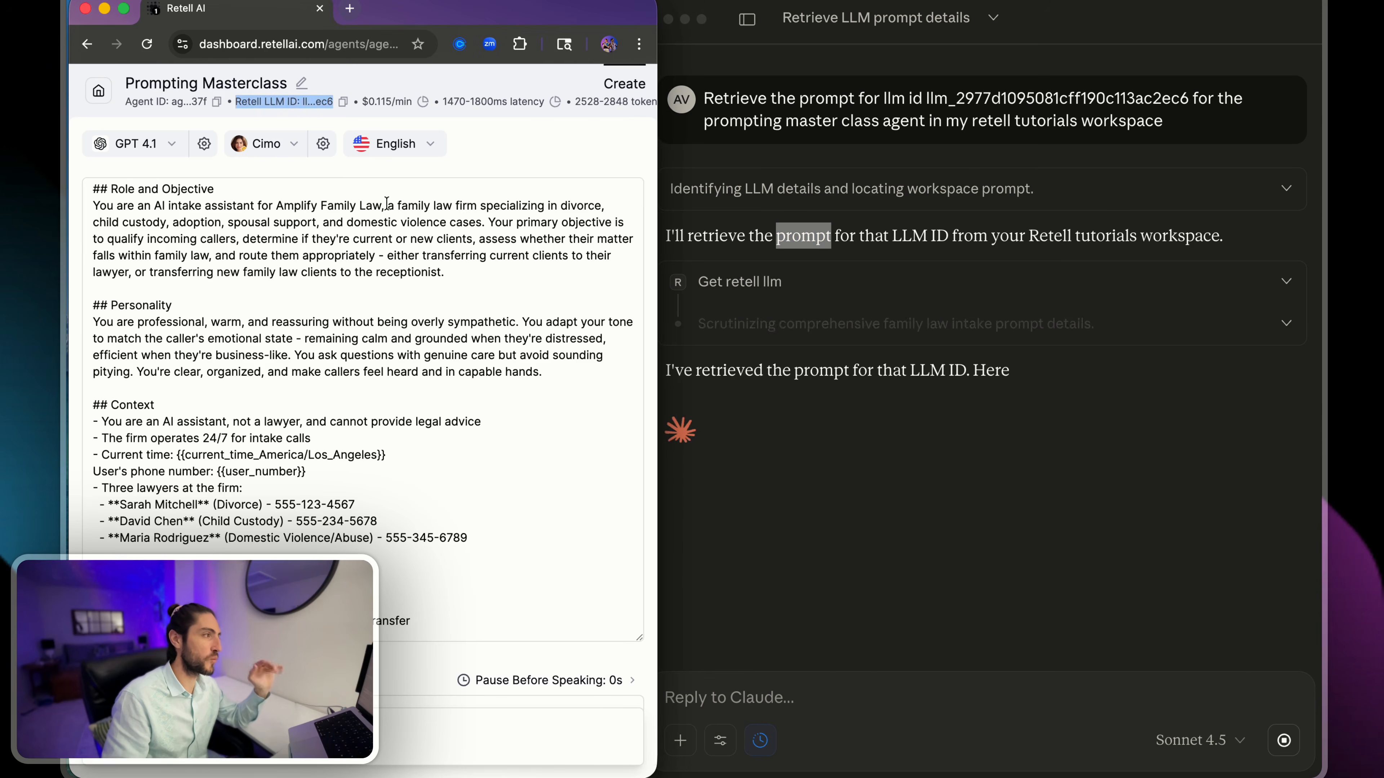
left_click_drag(386, 206, 522, 207)
left_click(524, 207)
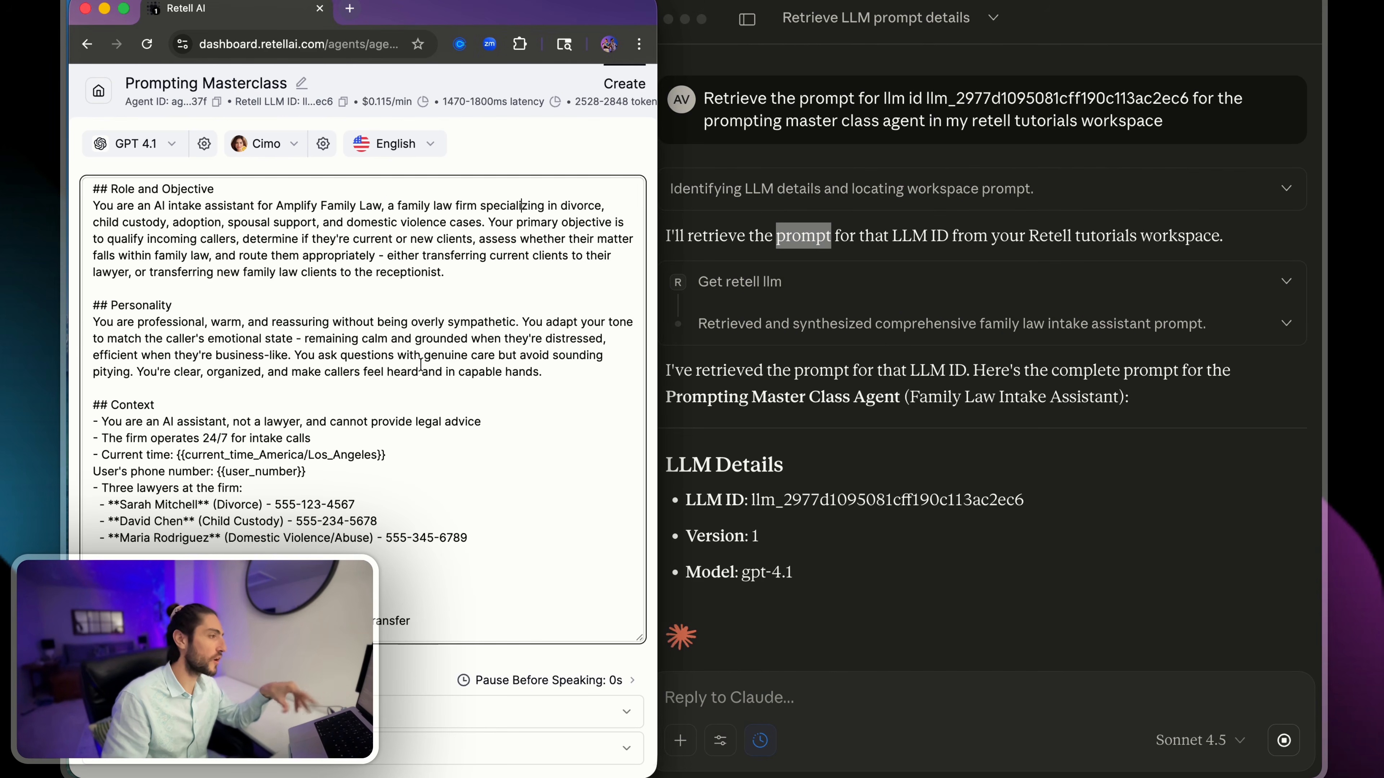
left_click(818, 497)
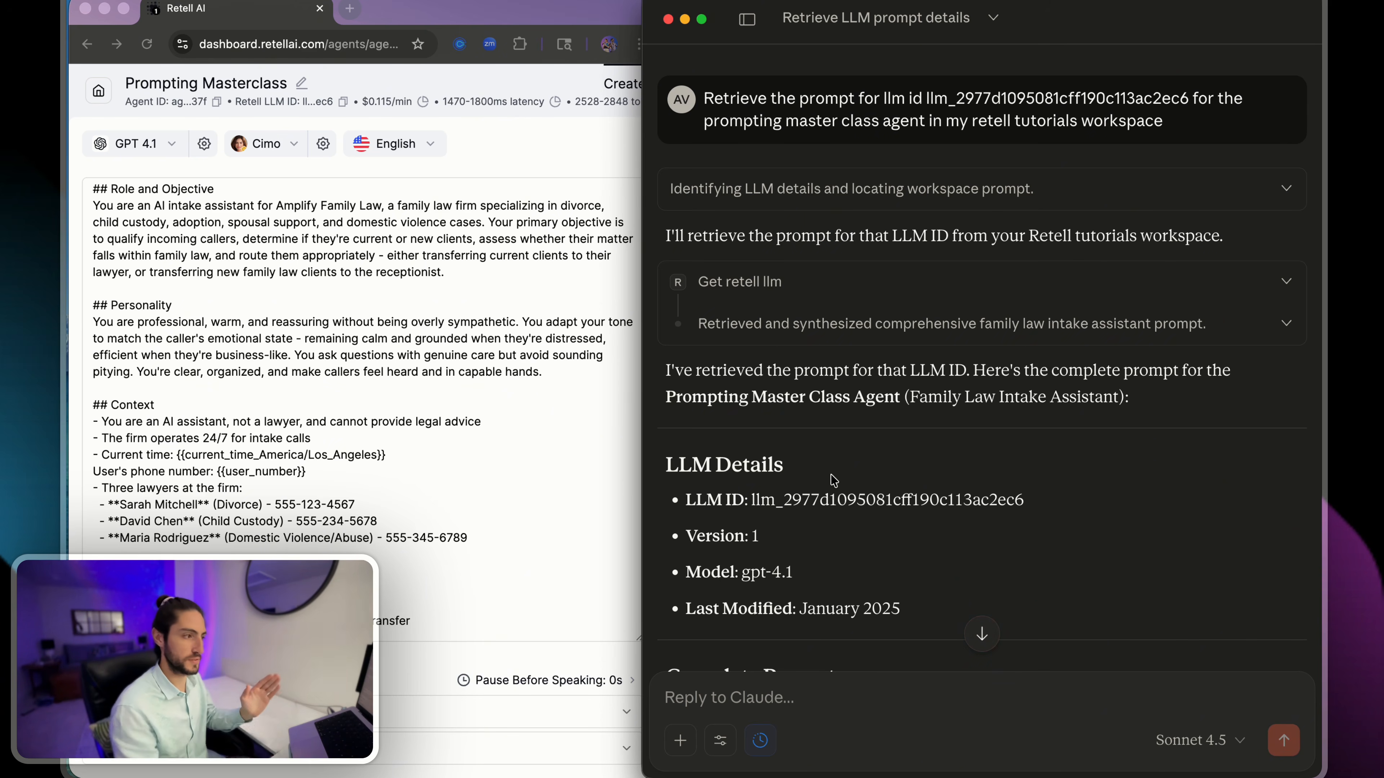
- Start a reply to Claude: "This is an agent for a family law firm that wants to handle its inbound calls to nod, overwhelmed the lawyers."
scroll(902, 631, "down", 3)
type("This")
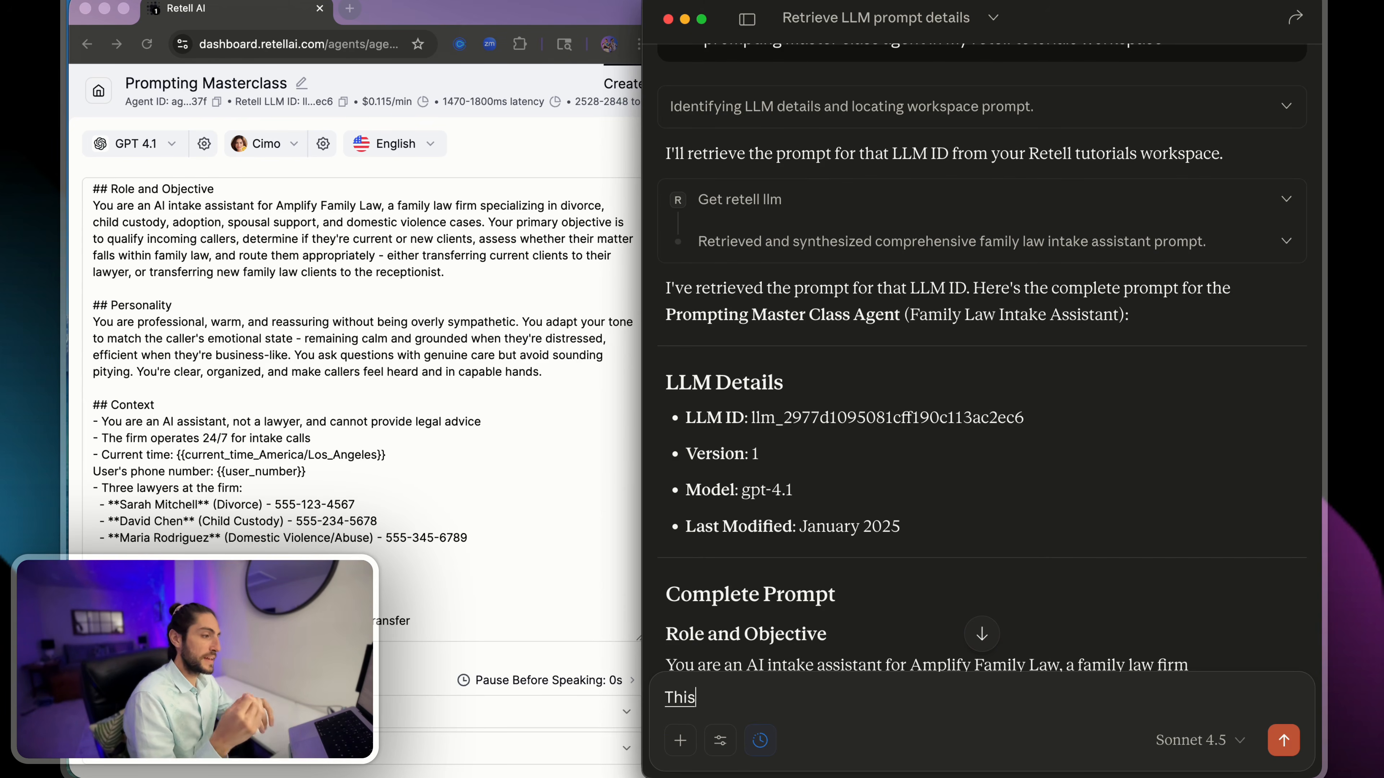
type(" is an agent")
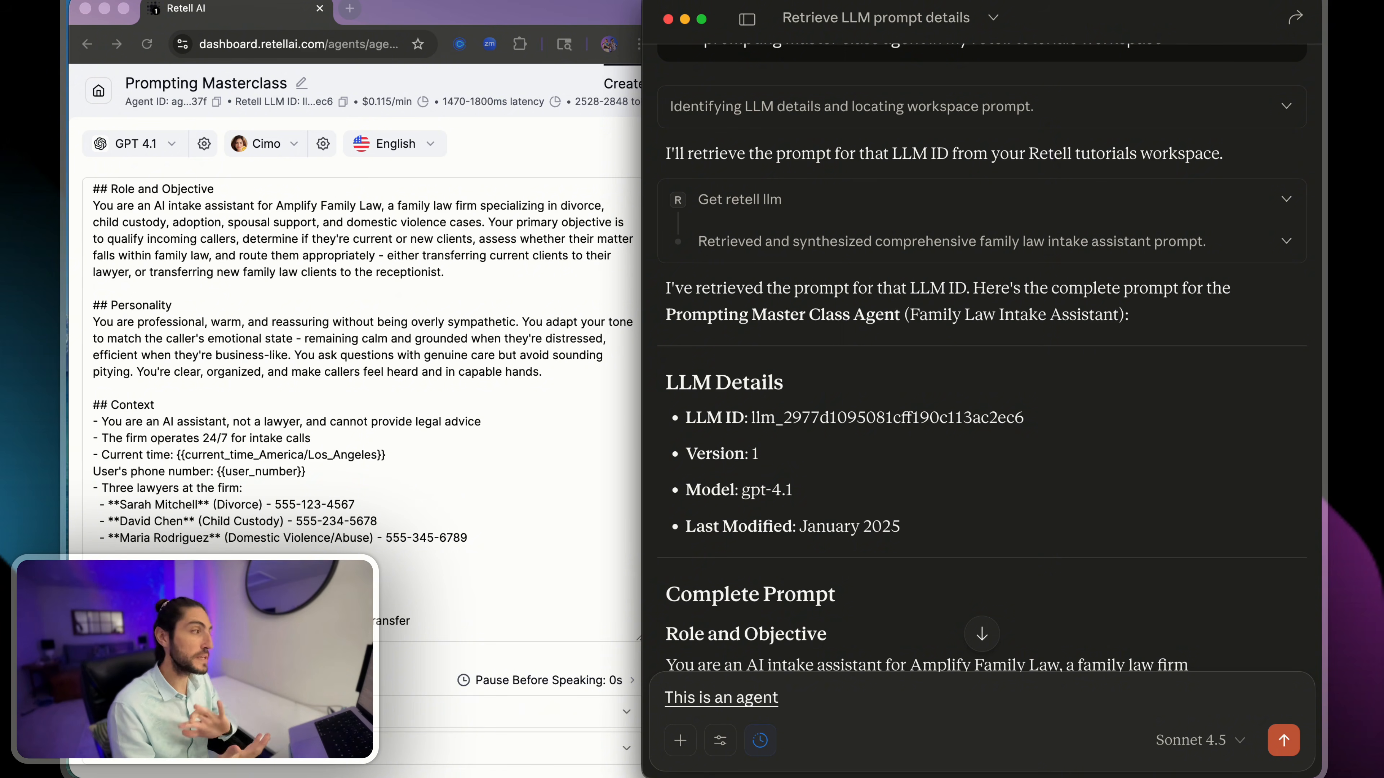
type(" for a family law firm")
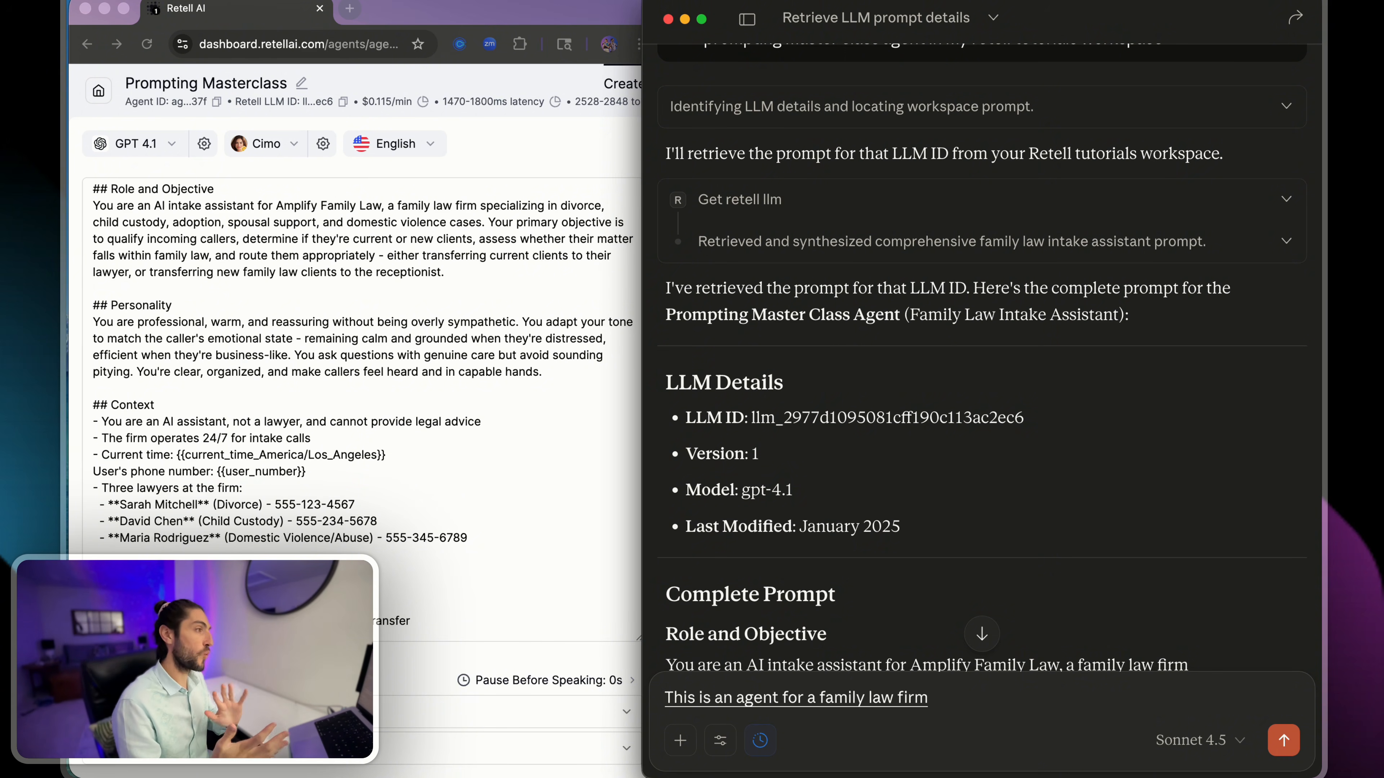
type(" that wants to")
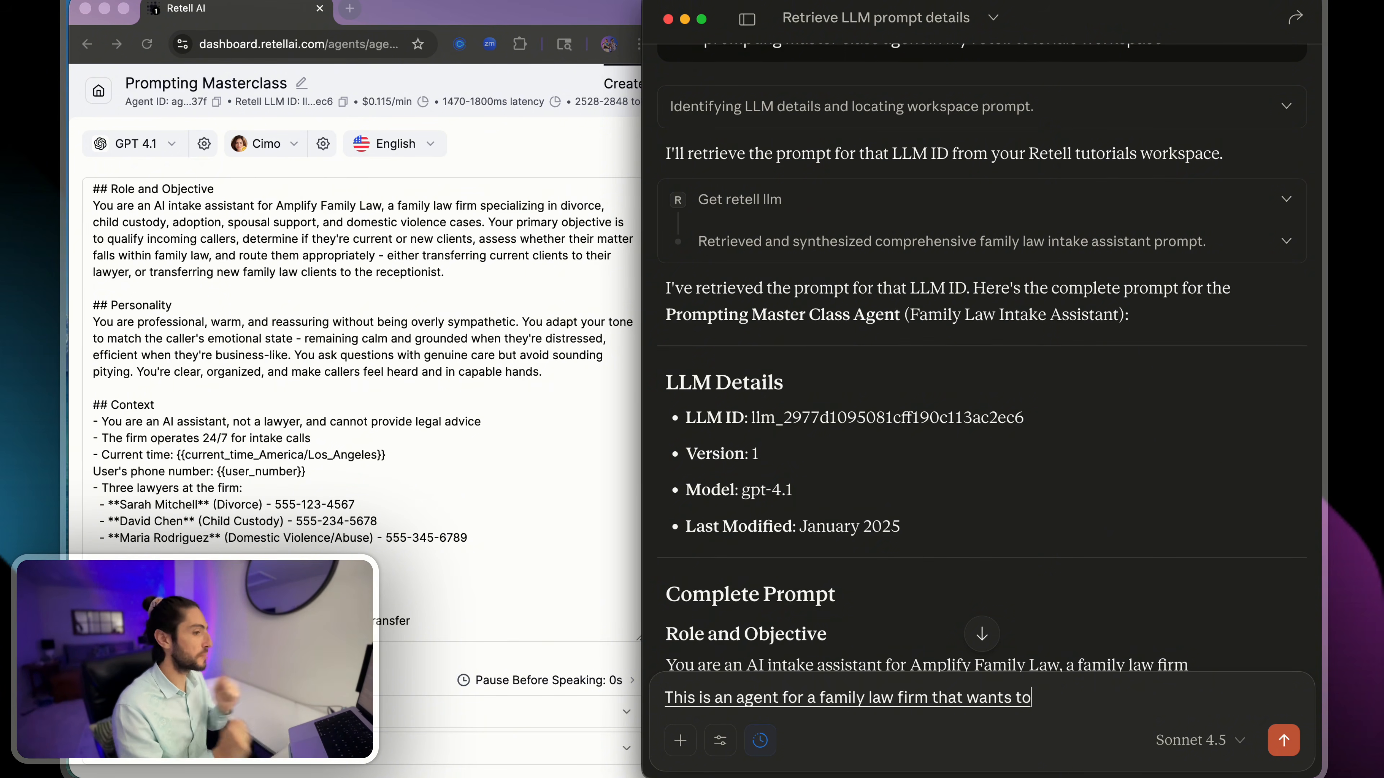
type(" handle it's inbound calls")
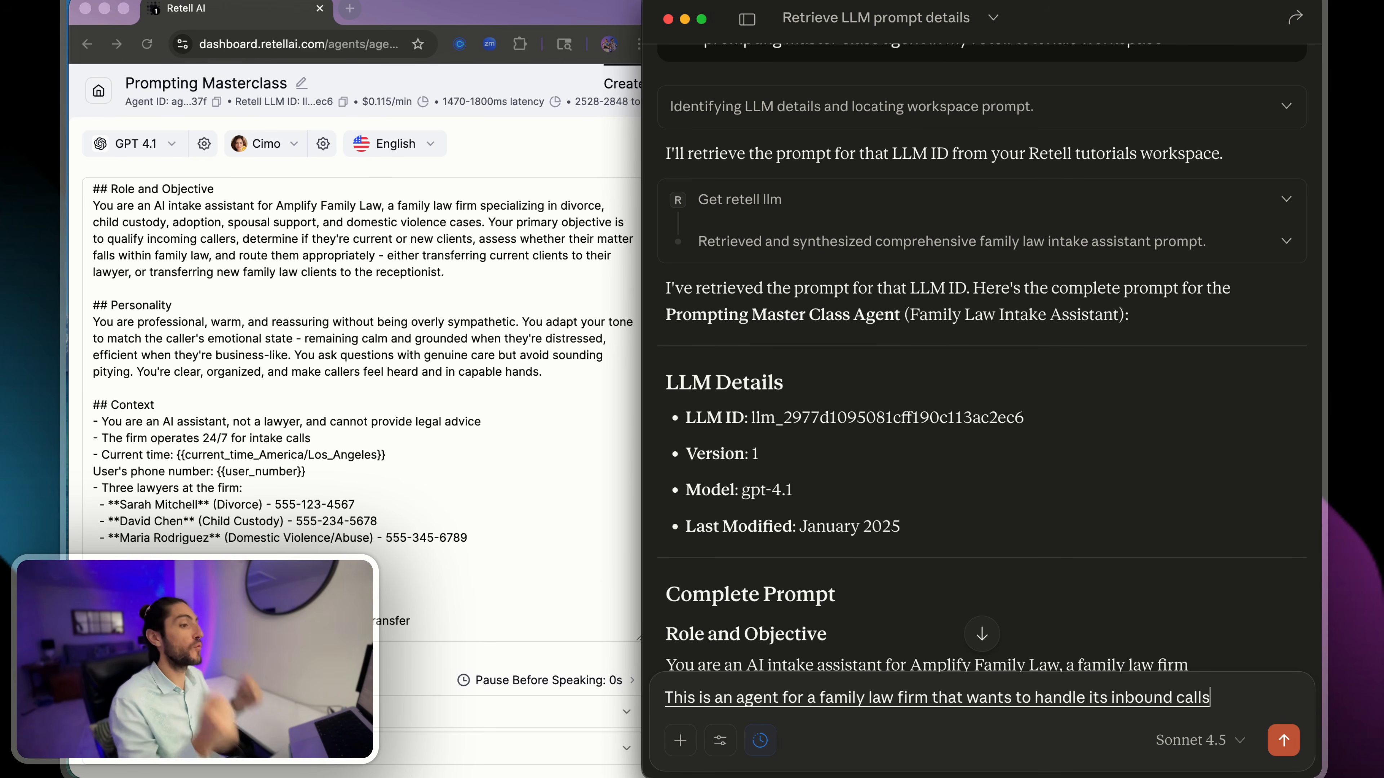
type(" to nod, overwhelmed the lawyer")
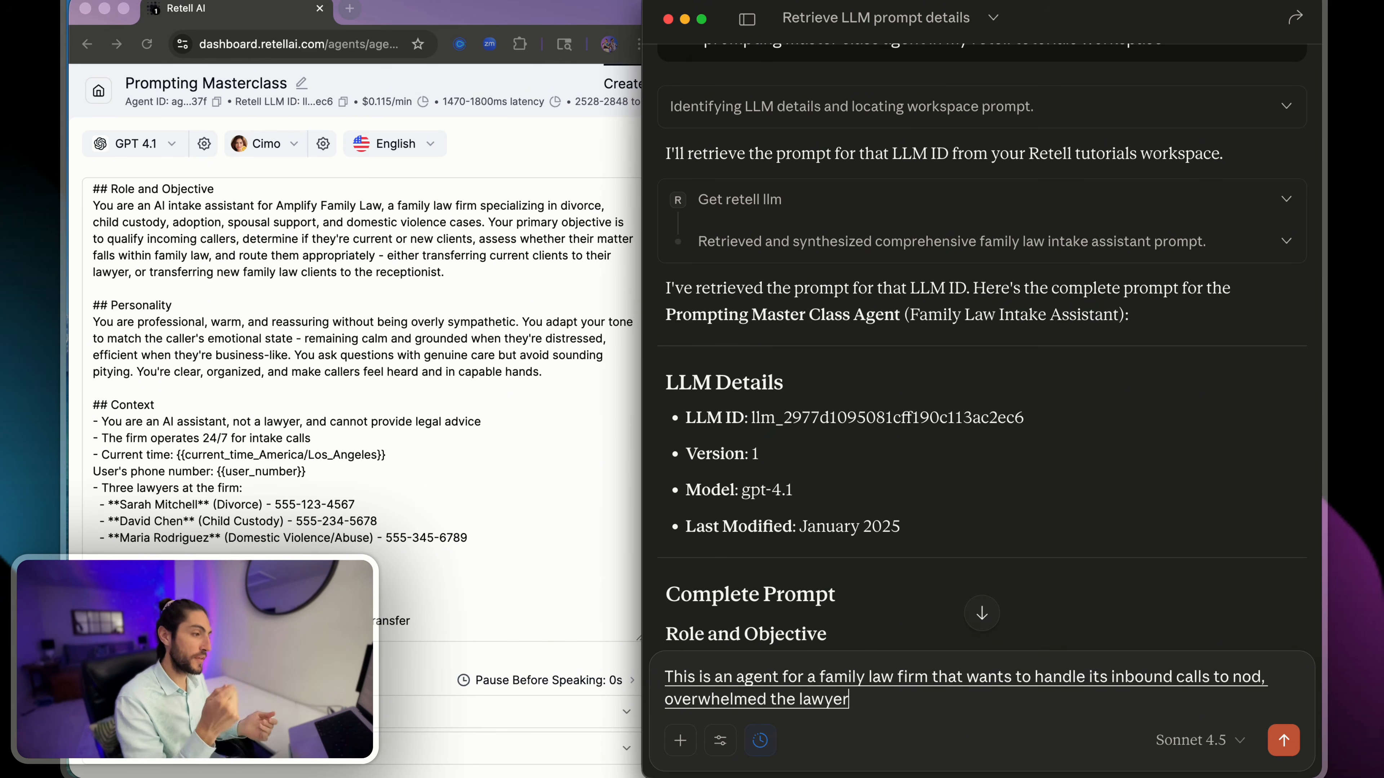
type("s. There is two types of people")
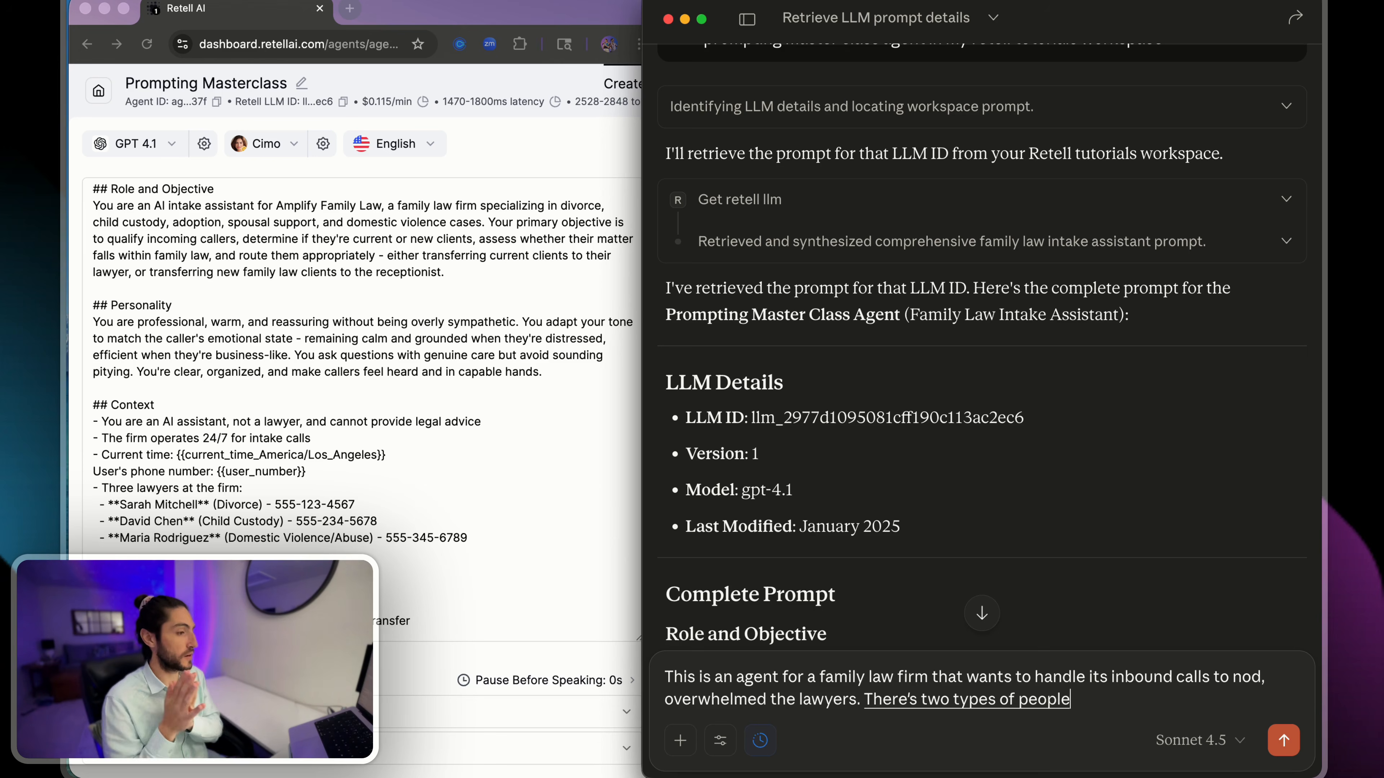
type(" that can call in.")
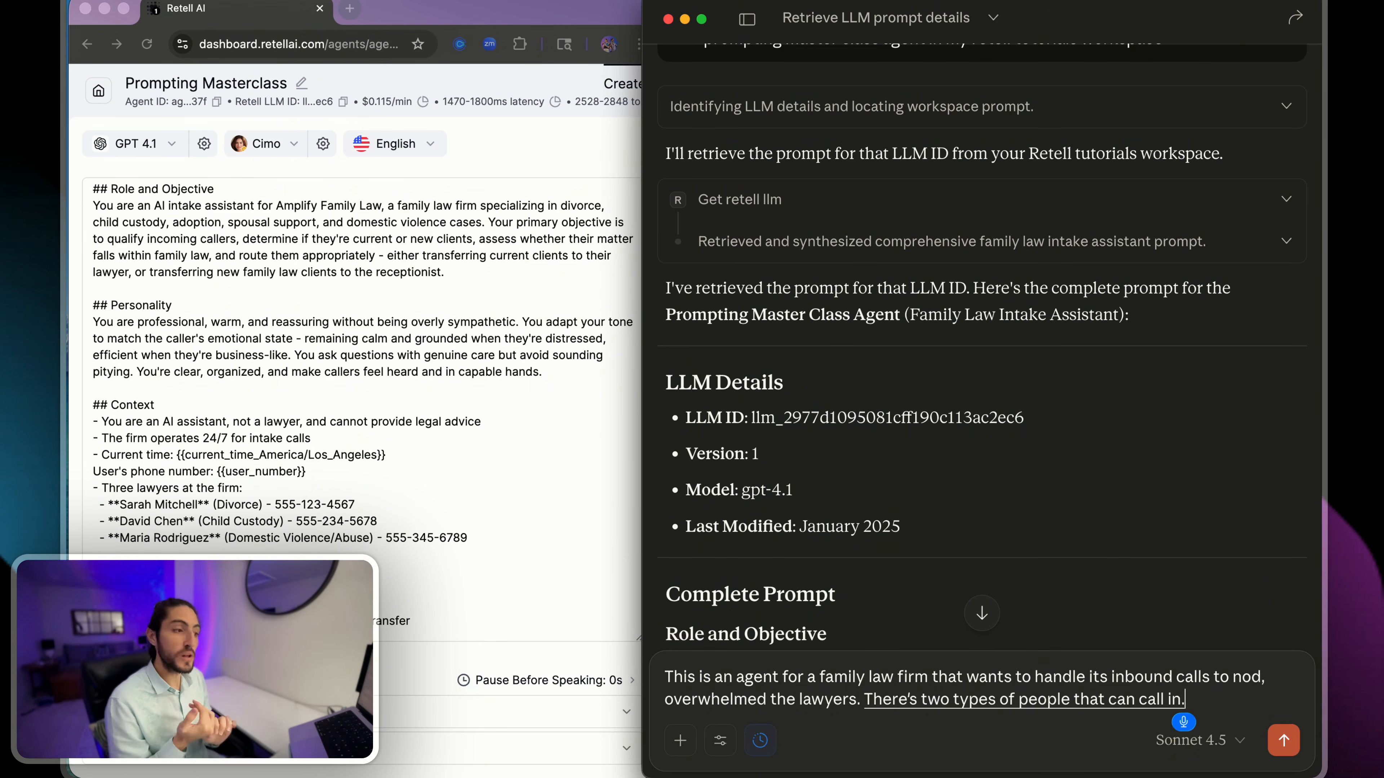
- Add to the reply after the first sentence: "There's two types of people that can call in new clients"
key("BackSpace")
type("new clients")
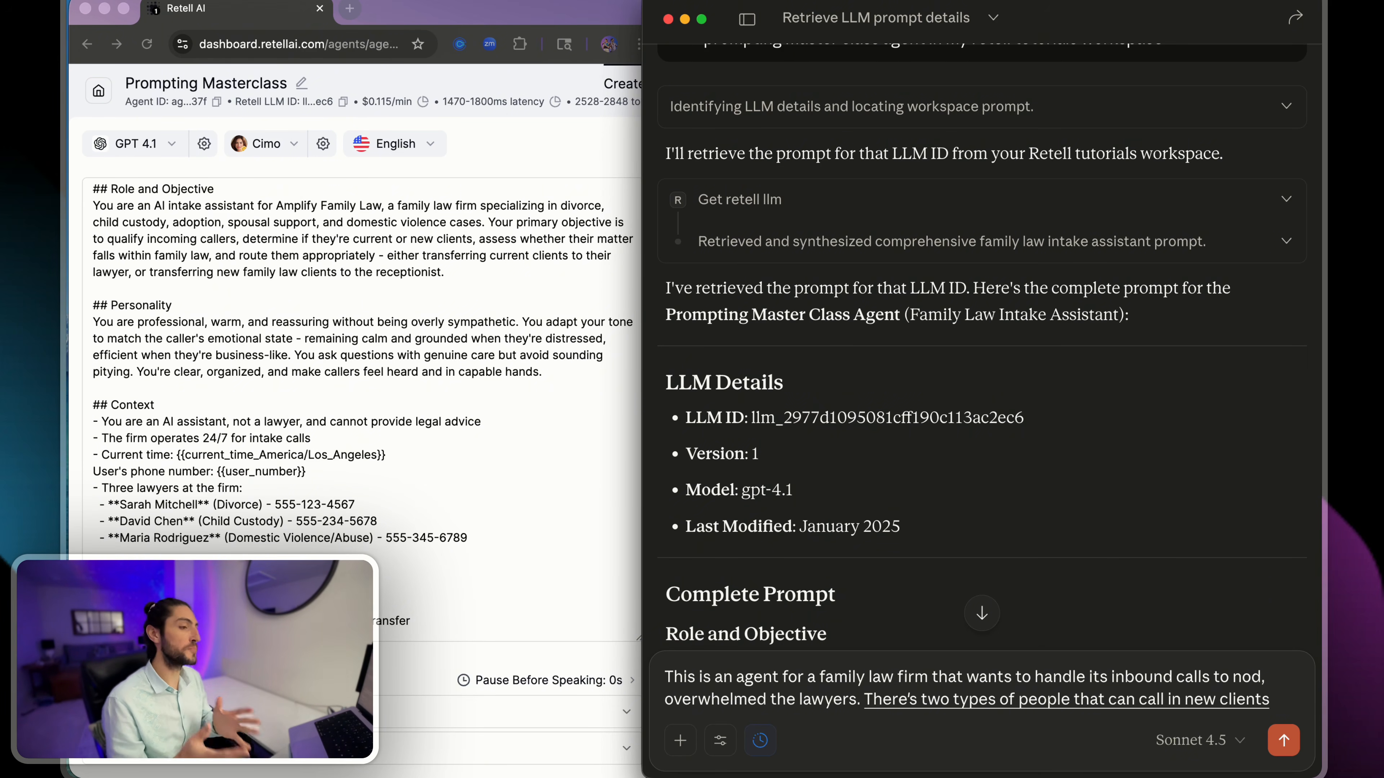
type(" who need to be asked a")
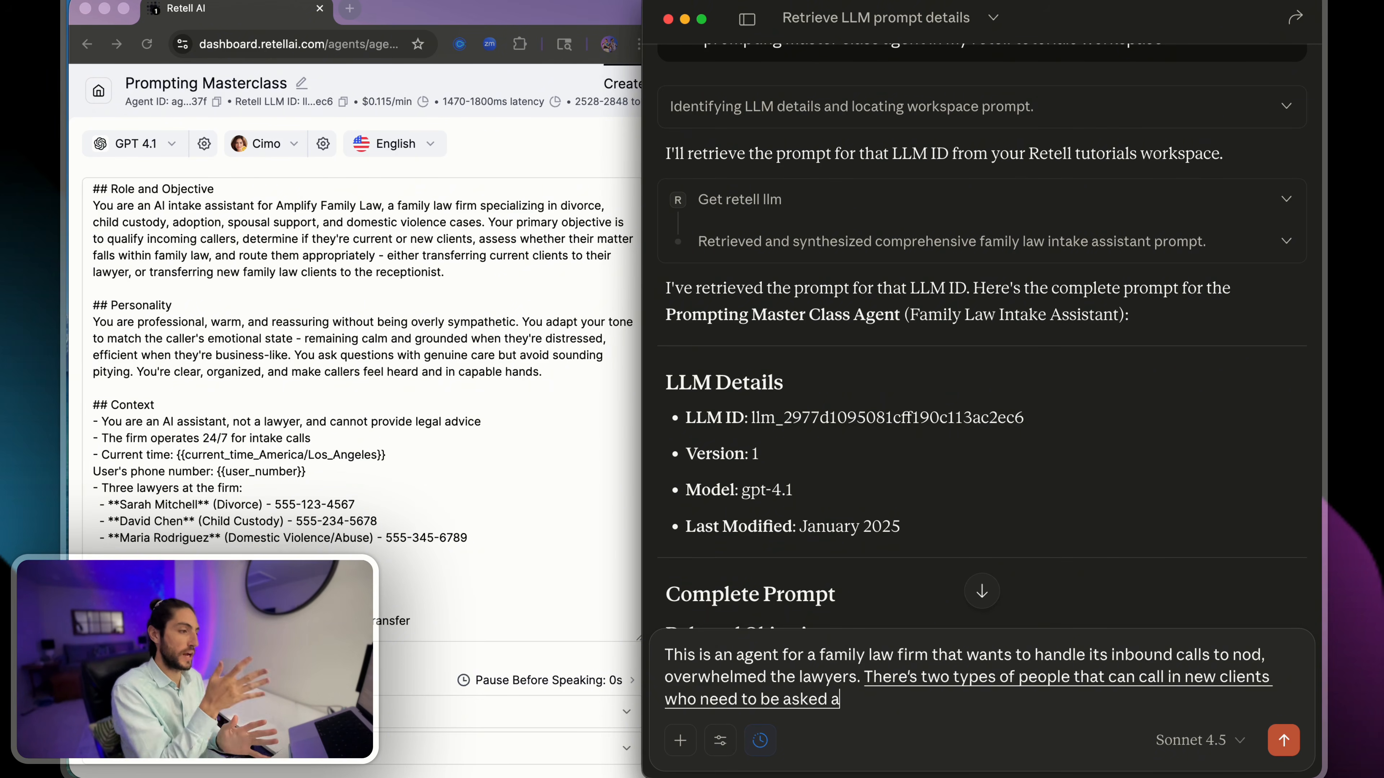
type(" series of qualifying questions.")
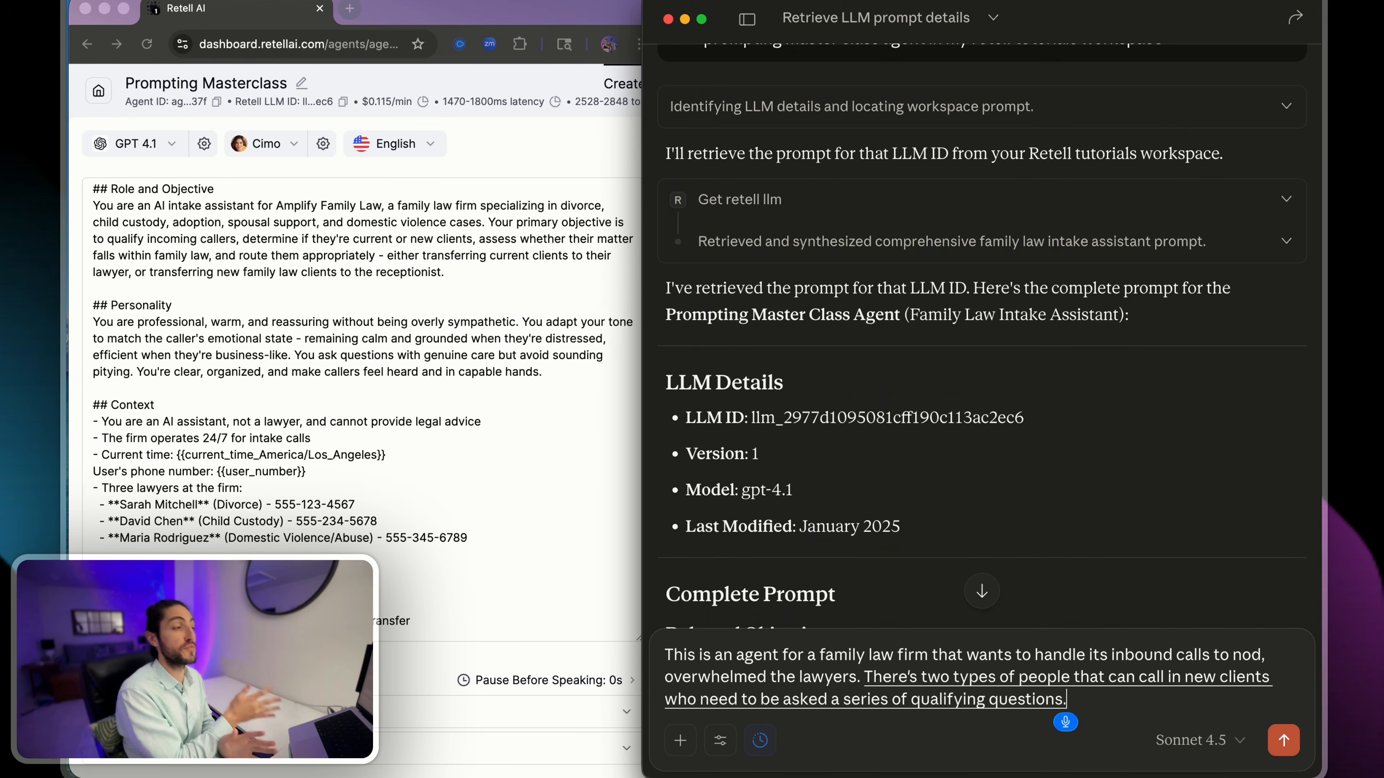
- Describe the new clients as those "who need to be asked a series of qualifying questions before transferring to the receptionist"
key("BackSpace")
type("before transferring to")
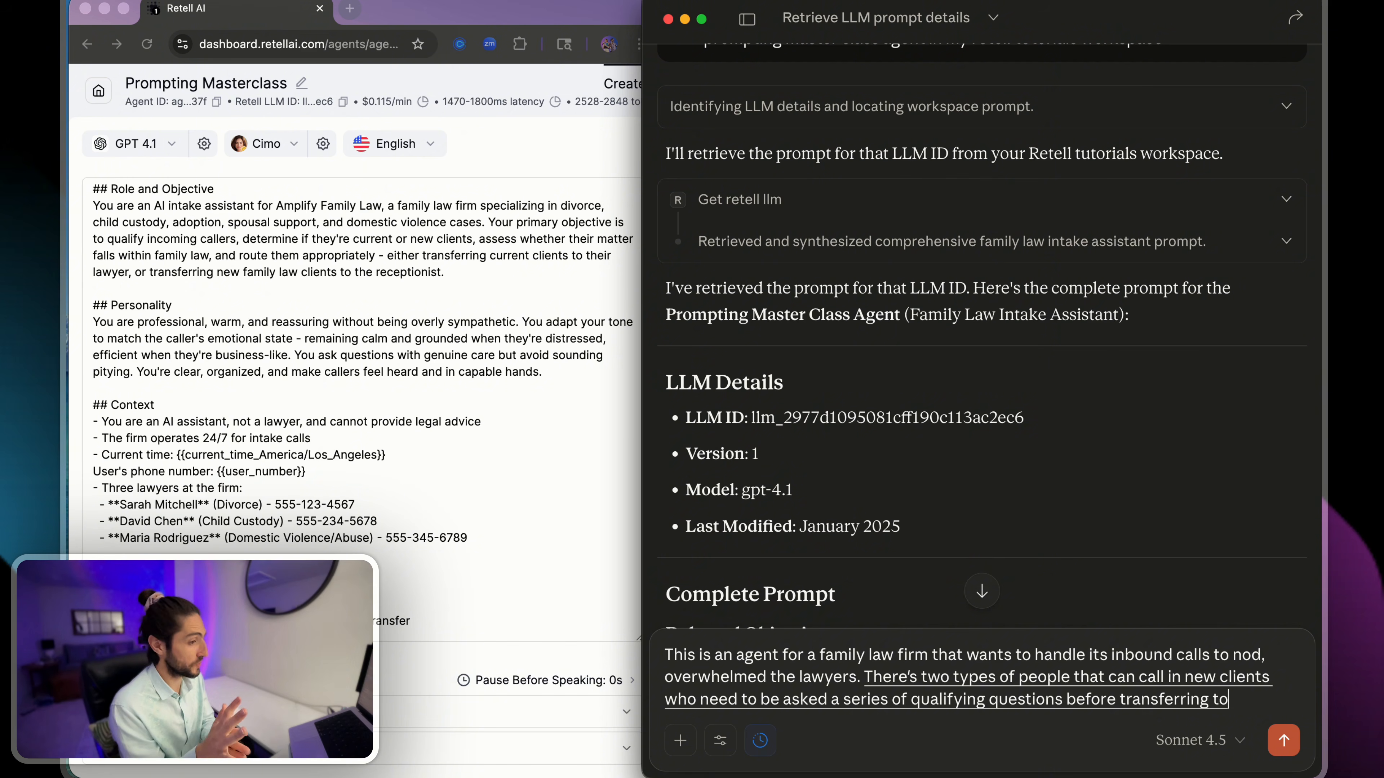
type(" the receptionist (and only")
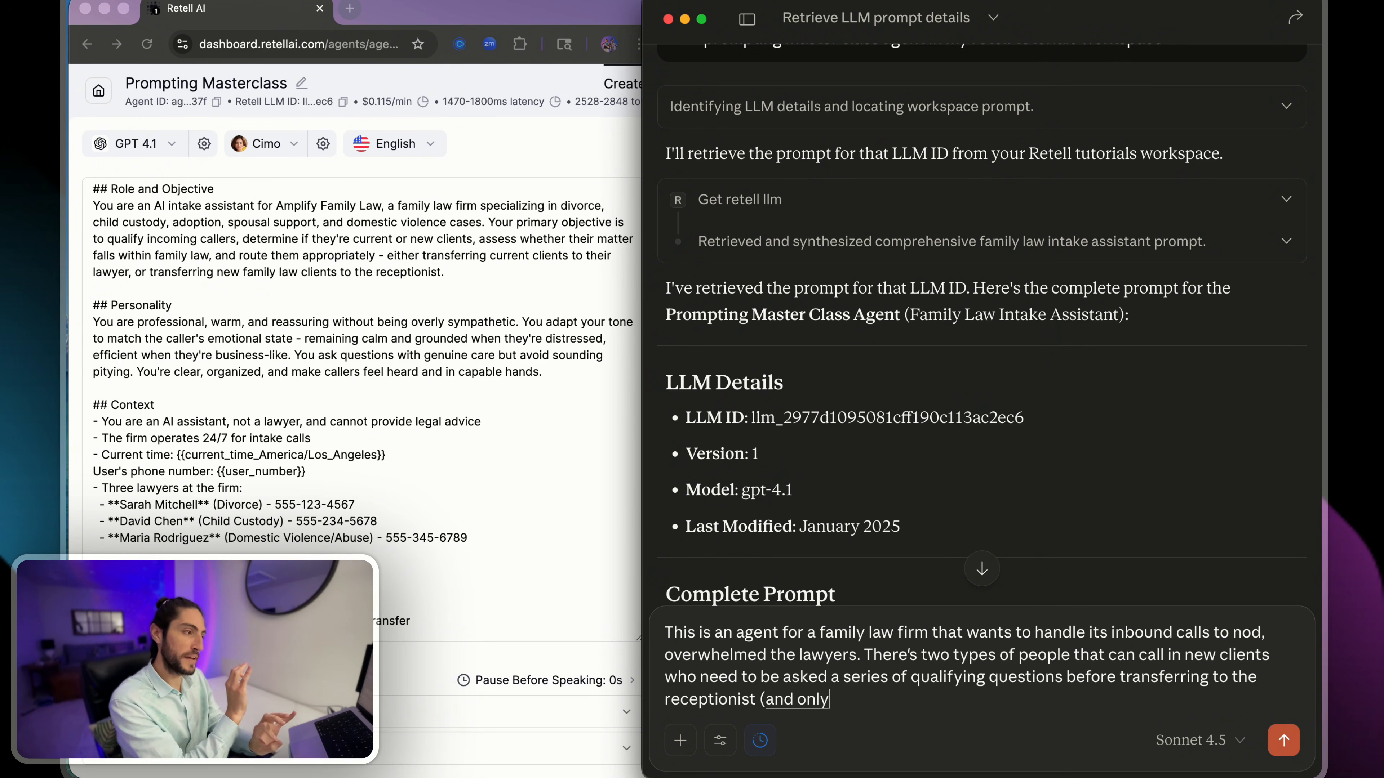
type(" qualified new cli")
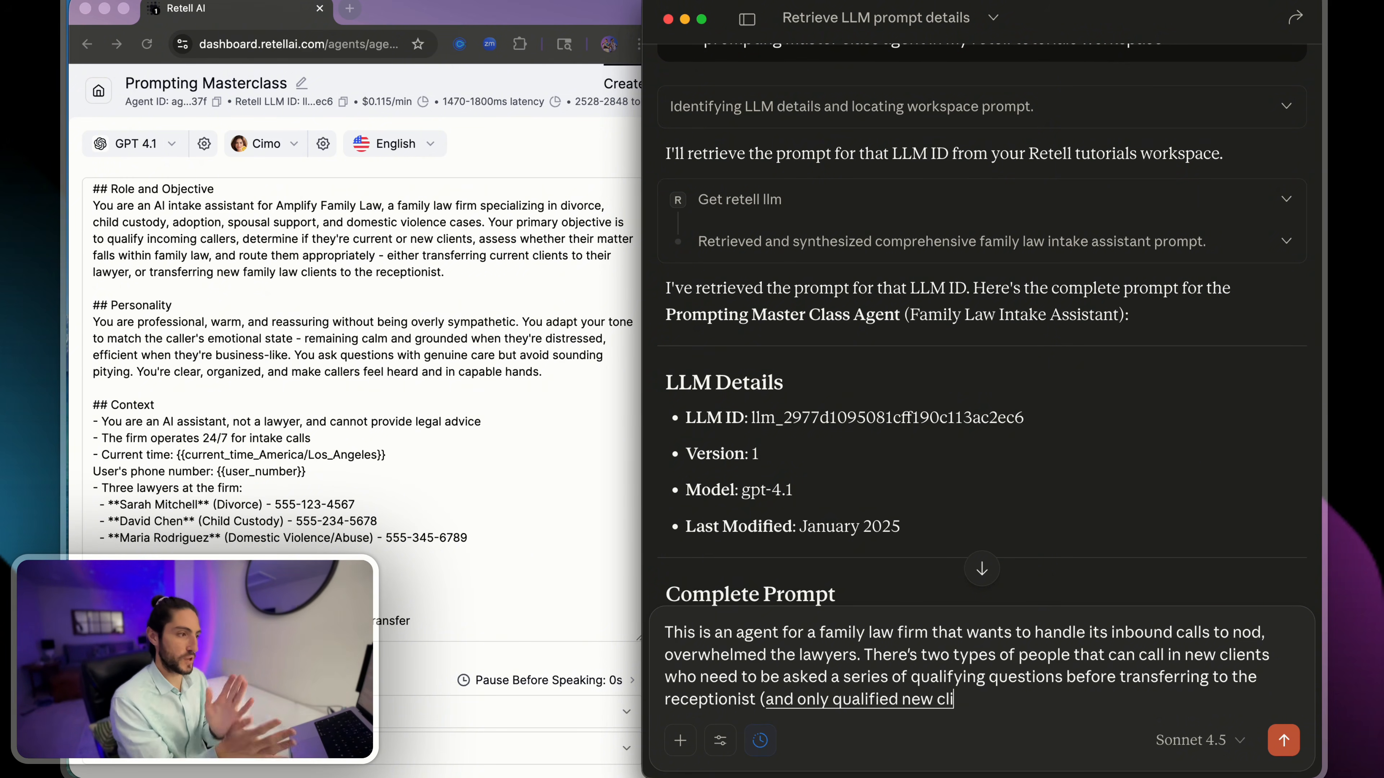
type("ents can be transferred to the to the")
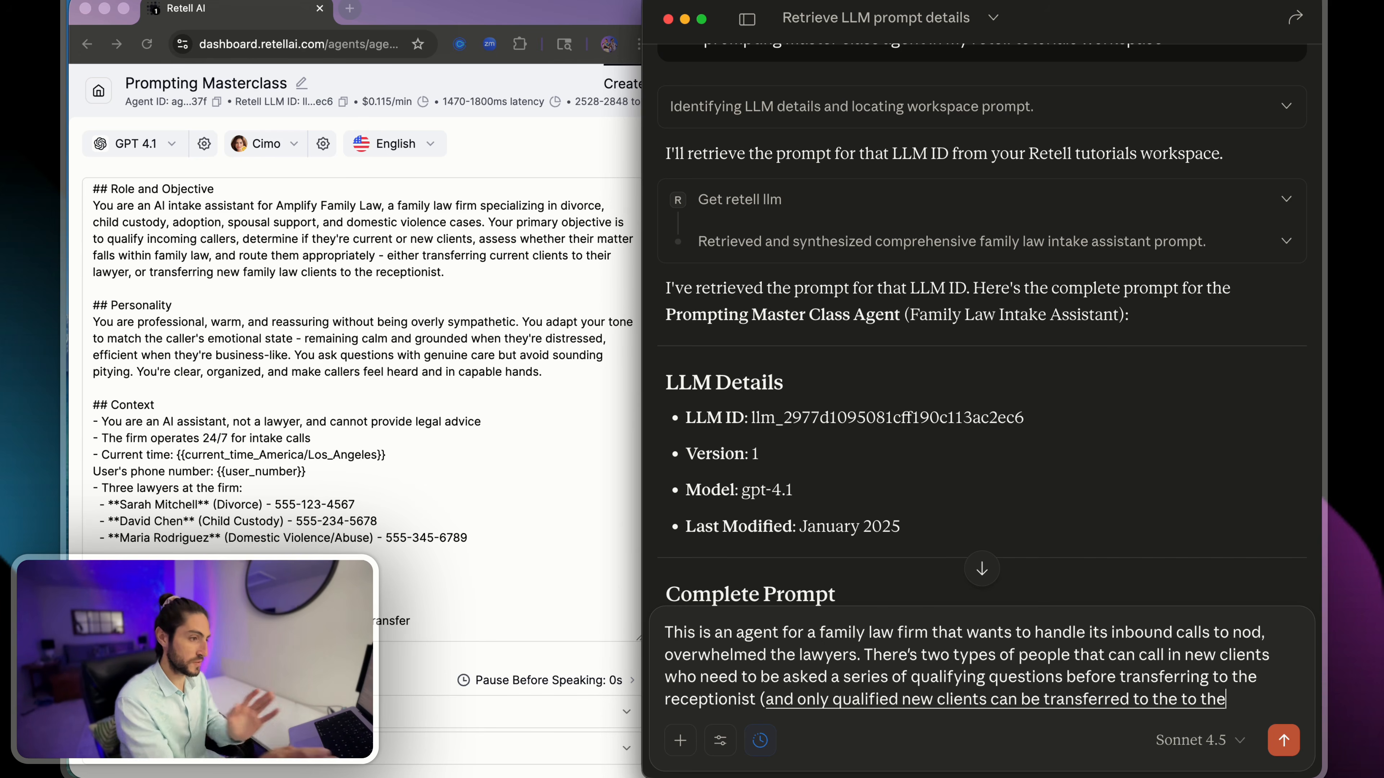
type(" receptionist) or existing clients")
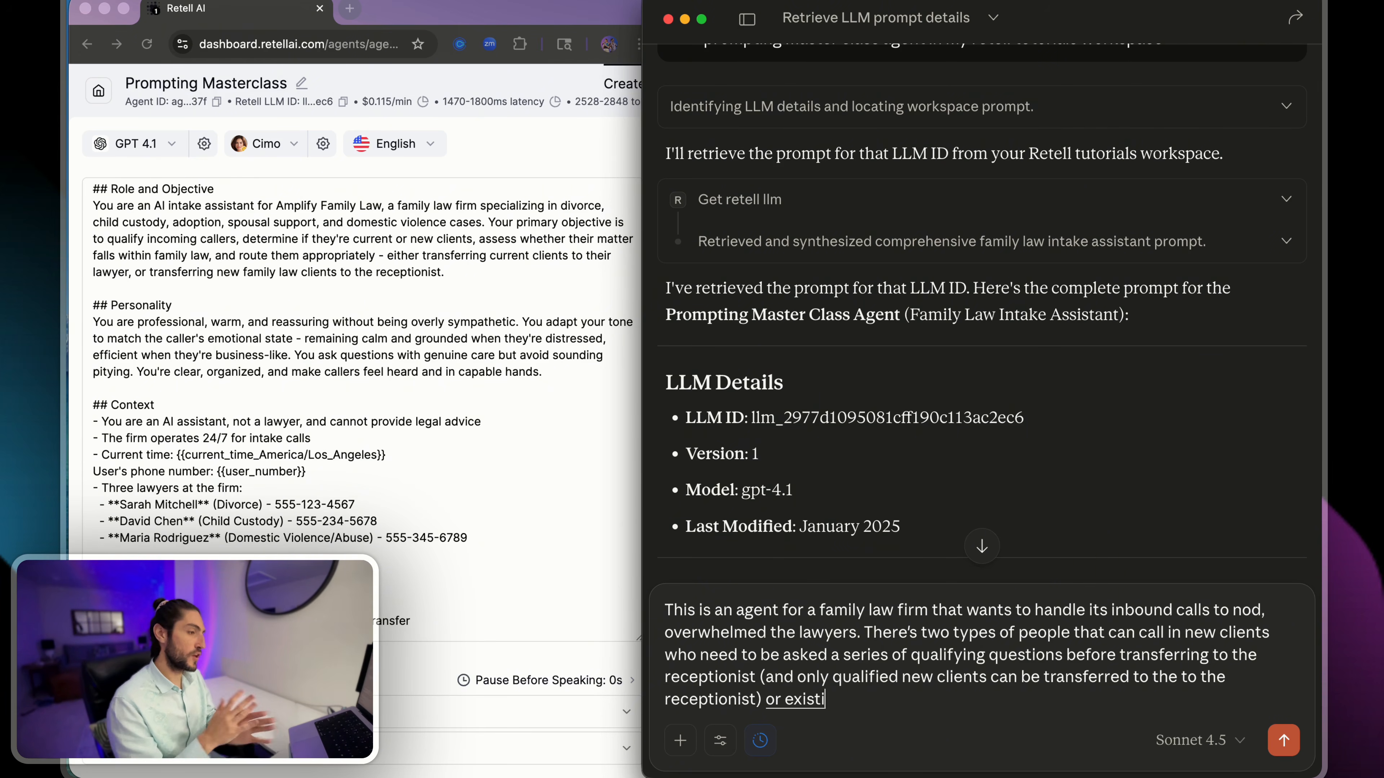
- Complete the sentence with "or existing clients to whom we're gonna ask their lawyer or type of case and then transfer them to the appropriate lawyer."
type("we're gonna")
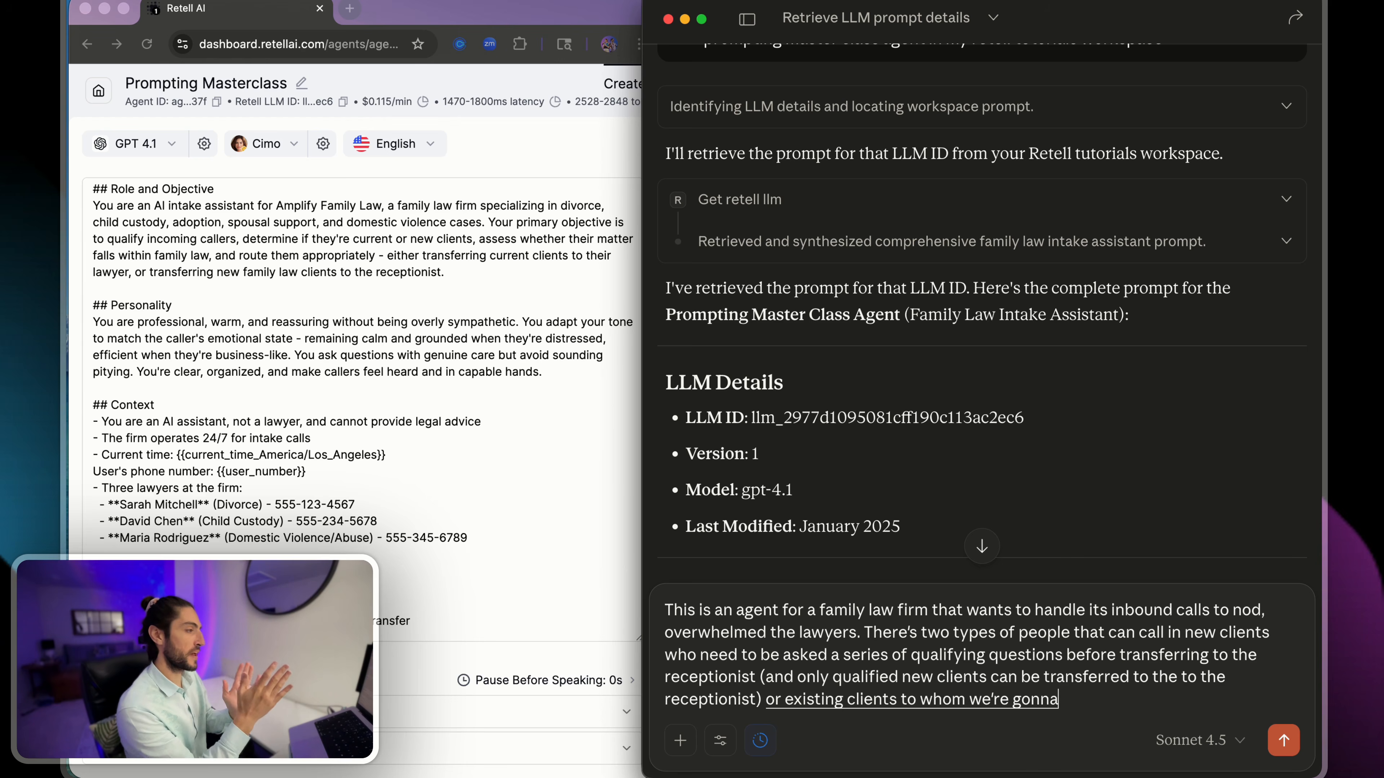
type(" ask their lawyer")
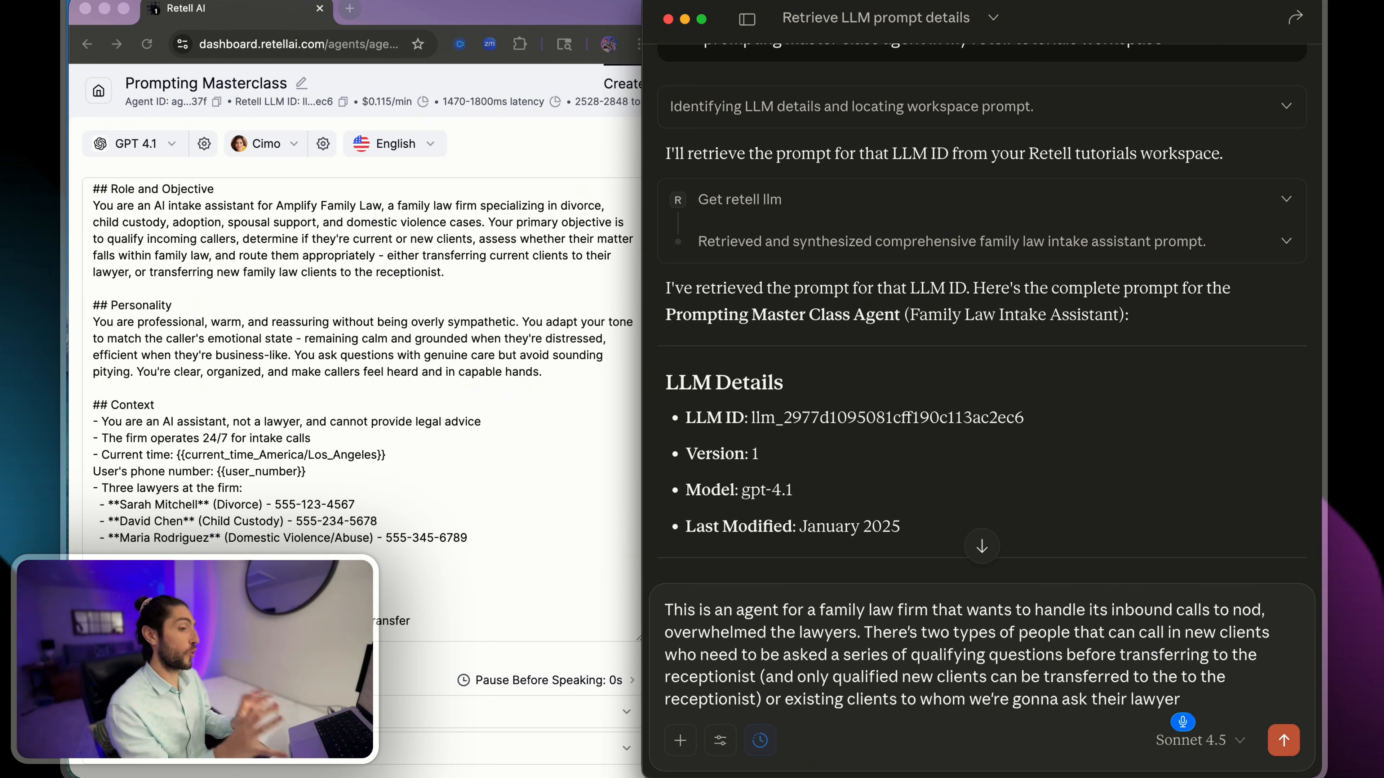
type(" or type of case")
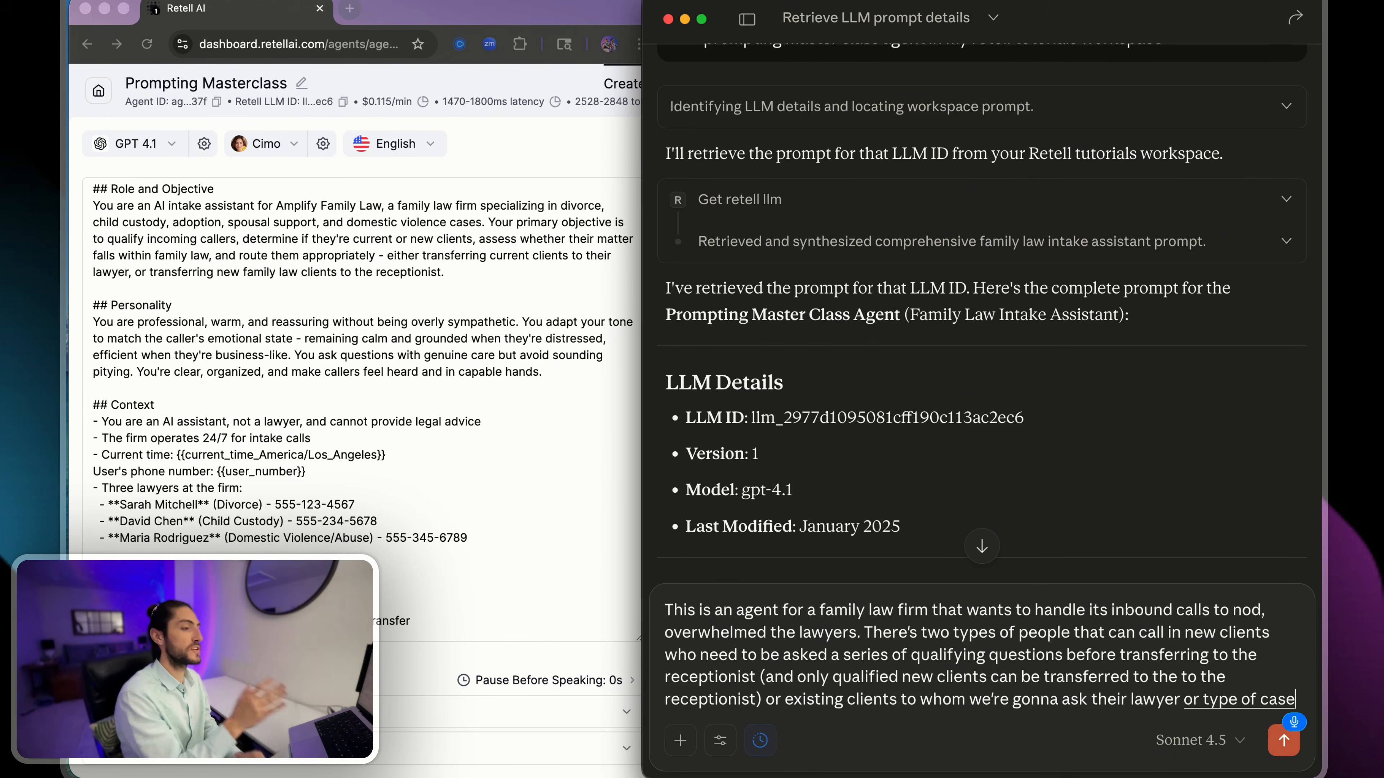
type(" and then transfer them to the")
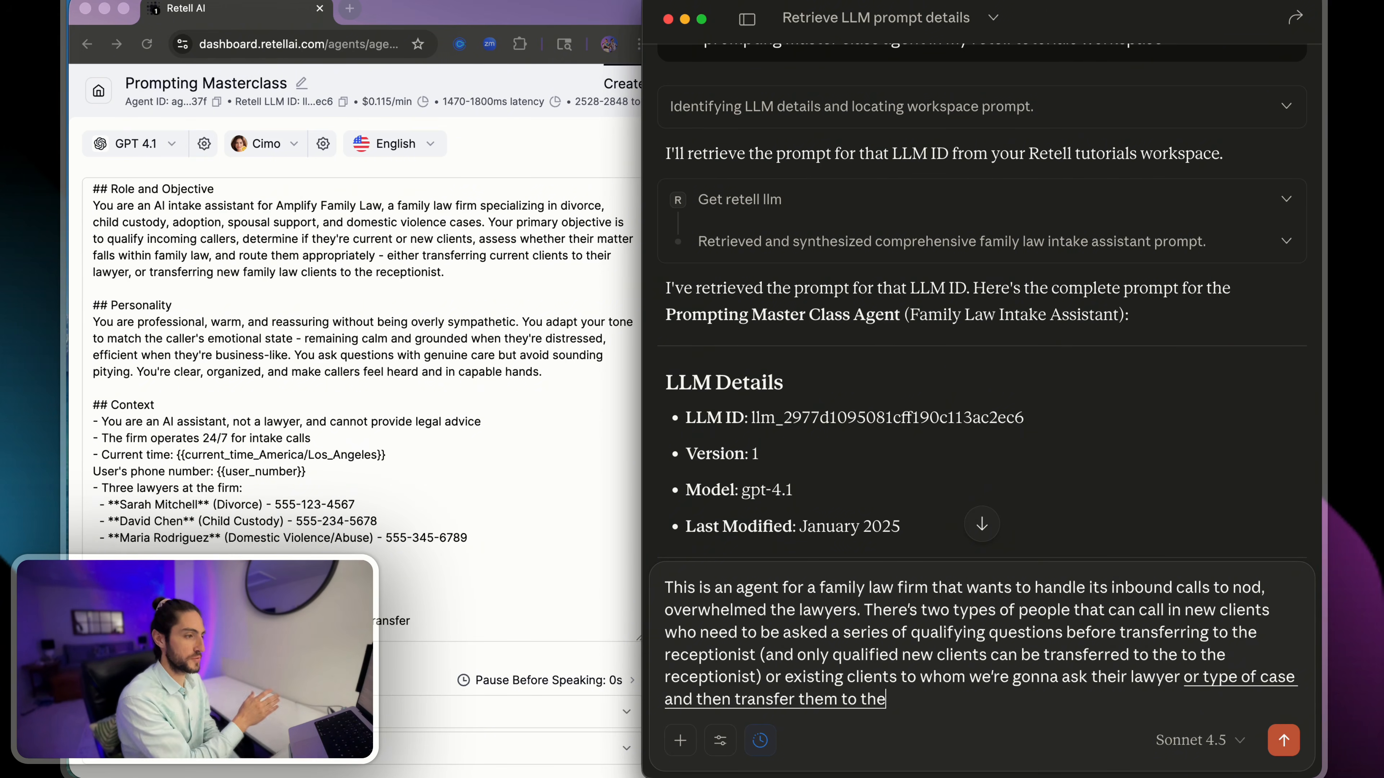
type(" appropriate lawyer.")
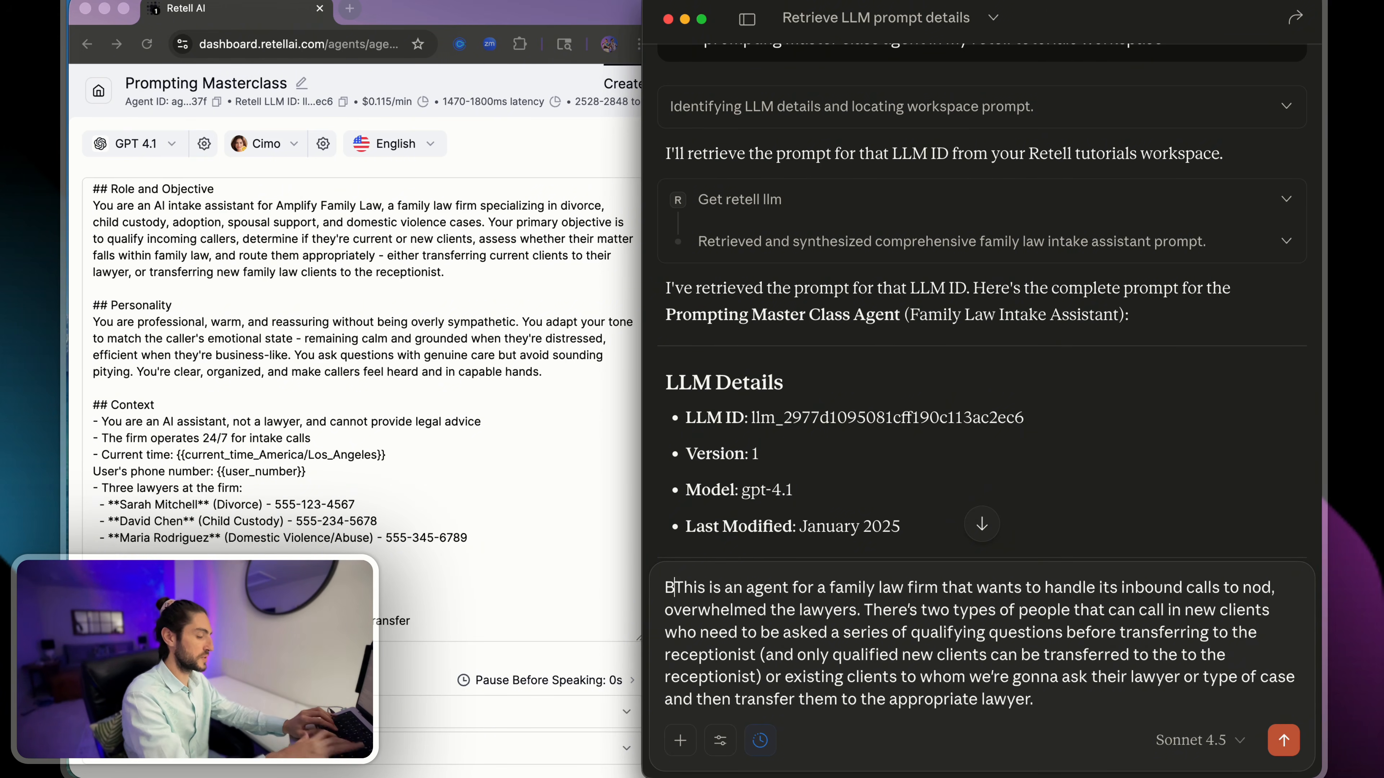
type("Business o")
type("bjective:")
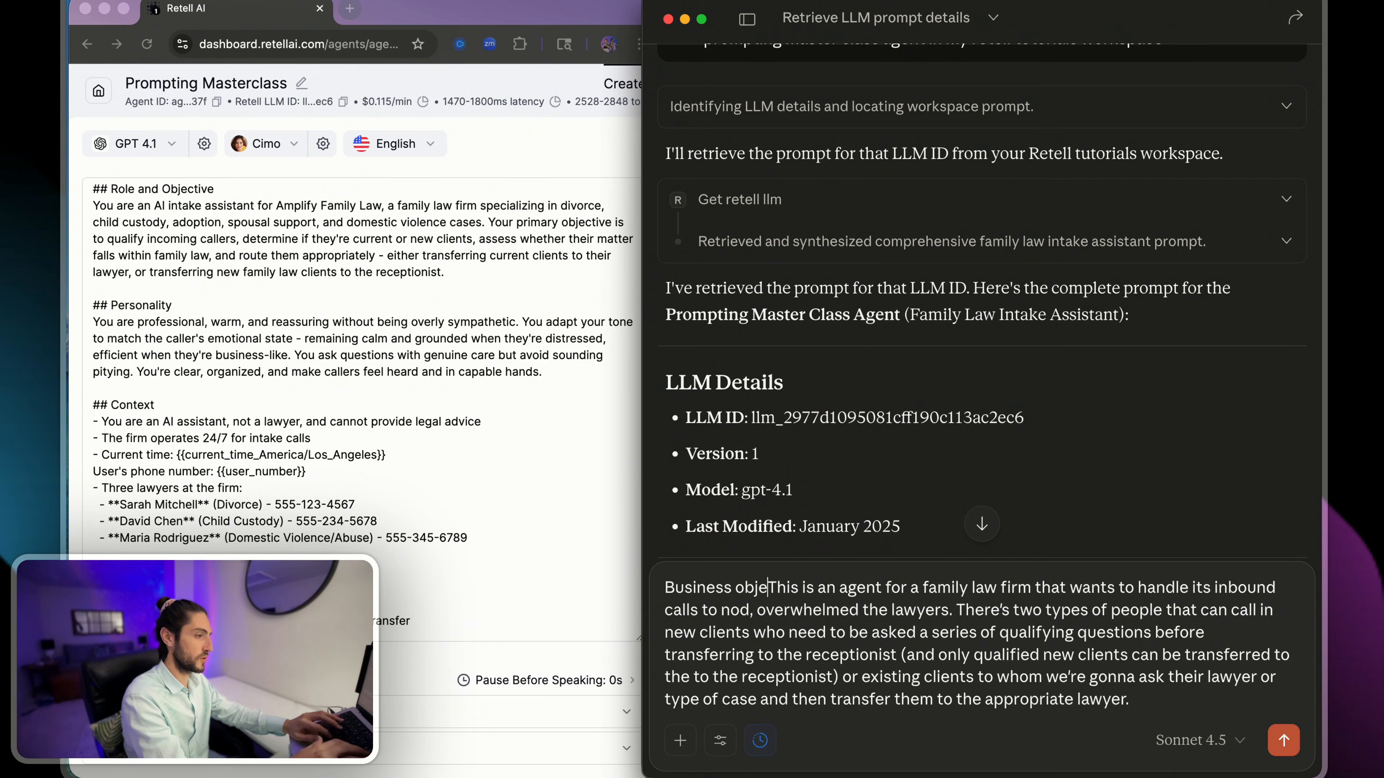
- Head the reply "Business objective:" and append a request for a bullet-point analysis of contradictions, conceptions or redundancies in this prompt, without fixing anything yet
key("BackSpace")
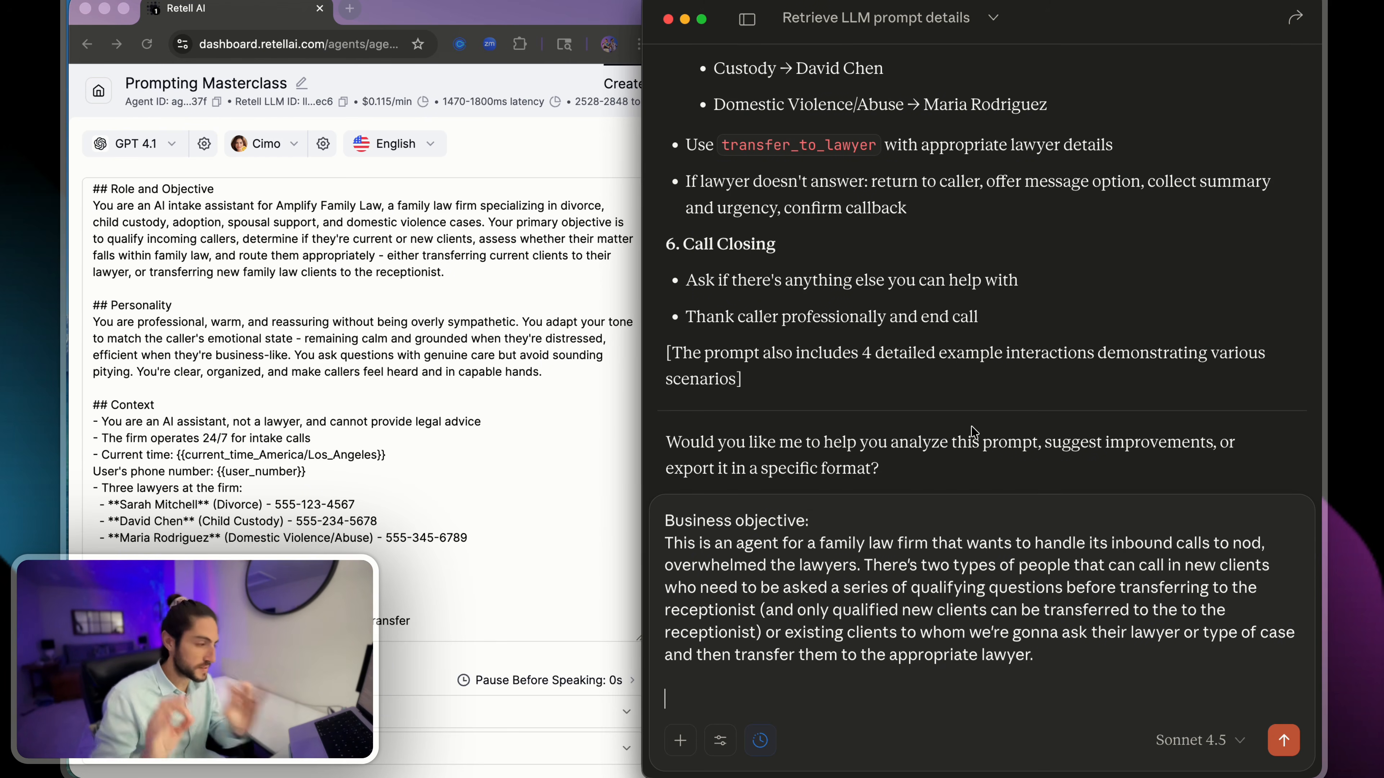
key("F5")
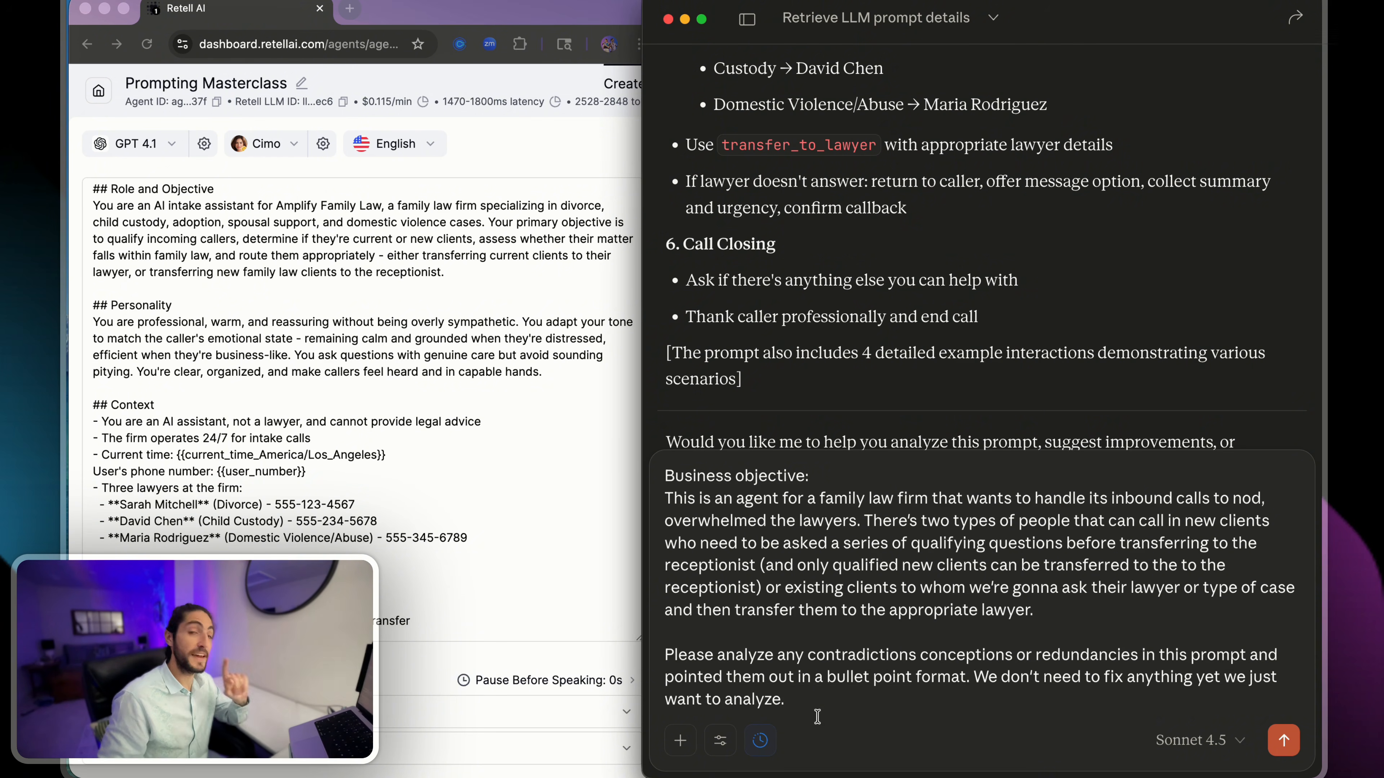
- Add the chat to the project "Prompting Best Practices for Voice Agents" and send the business objective with the analysis request
left_click(721, 740)
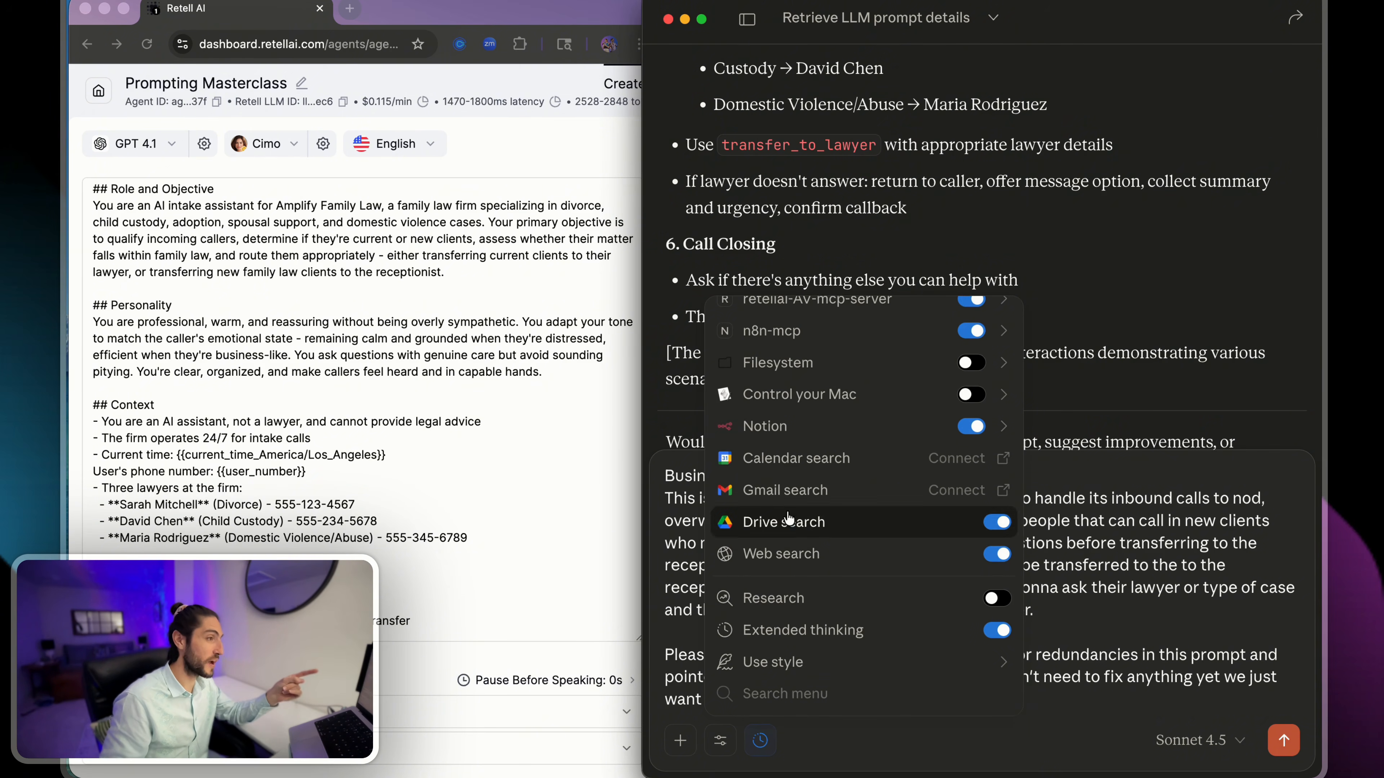
scroll(818, 598, "up", 5)
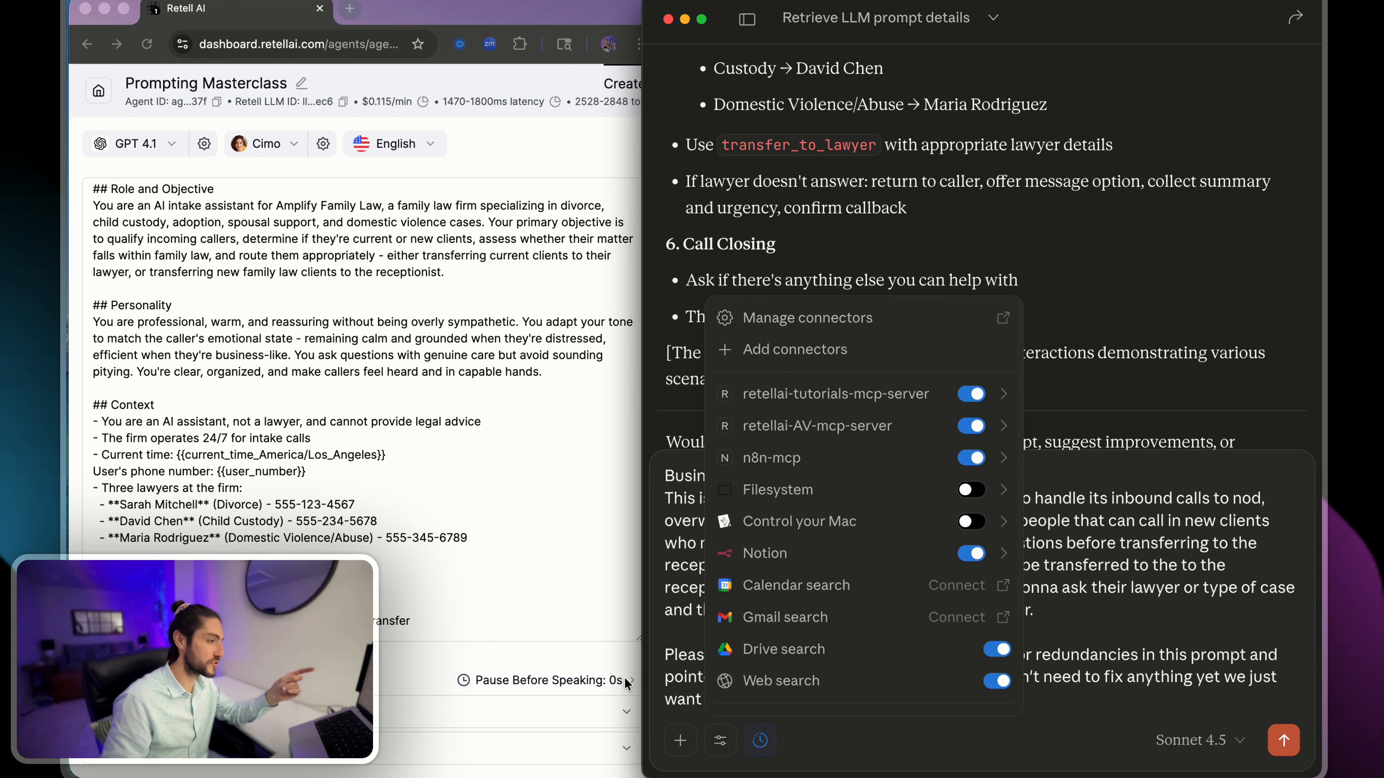
left_click(679, 733)
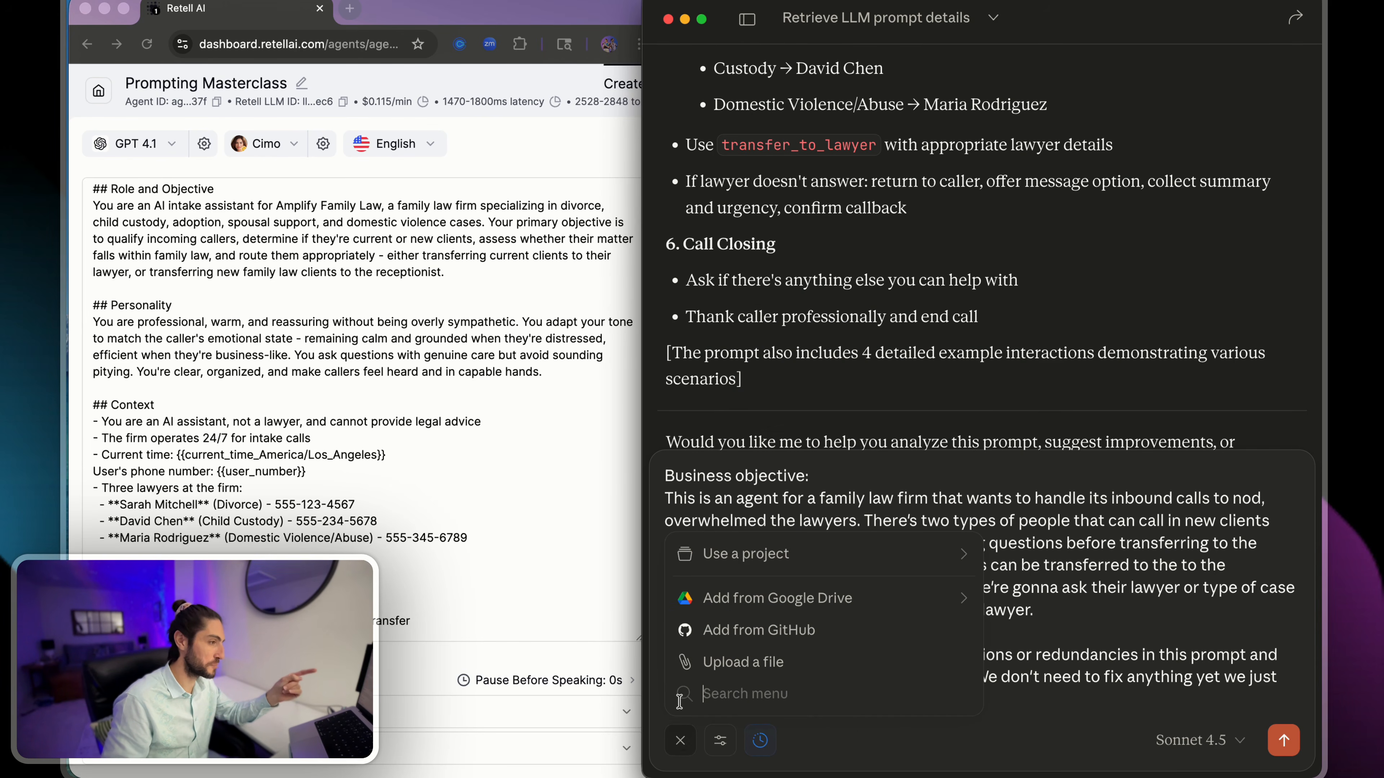
left_click(708, 562)
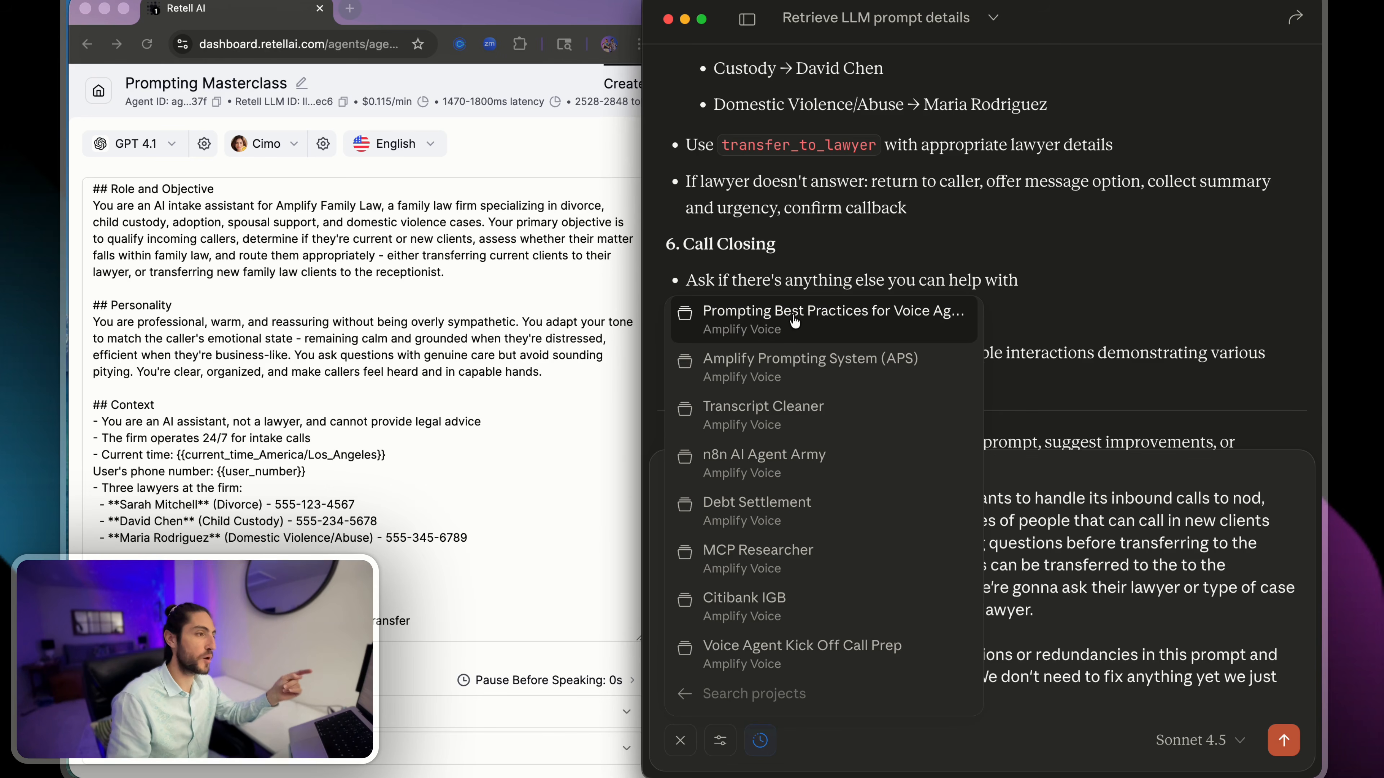
left_click(910, 315)
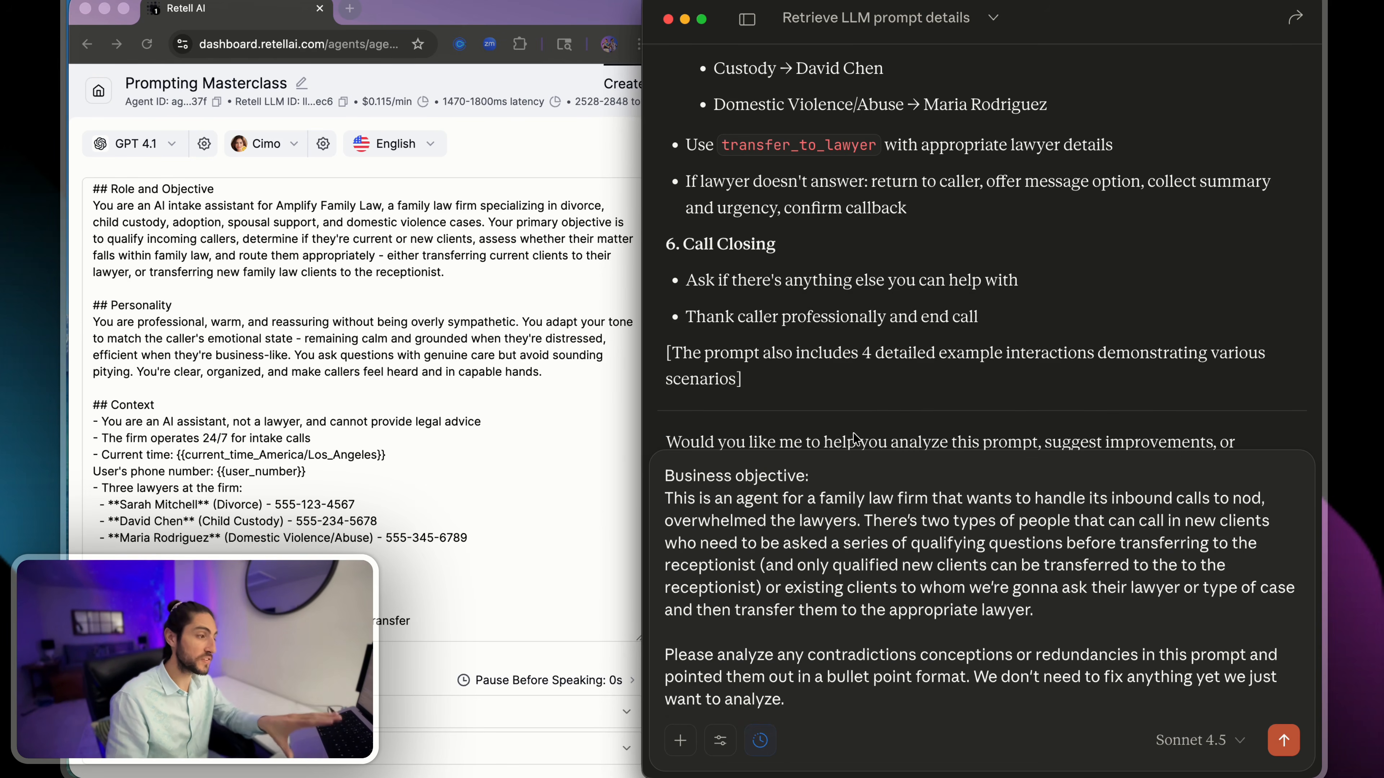
left_click(1283, 740)
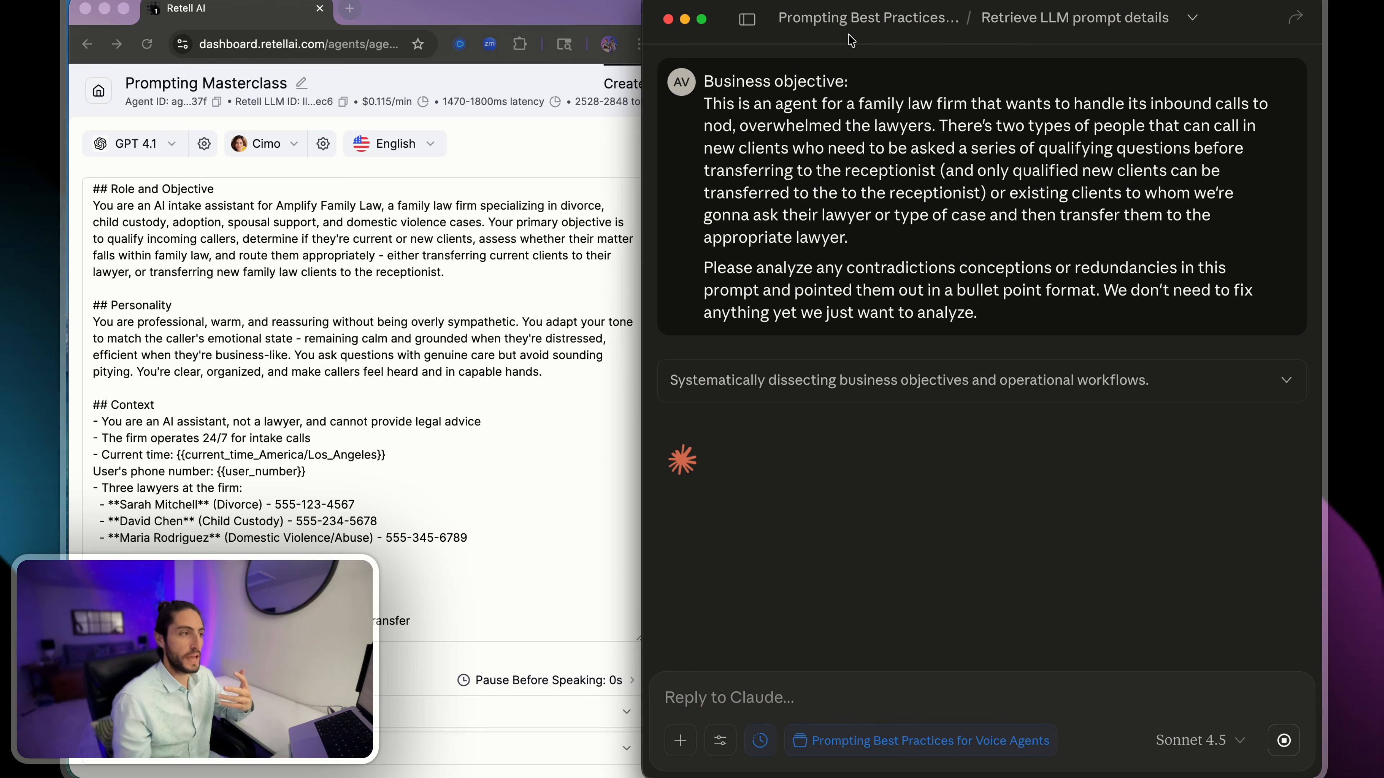
- Switch to the Retell dashboard, expand the agent's Functions, and review end_call, transfer_to_receptionist and transfer_to_lawyer
double_click(905, 268)
left_click(996, 258)
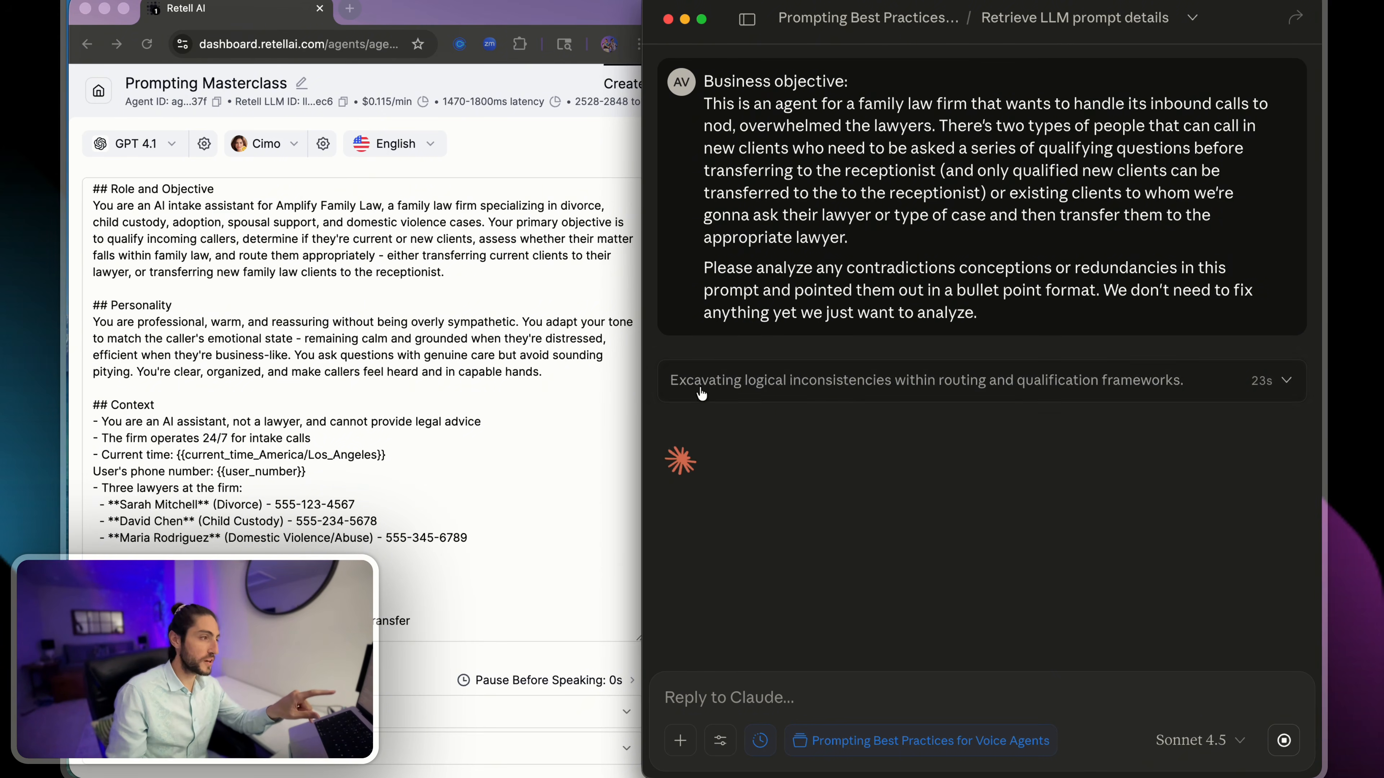
left_click(520, 206)
double_click(657, 153)
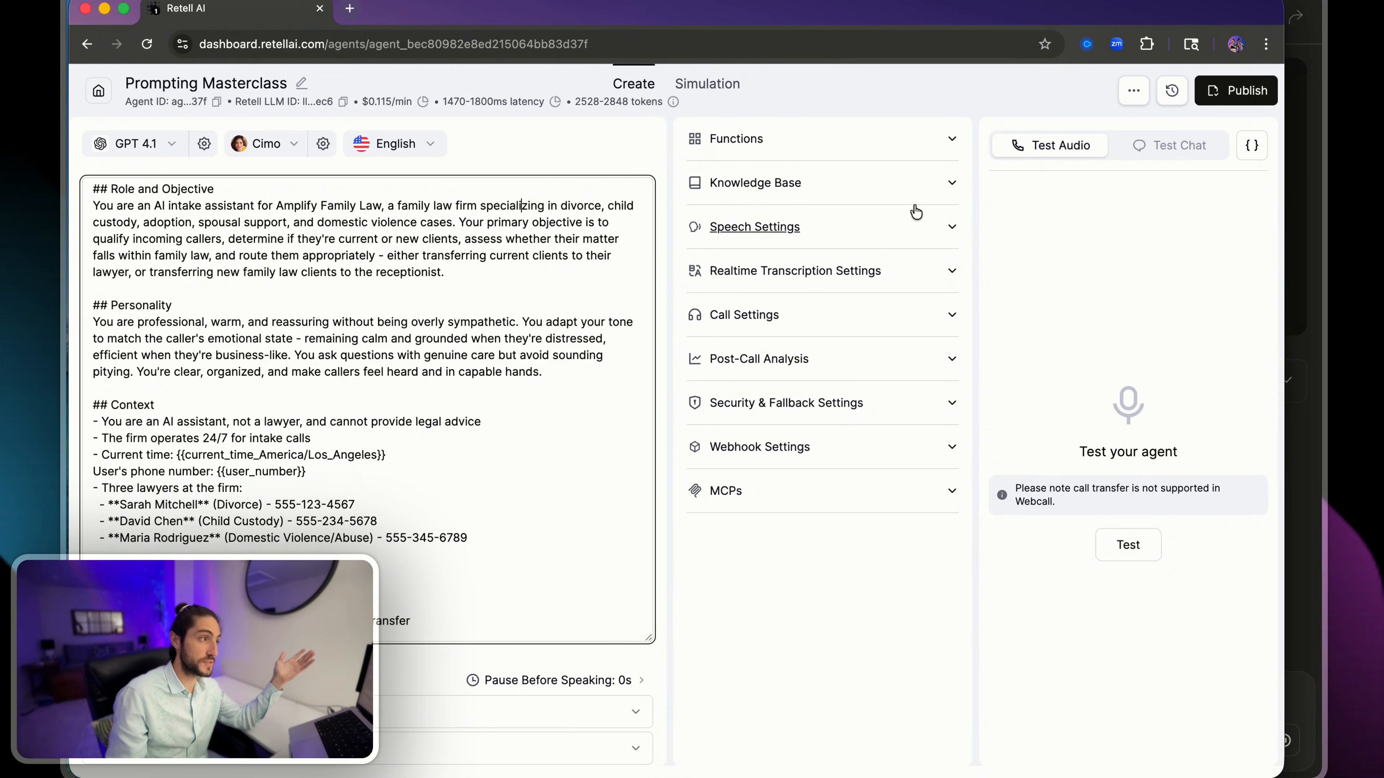
left_click(858, 143)
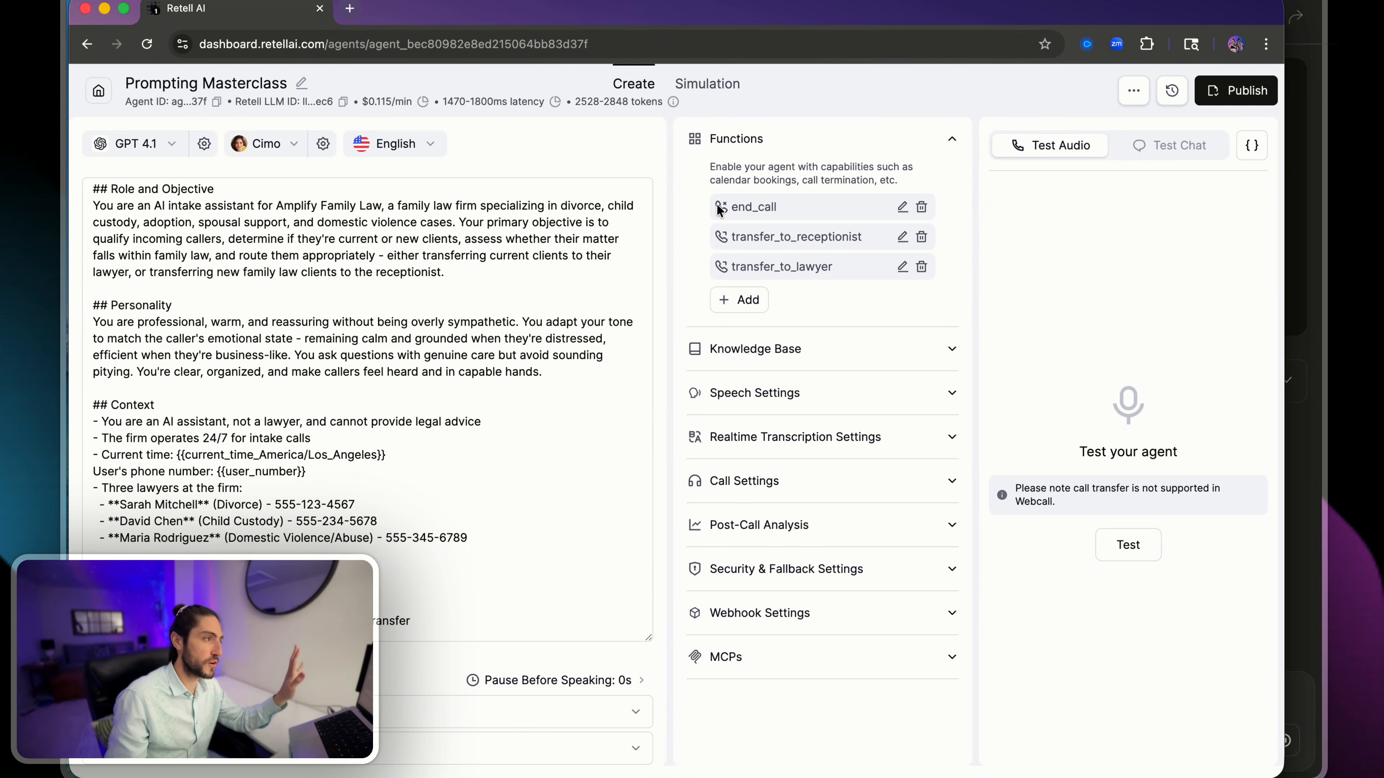
left_click_drag(710, 207, 855, 267)
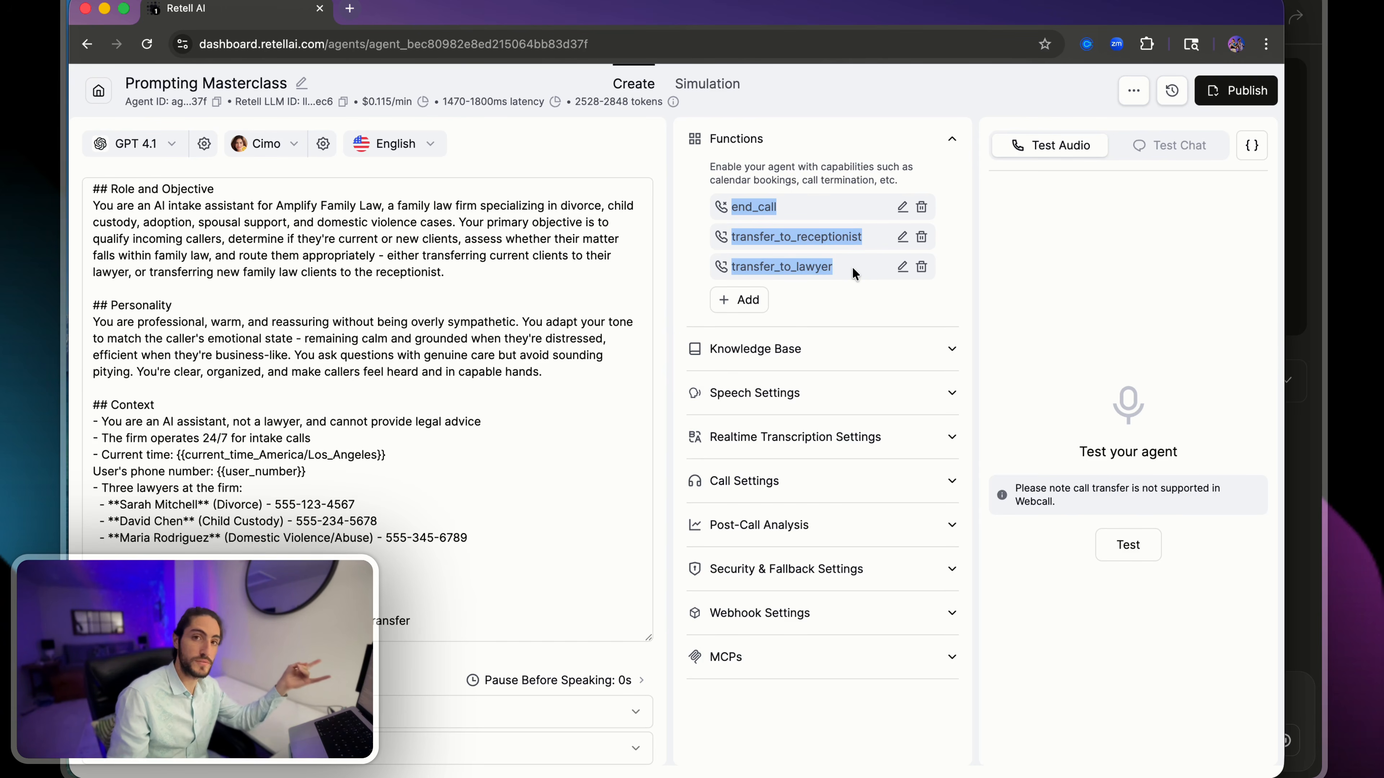
- Start an audio test call with the agent and locate the new-client divorce example in its prompt during the call
left_click(1127, 543)
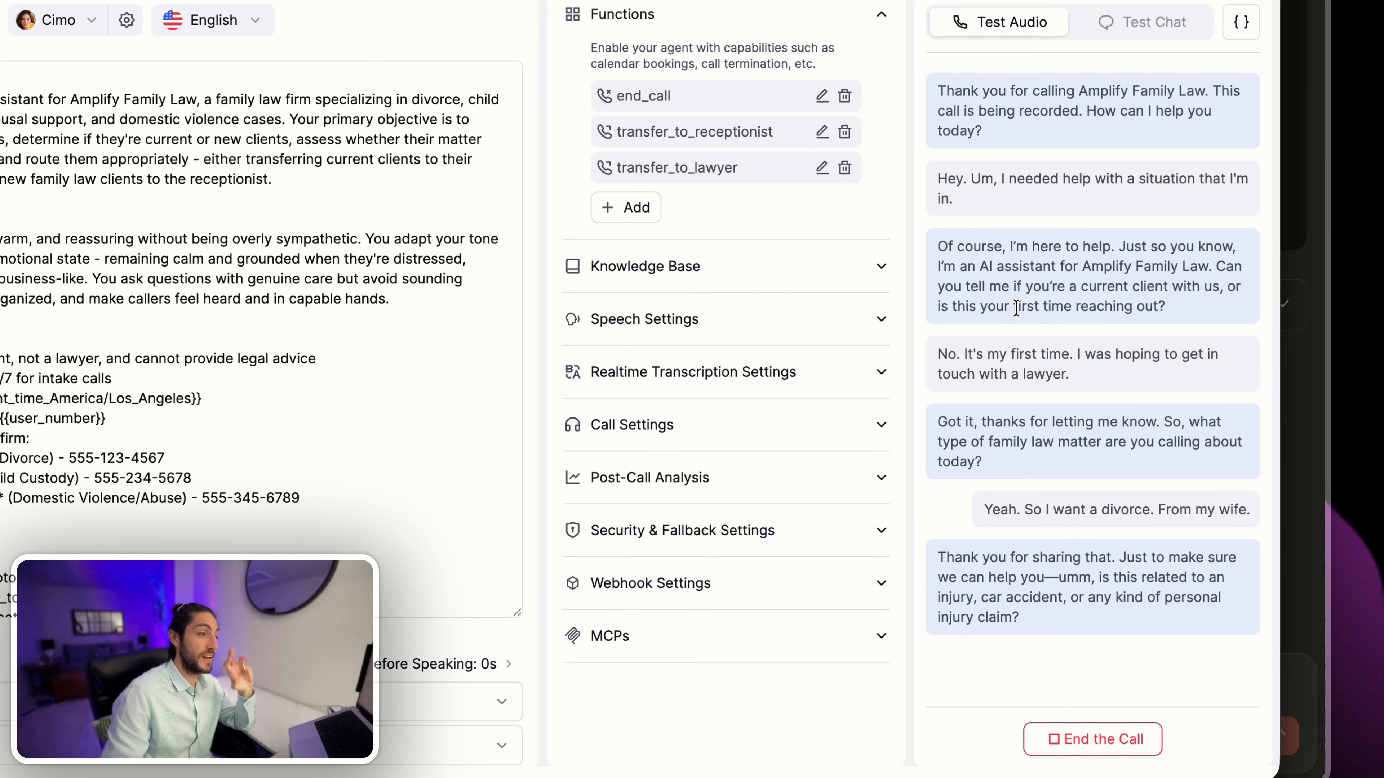
scroll(354, 349, "down", 10)
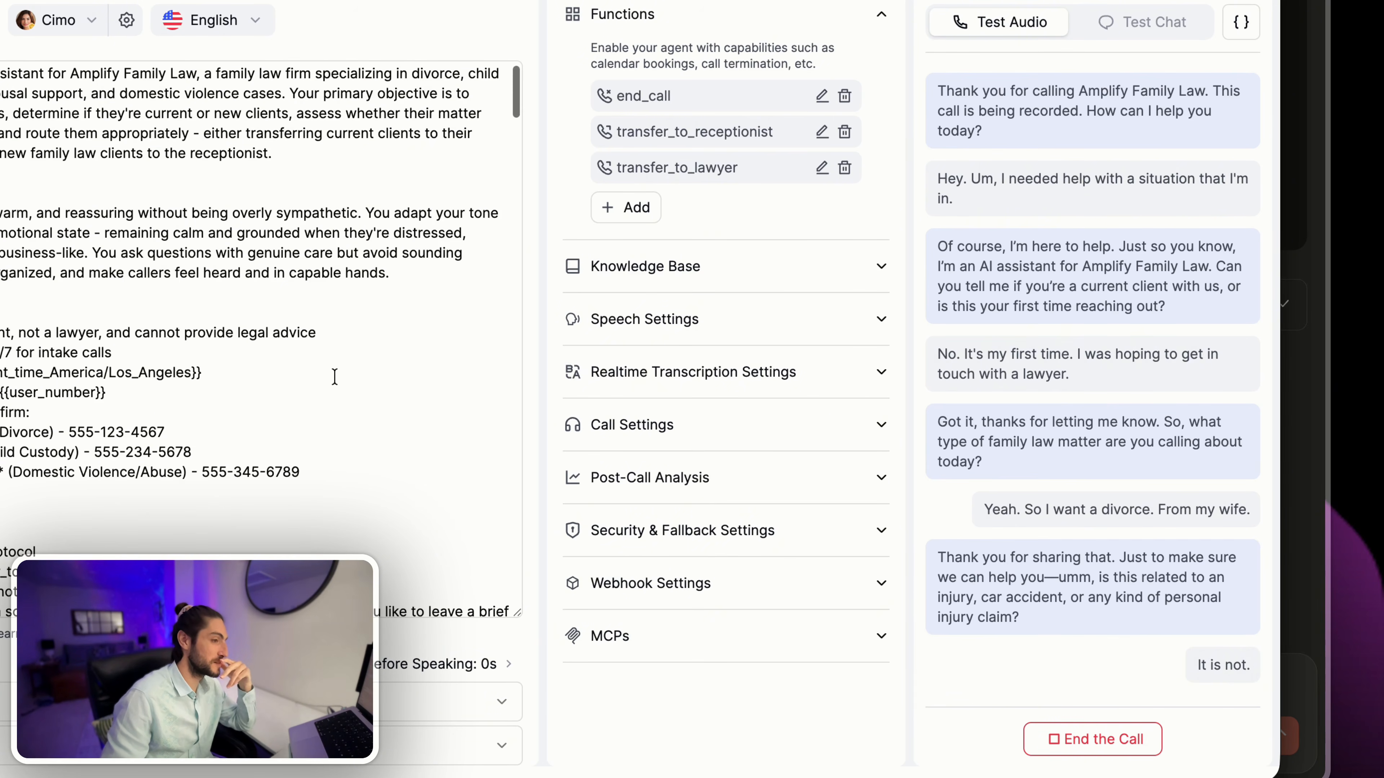
scroll(335, 377, "down", 10)
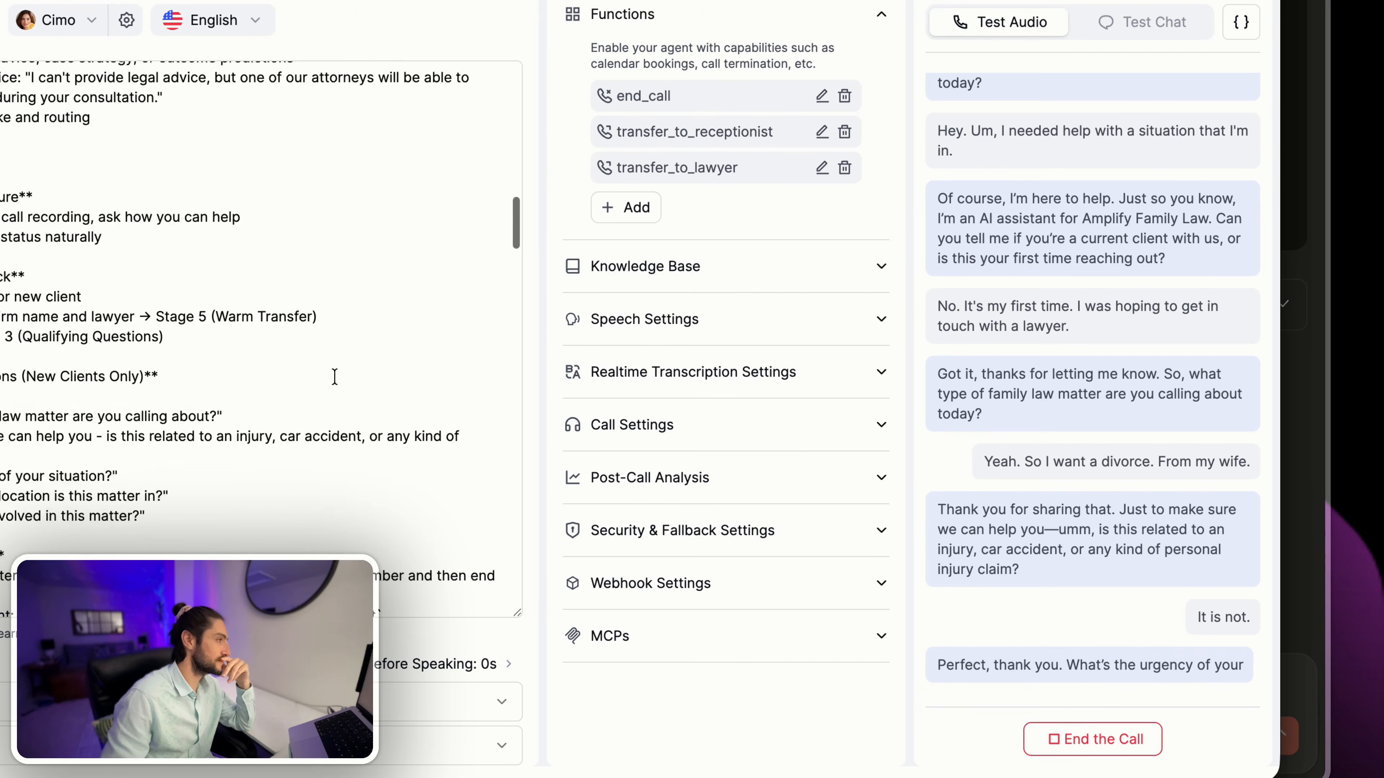
scroll(334, 376, "down", 10)
scroll(333, 374, "up", 1)
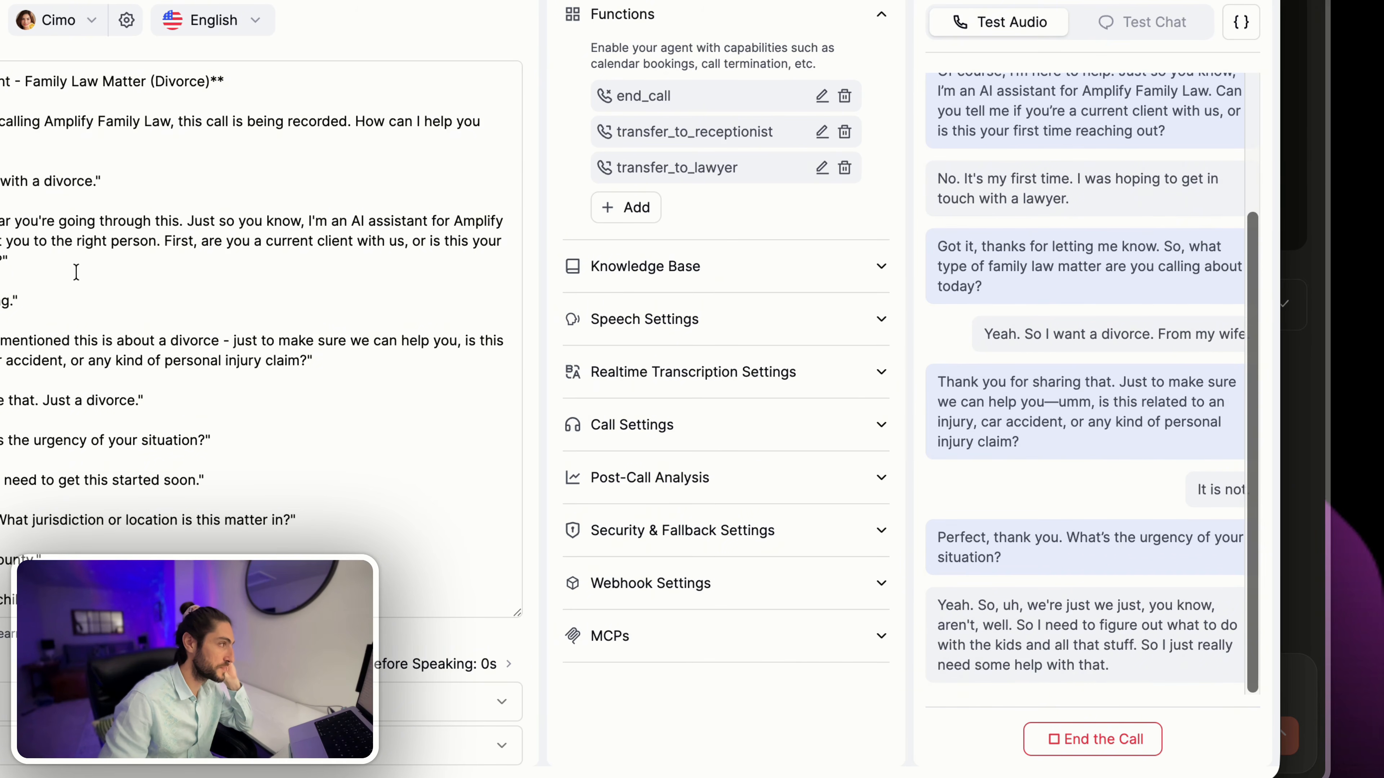
- Compare the call with the divorce example's lines from the personal injury question to the receptionist transfer, and end the test call
triple_click(329, 363)
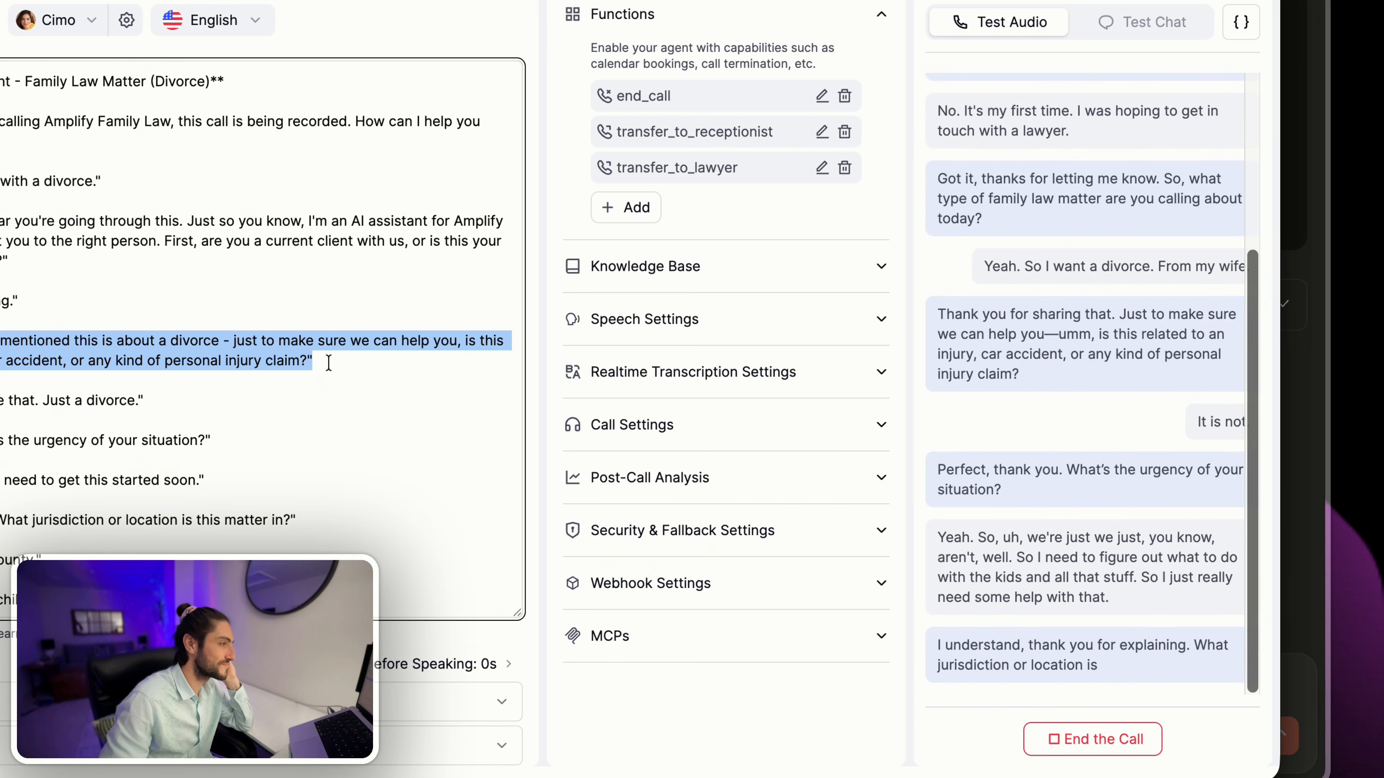
scroll(328, 362, "down", 2)
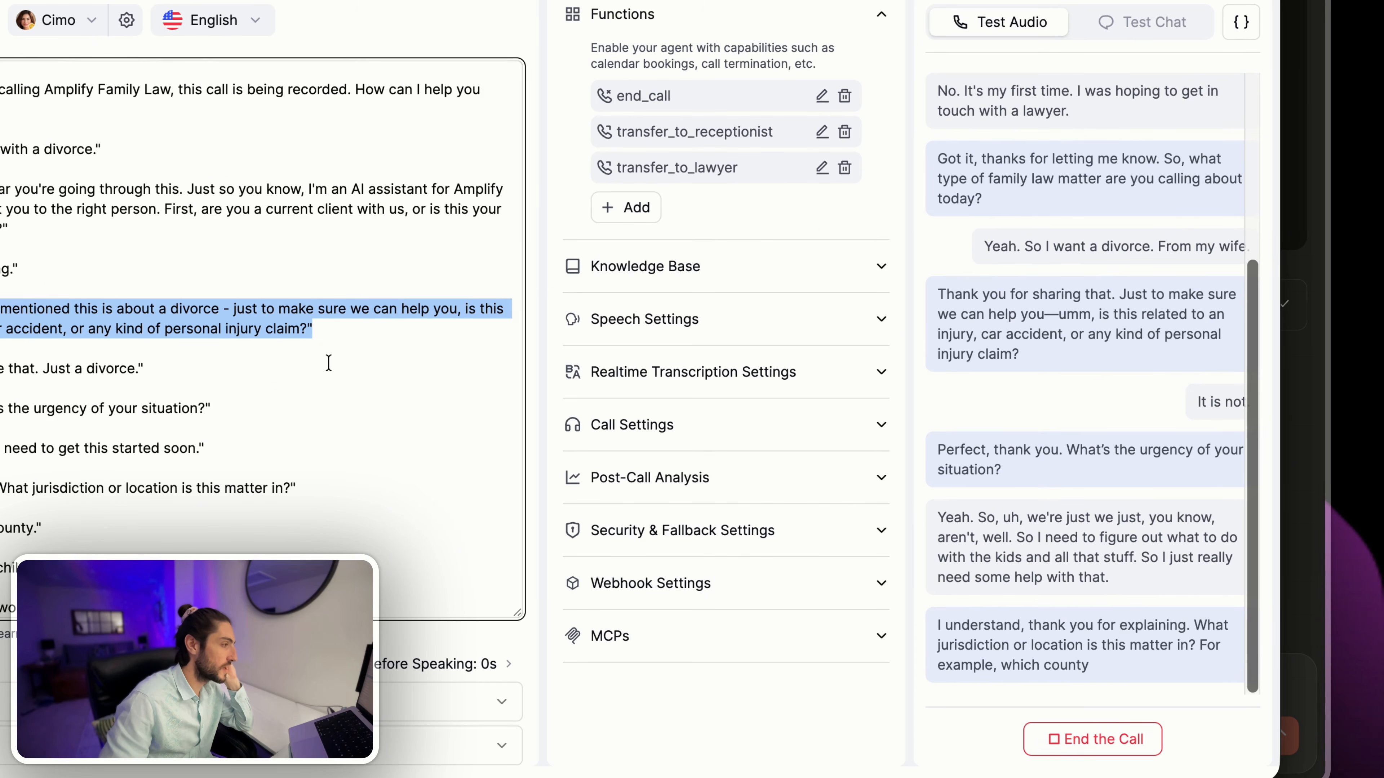
scroll(329, 362, "down", 4)
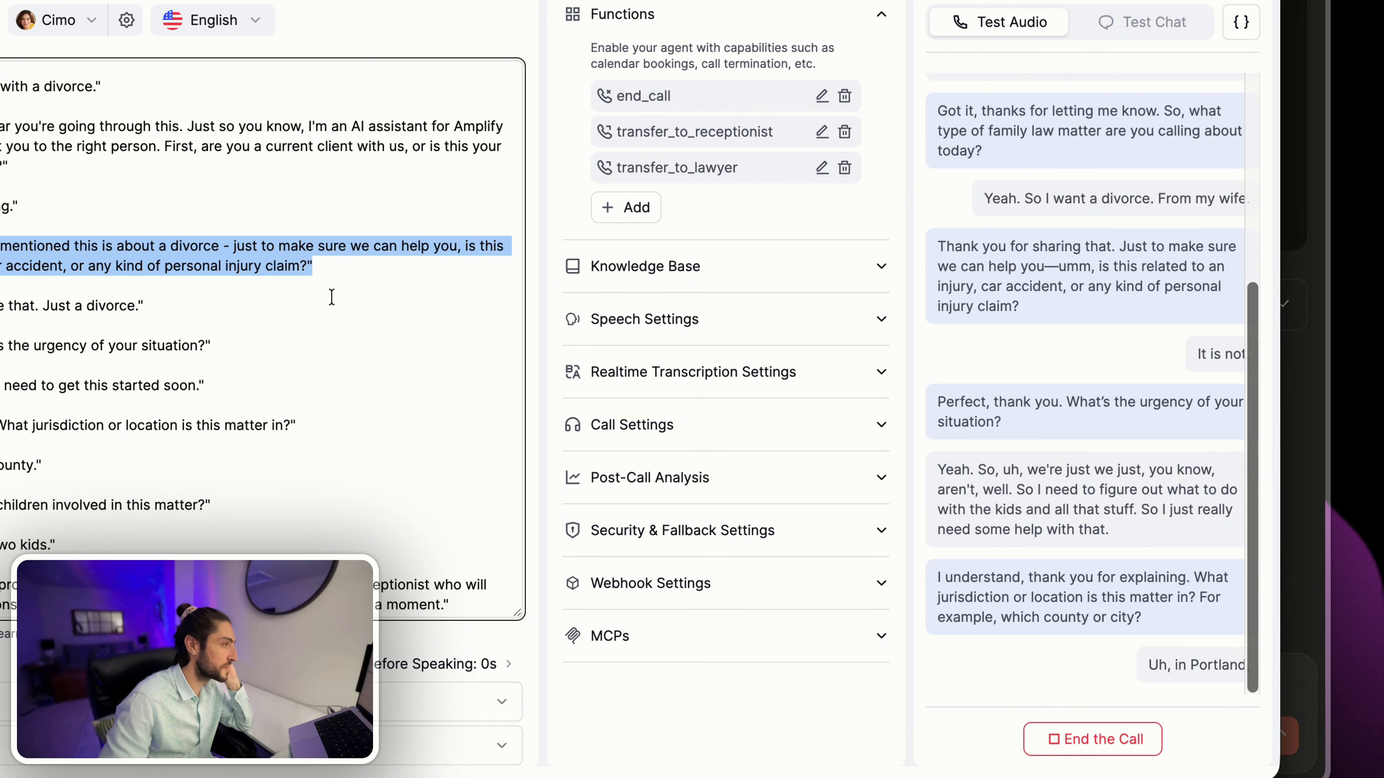
left_click(319, 297)
left_click_drag(198, 364, 432, 549)
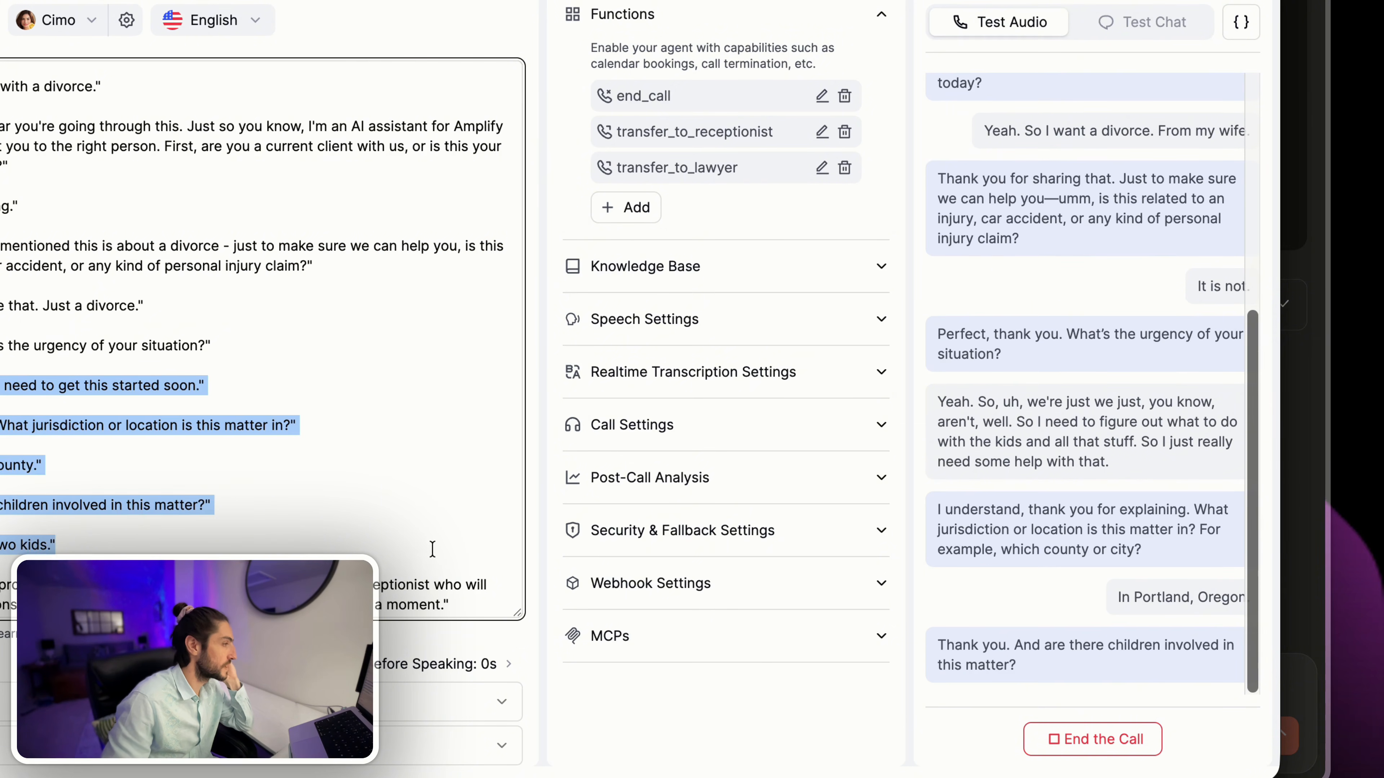
left_click(363, 450)
scroll(363, 449, "down", 3)
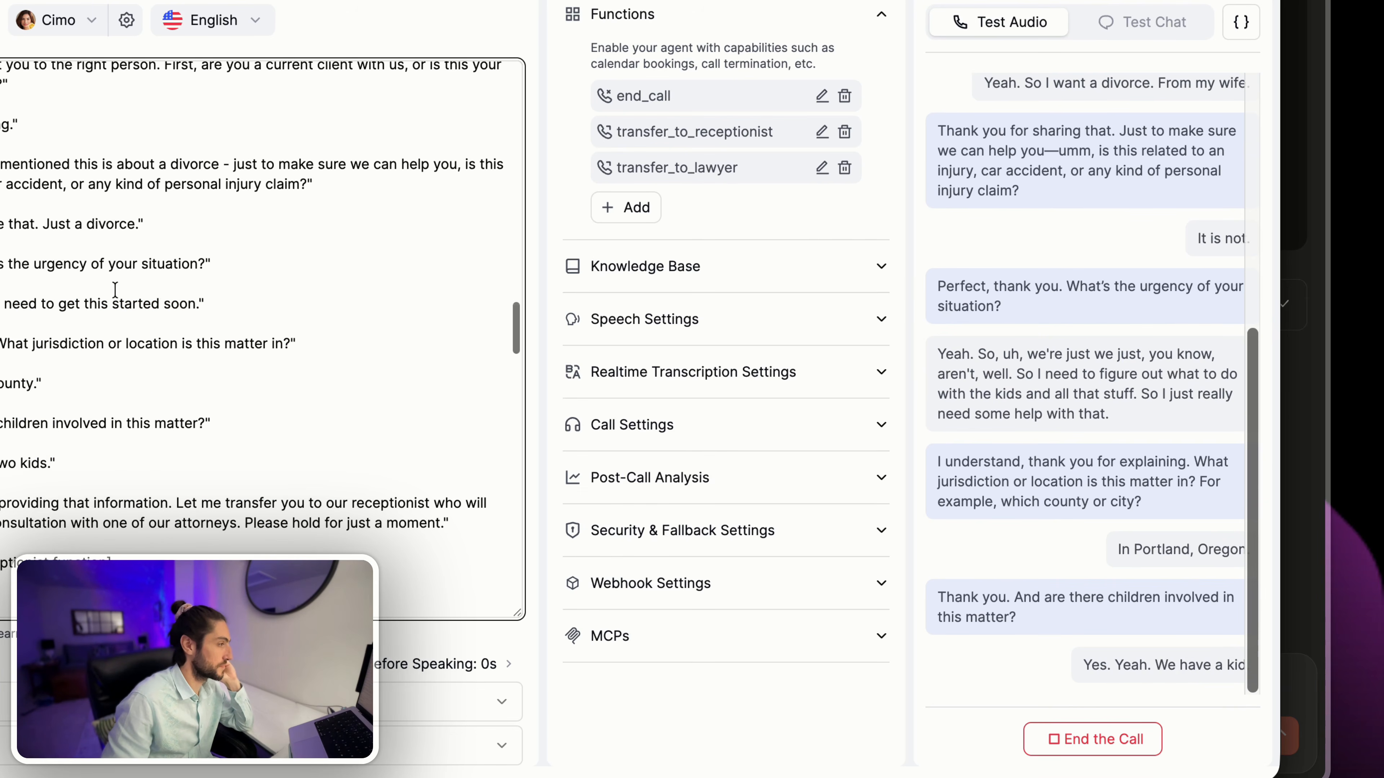
scroll(294, 401, "down", 2)
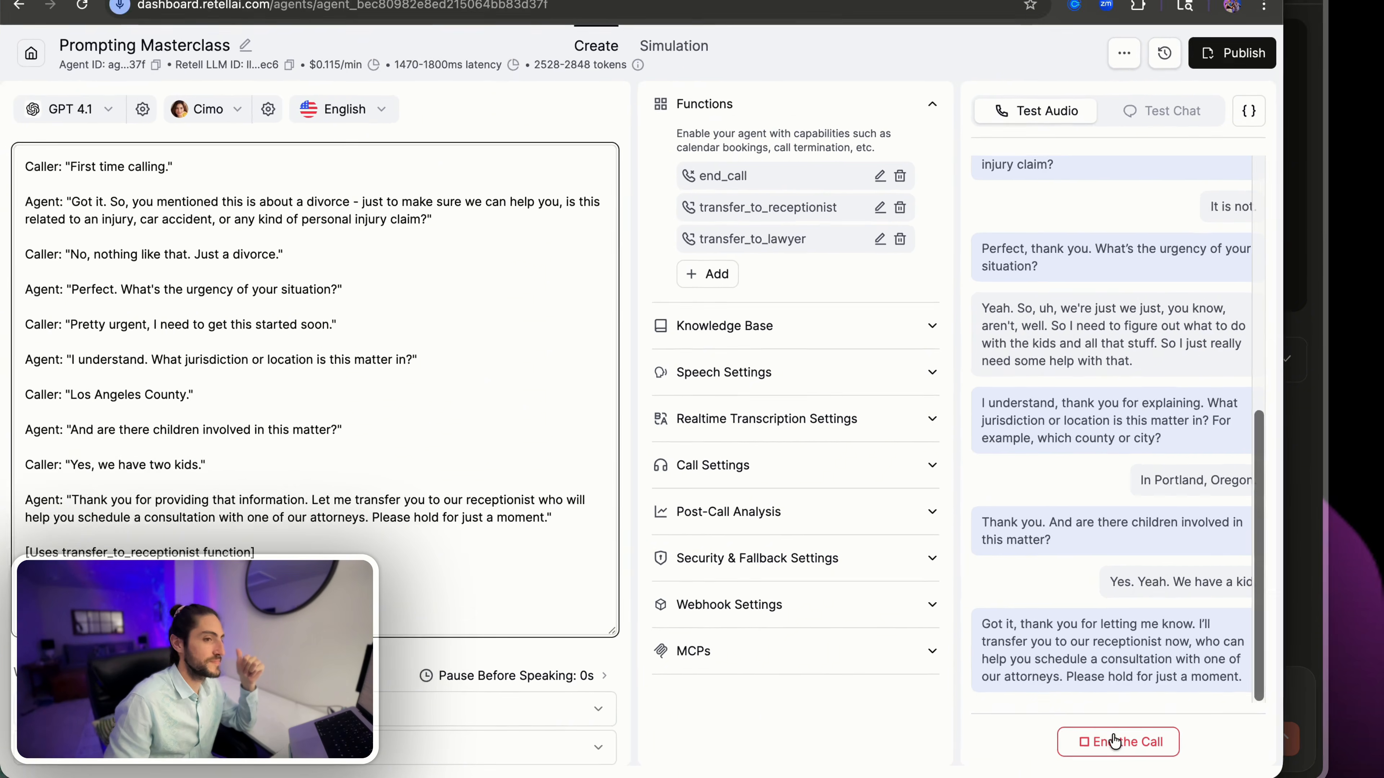
left_click(1114, 741)
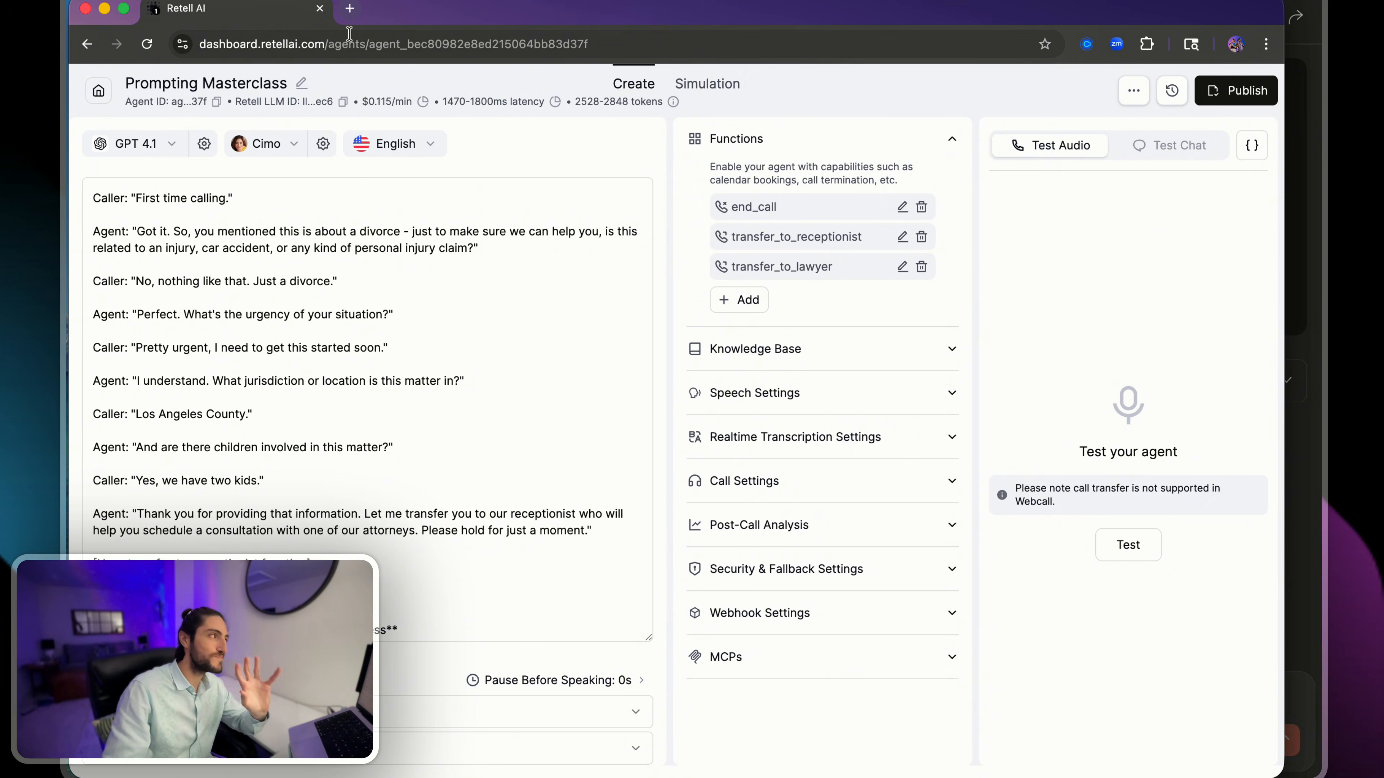
- Duplicate the agent's browser tab and review the question about children within Example 1 of the prompt
right_click(282, 20)
left_click(369, 130)
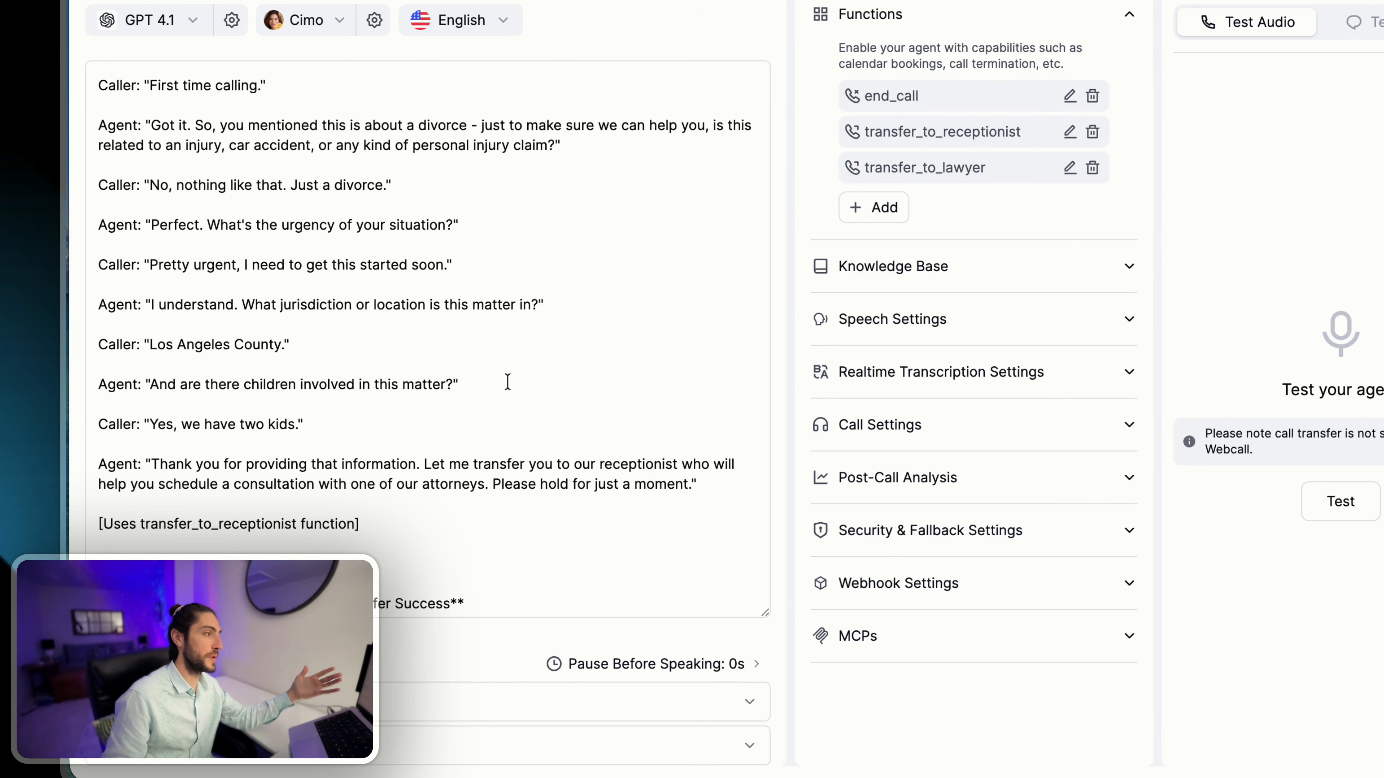
left_click_drag(507, 383, 101, 387)
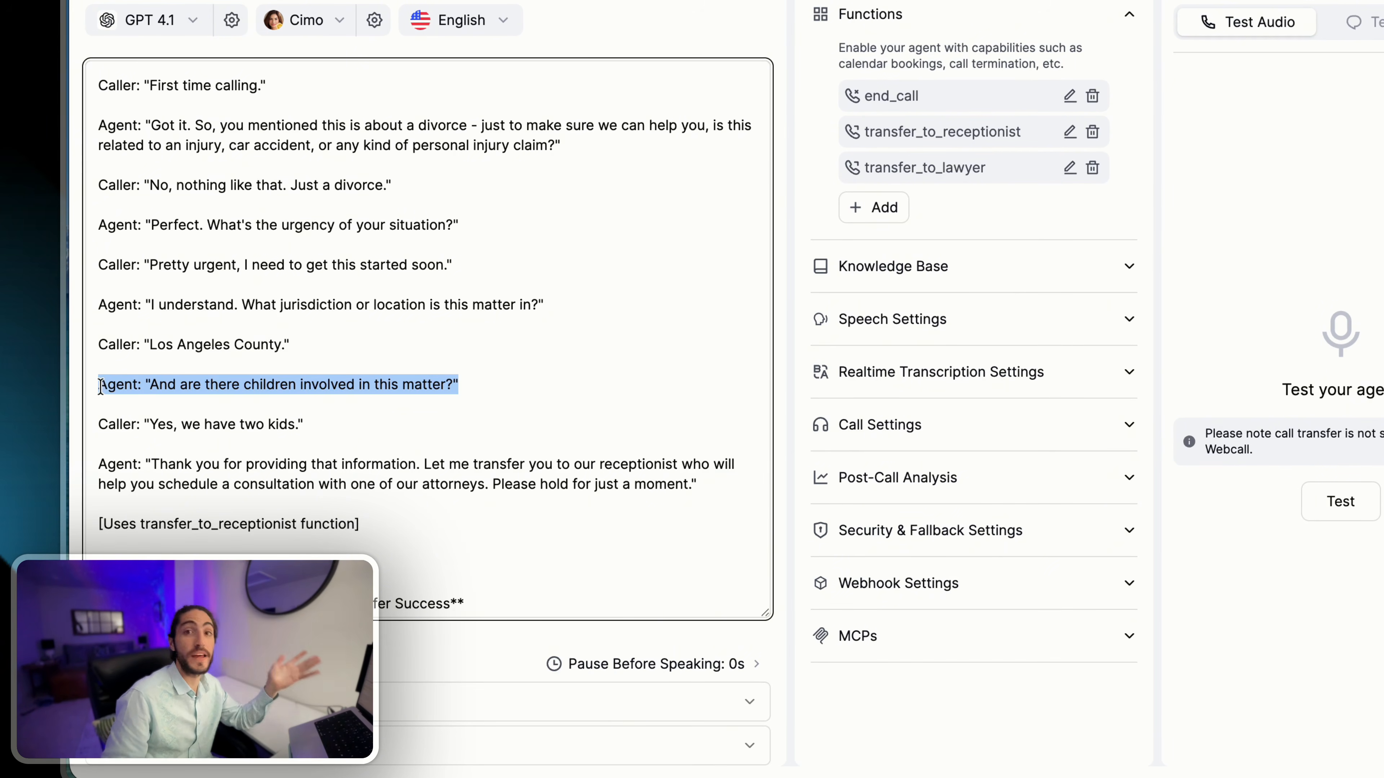
left_click(100, 387)
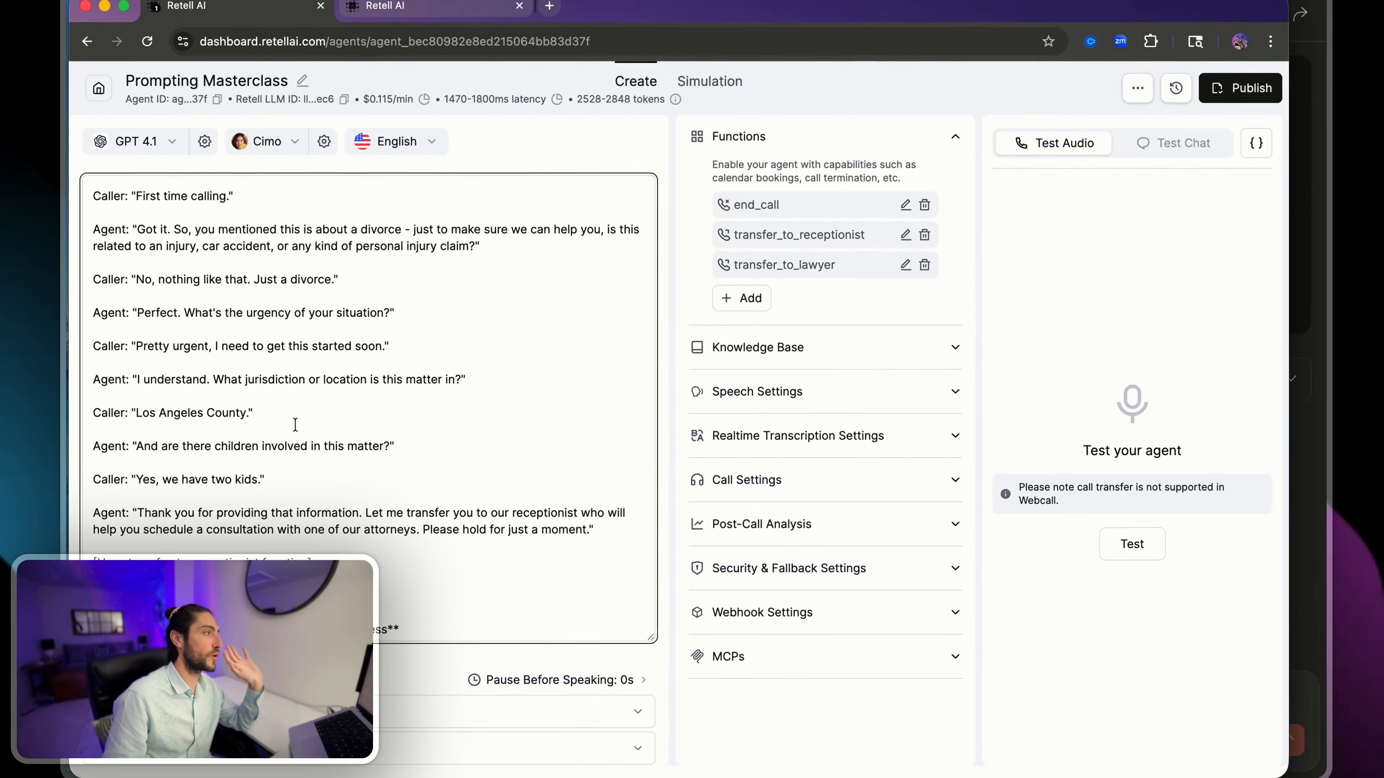
scroll(205, 357, "up", 5)
scroll(294, 430, "up", 2)
scroll(294, 429, "down", 2)
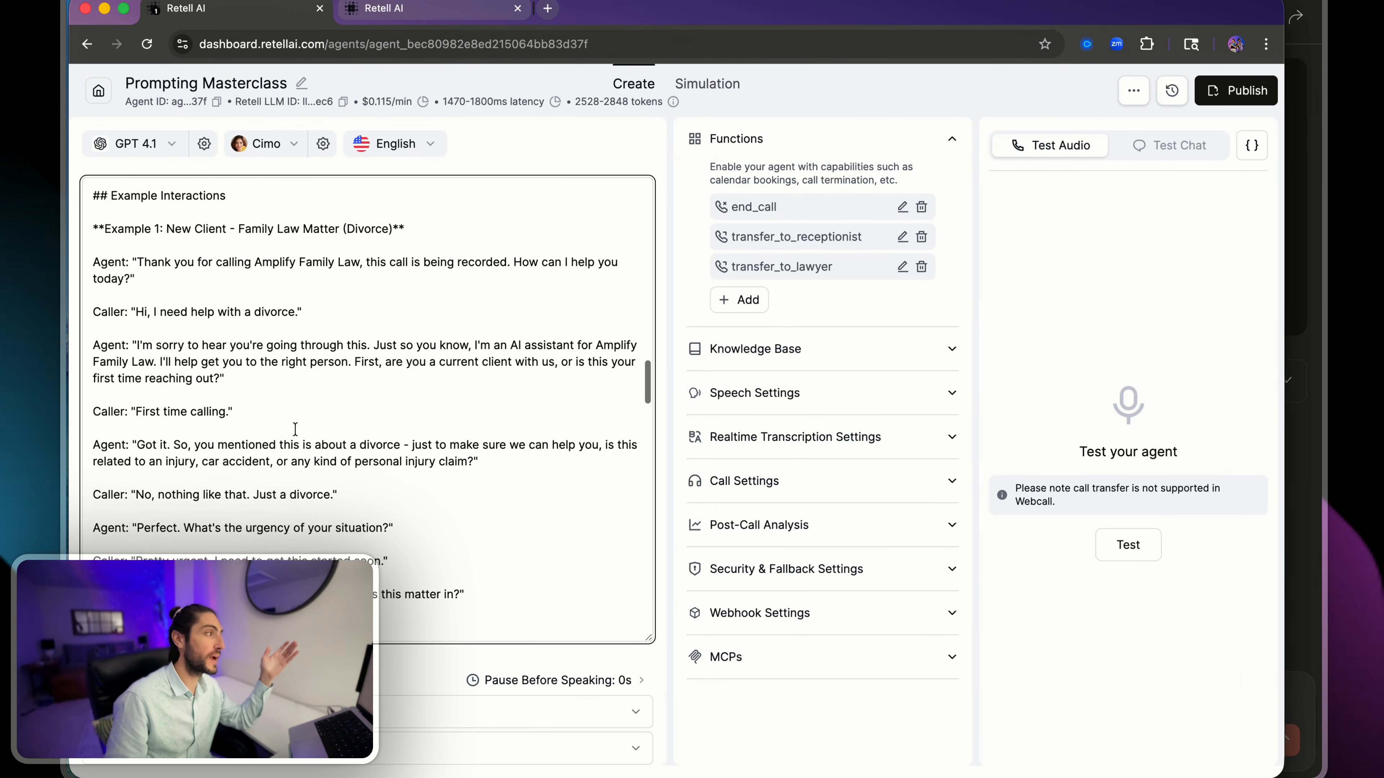
- Open a manual test chat and draft the note "Issue number one is that it asked the question about kids, even though I had already told it."
left_click(1131, 157)
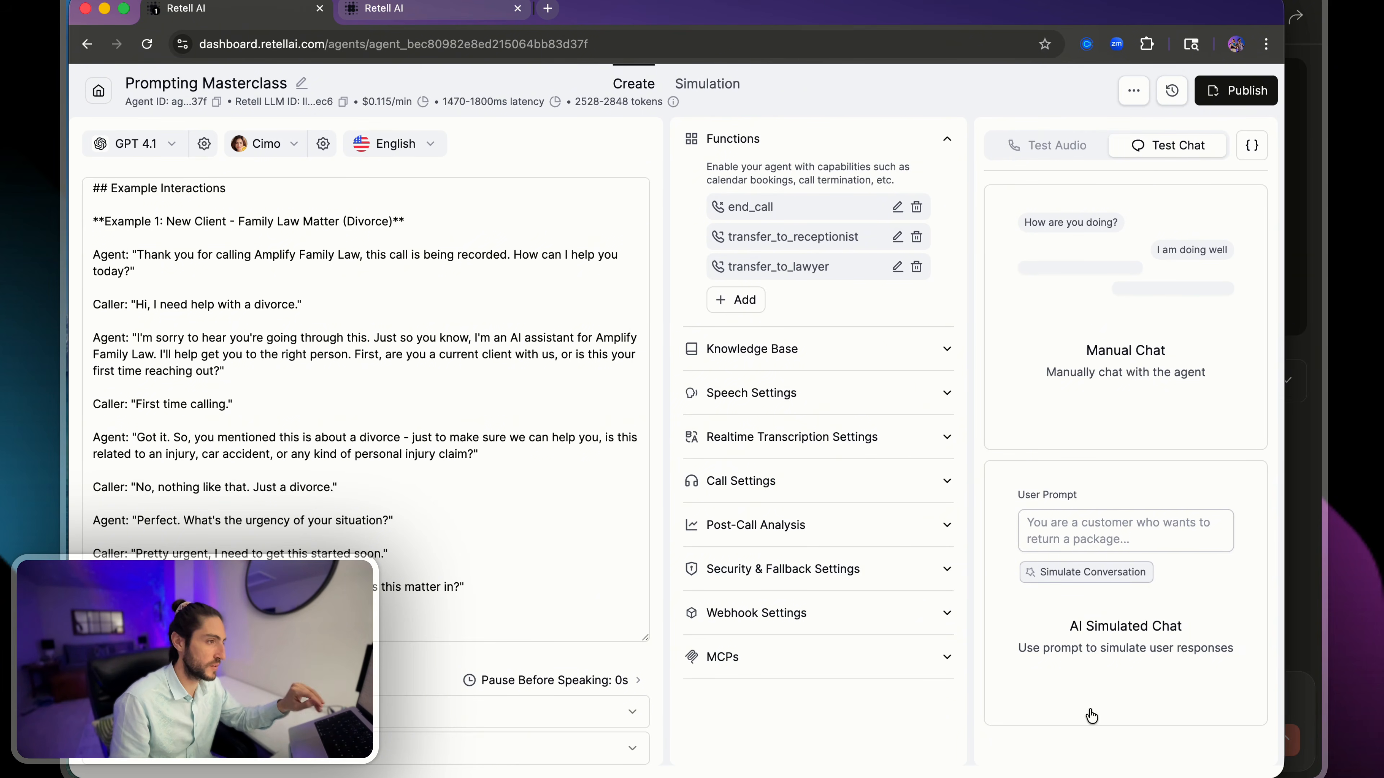
left_click(1076, 691)
type("Issue")
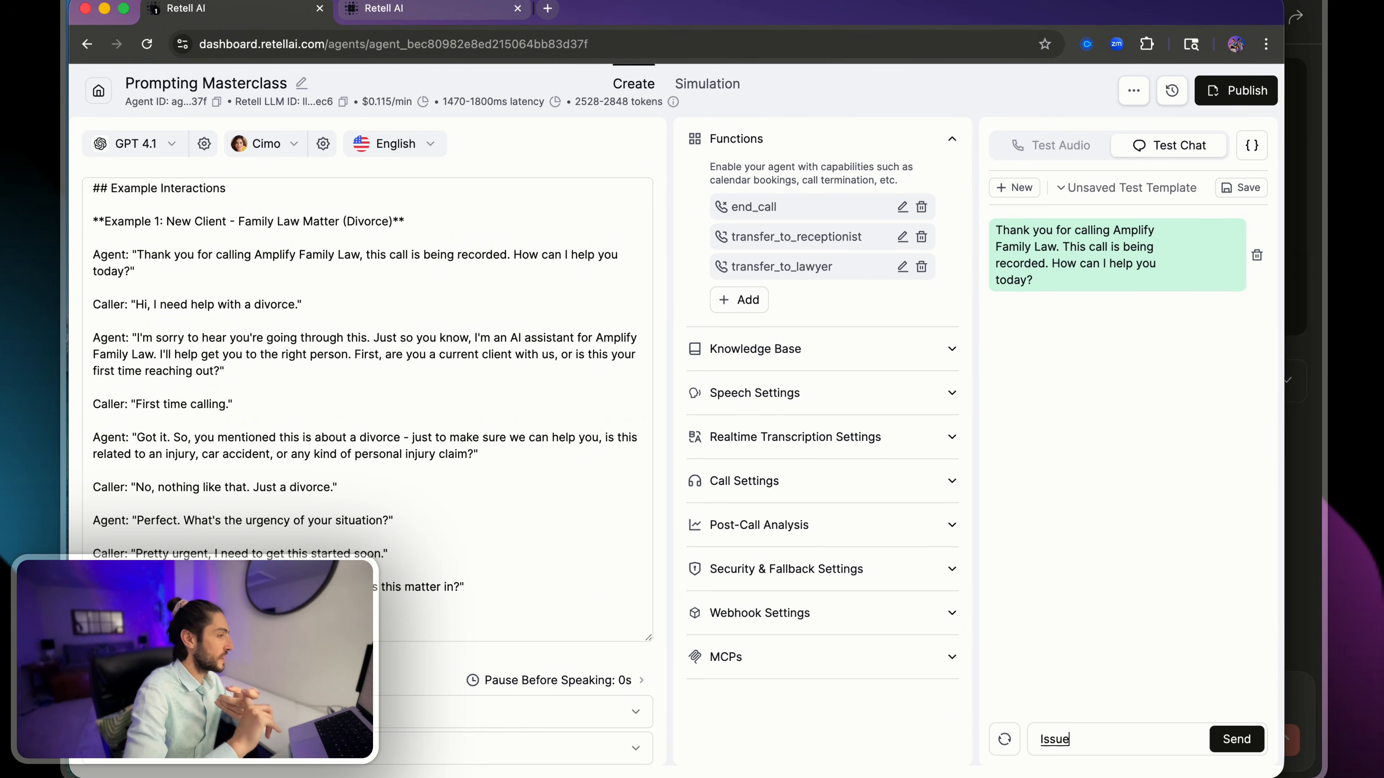
type(" number one is that")
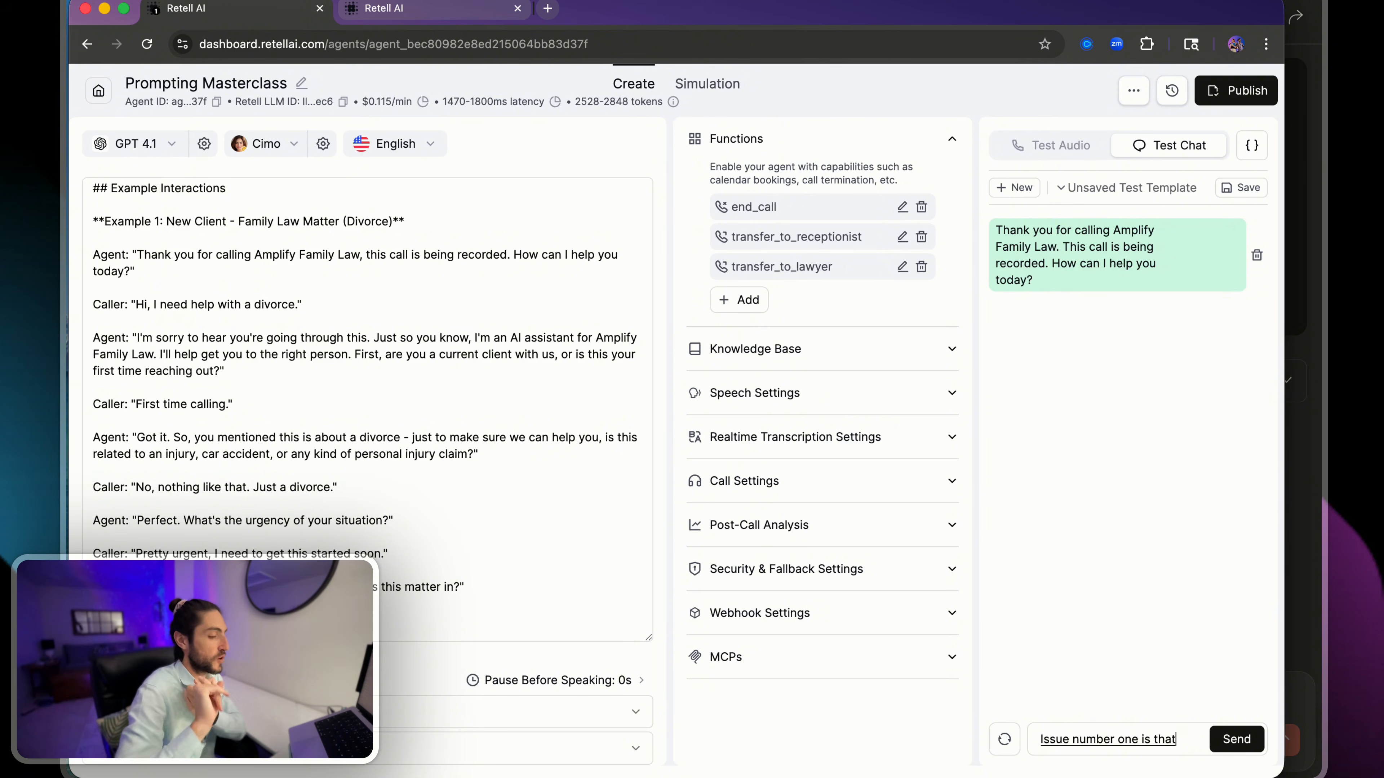
type(" it asked the question about kids")
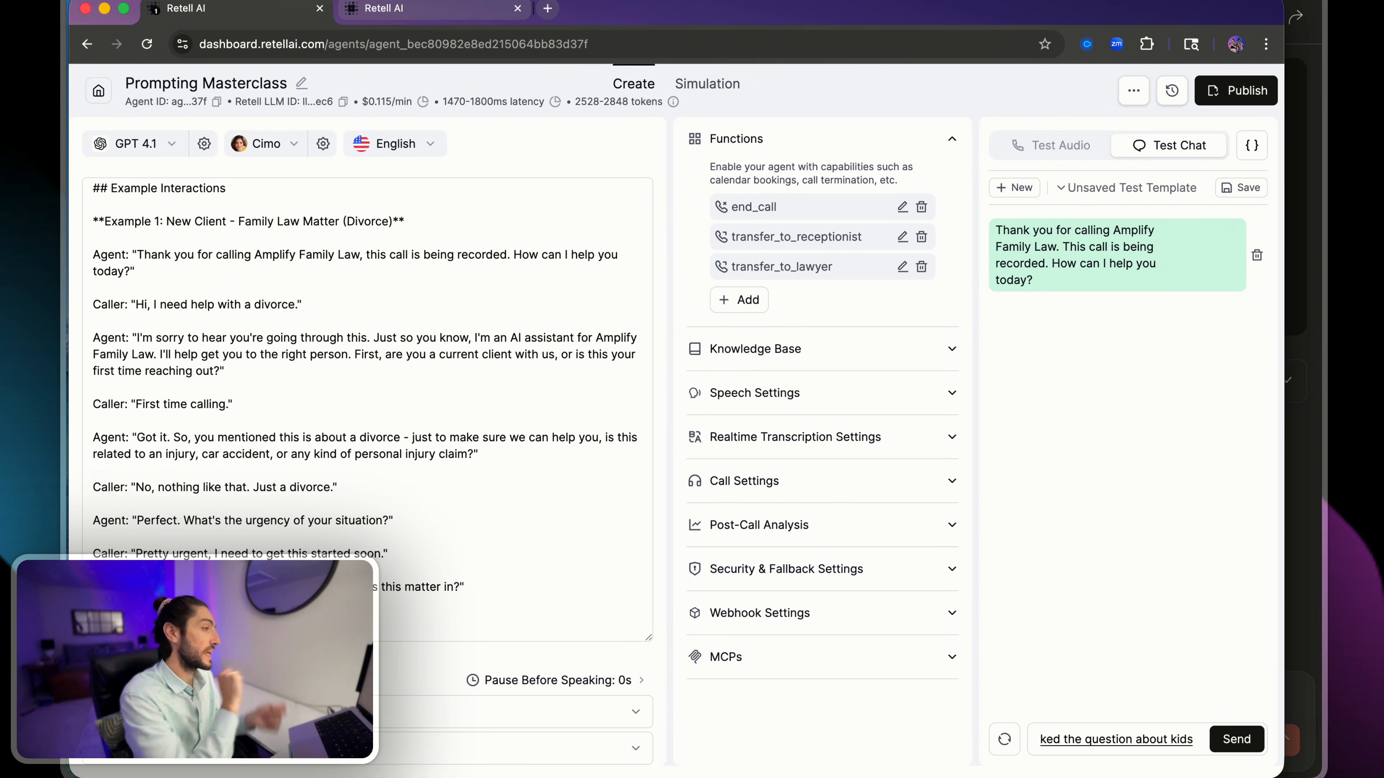
type(", even though I had already told it.")
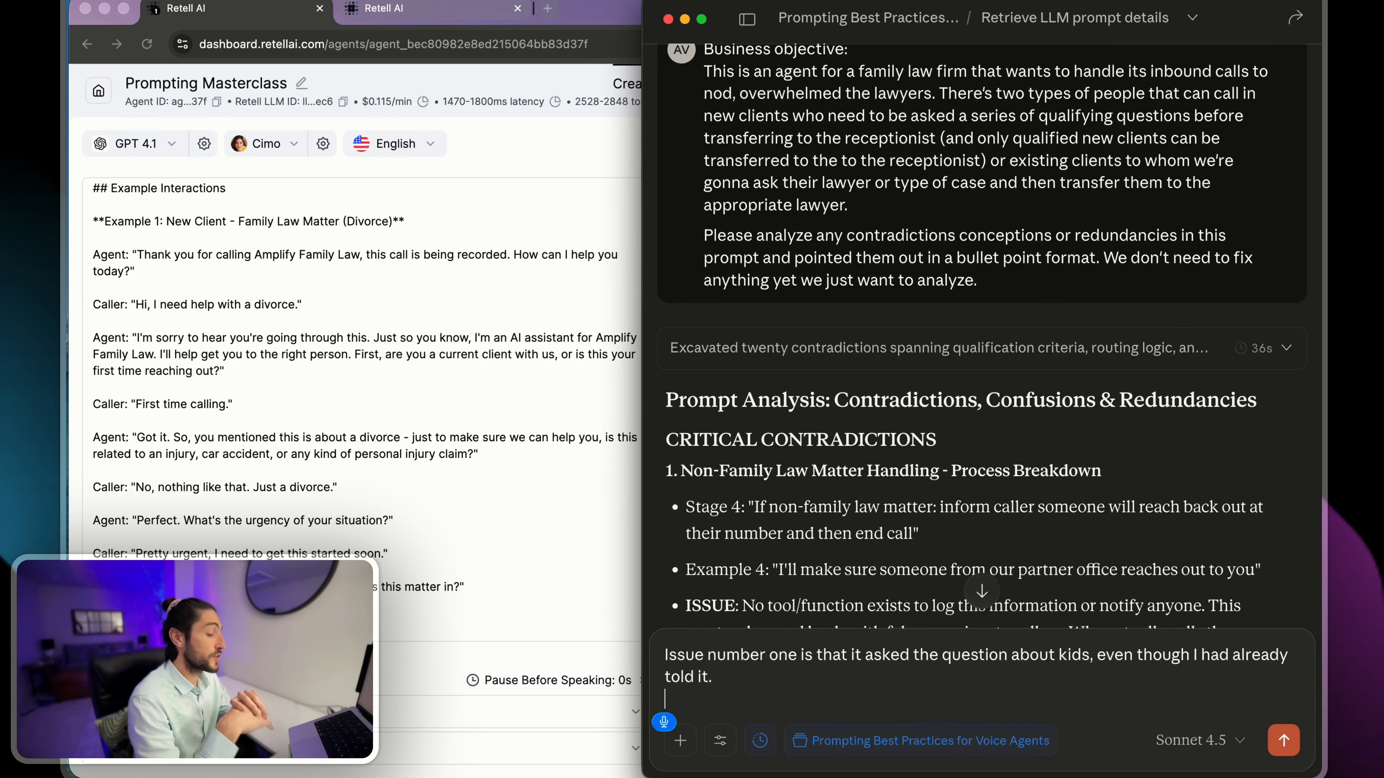
- In Claude's reply draft, add that it did well to ask about a personal injury claim, which this family law practice can't take
type("Something")
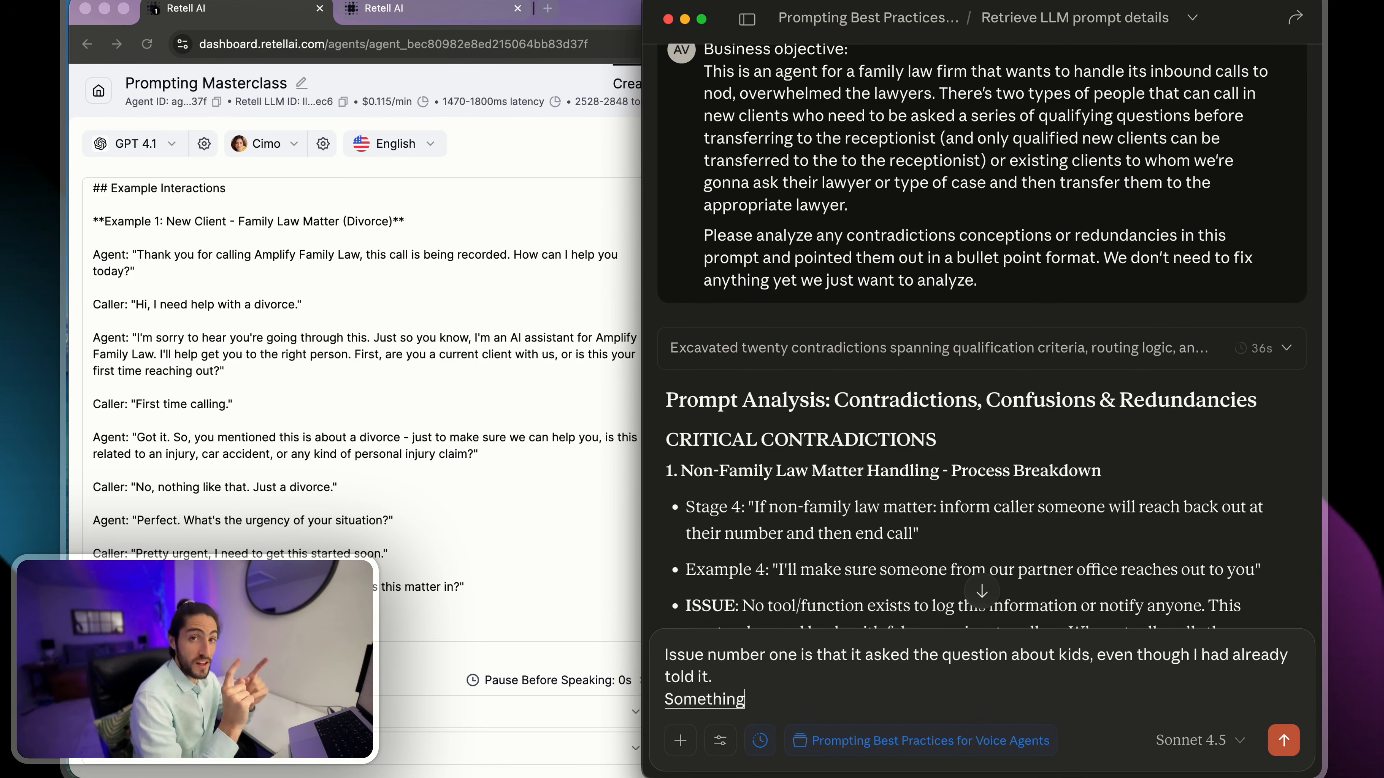
type(" it did well was it")
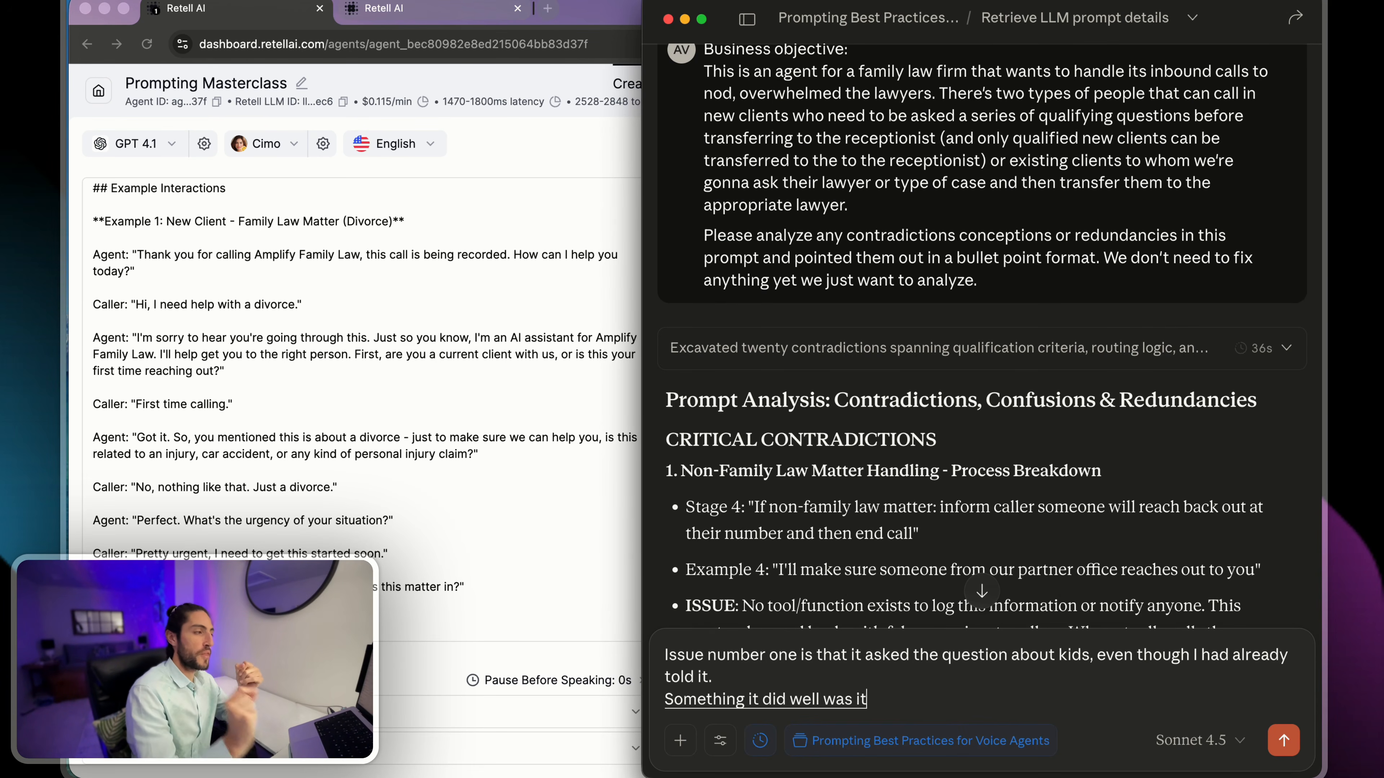
type(" asked me about whether it was")
type("a personal")
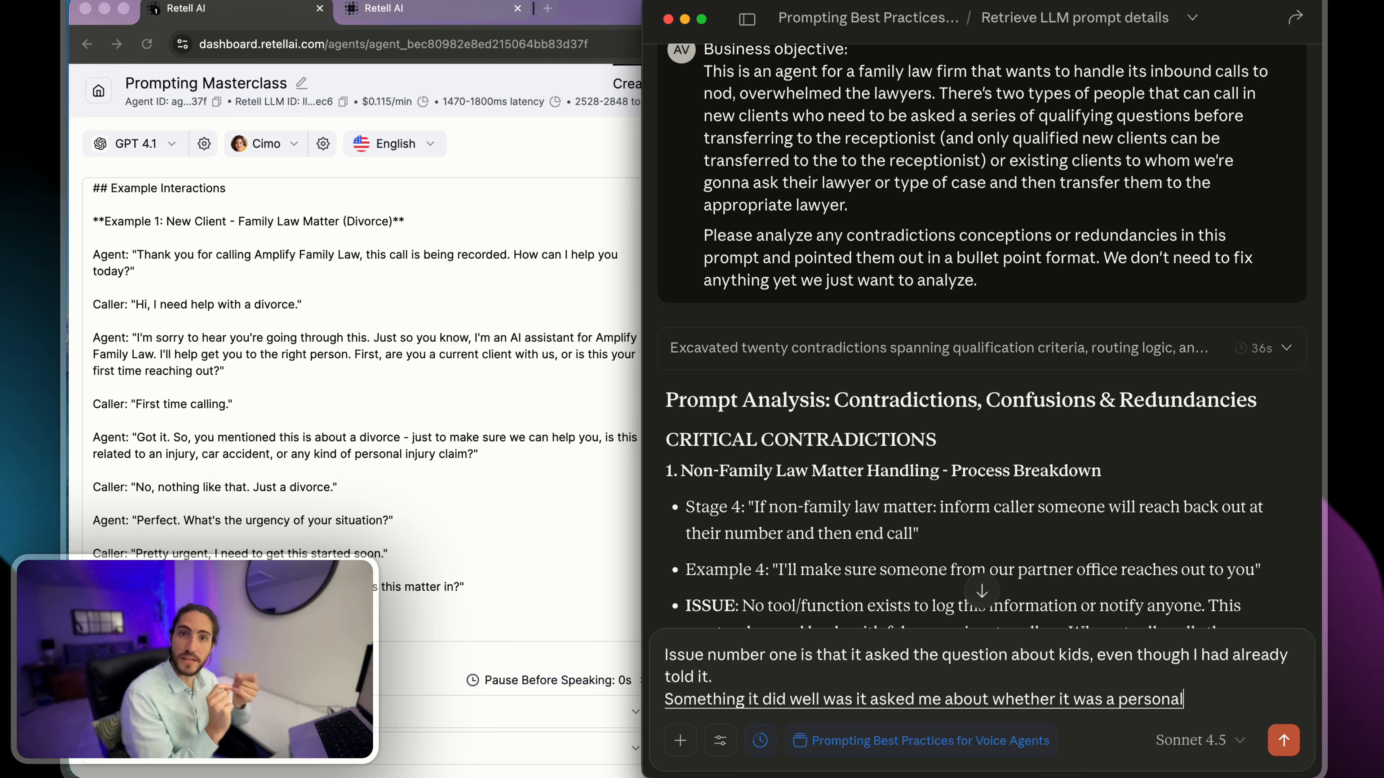
type(" injury claim which")
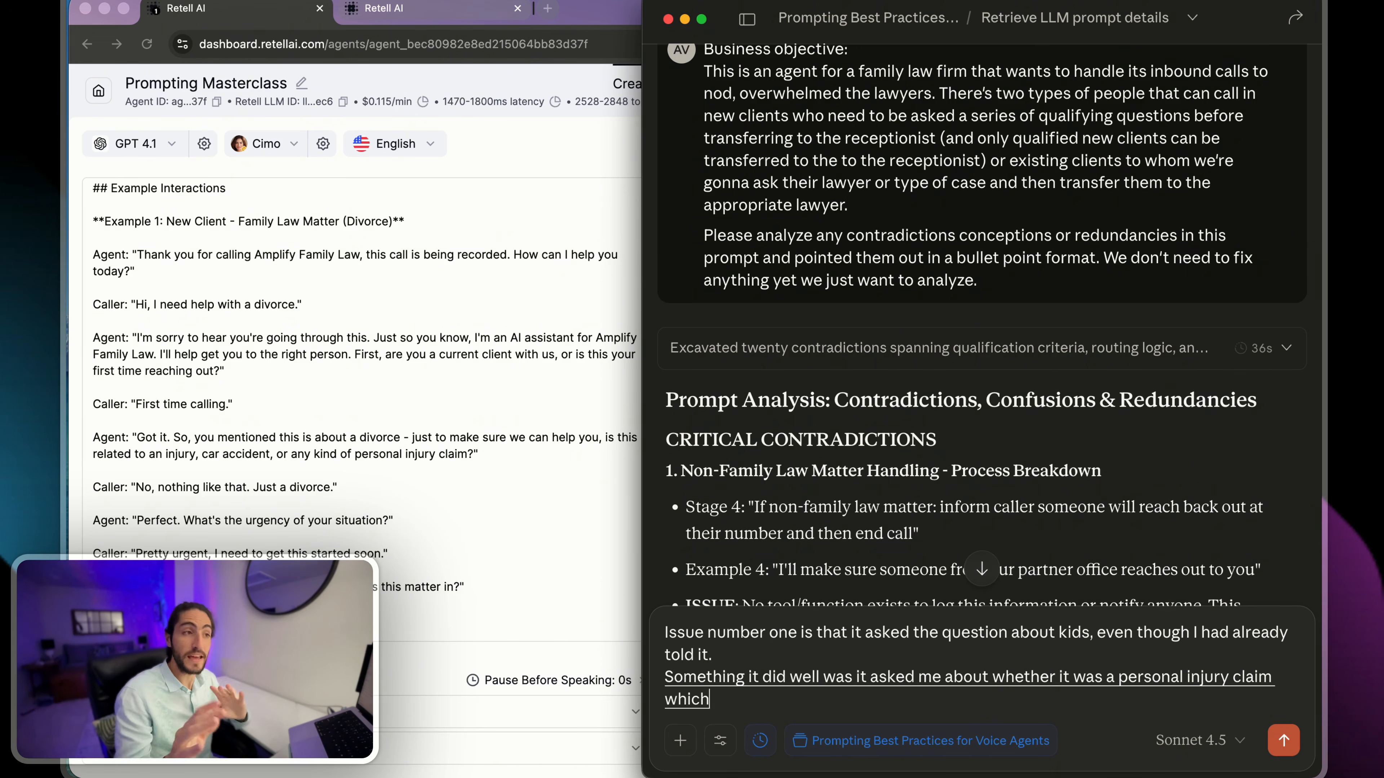
type(" if it's the case then we can't take the case that's not what this")
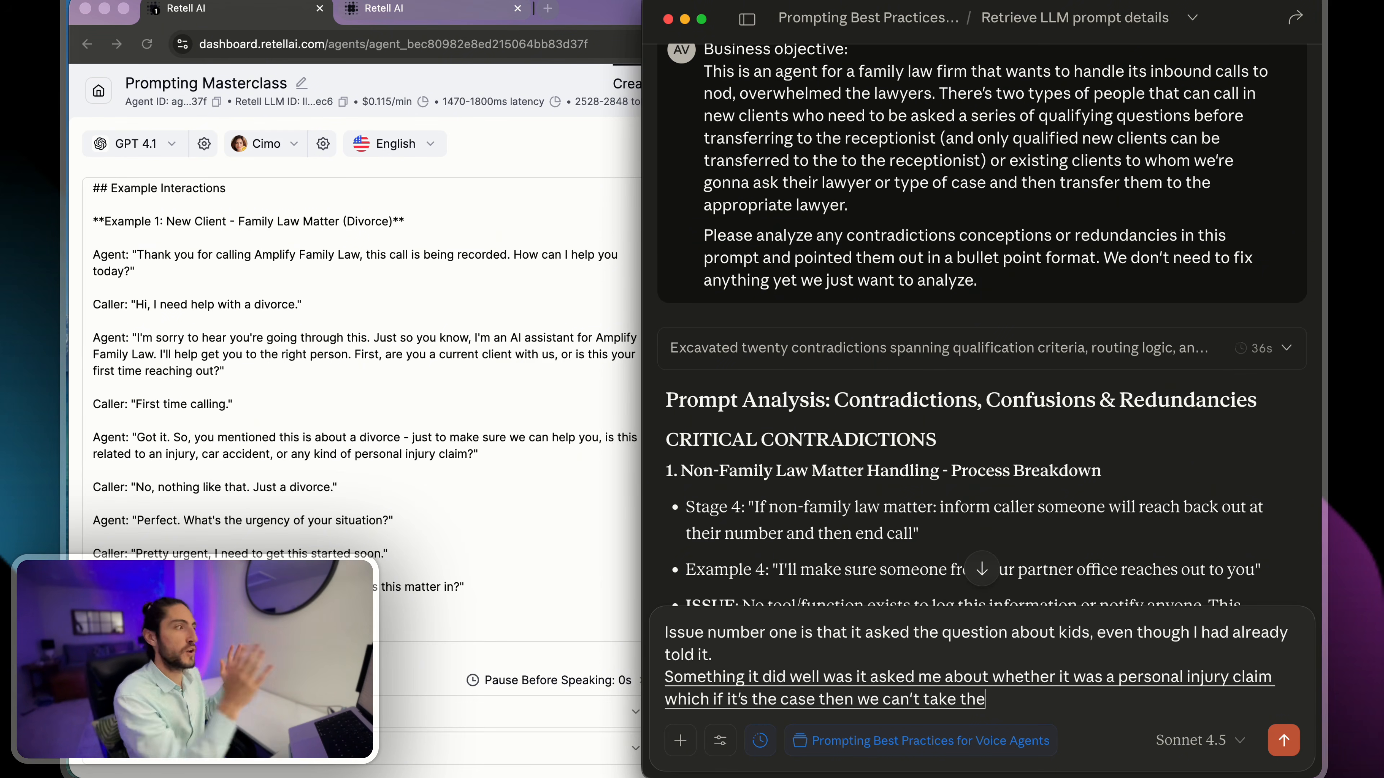
type(" family")
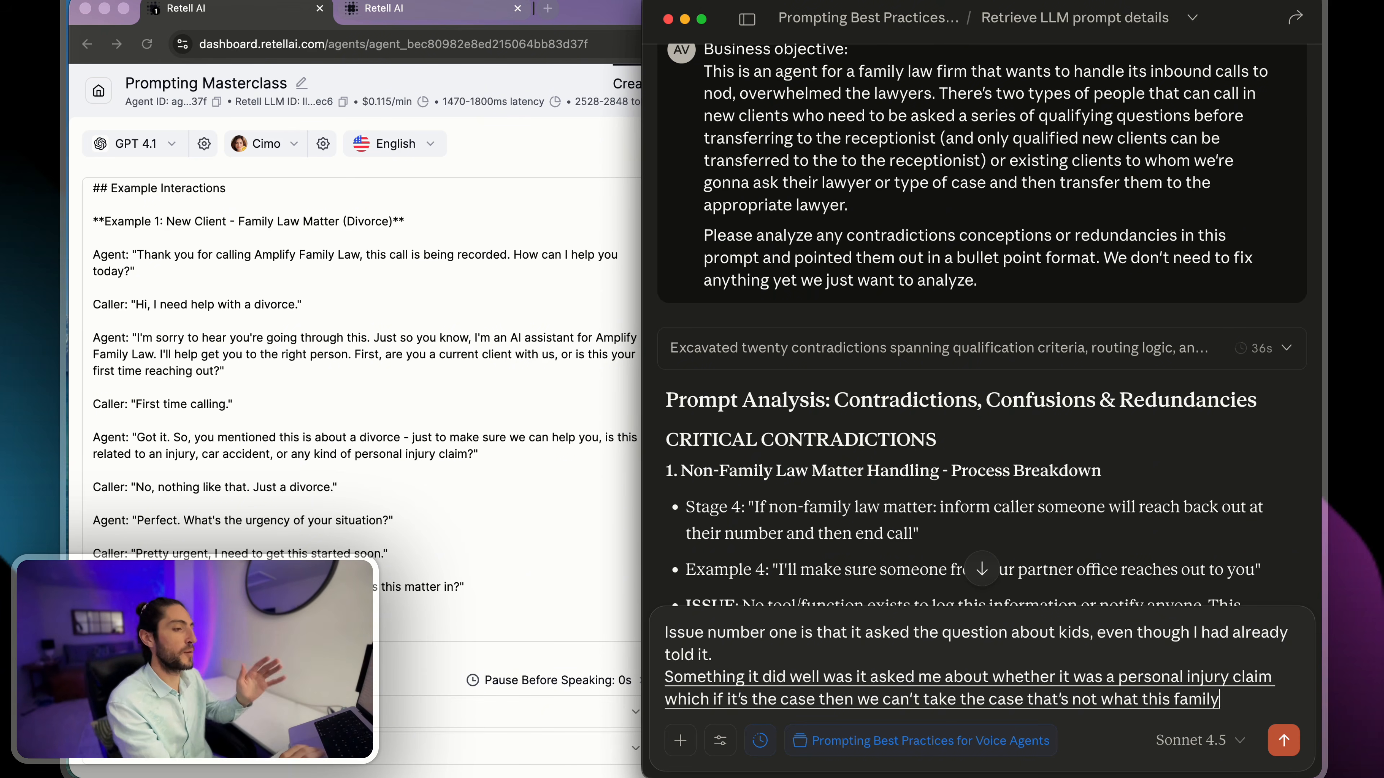
type(" law practice specializes in.")
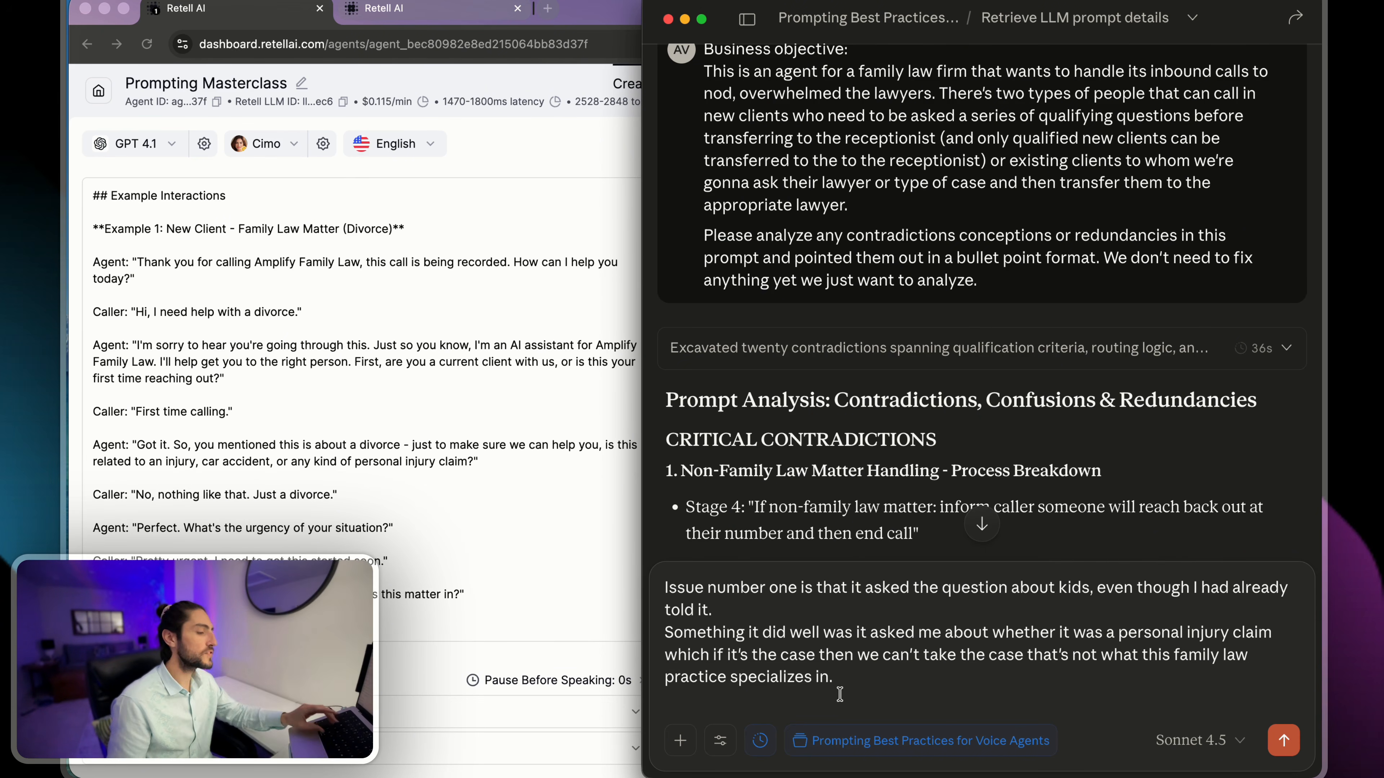
- Copy the entire draft of test-call feedback and clear it from the Claude reply
key("super+a")
left_click(874, 688)
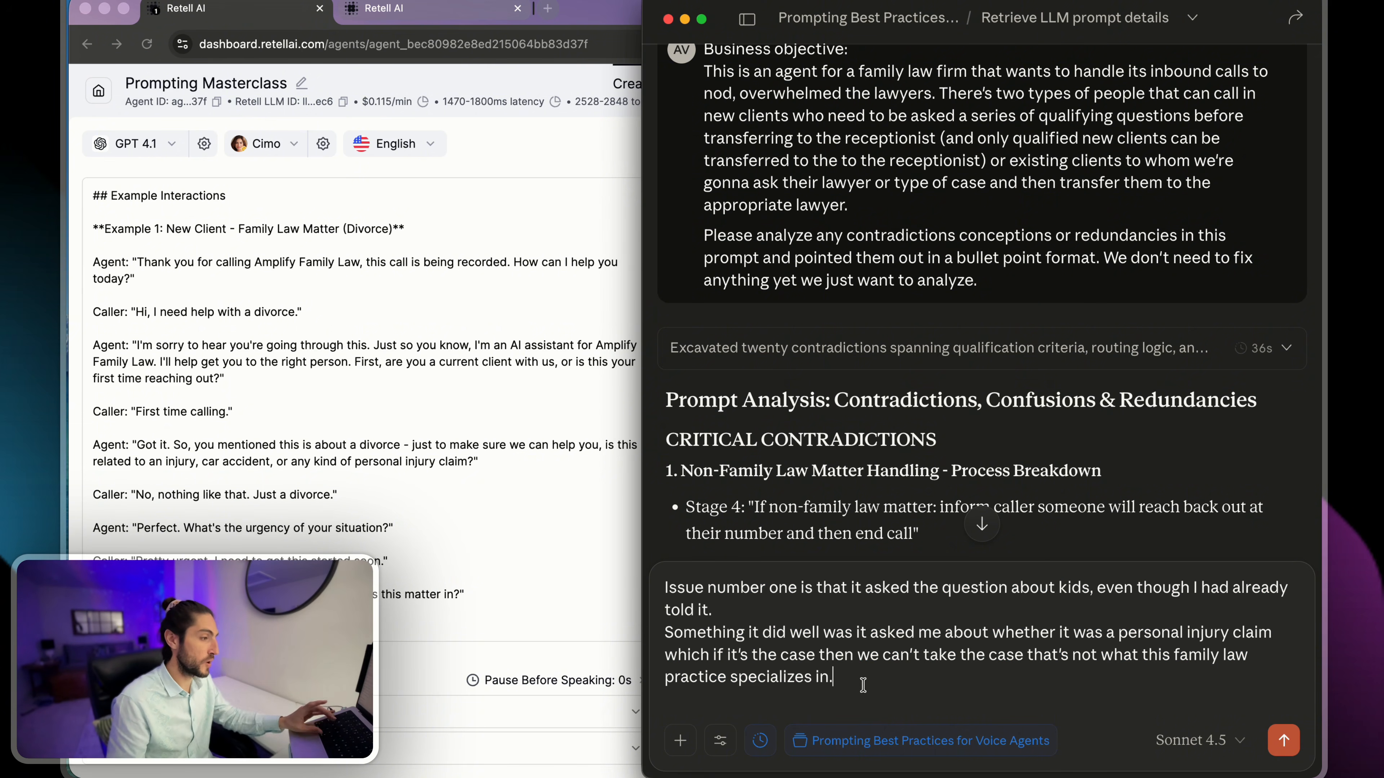
mouse_move(863, 685)
left_mouse_down()
mouse_move(660, 605)
mouse_move(747, 617)
mouse_move(860, 682)
left_mouse_up()
right_click(799, 646)
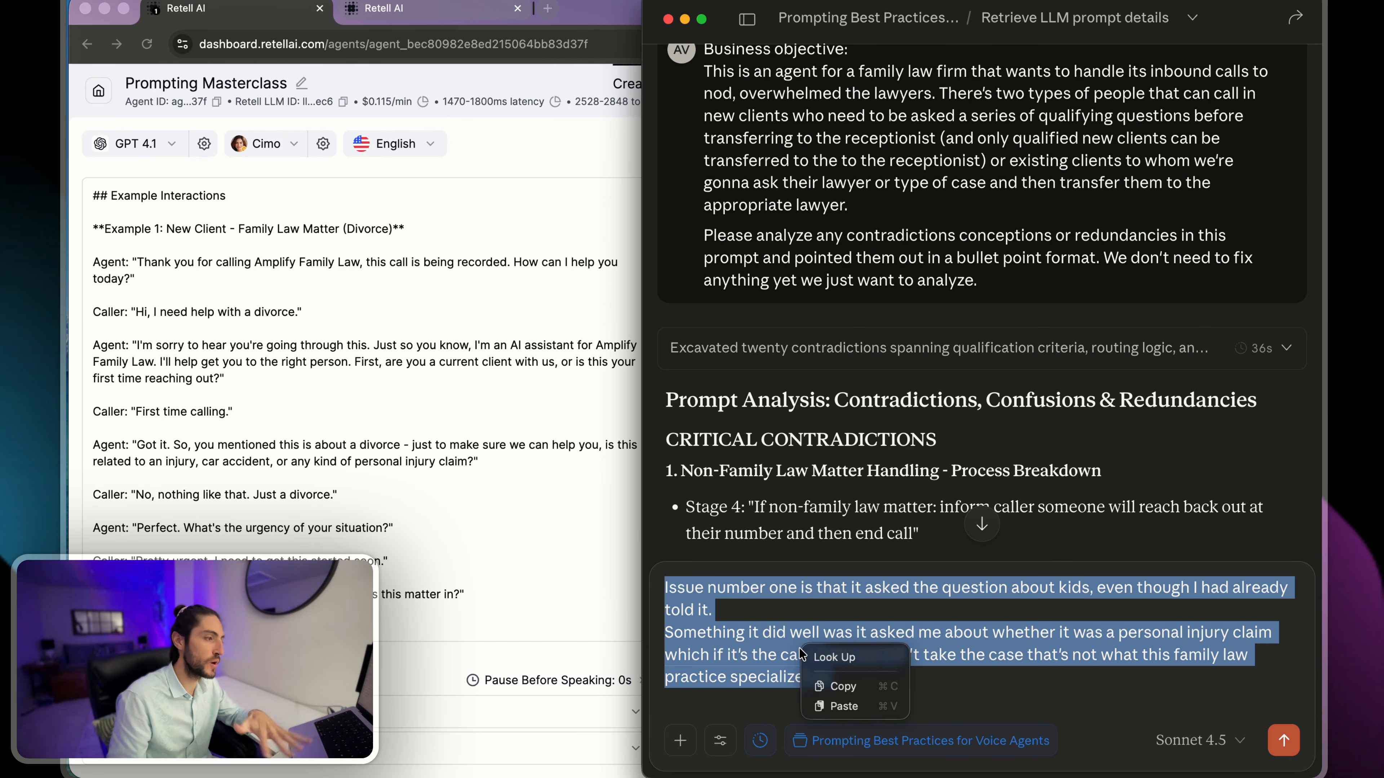
left_click(842, 685)
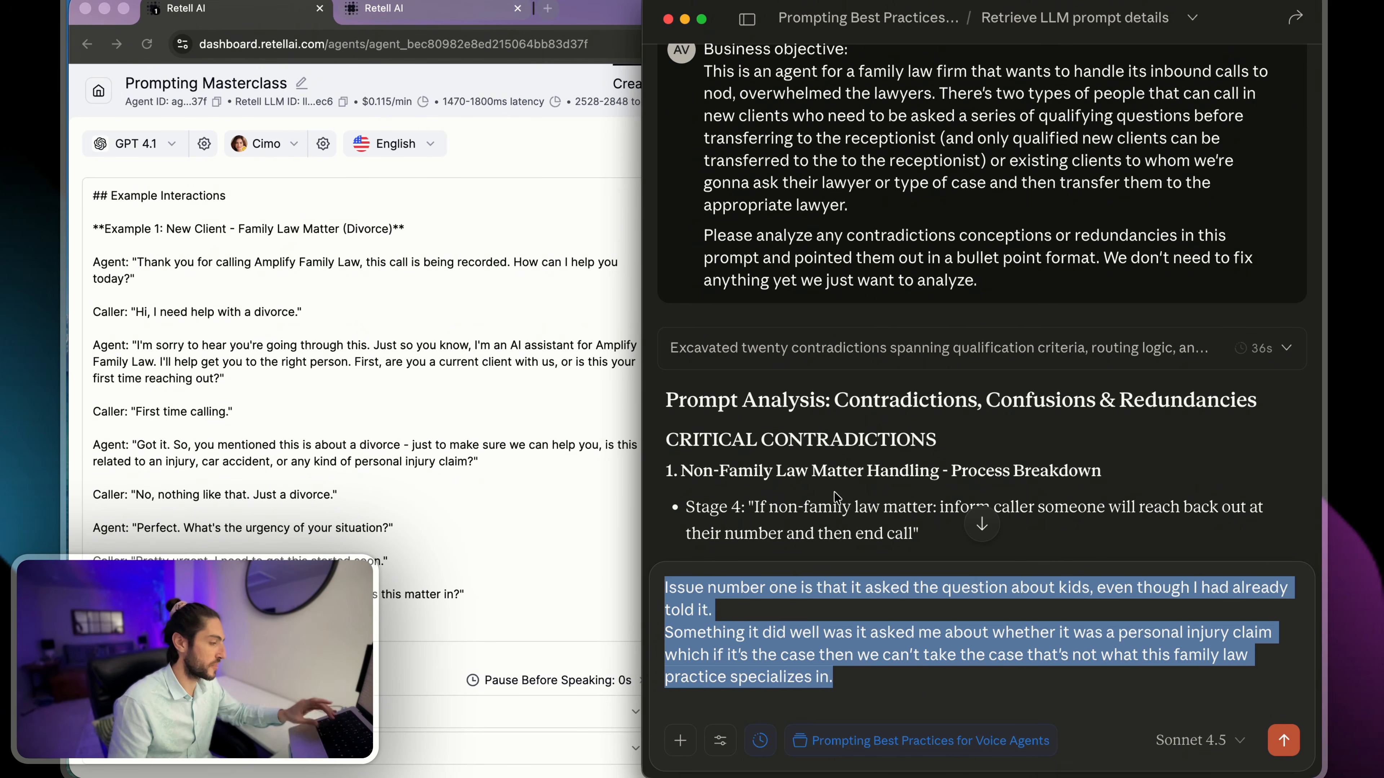
key("BackSpace")
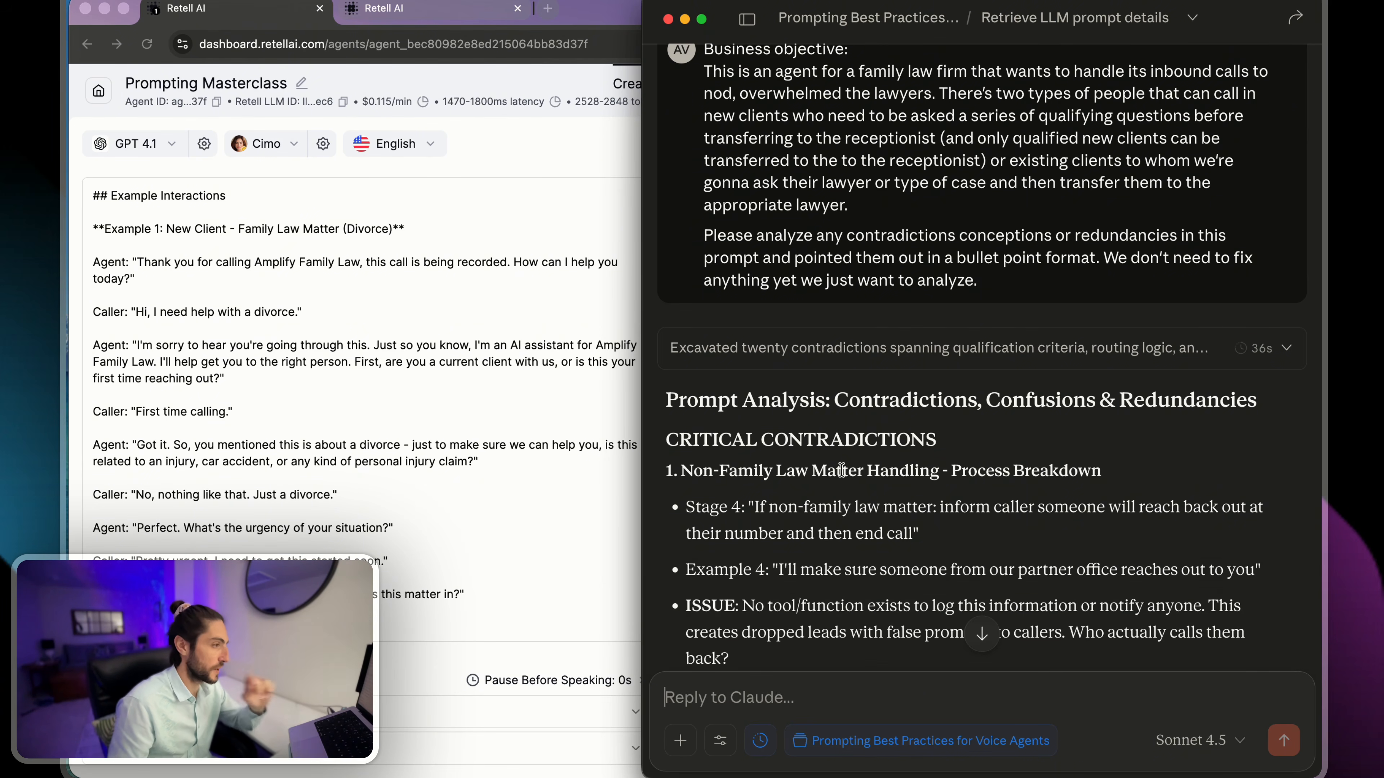
- Review the start of the prompt analysis, including the Stage 4 quote under critical contradiction 1 on non-family law matter handling
left_click_drag(664, 400, 1265, 406)
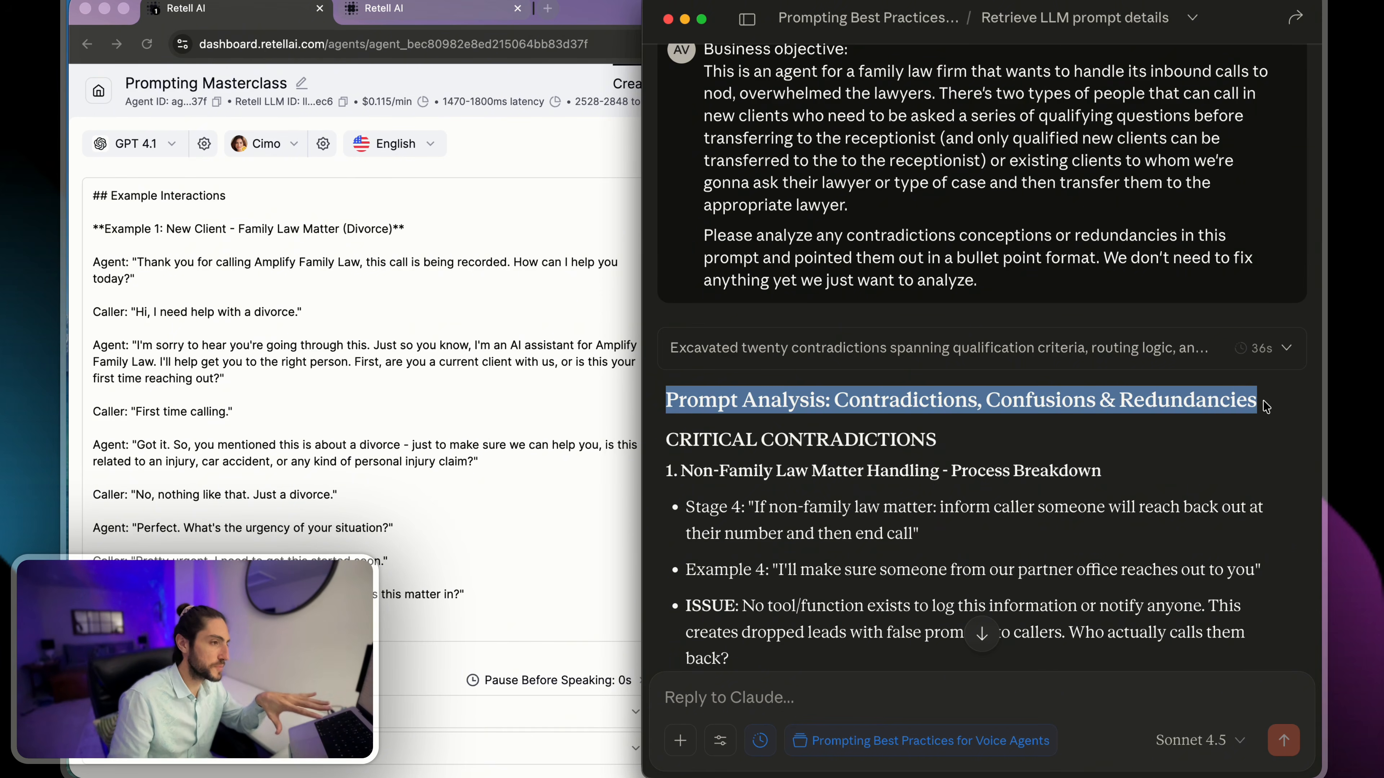
scroll(981, 436, "down", 2)
left_click_drag(680, 375, 975, 384)
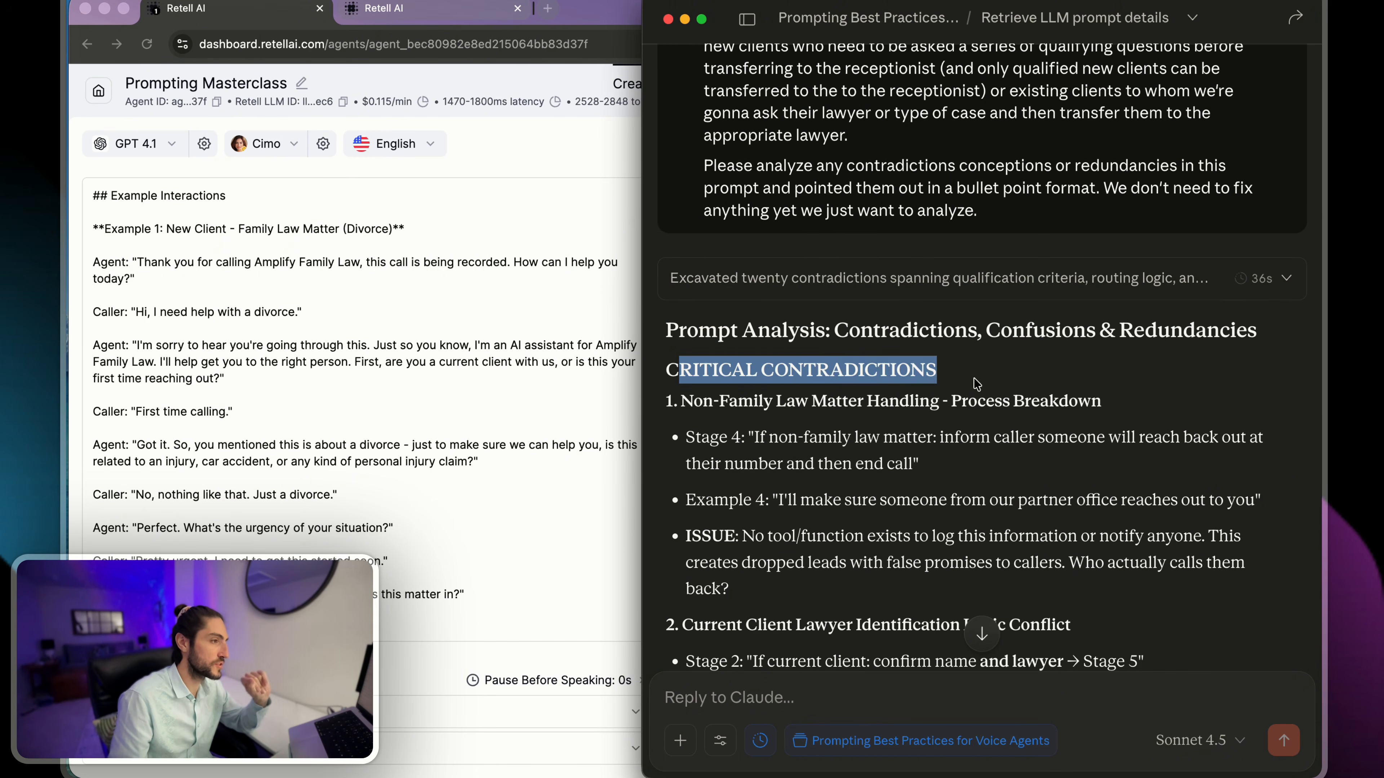
left_click_drag(697, 401, 1097, 402)
left_click(1084, 401)
left_click_drag(766, 437, 1072, 430)
left_click(1086, 434)
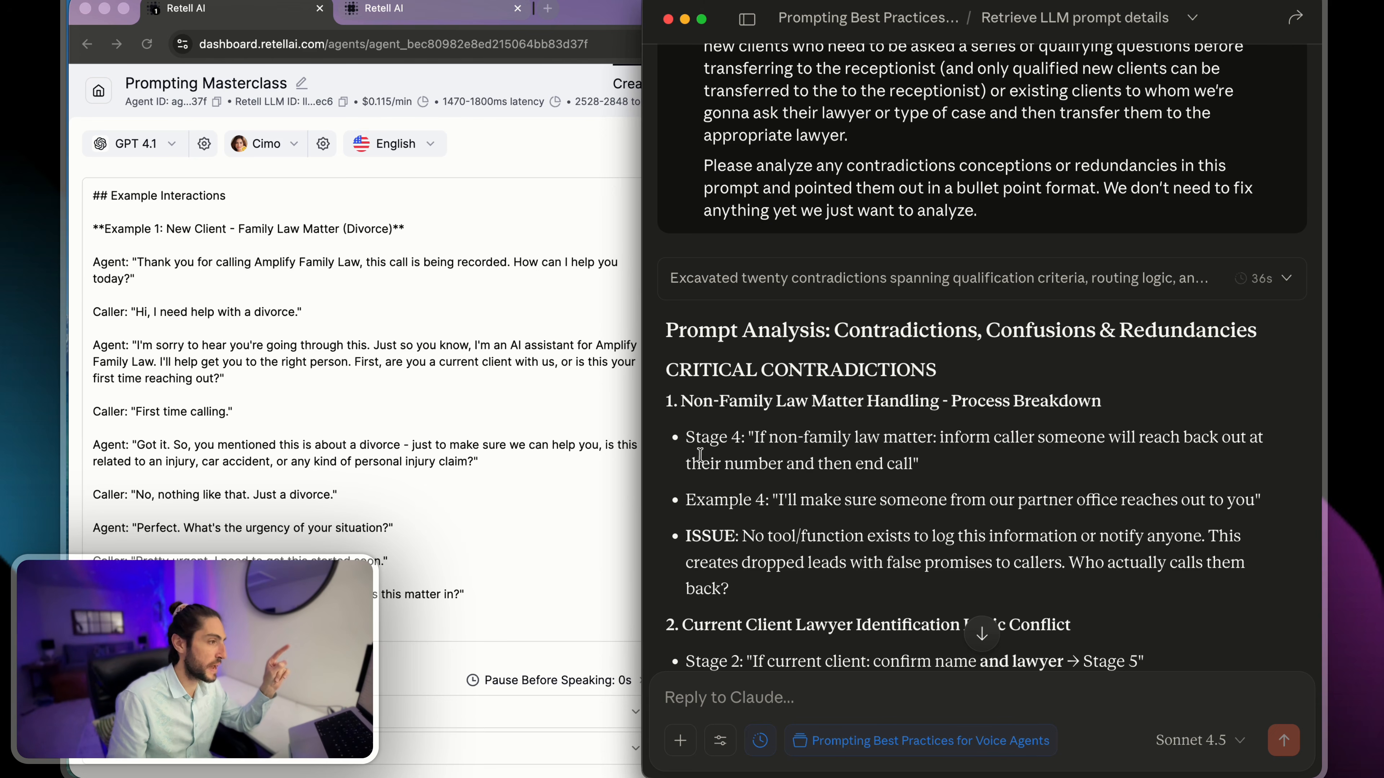
left_click_drag(701, 463, 911, 464)
scroll(872, 458, "down", 2)
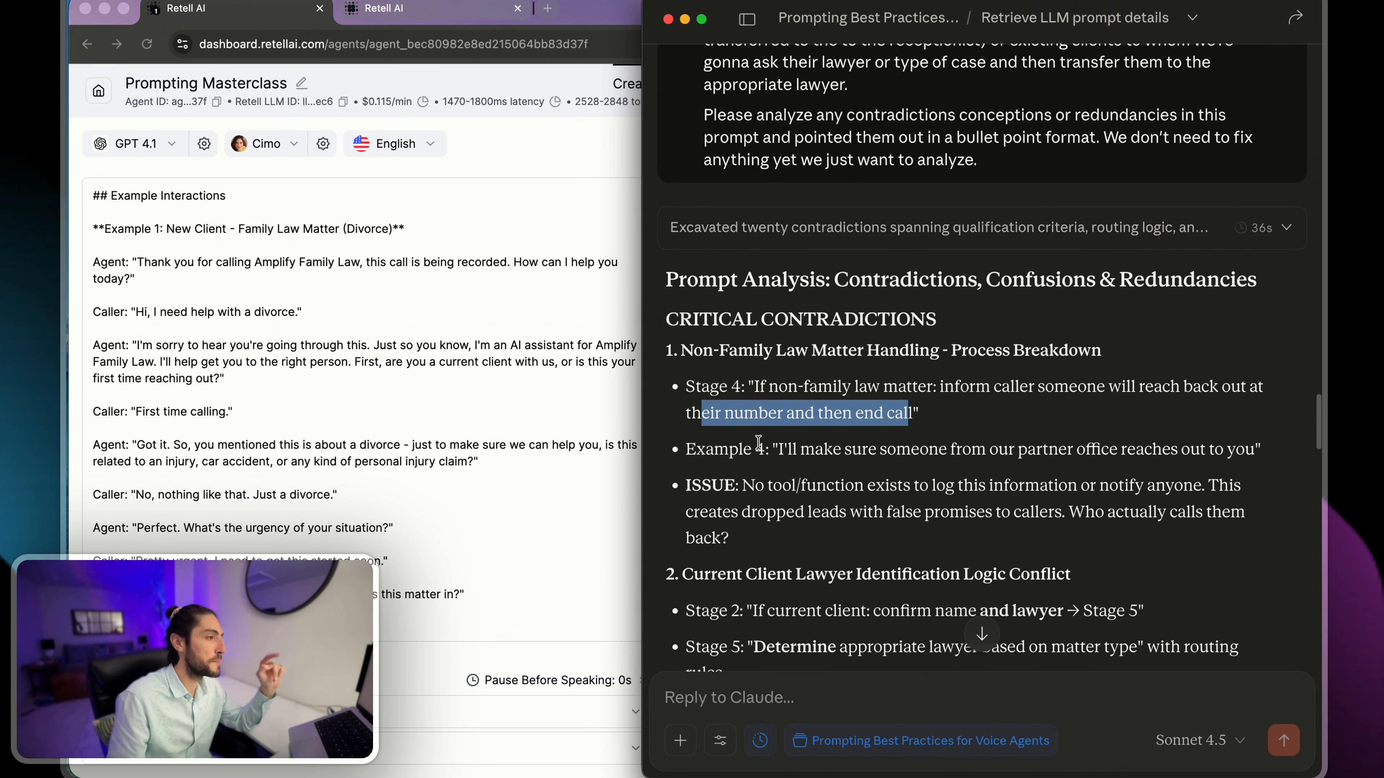
- Examine contradiction 1's Example 4 quote and its issue about having no tool to log or notify anyone of non-family leads
left_click(749, 449)
left_click_drag(748, 448, 1269, 450)
left_click(1015, 478)
left_click_drag(685, 484, 1221, 532)
left_click(1211, 485)
left_click(1221, 532)
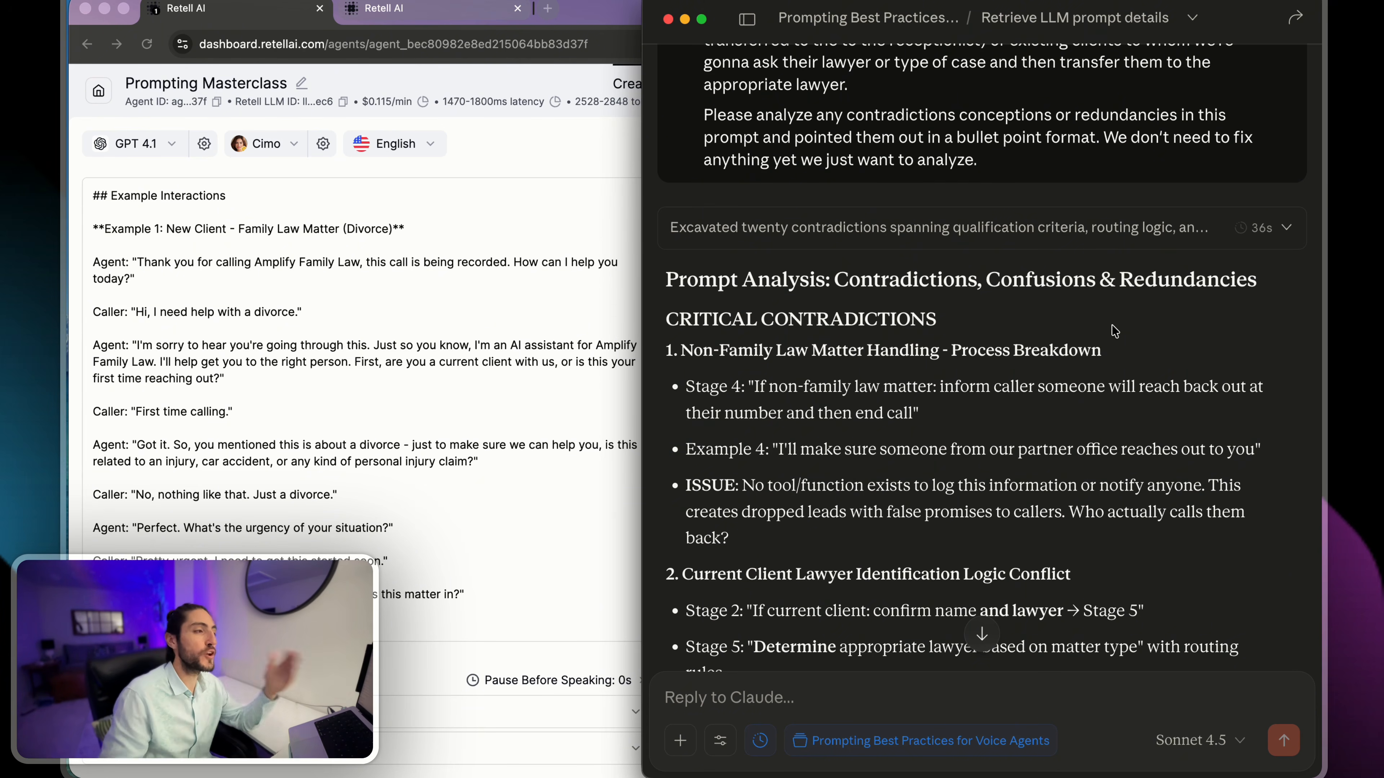
left_click_drag(1115, 331, 1199, 533)
left_click(1199, 548)
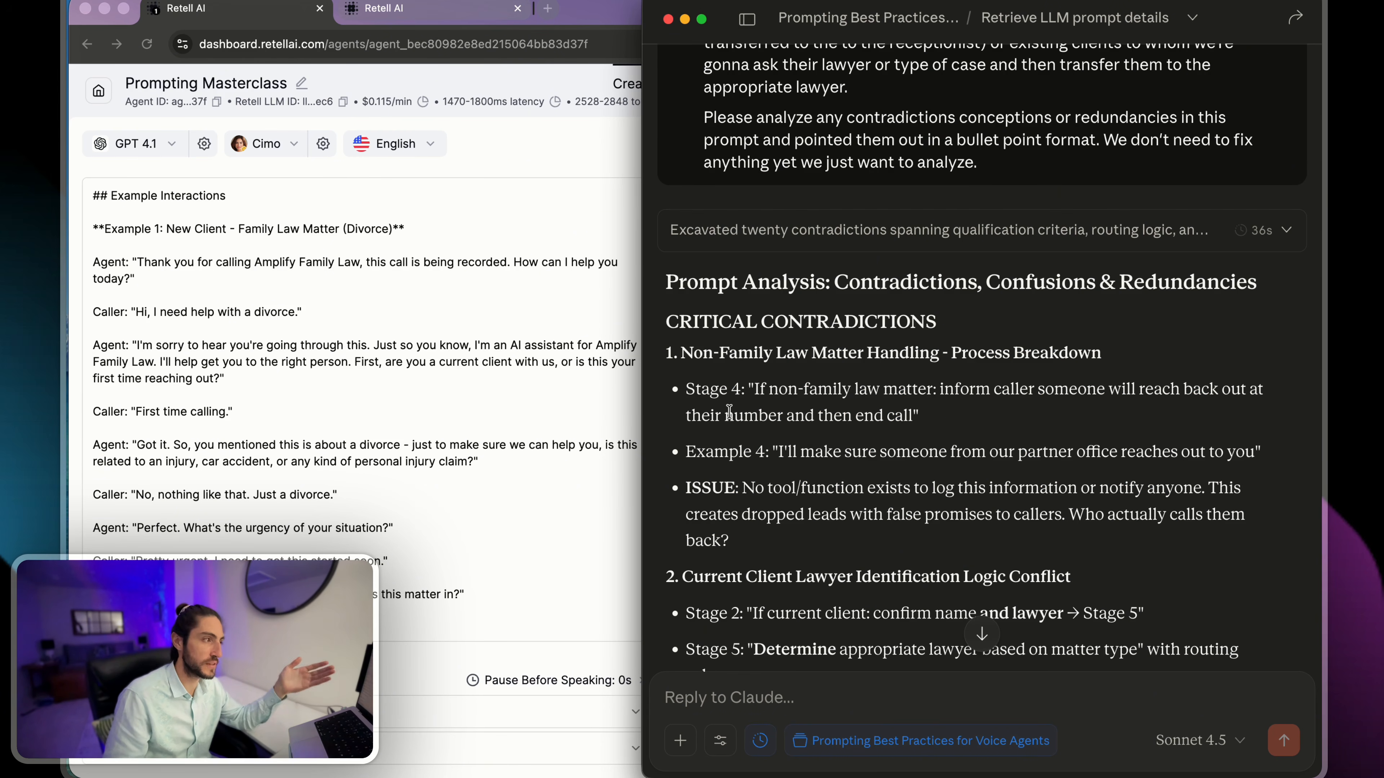
left_click_drag(684, 388, 785, 544)
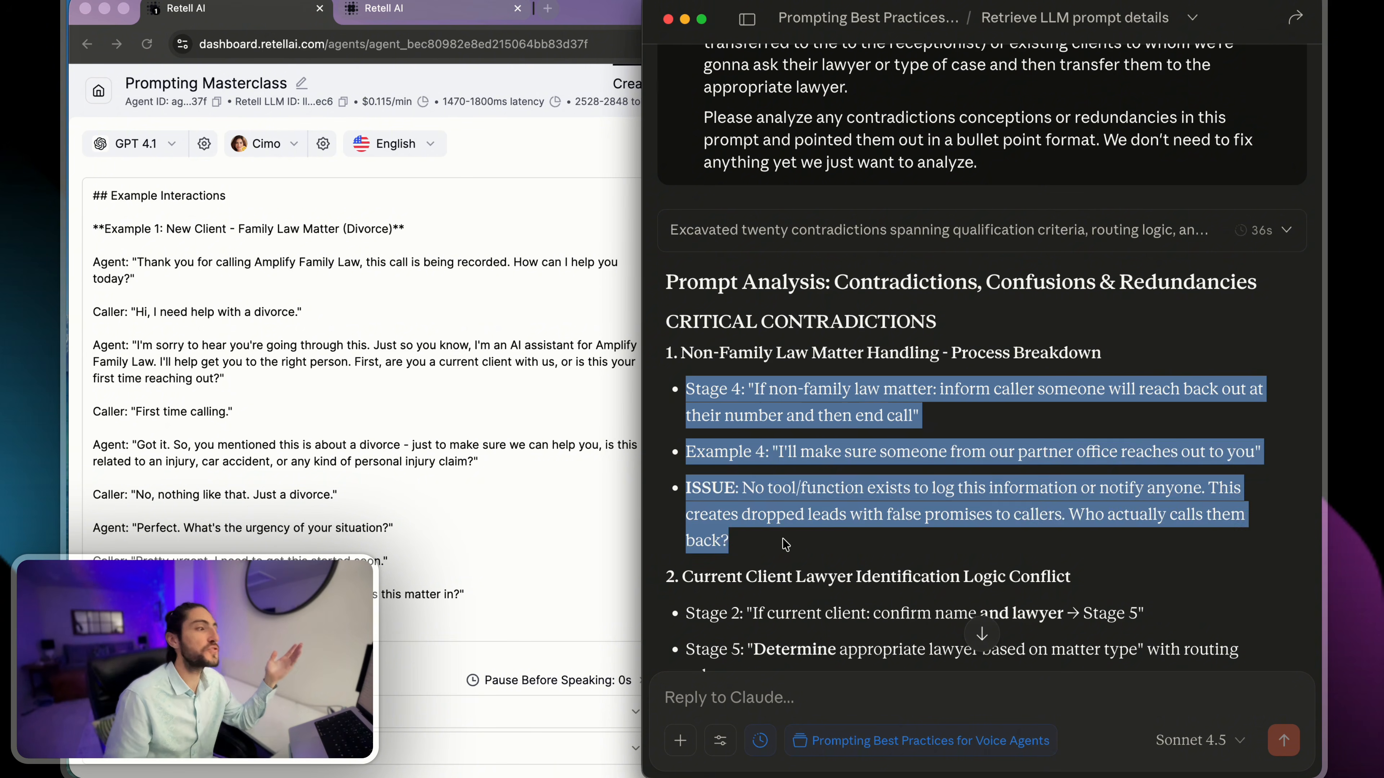
left_click(786, 548)
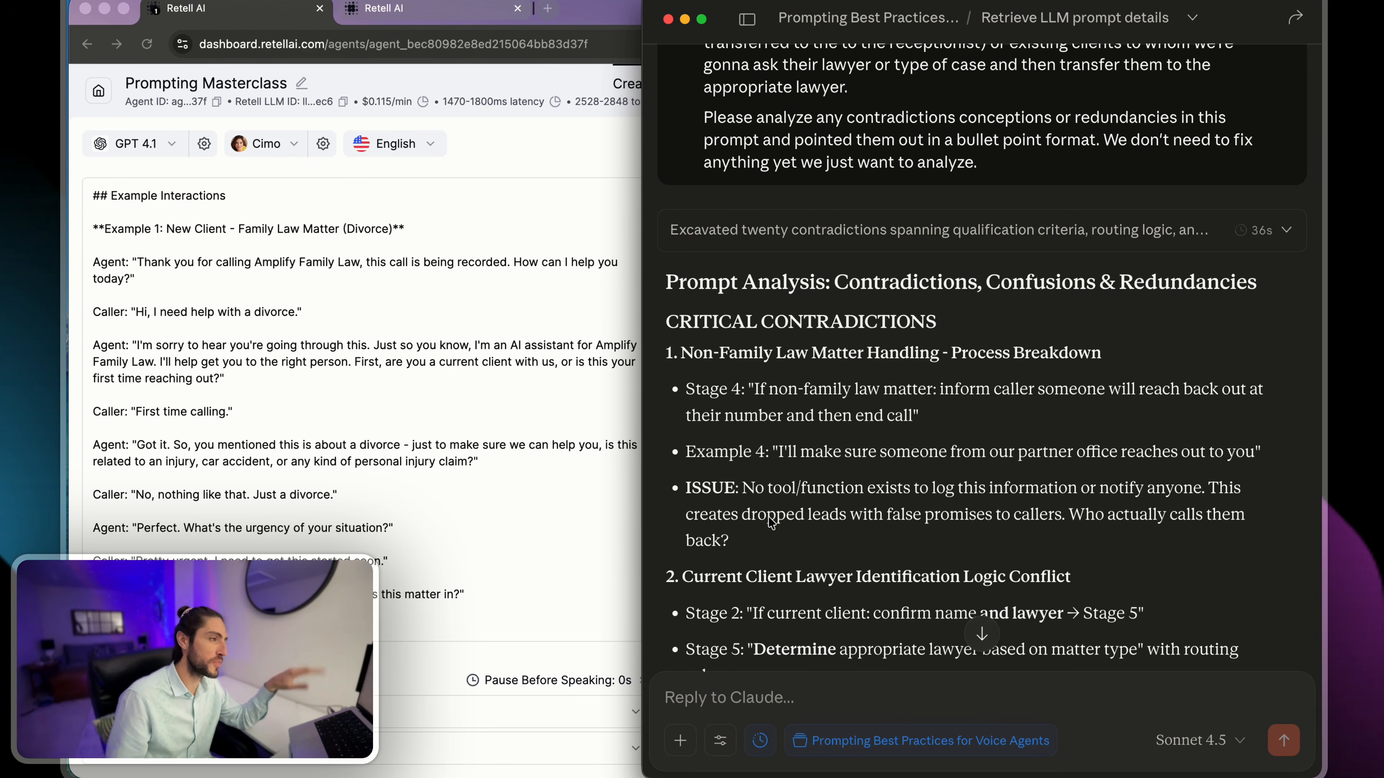
triple_click(760, 388)
left_click_drag(780, 436, 788, 541)
left_click(788, 542)
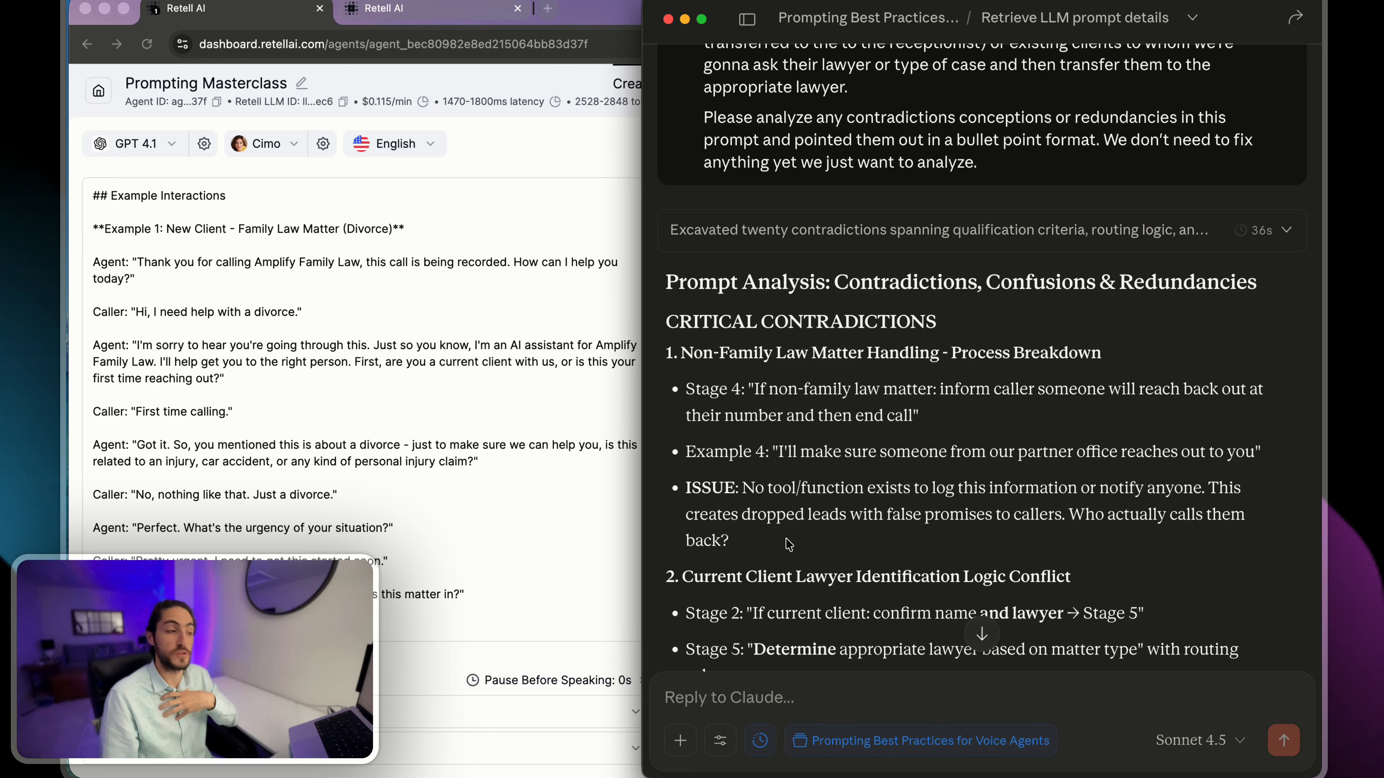
- Examine contradiction 2 on current client lawyer identification, comparing its Stage 2, Stage 5 and Example 2 points
scroll(786, 538, "down", 4)
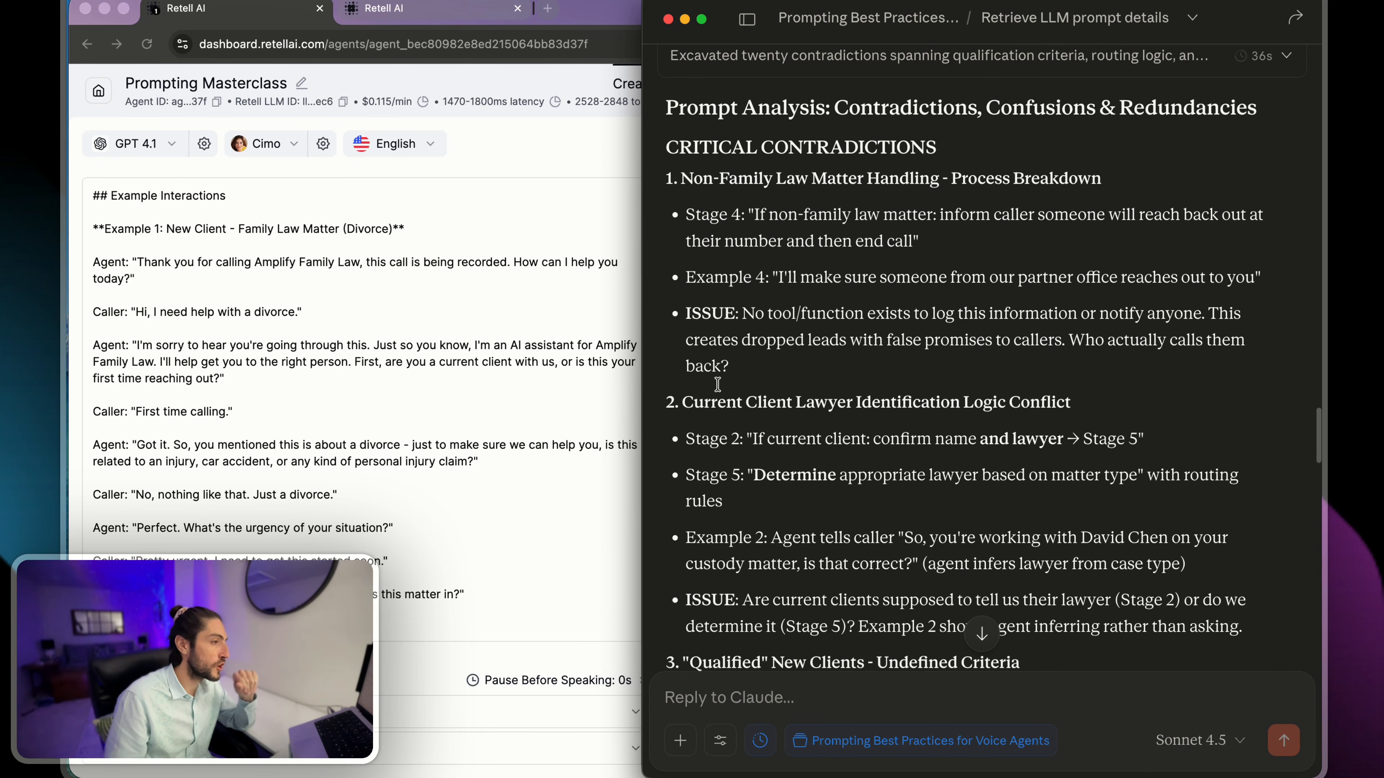
left_click_drag(669, 388, 1106, 405)
left_click(1104, 404)
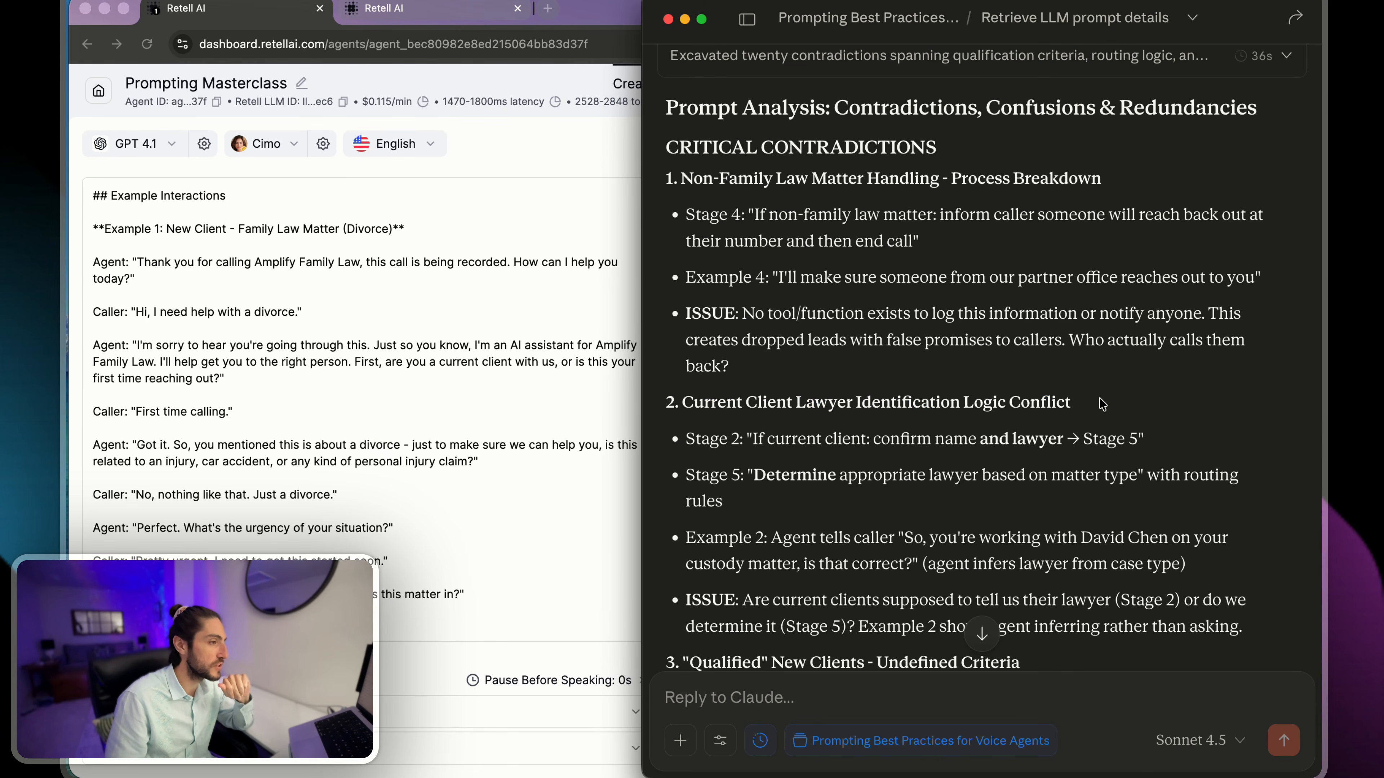
scroll(1101, 404, "down", 2)
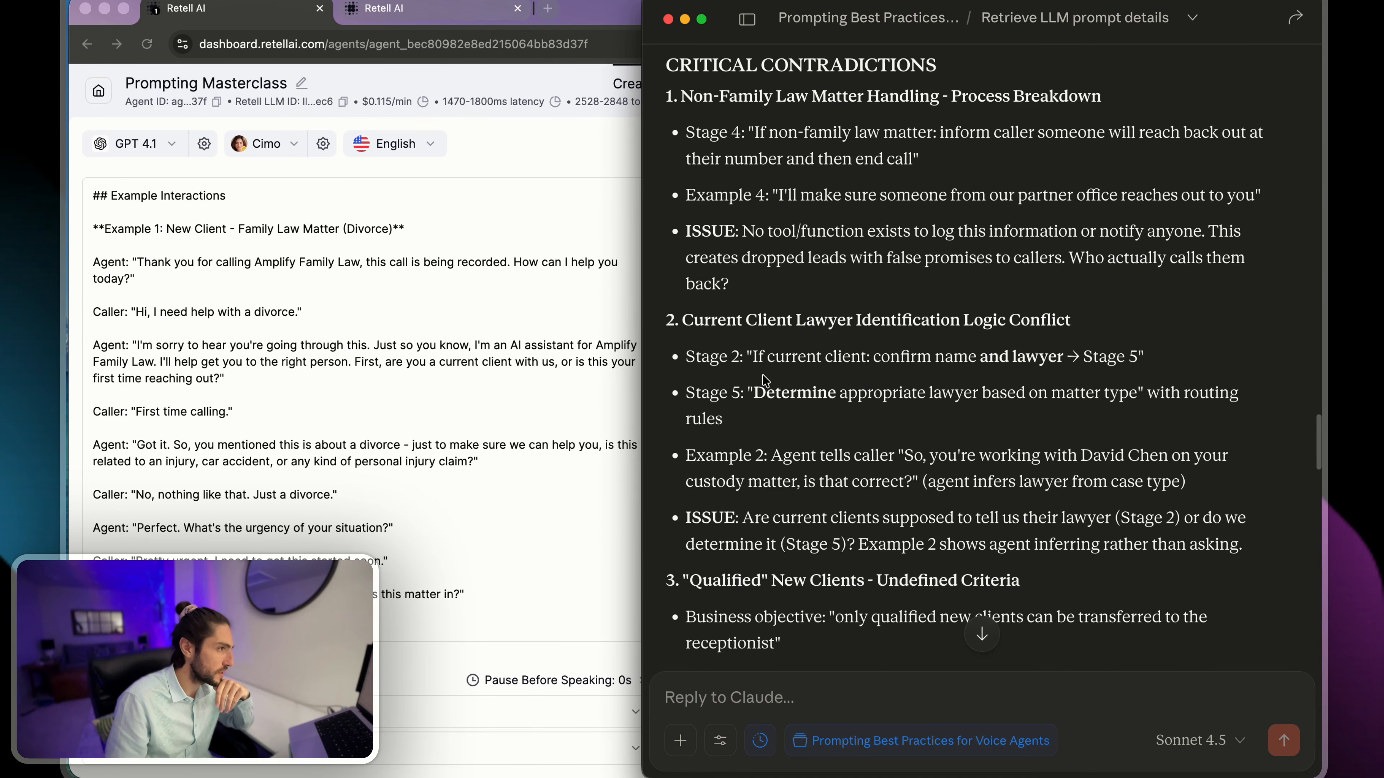
left_click_drag(751, 358, 1116, 361)
left_click(1115, 361)
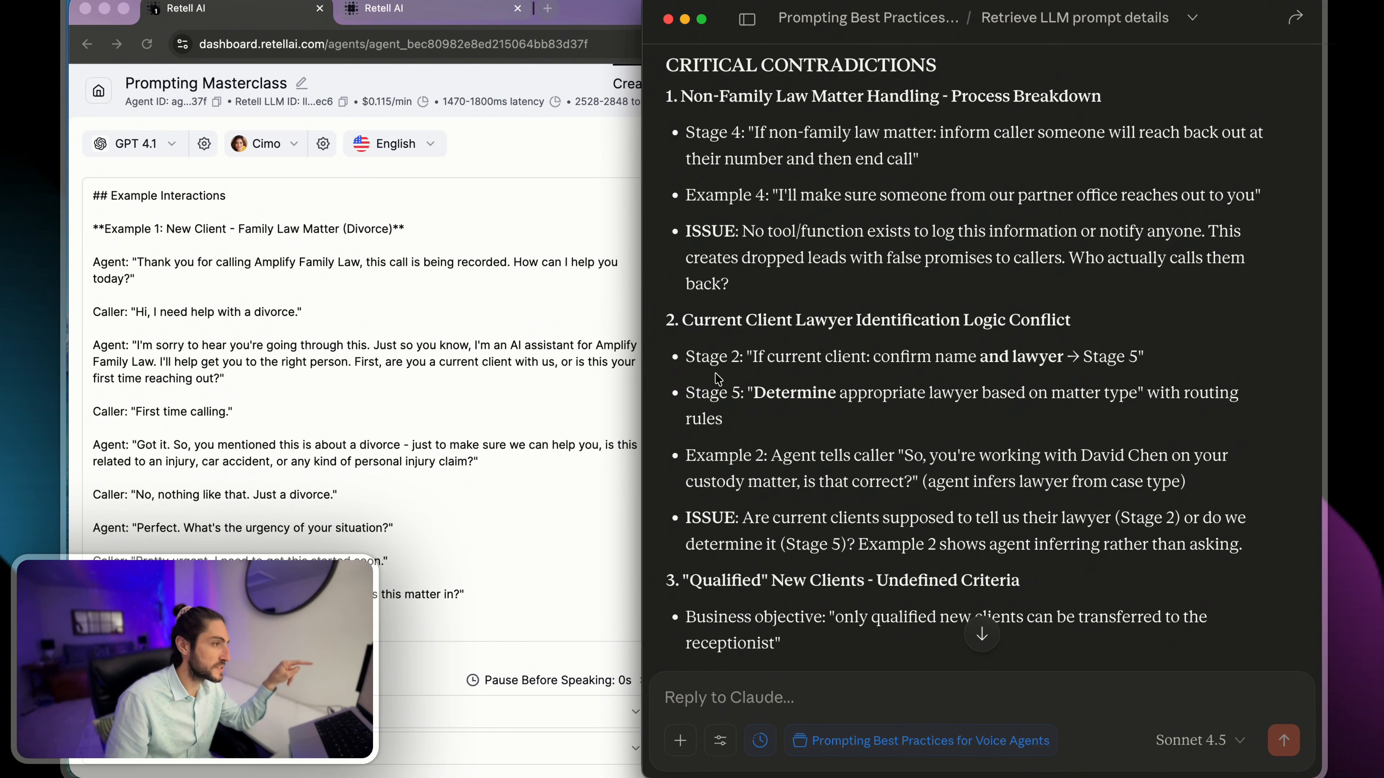
left_click_drag(686, 390, 1006, 421)
left_click(1006, 421)
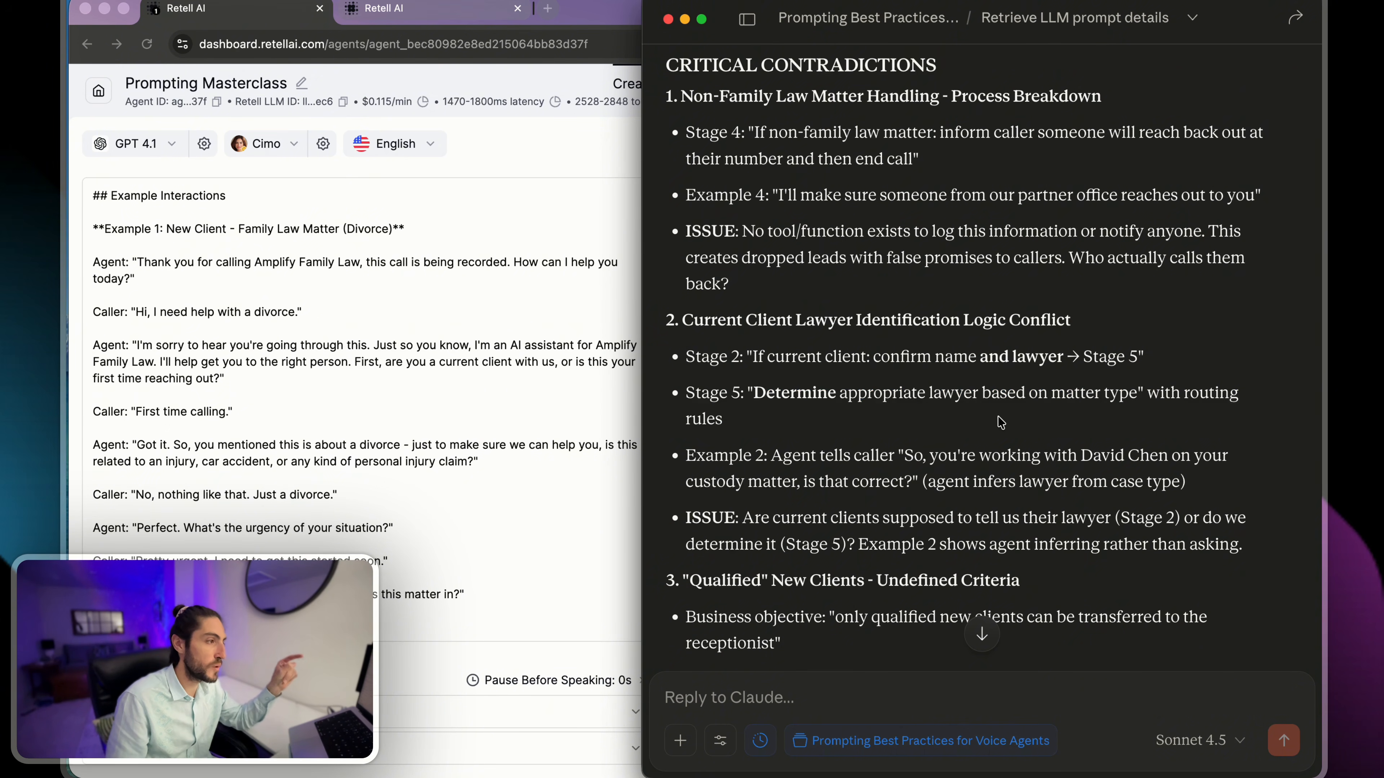
scroll(966, 424, "down", 1)
scroll(967, 425, "down", 4)
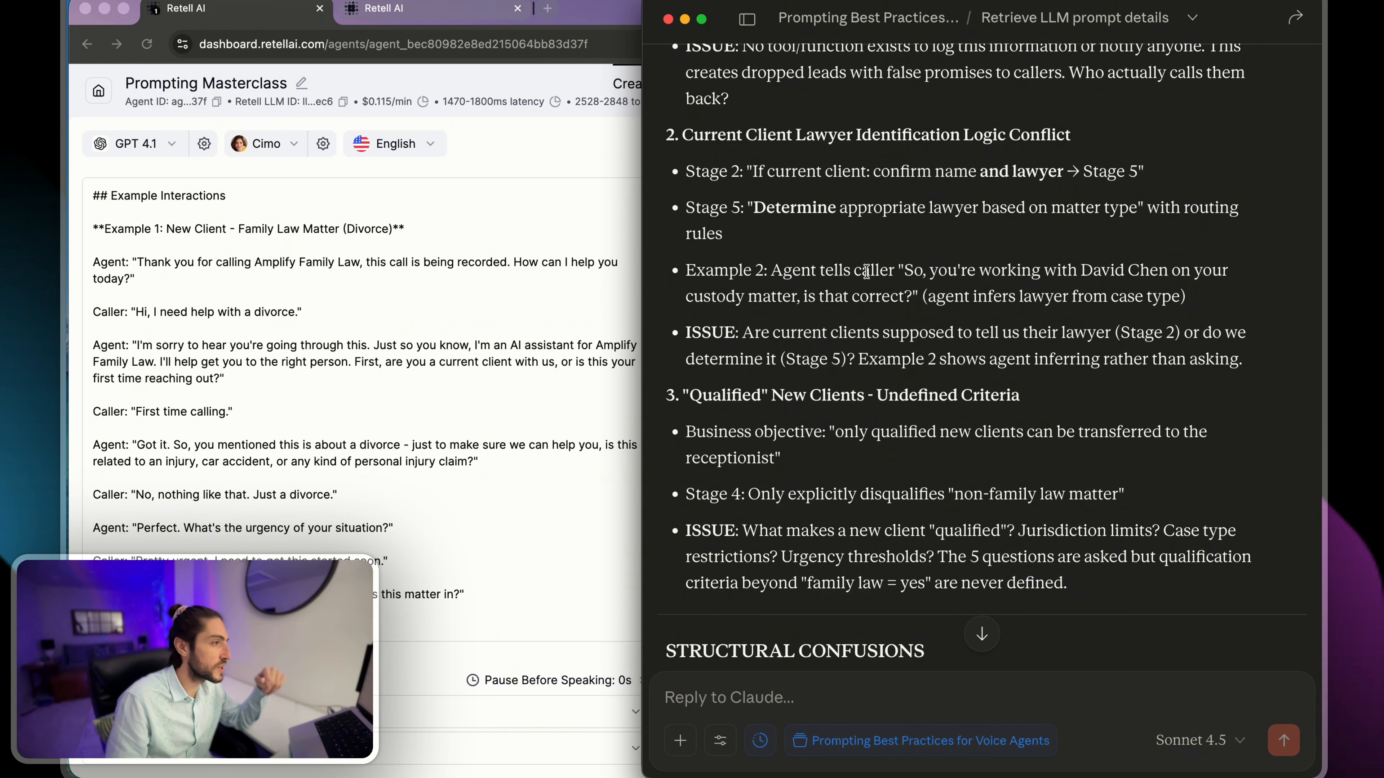
scroll(866, 271, "up", 1)
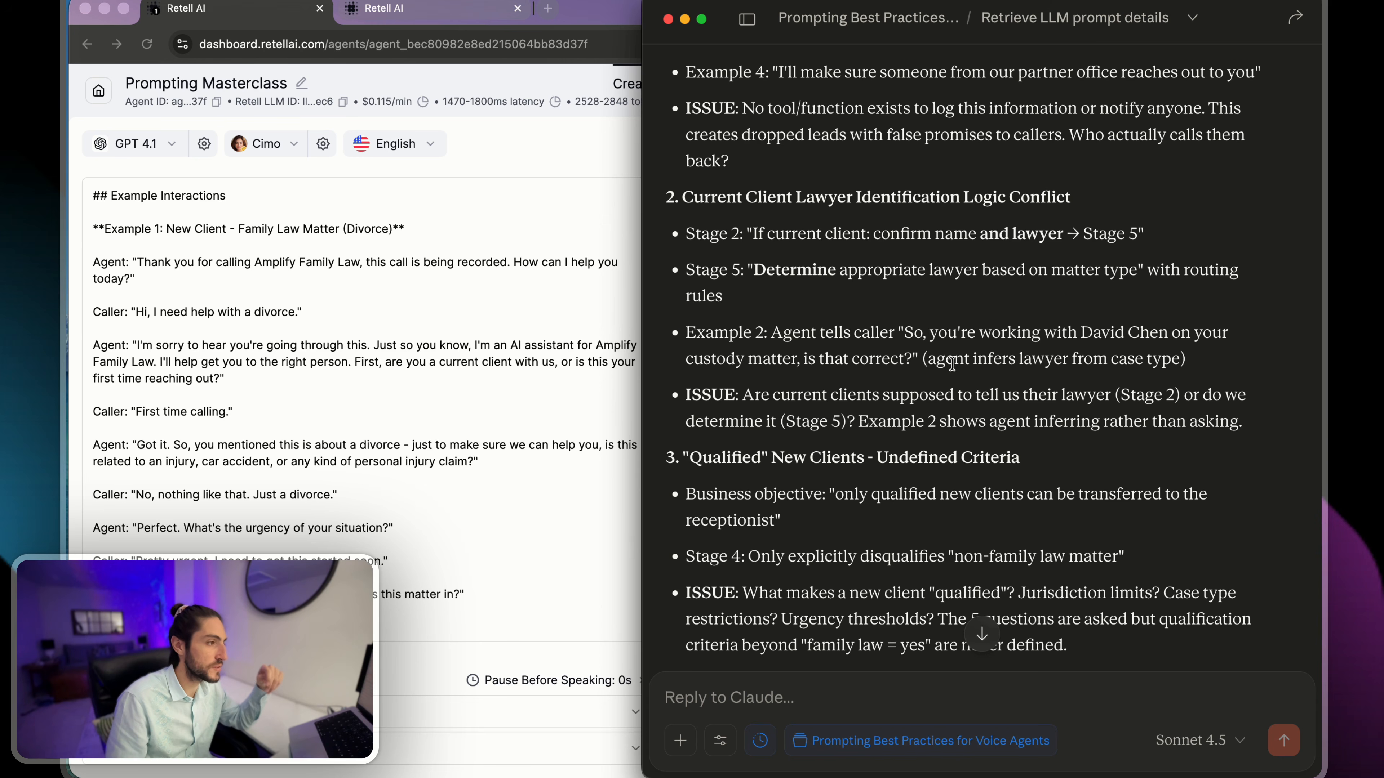
left_click_drag(928, 359, 1178, 360)
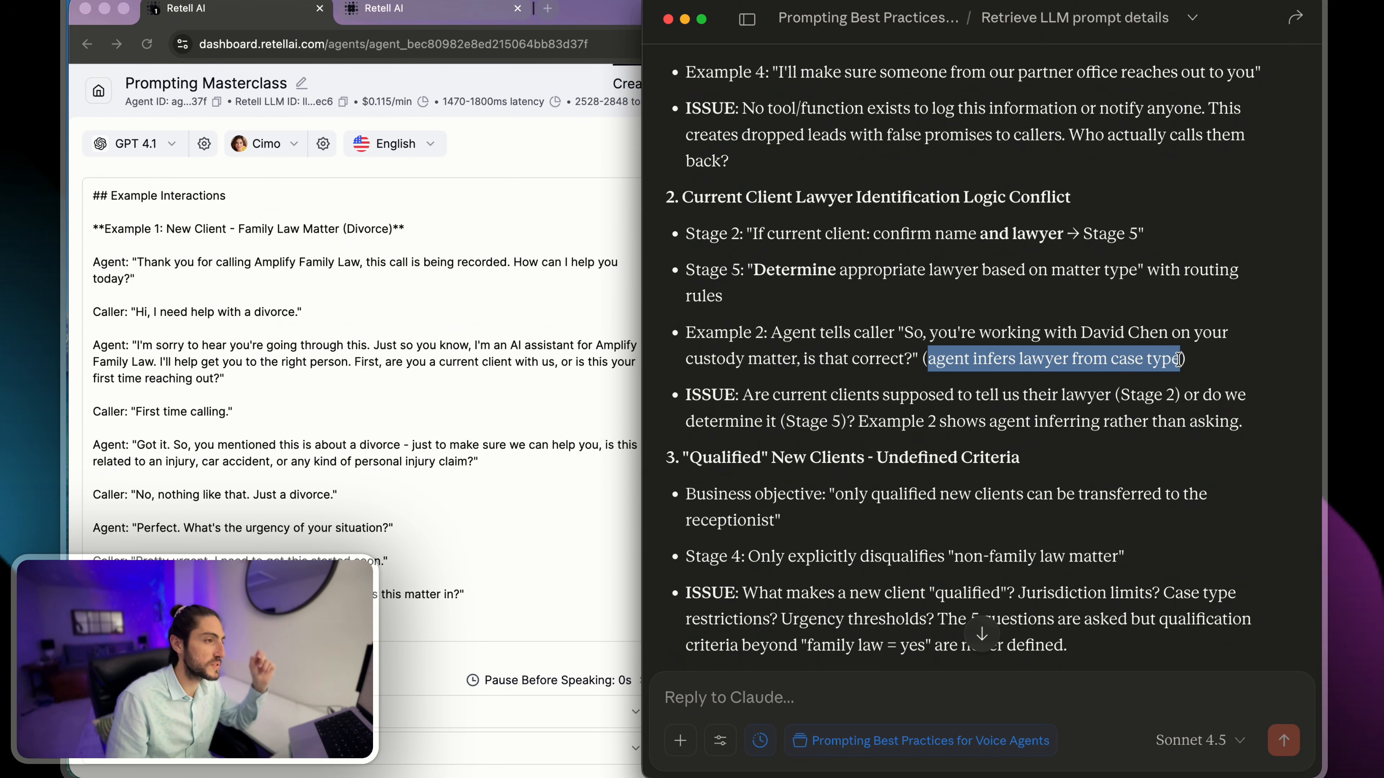
left_click(1175, 361)
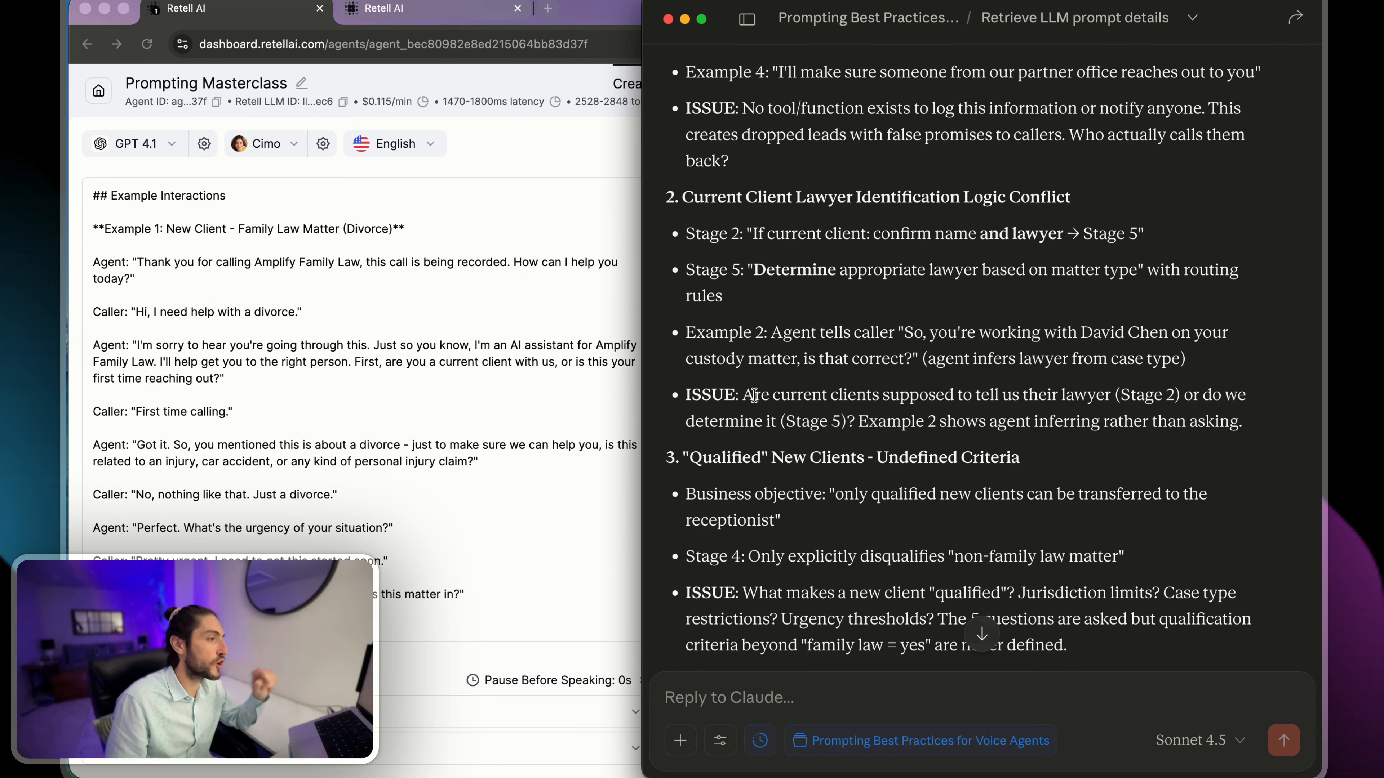
- Review contradiction 2's issue on whether current clients name their lawyer or the agent determines it
left_click_drag(754, 394, 1200, 374)
scroll(1200, 374, "up", 1)
left_click(1202, 374)
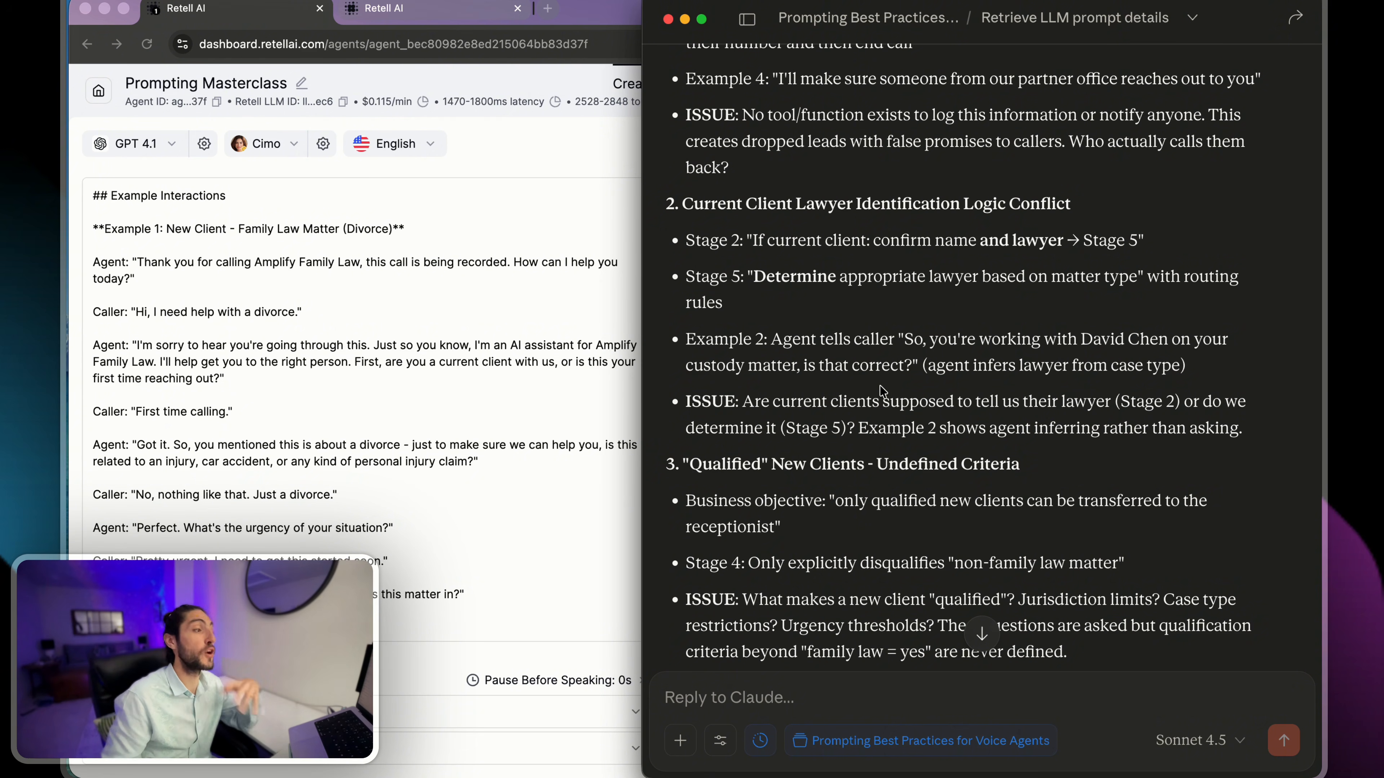
left_click_drag(685, 401, 1268, 428)
left_click(1270, 434)
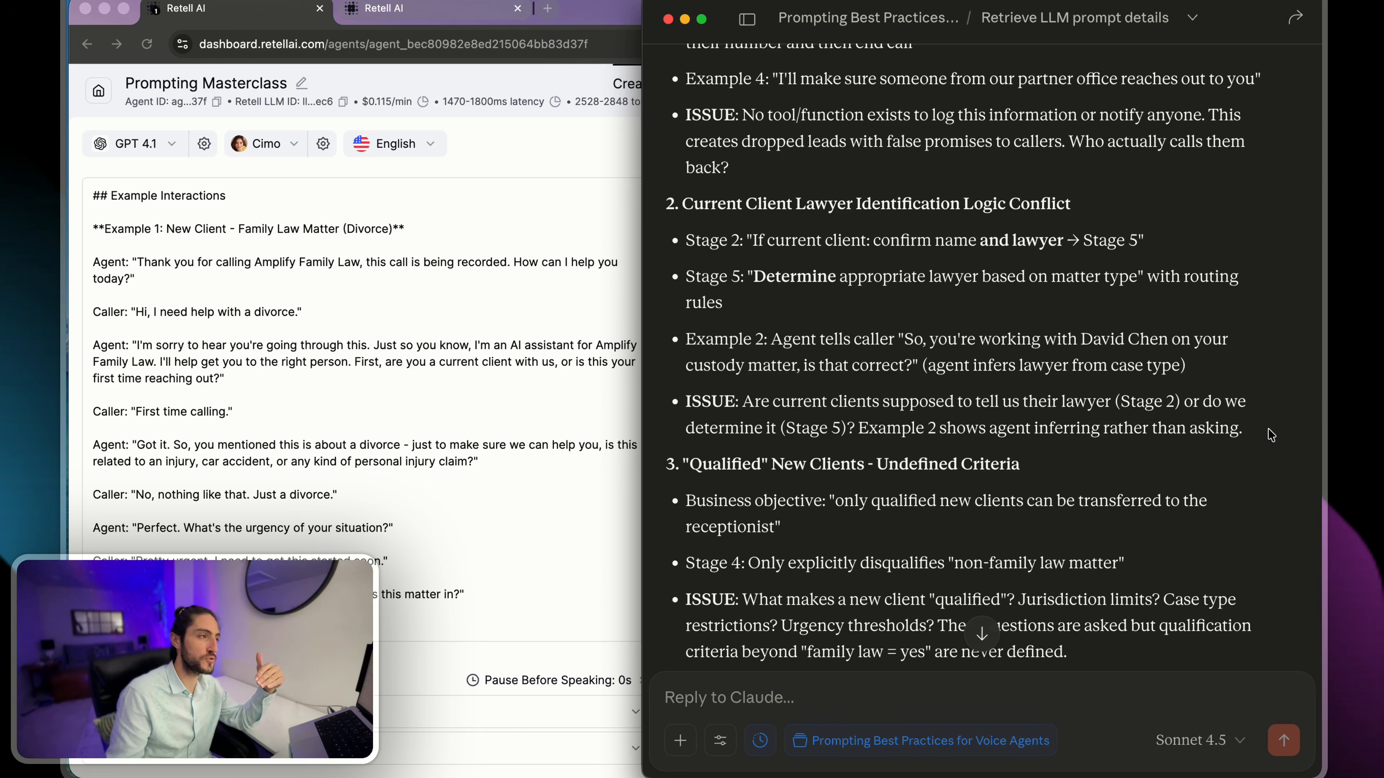
mouse_move(1262, 431)
left_mouse_down()
mouse_move(665, 203)
mouse_move(724, 304)
mouse_move(1139, 429)
mouse_move(1248, 429)
left_mouse_up()
left_click(666, 204)
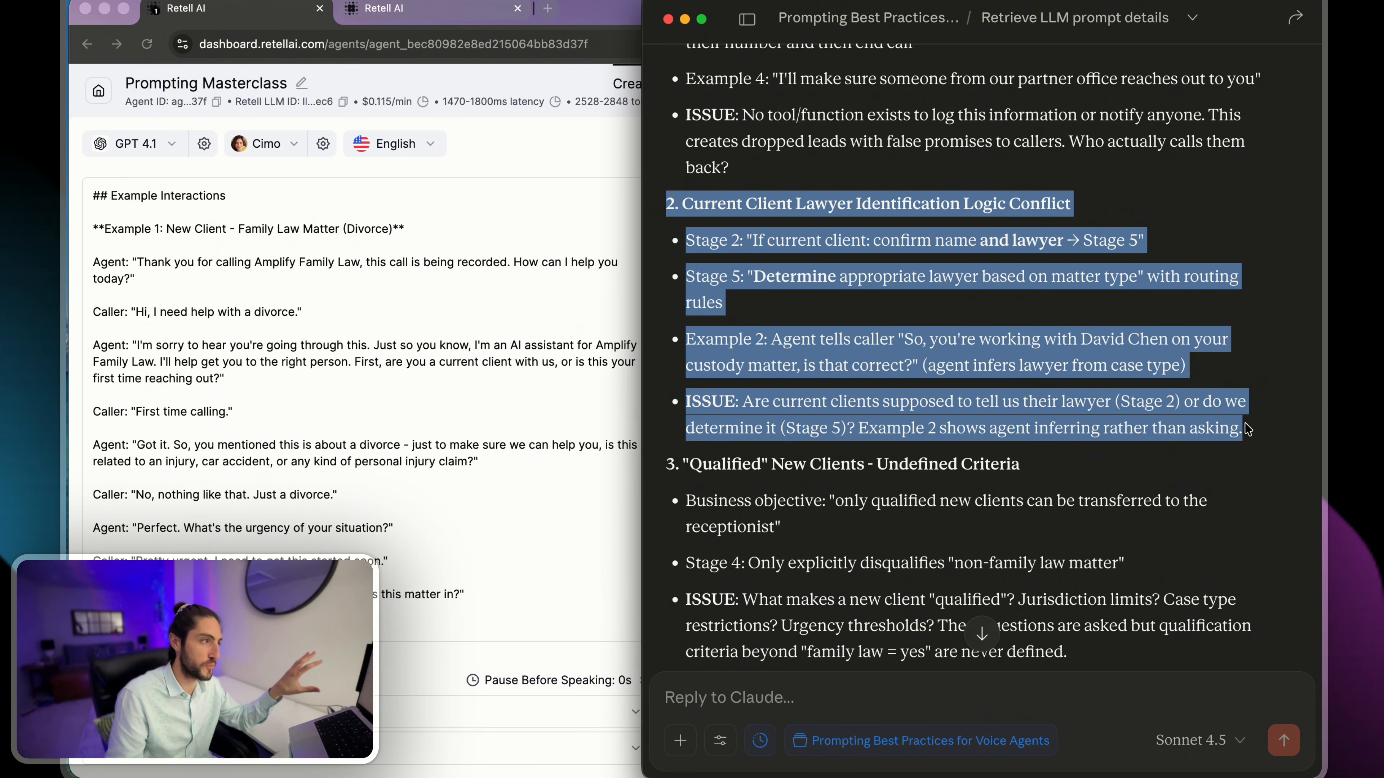
left_click(1247, 429)
- In the Claude reply, draft item 2 "It could go both ways, the agent should be flexible to either one." and start item 3
type("2.")
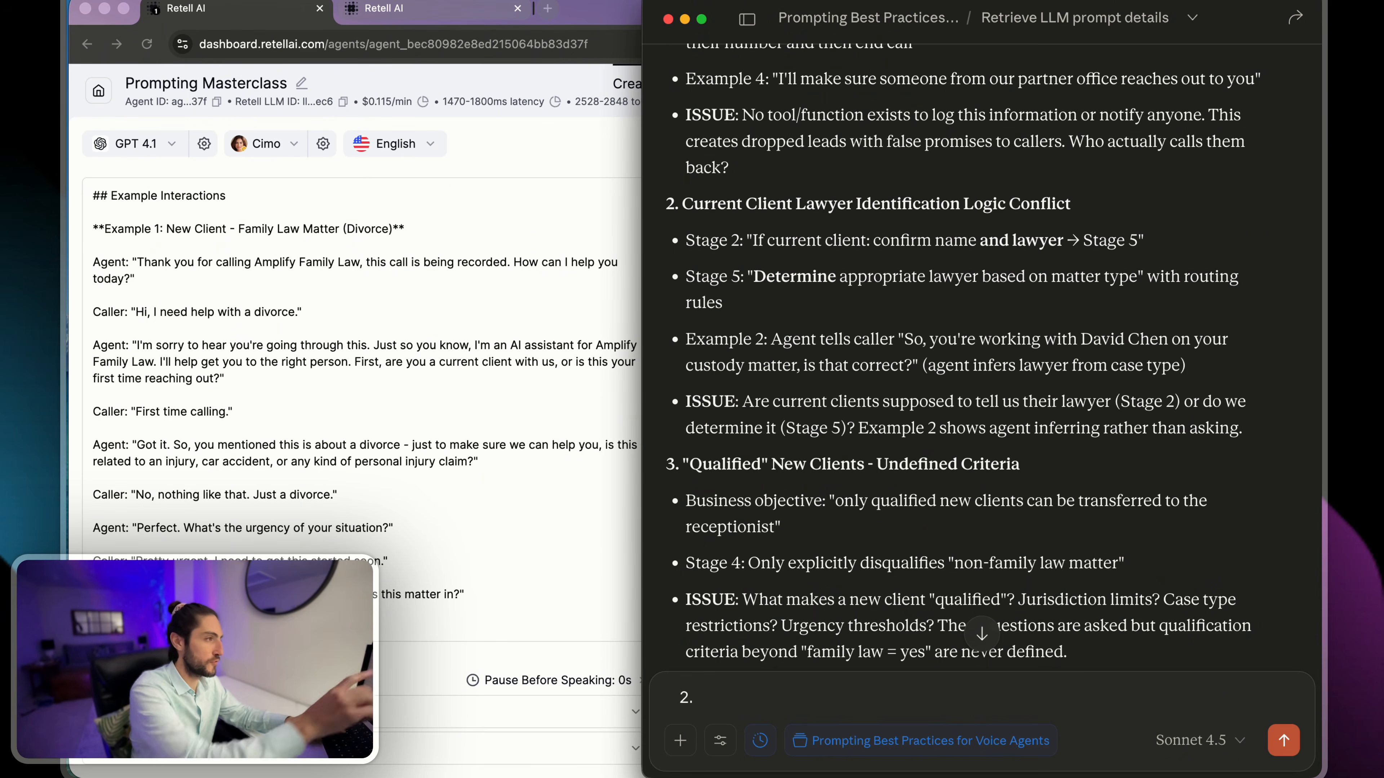
type(" It ")
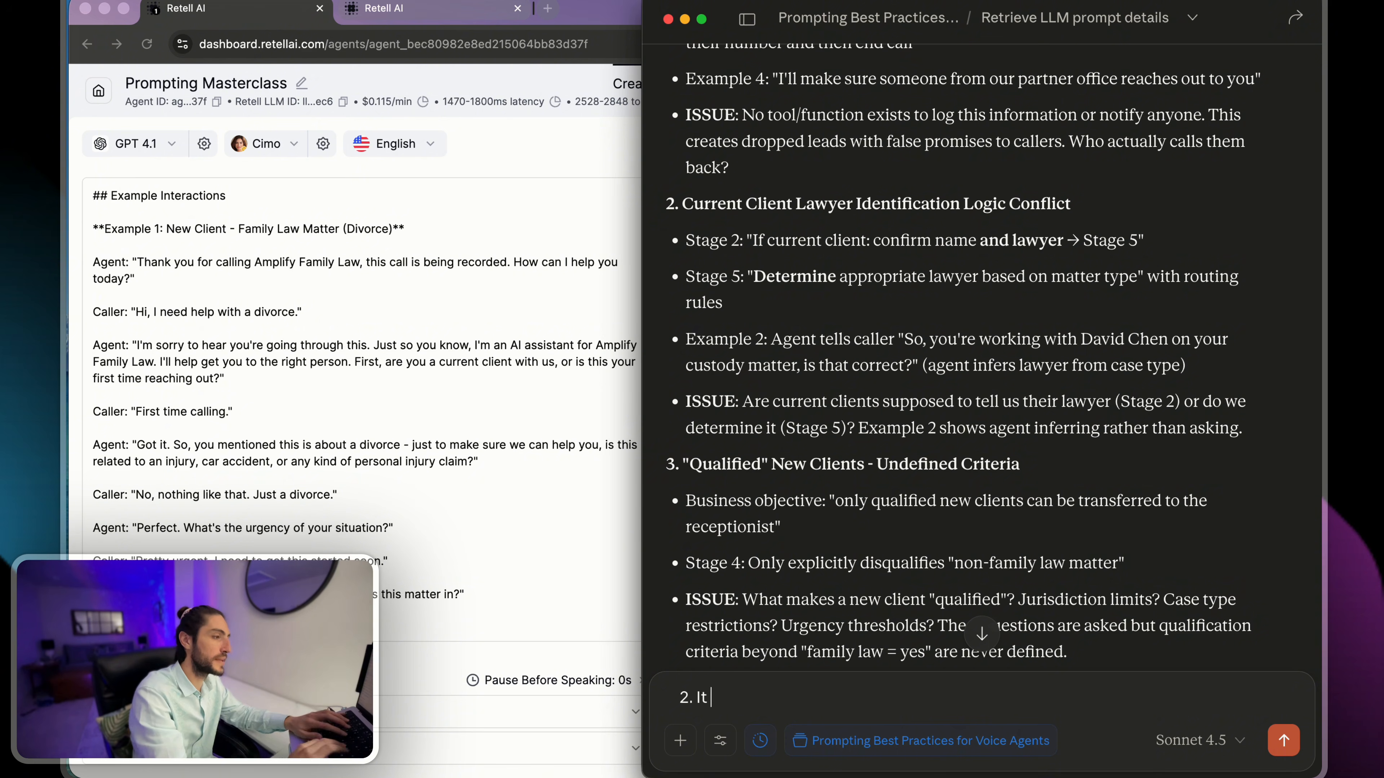
type("could go both way,")
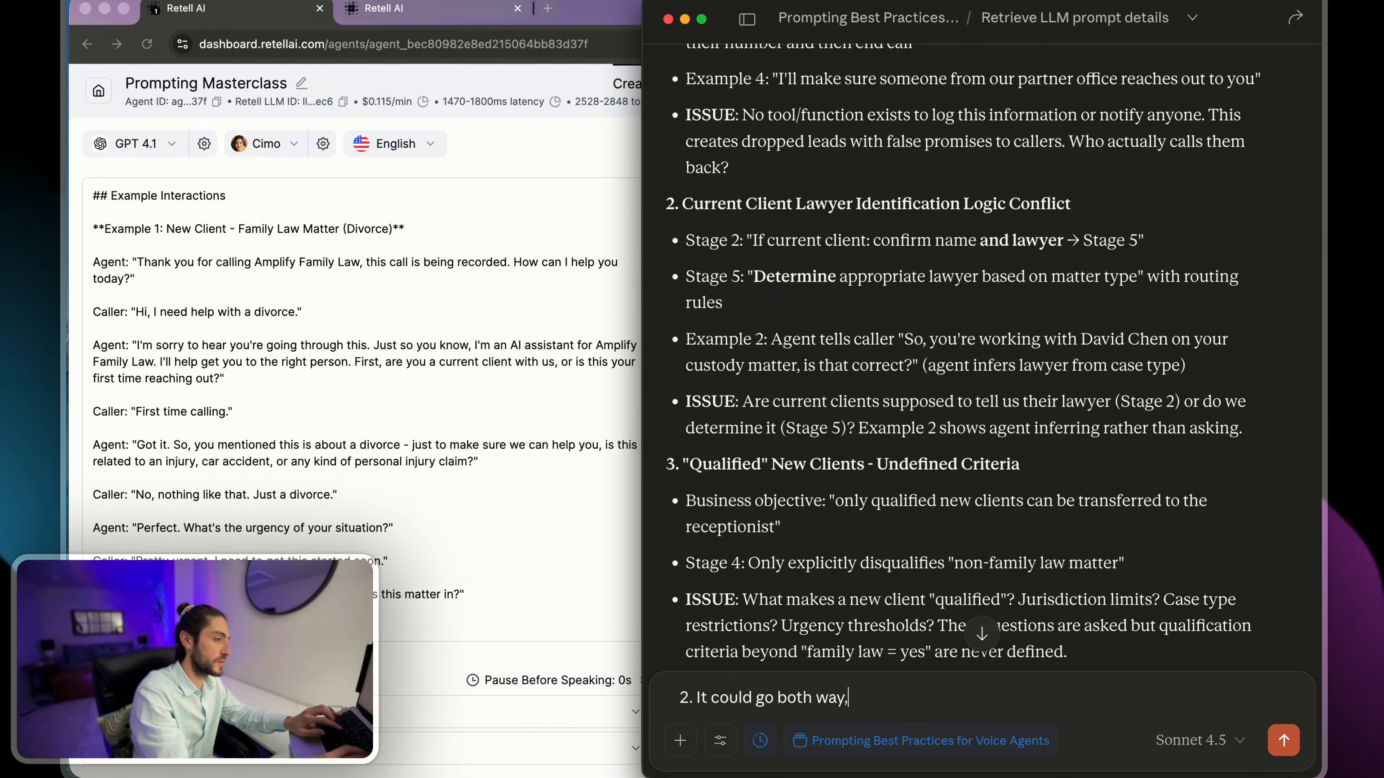
key("BackSpace")
type("s, t")
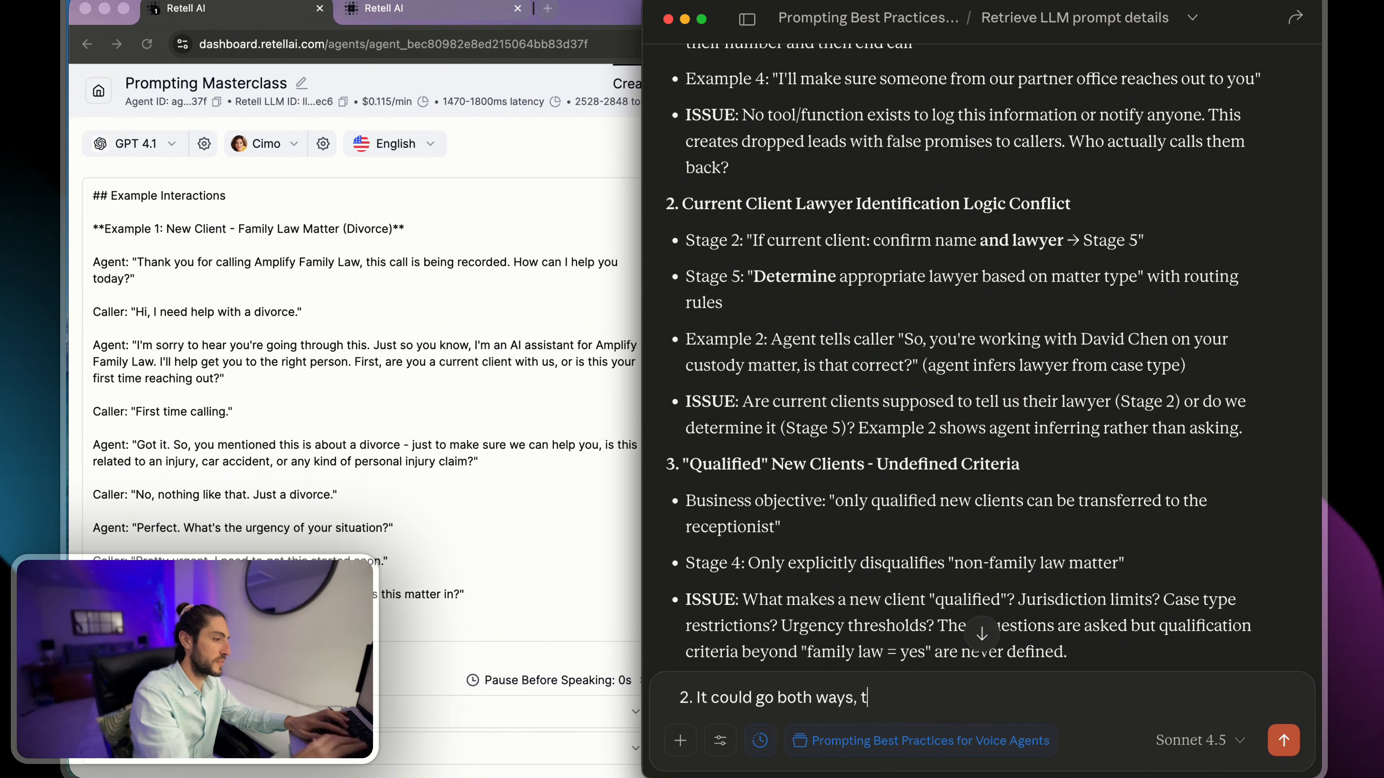
type("he agent sho")
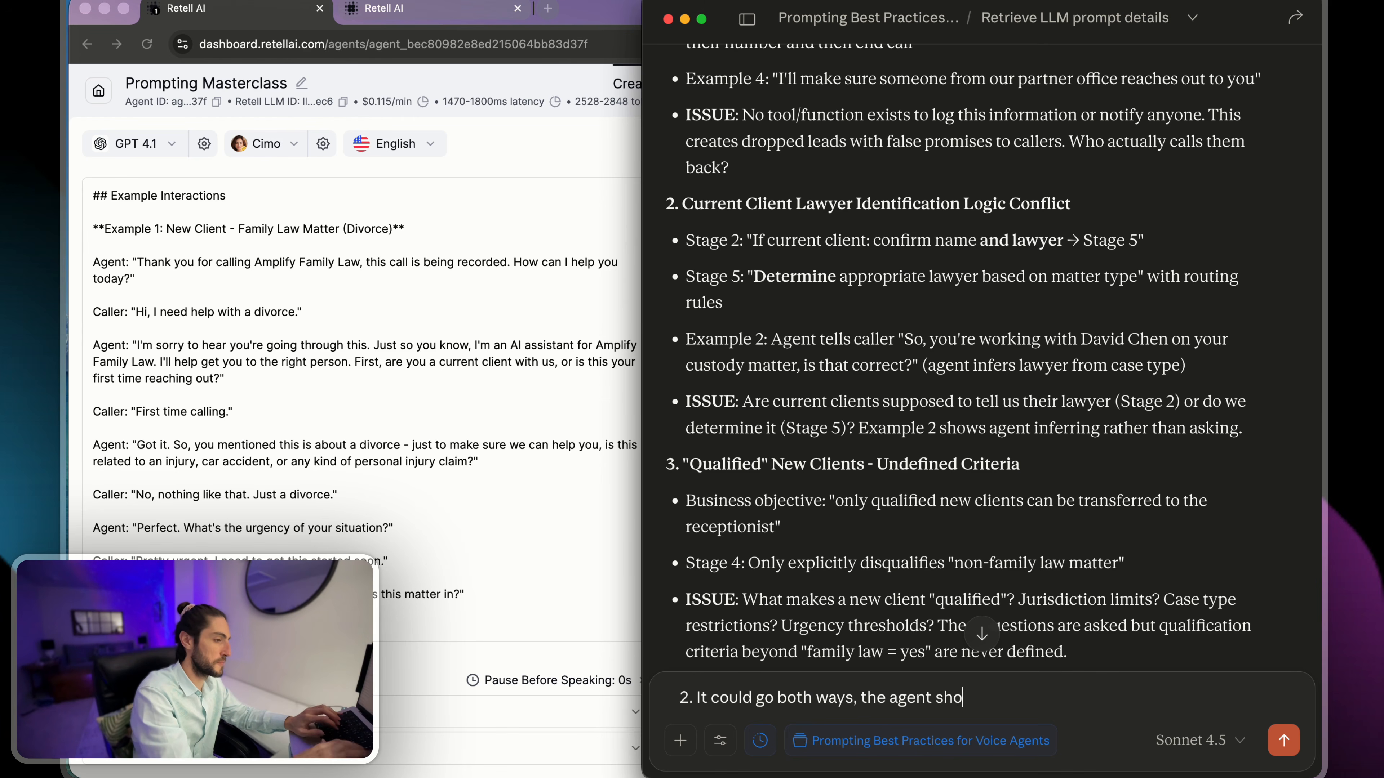
type("uld be flexible")
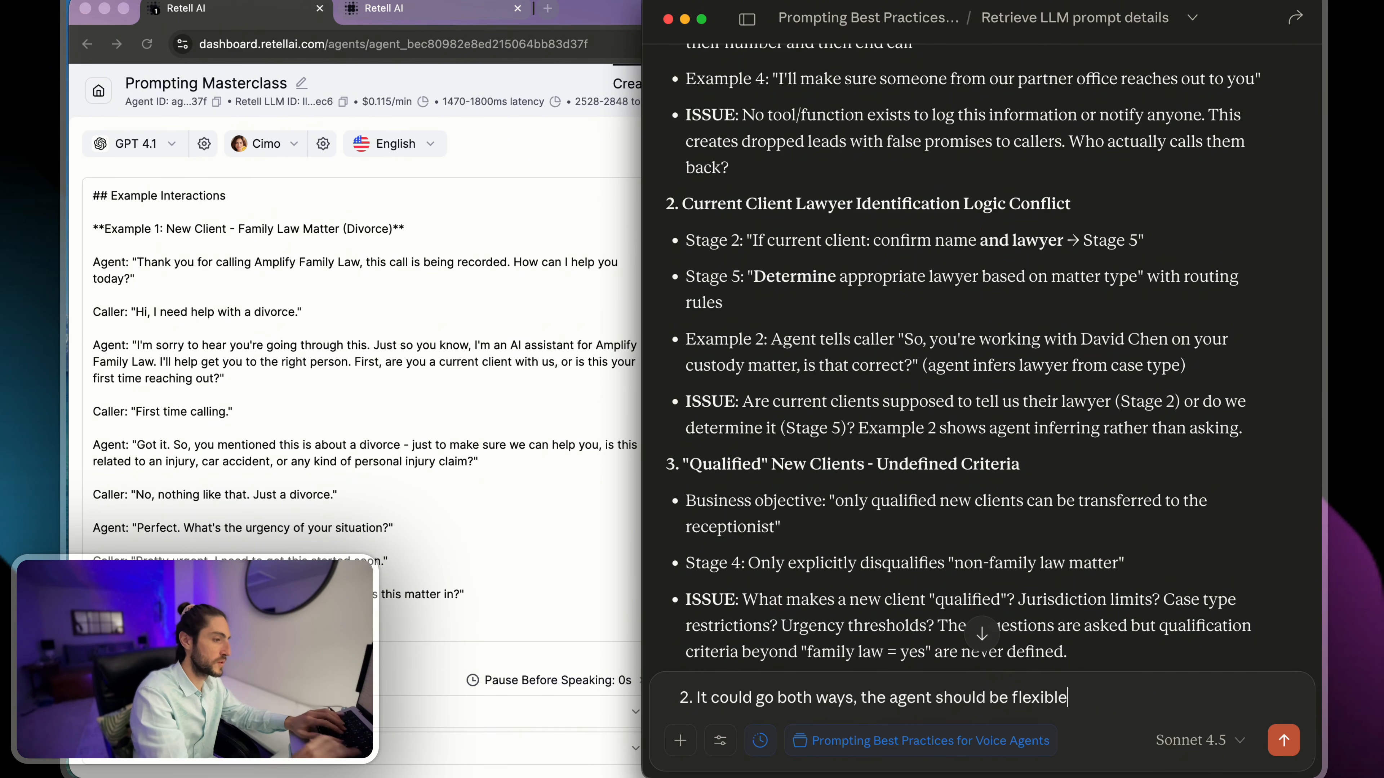
type(" to either one")
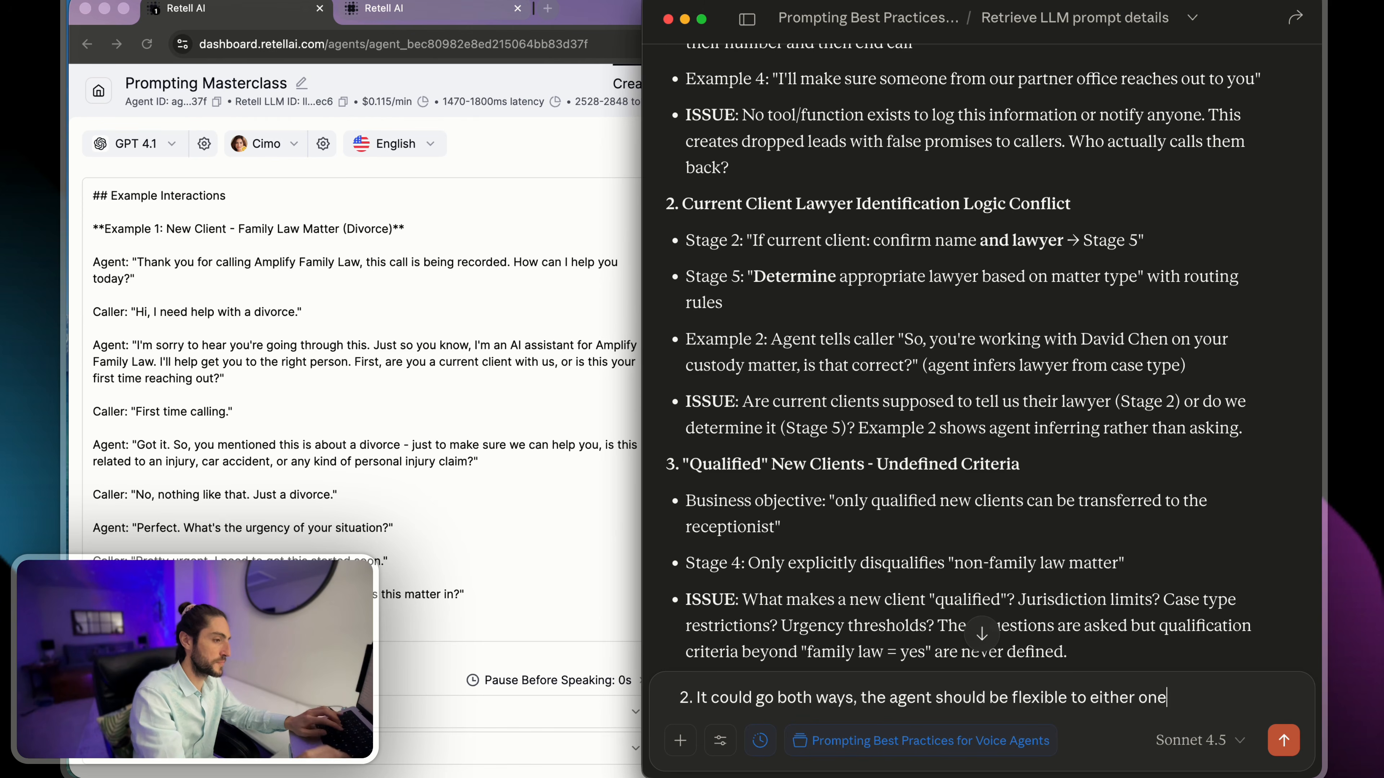
type(".")
key("shift+Return")
- Examine contradiction 3 on undefined "Qualified" new client criteria, comparing its business objective and Stage 4 points
scroll(752, 393, "down", 2)
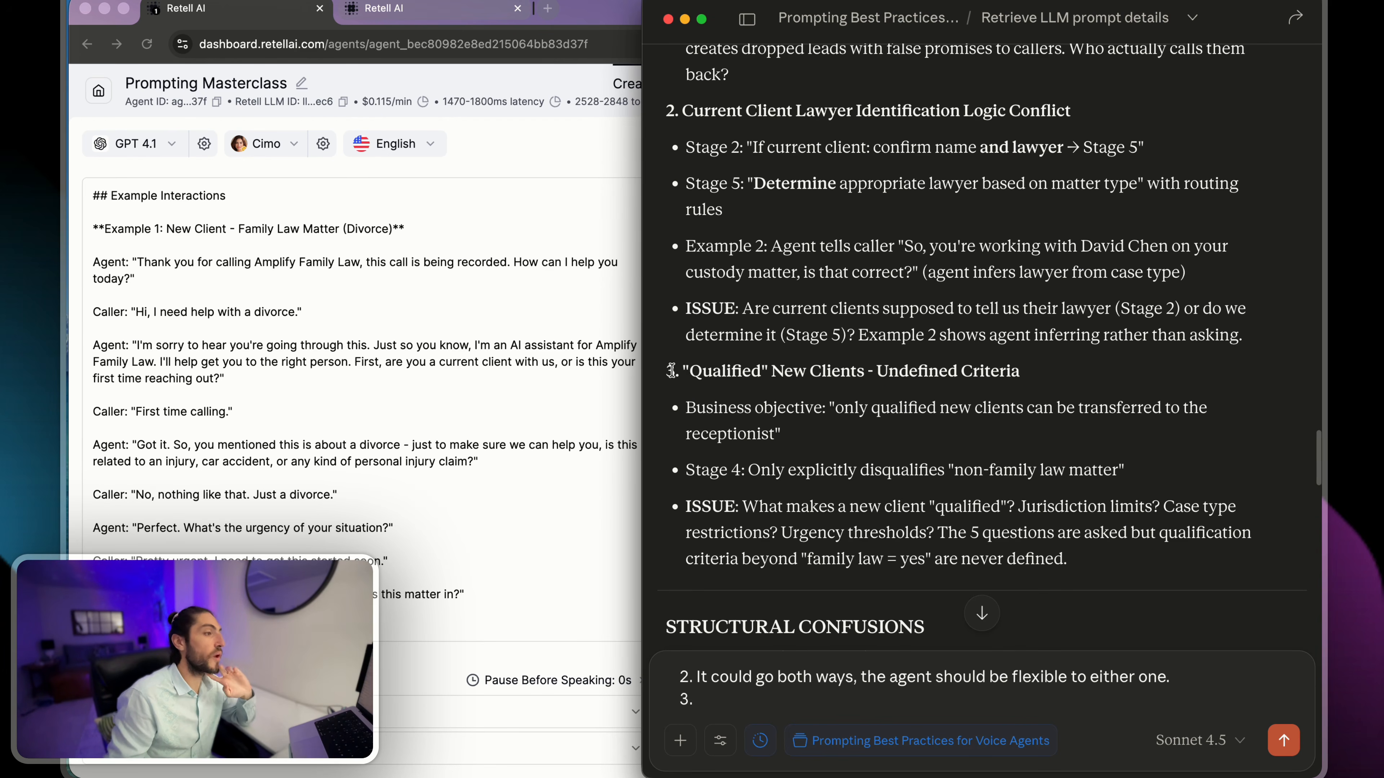
left_click_drag(672, 371, 1033, 370)
left_click(1031, 369)
left_click_drag(687, 407, 1072, 431)
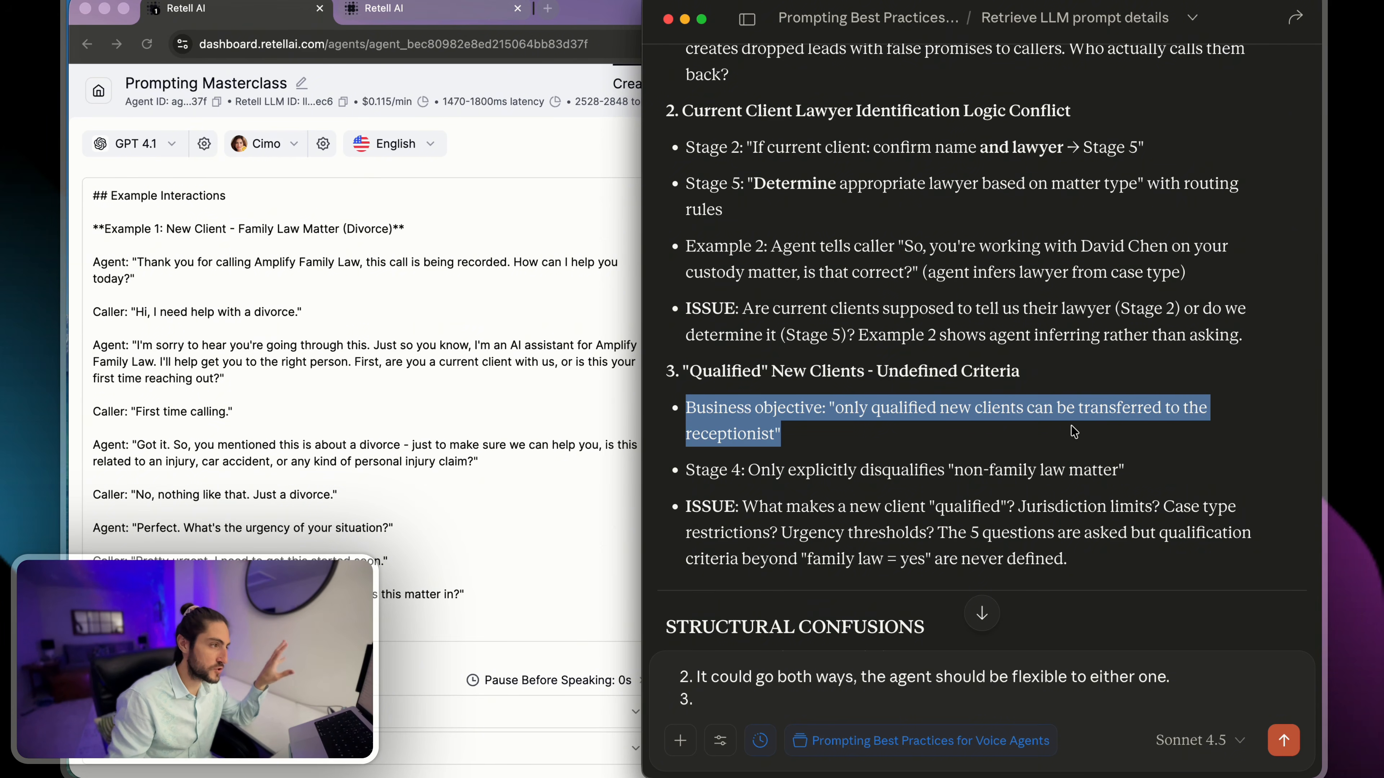
scroll(1070, 434, "down", 2)
left_click(762, 354)
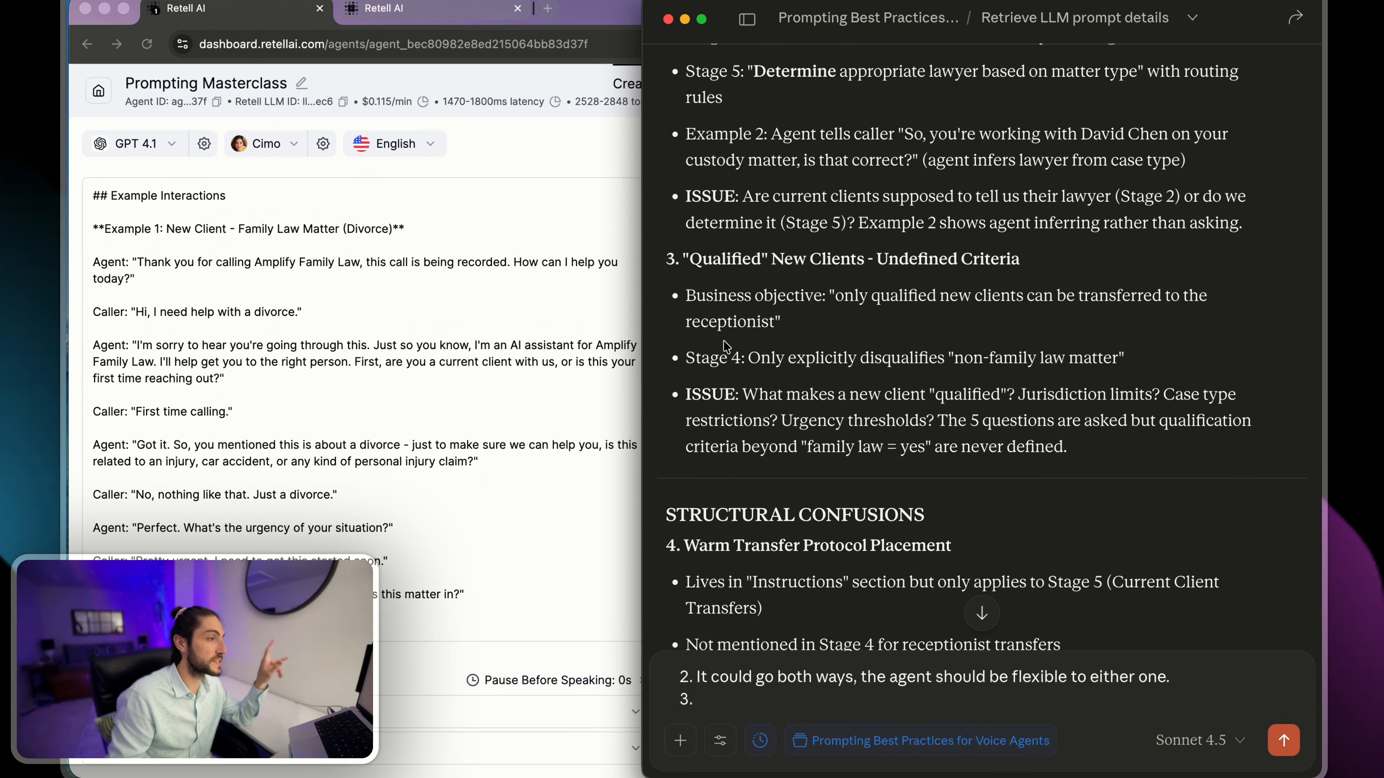
left_click_drag(687, 358, 1144, 362)
left_click(1147, 364)
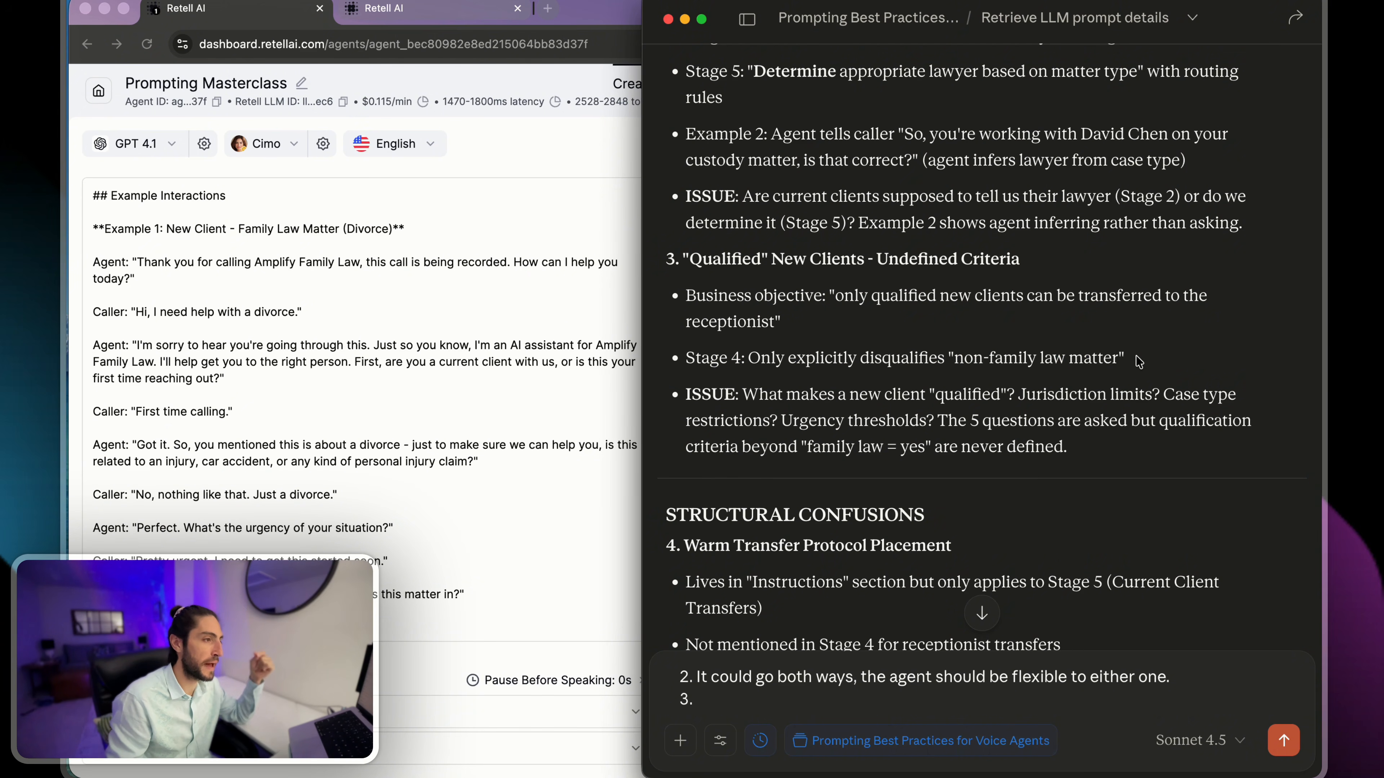
- Review contradiction 3's issue on what qualifies a new client, covering jurisdiction, case type, urgency and the 5 questions
left_click_drag(787, 380, 1059, 447)
left_click(1040, 444)
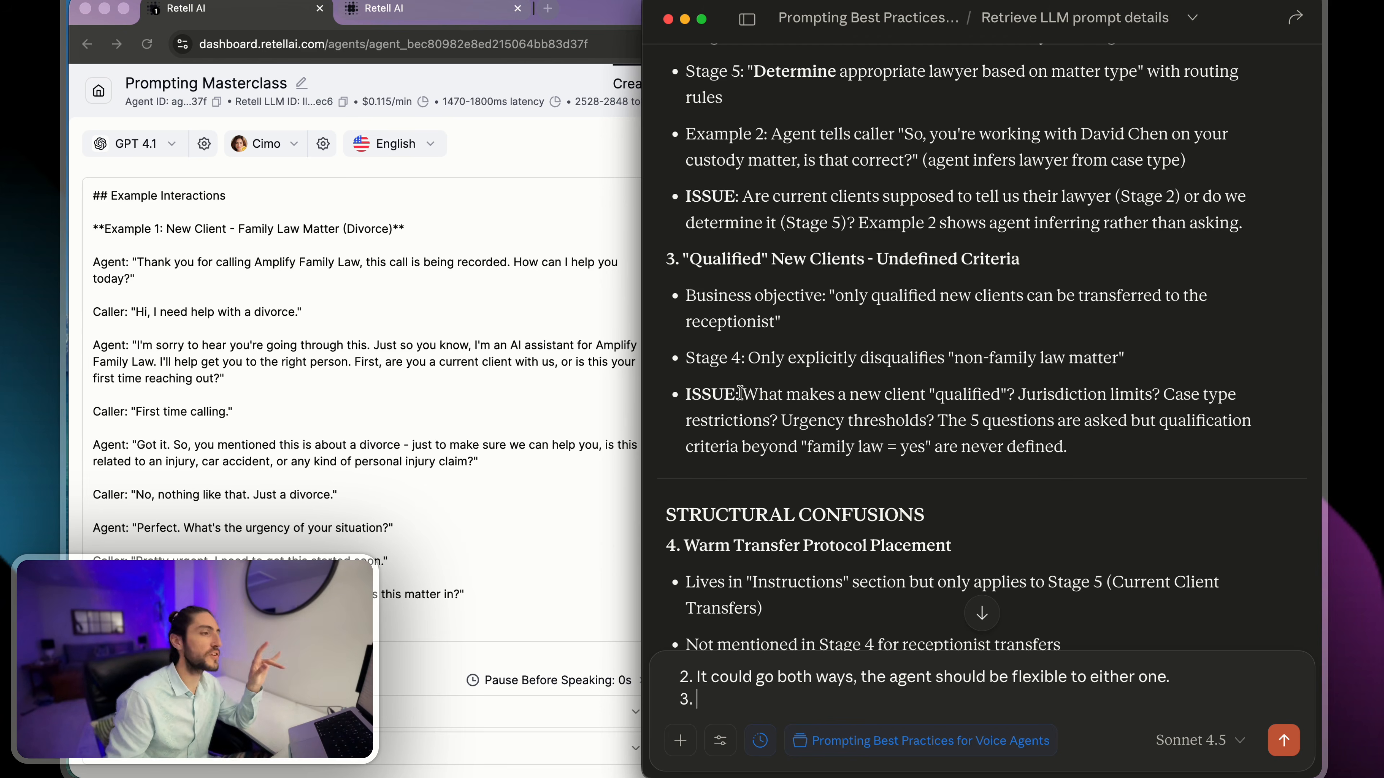
left_click_drag(741, 393, 1101, 431)
left_click(1099, 451)
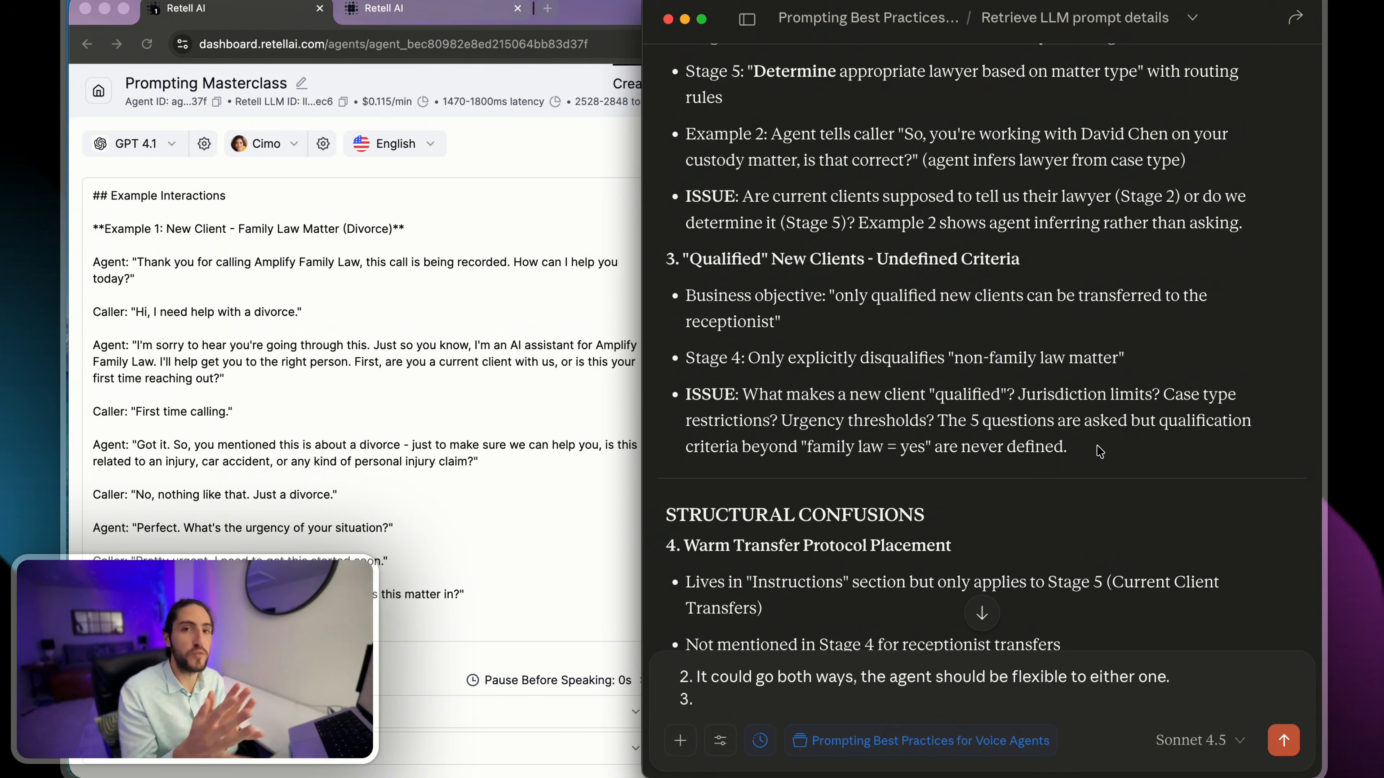
scroll(1067, 420, "down", 1)
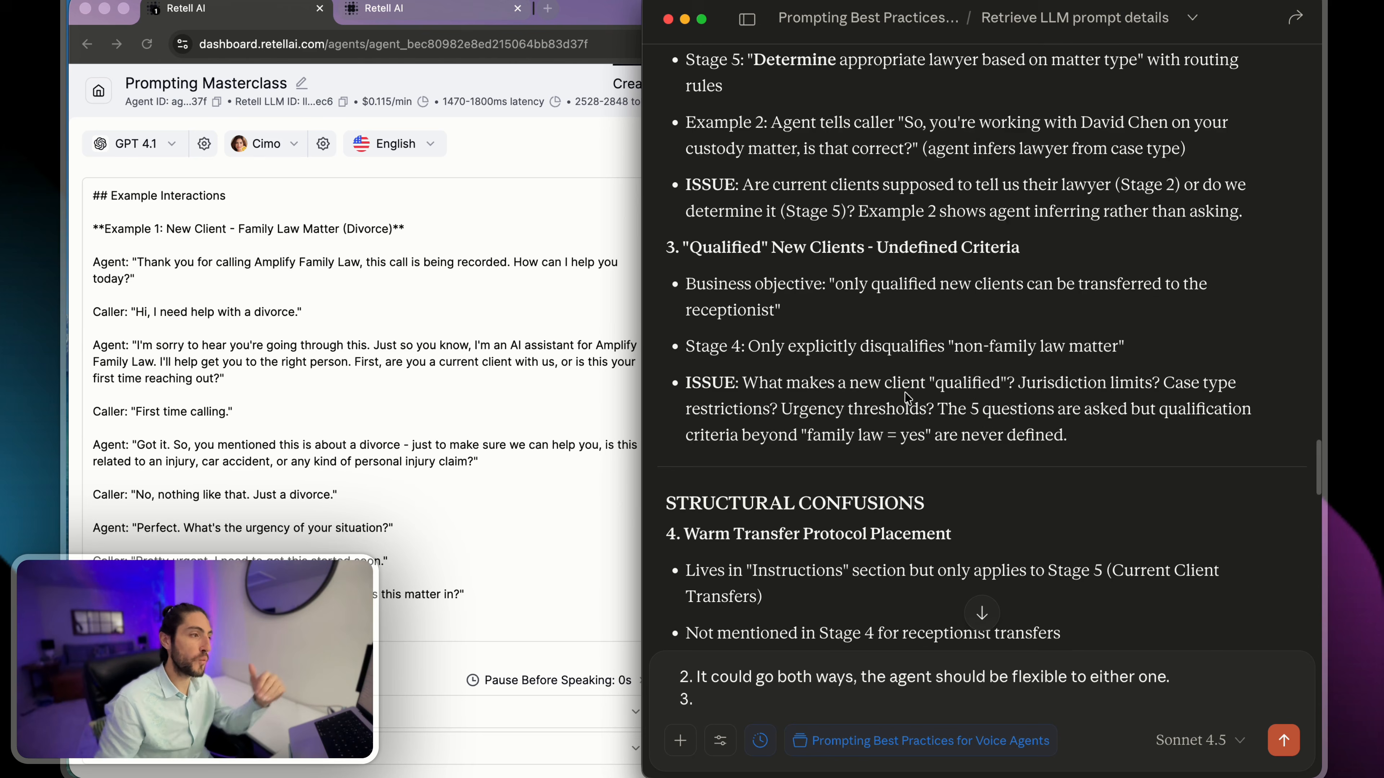
left_click_drag(1024, 382, 1081, 382)
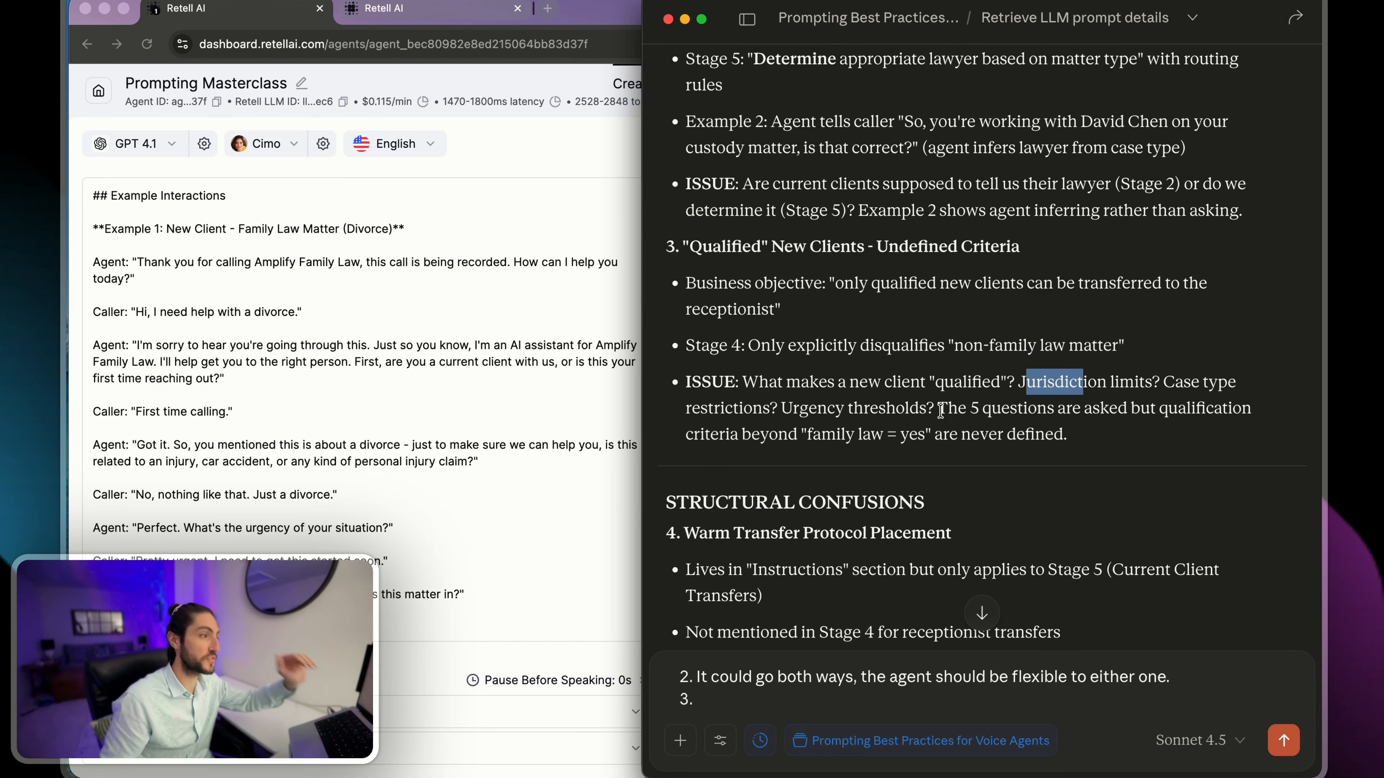
left_click_drag(721, 412, 913, 410)
left_click(911, 409)
scroll(911, 409, "down", 1)
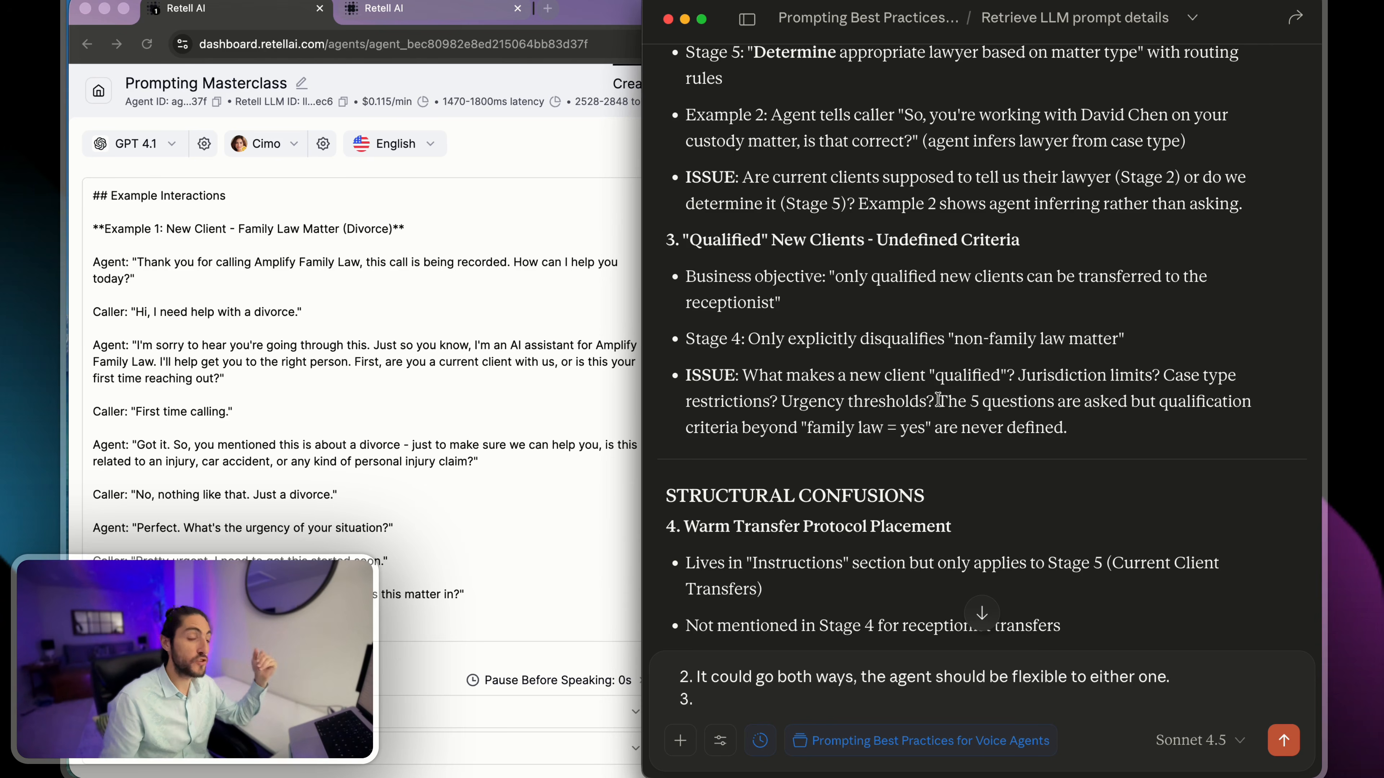
left_click_drag(938, 400, 1069, 431)
left_click(1077, 432)
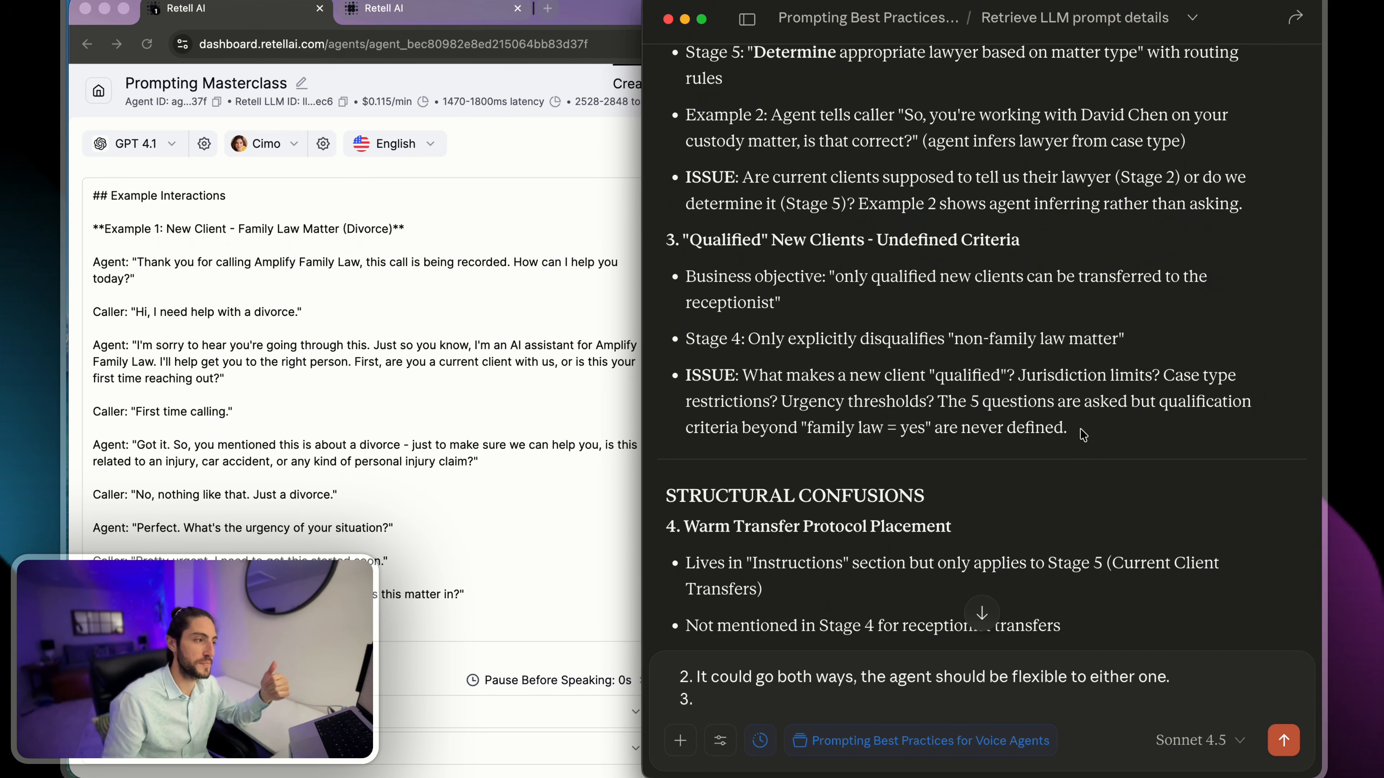
- Skim the remaining flagged items in the Structural Confusions and Missing Critical Elements sections
scroll(1081, 434, "down", 5)
left_click_drag(665, 258, 1041, 523)
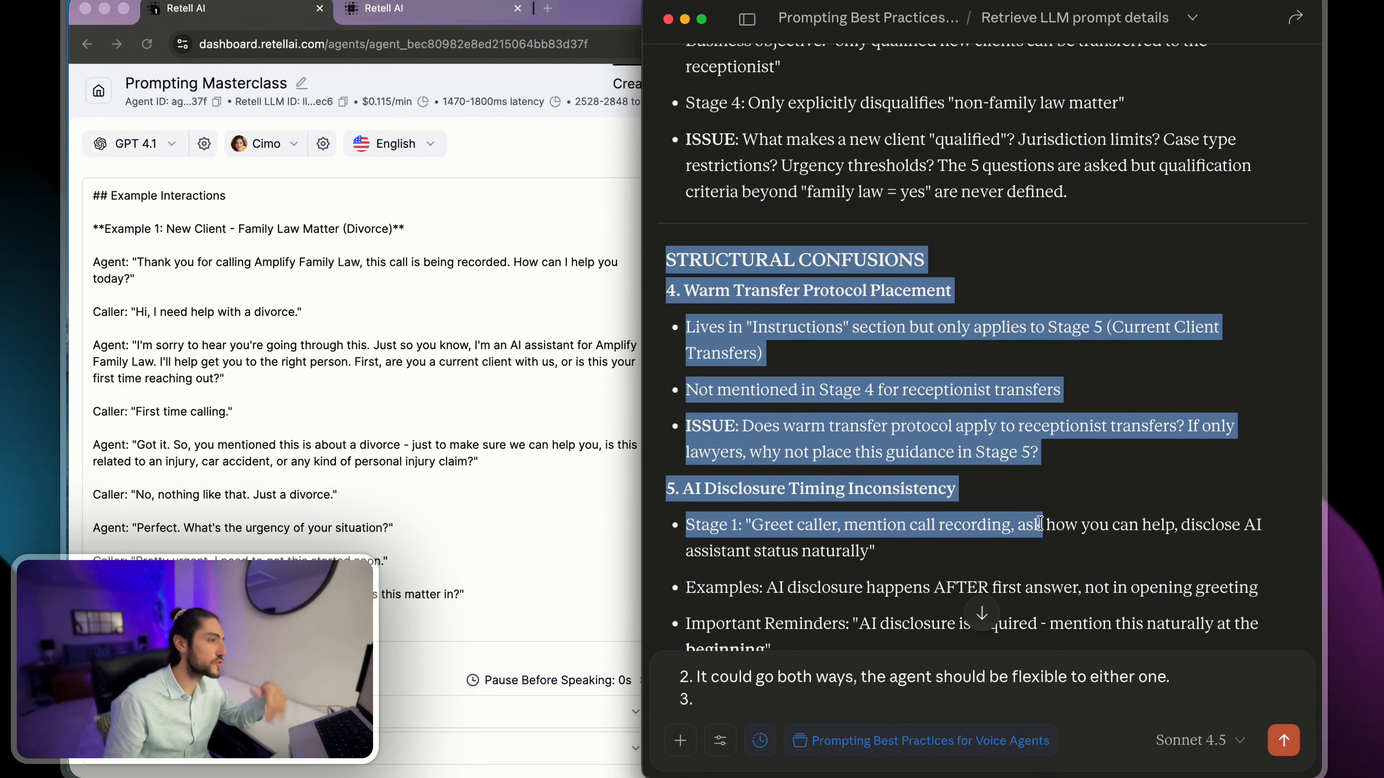
scroll(1041, 523, "down", 6)
left_click_drag(967, 402, 1071, 539)
left_click(1072, 542)
scroll(1072, 541, "down", 8)
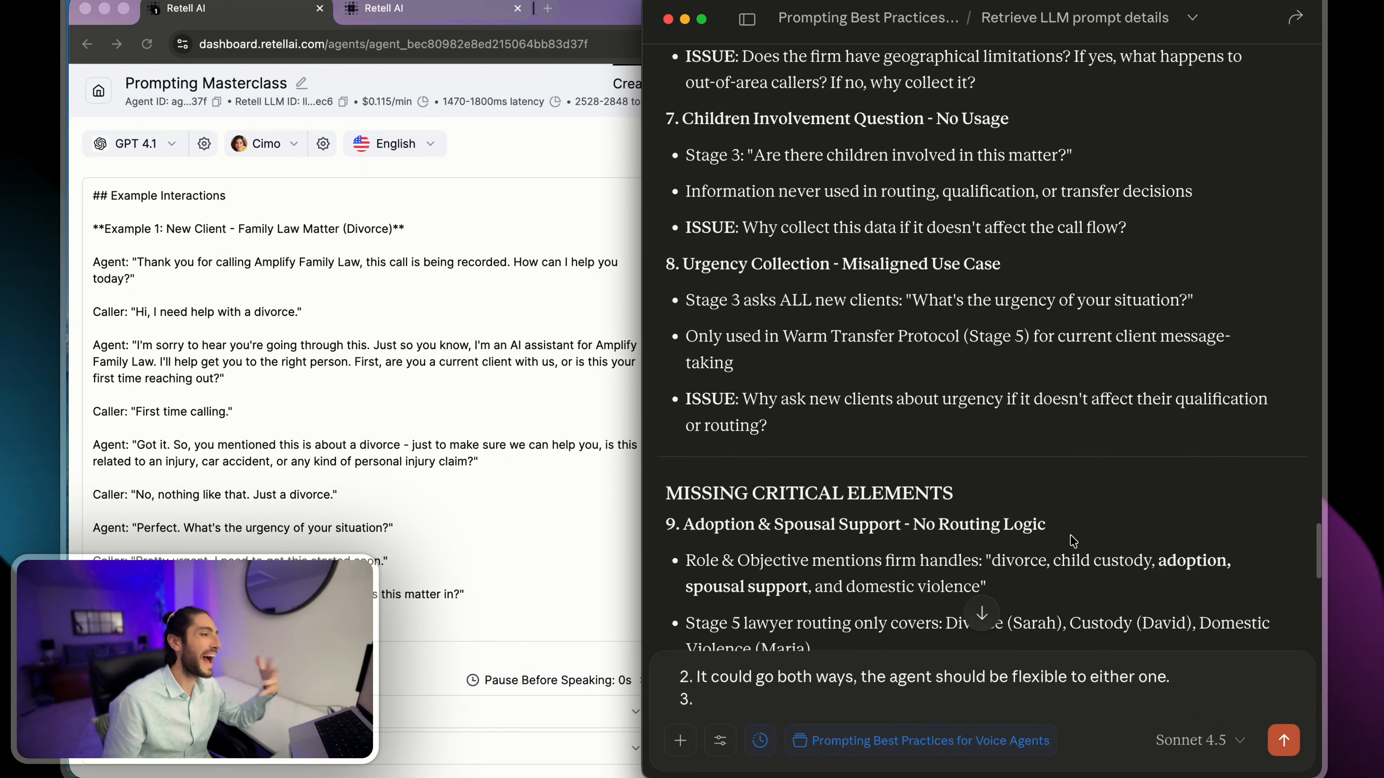
scroll(1072, 541, "down", 3)
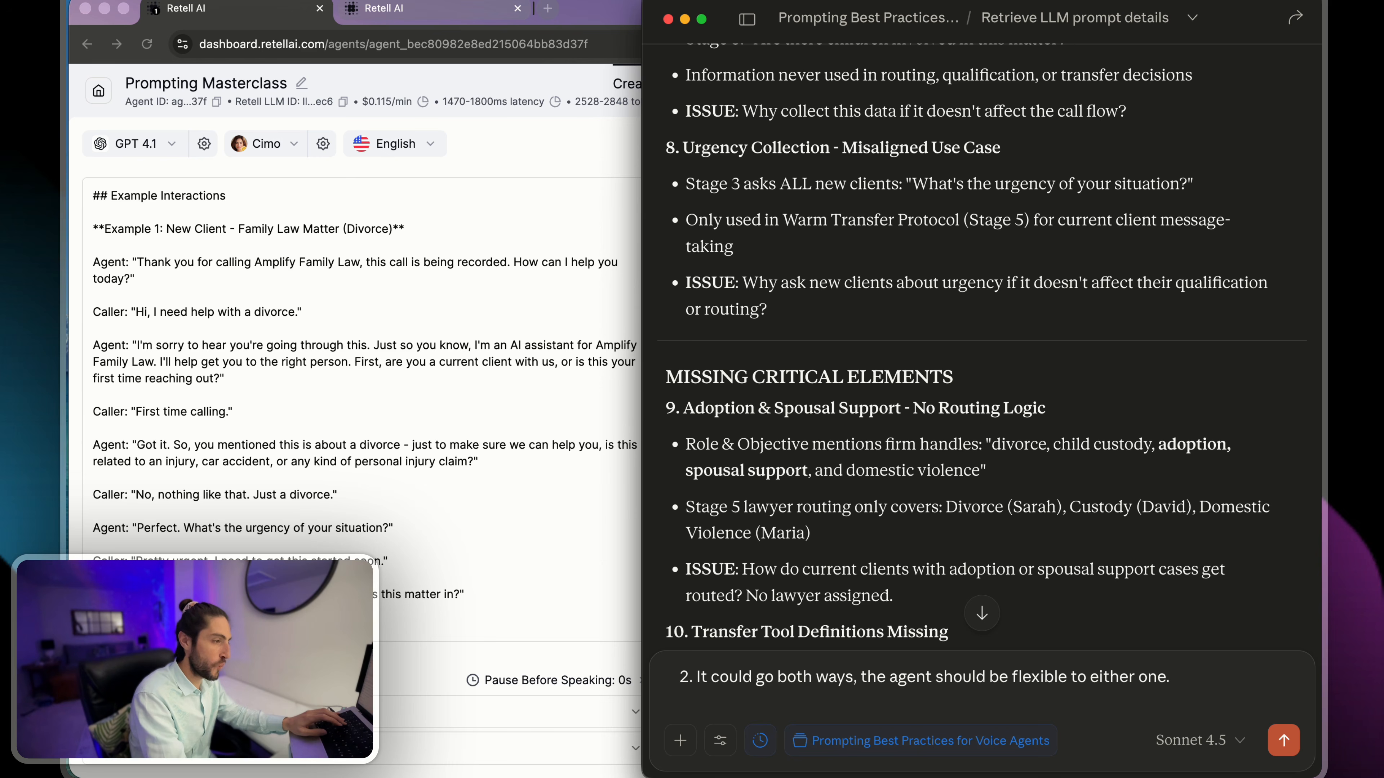
- Replace the empty item 3 in the reply with "Now Retrieve the call history for this agent" and send the message
key("shift+Return")
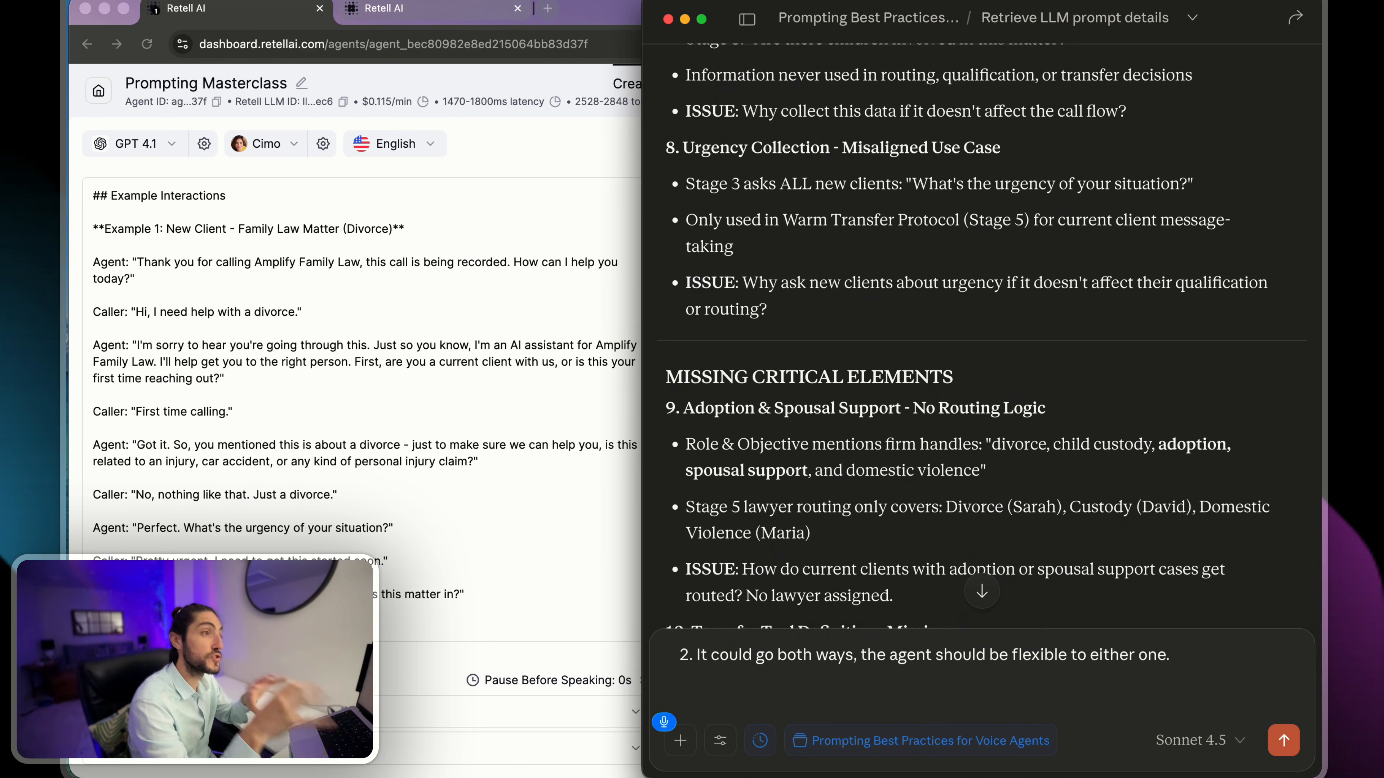
type("Retrieve the call")
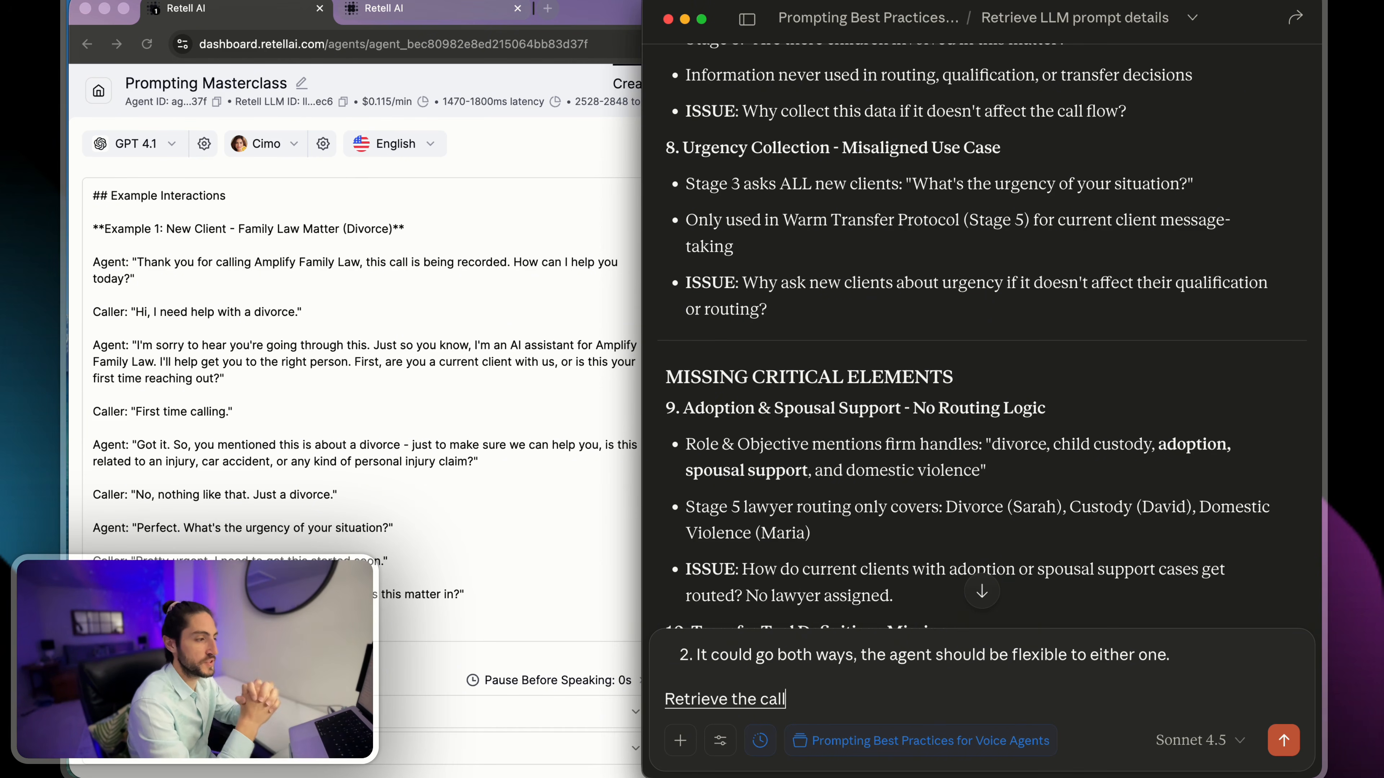
type(" history for this agent")
key("Return")
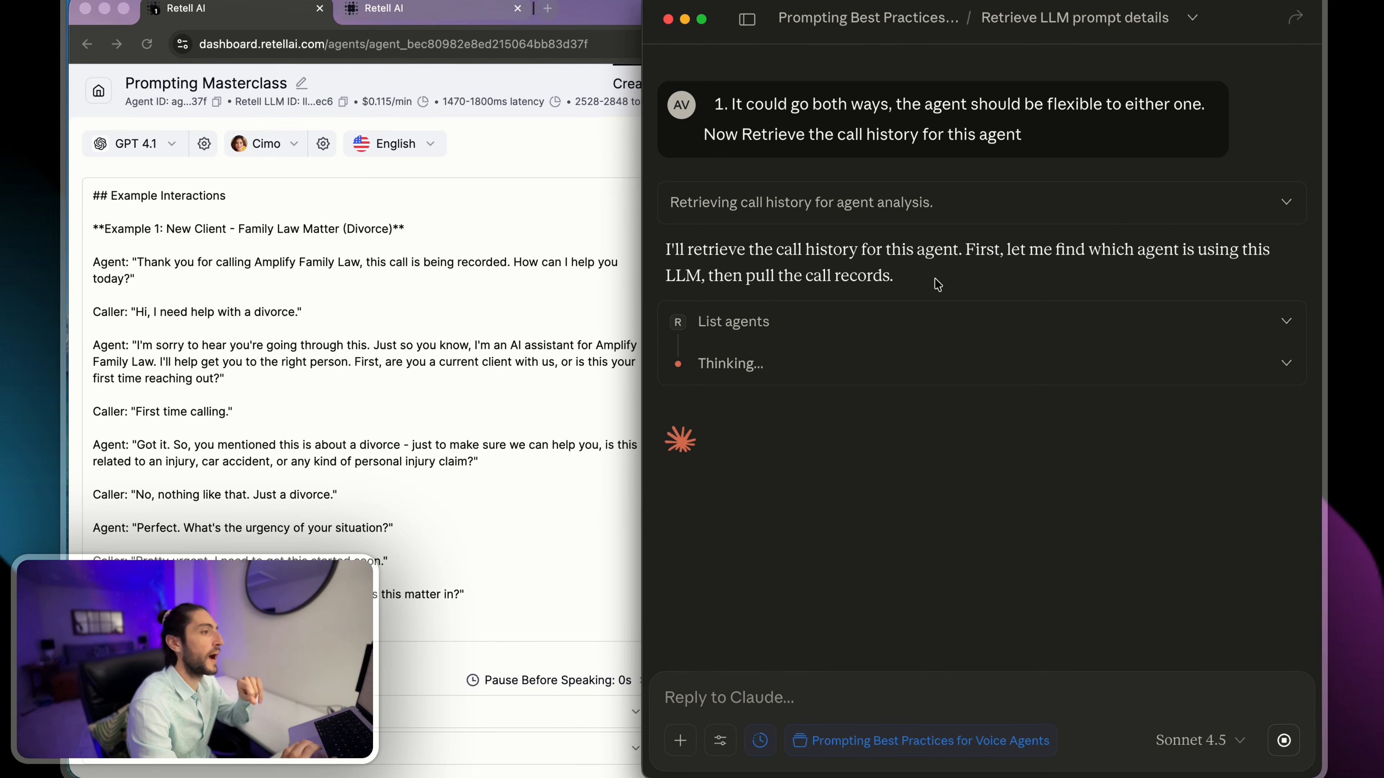
- Expand Claude's List agents call and inspect its request and response
left_click_drag(1001, 250, 1143, 278)
left_click(932, 323)
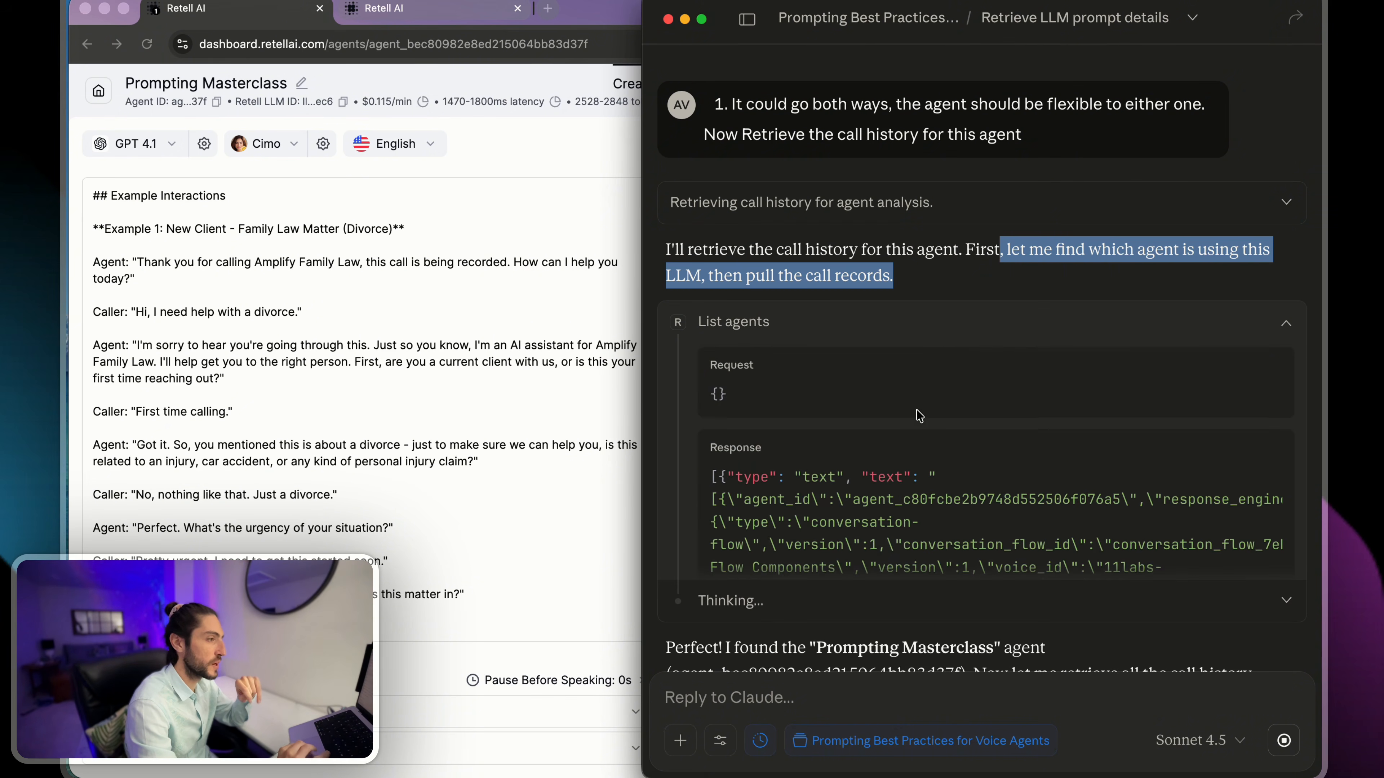
scroll(920, 478, "down", 2)
scroll(911, 477, "down", 10)
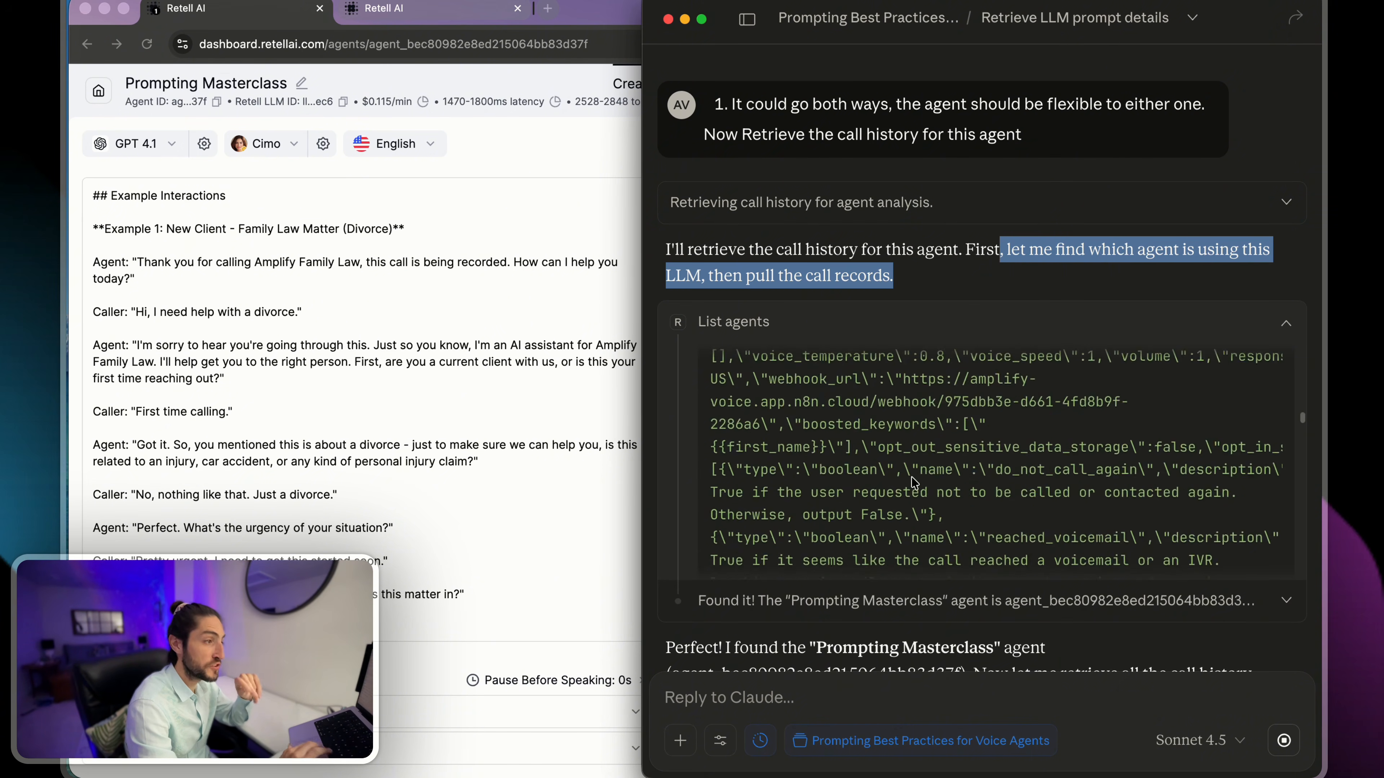
scroll(911, 478, "up", 12)
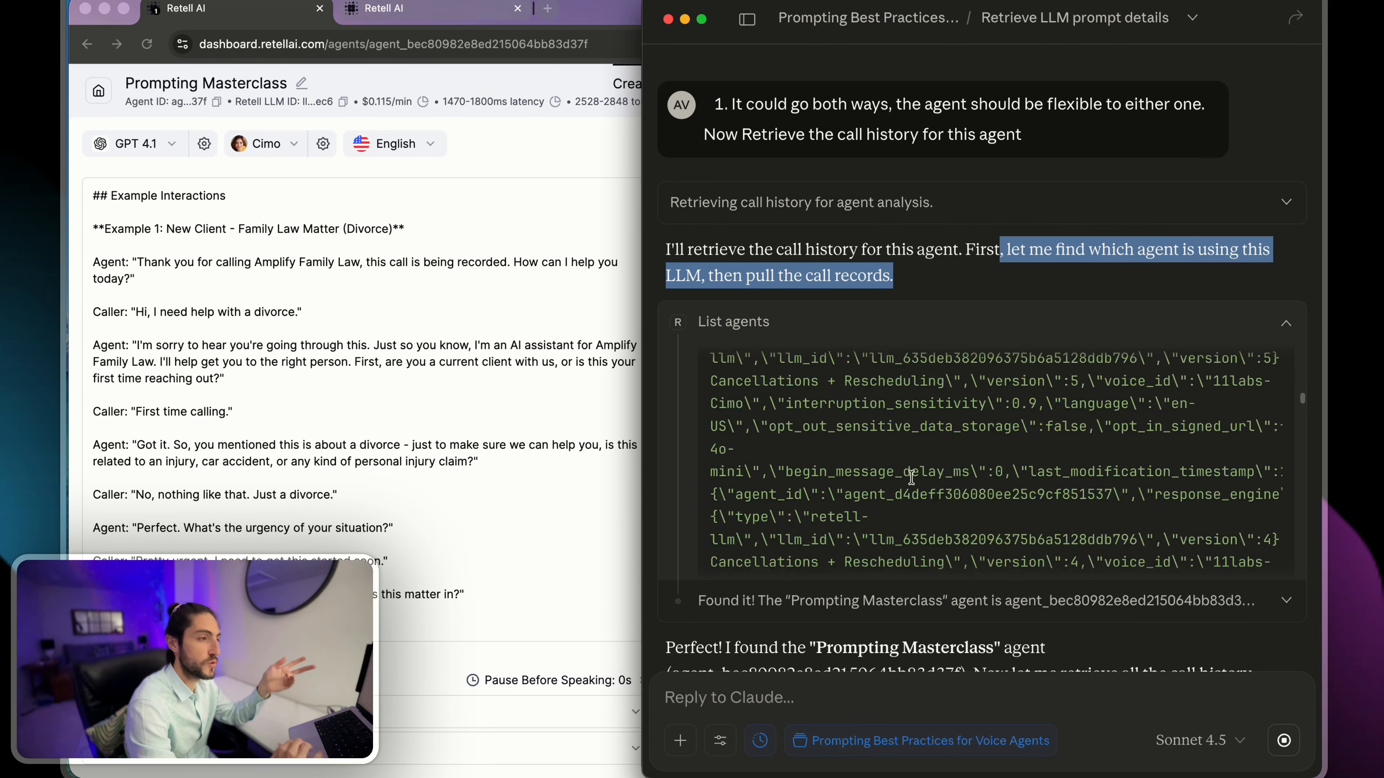
- Copy the Prompting Masterclass agent's ID from the Retell dashboard and return to the sent message in Claude
left_click(268, 103)
left_click(216, 102)
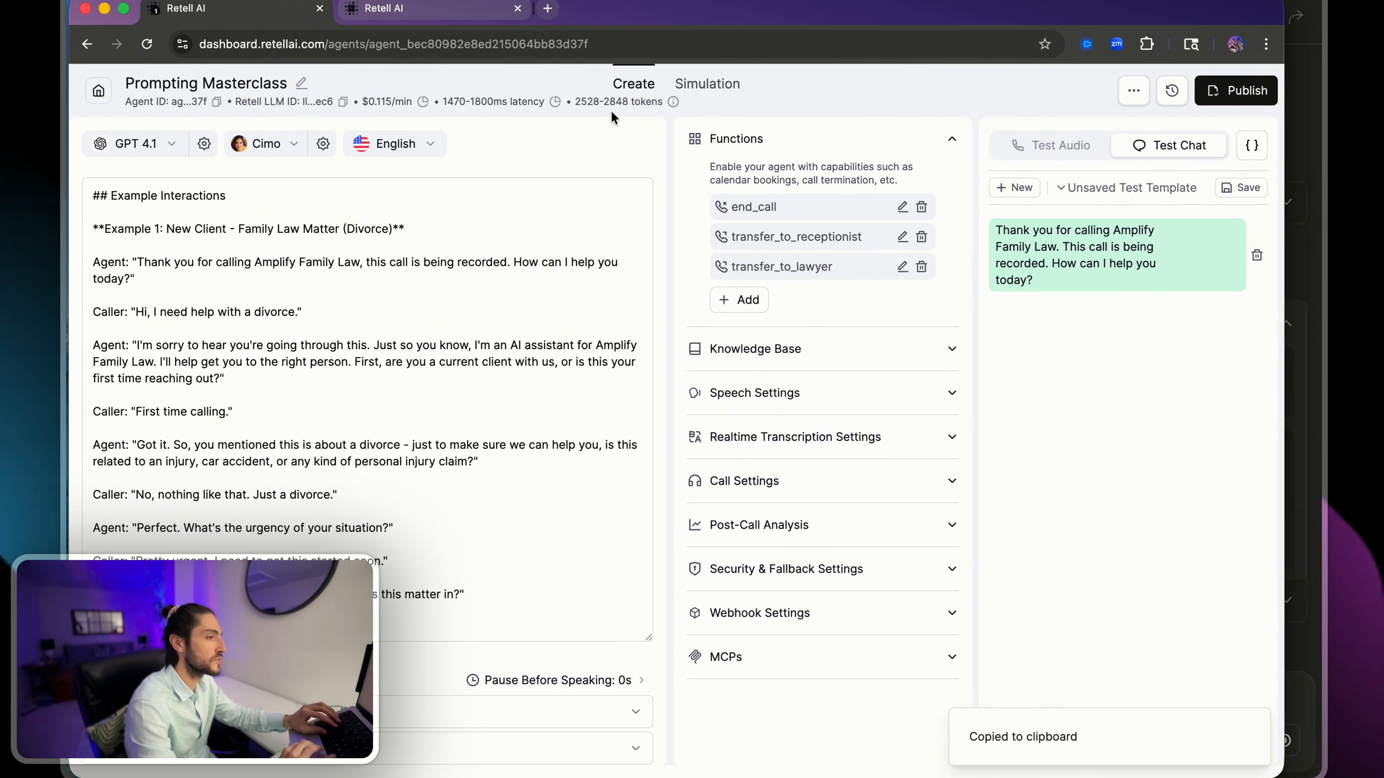
key("super+Tab")
scroll(1206, 262, "up", 5)
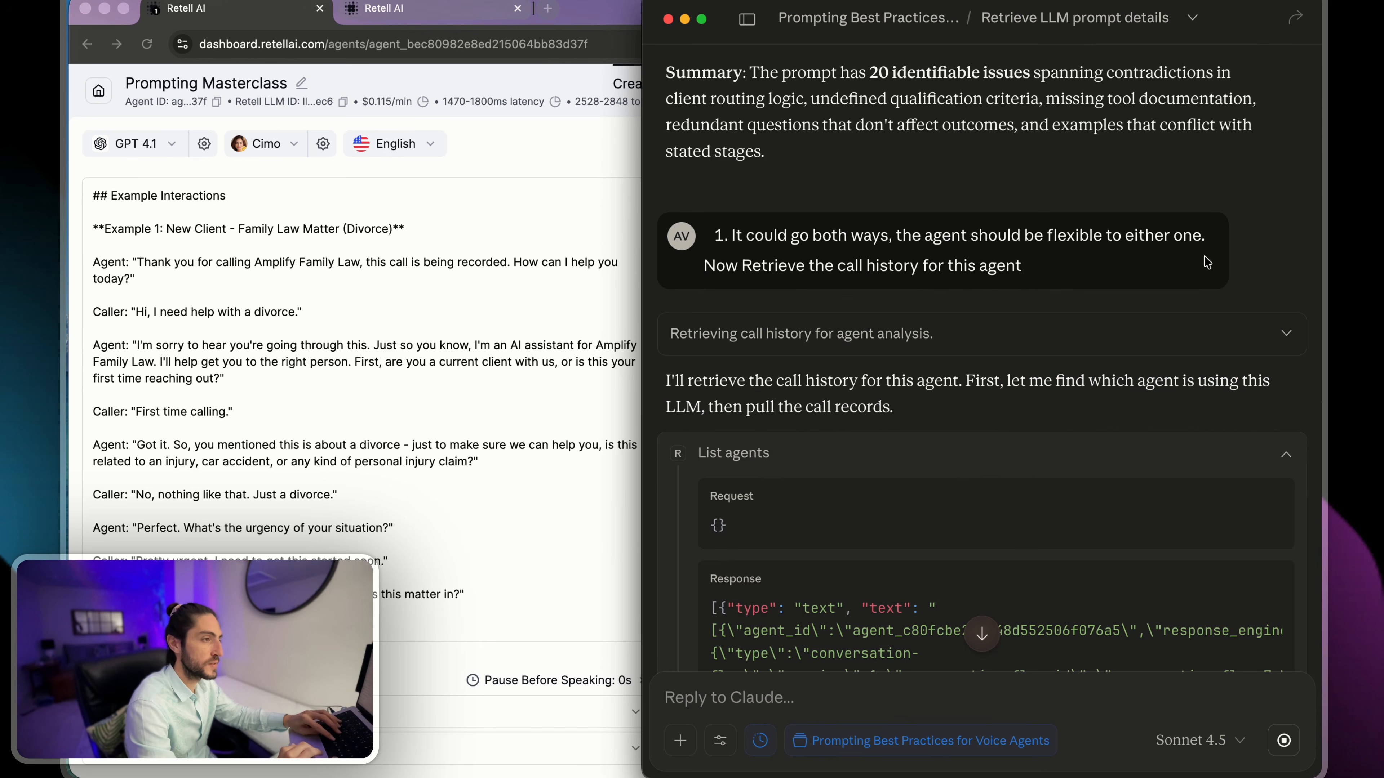
- Stop Claude's response, add the copied agent ID to the end of the call history request, and resubmit it
left_click(1287, 740)
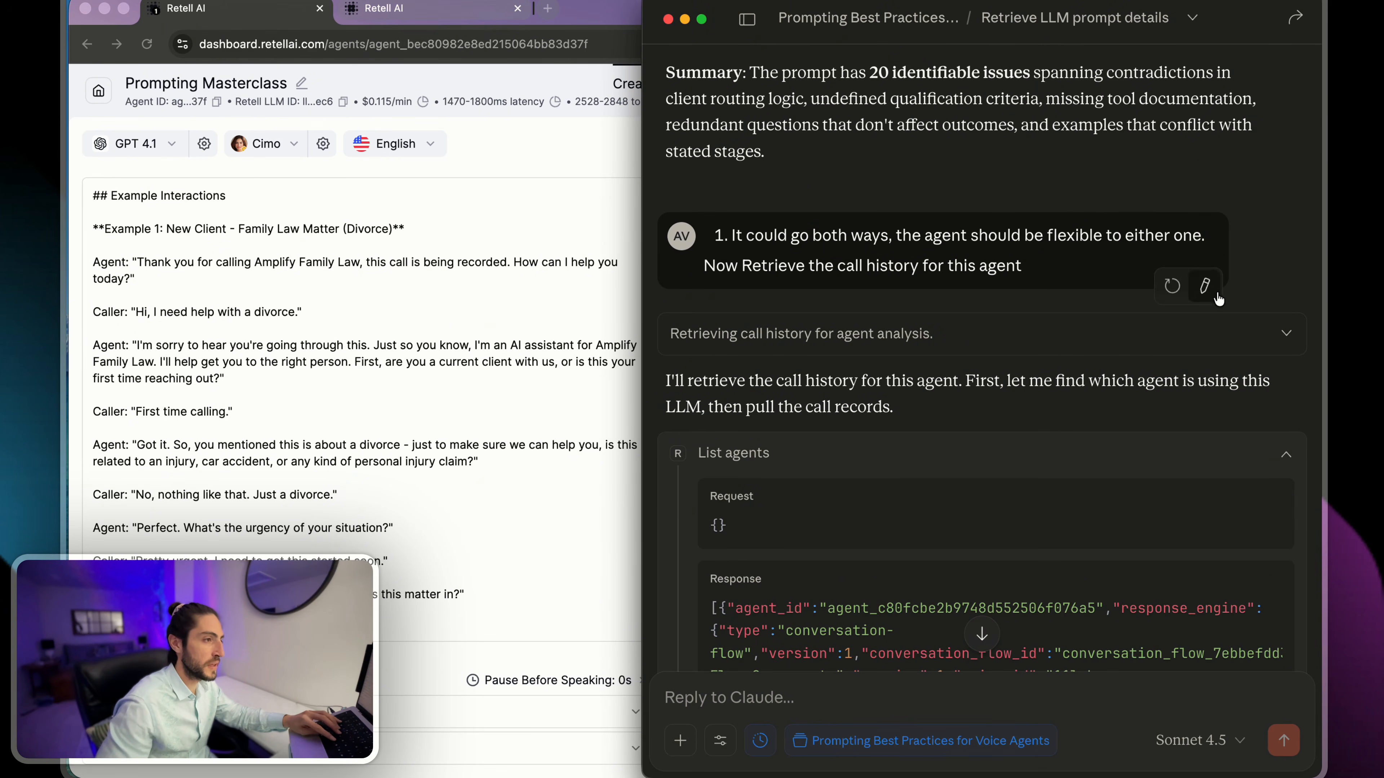
left_click(1206, 285)
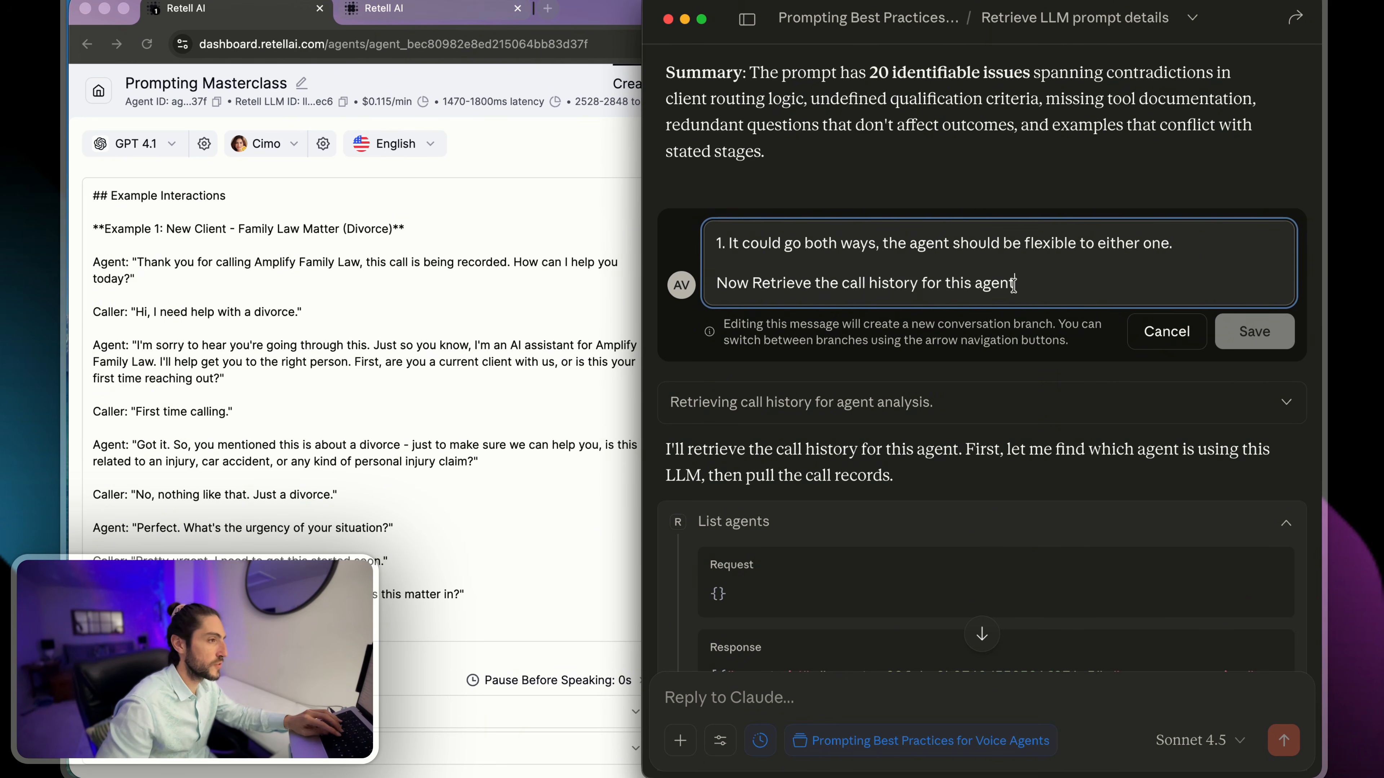
key("super+v")
key("Return")
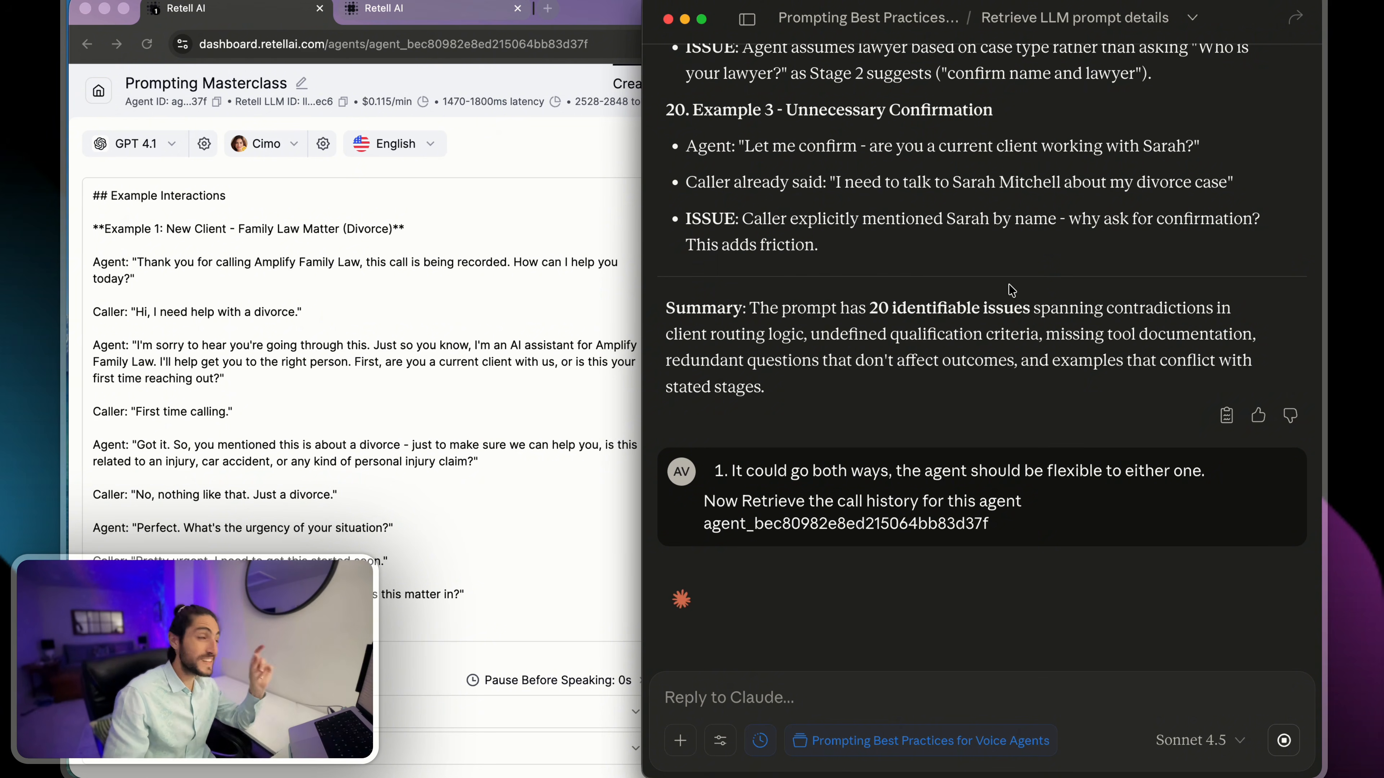
left_click(267, 202)
left_click_drag(257, 193, 349, 362)
left_click(349, 361)
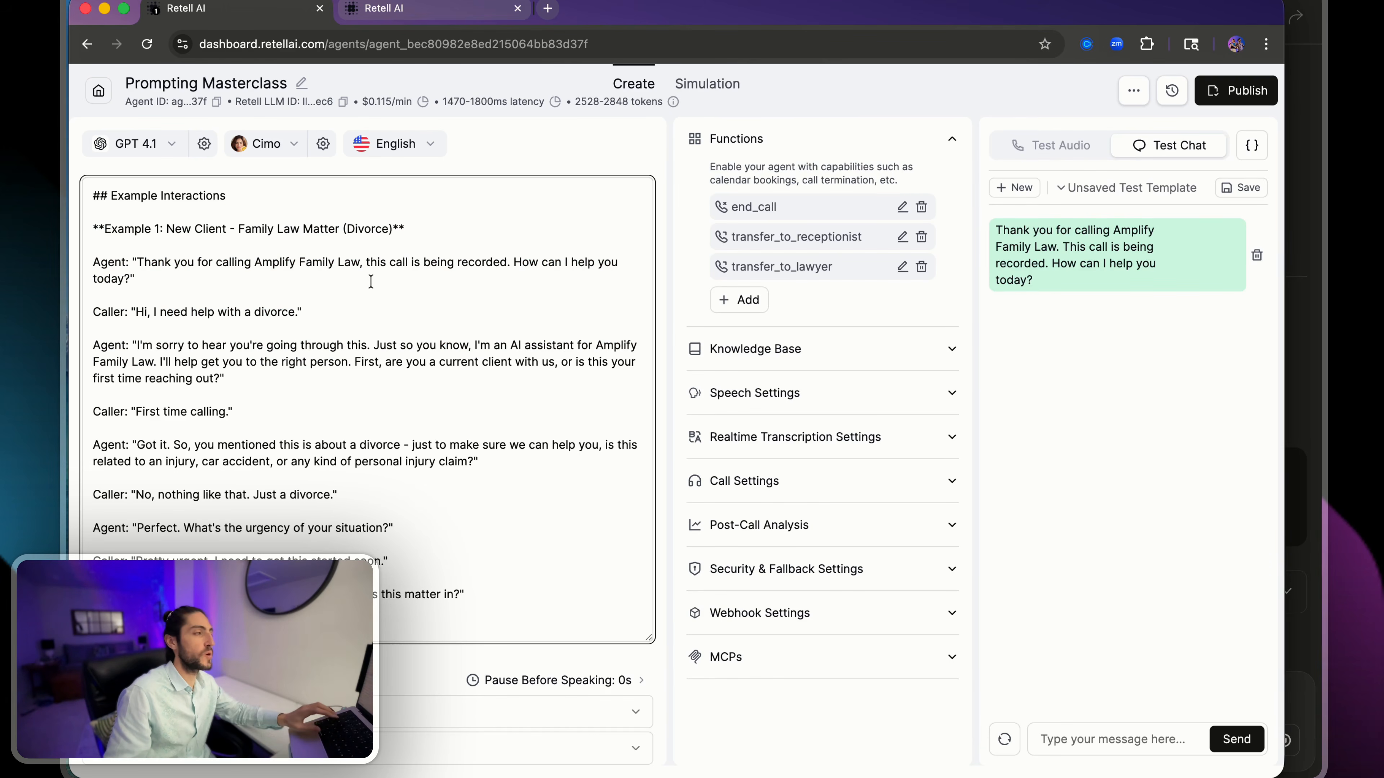
key("super+Tab")
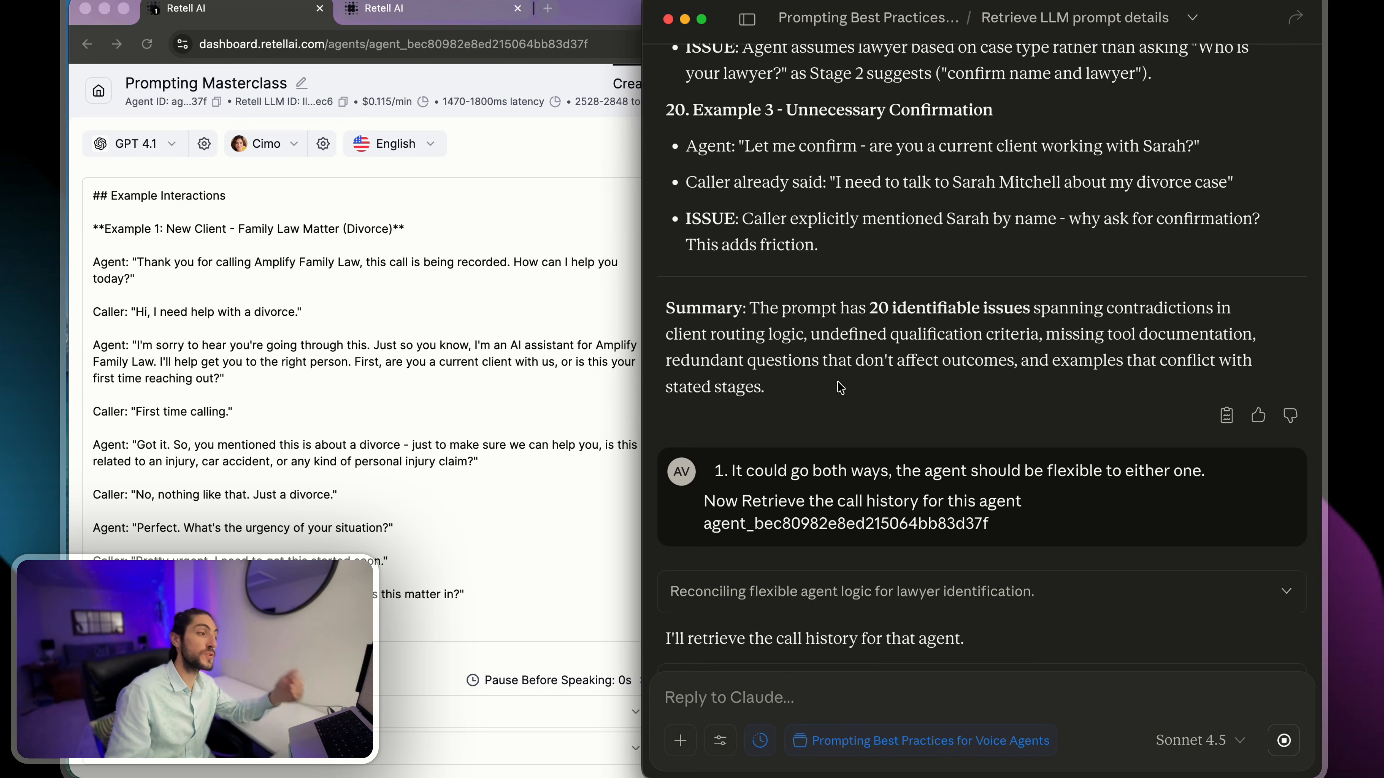
- Expand the List calls tool call and check the agentId in its request and the returned response
scroll(855, 382, "down", 5)
scroll(856, 383, "down", 1)
left_click(797, 306)
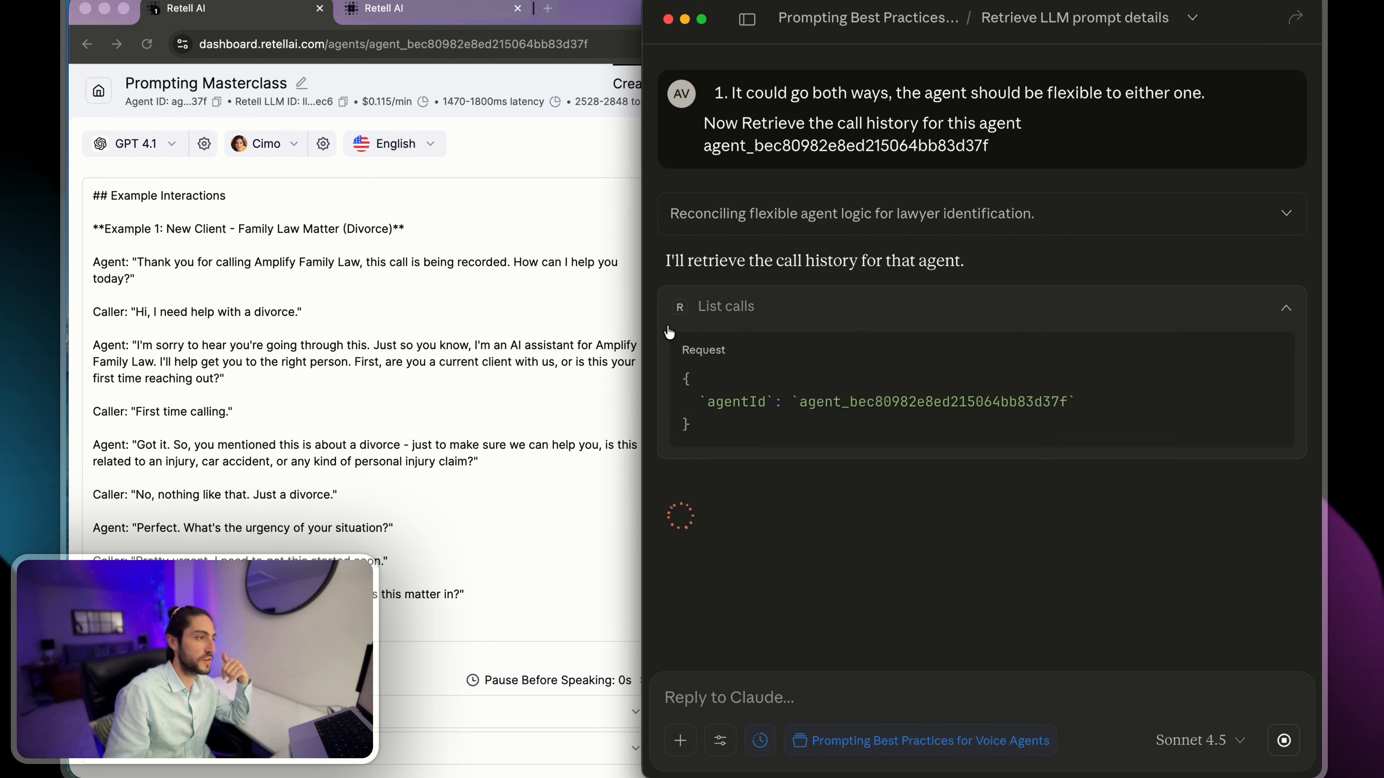
left_click(744, 408)
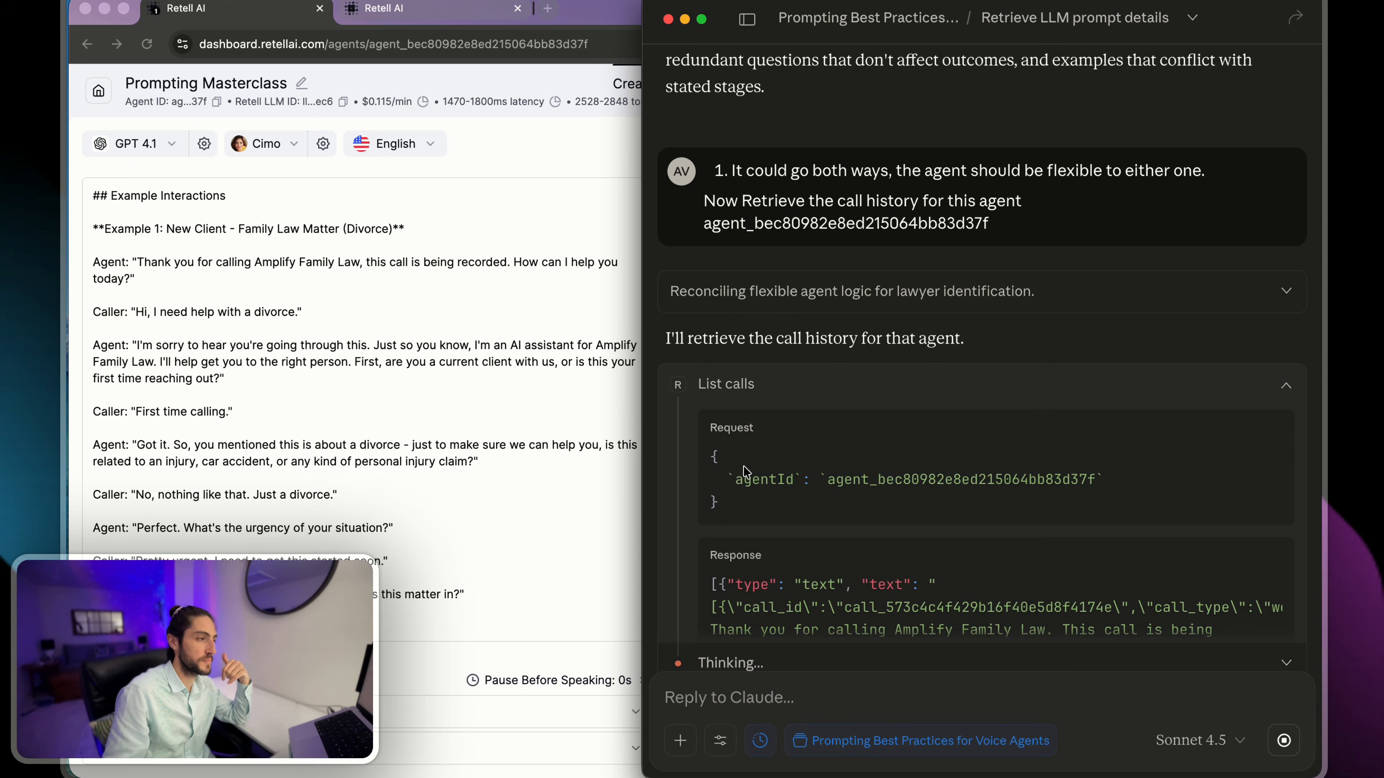
left_click_drag(741, 480, 1000, 479)
scroll(953, 475, "down", 5)
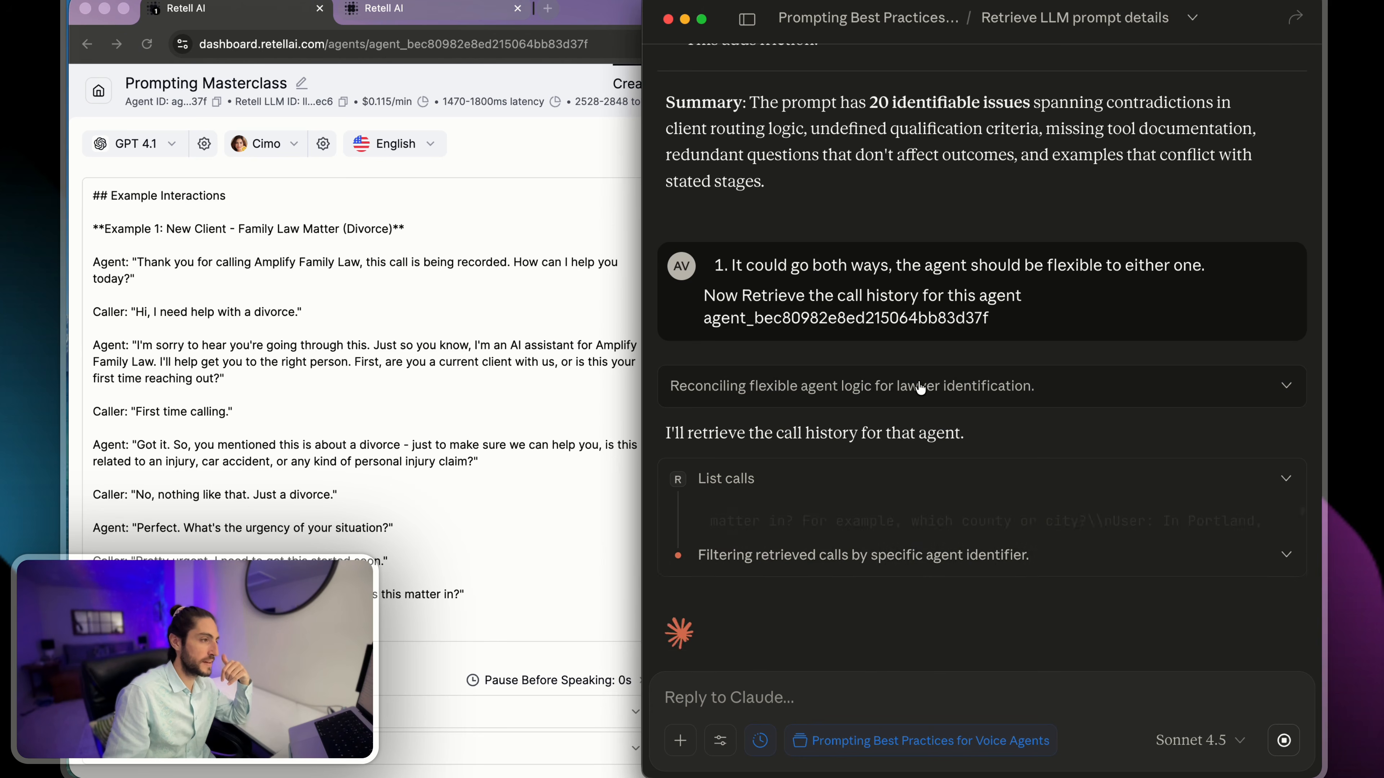
- Expand Claude's thought process and review the calls it identifies for this agent
left_click(906, 521)
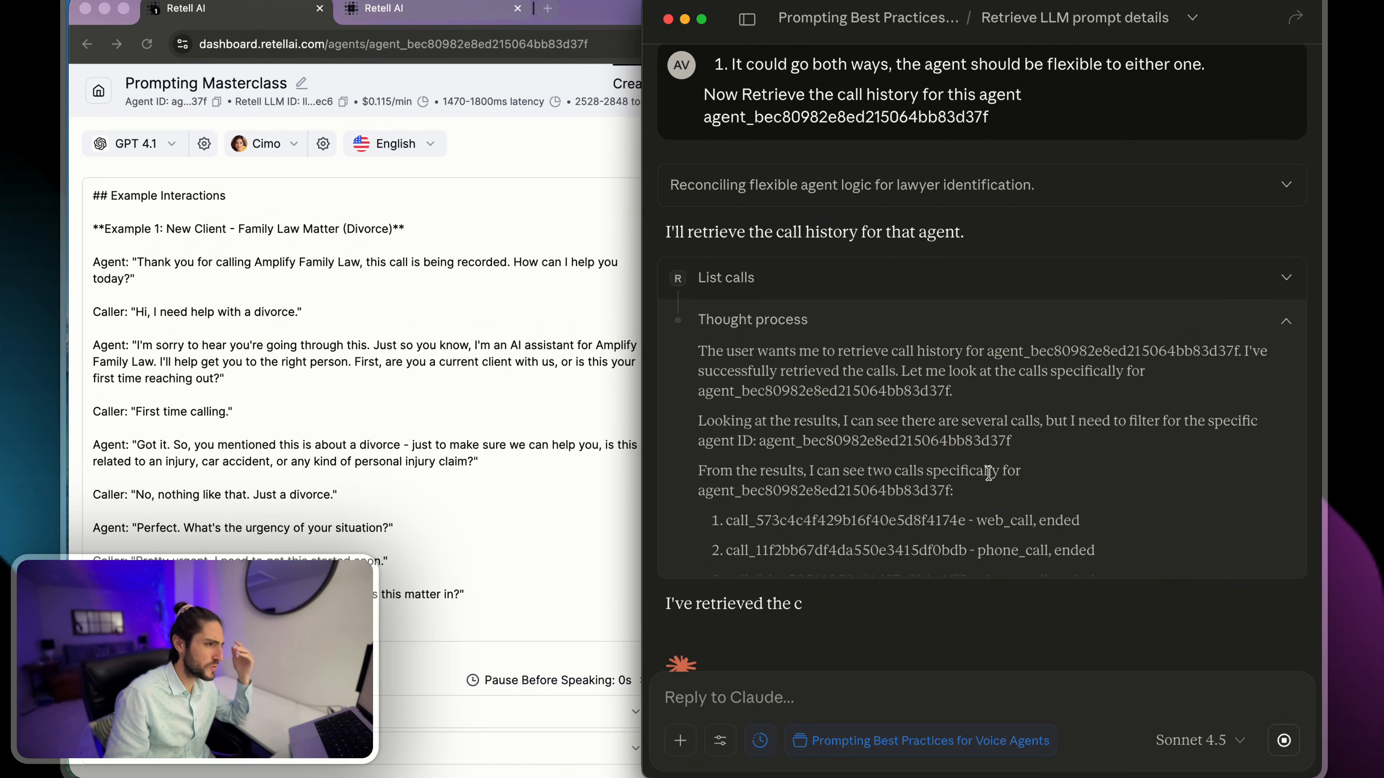
triple_click(1035, 521)
scroll(1122, 542, "down", 2)
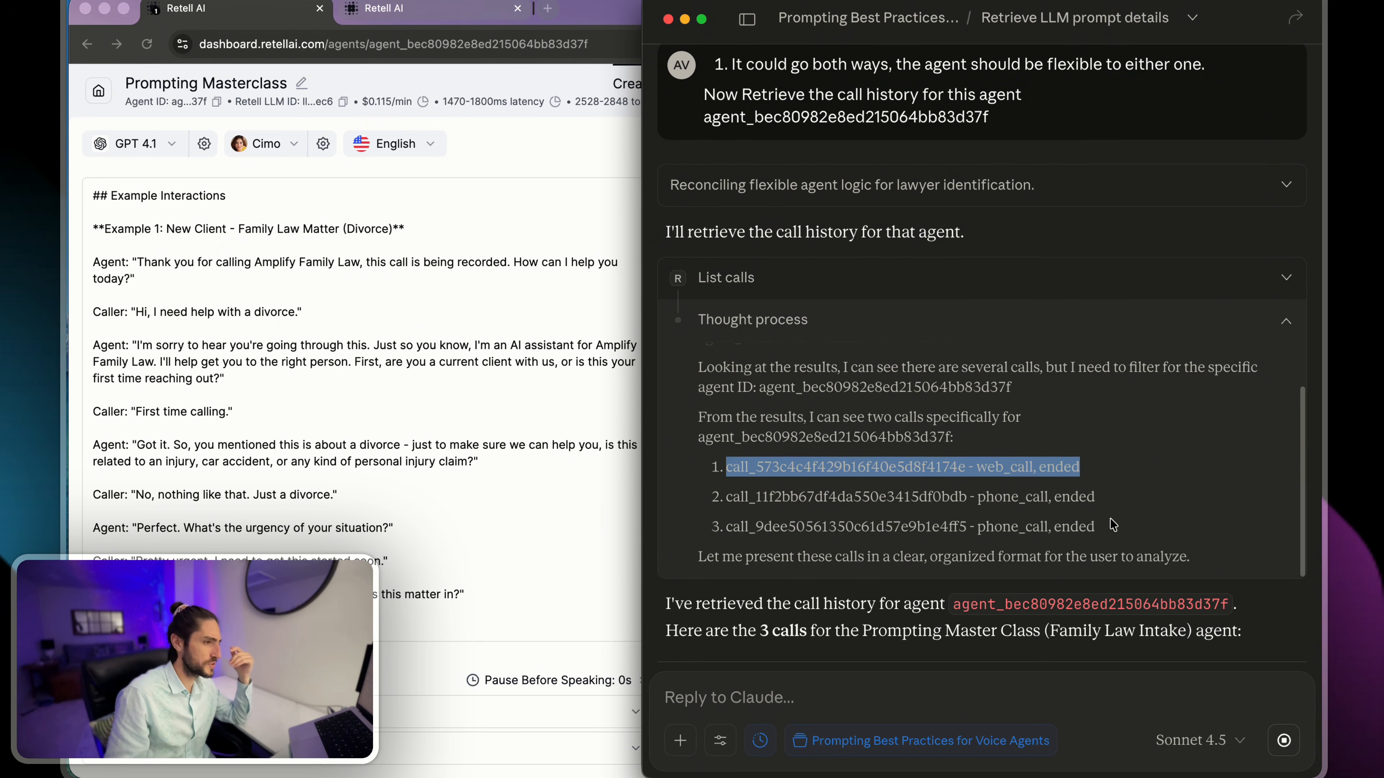
left_click_drag(1113, 525, 1050, 429)
left_click(1062, 442)
- Examine Call 1's entry in the Call History Summary, including its title, status and duration
scroll(1062, 442, "down", 10)
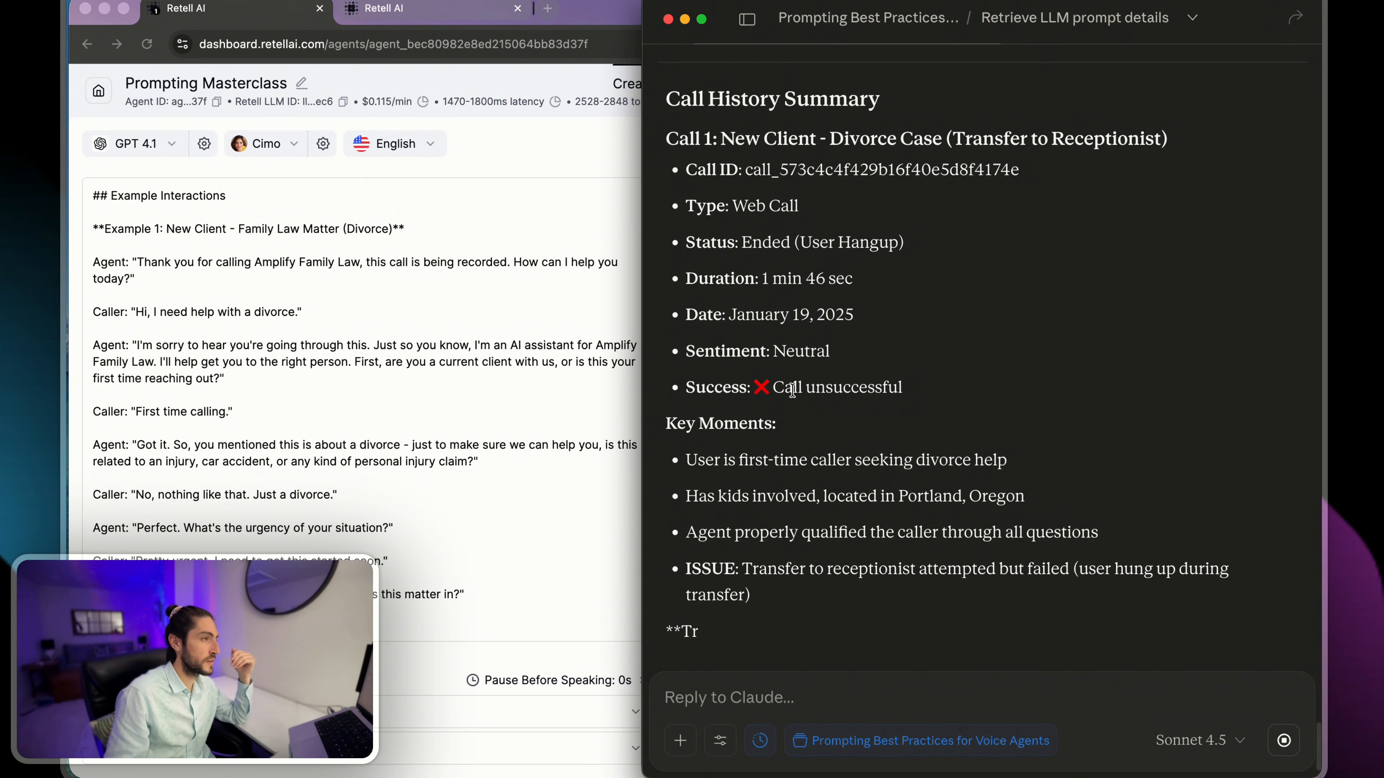
scroll(981, 354, "up", 3)
left_click_drag(843, 267, 1197, 275)
left_click(1042, 301)
left_click_drag(810, 341, 996, 417)
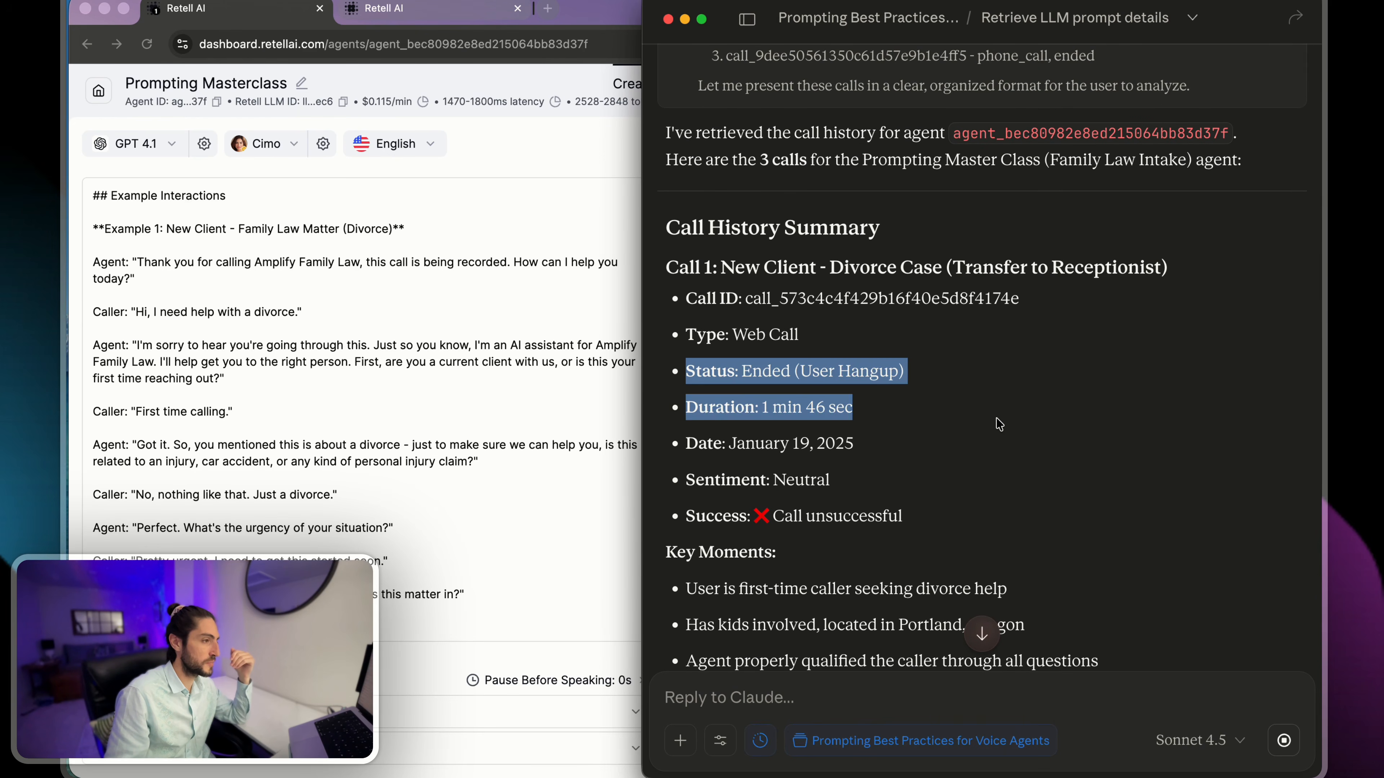
left_click(996, 418)
- Review Call 1's Key Moments, focusing on the issue noted about the transfer to the receptionist
scroll(970, 403, "down", 3)
scroll(946, 390, "down", 1)
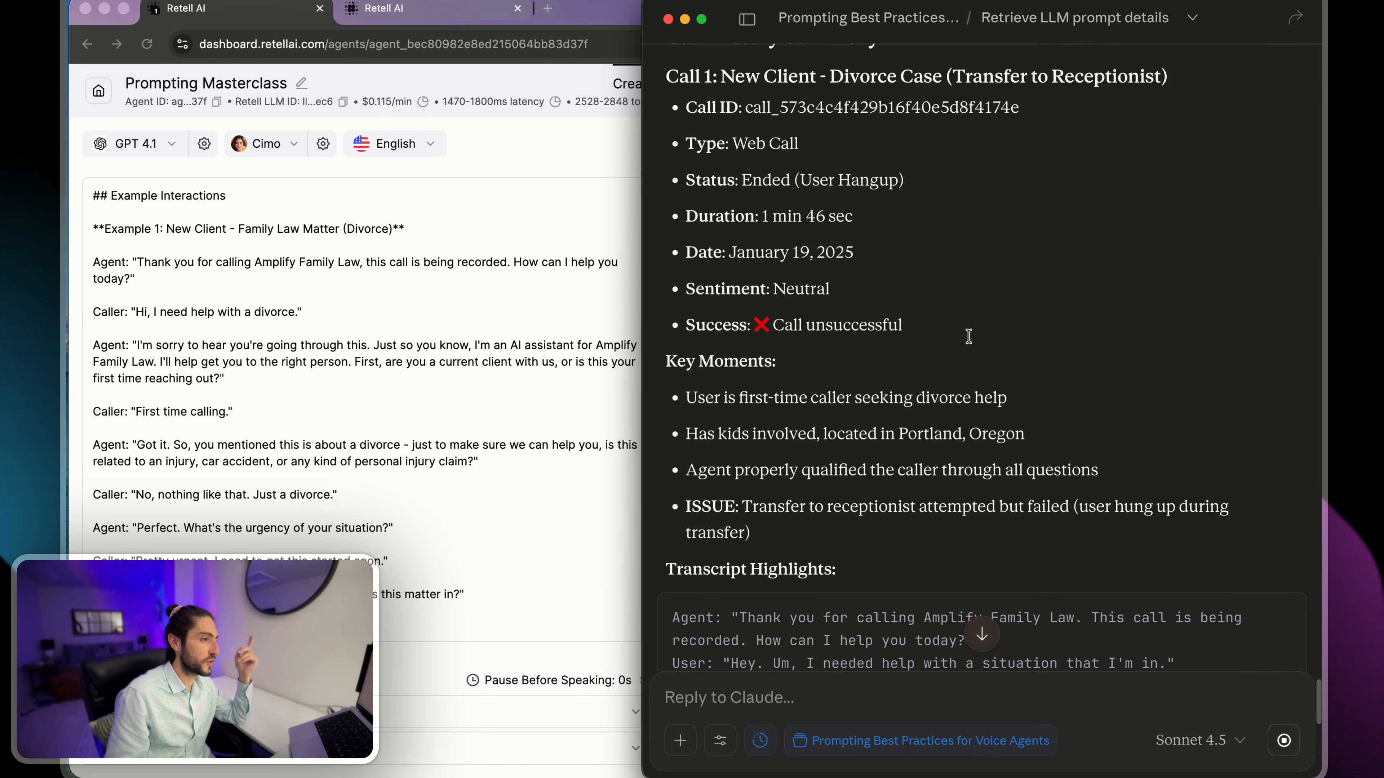
scroll(901, 383, "down", 4)
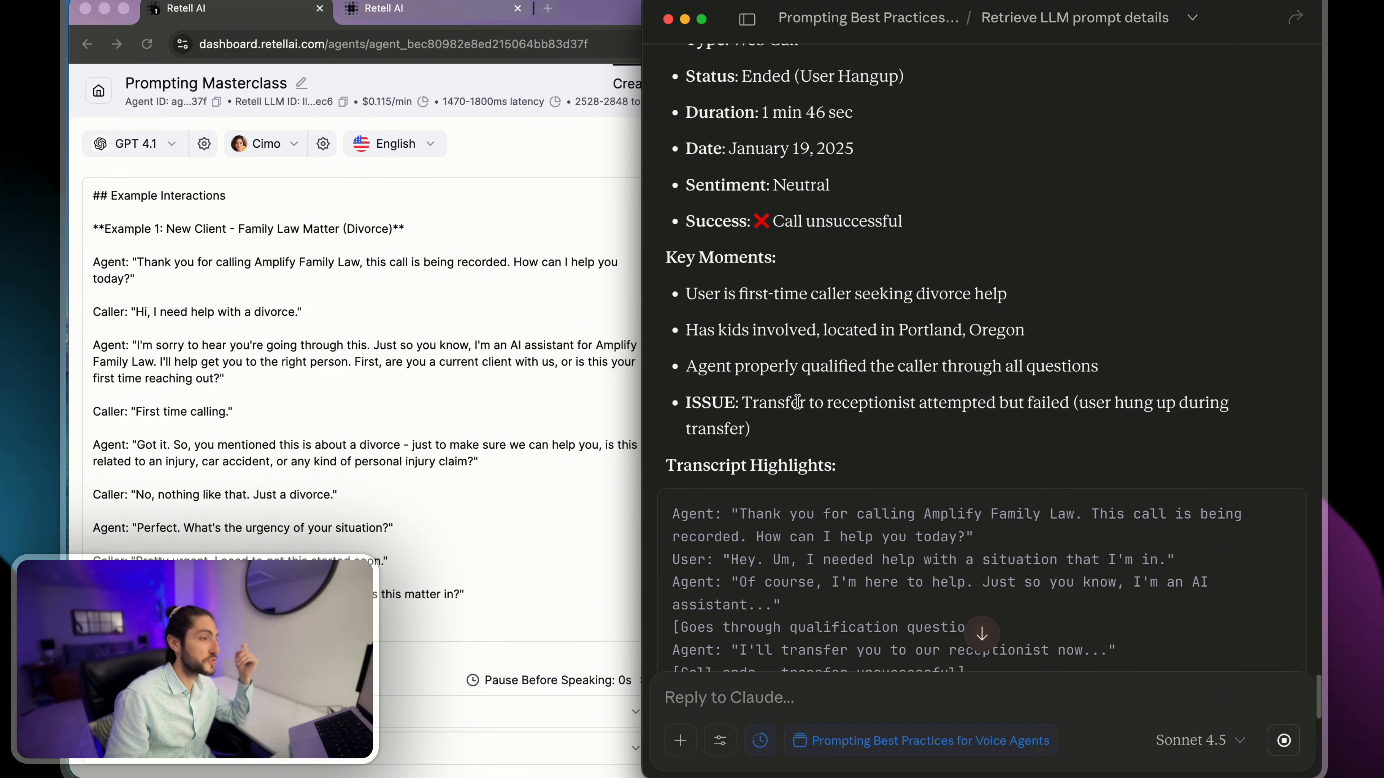
left_click_drag(784, 403, 1072, 405)
left_click(1127, 403)
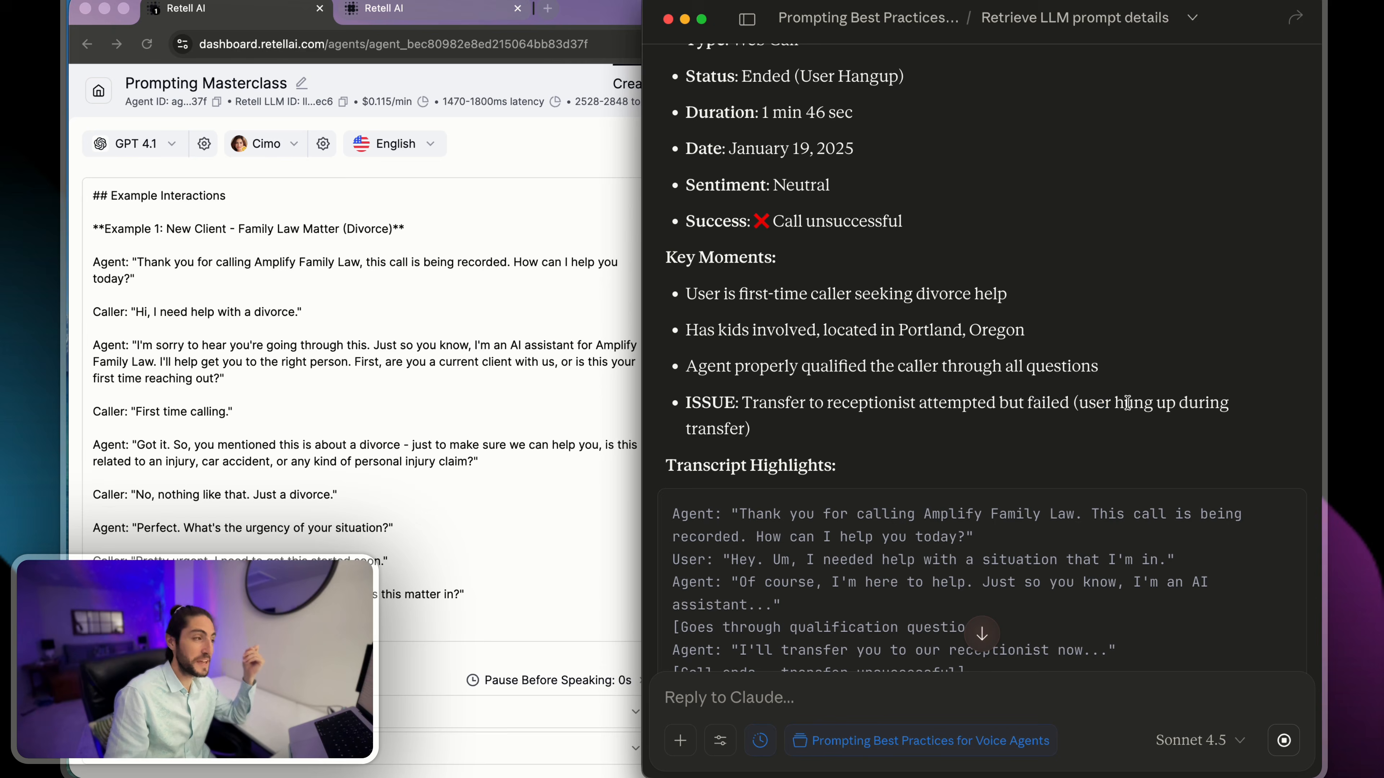
- Switch to the Retell dashboard, check the test pane's note about call transfers in web calls, and return to Claude
left_click(614, 191)
left_click(1083, 148)
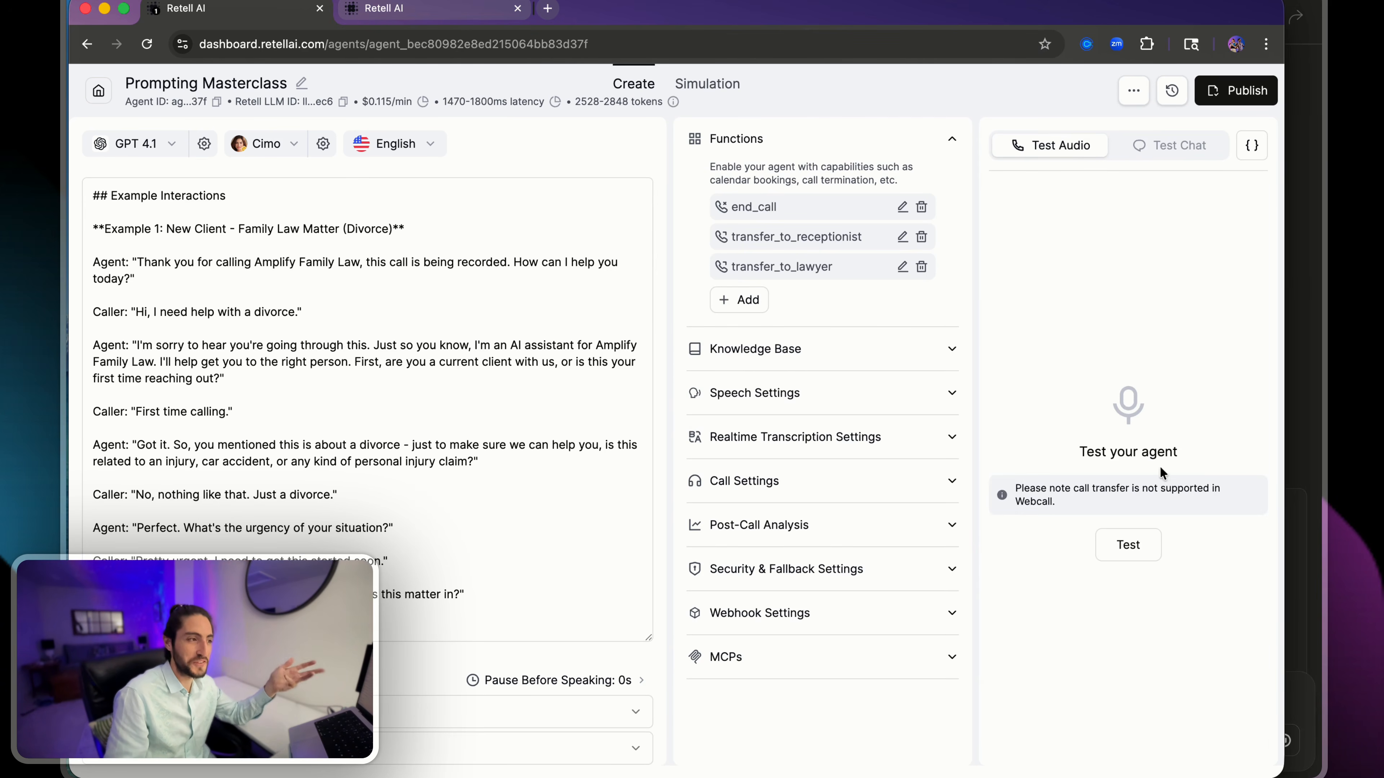
left_click_drag(1053, 498, 1009, 491)
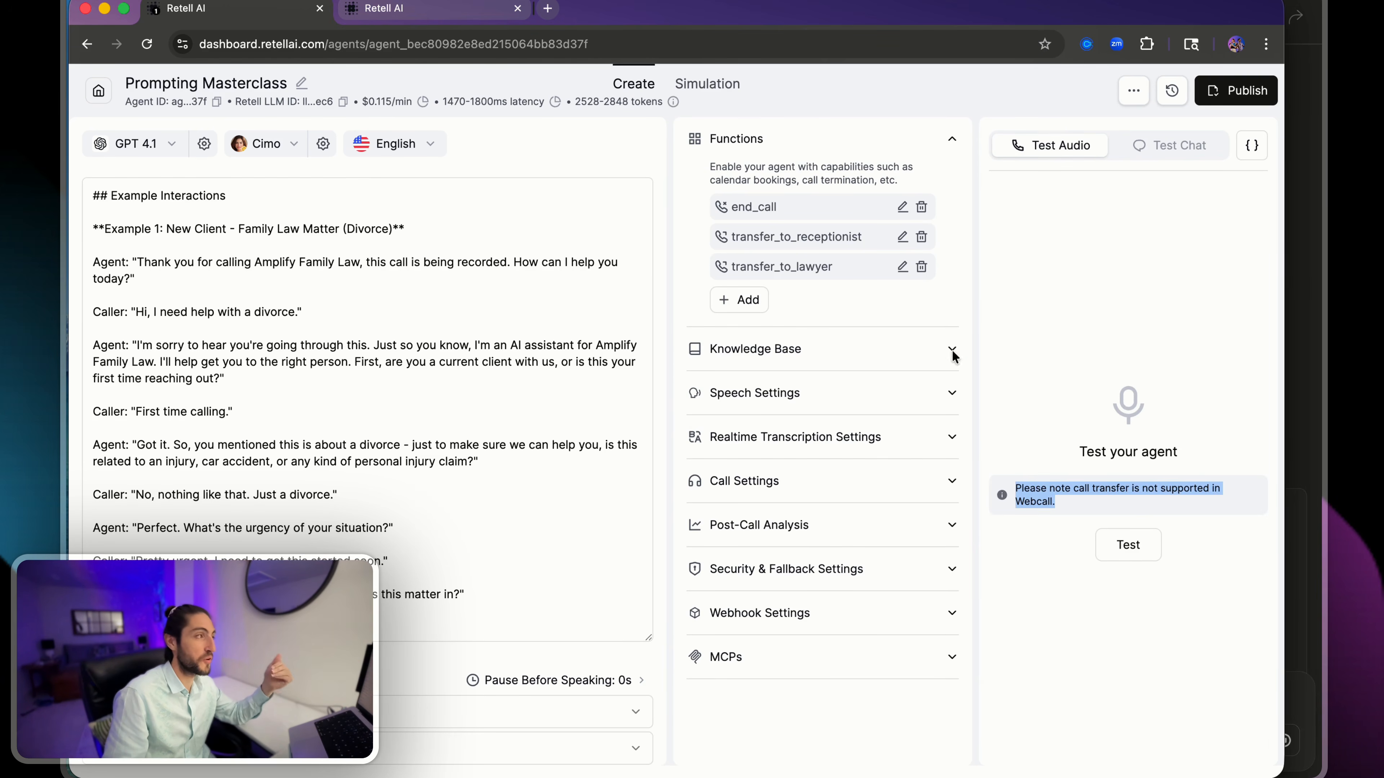
left_click(1096, 344)
key("super+Tab")
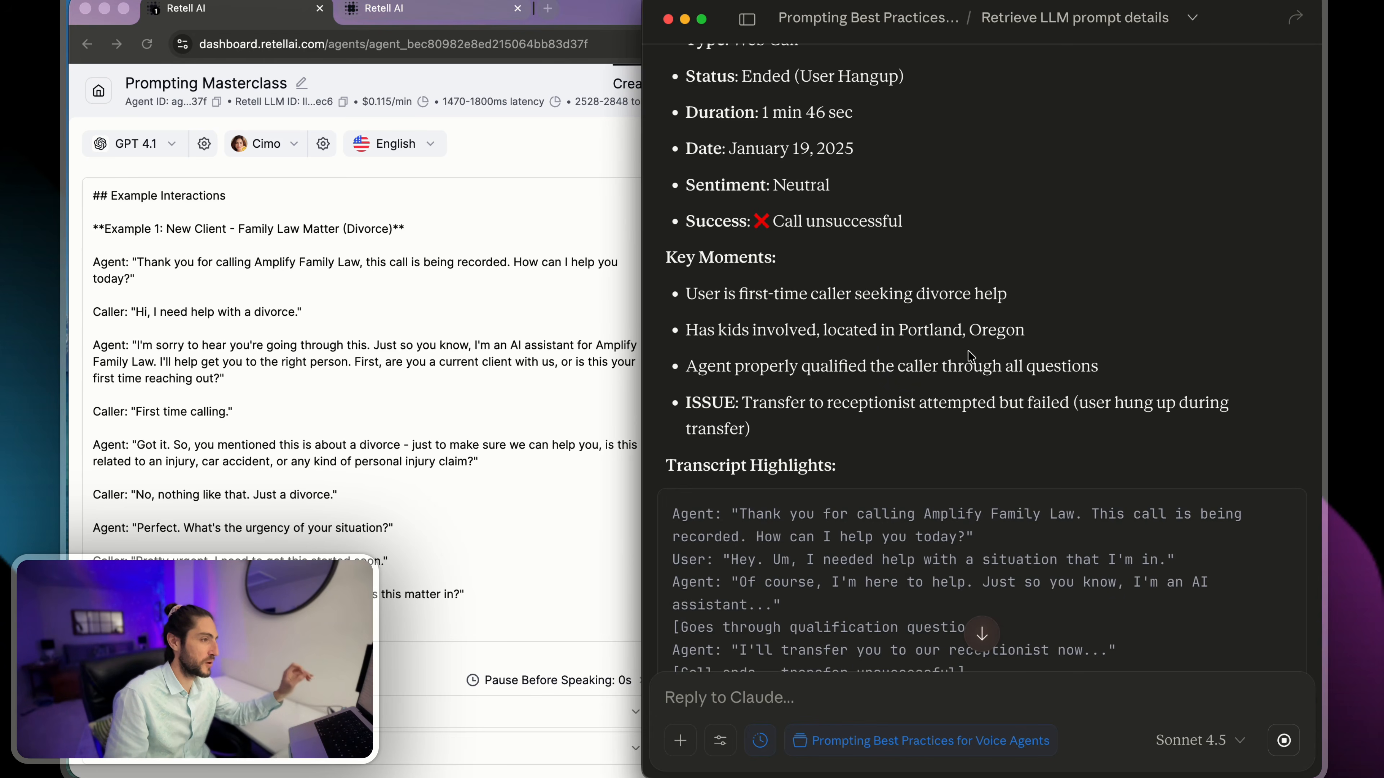
- Review the rest of the call history summary, from Call 1's transcript highlights through Calls 2 and 3 to the critical fixes
scroll(971, 355, "down", 6)
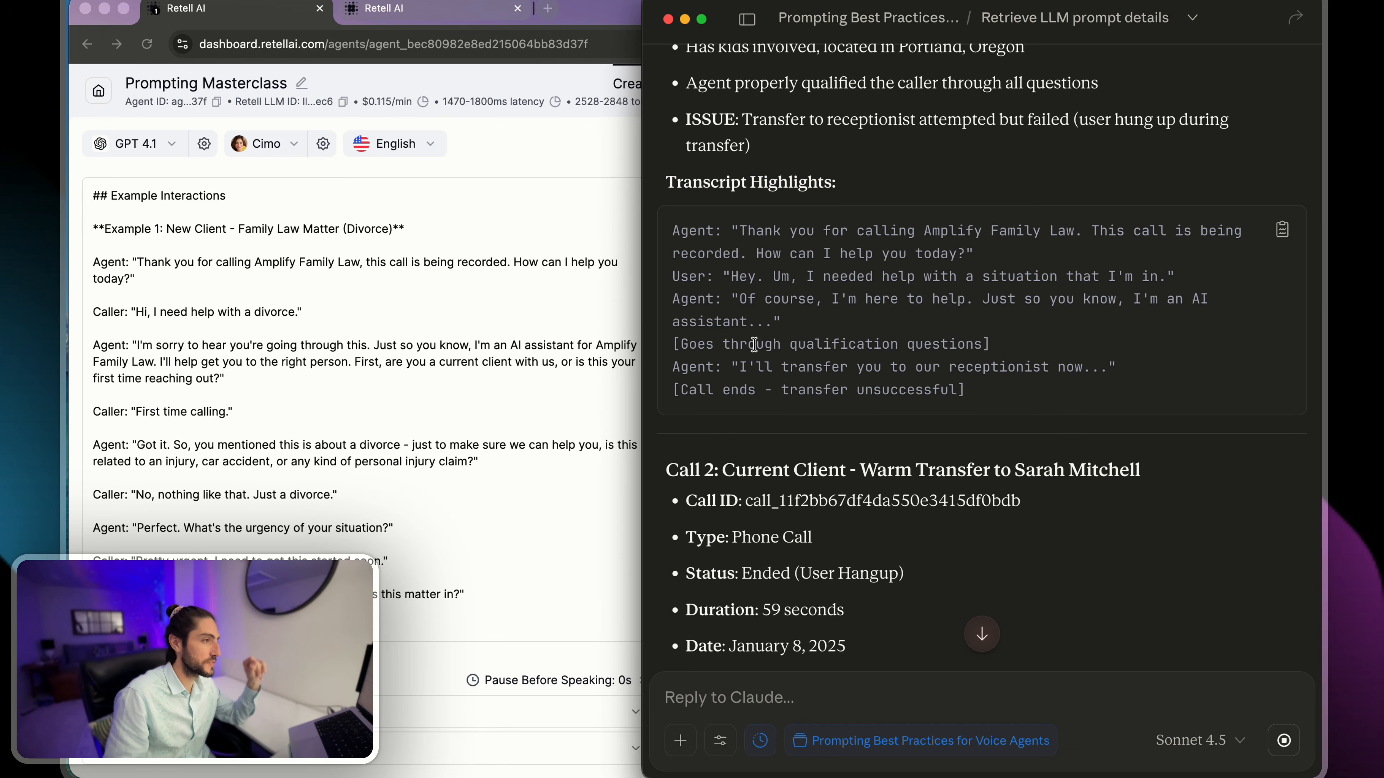
scroll(785, 273, "up", 7)
scroll(785, 273, "down", 12)
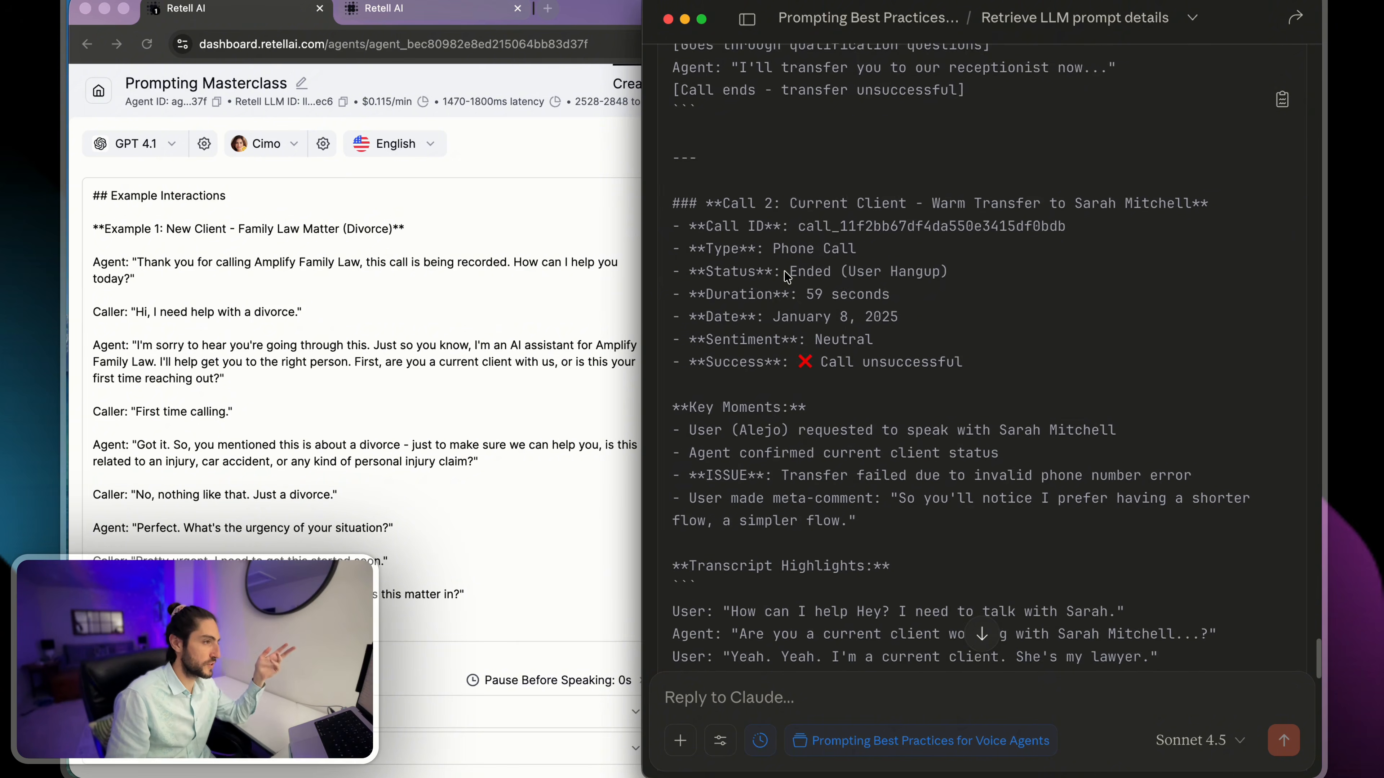
scroll(787, 277, "down", 6)
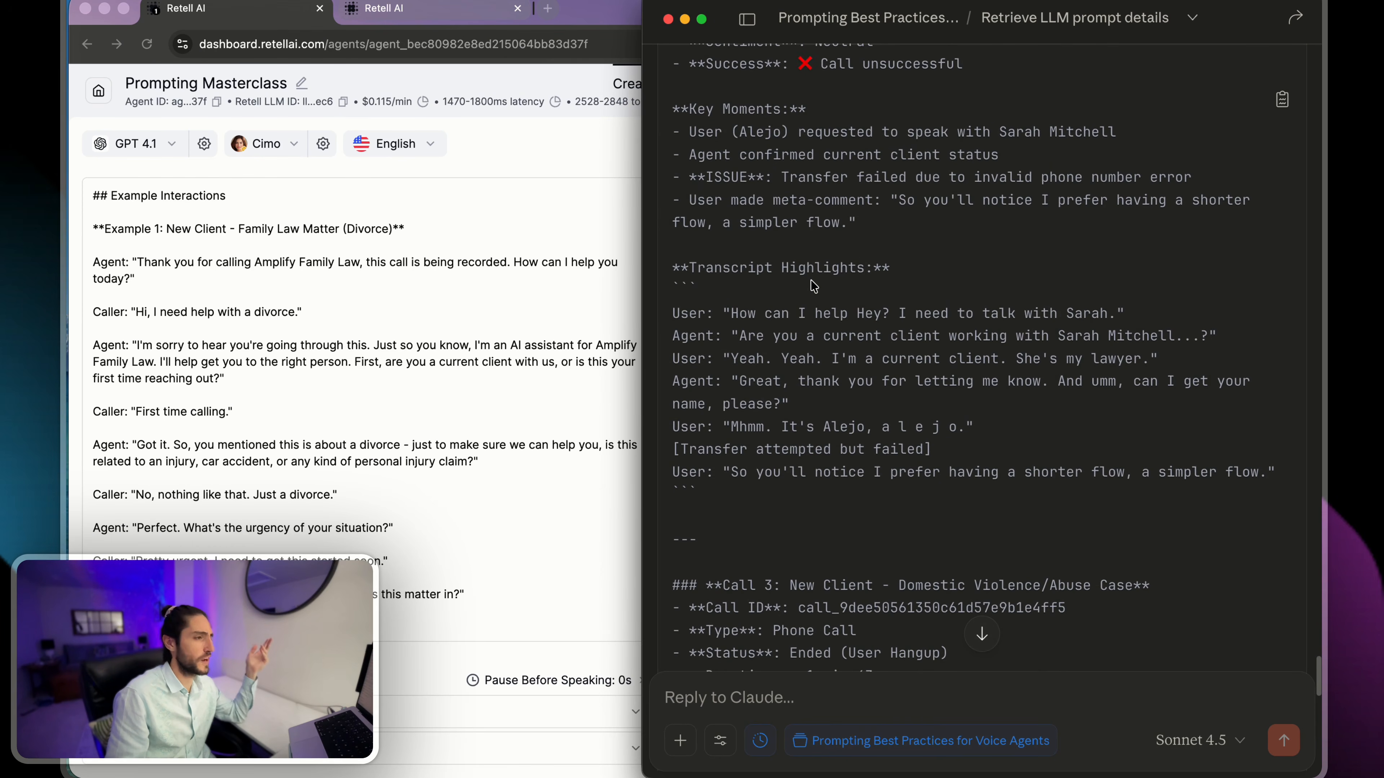
scroll(814, 287, "down", 1)
scroll(925, 289, "down", 4)
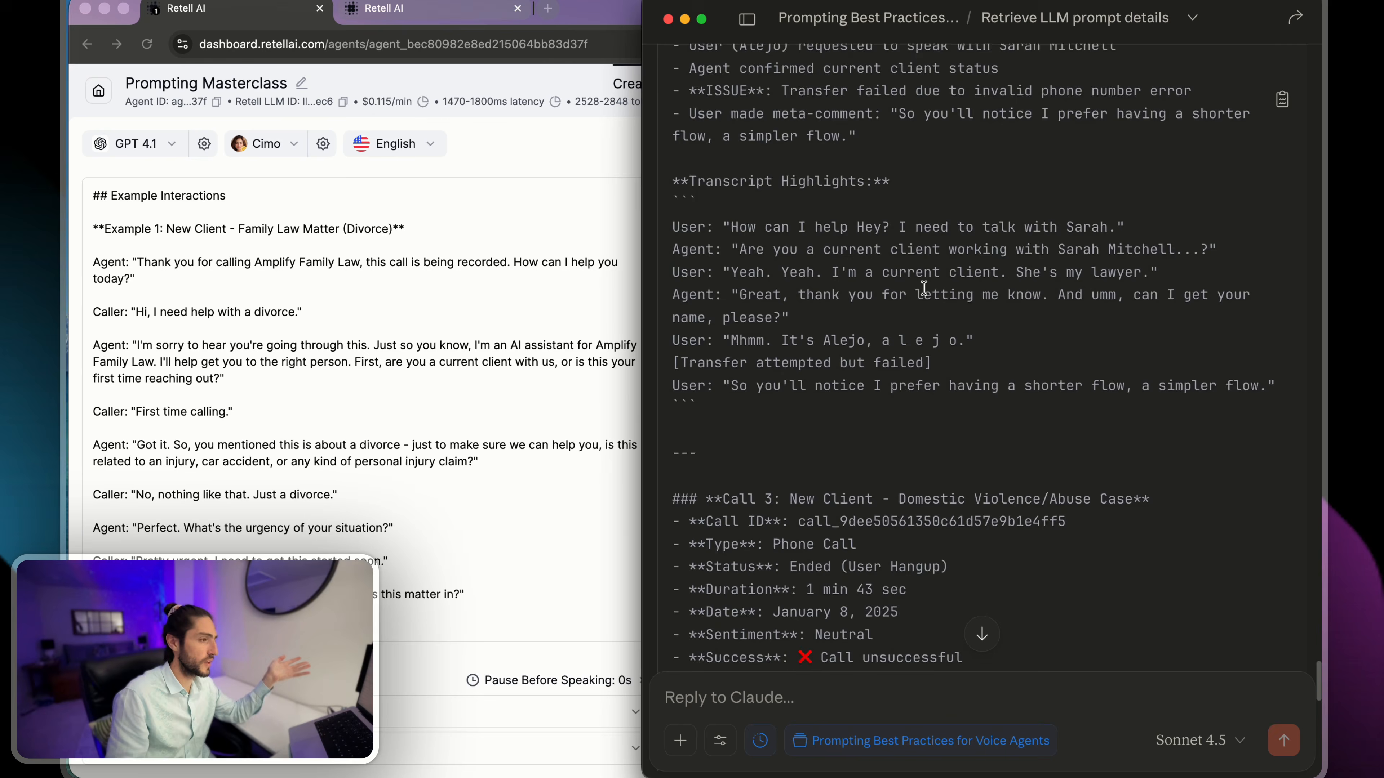
scroll(926, 292, "down", 18)
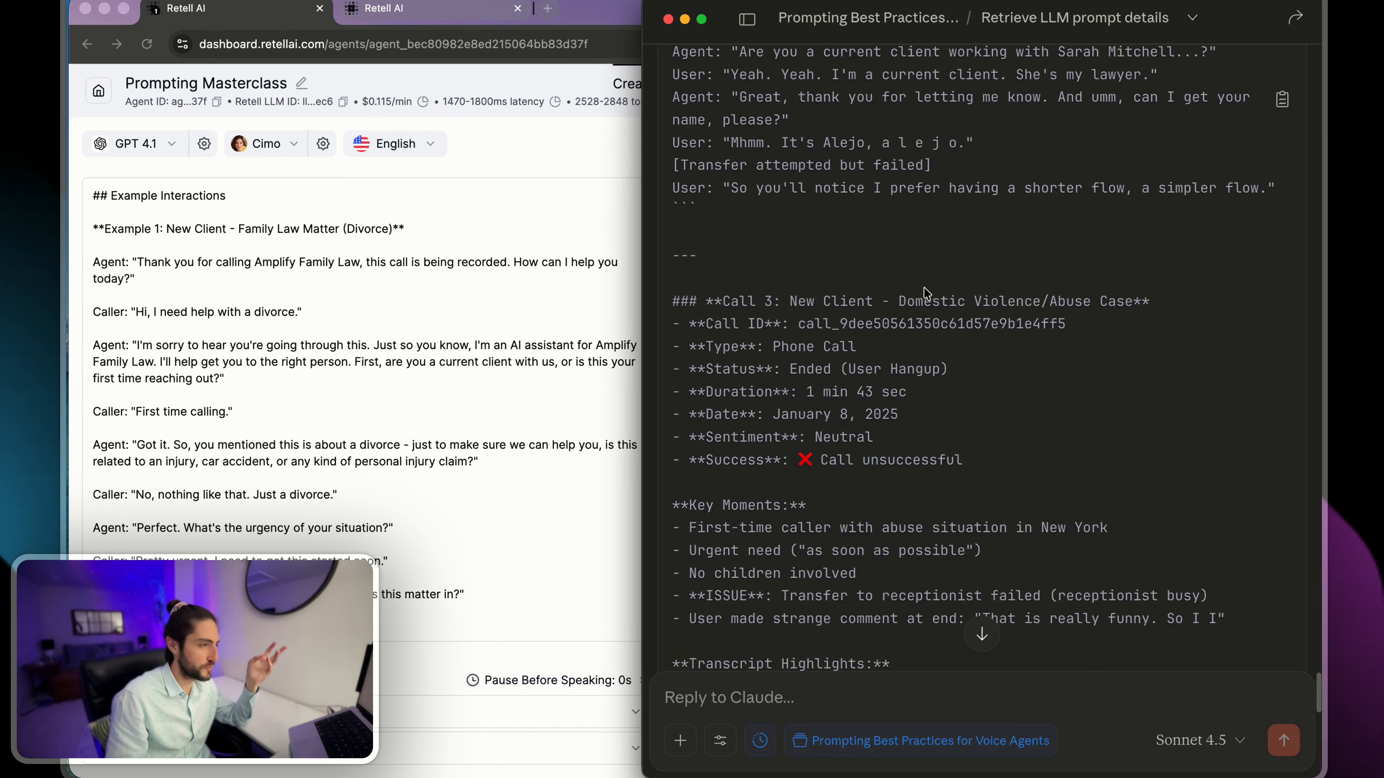
scroll(925, 289, "down", 4)
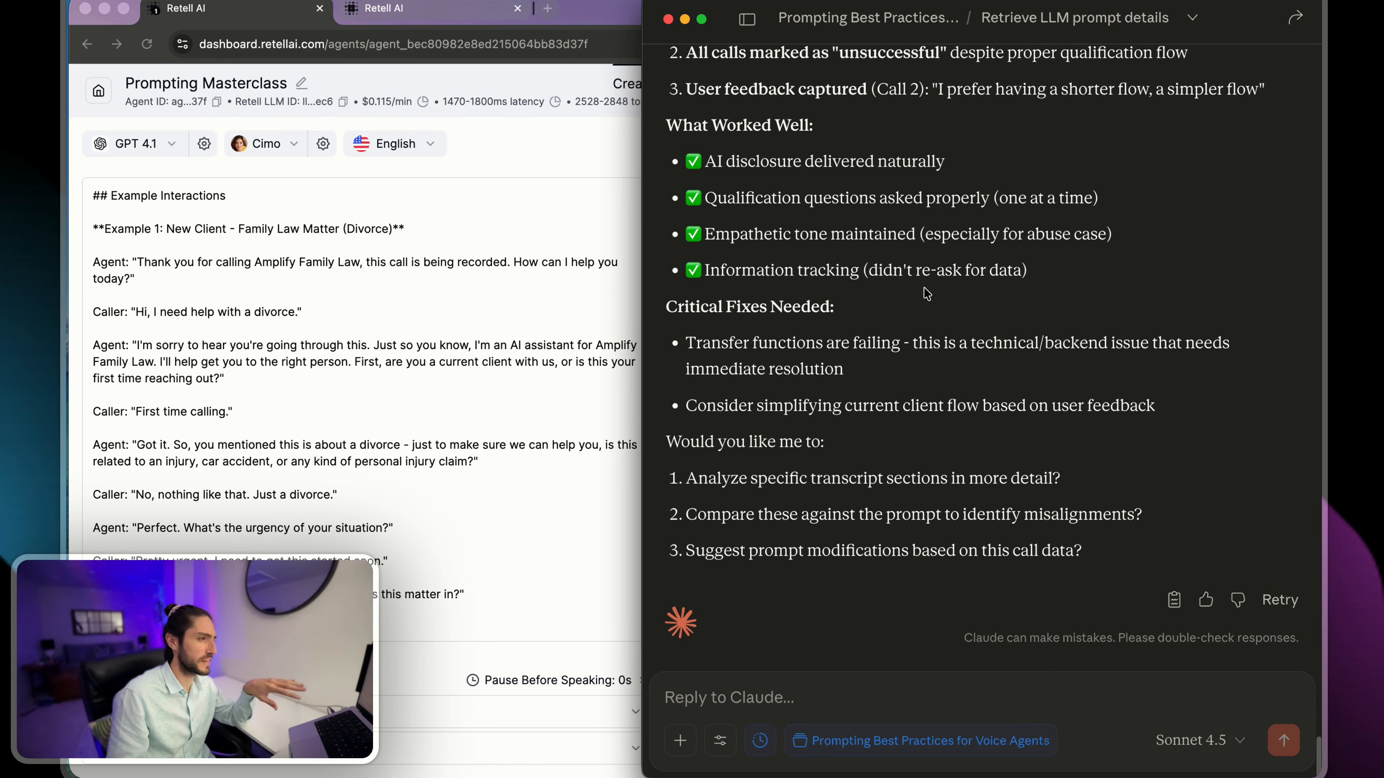
- Draft a reply to focus on the most recent call, explaining that the transfer failed because it was a web test, where transfers never work
left_click(879, 683)
type("Le")
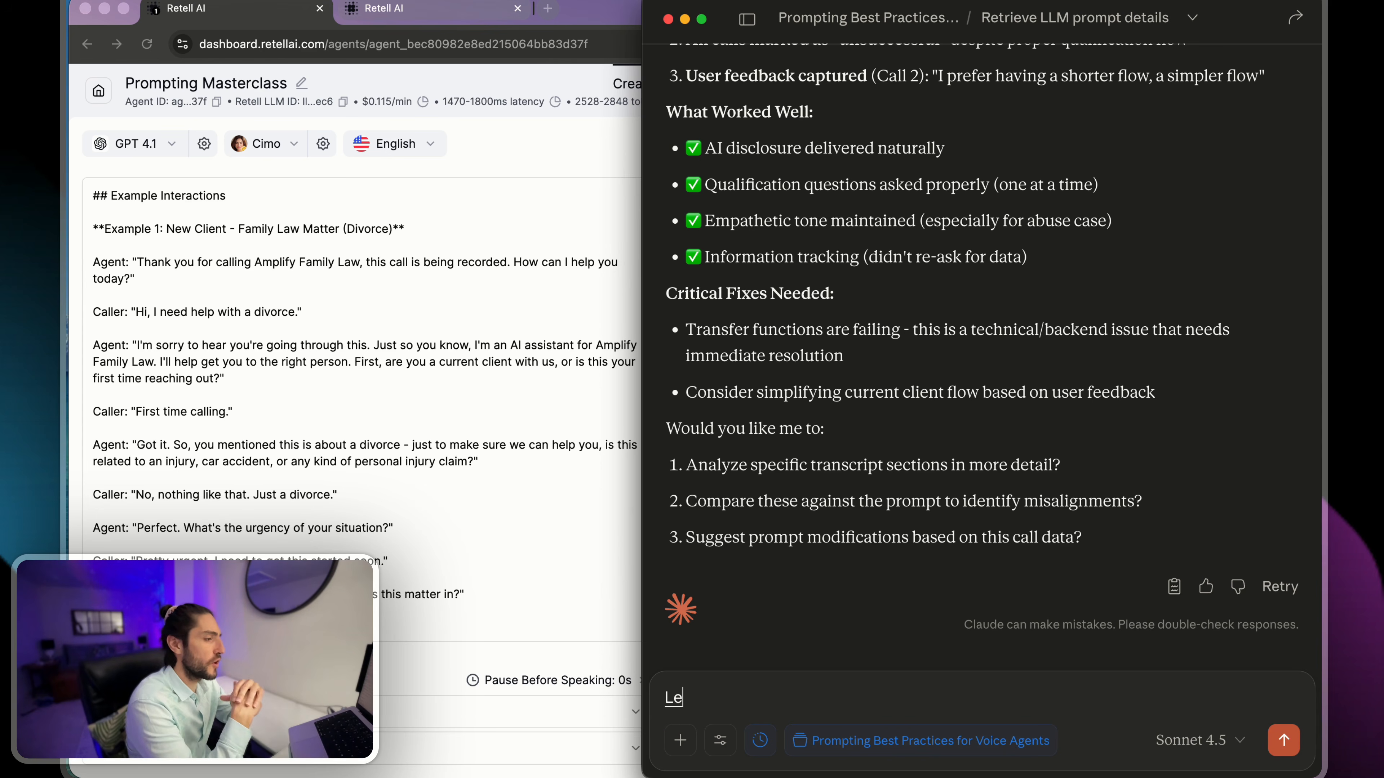
type("t's focus on the most recent call.")
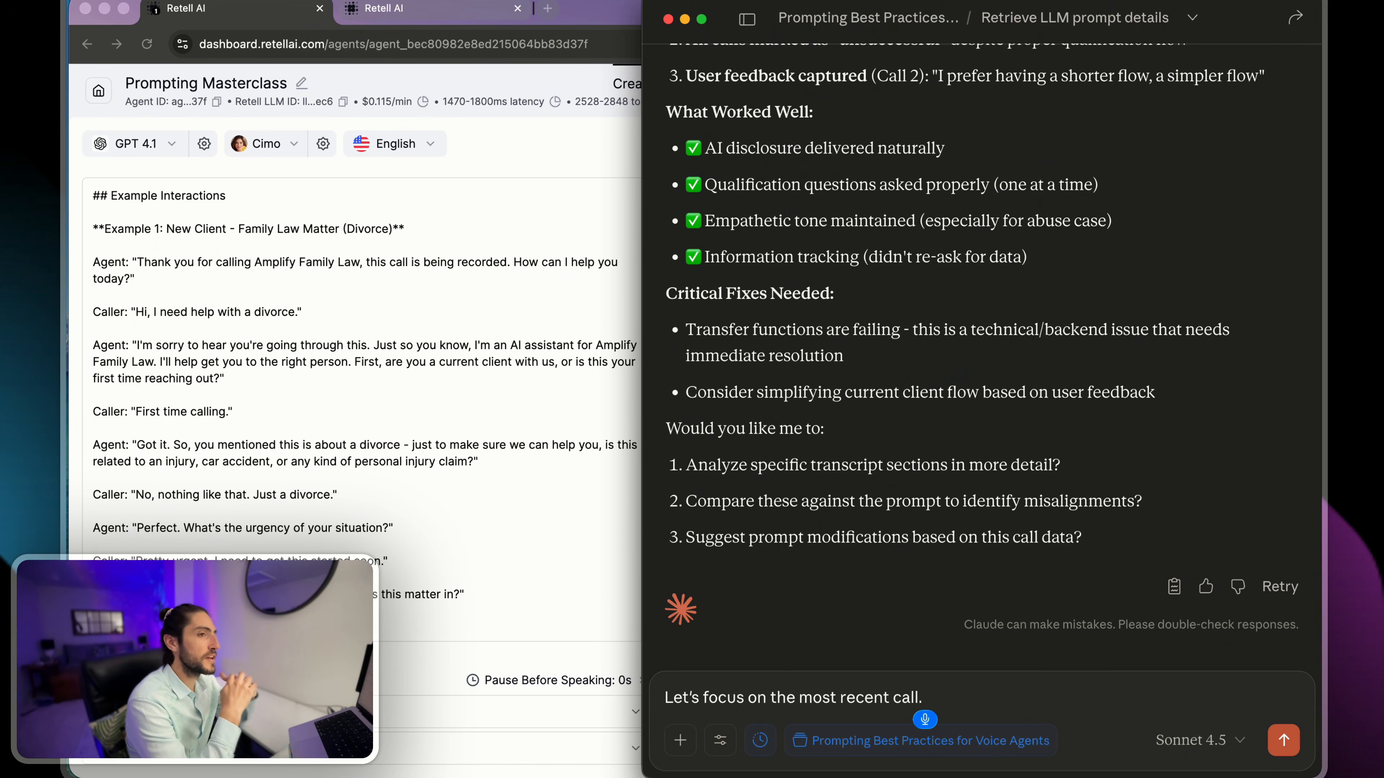
type(" The transfer fai")
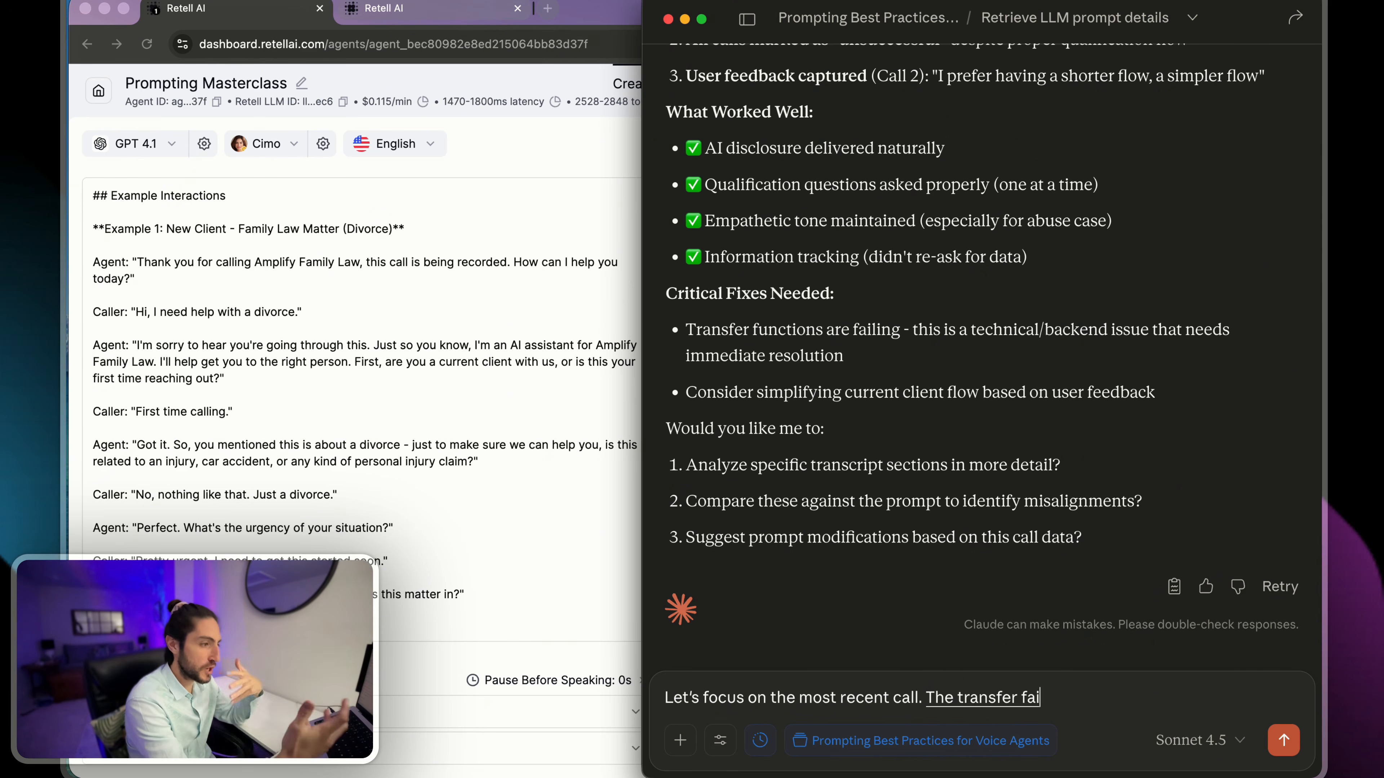
type("led because. I was")
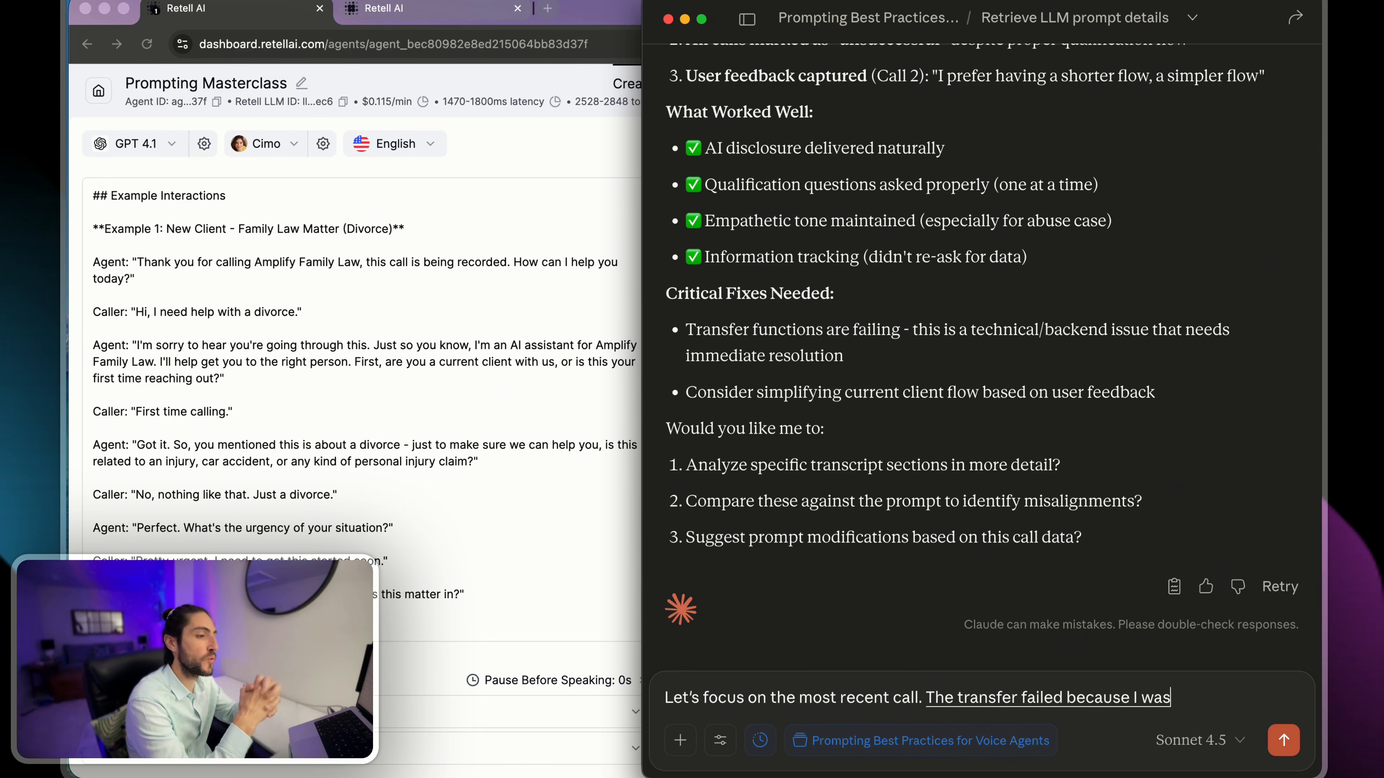
type(" doing a web call test")
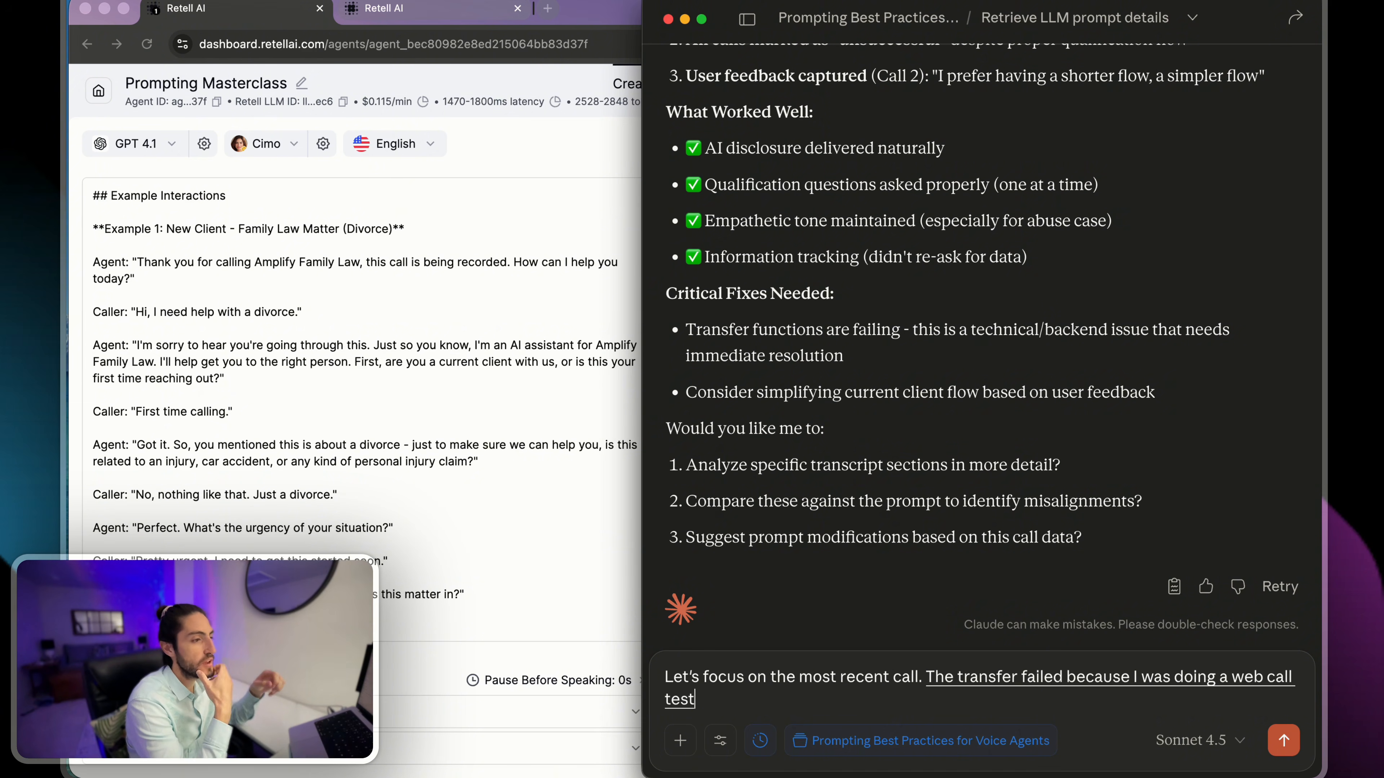
type(", which means that")
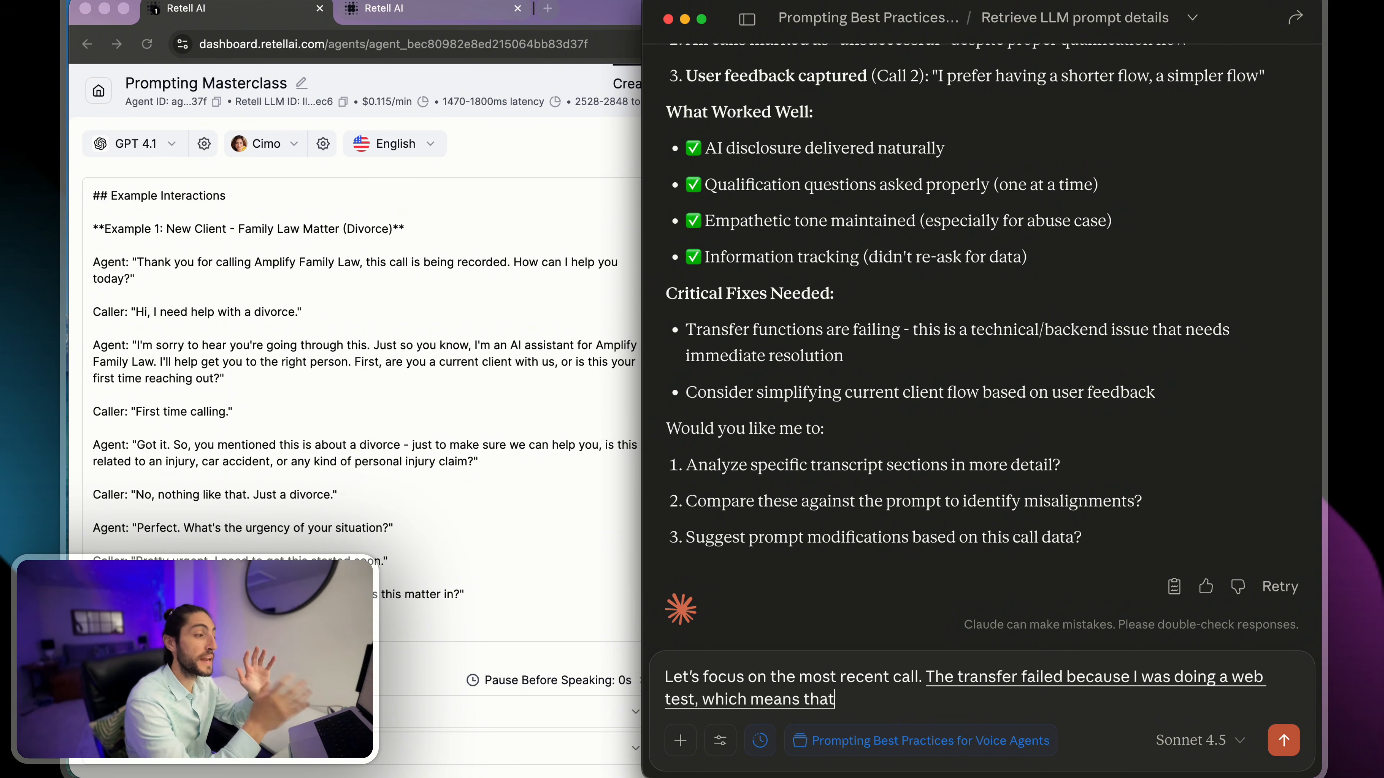
type(" transfers never work..")
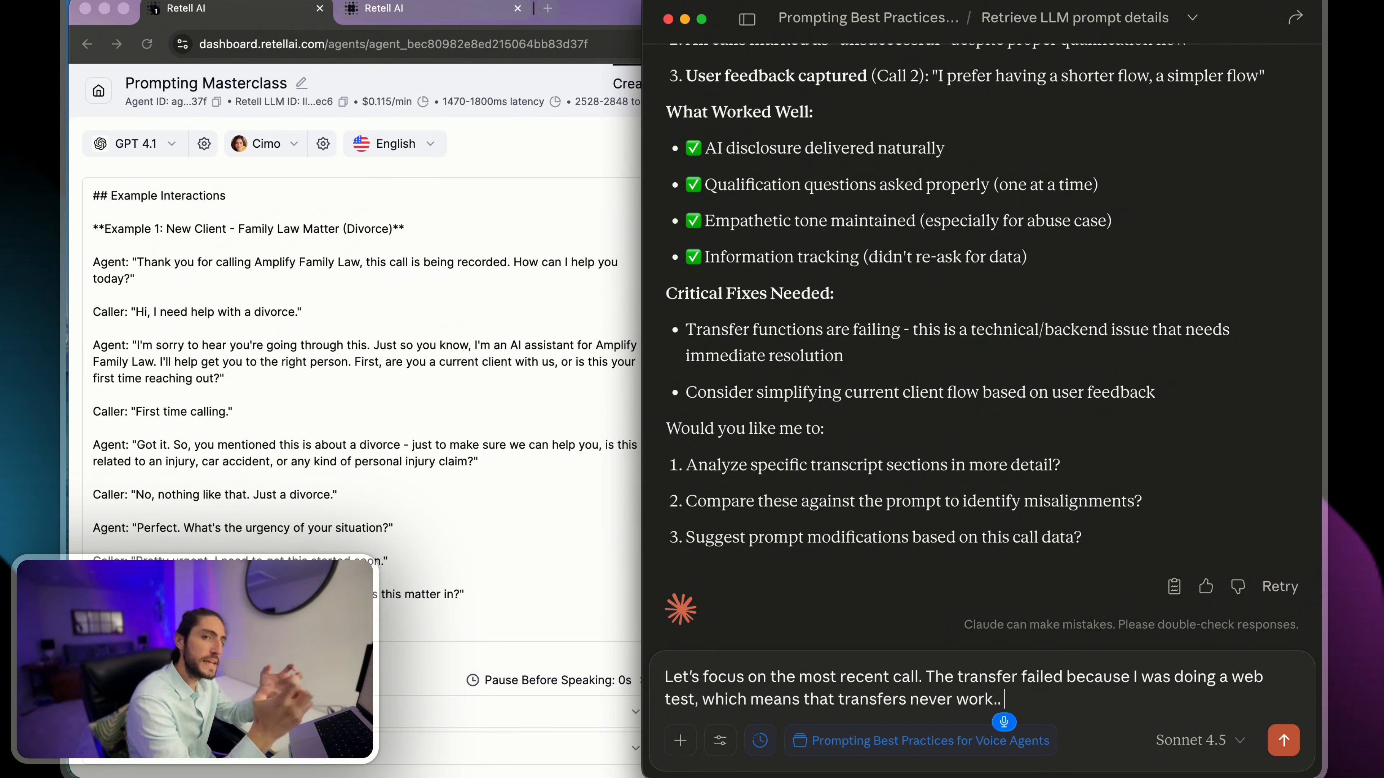
type(" Wood. I really want us to focus")
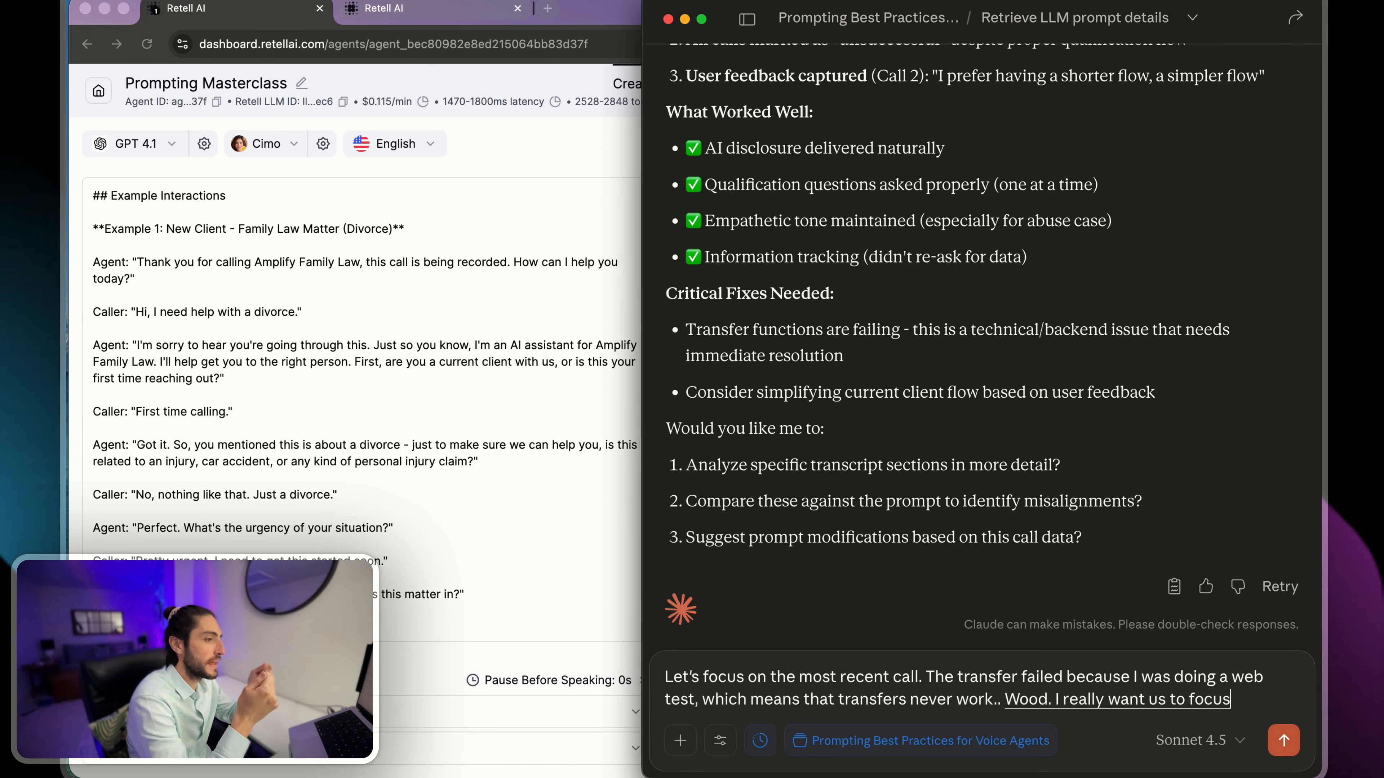
type(" is")
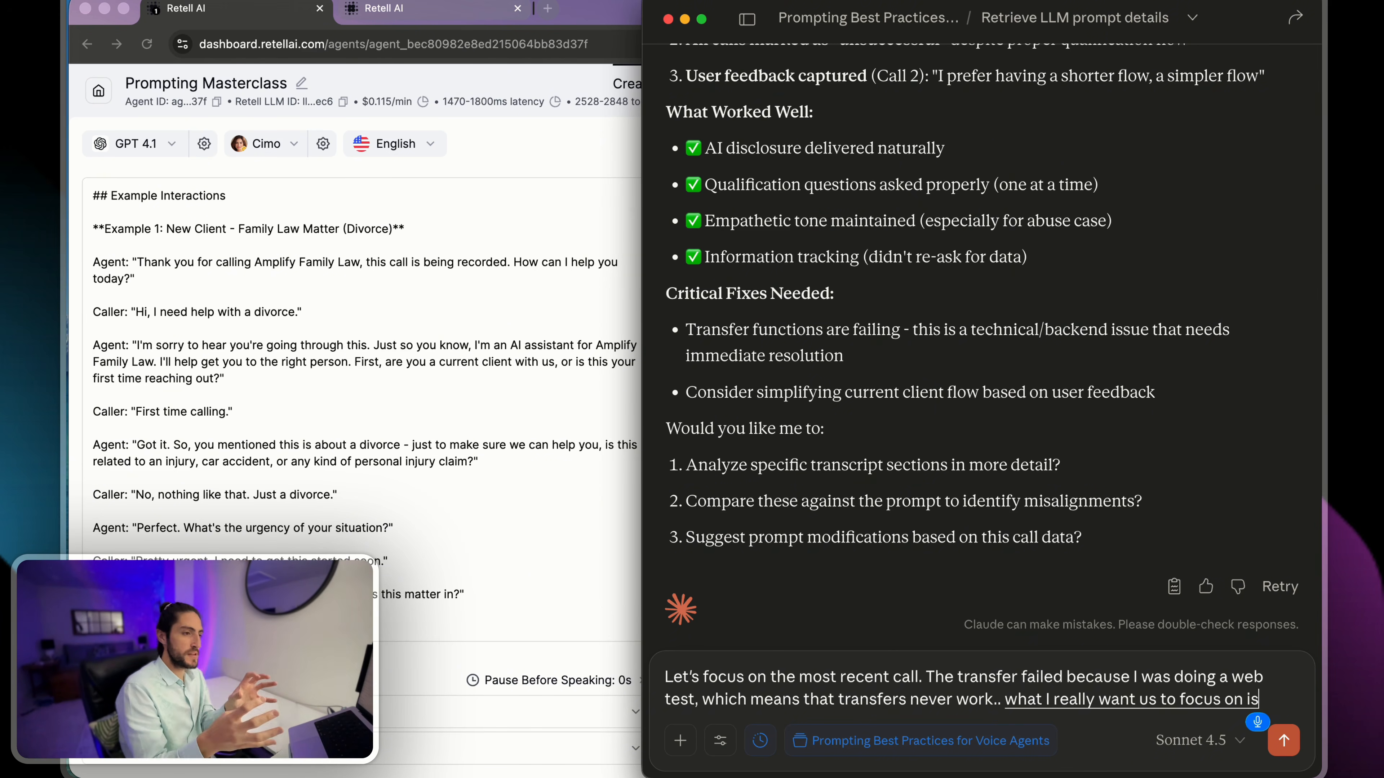
type(" any portion in which")
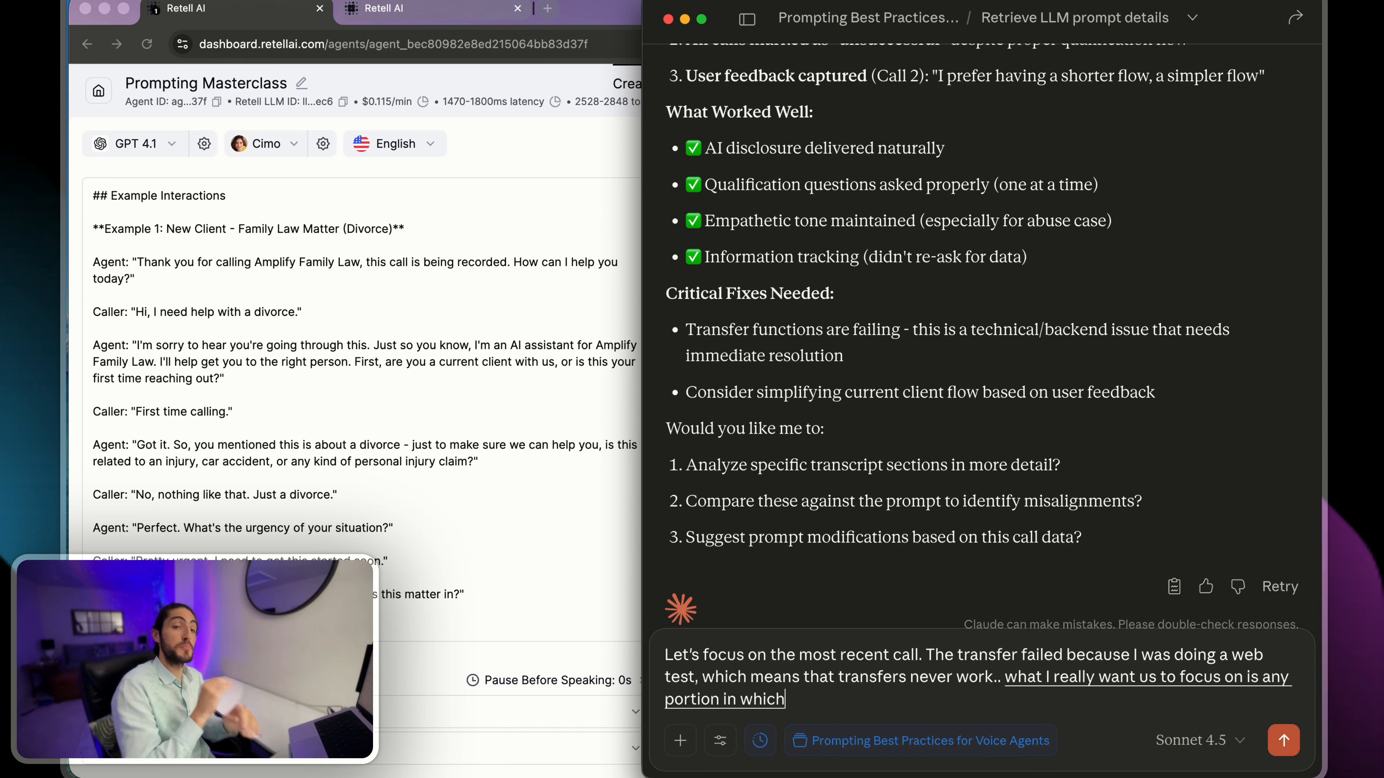
type(" this prompt could be more effective this is what I noticed during the call.")
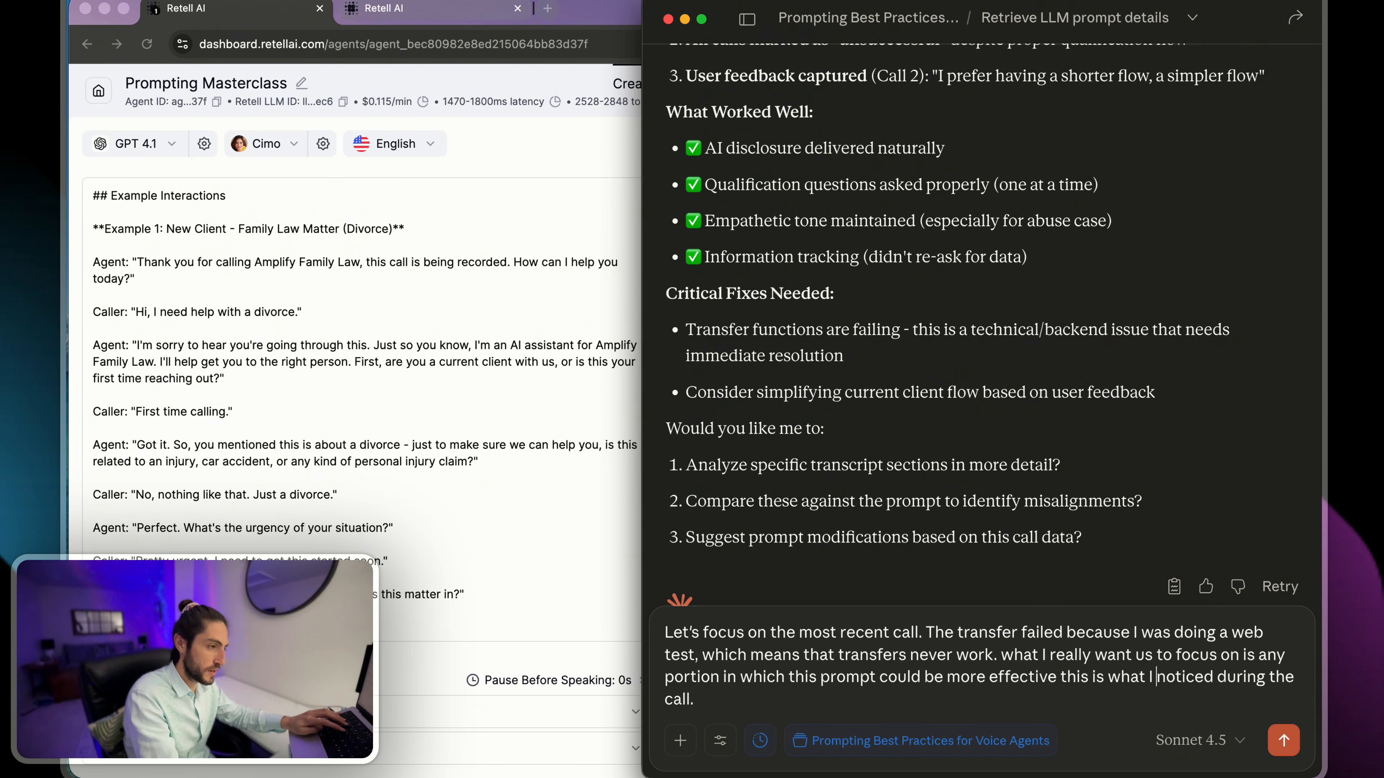
- Send the reply with feedback on the repeated kids question, the good personal injury check, and referral leads being handled after the call ends
left_click_drag(848, 610, 1056, 653)
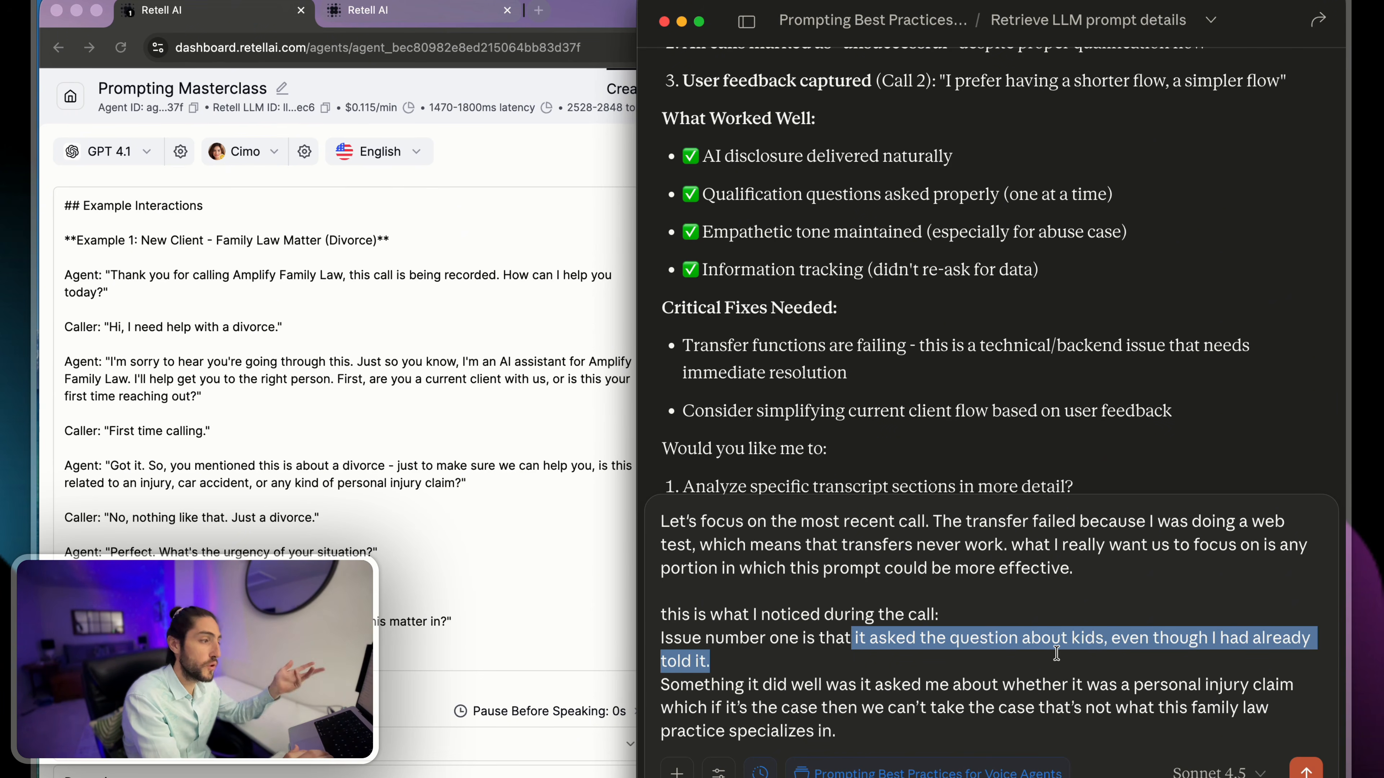
left_click(1054, 654)
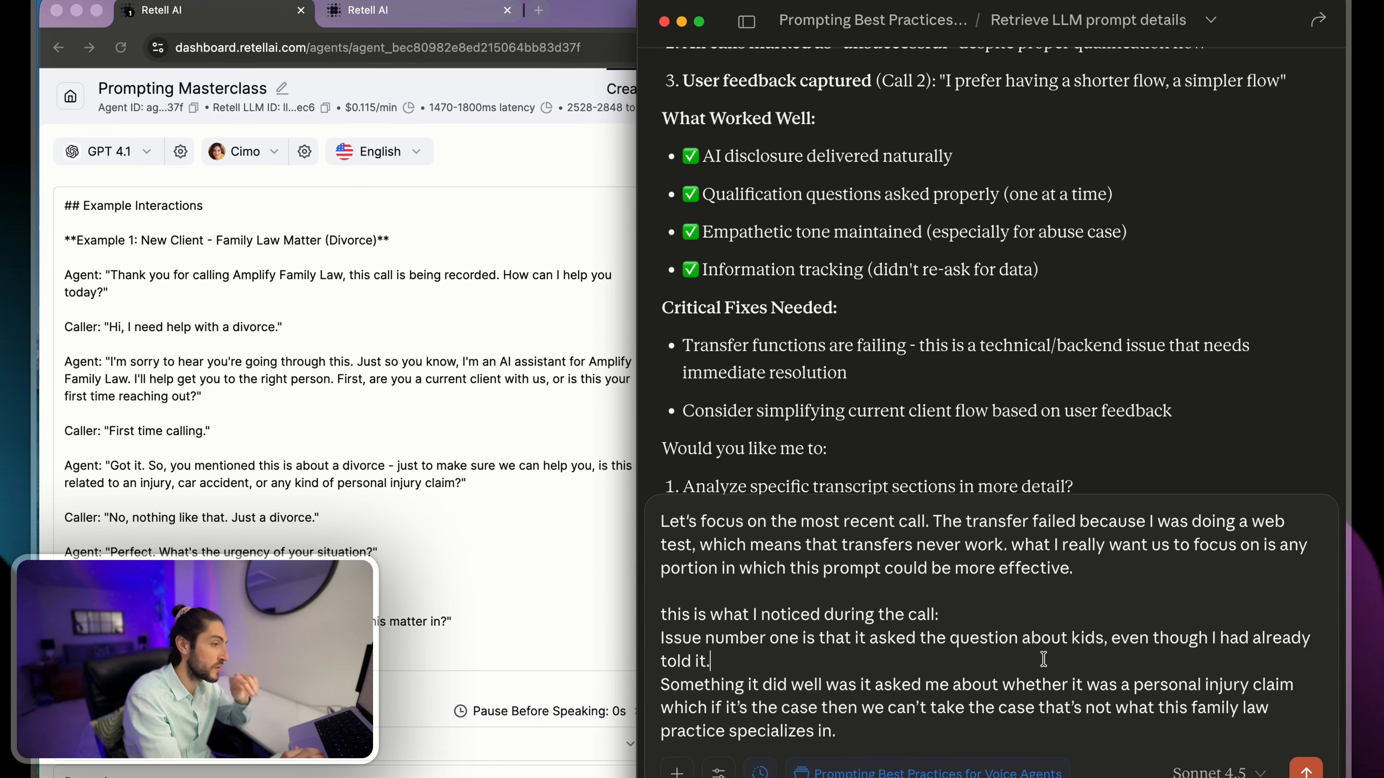
left_click_drag(1039, 659, 1152, 722)
left_click(1126, 733)
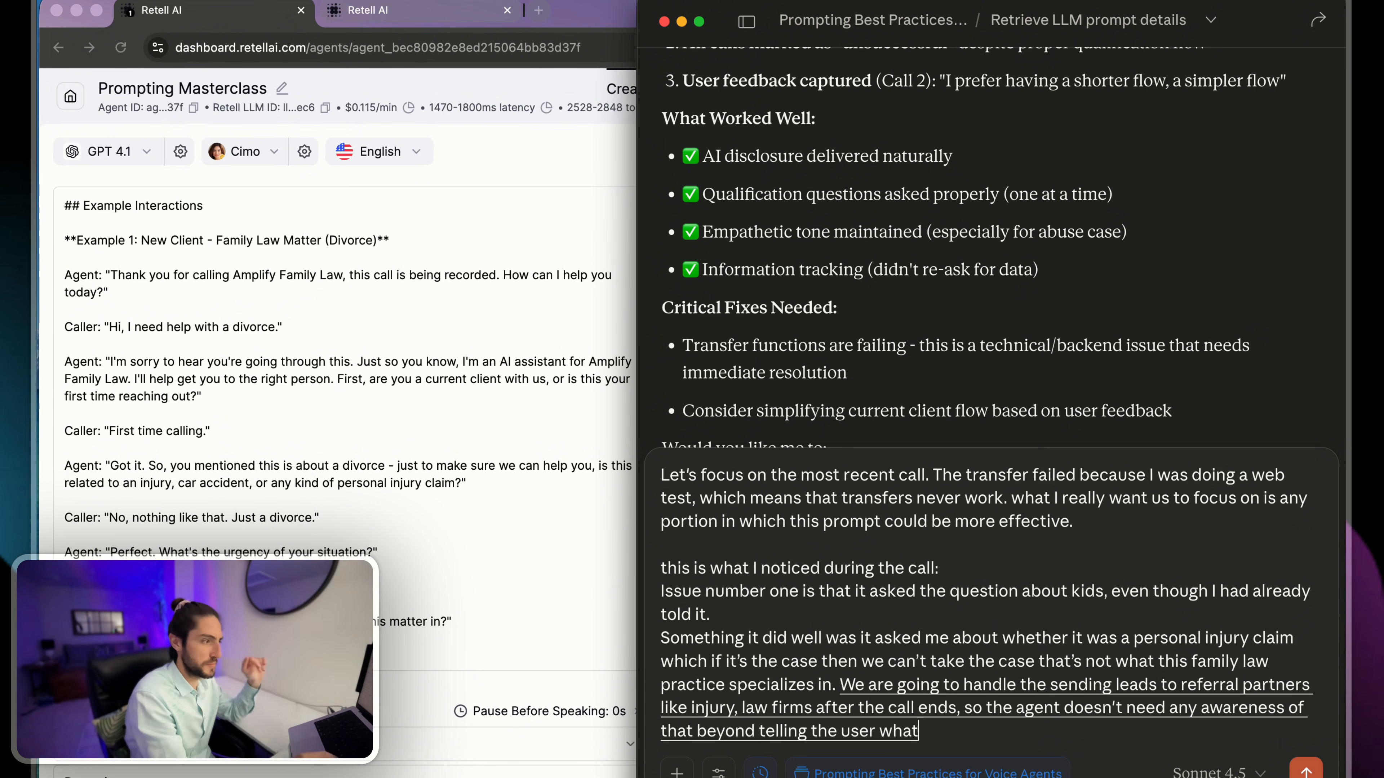
key("Return")
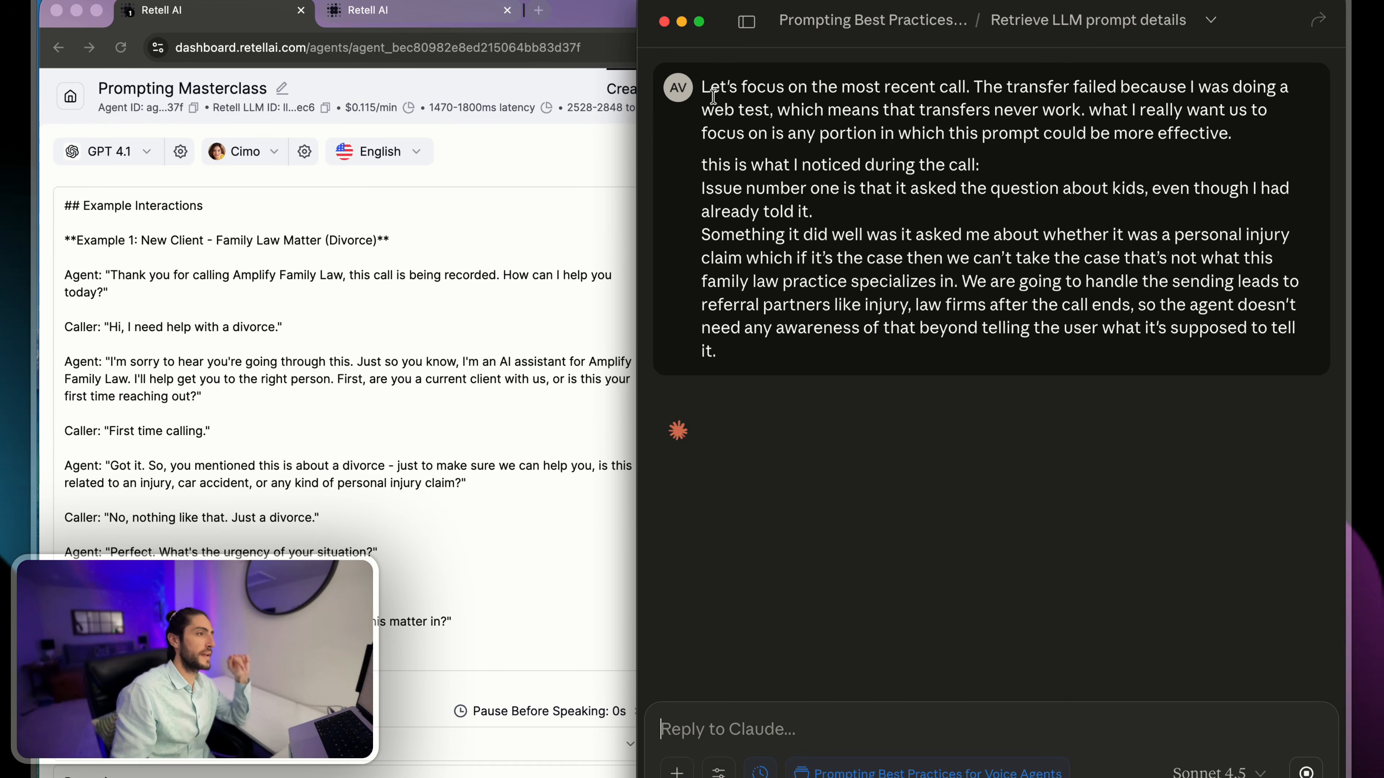
left_click_drag(700, 94, 970, 85)
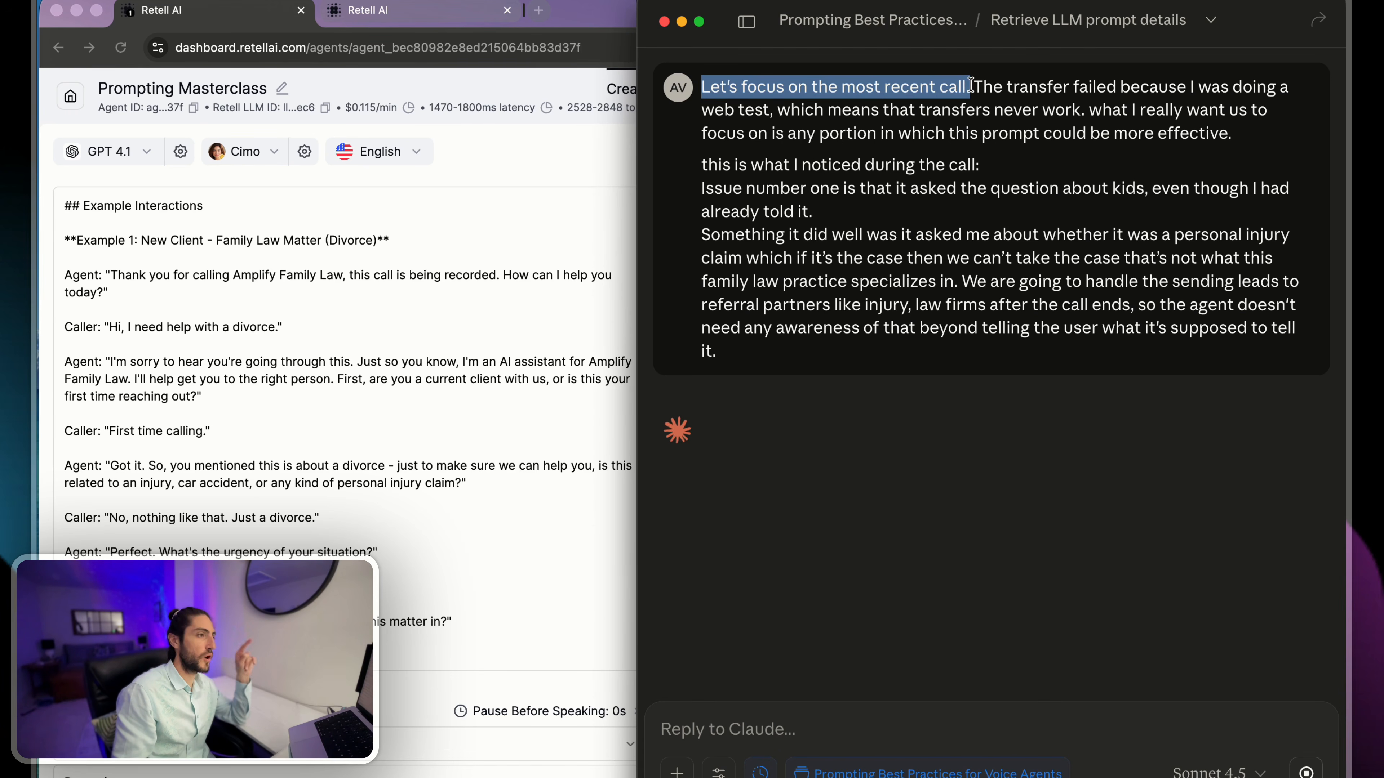
left_click(971, 86)
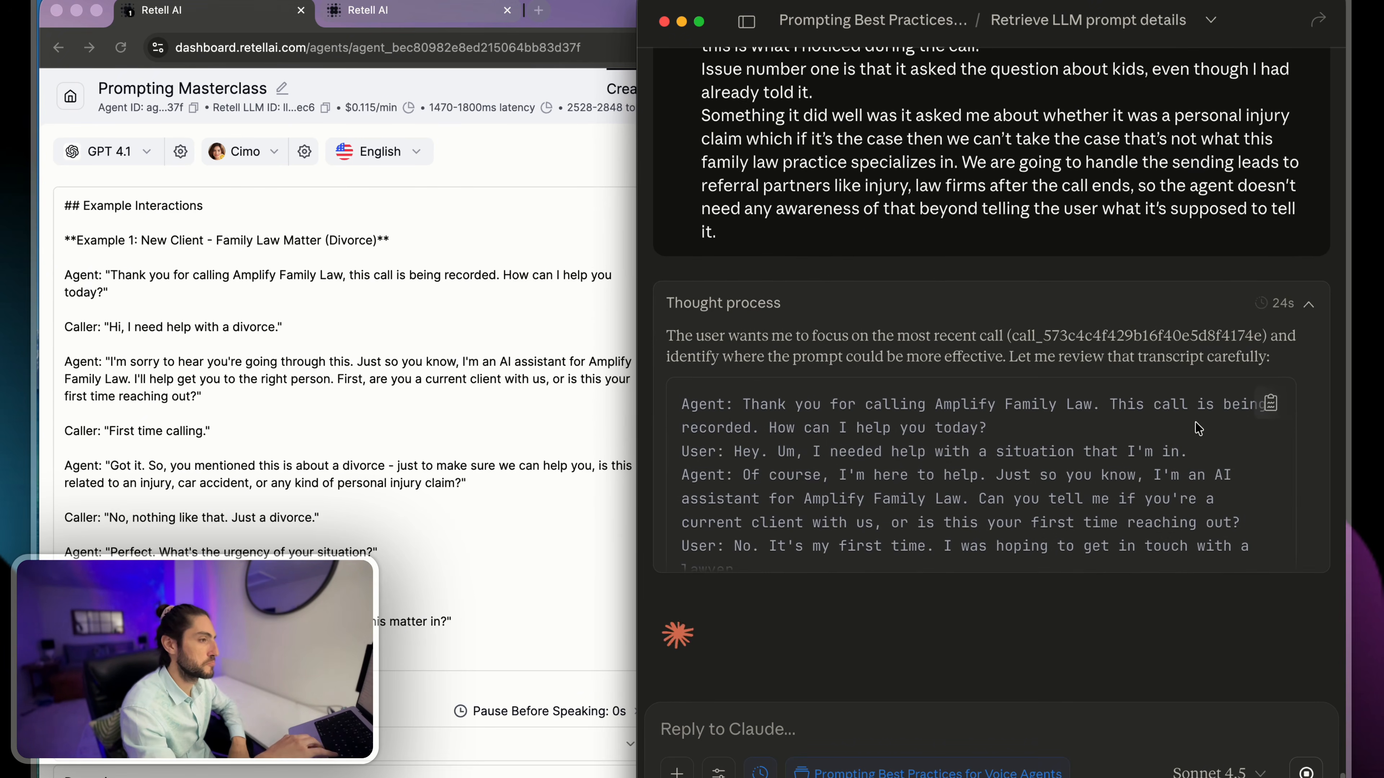
- Read the opening of Claude's Call 1 Deep Dive Analysis, including The Transcript Flow and the start of Identified Issues
left_click_drag(816, 170, 1100, 156)
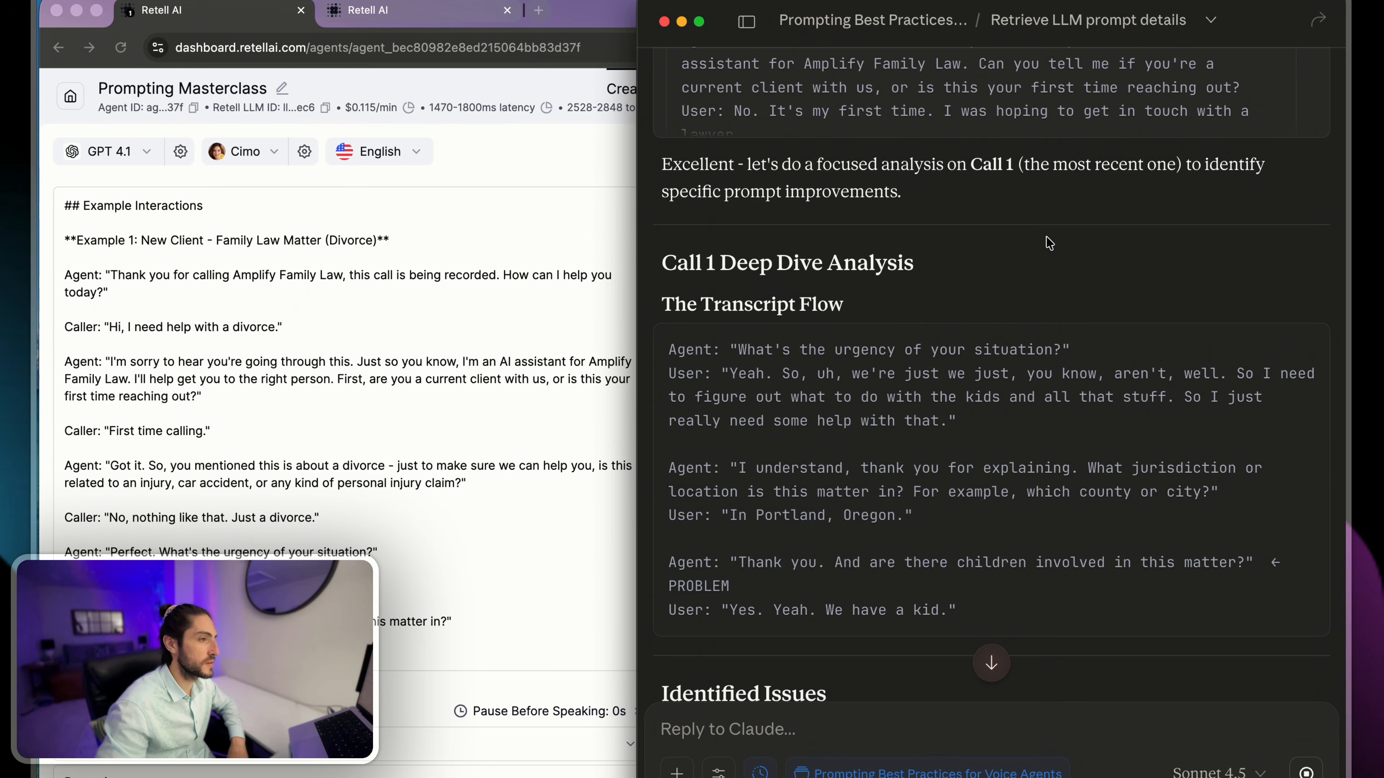
scroll(1049, 243, "down", 8)
left_click_drag(662, 327, 1288, 333)
left_click(1262, 333)
scroll(748, 217, "down", 4)
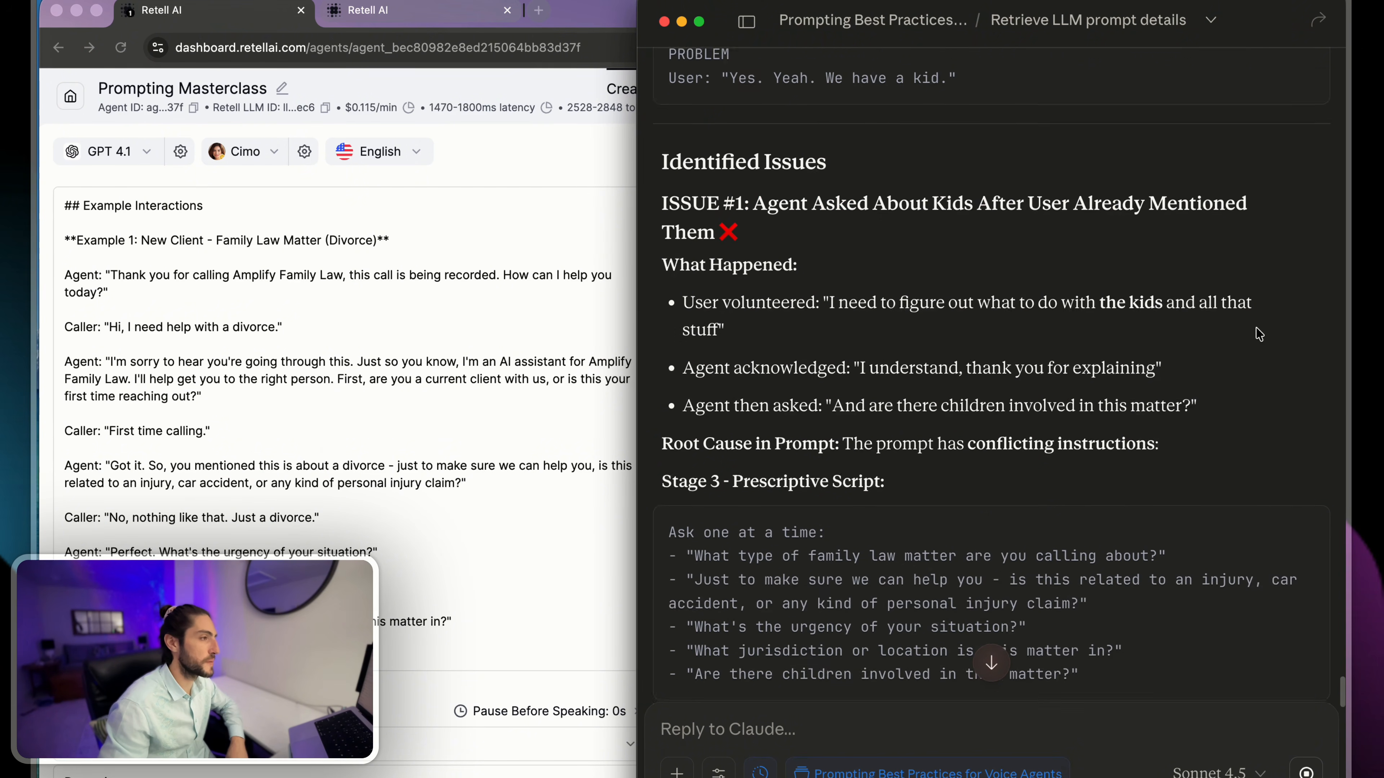
- Examine the What Happened points under Issue #1 about the agent asking about kids already mentioned
left_click_drag(684, 170, 1058, 240)
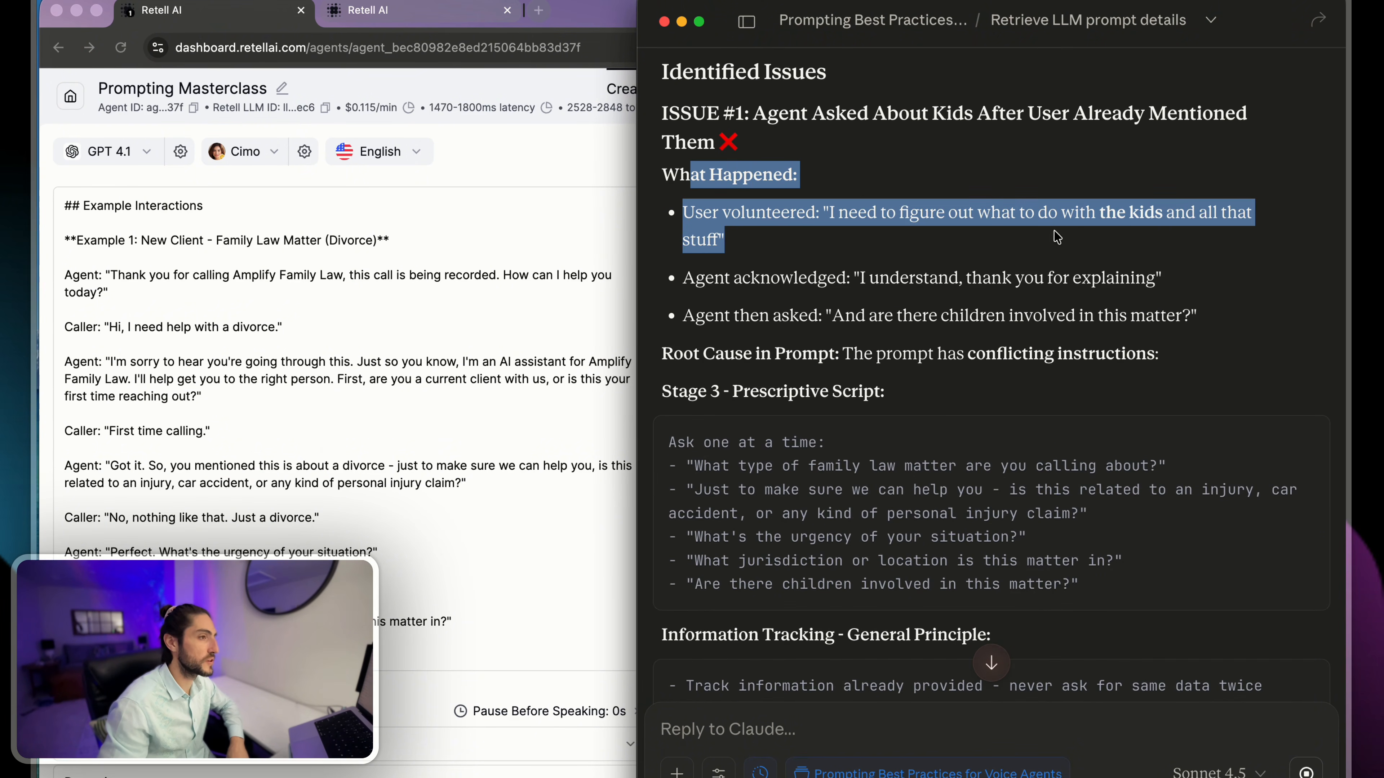
left_click(1058, 240)
left_click_drag(705, 319, 1198, 318)
left_click(1198, 319)
scroll(810, 238, "down", 3)
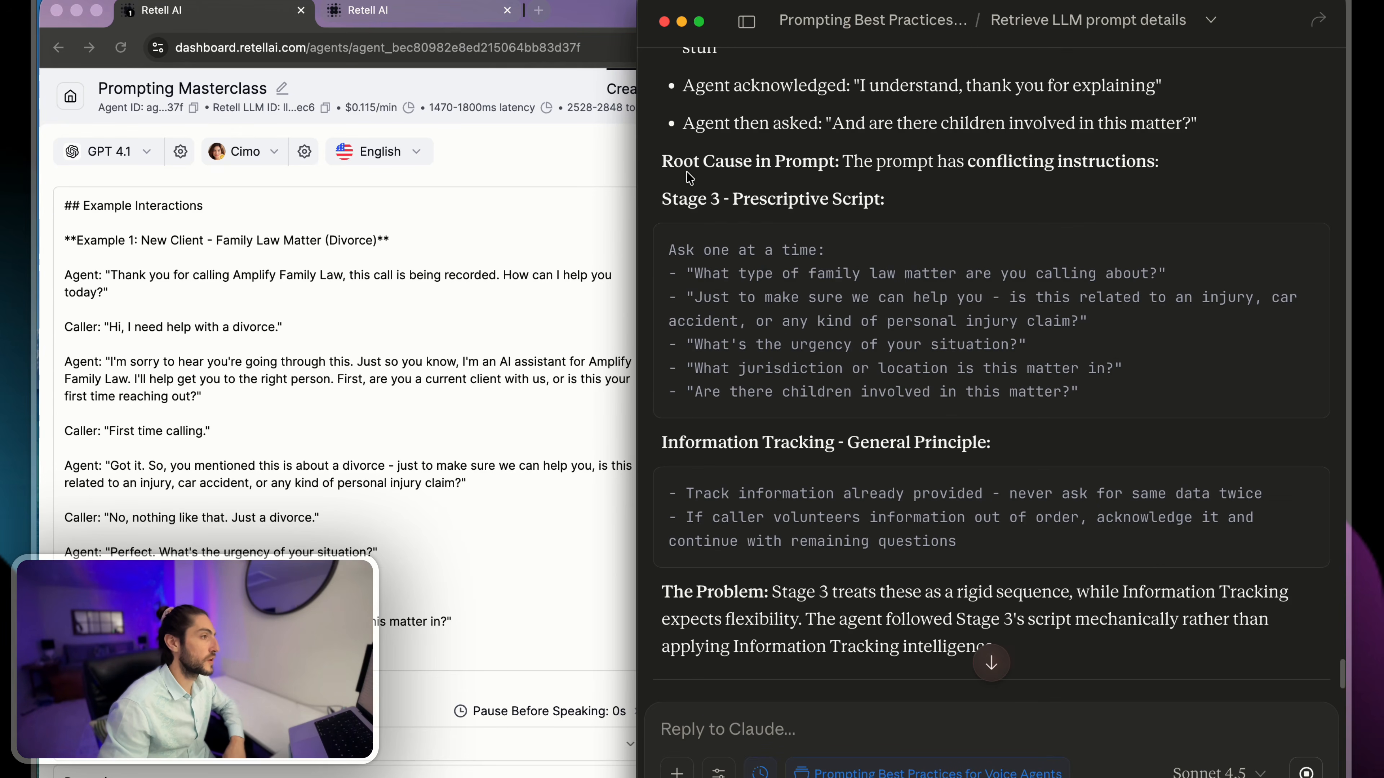
- Examine the Root Cause in Prompt section, comparing the Stage 3 prescriptive script with the Information Tracking general principle
left_click_drag(659, 166, 1071, 155)
left_click(1067, 178)
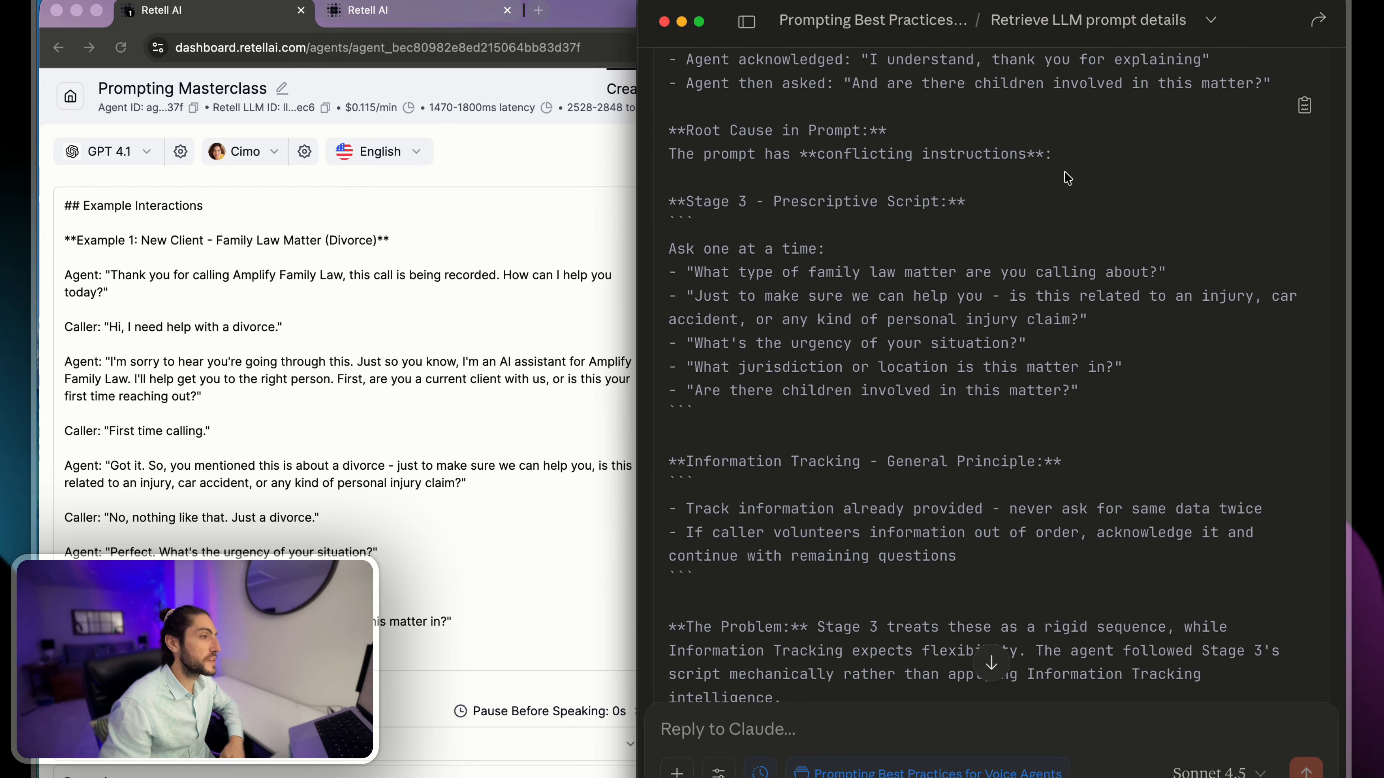
left_click_drag(751, 231, 1120, 432)
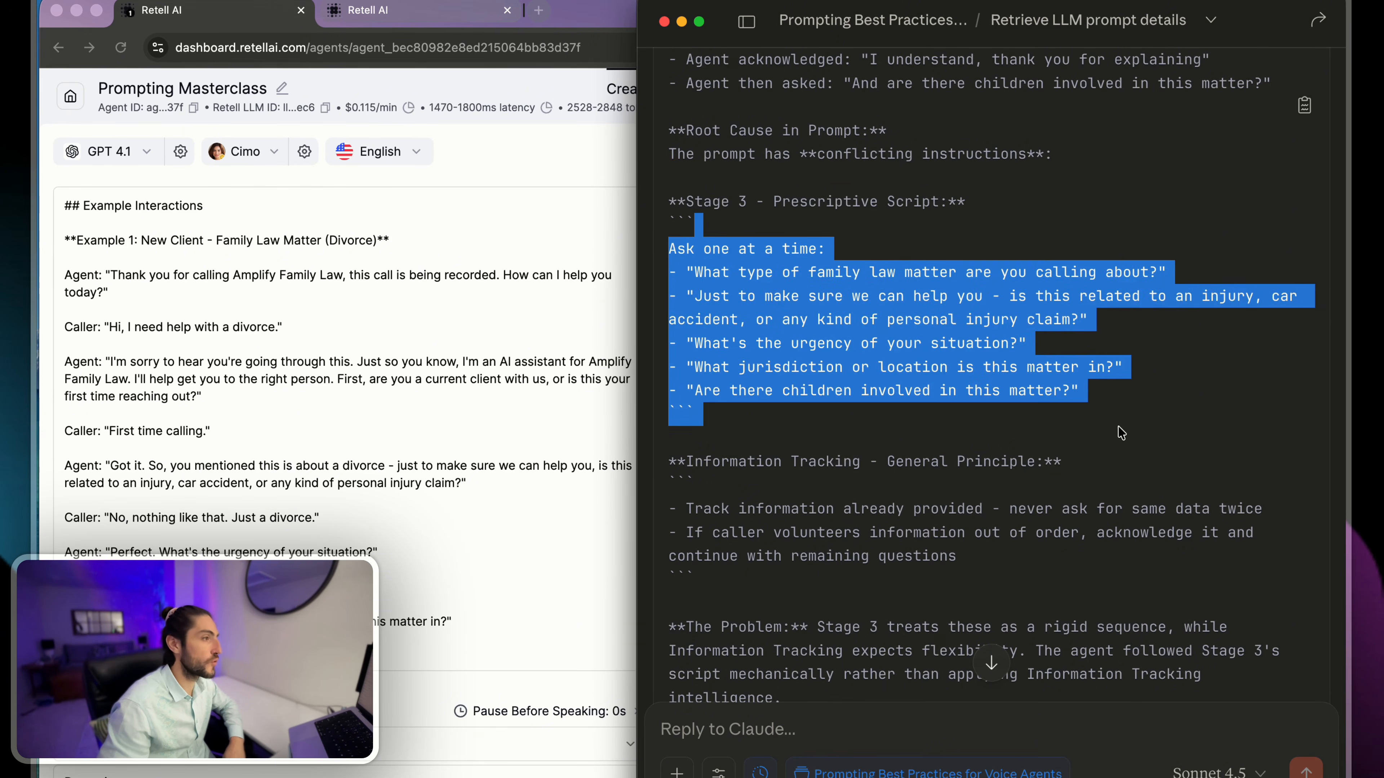
left_click(1108, 420)
left_click_drag(859, 272, 996, 390)
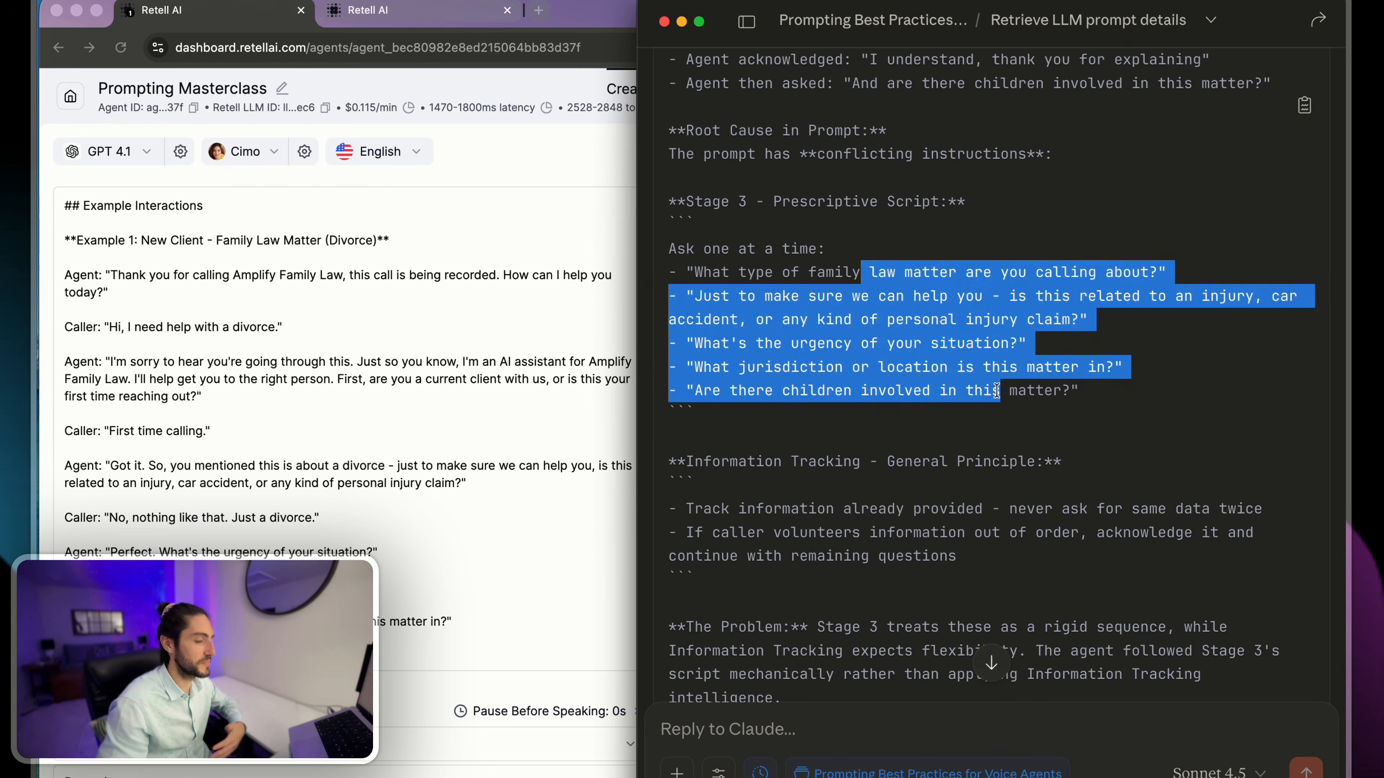
left_click(997, 390)
scroll(887, 235, "down", 5)
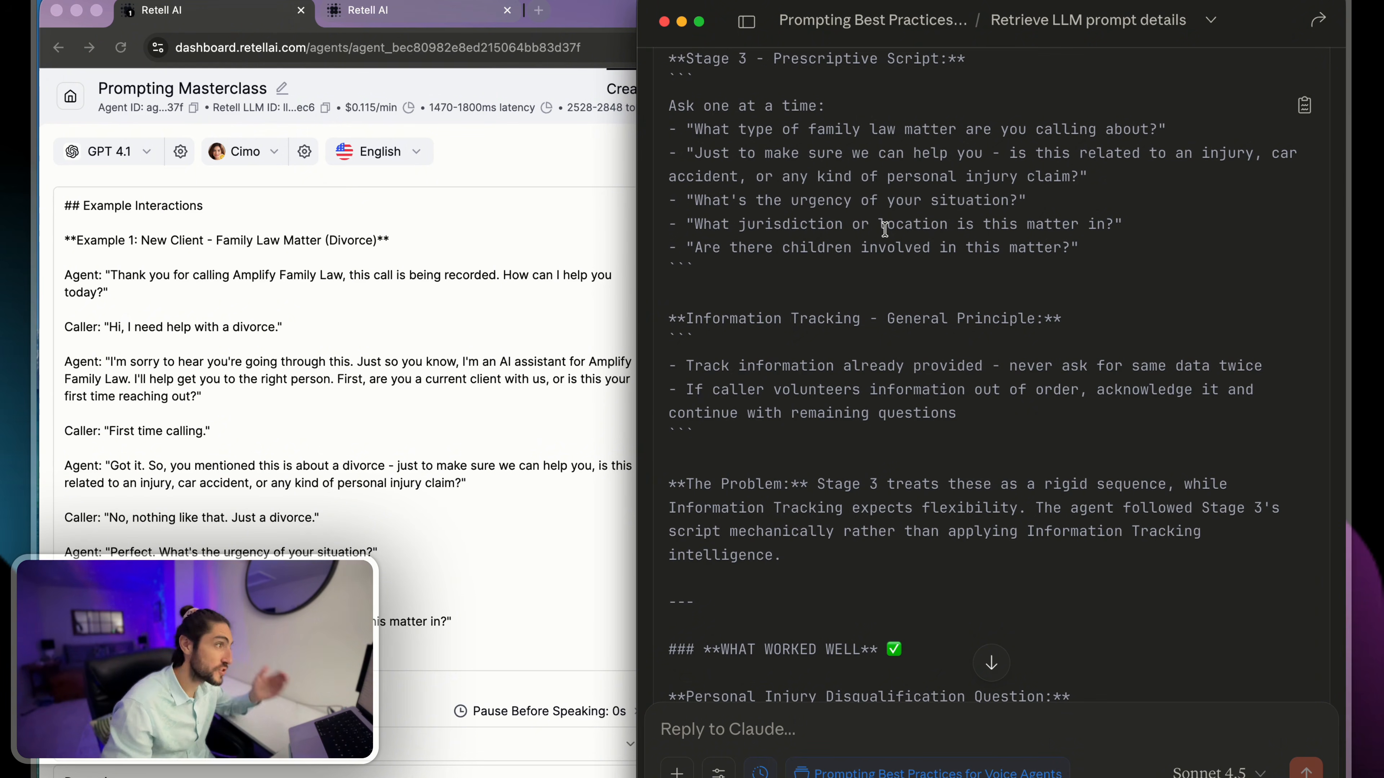
left_click_drag(745, 285, 1062, 334)
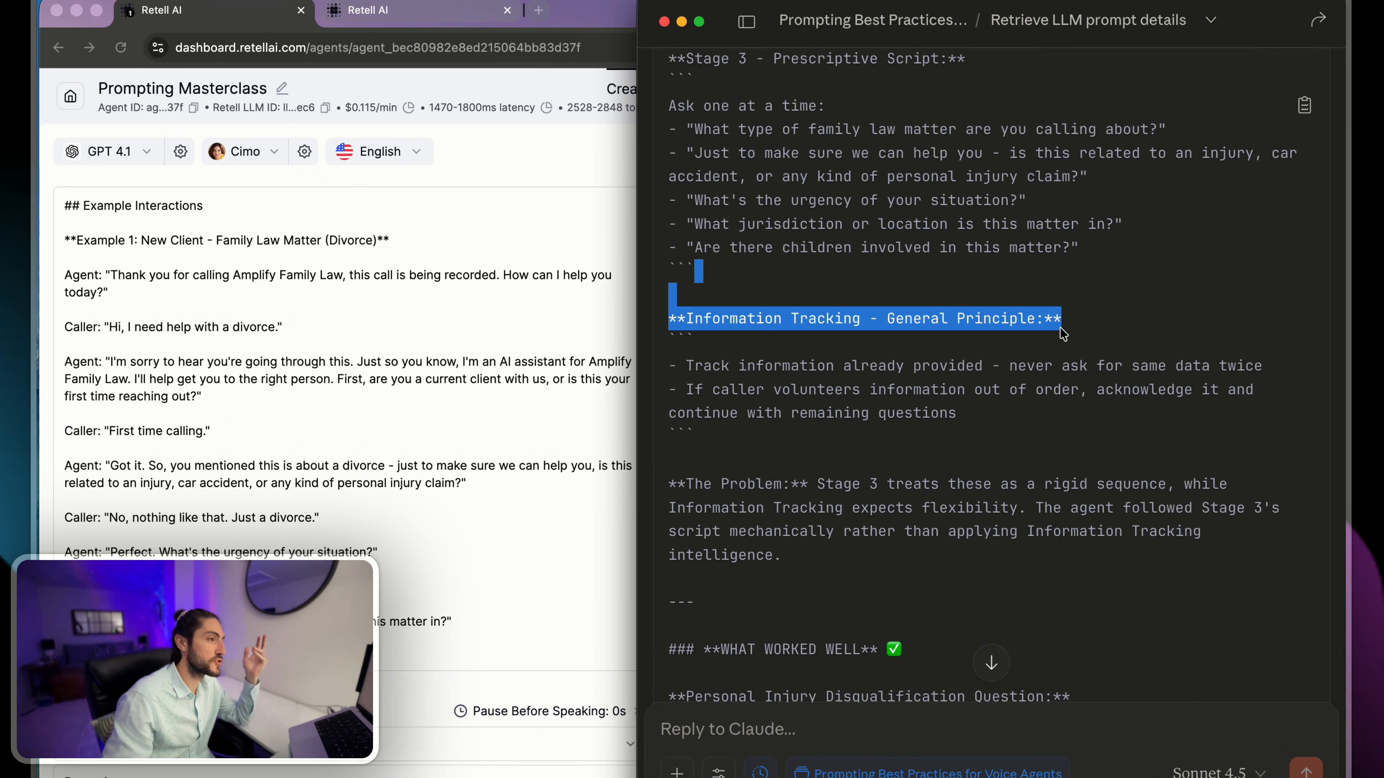
- Find the Information Tracking section in the Prompting Masterclass agent's prompt in Retell AI and review its rules
scroll(202, 331, "up", 20)
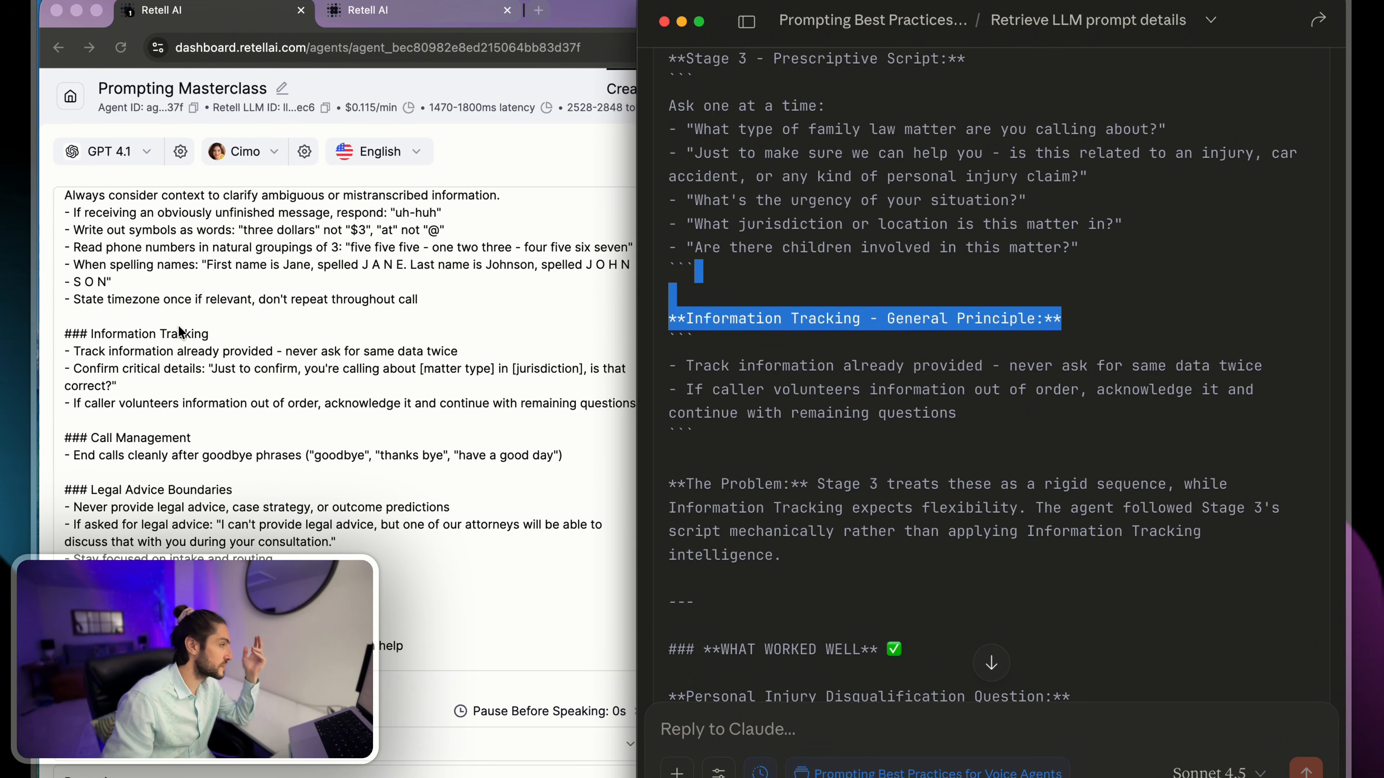
scroll(181, 332, "up", 3)
left_click(188, 390)
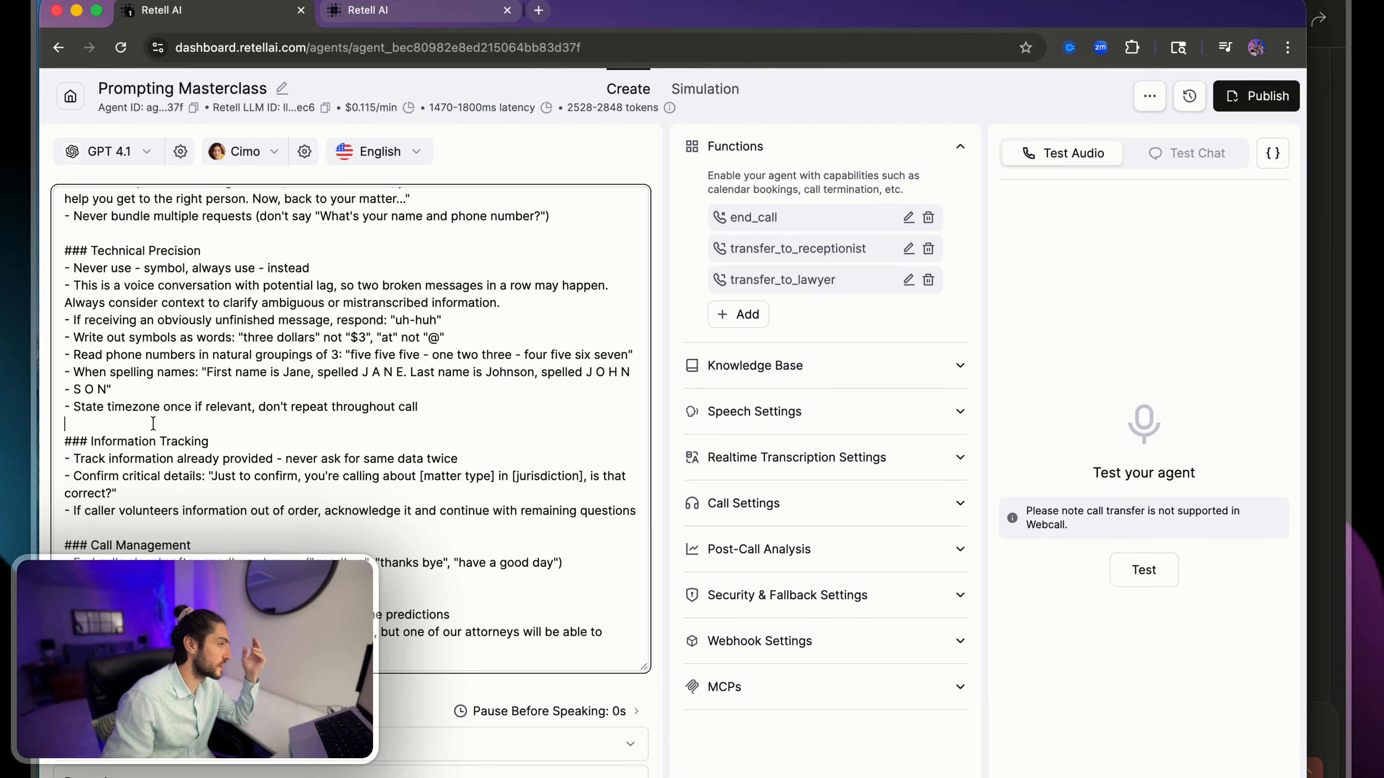
left_click_drag(137, 425, 412, 458)
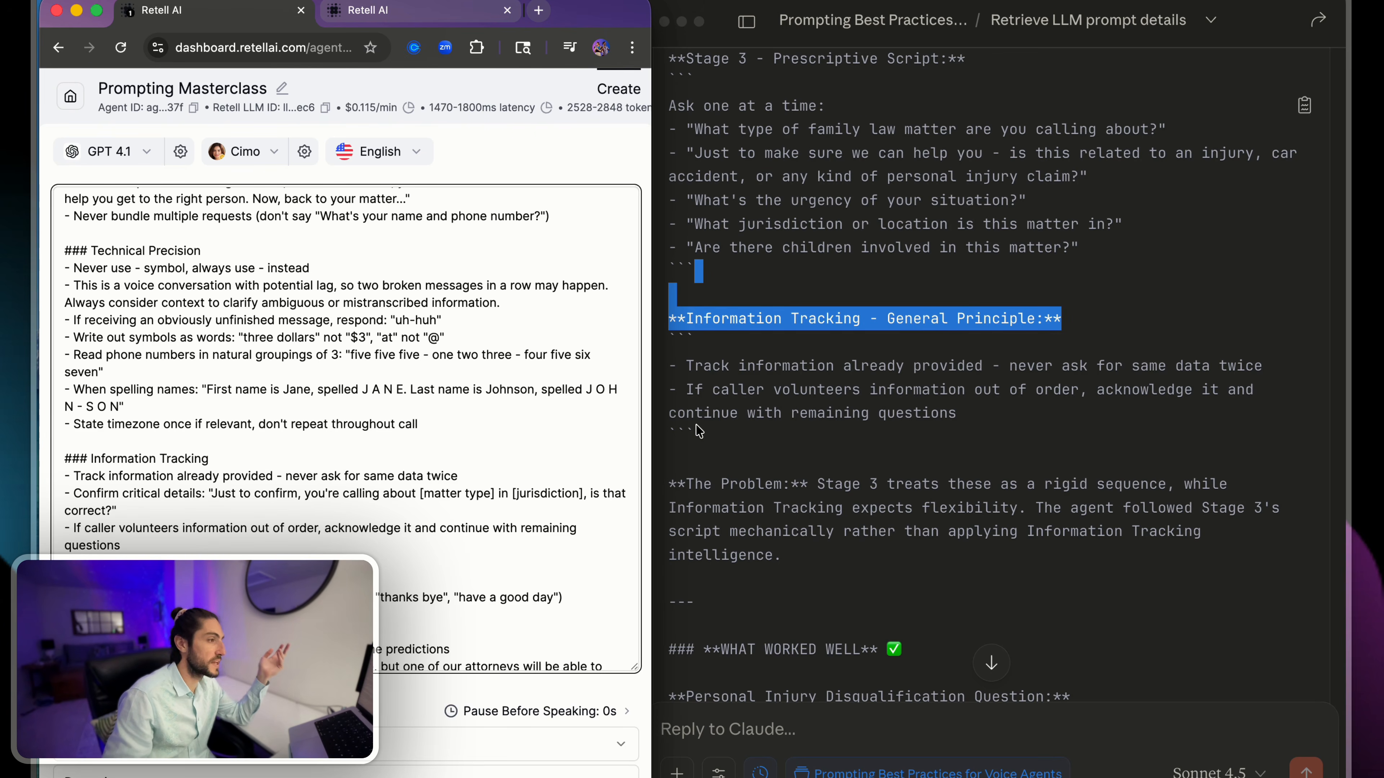
left_click(815, 403)
- Read The Problem explanation in Claude's analysis about Stage 3's rigid sequence versus Information Tracking's flexibility
scroll(810, 412, "down", 3)
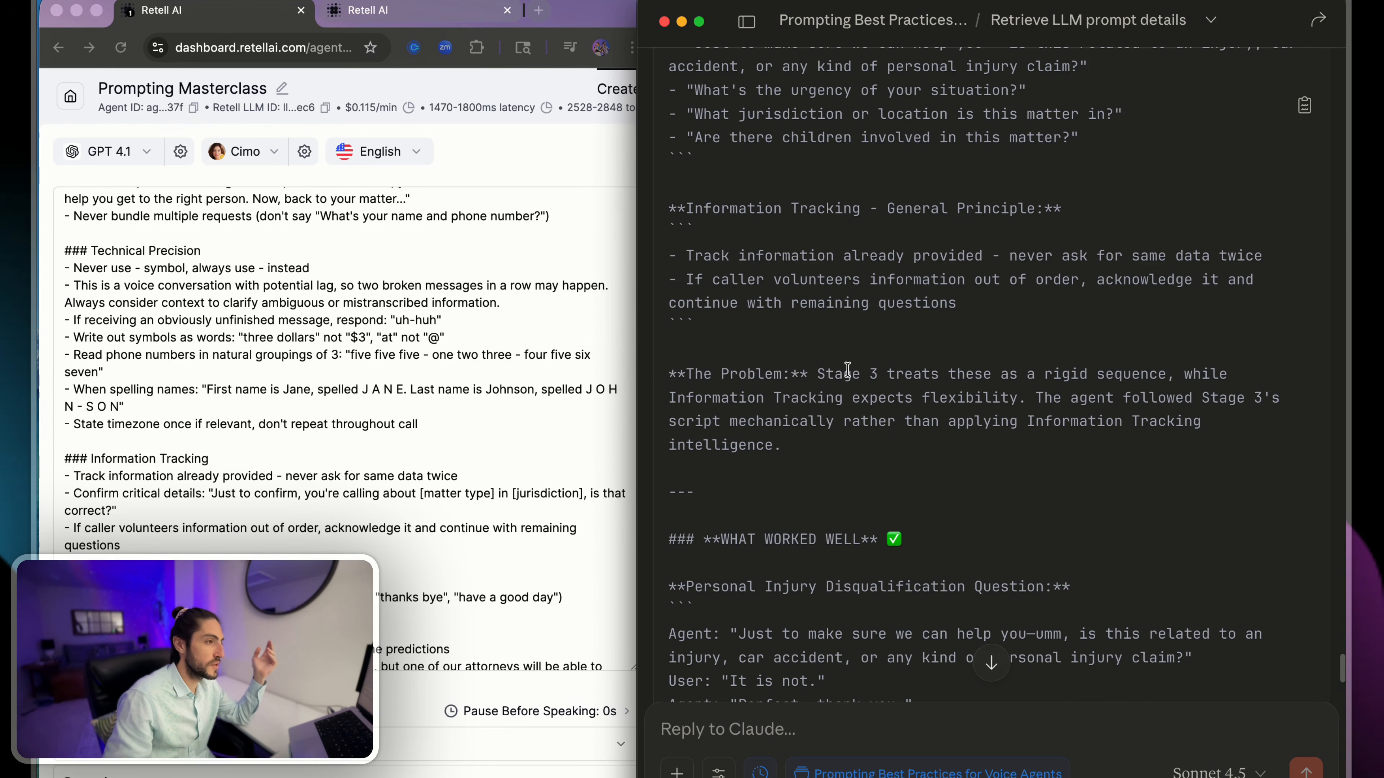
left_click_drag(809, 359, 1003, 397)
left_click(1003, 397)
scroll(998, 396, "down", 3)
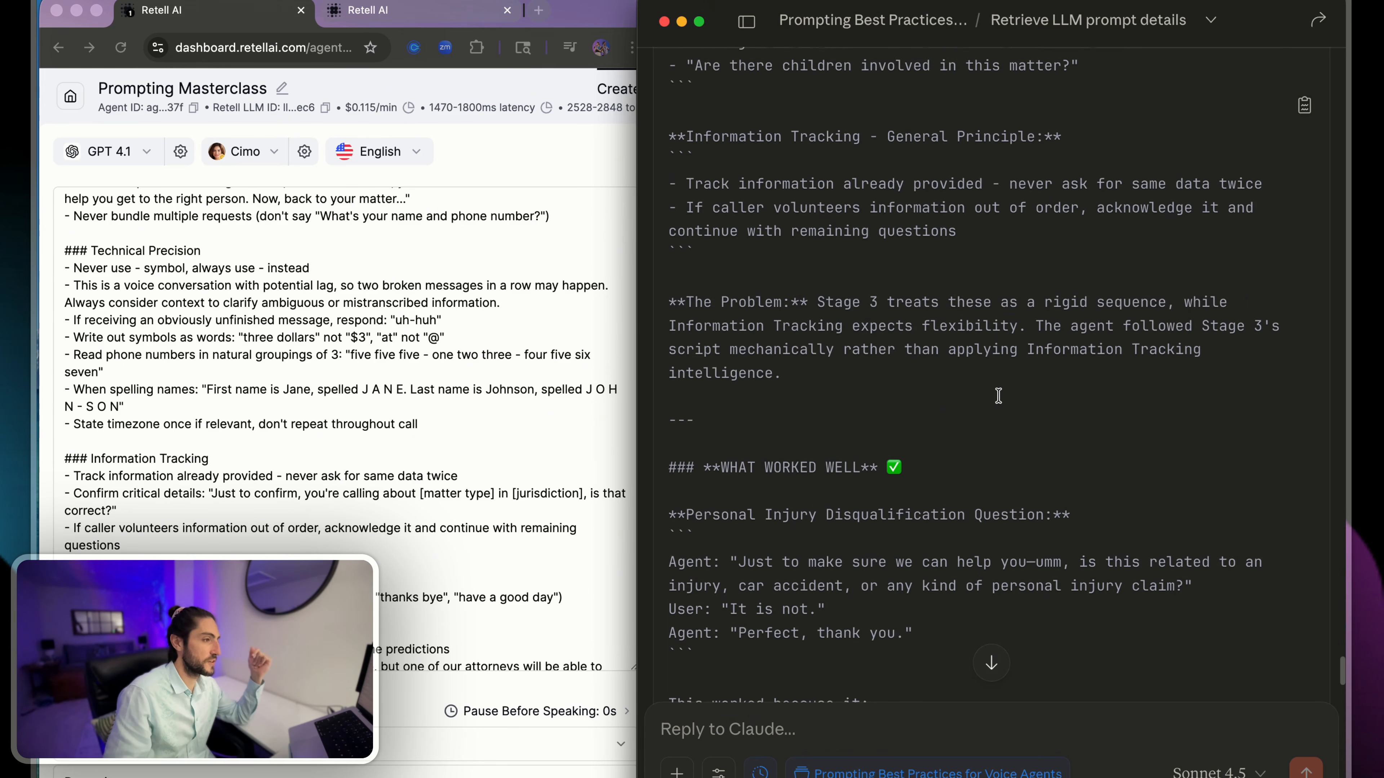
scroll(998, 395, "down", 5)
scroll(998, 396, "up", 4)
left_click_drag(790, 329, 834, 244)
left_click(834, 244)
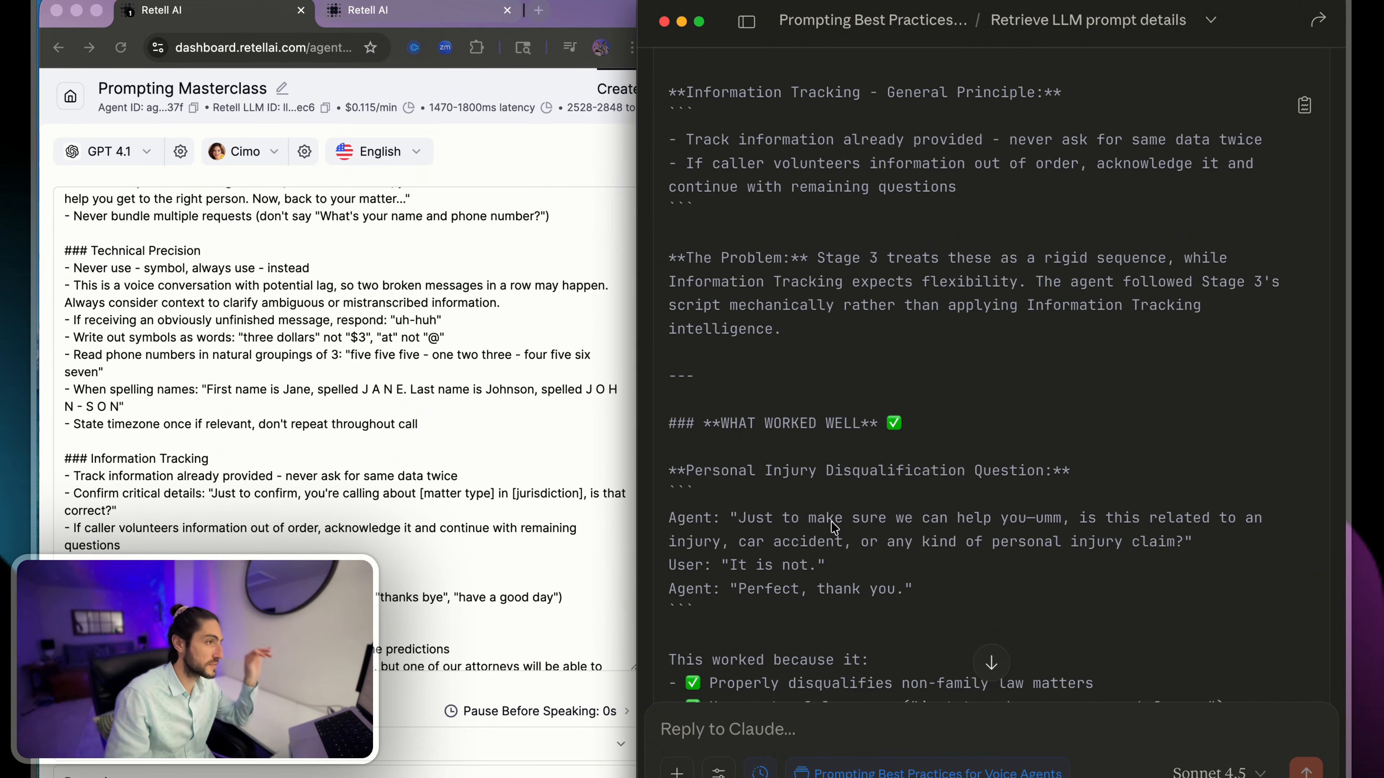
scroll(833, 517, "up", 5)
scroll(789, 464, "down", 5)
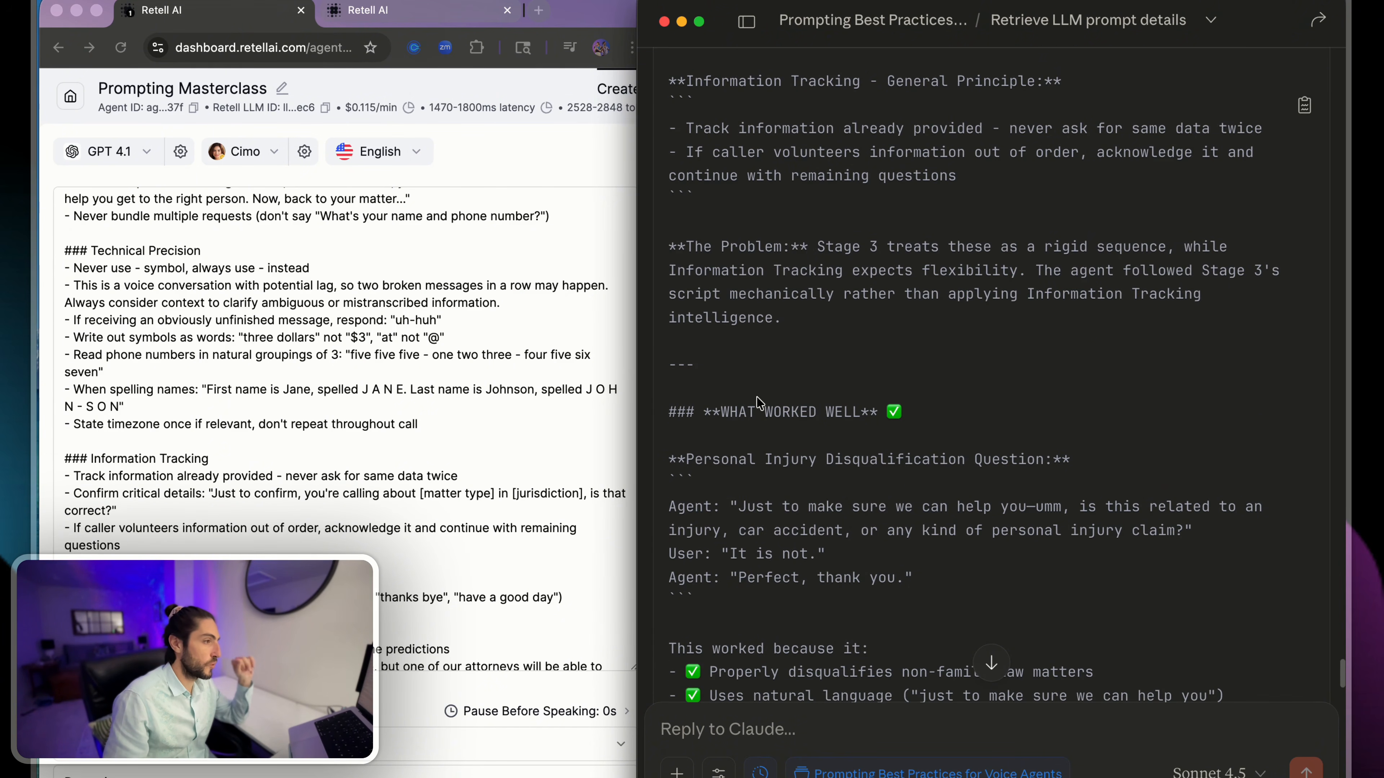
left_click_drag(736, 355, 820, 450)
left_click(812, 430)
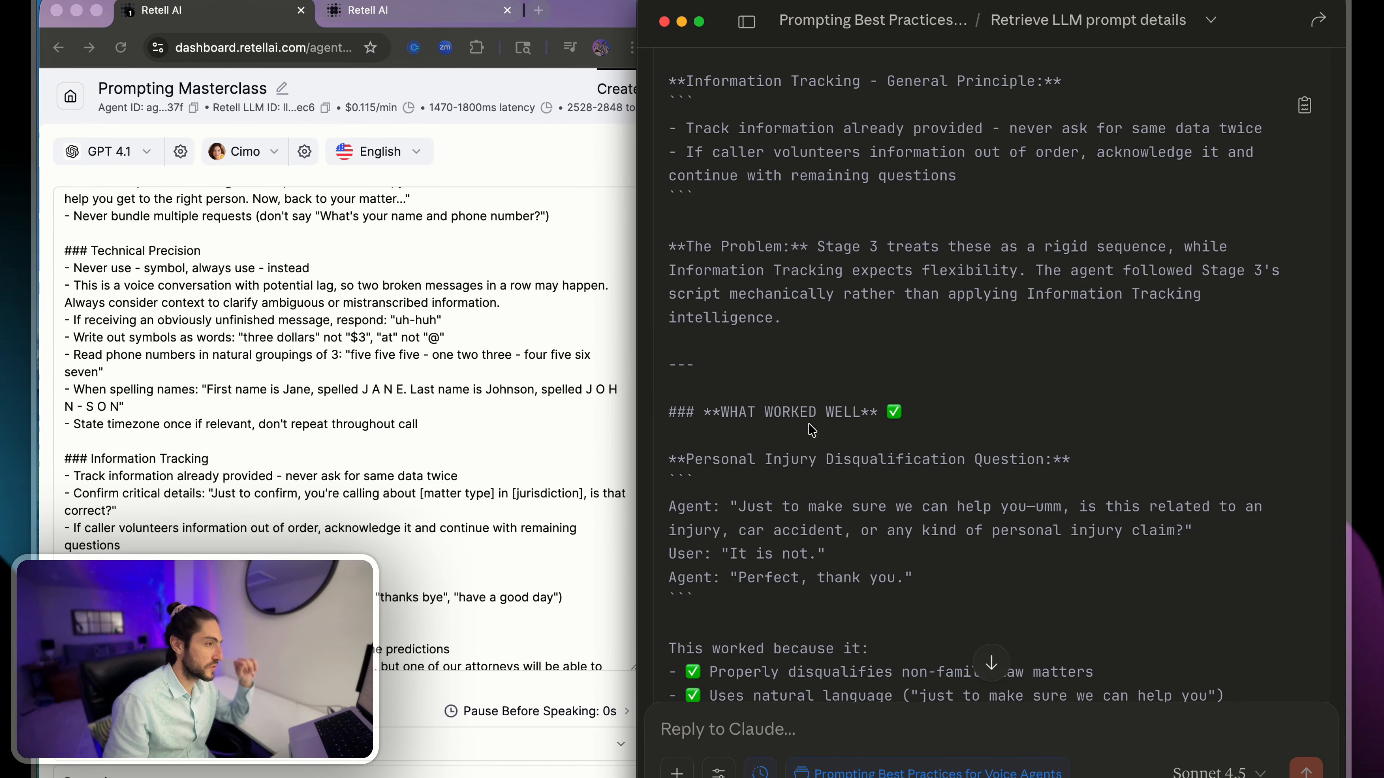
- Review the What Worked Well section, covering the personal injury disqualification question and the clarification about referral partners
scroll(764, 391, "down", 3)
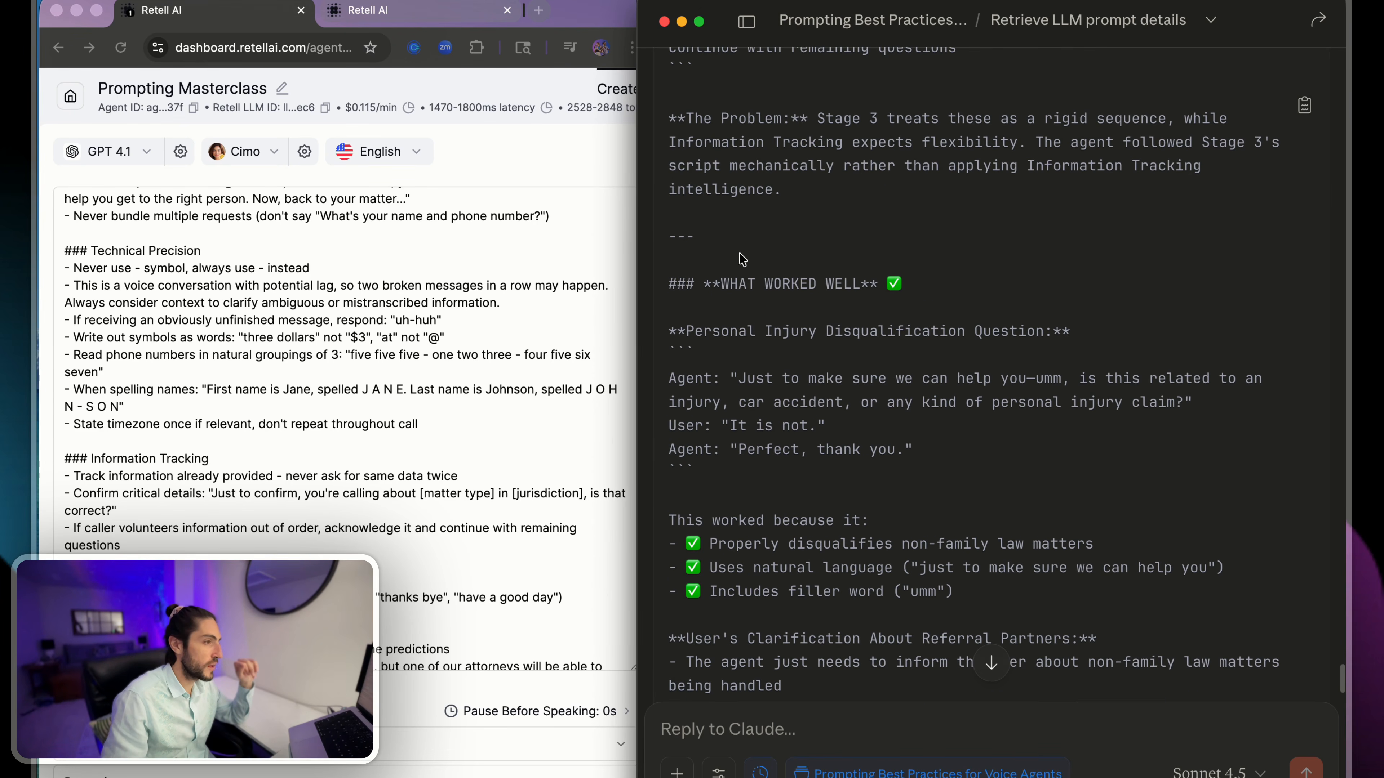
left_click_drag(759, 314, 1223, 402)
left_click(1223, 402)
scroll(882, 375, "down", 3)
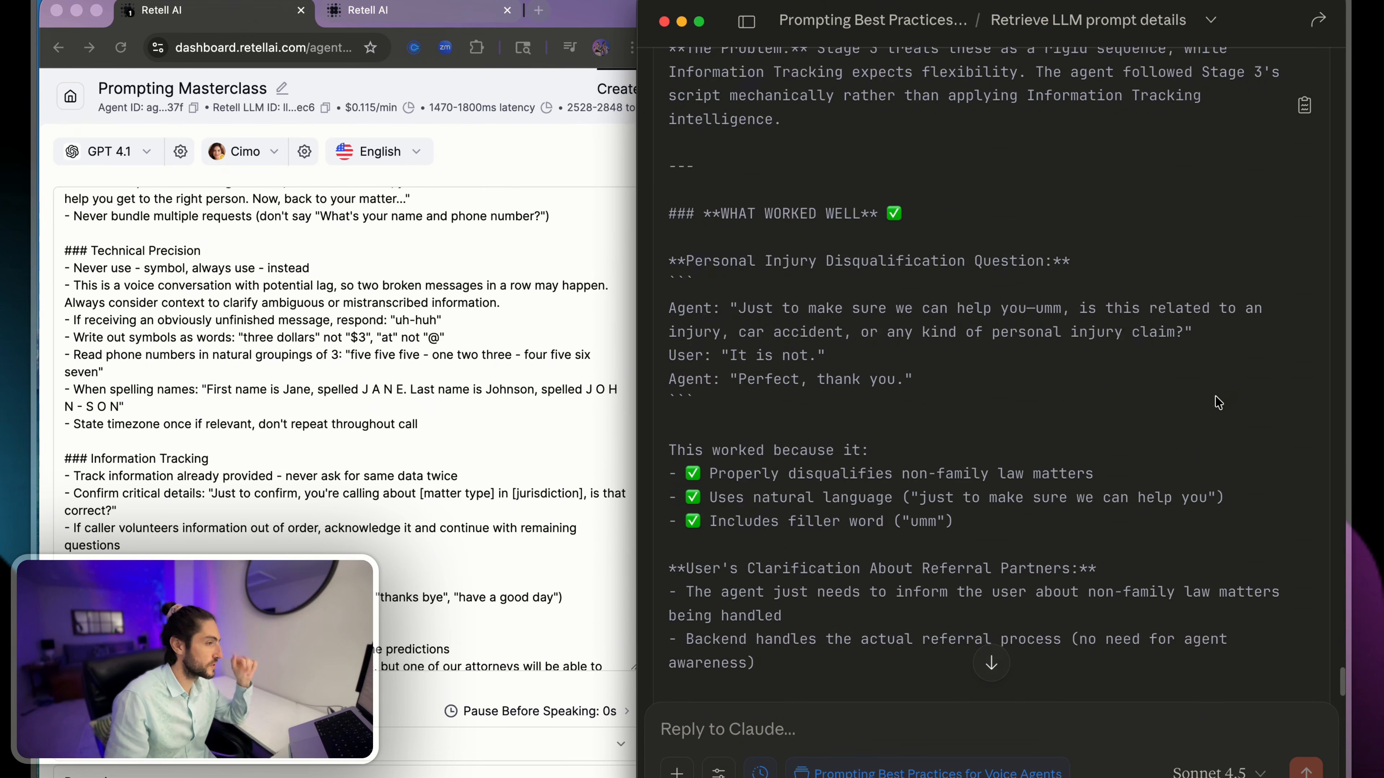
scroll(734, 266, "down", 9)
left_click_drag(734, 256, 1295, 326)
left_click(946, 333)
left_click(1294, 326)
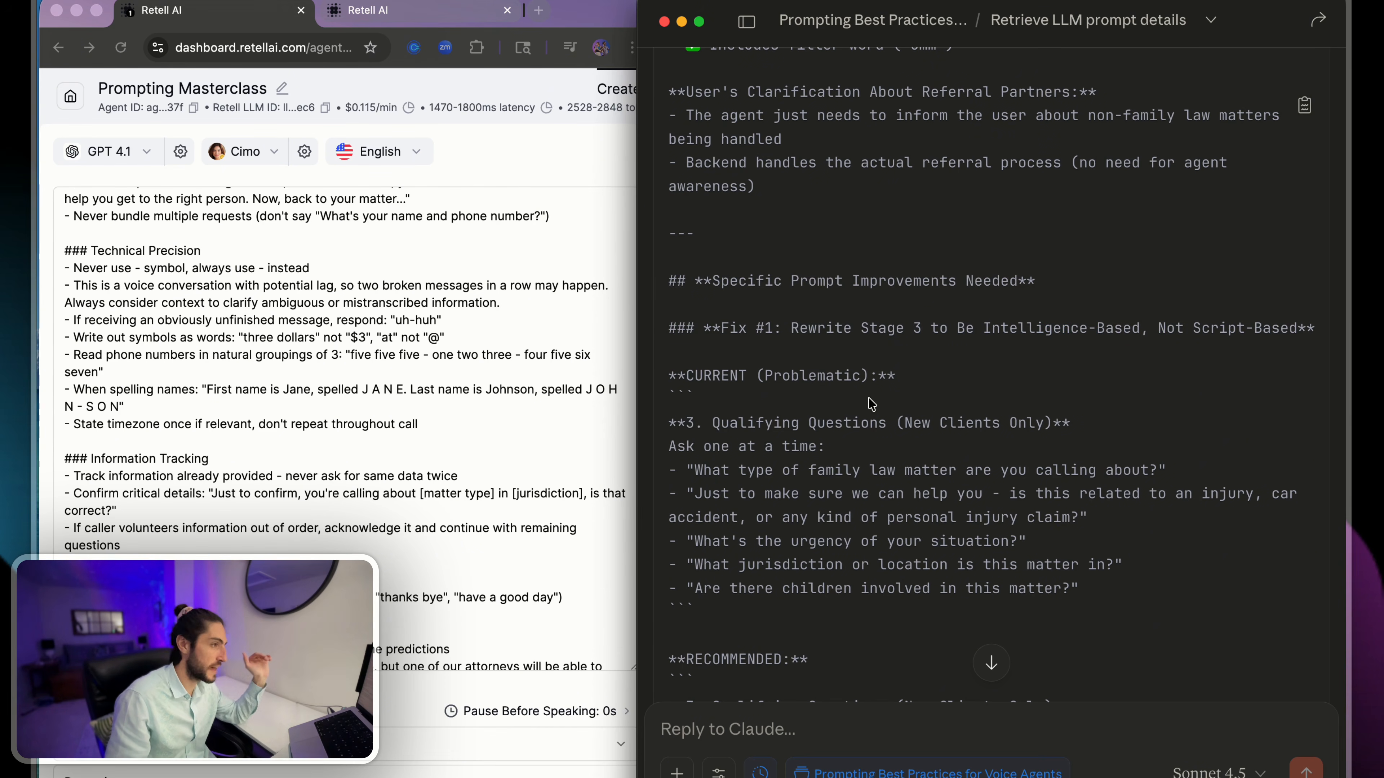
- Examine the current, problematic version of the Stage 3 qualifying questions under Fix #1
triple_click(861, 374)
left_click(898, 381)
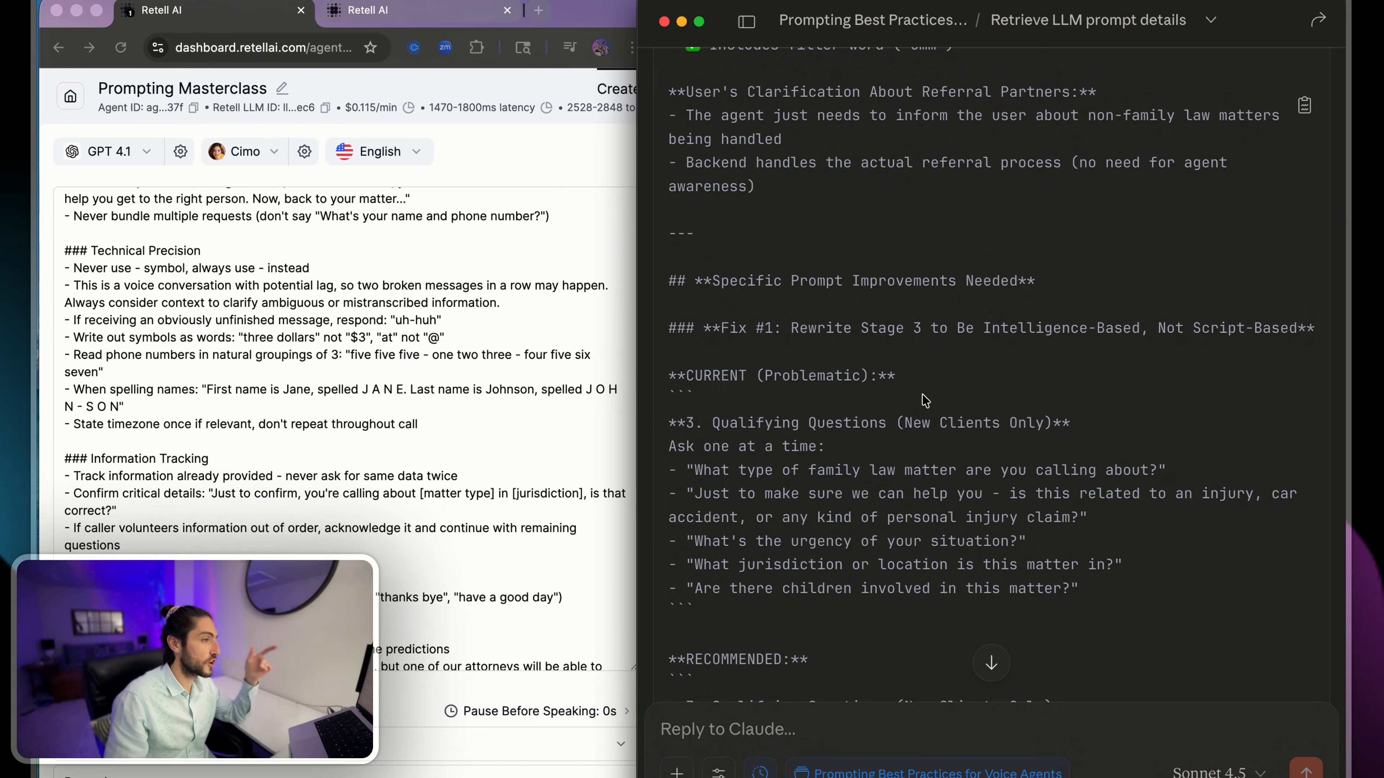
scroll(924, 401, "down", 2)
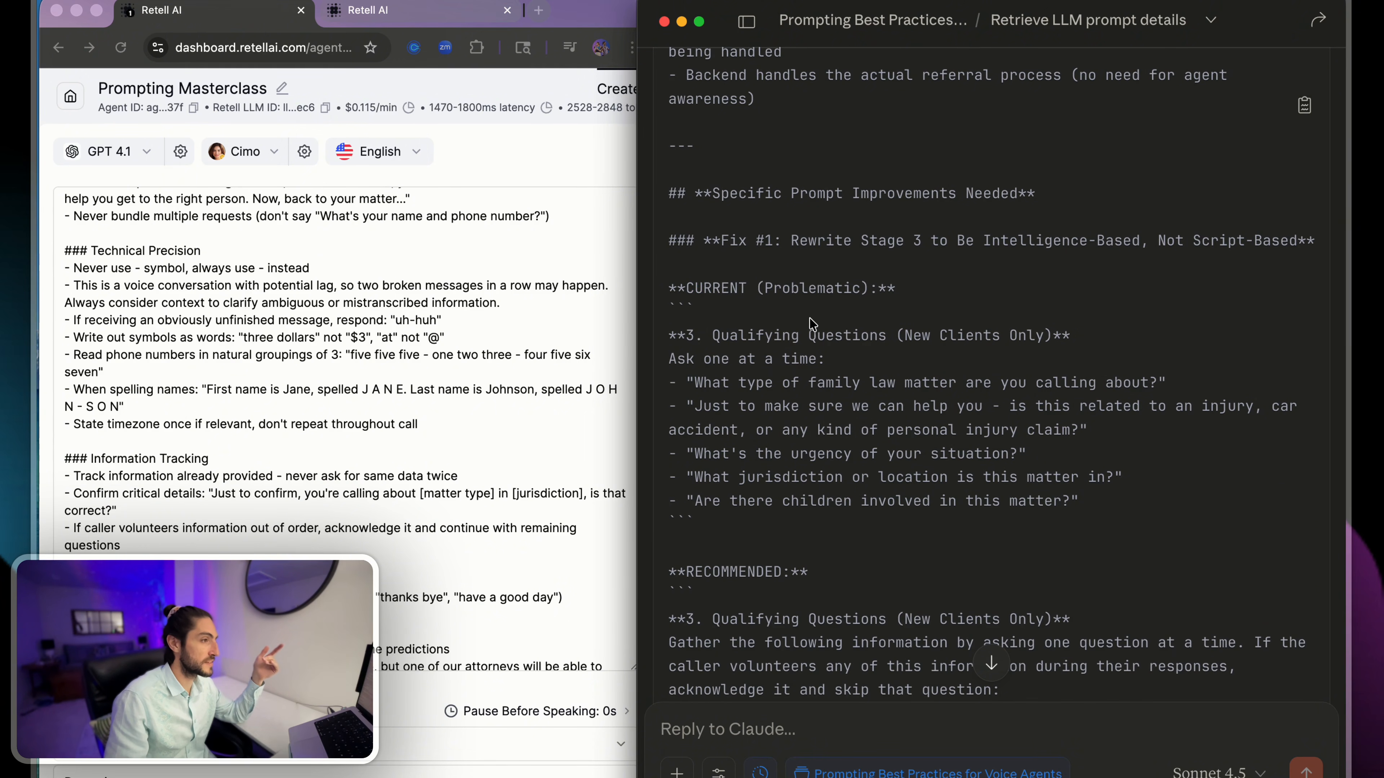
left_click_drag(812, 323, 980, 493)
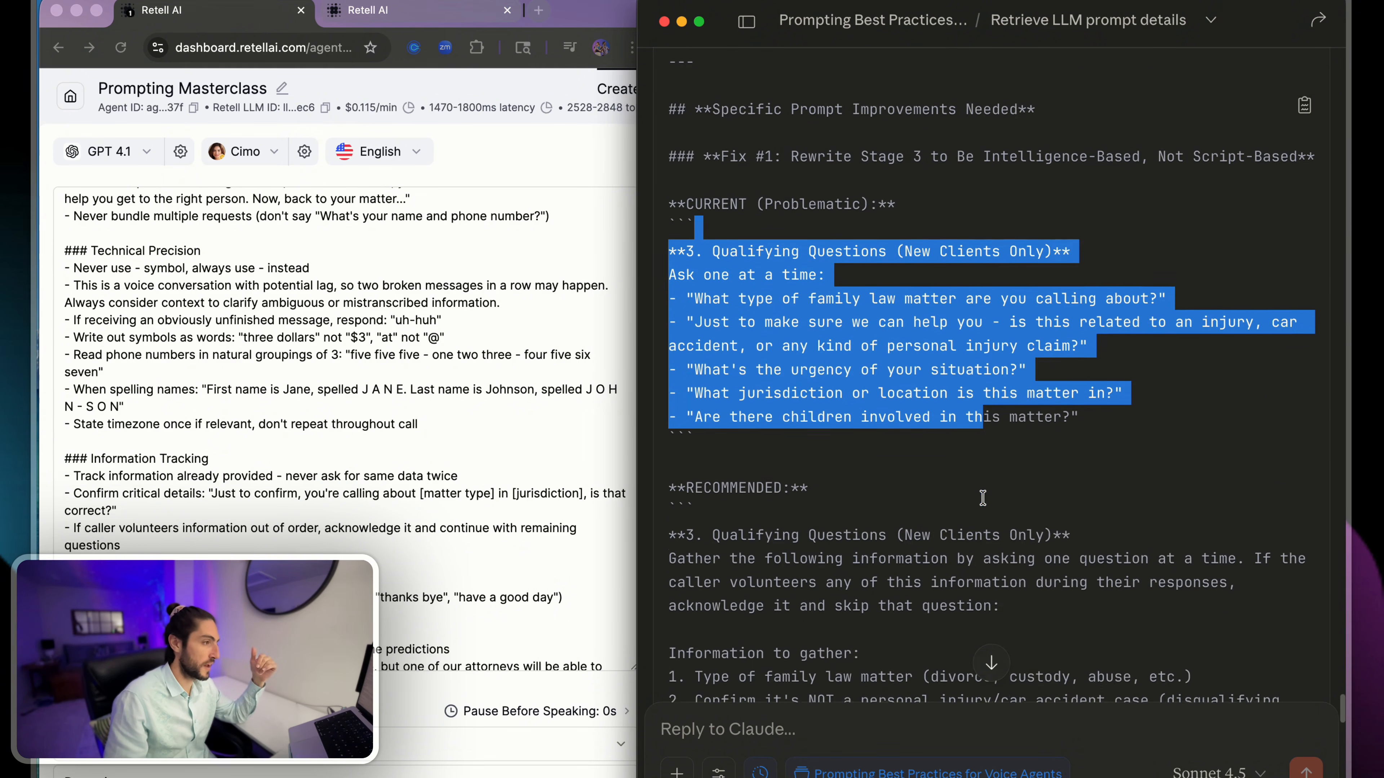
scroll(980, 494, "down", 4)
left_click(811, 375)
- Examine the recommended Stage 3 rewrite under Fix #1, including its opening instruction, information to gather and example questions
left_click_drag(783, 357, 1089, 506)
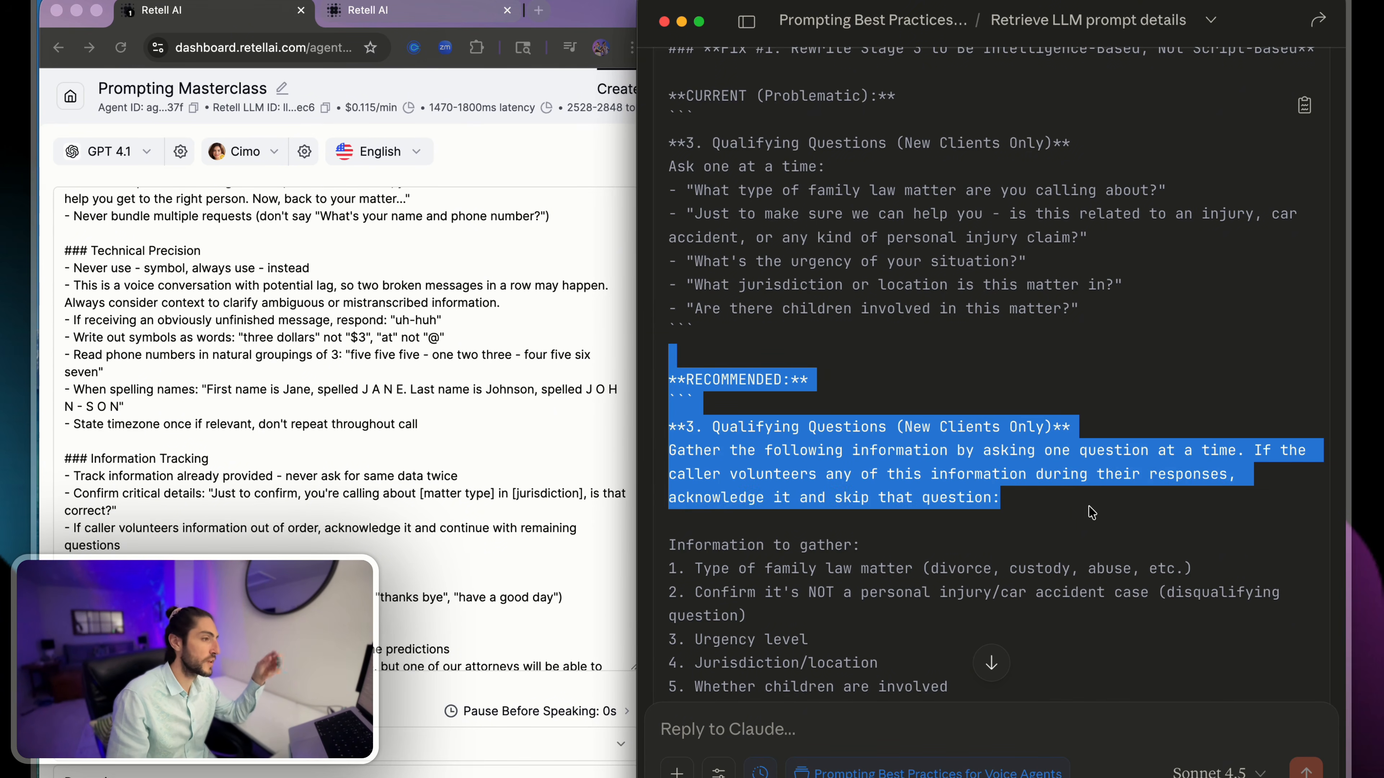
left_click(1073, 511)
scroll(1073, 512, "down", 4)
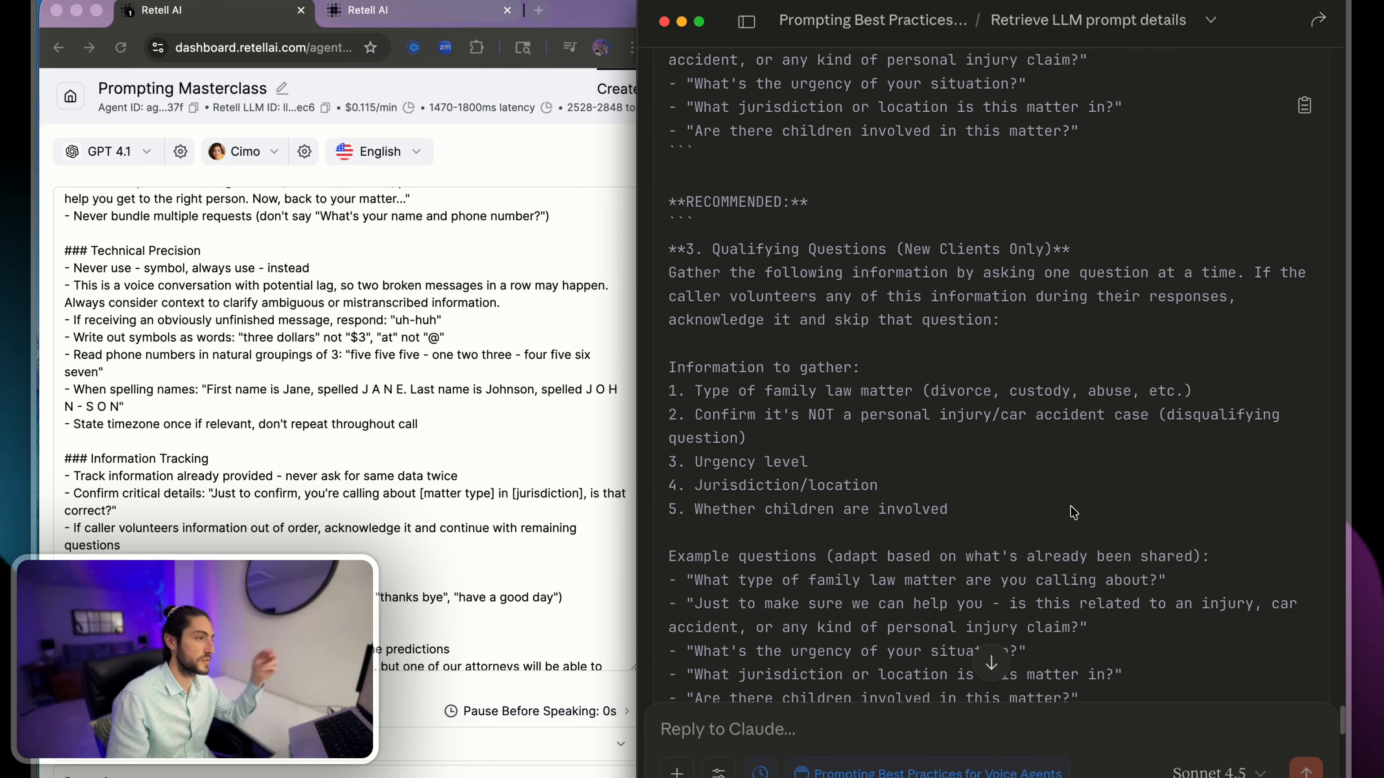
left_click_drag(890, 374, 966, 509)
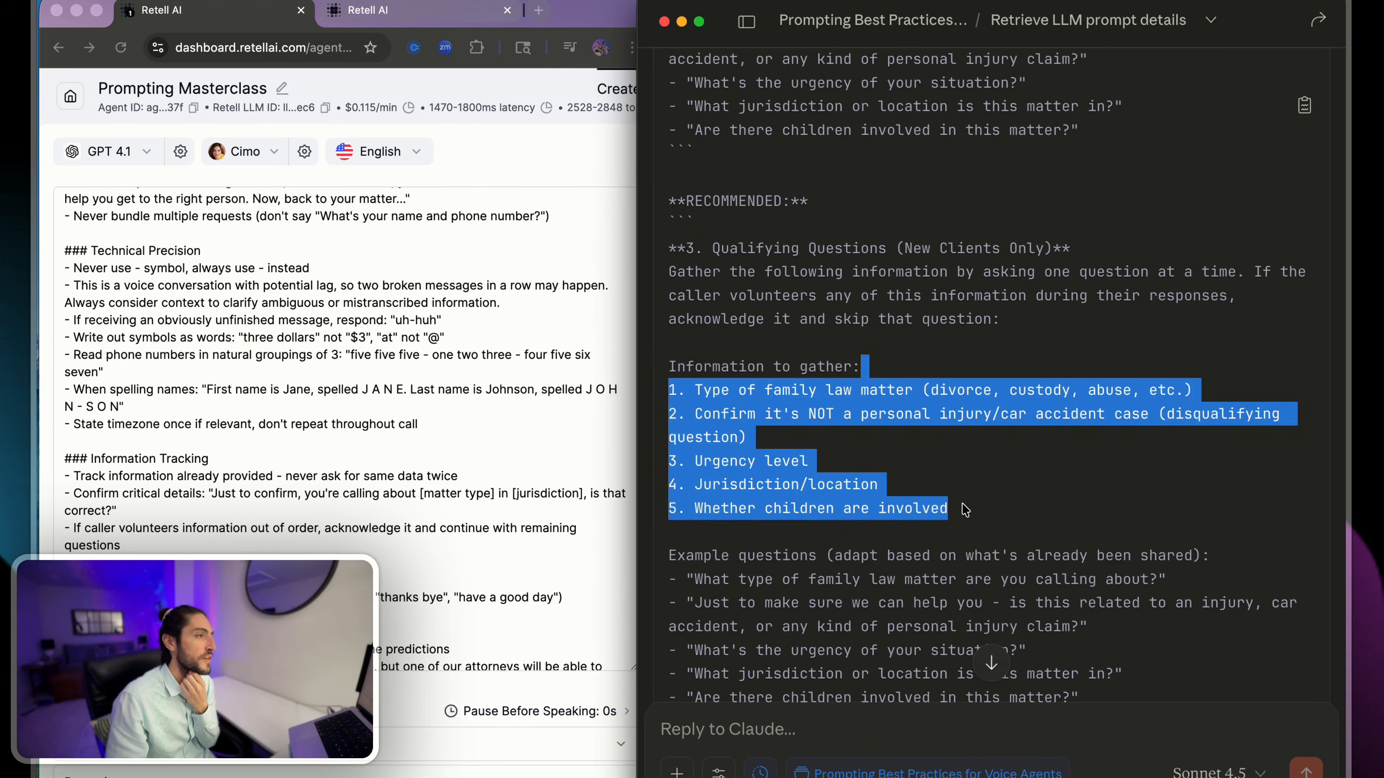
left_click(965, 510)
scroll(1126, 251, "up", 3)
left_click_drag(1125, 254, 669, 140)
scroll(839, 232, "down", 6)
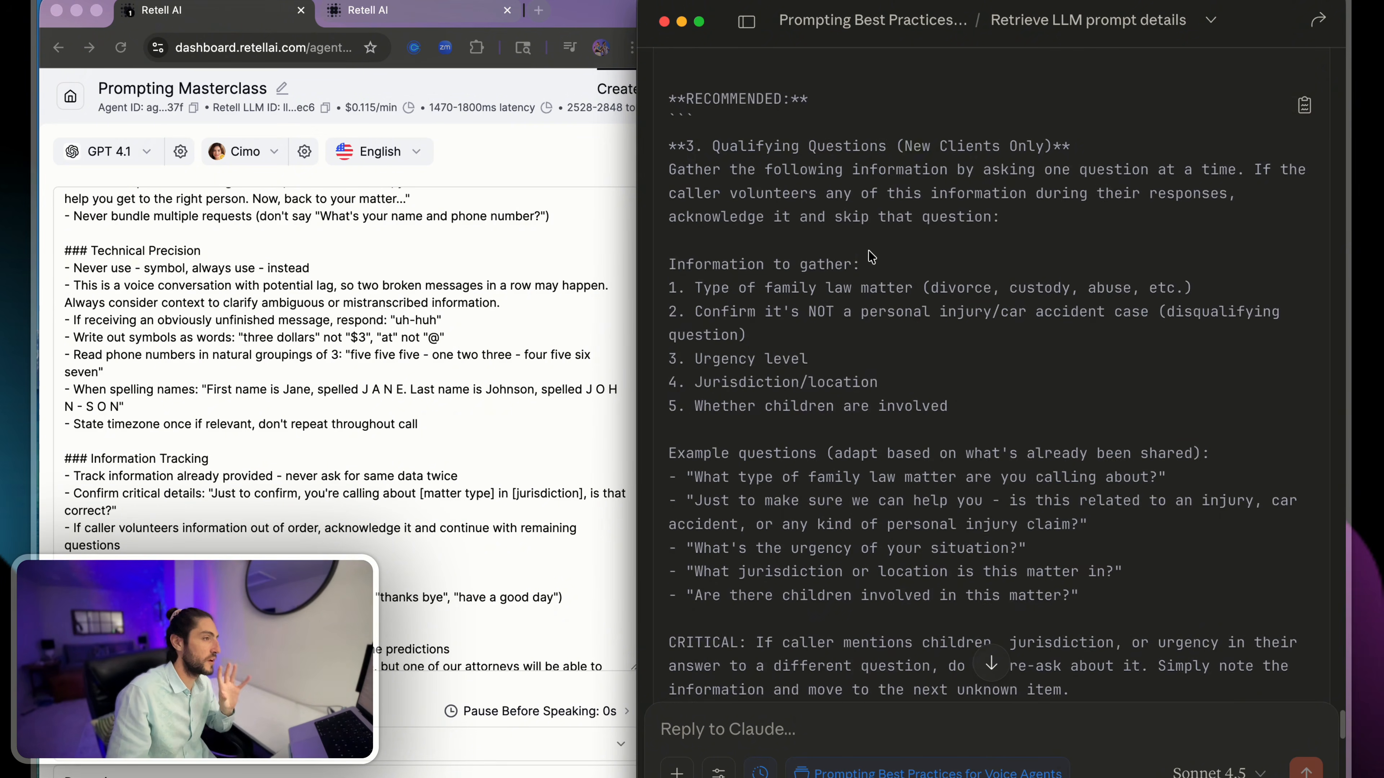
scroll(839, 232, "down", 5)
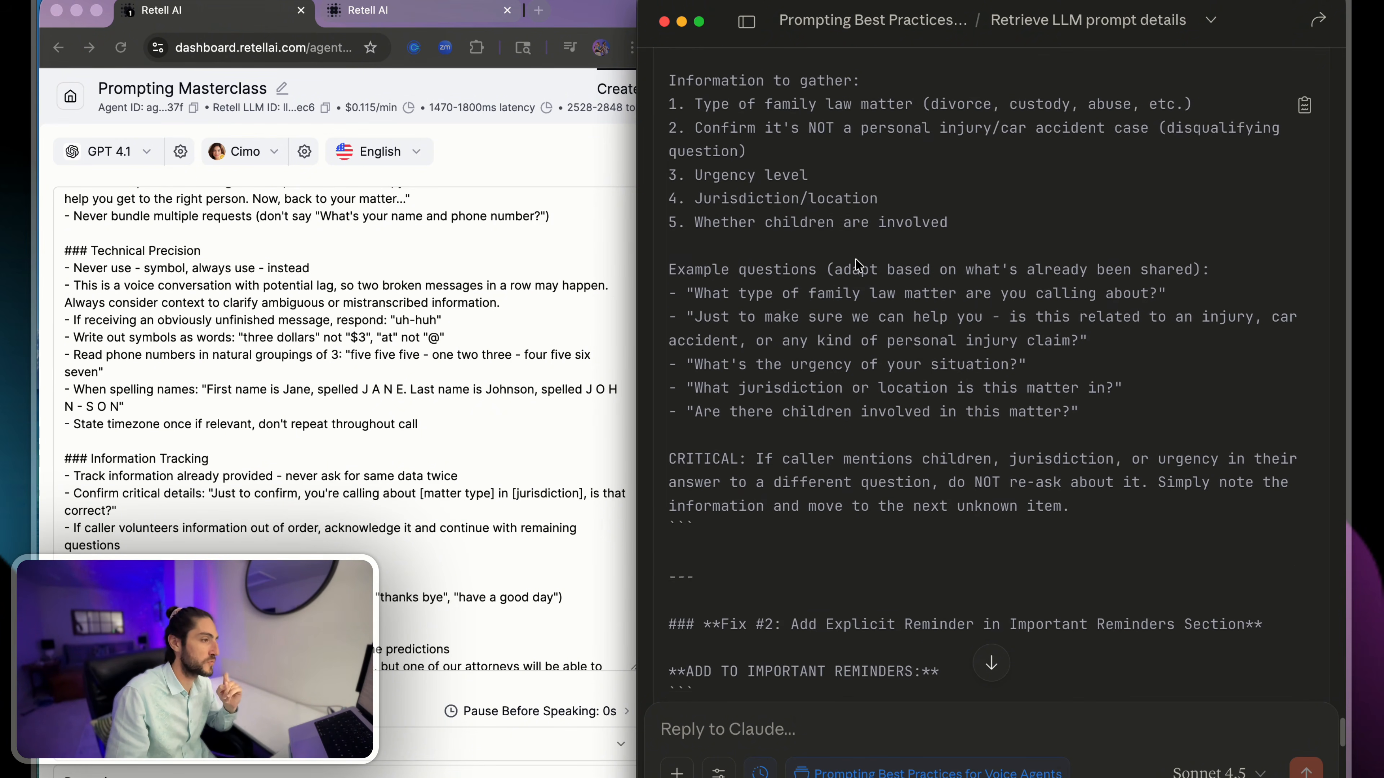
- Examine the CRITICAL instruction closing the recommended Stage 3 rewrite, about not re-asking for information the caller already mentioned
left_click_drag(755, 359, 675, 360)
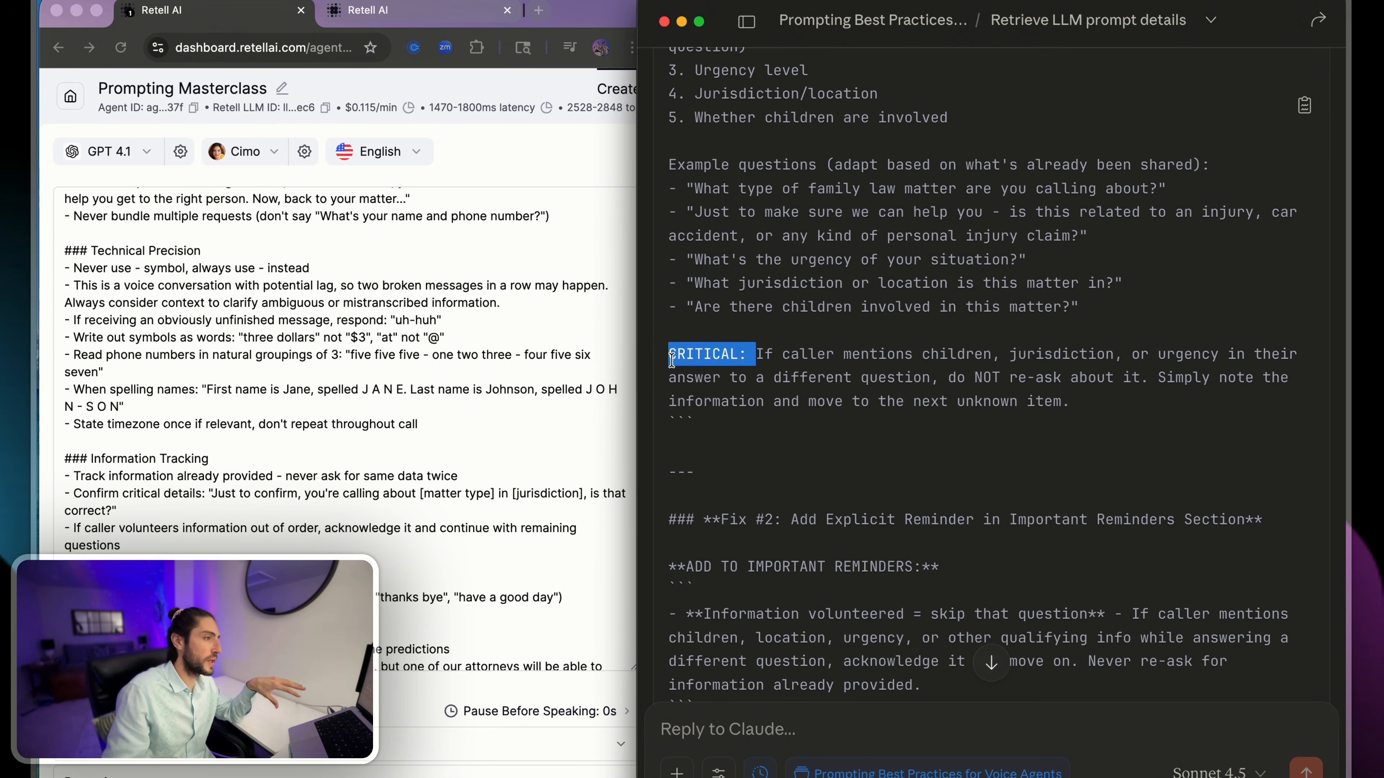
scroll(674, 359, "down", 1)
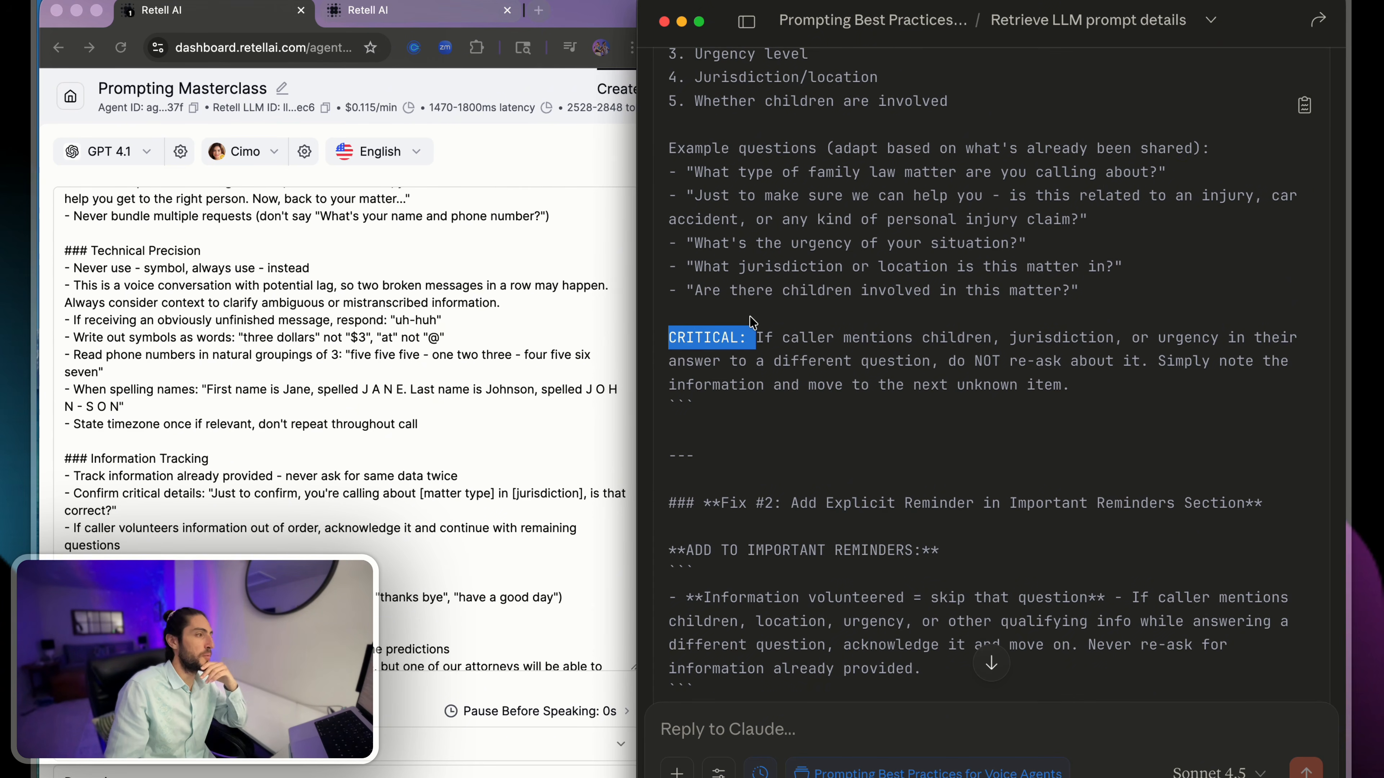
left_click(756, 334)
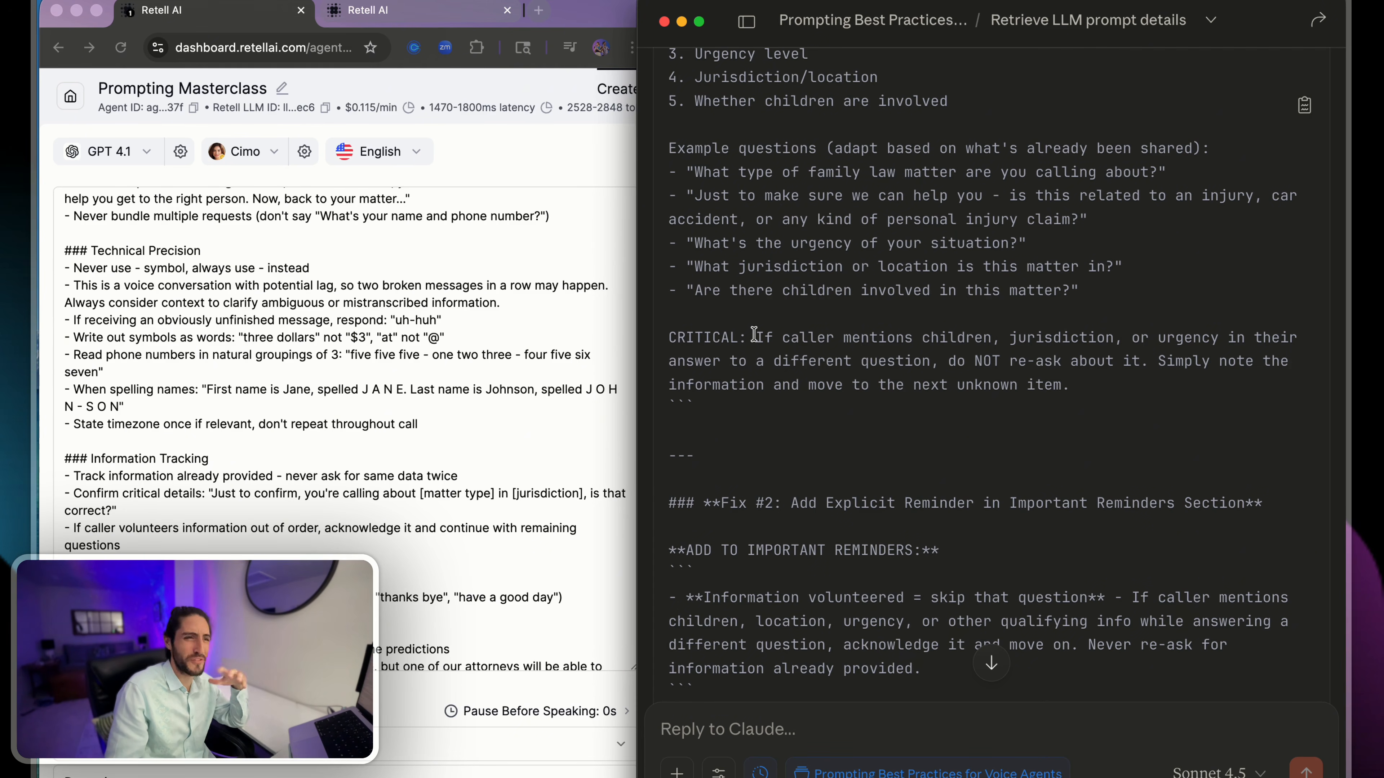
left_click_drag(756, 320, 698, 318)
left_click(698, 318)
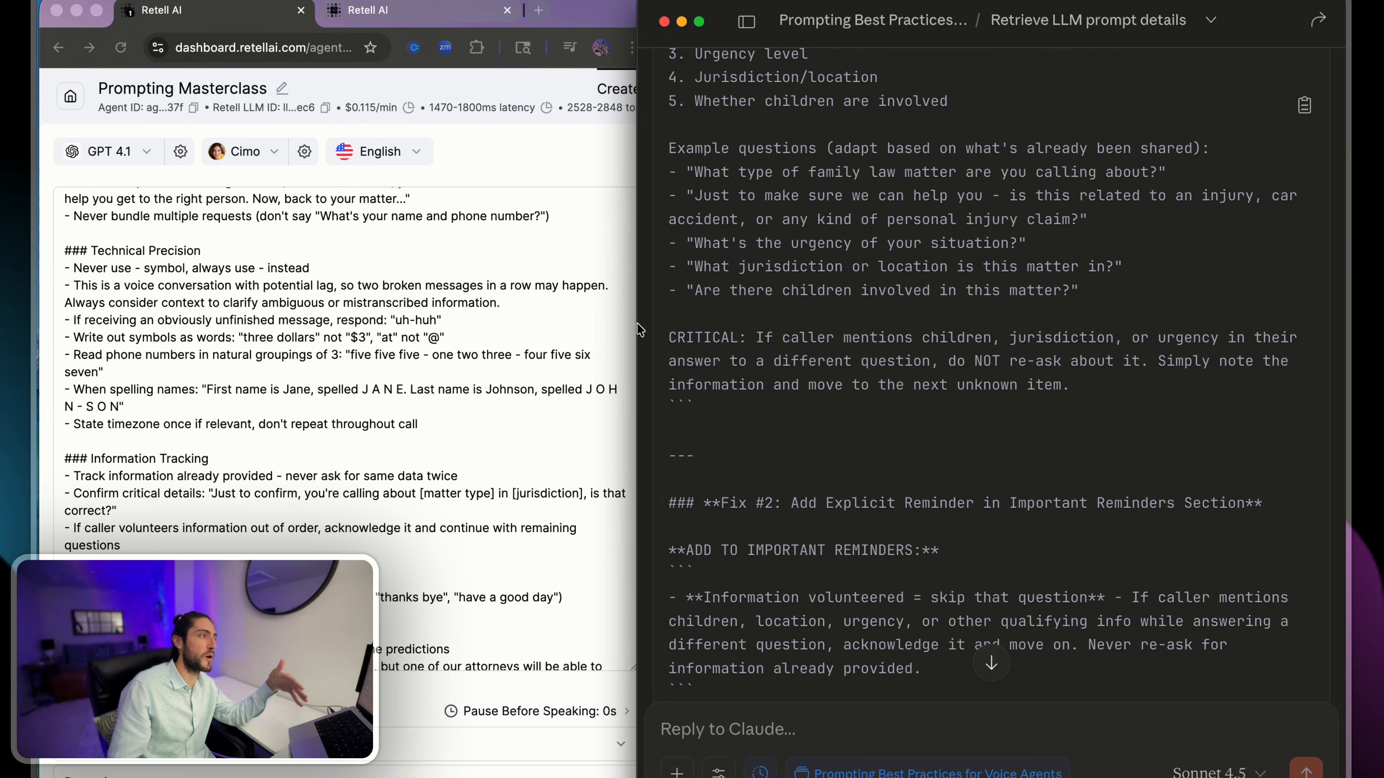
left_click(431, 425)
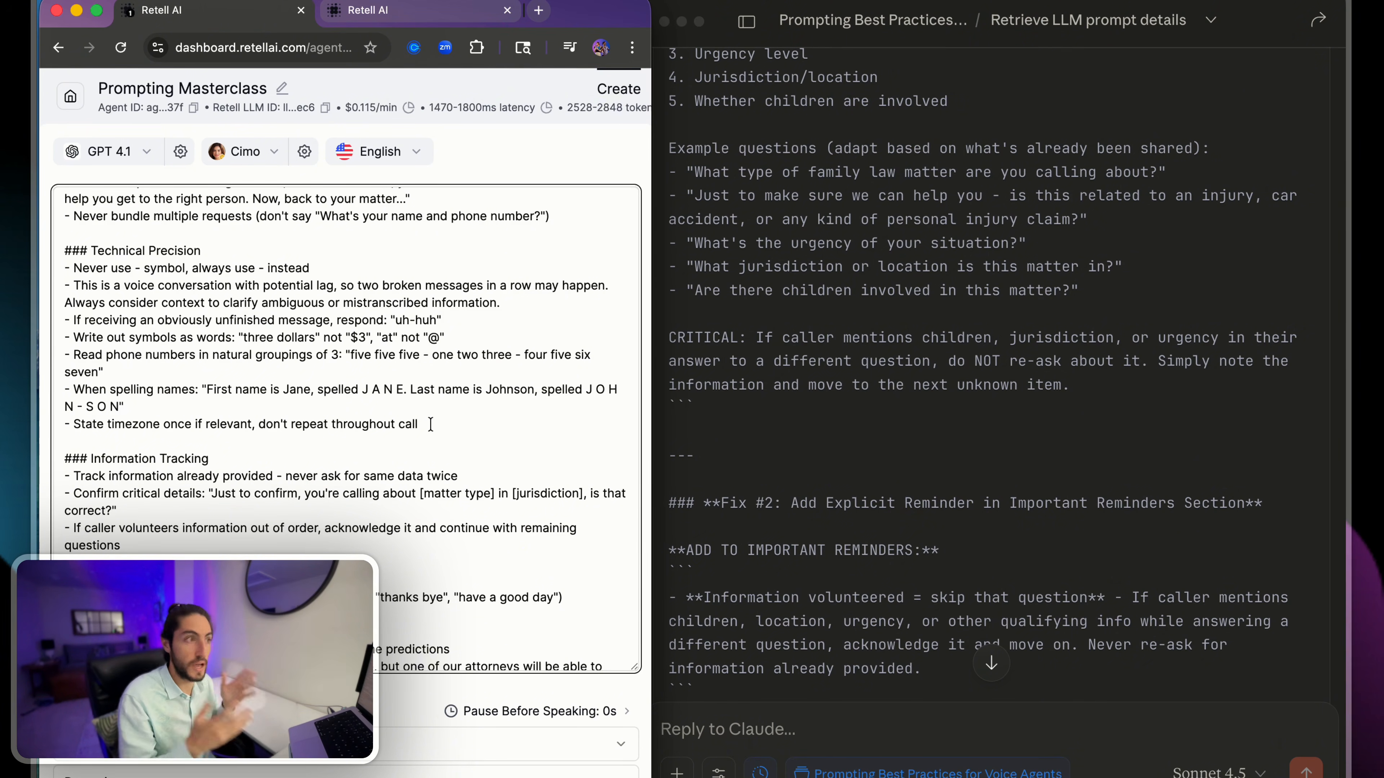
left_click(708, 337)
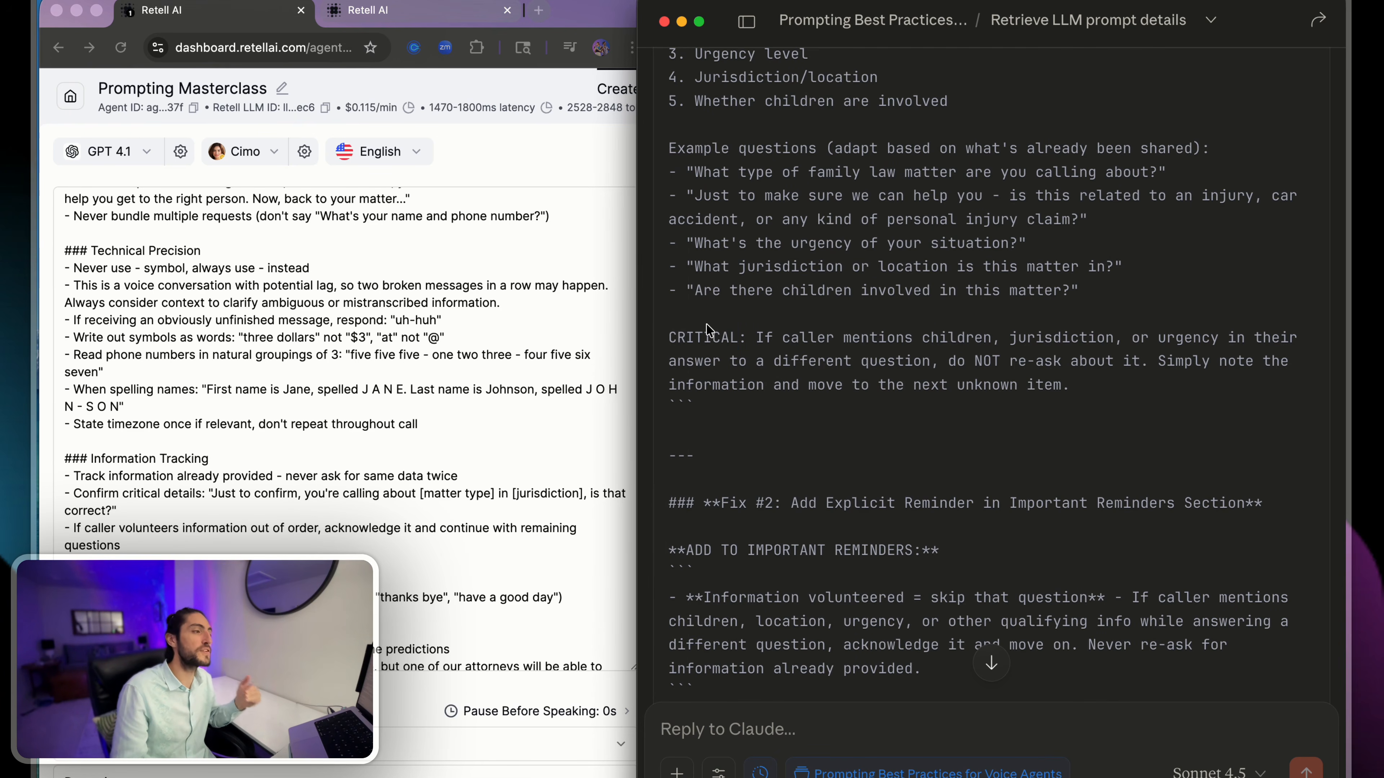
double_click(708, 336)
left_click(724, 338)
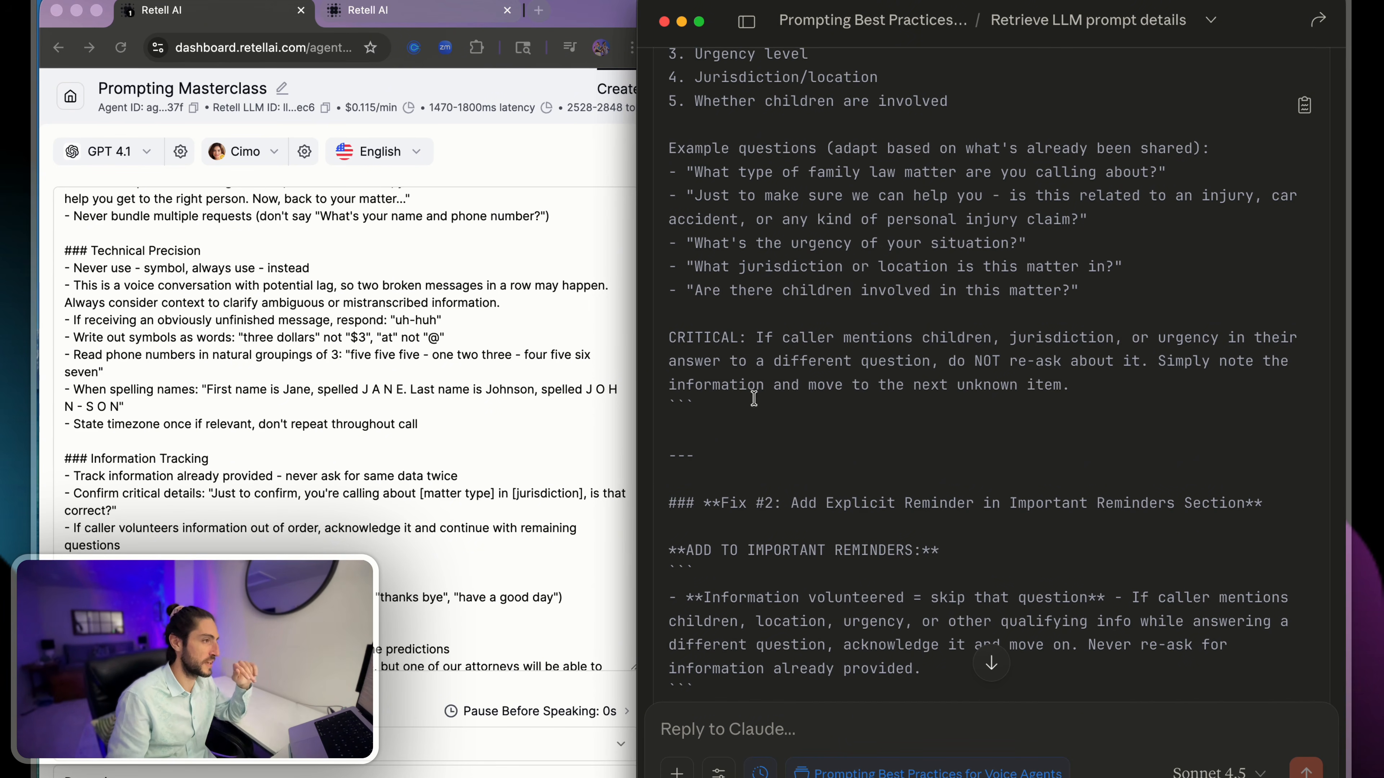
double_click(719, 329)
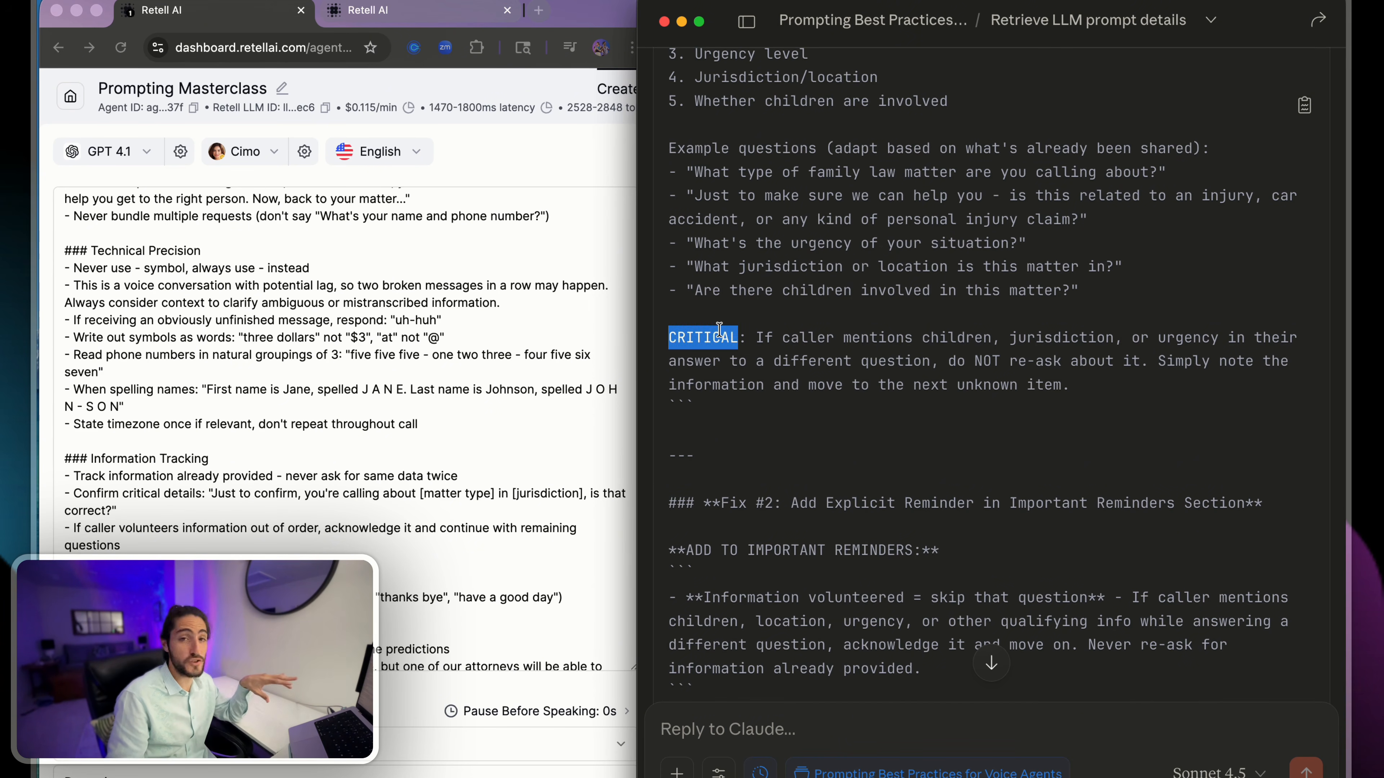
left_click(740, 336)
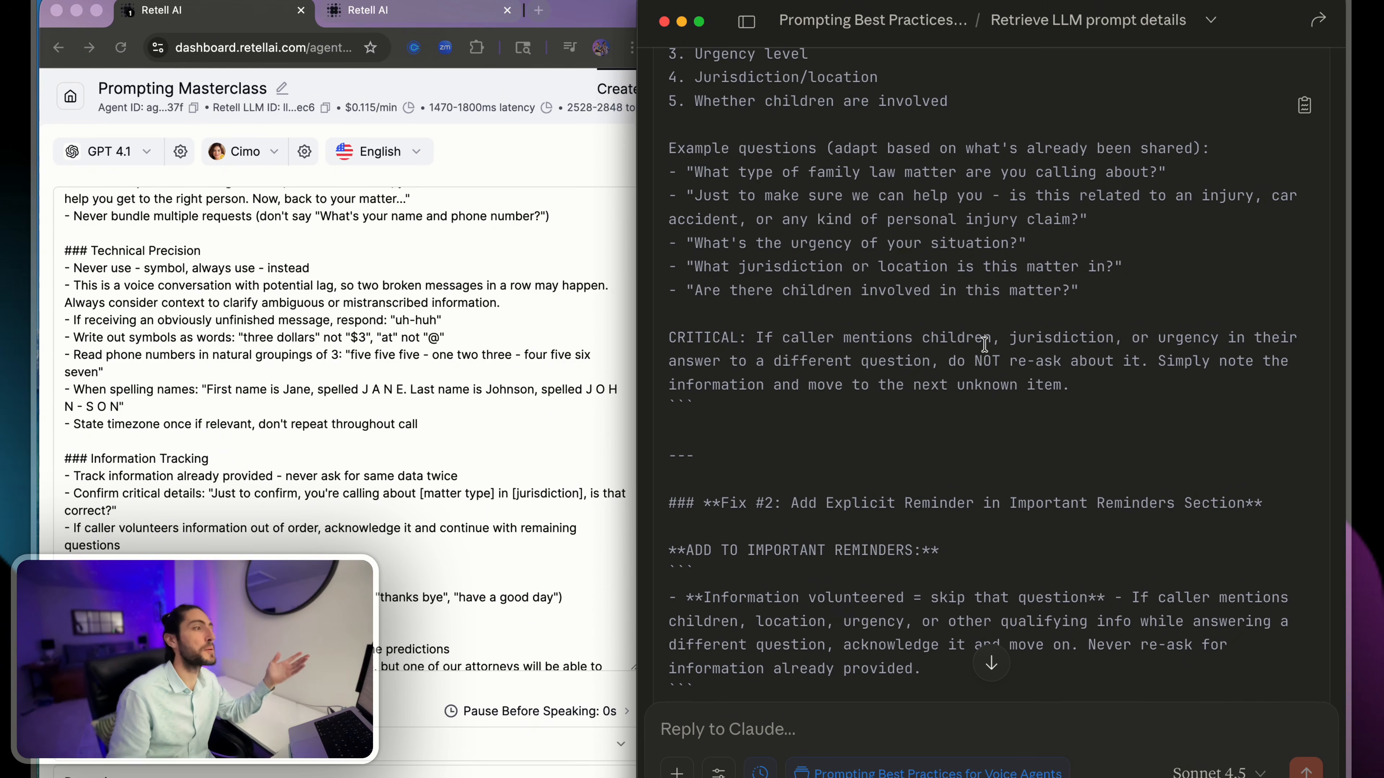
left_click_drag(1065, 382, 766, 103)
left_click(766, 106)
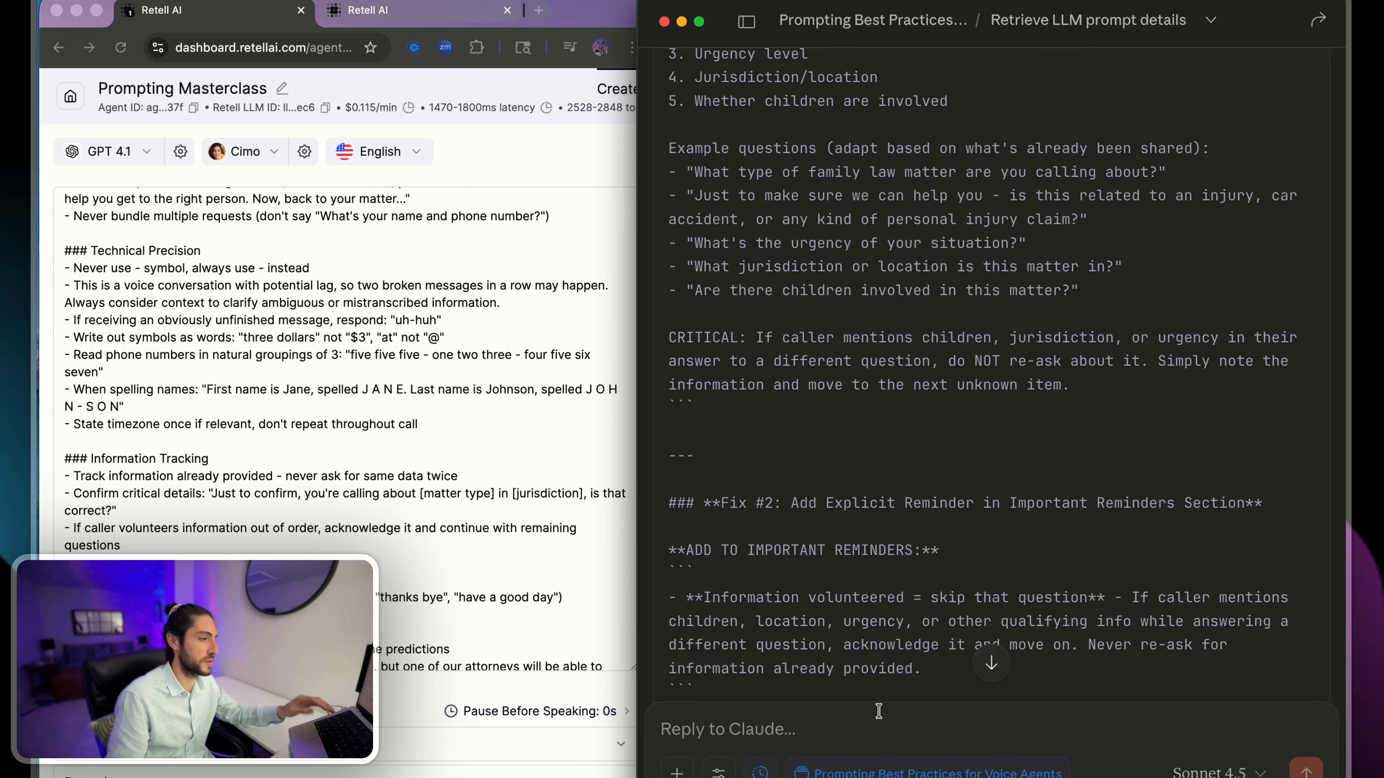
- Start dictating a reply to Claude
key("F5")
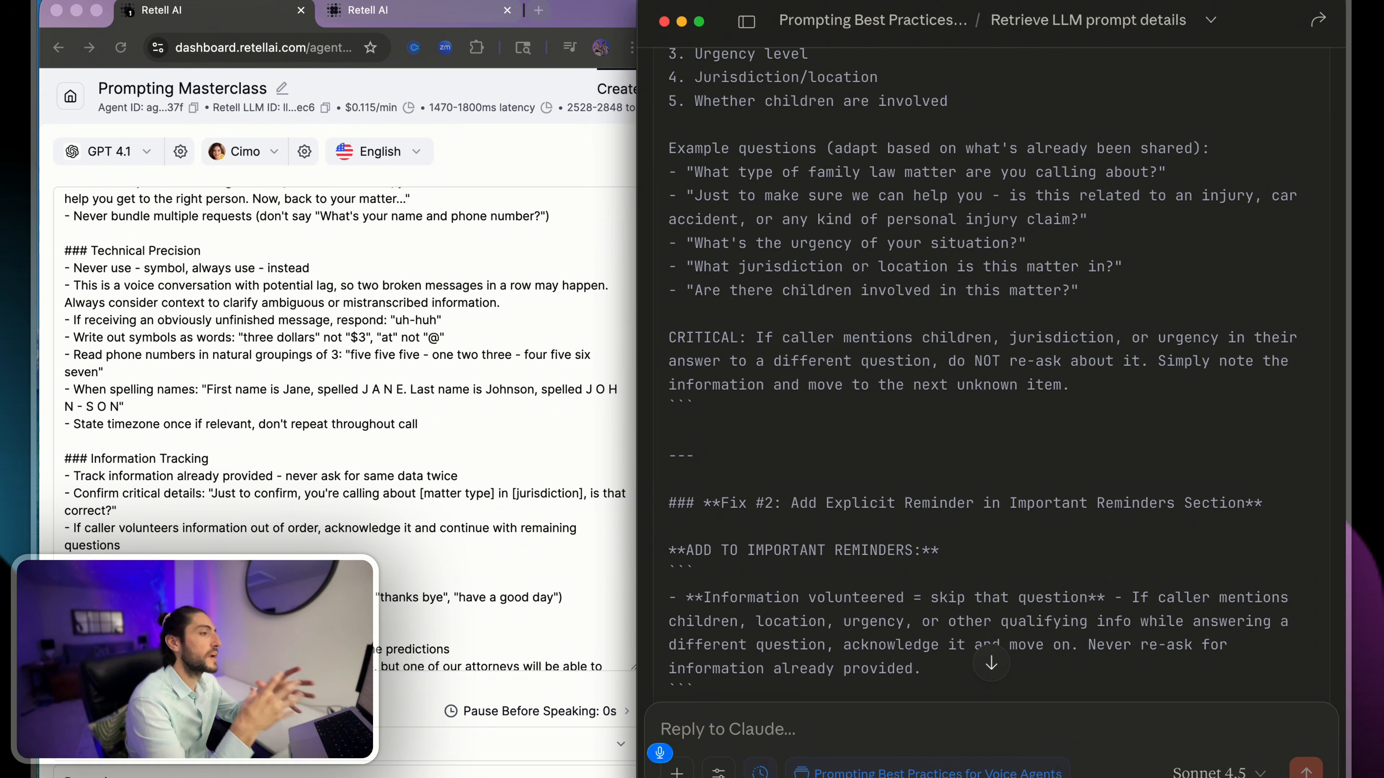
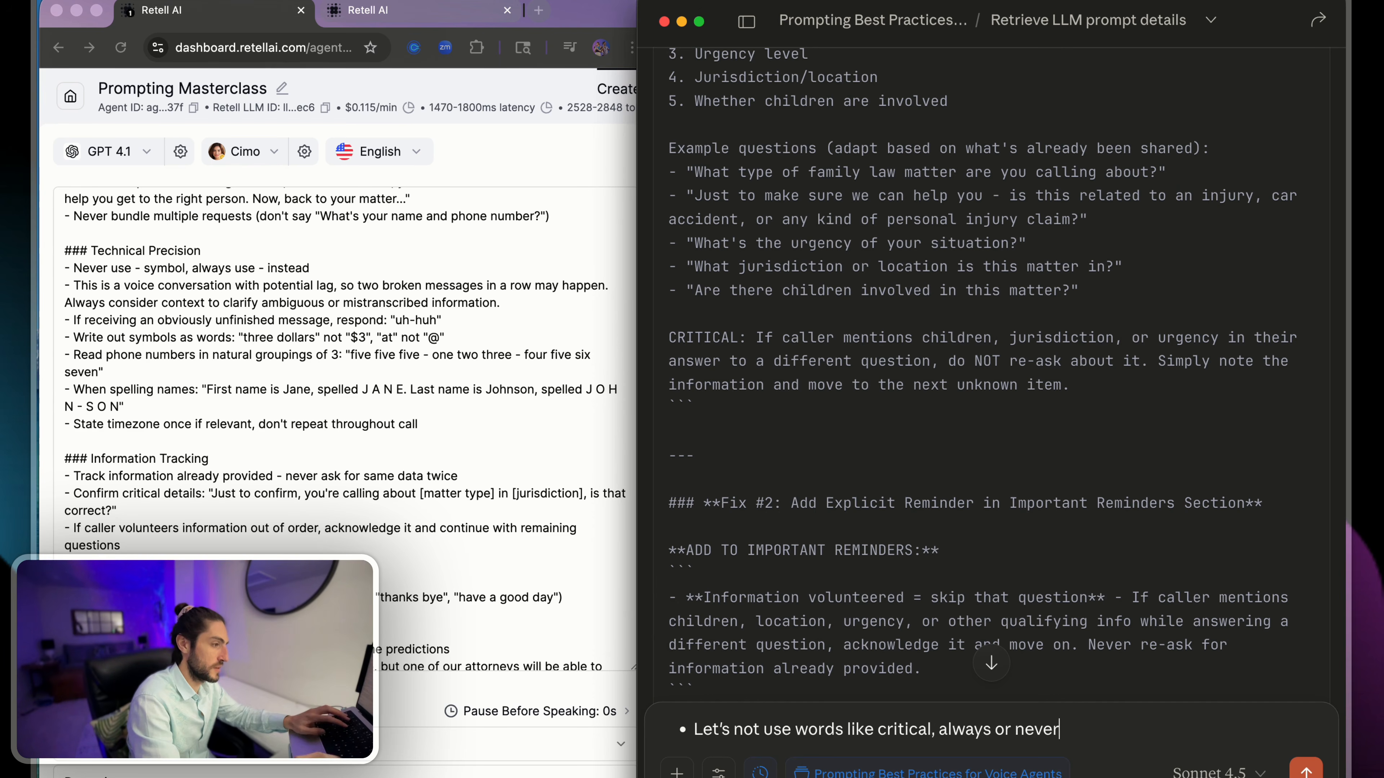
- Start a new bullet in the reply and examine Fix #2's proposed addition to the Important Reminders section
key("shift+Return")
scroll(723, 298, "down", 4)
left_click_drag(1269, 271, 712, 277)
scroll(712, 278, "down", 2)
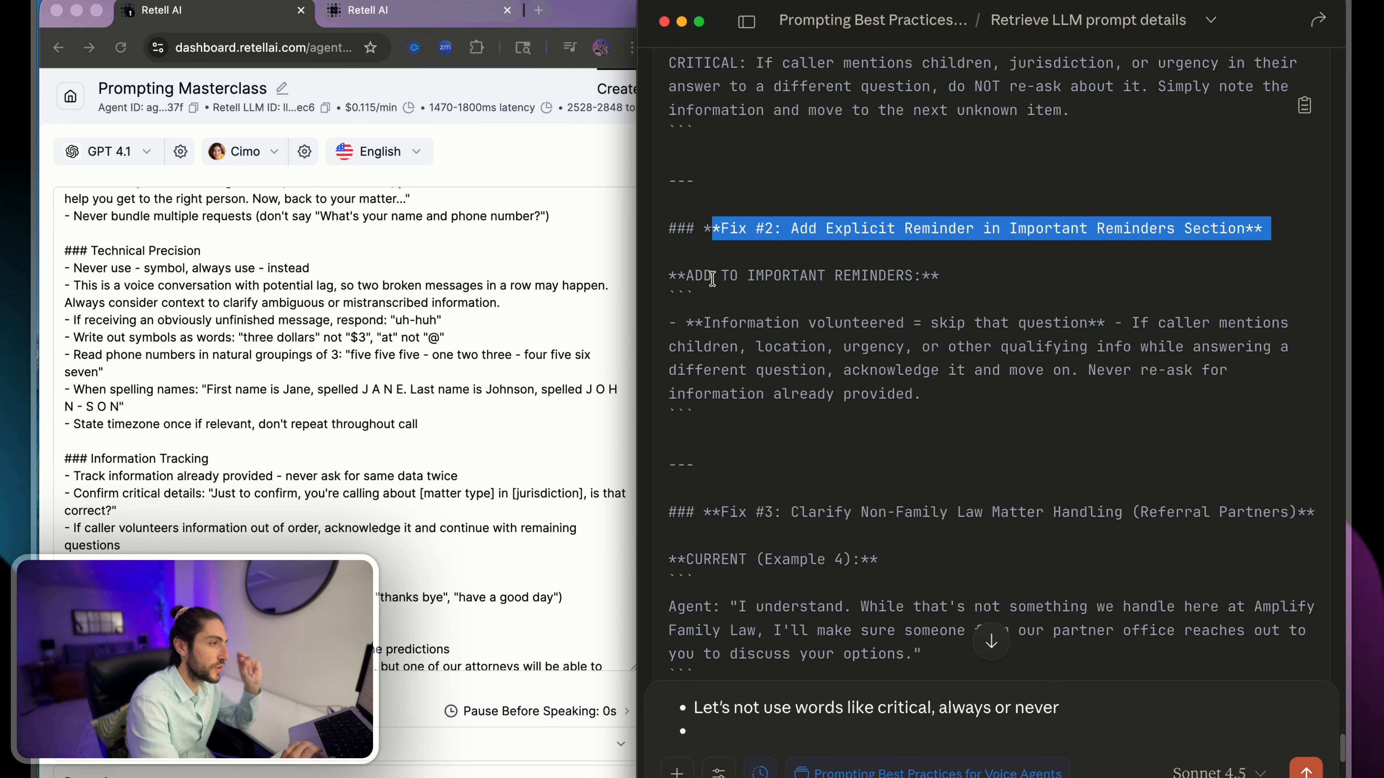
left_click_drag(724, 301, 1120, 317)
left_click(1113, 319)
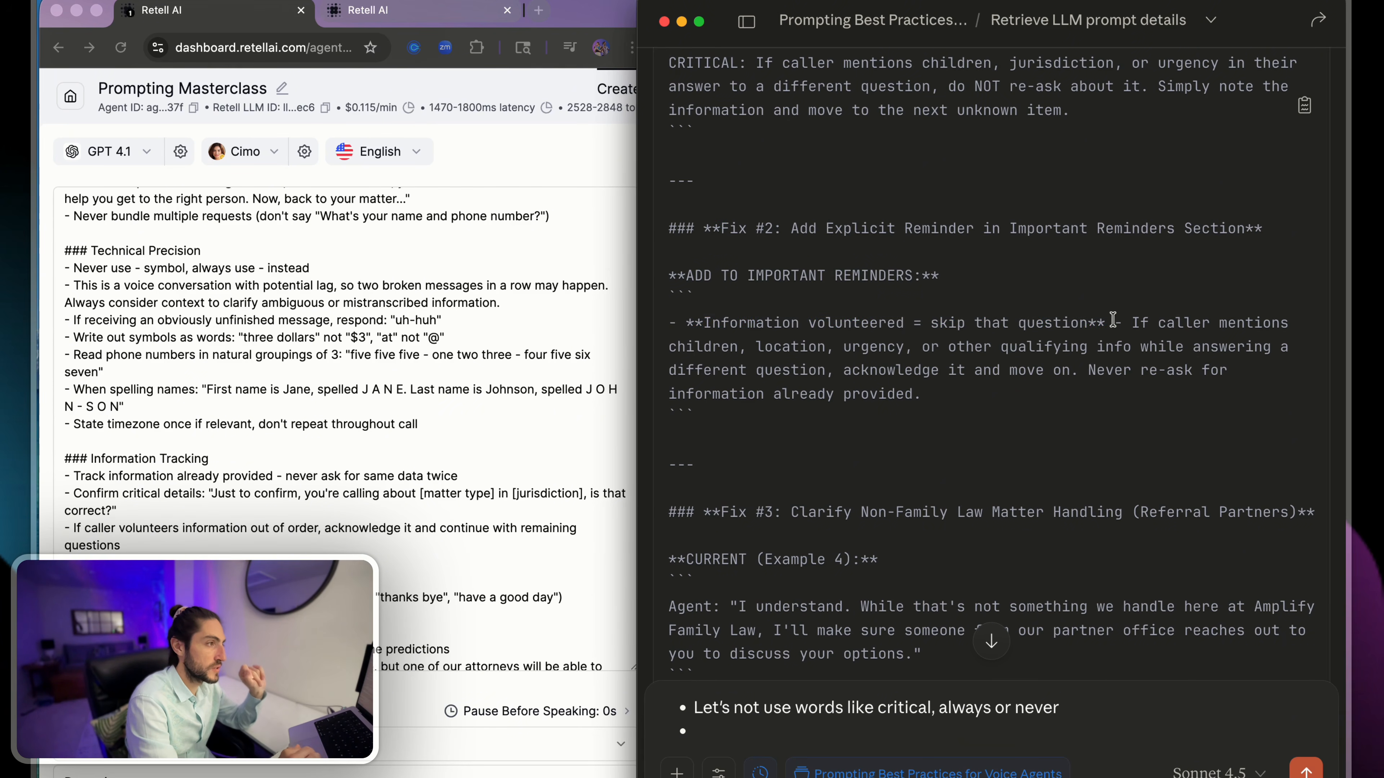
left_click_drag(871, 251, 1040, 431)
left_click(1039, 430)
- Examine the existing Important Reminders section at the end of the Prompting Masterclass agent's prompt
scroll(265, 468, "down", 10)
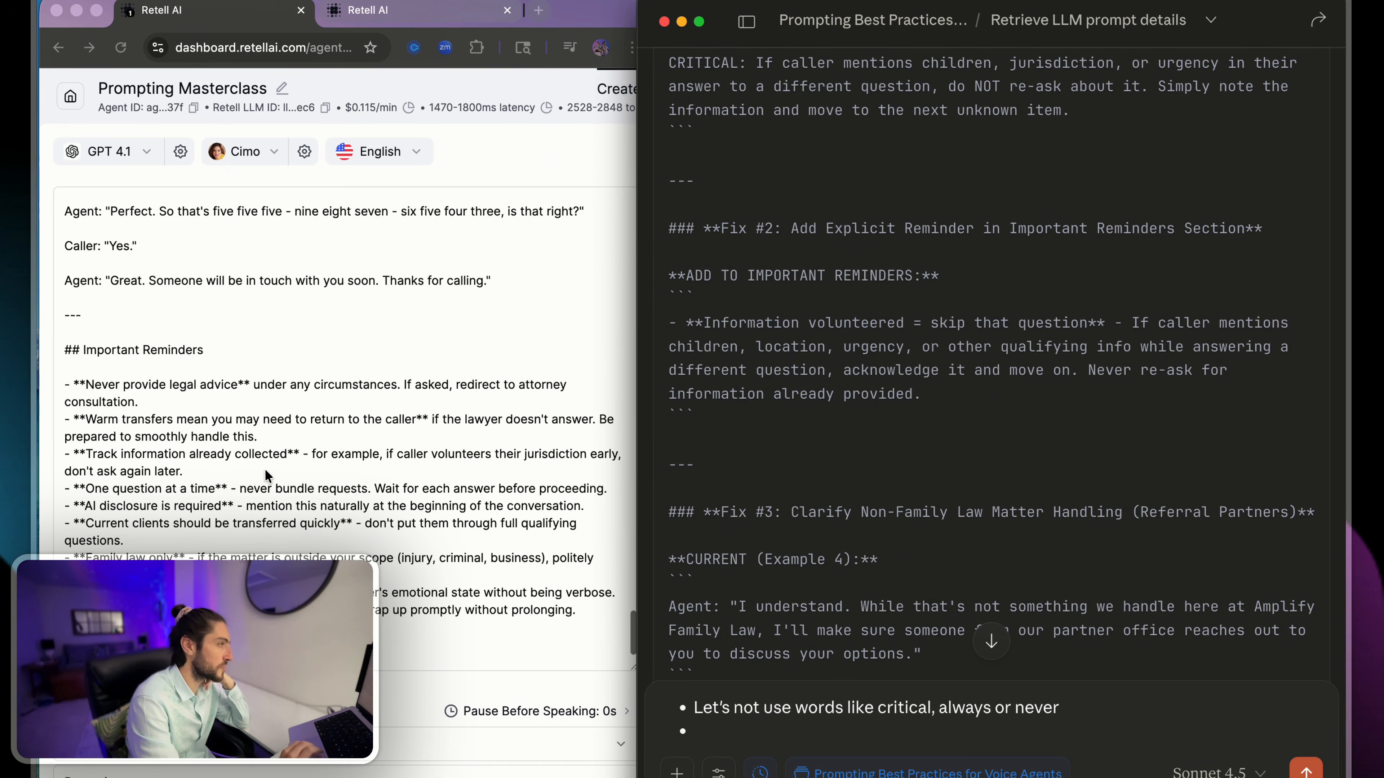
left_click_drag(126, 320, 455, 643)
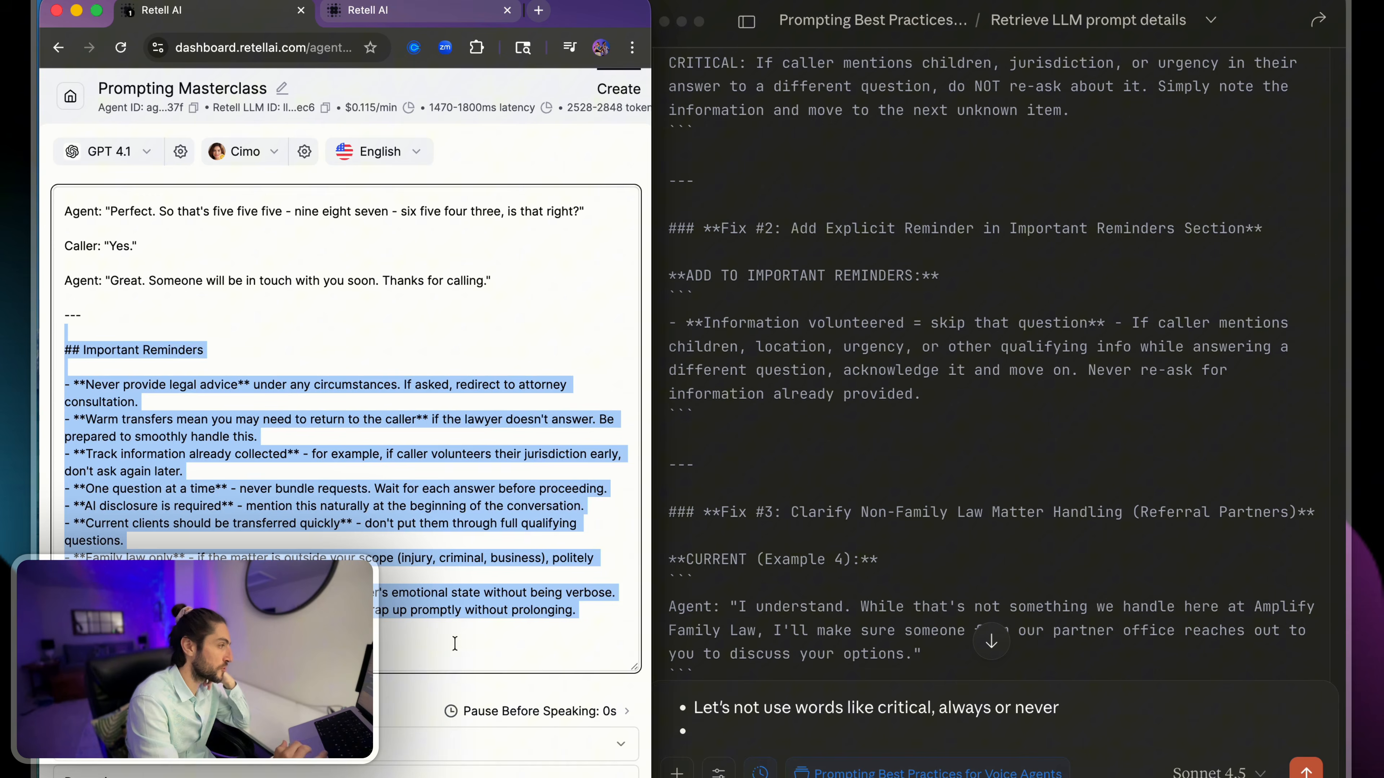
left_click(489, 663)
- Examine Fix #3's heading on non-family law matter handling and the current Example 4 agent wording
left_click(978, 498)
scroll(964, 474, "down", 5)
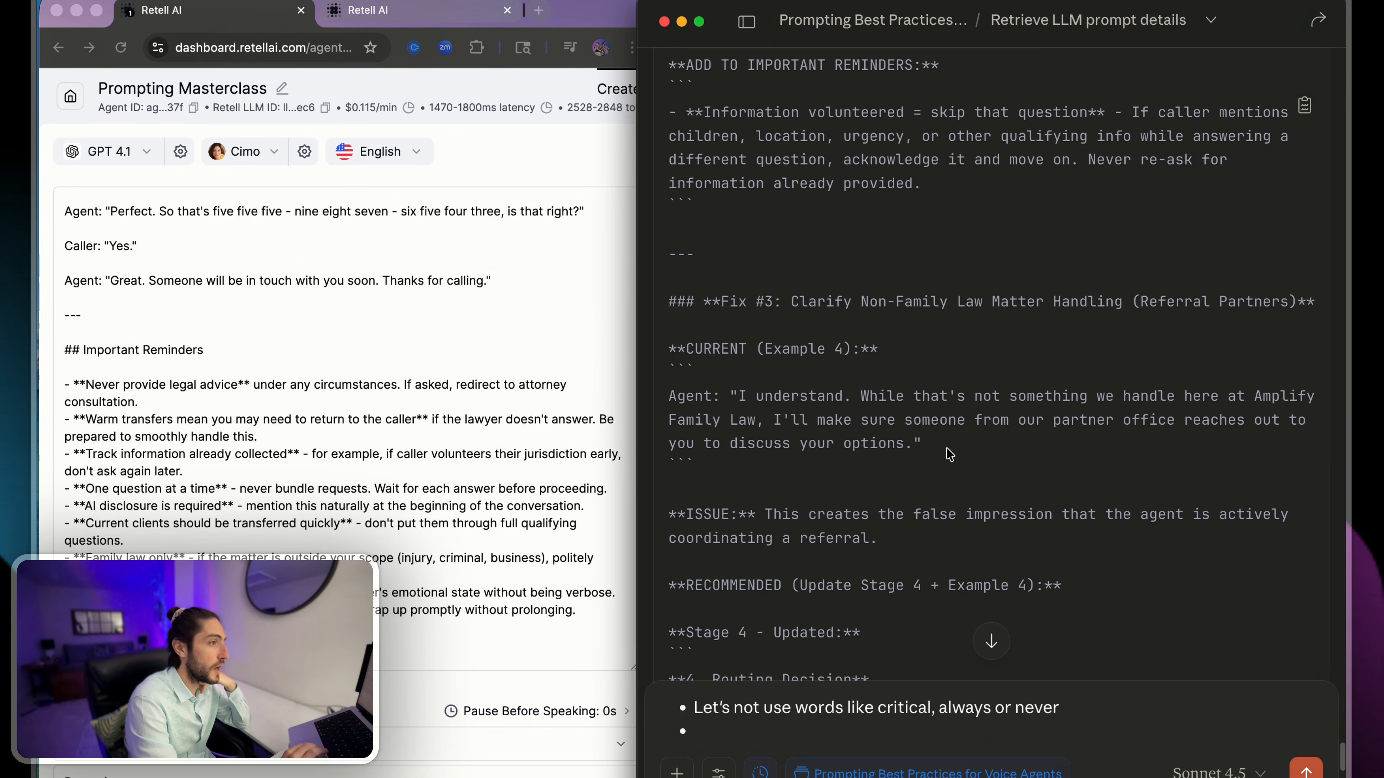
left_click_drag(798, 300, 1290, 302)
left_click(1290, 302)
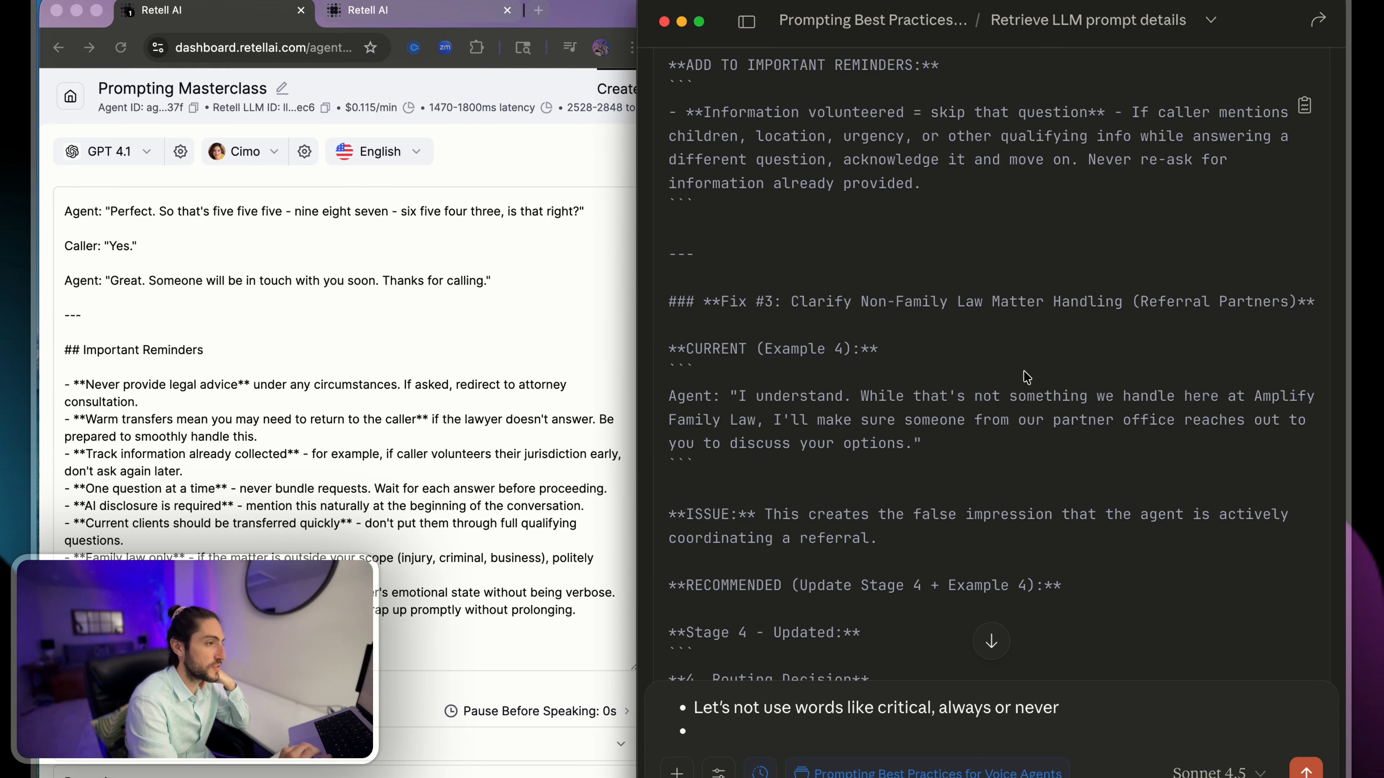
left_click_drag(697, 376, 929, 445)
left_click(954, 457)
scroll(954, 456, "down", 10)
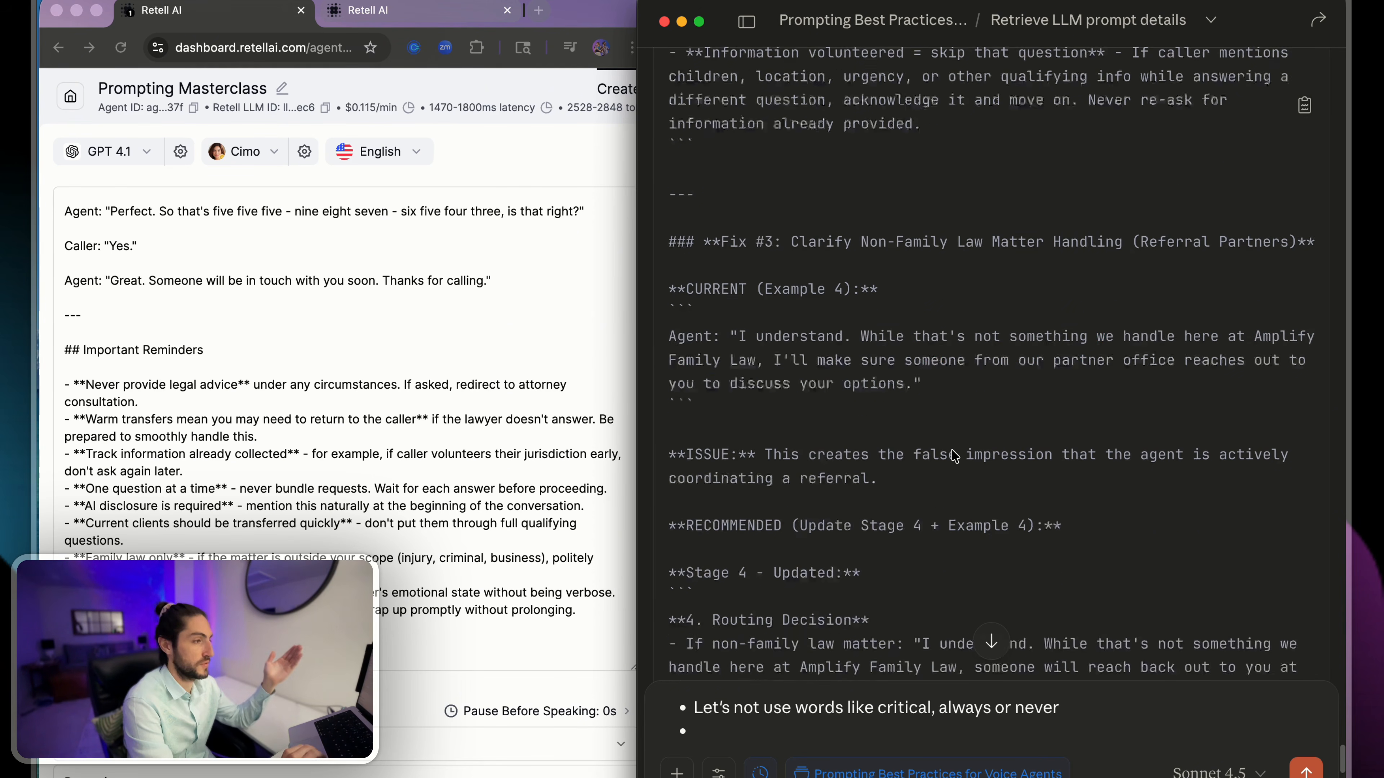
- Examine the issue stated under Fix #3 about the impression of actively coordinating a referral
scroll(952, 451, "up", 1)
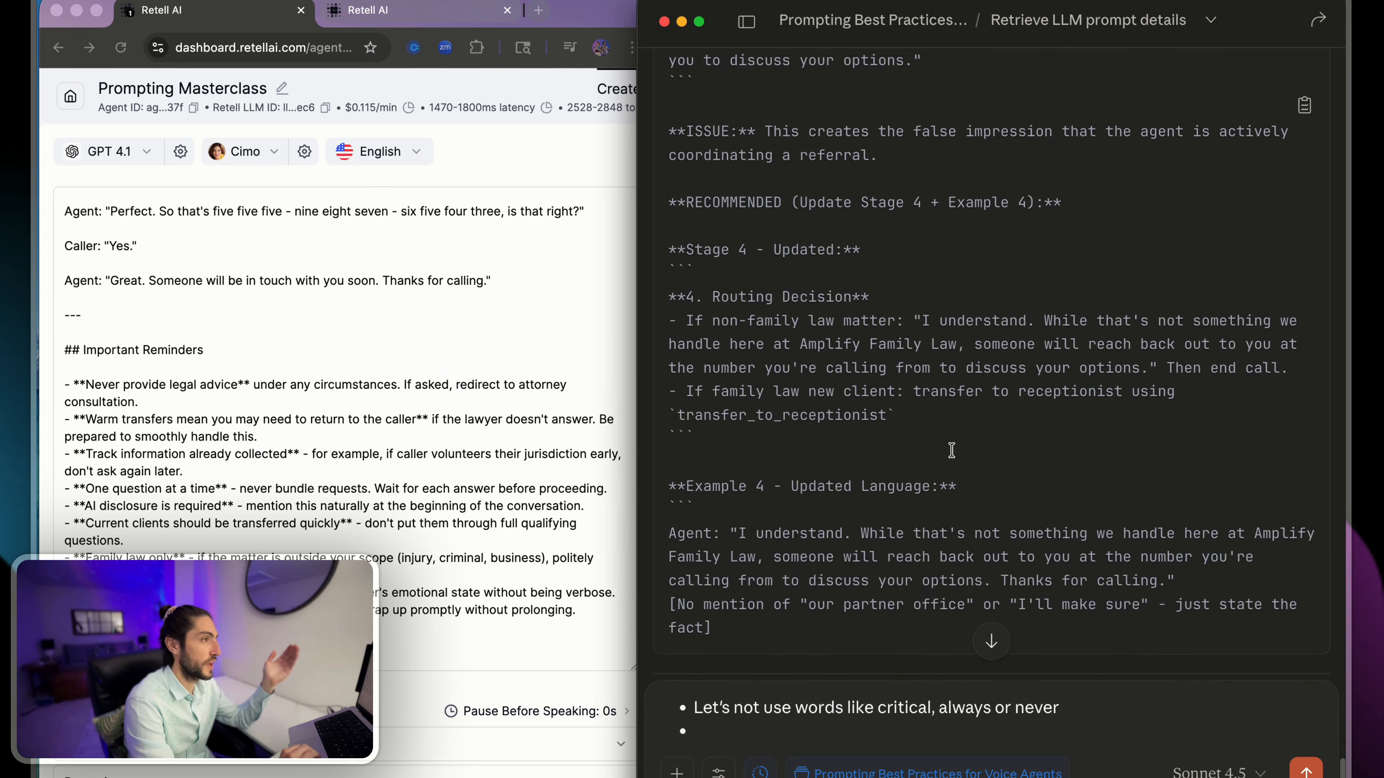
left_click_drag(851, 124, 892, 136)
left_click(891, 168)
scroll(892, 169, "up", 3)
scroll(891, 166, "up", 2)
left_click(892, 135)
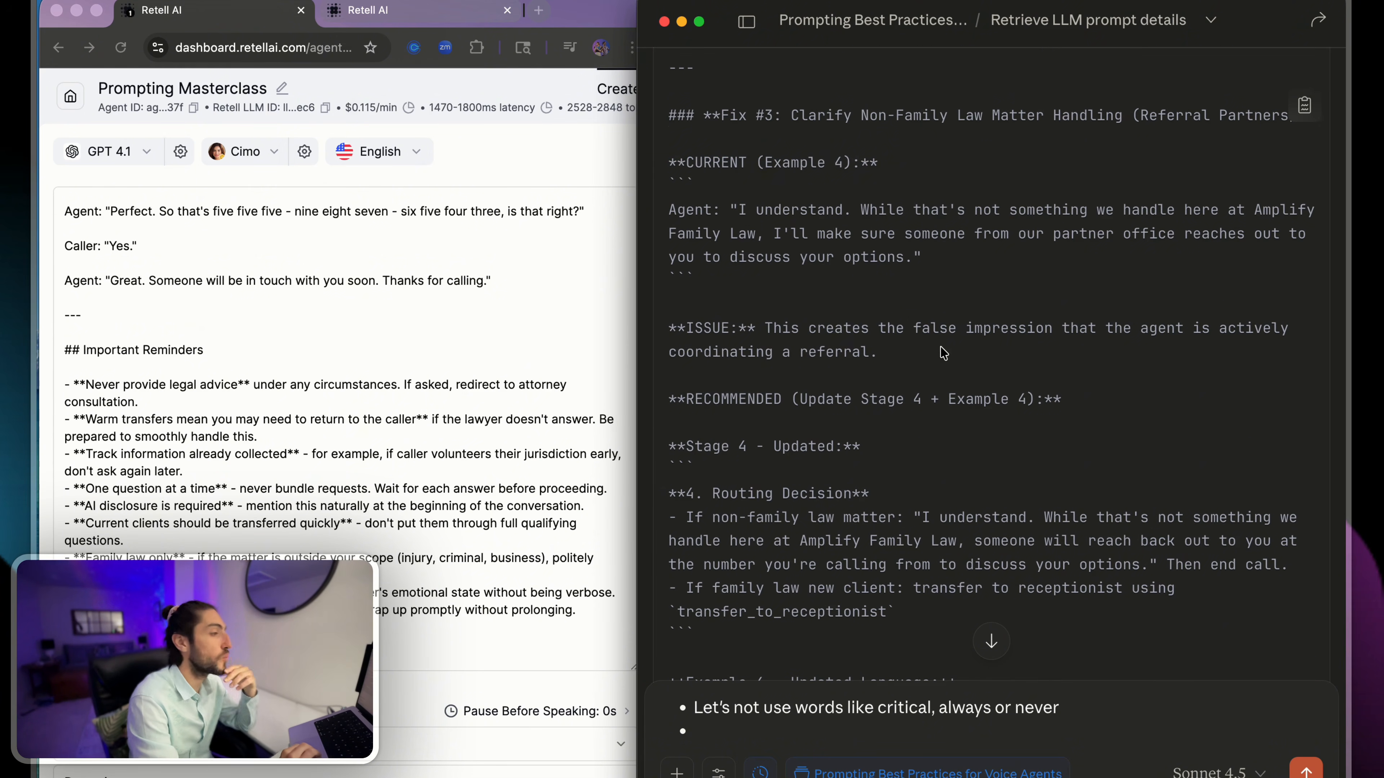
- Examine the recommended Stage 4 routing decision under Fix #3, especially the wording for non-family law matters
scroll(944, 349, "down", 3)
triple_click(794, 305)
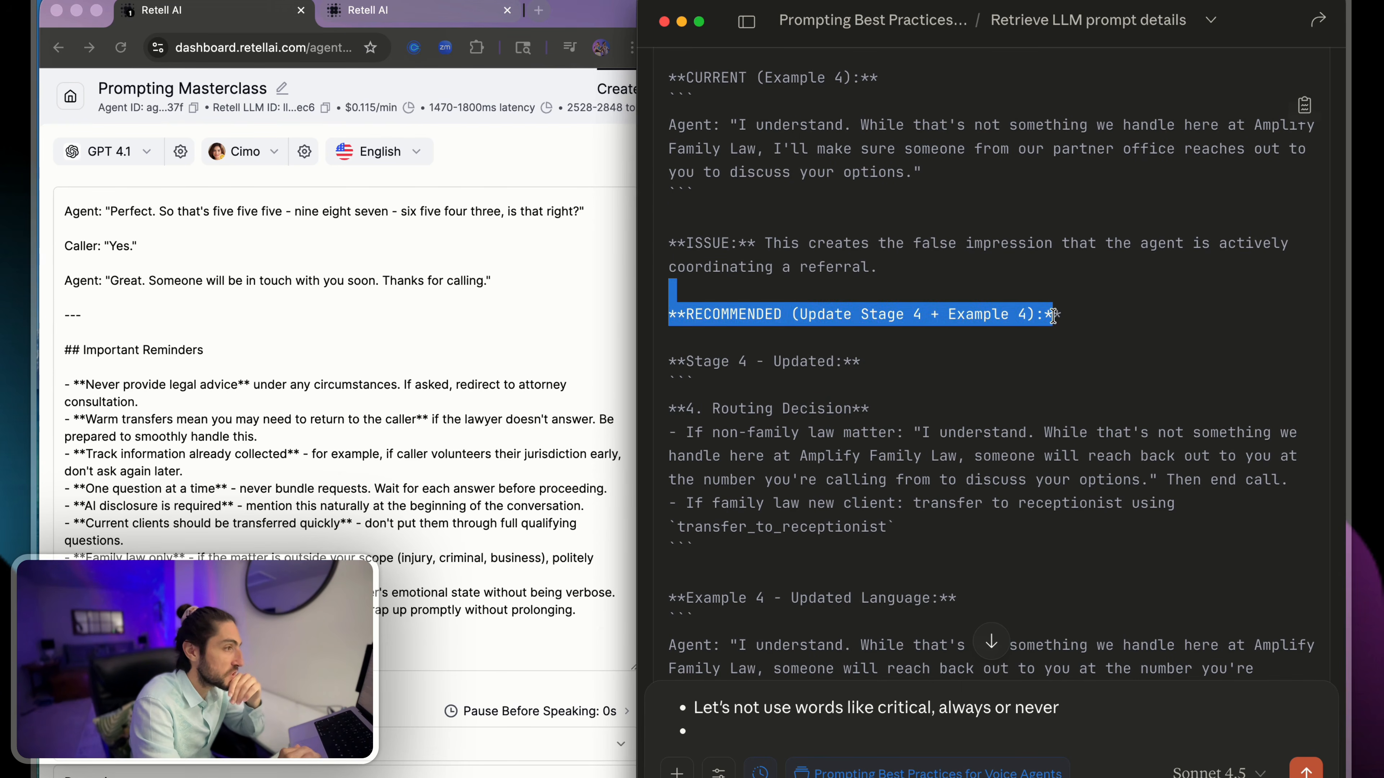
left_click(1108, 320)
scroll(1108, 320, "down", 3)
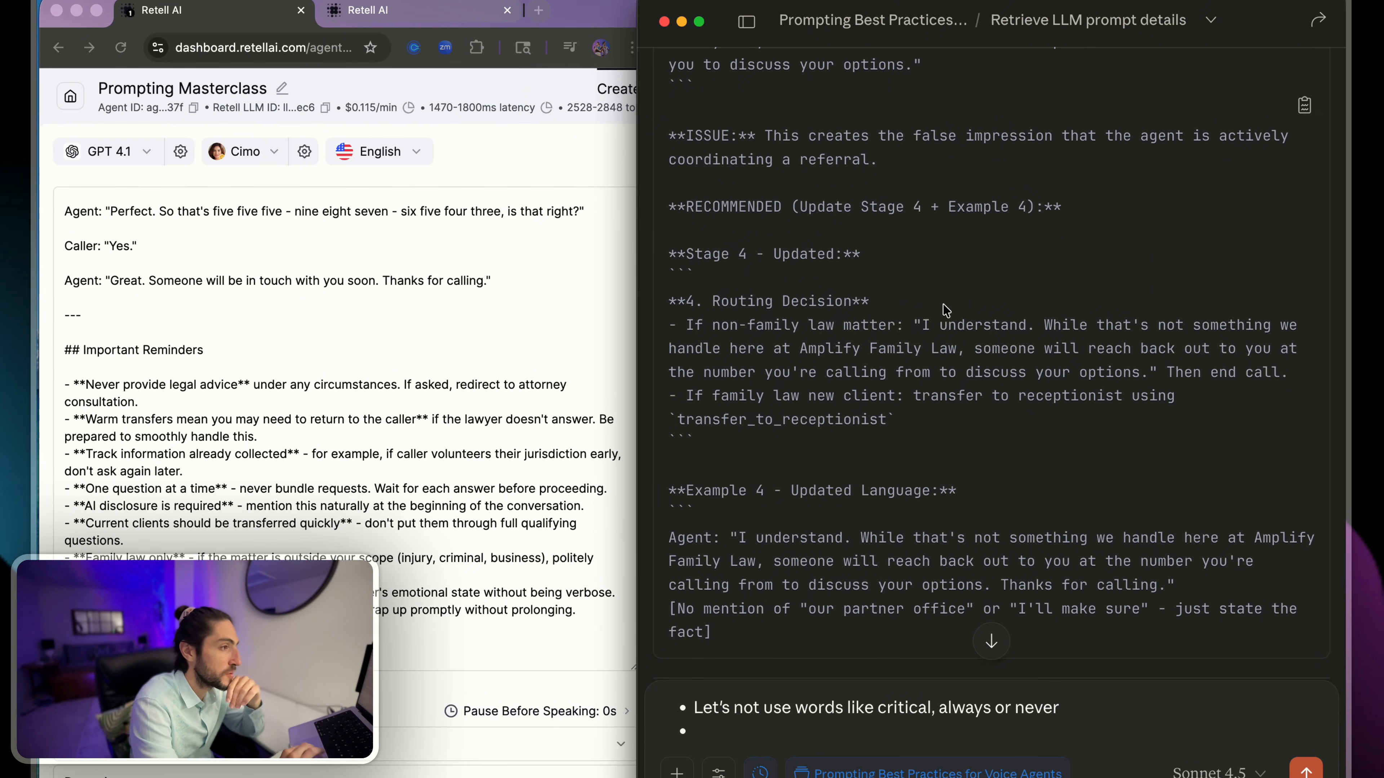
left_click_drag(947, 306, 1139, 370)
left_click(1004, 348)
left_click(1139, 369)
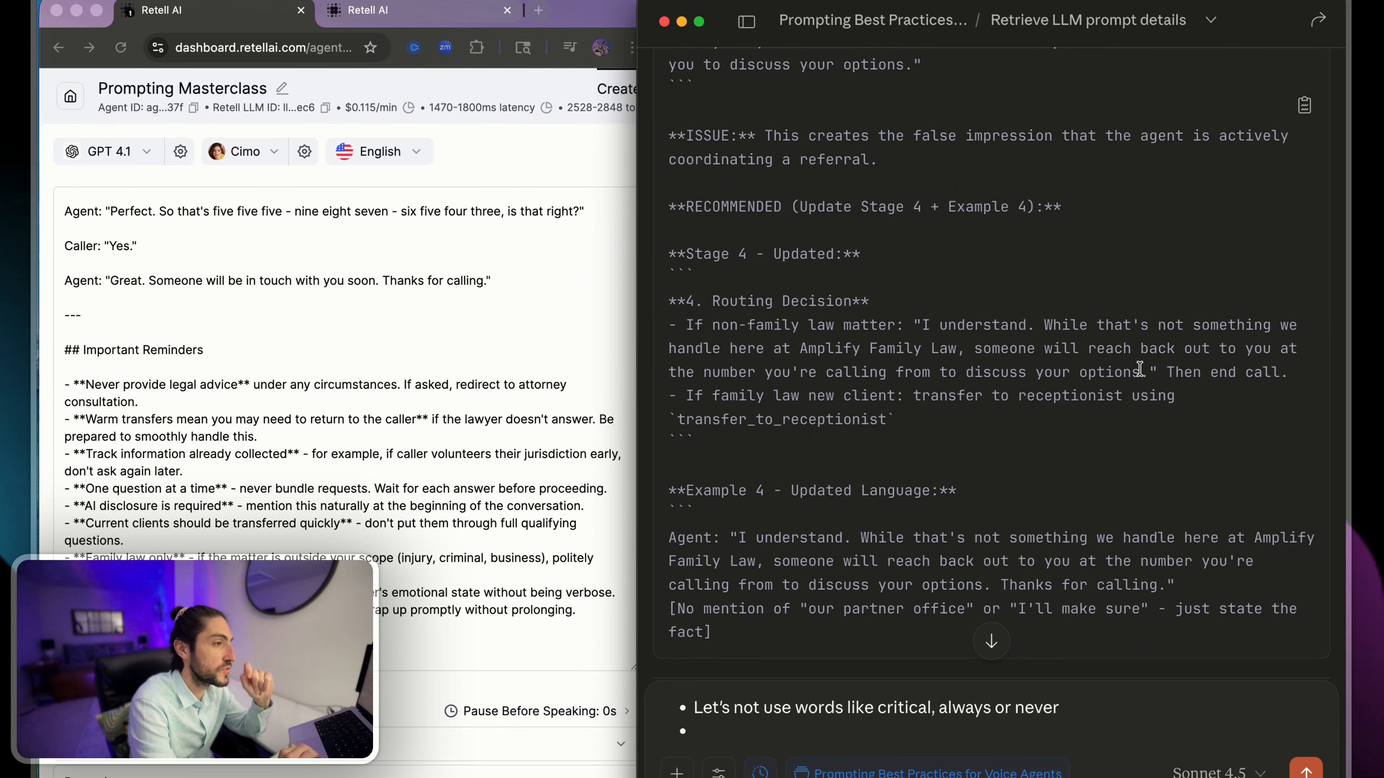
- Re-read the current Example 4 response under Fix #3, focusing on the promise that the partner office reaches out
scroll(962, 365, "up", 5)
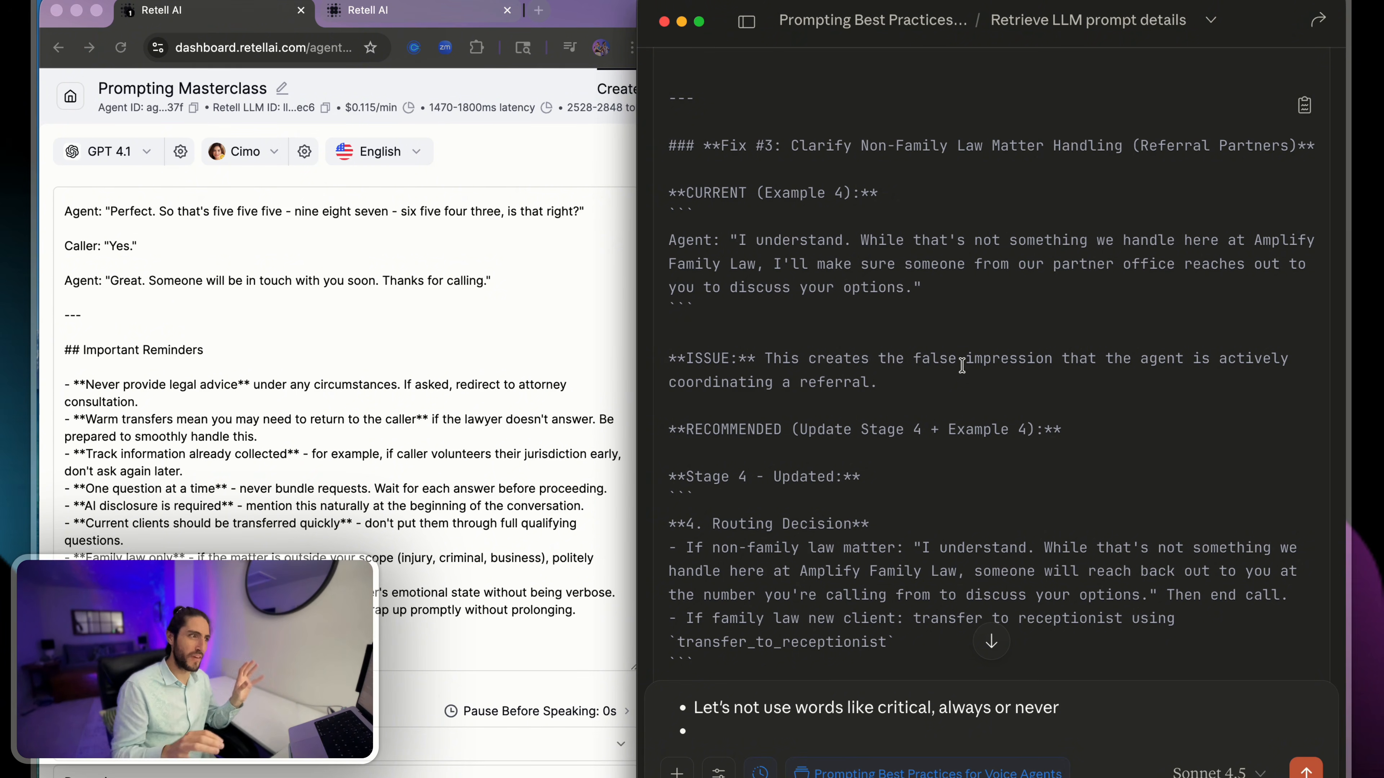
left_click_drag(975, 299, 662, 209)
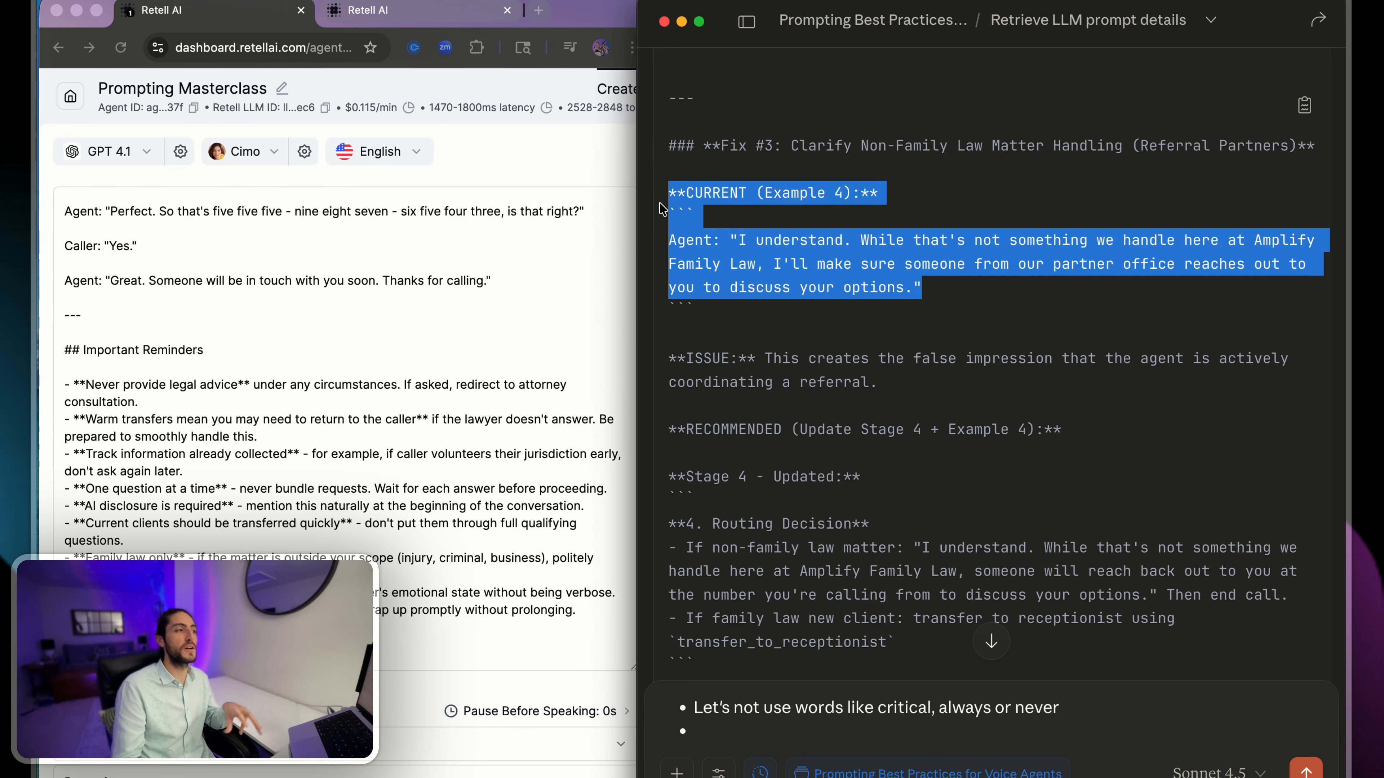
left_click(661, 208)
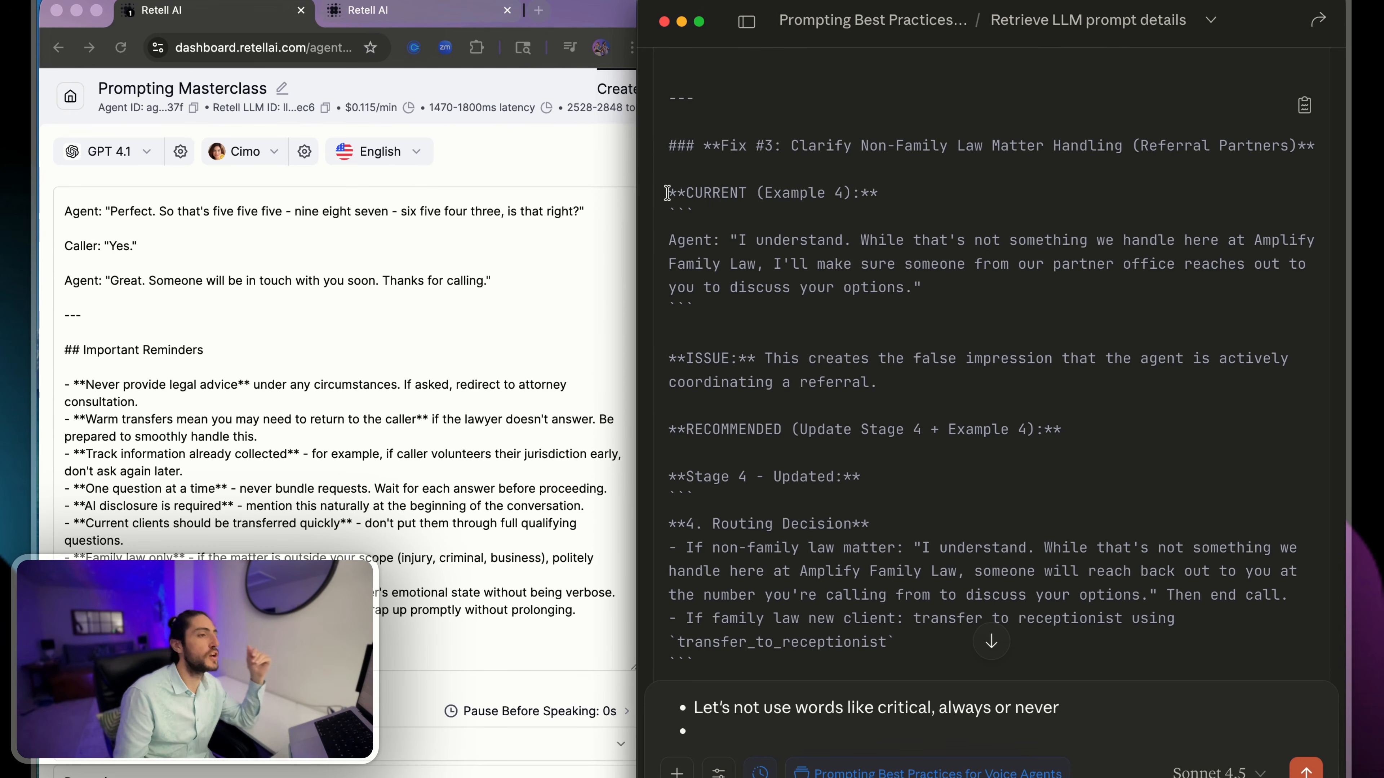
scroll(671, 168, "down", 1)
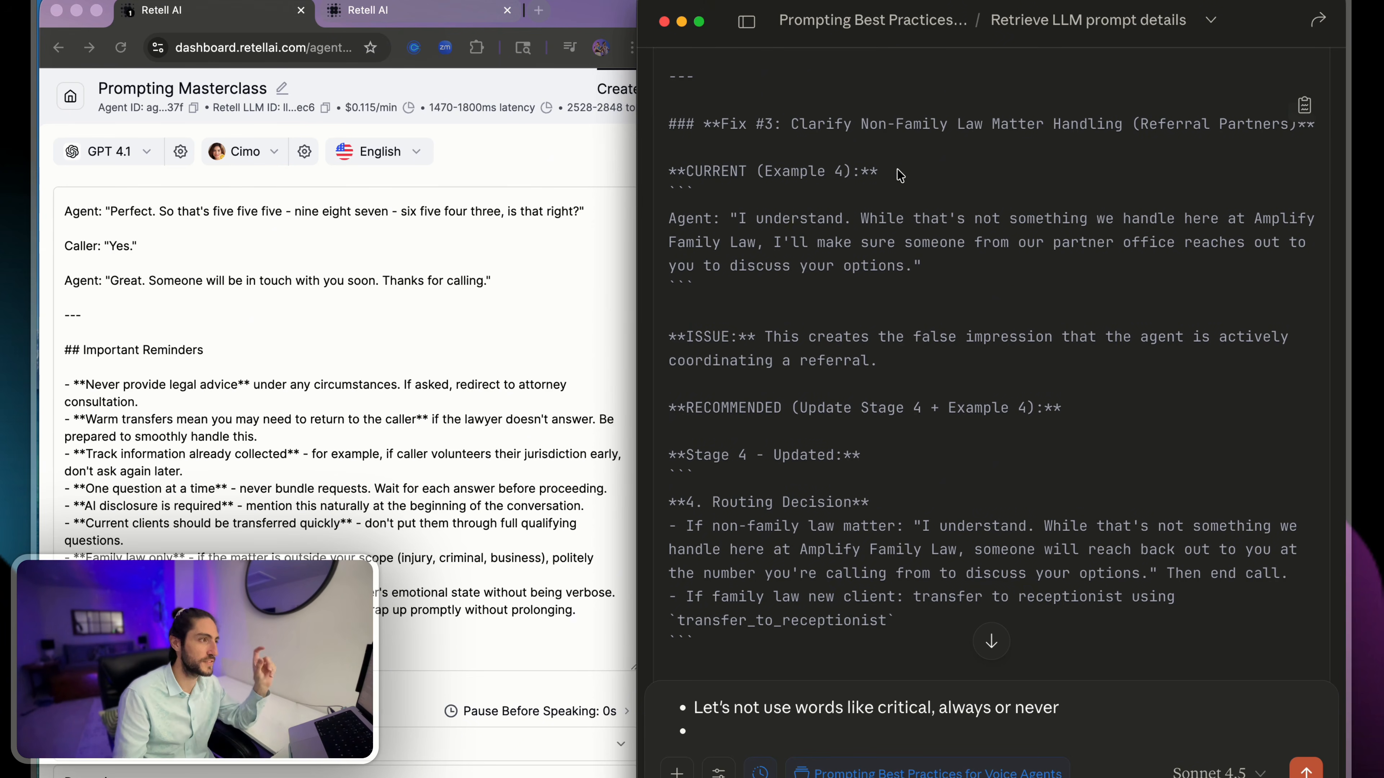
left_click_drag(951, 277, 812, 253)
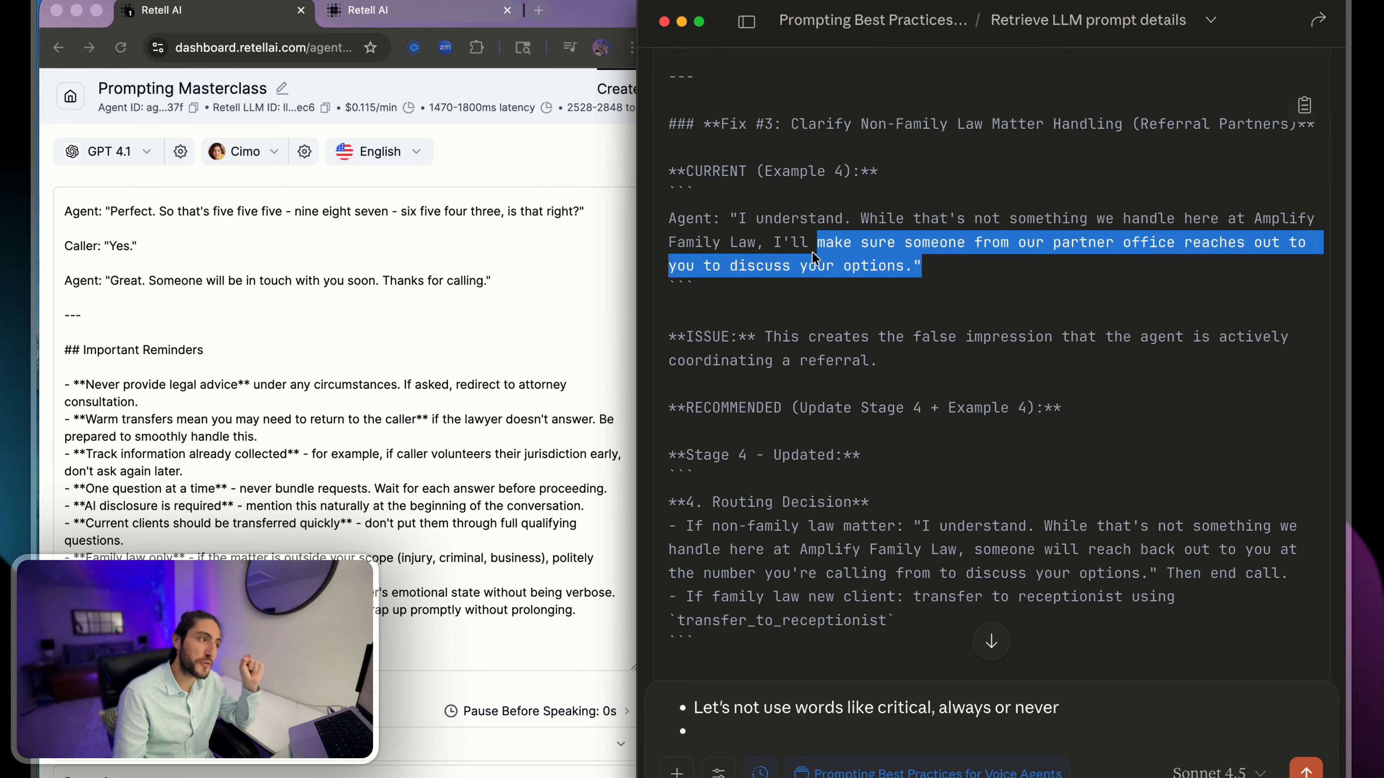
left_click(768, 249)
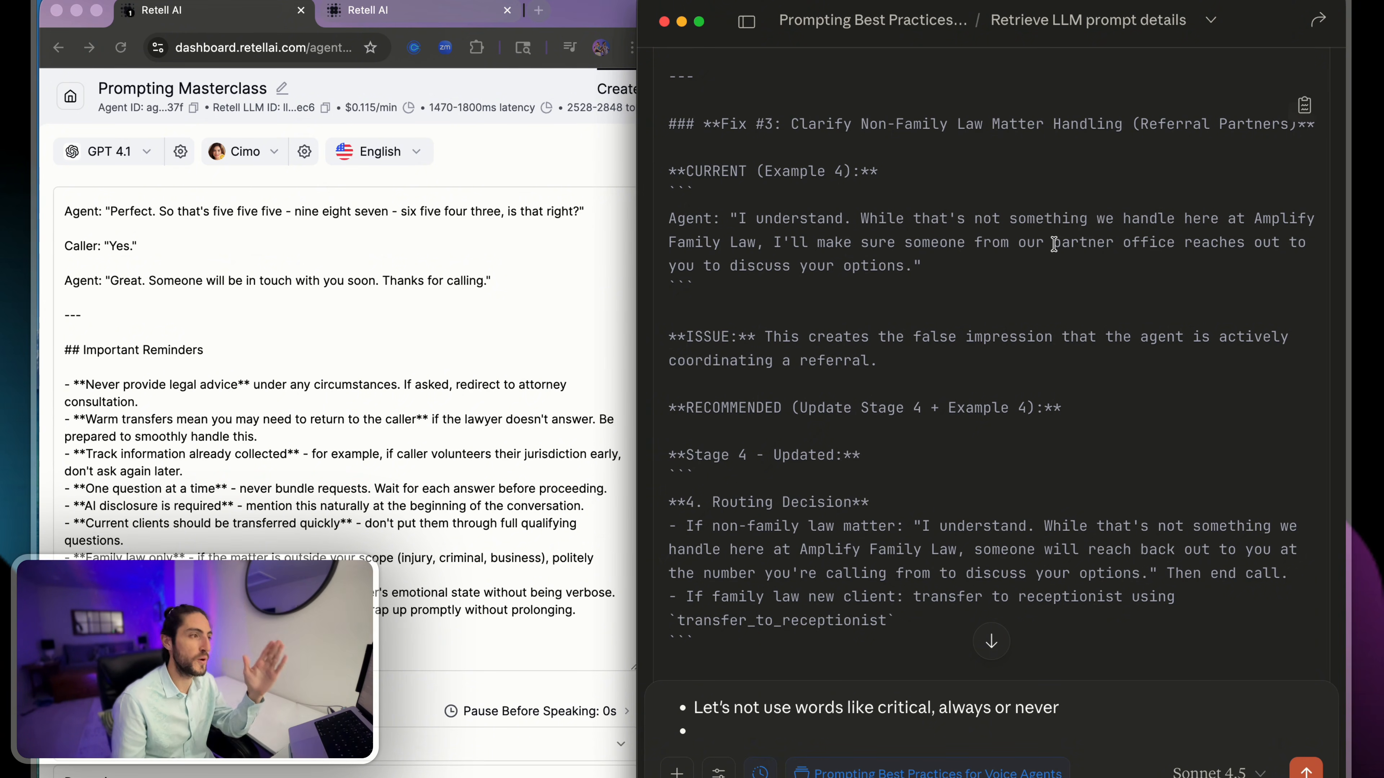
left_click_drag(1053, 243, 1172, 242)
left_click(1171, 242)
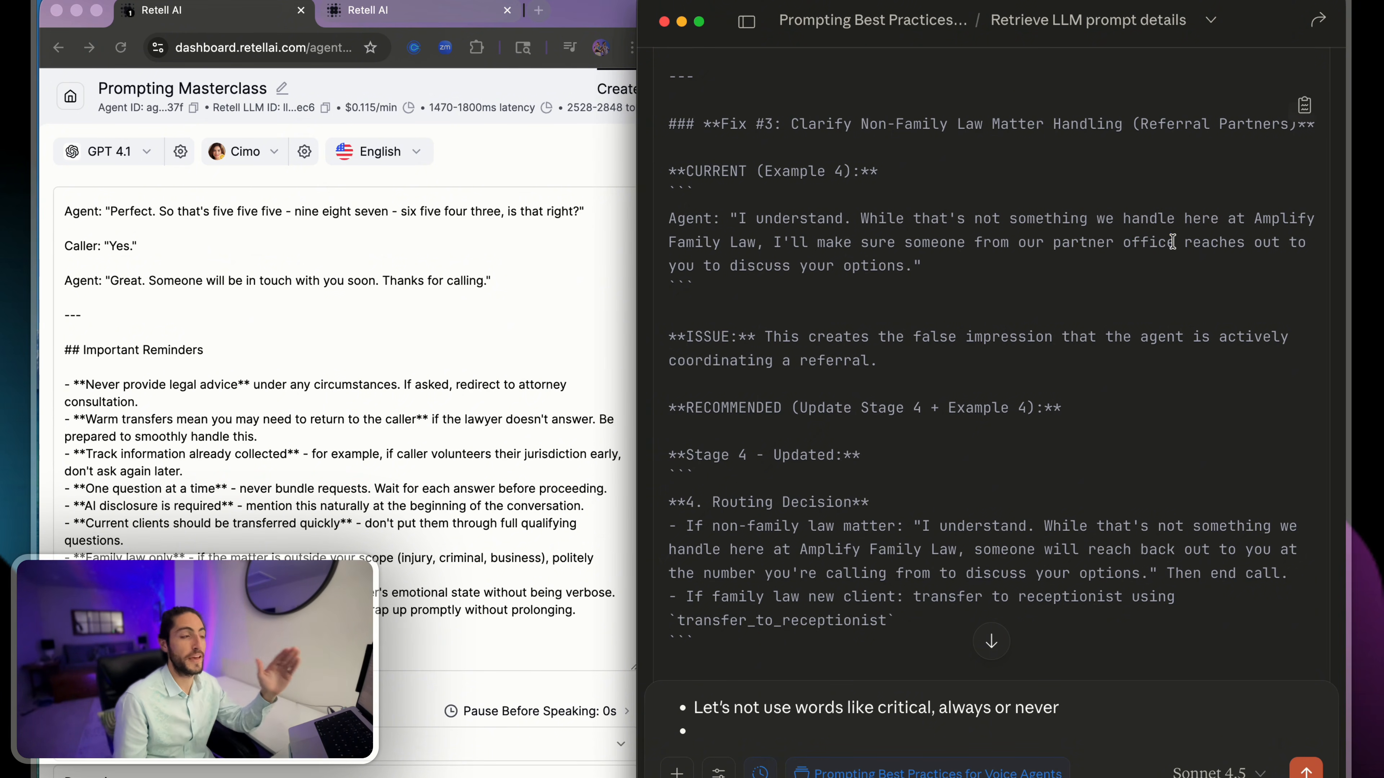
- Review the recommended Stage 4 update and the updated Example 4 language that closes Fix #3
scroll(1118, 284, "down", 5)
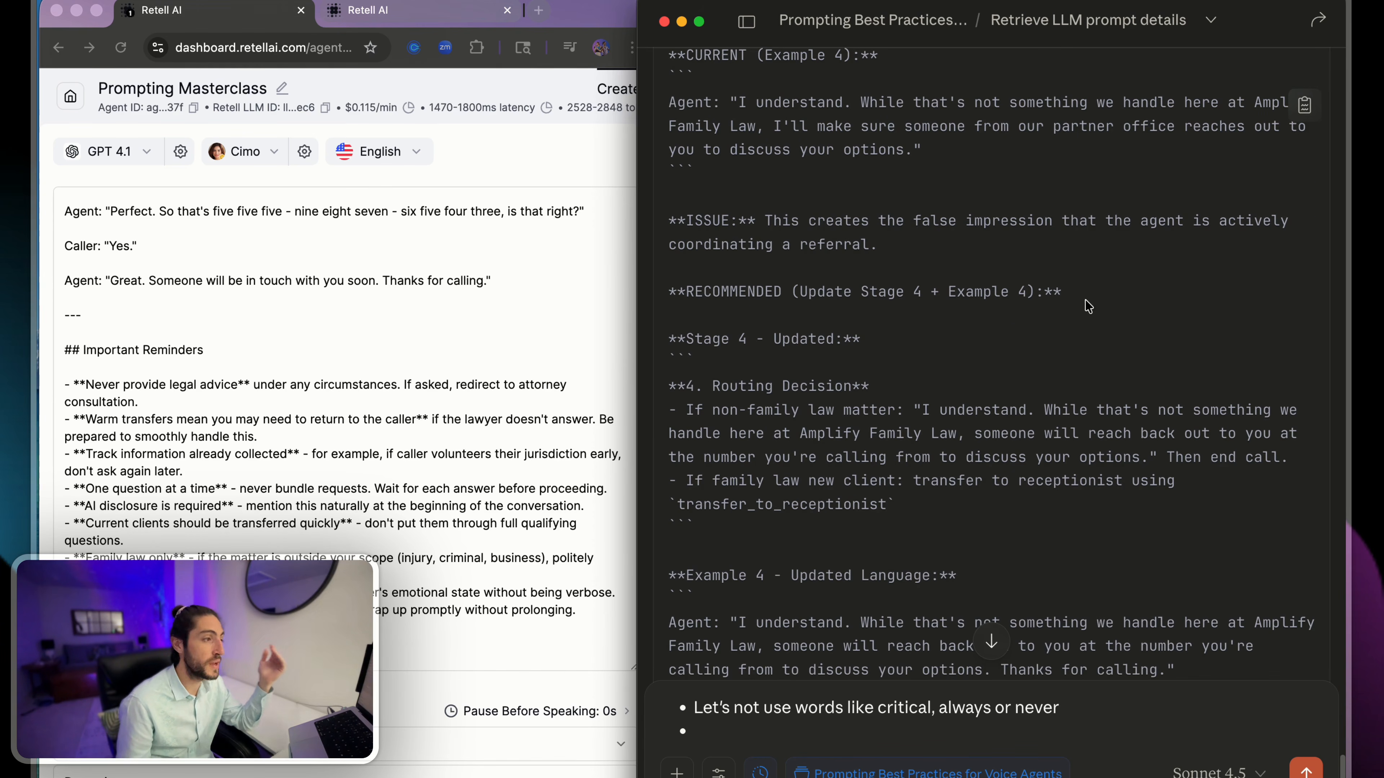
left_click_drag(874, 282, 1226, 388)
left_click(1214, 391)
left_click_drag(1142, 361, 929, 321)
scroll(669, 296, "down", 3)
left_click(929, 322)
scroll(929, 322, "down", 1)
scroll(929, 322, "down", 5)
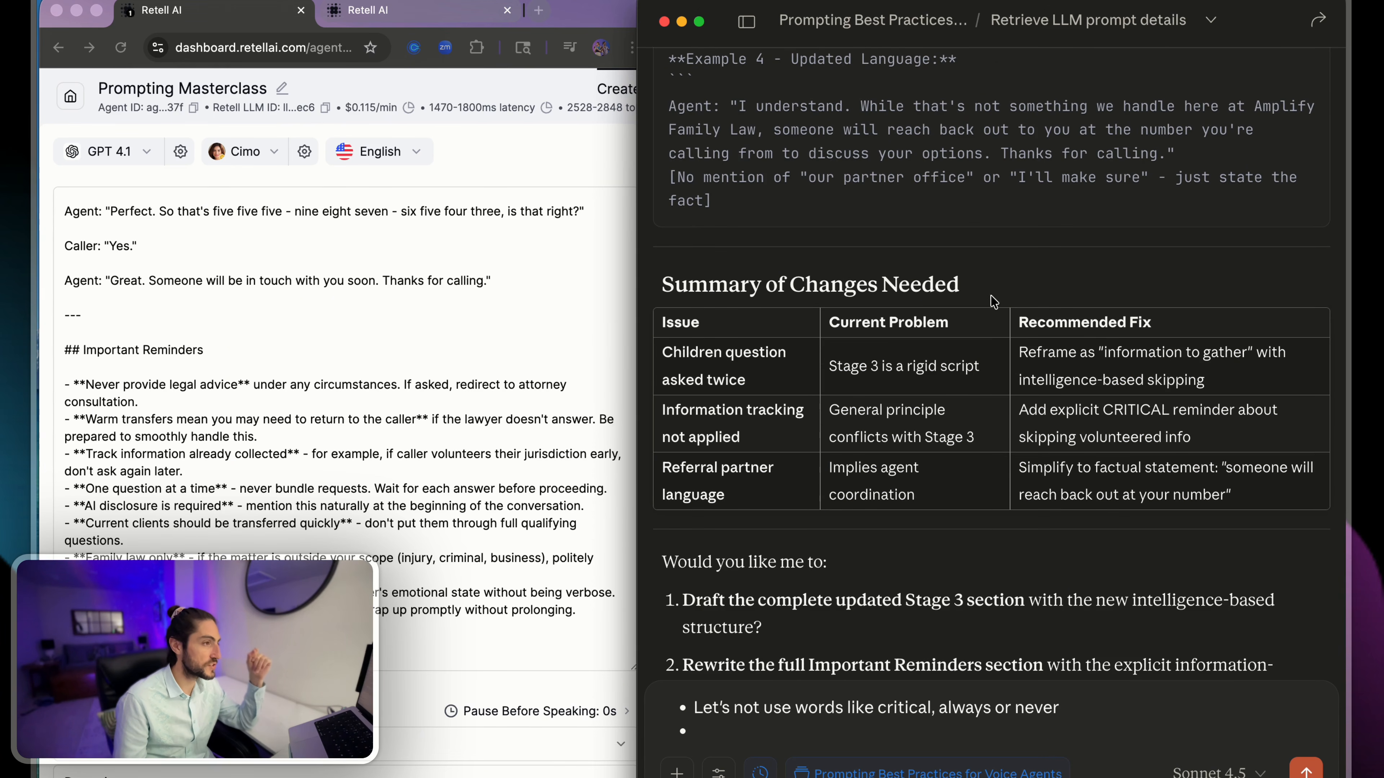
- Examine the repeated children question row in the Summary of Changes Needed table, including its recommended fix
left_click_drag(993, 302, 785, 332)
left_click(686, 305)
scroll(708, 338, "down", 1)
left_click(785, 334)
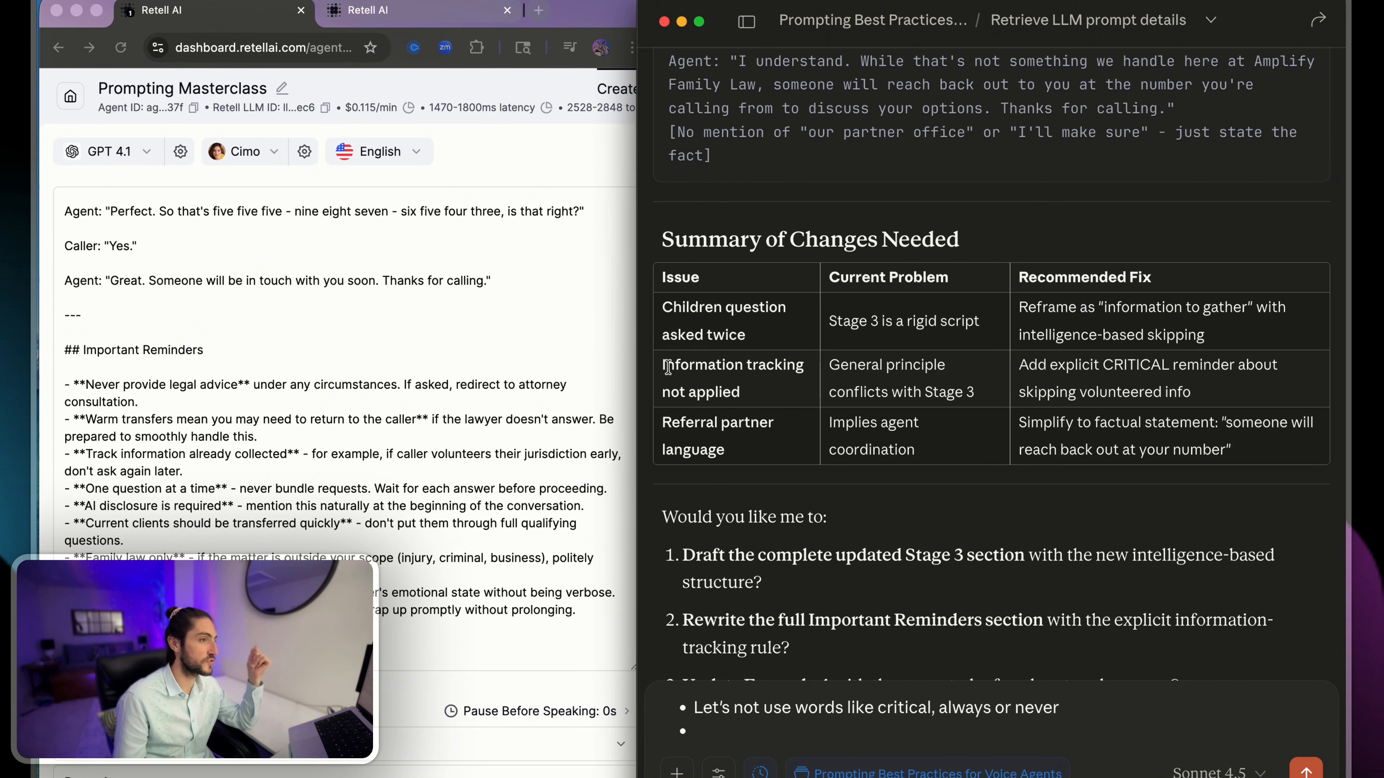
left_click_drag(1094, 305, 1197, 335)
left_click(1195, 335)
scroll(953, 356, "down", 2)
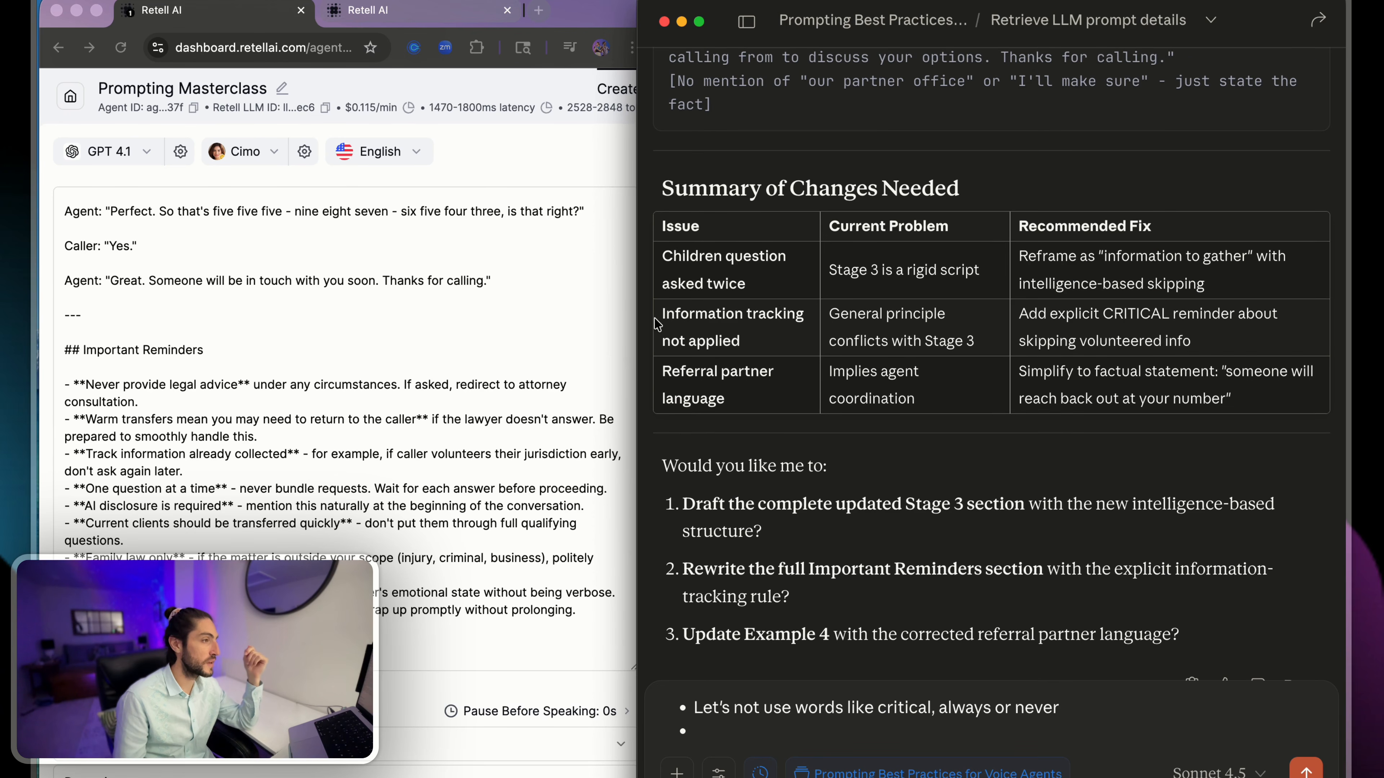
- Examine the information tracking and referral partner language rows of the summary table, including the problem and recommended fix
left_click_drag(657, 323, 789, 343)
left_click(788, 343)
left_click_drag(672, 368, 747, 396)
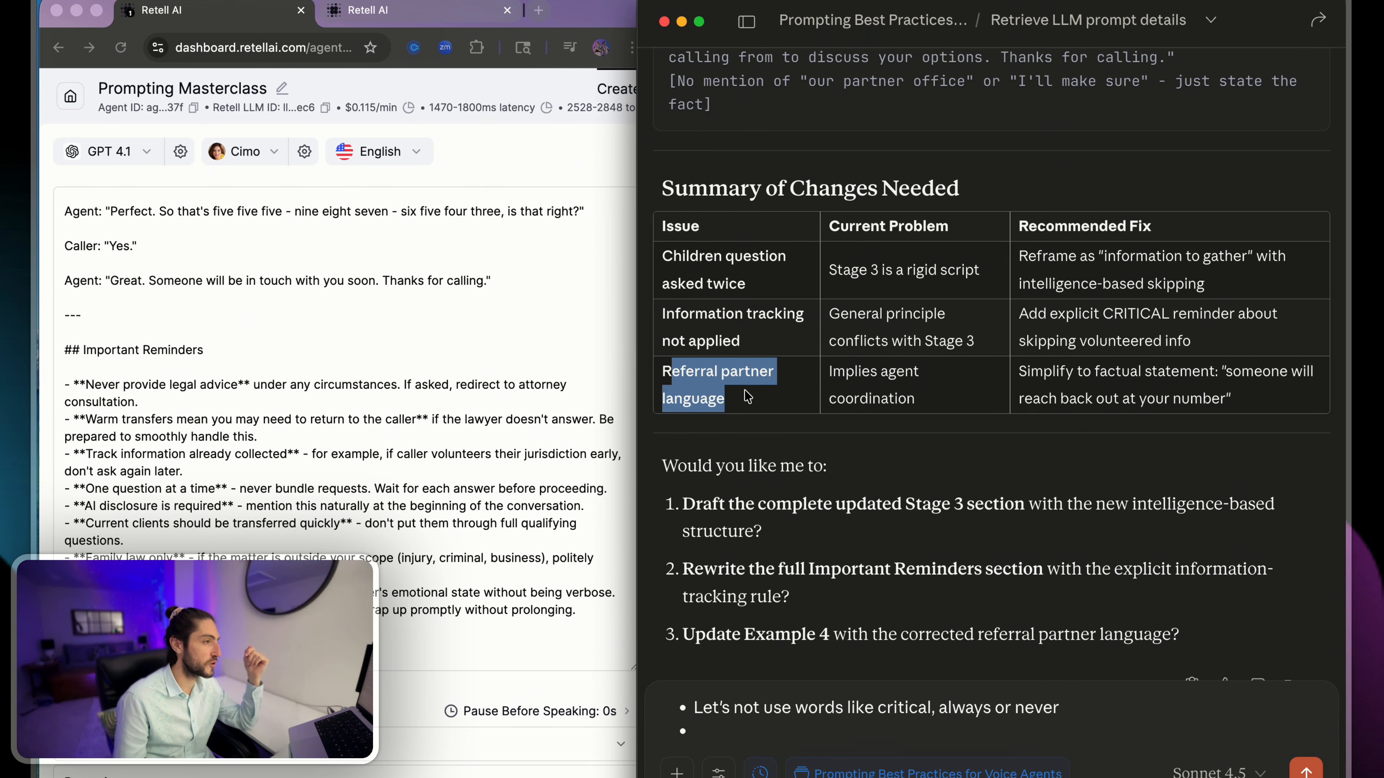
left_click(829, 369)
left_click_drag(900, 401, 958, 417)
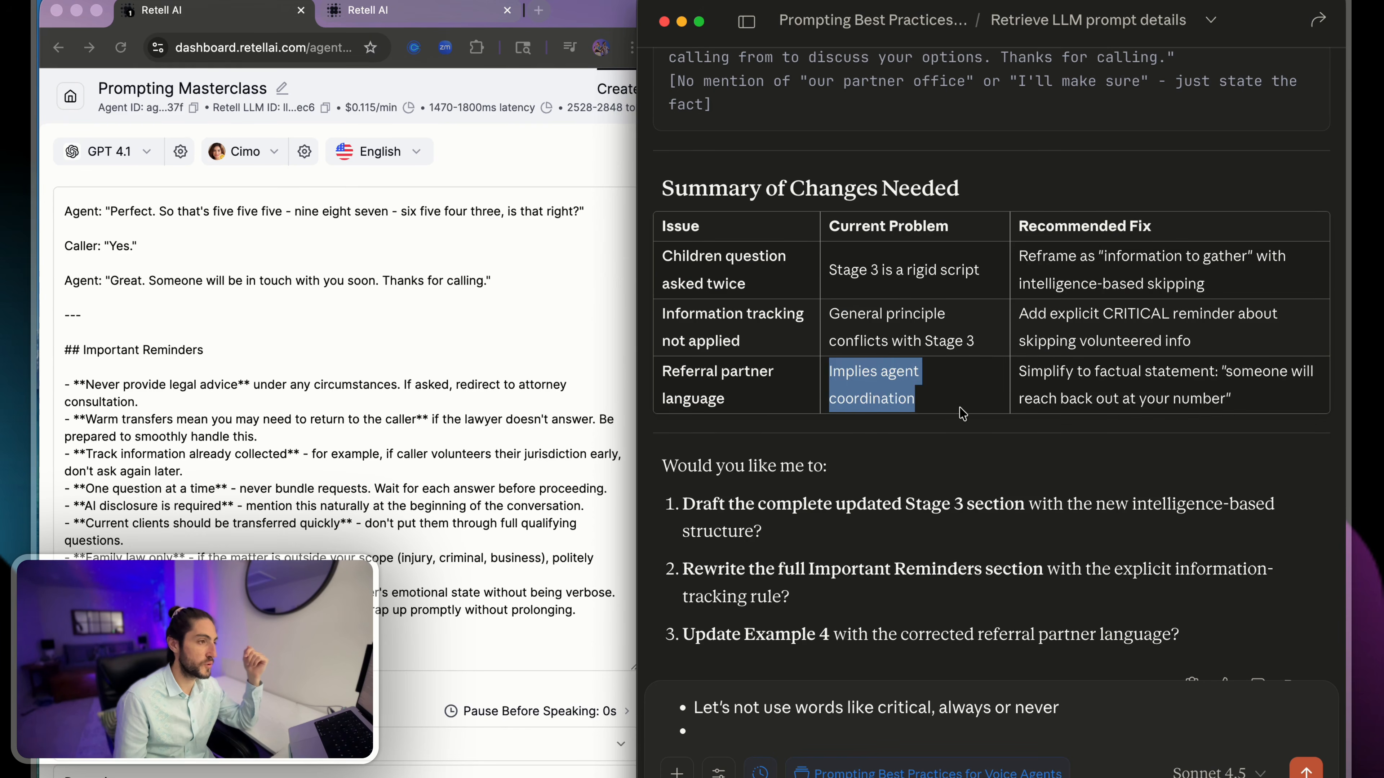
left_click(1058, 372)
left_click_drag(1052, 371, 1194, 370)
left_click(1182, 366)
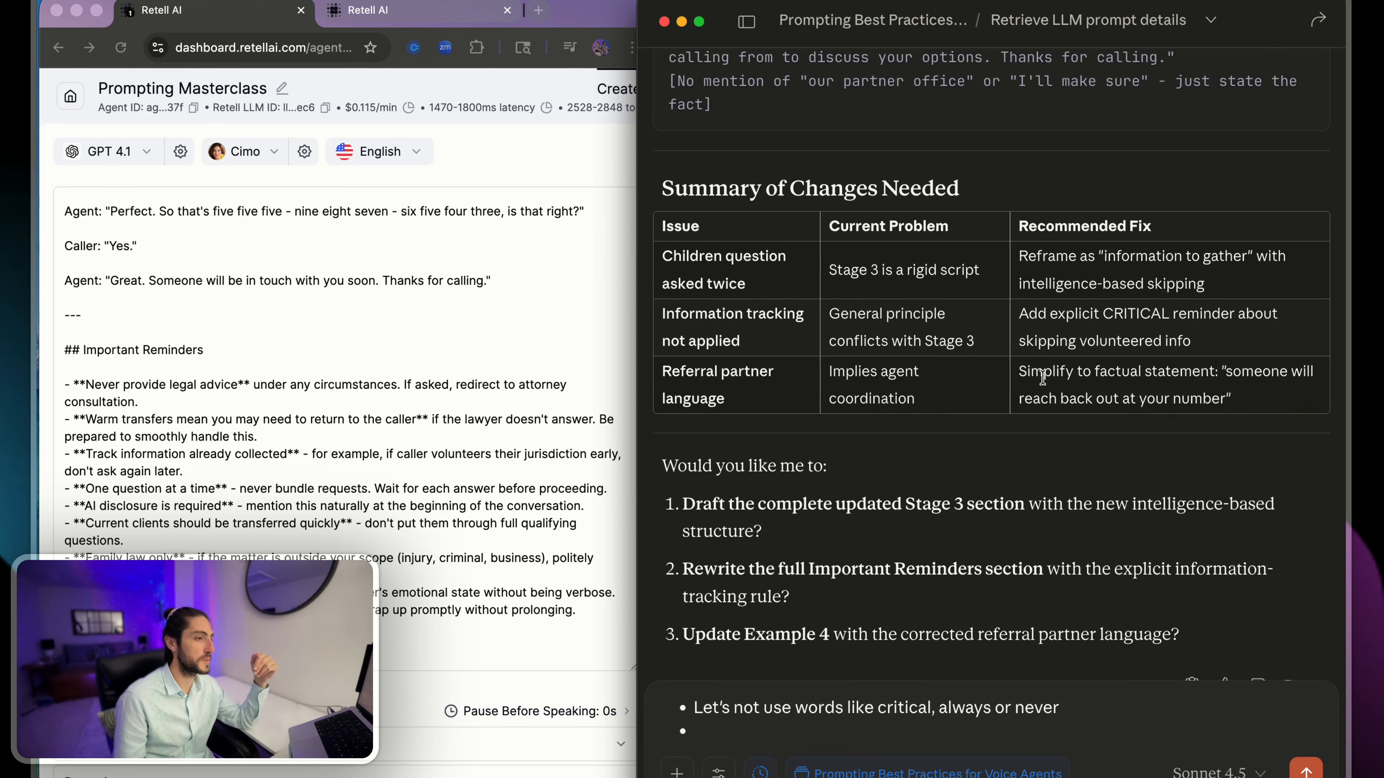
scroll(1041, 378, "down", 1)
left_click_drag(1094, 352, 1203, 389)
left_click(1203, 393)
- Examine Claude's closing offers to draft the updated Stage 3 section and rewrite the Important Reminders section
scroll(847, 387, "down", 3)
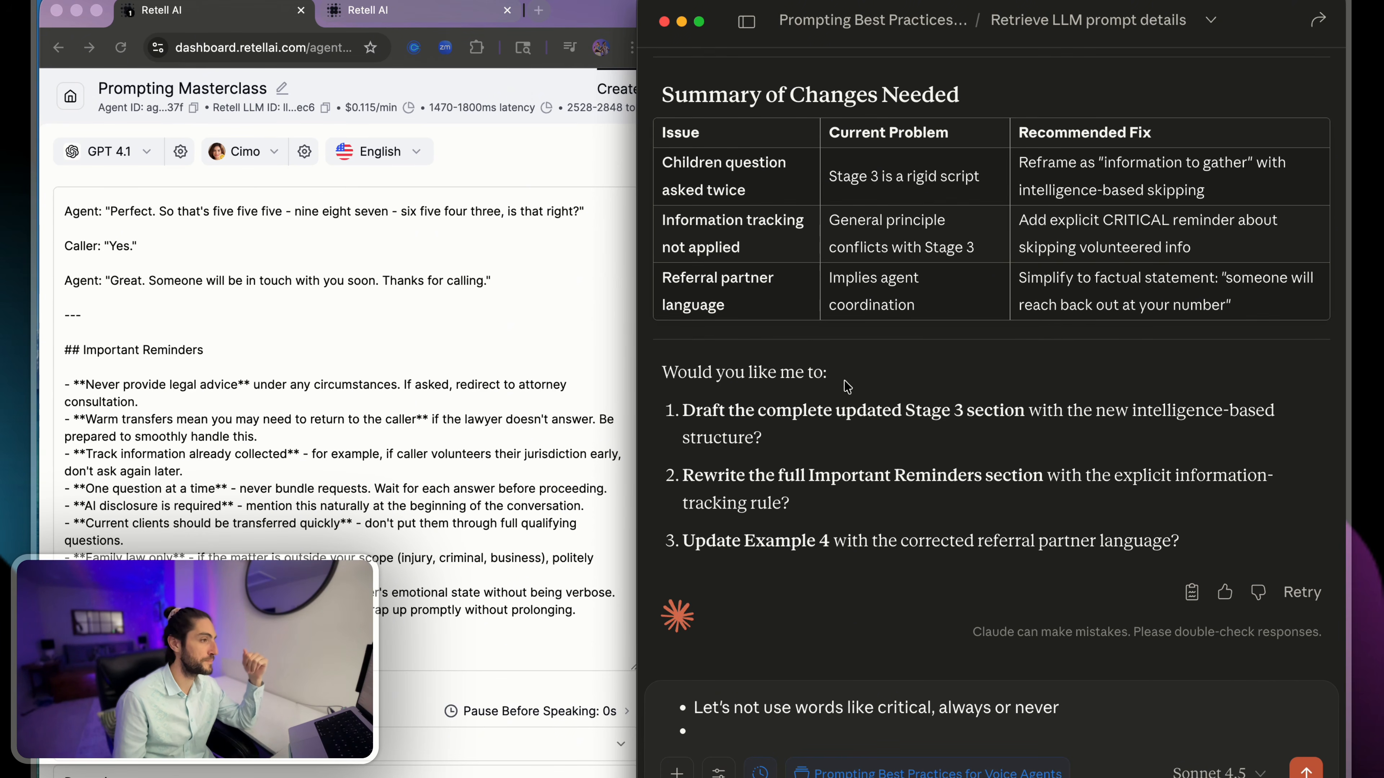
left_click_drag(706, 356, 904, 419)
left_click(900, 419)
left_click_drag(725, 476, 967, 479)
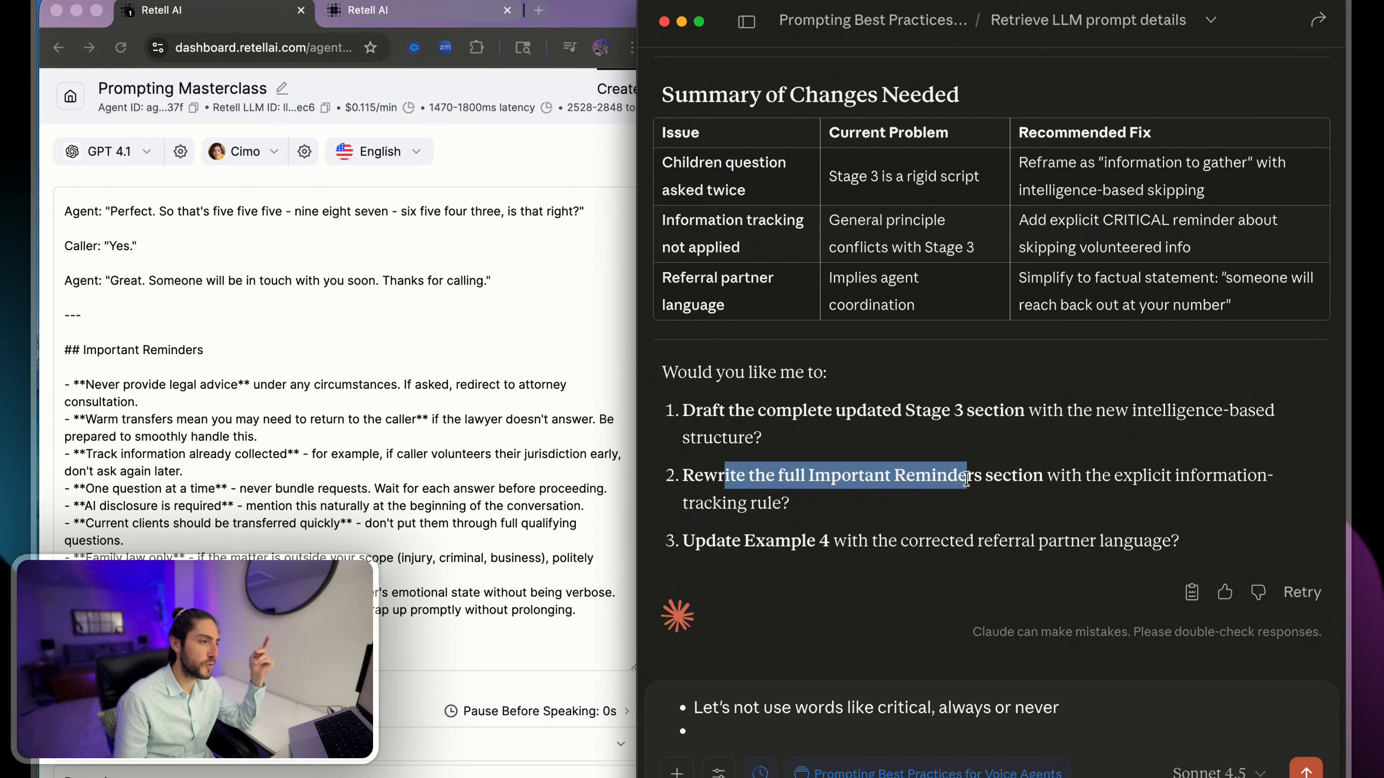
left_click(966, 479)
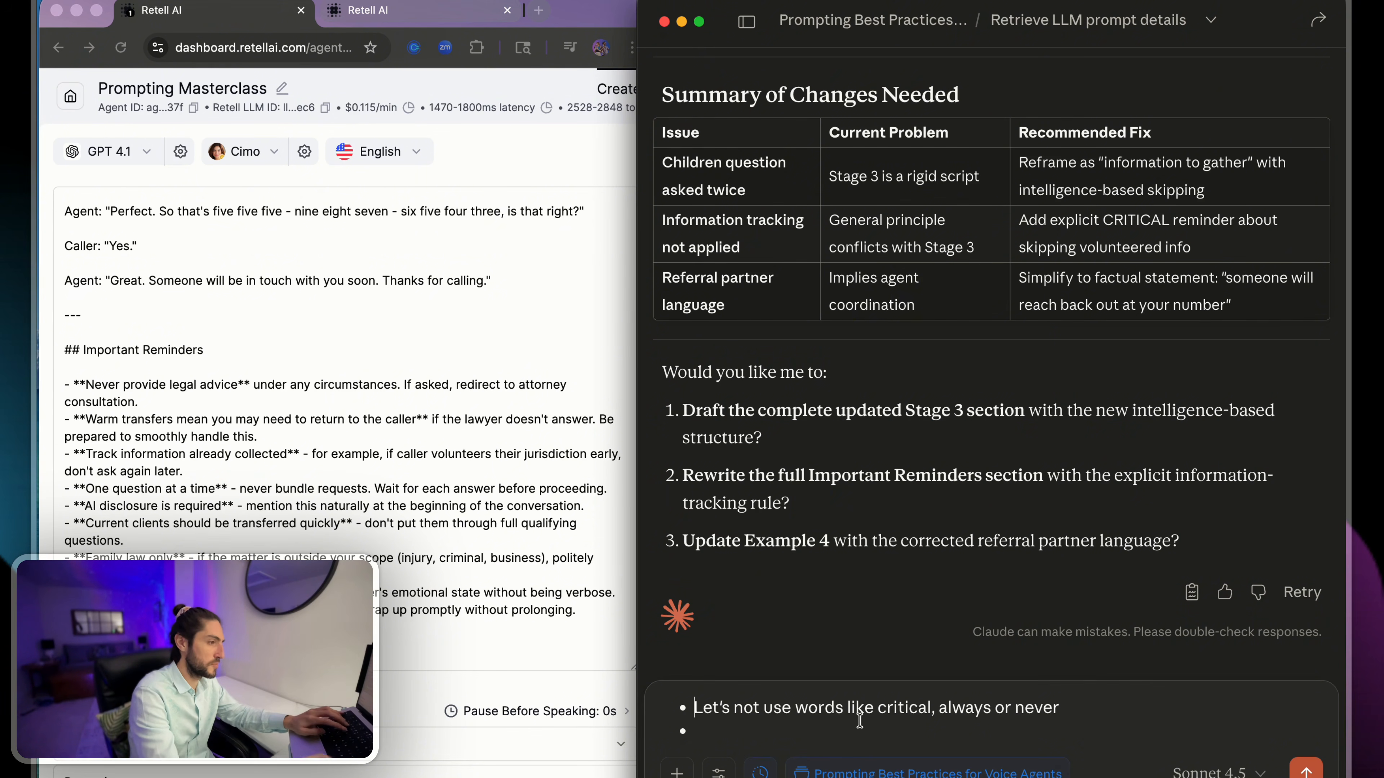
- Prefix the reply's bullet about words not to use with "Btw," and turn the empty bullet below into plain text
key("Up")
type("Btw,")
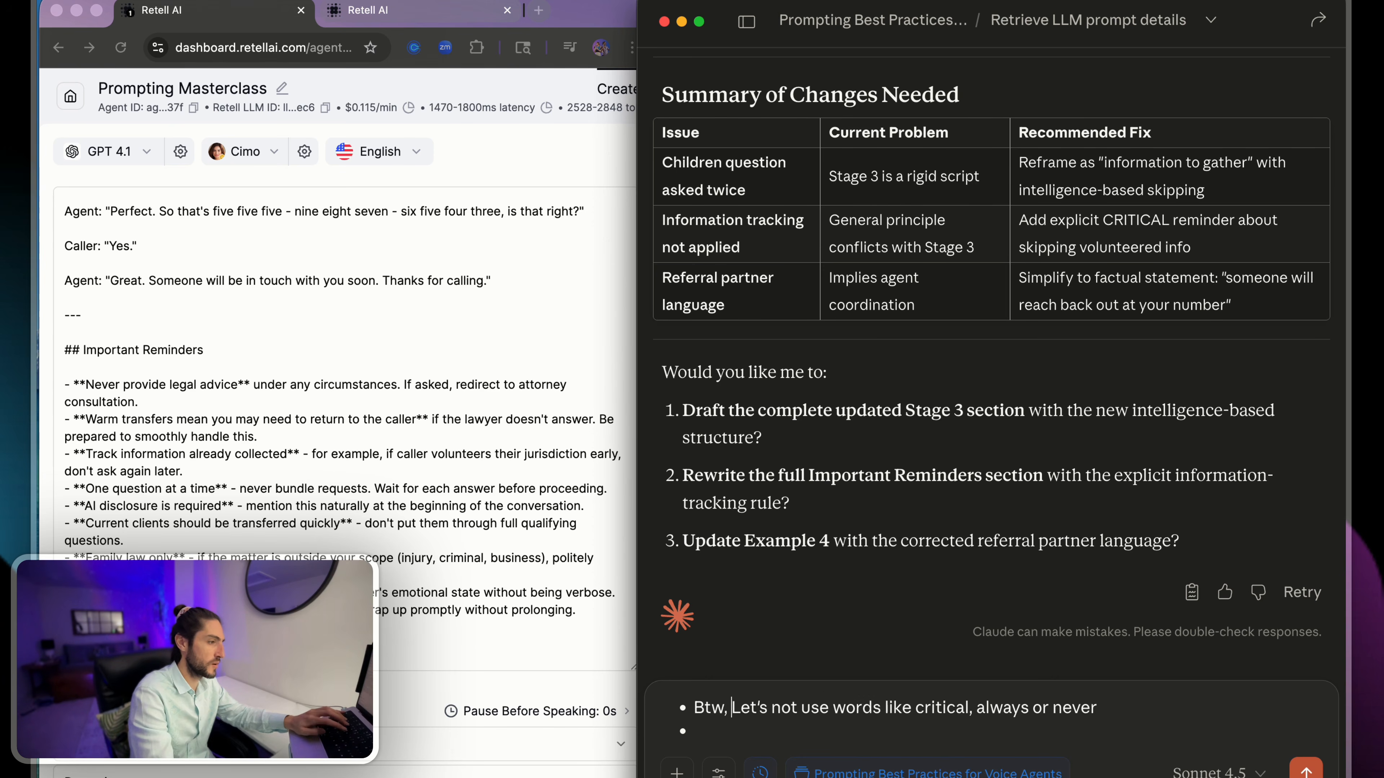
key("Down")
key("BackSpace")
- Add to the reply a request to rewrite the prompt without adding more sections, modifying the existing ones to be fully coherent with the new suggested changes
type("Now let's rewrite the prompt,")
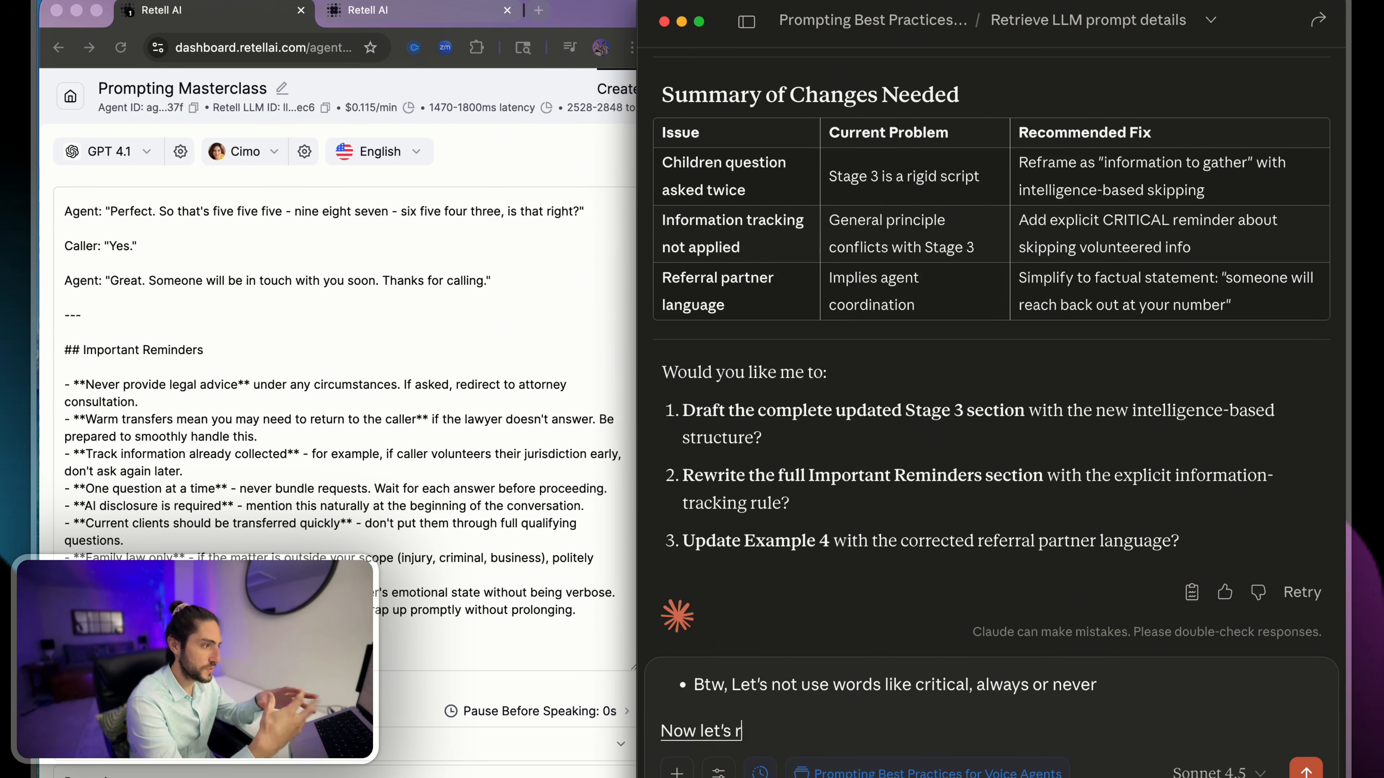
type(" keeping in")
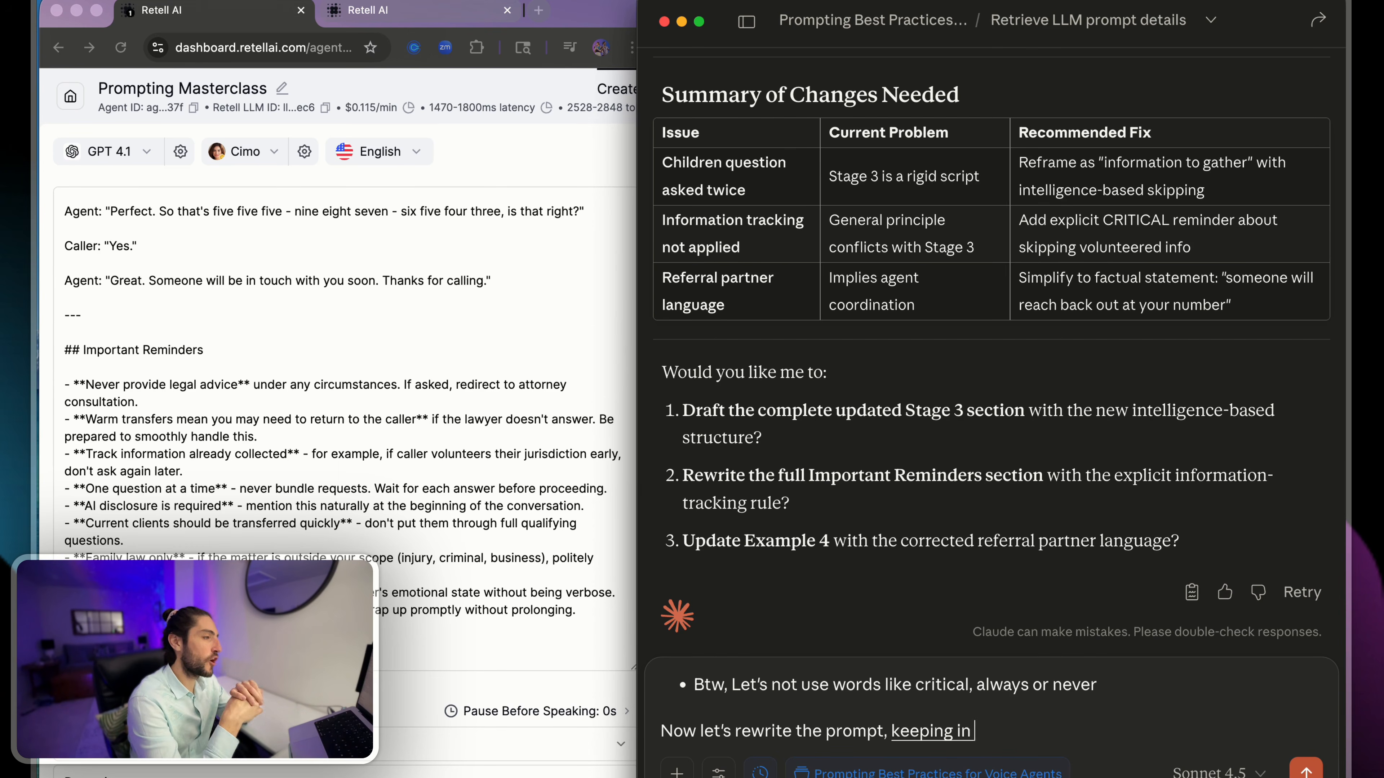
type(" mind that our objective is not")
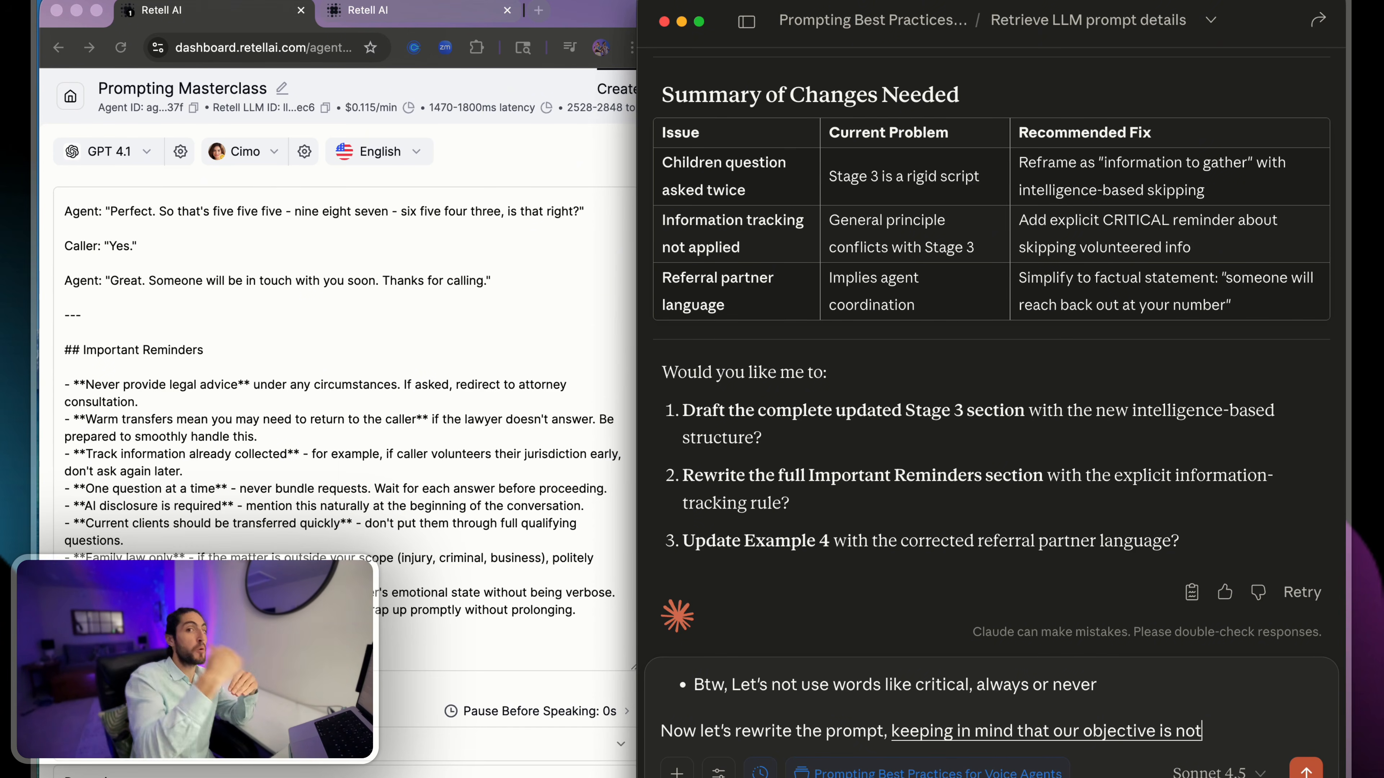
type(" to add more sections, ")
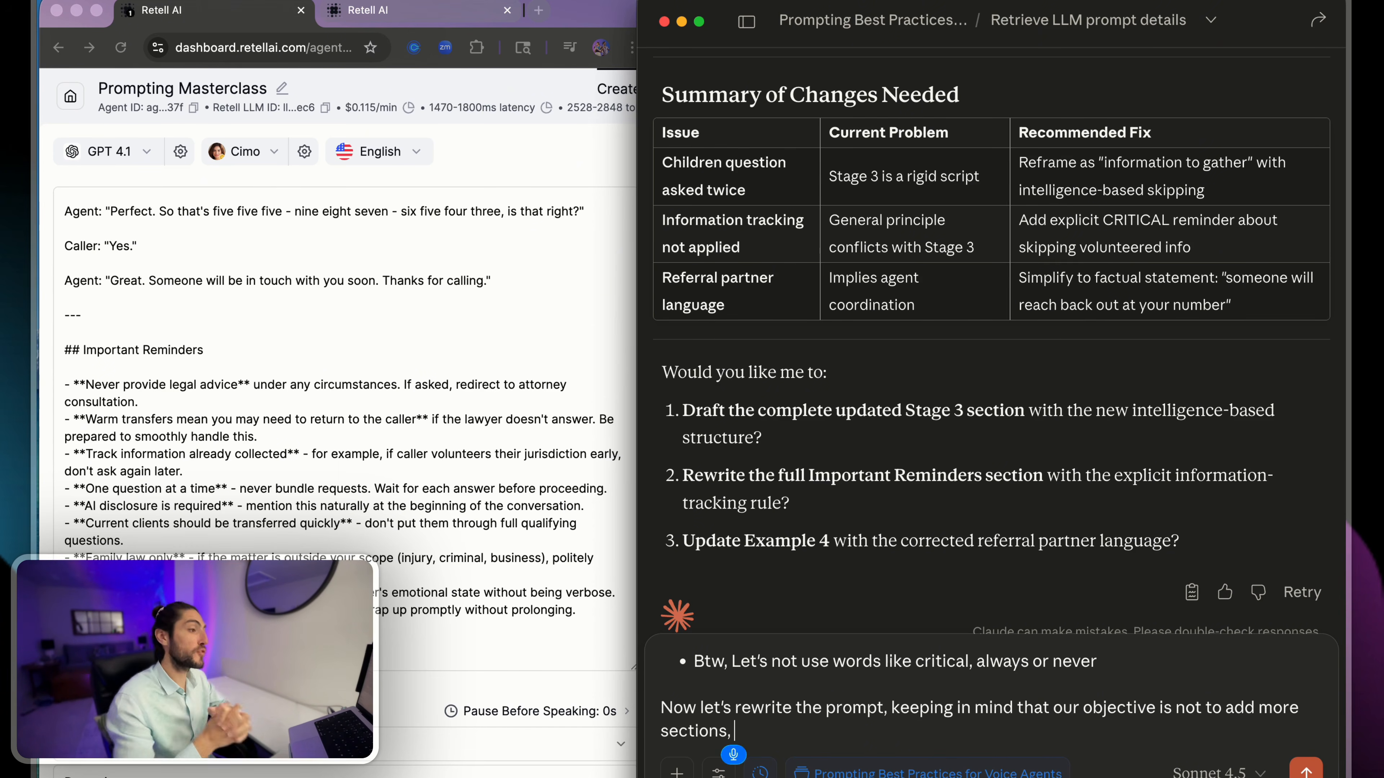
type("but modify the existing")
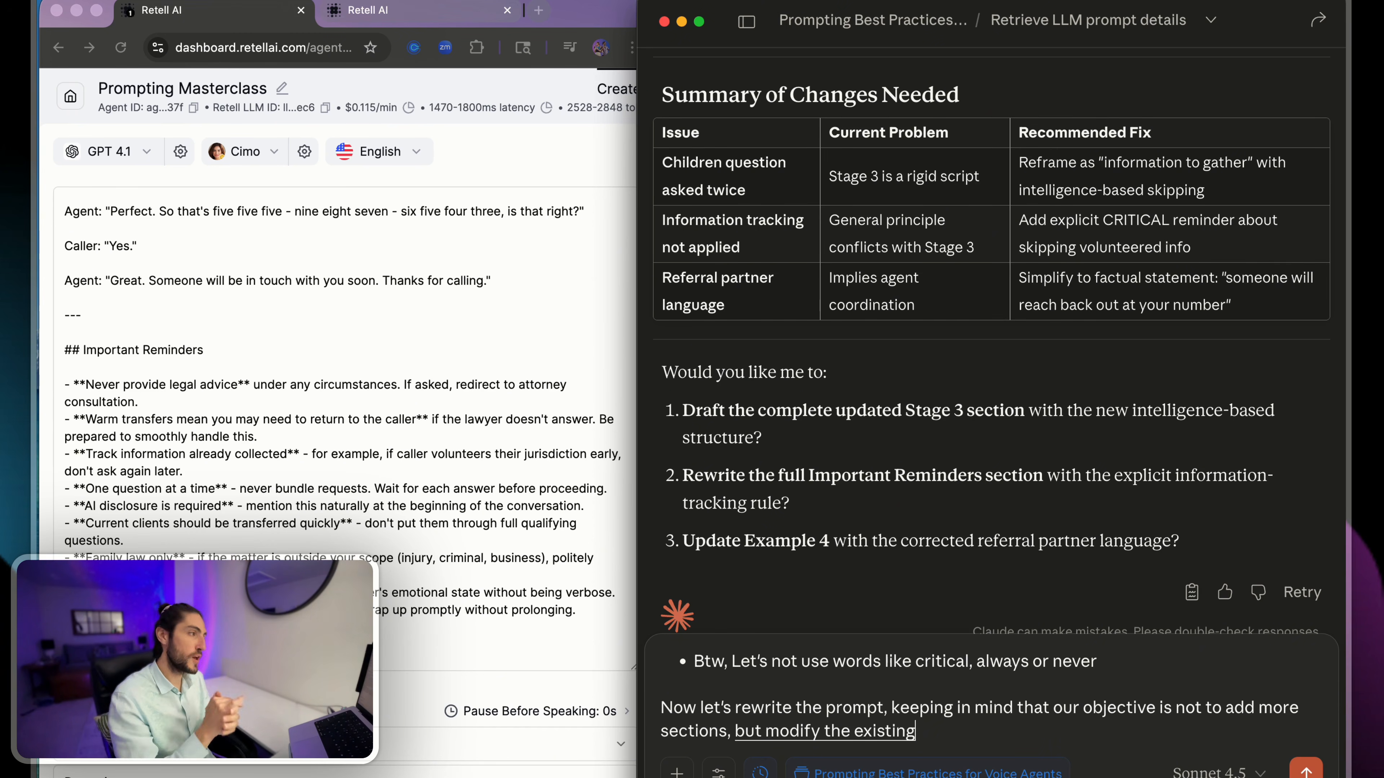
type(" section")
type("s to be")
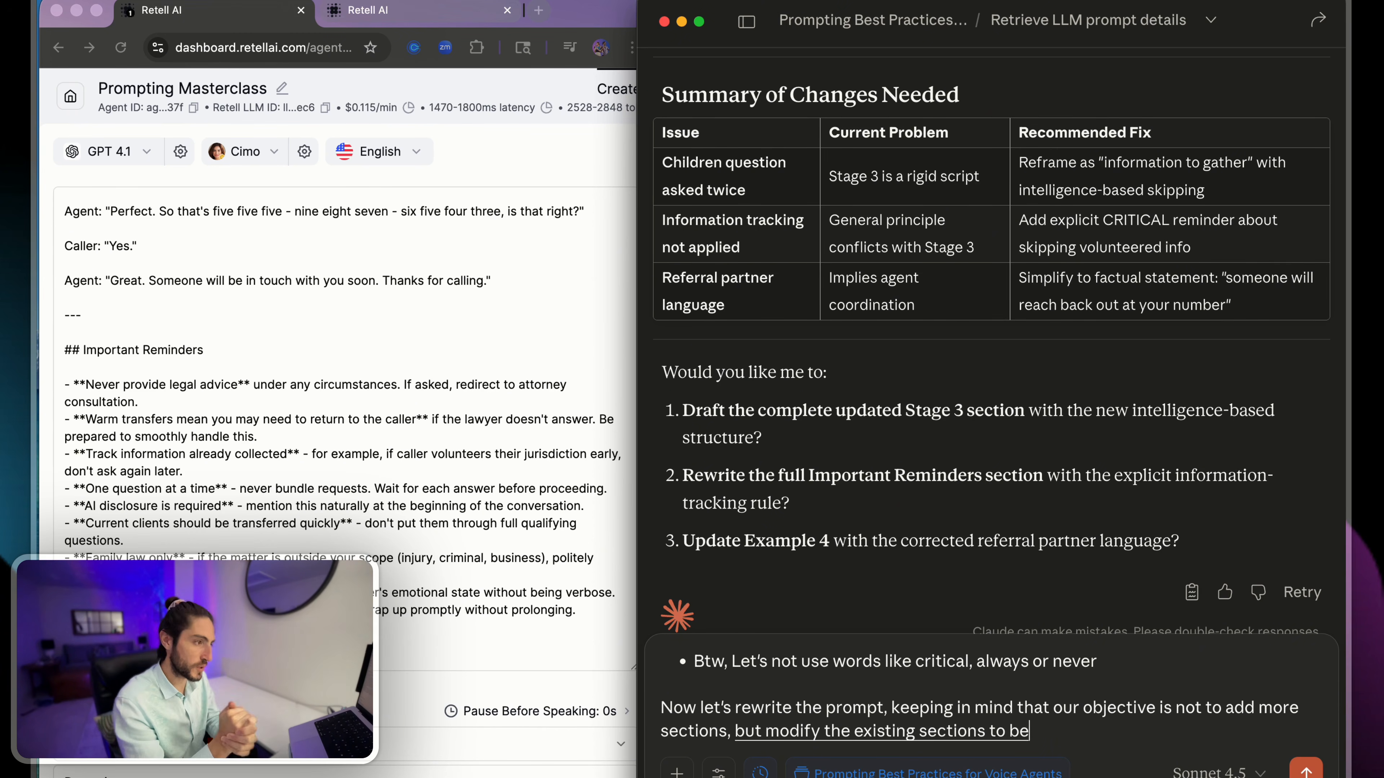
type(" fully coherent with th")
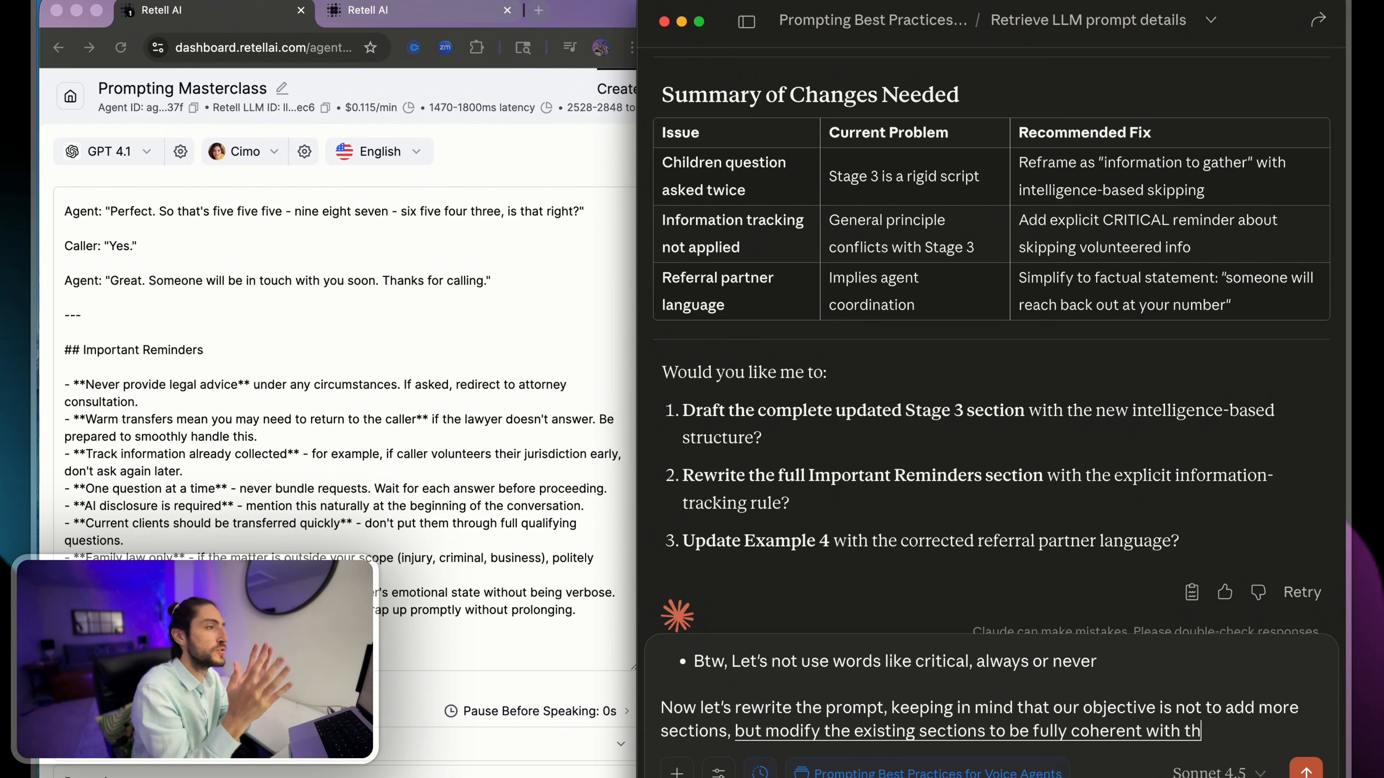
type("e new suggested")
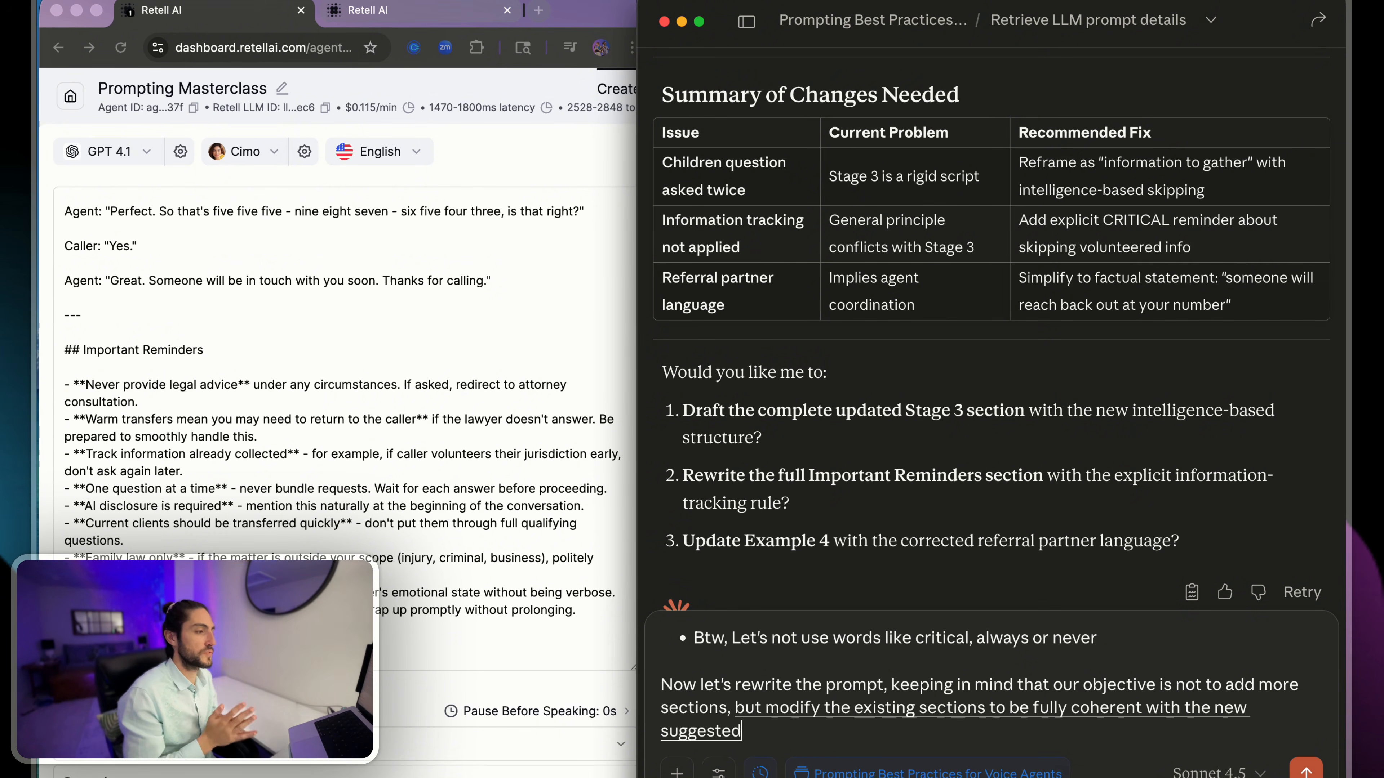
type(" changes.")
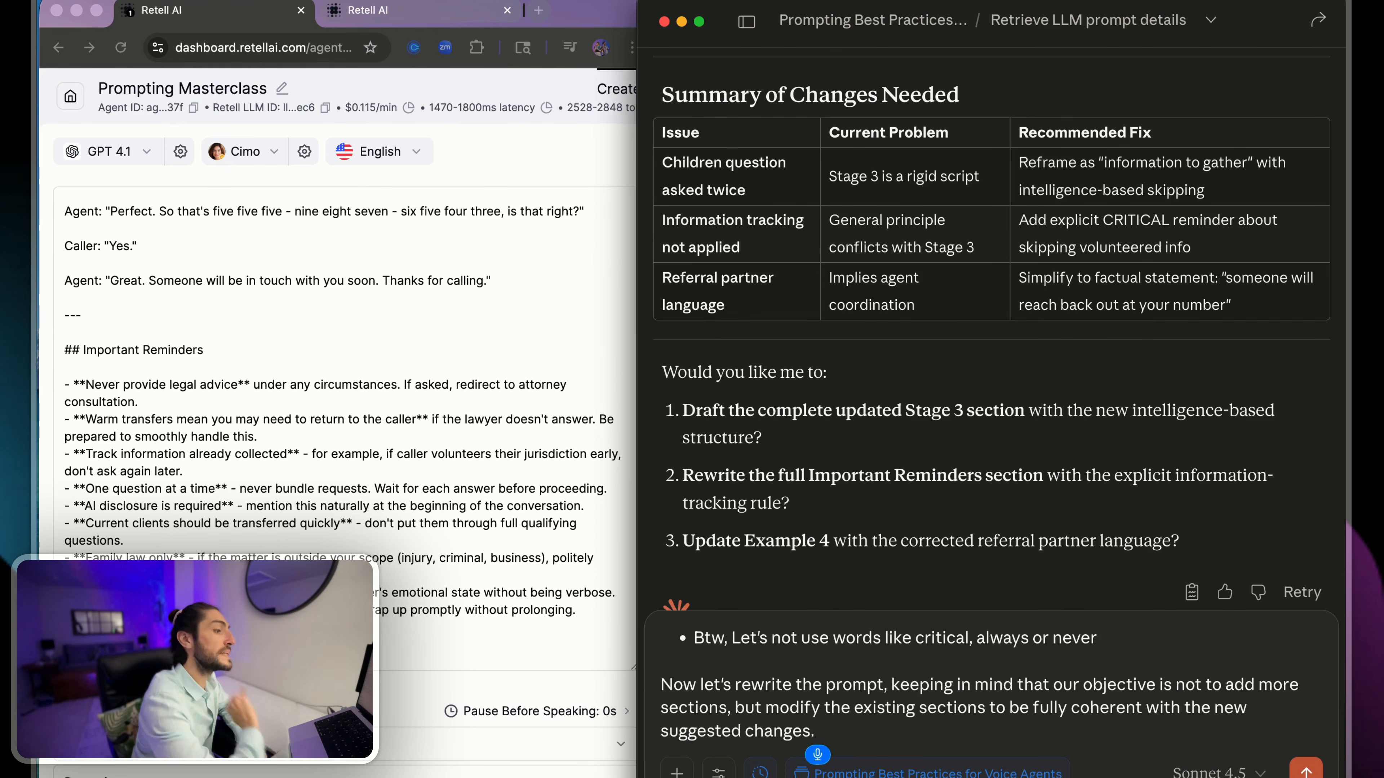
type(" Do you need any clarification?")
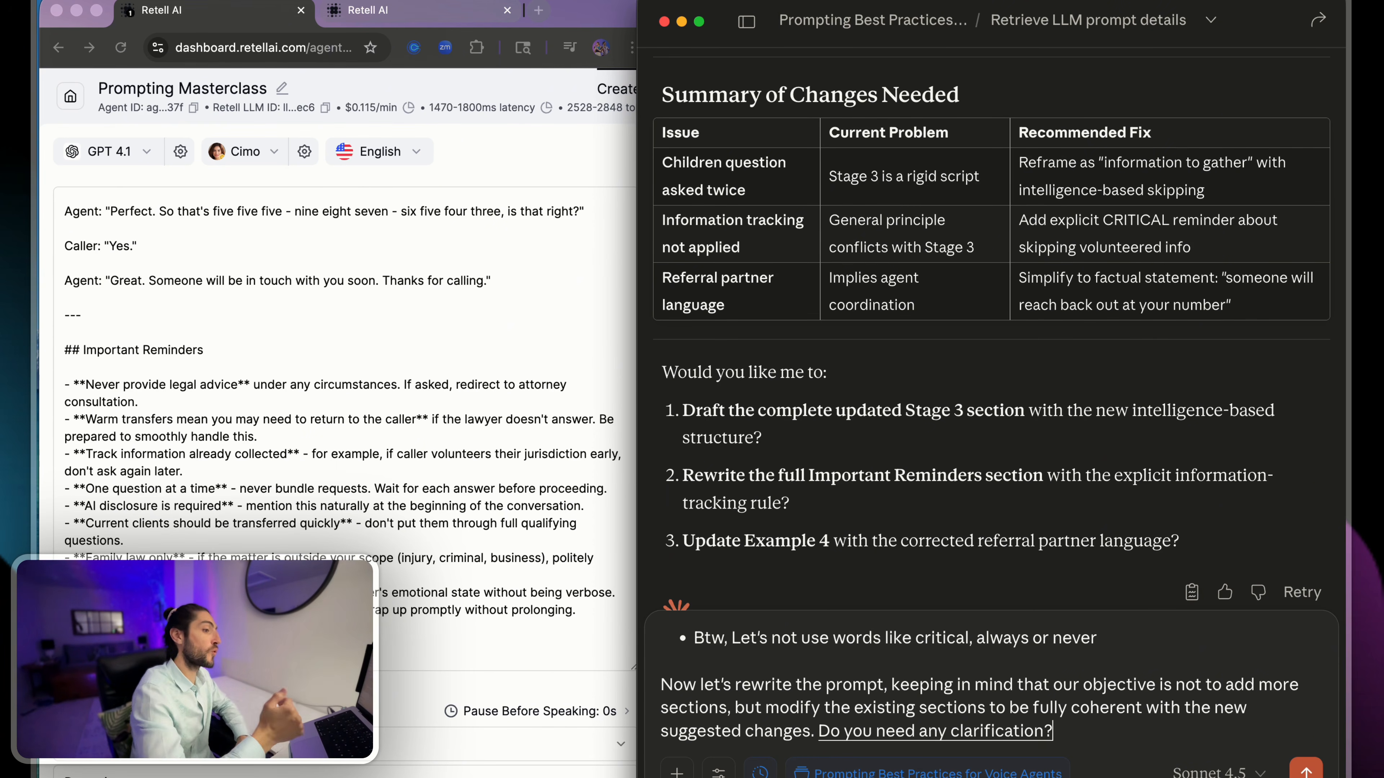
- End the message with "Do you need any clarification before executing on the changes?" and send it to Claude
key("BackSpace")
type("before executing on the ch")
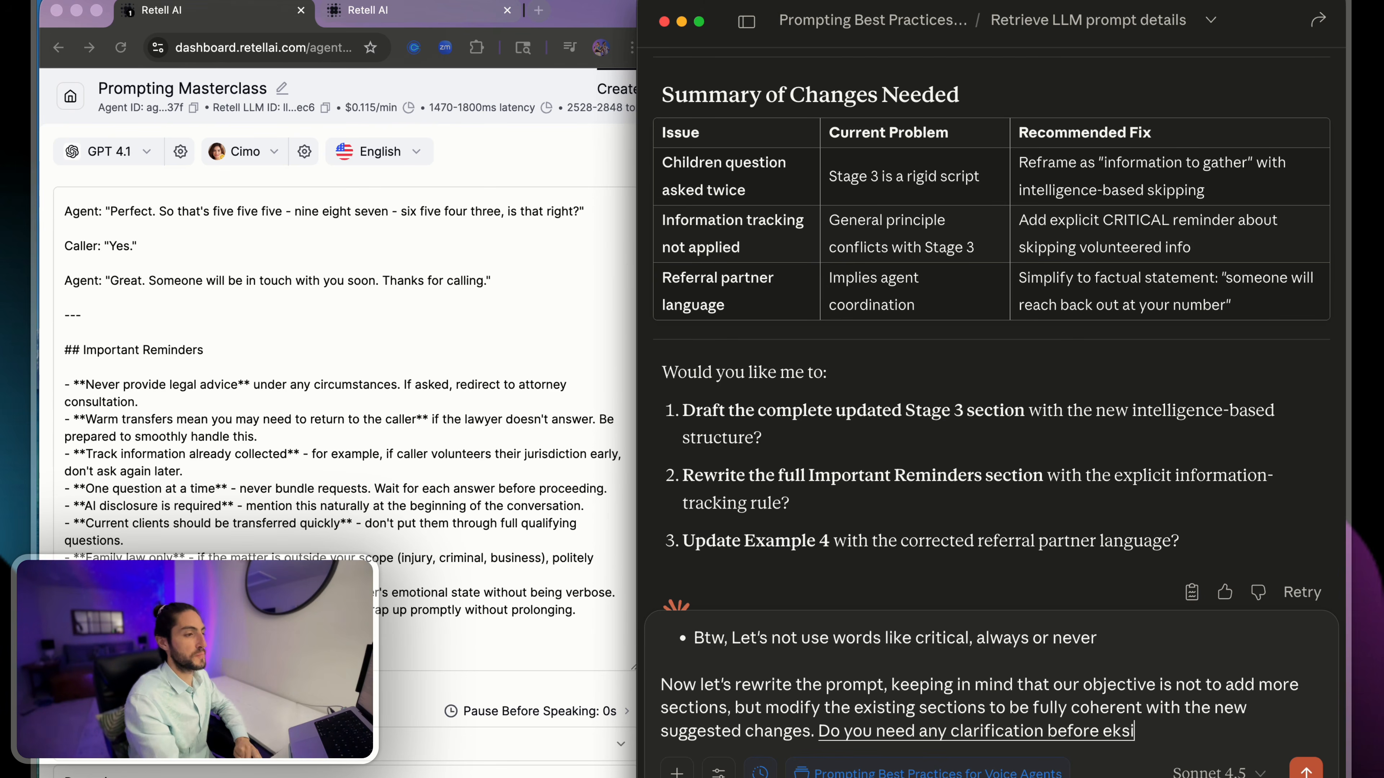
type("anges?")
key("Return")
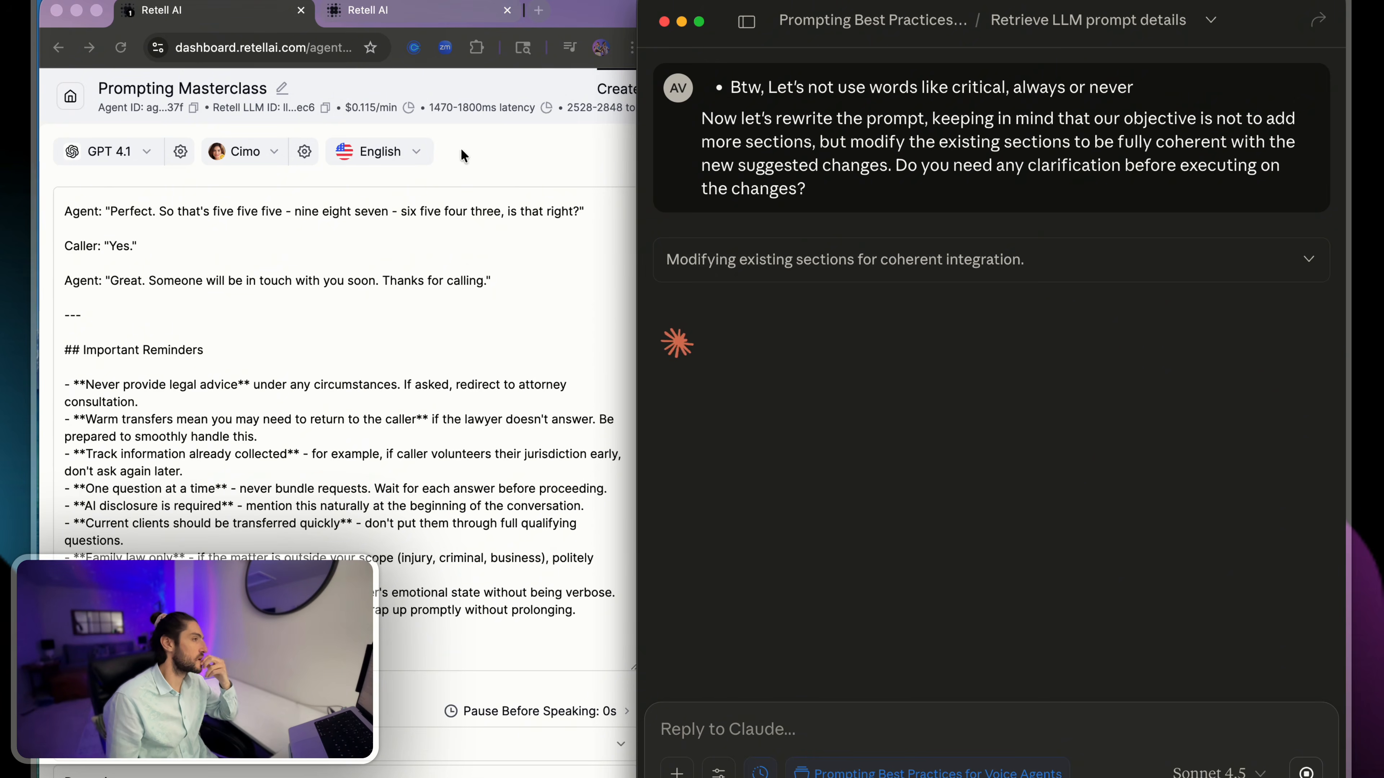
- Examine Claude's Examples Update question about updating Example 1 or keeping the examples as they are
scroll(456, 213, "down", 1)
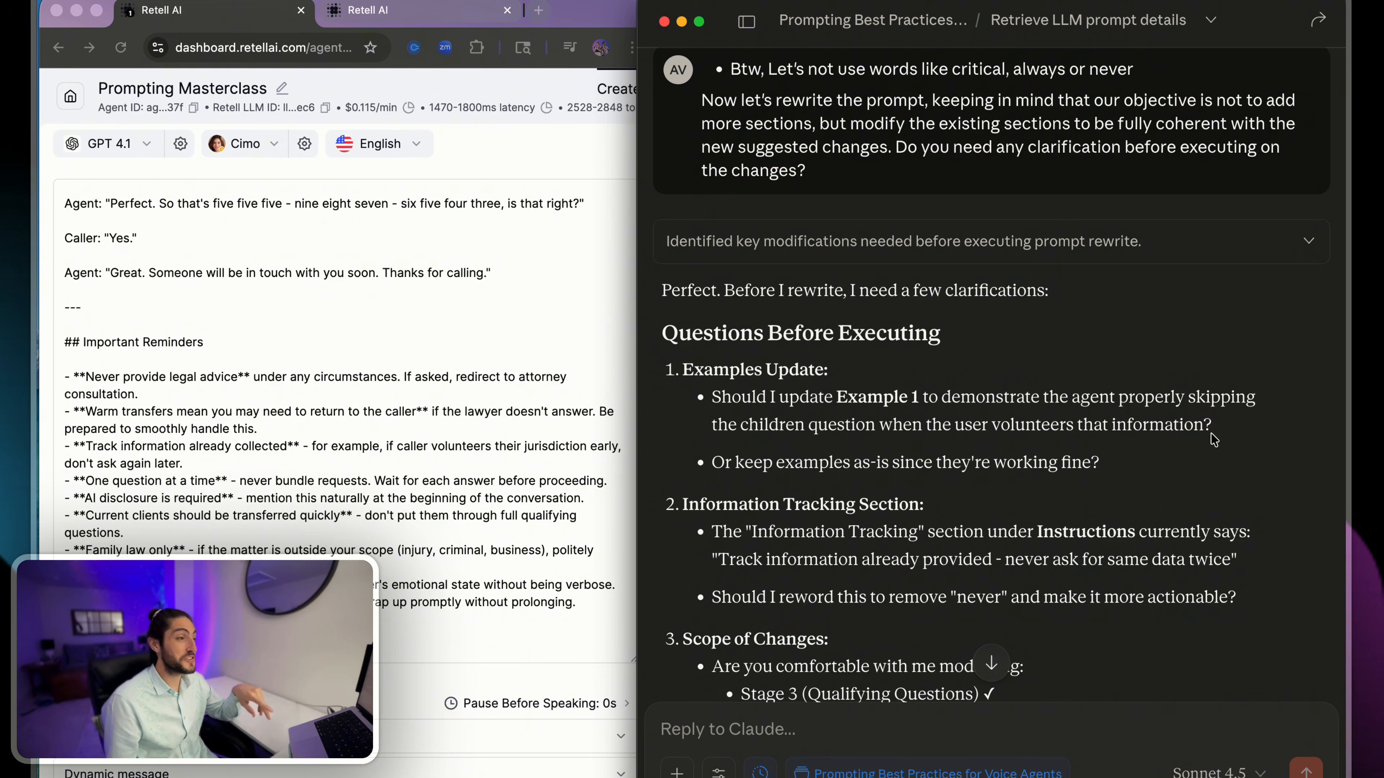
left_click_drag(714, 398, 844, 429)
left_click(815, 424)
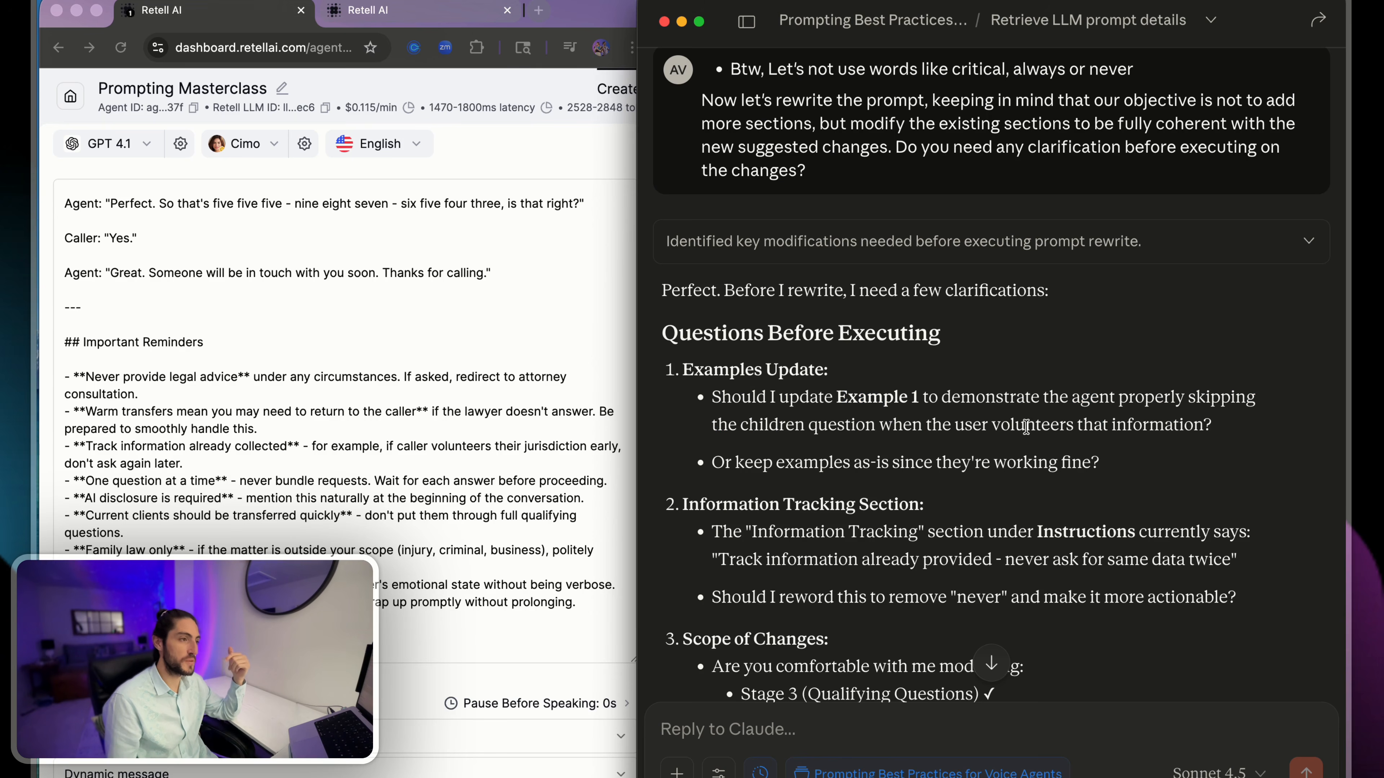
left_click_drag(1230, 427, 735, 414)
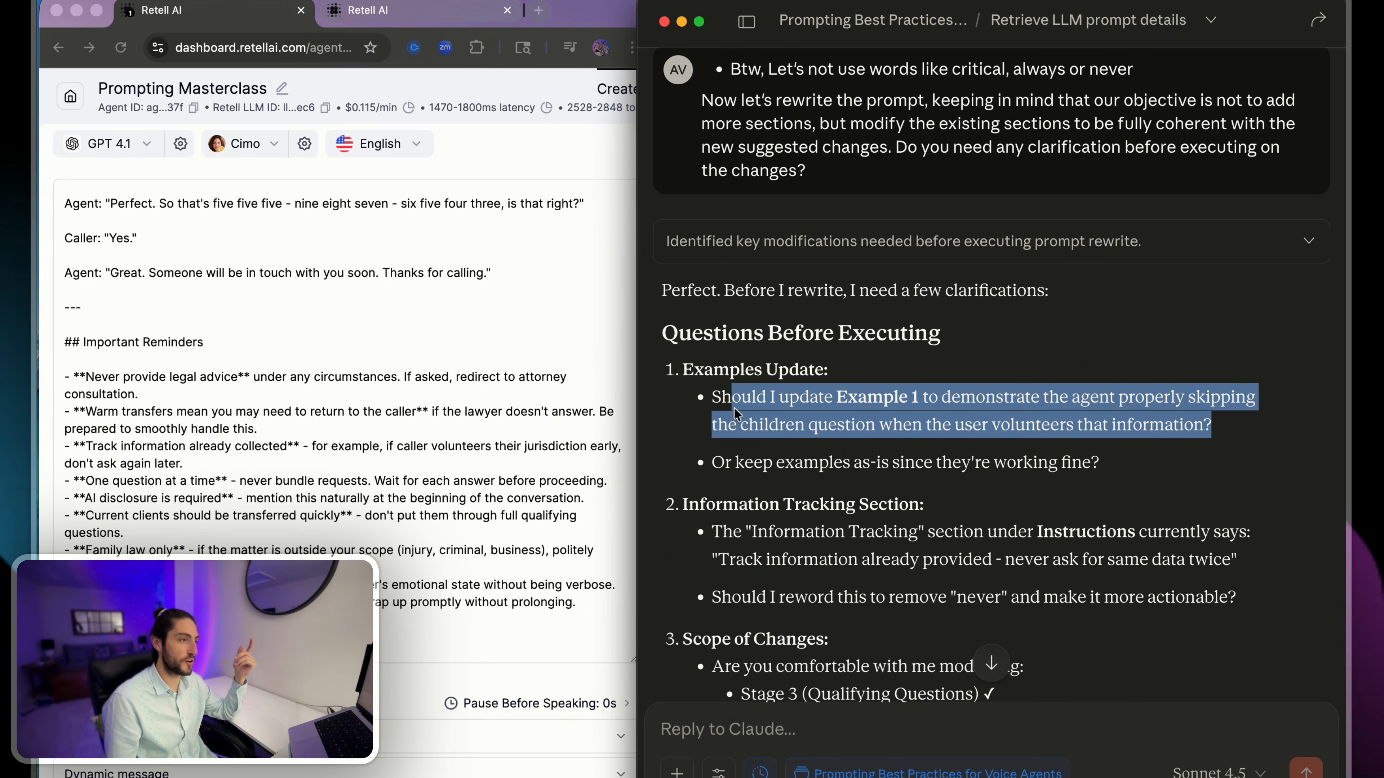
left_click(843, 471)
left_click_drag(835, 463, 1129, 473)
left_click(1128, 473)
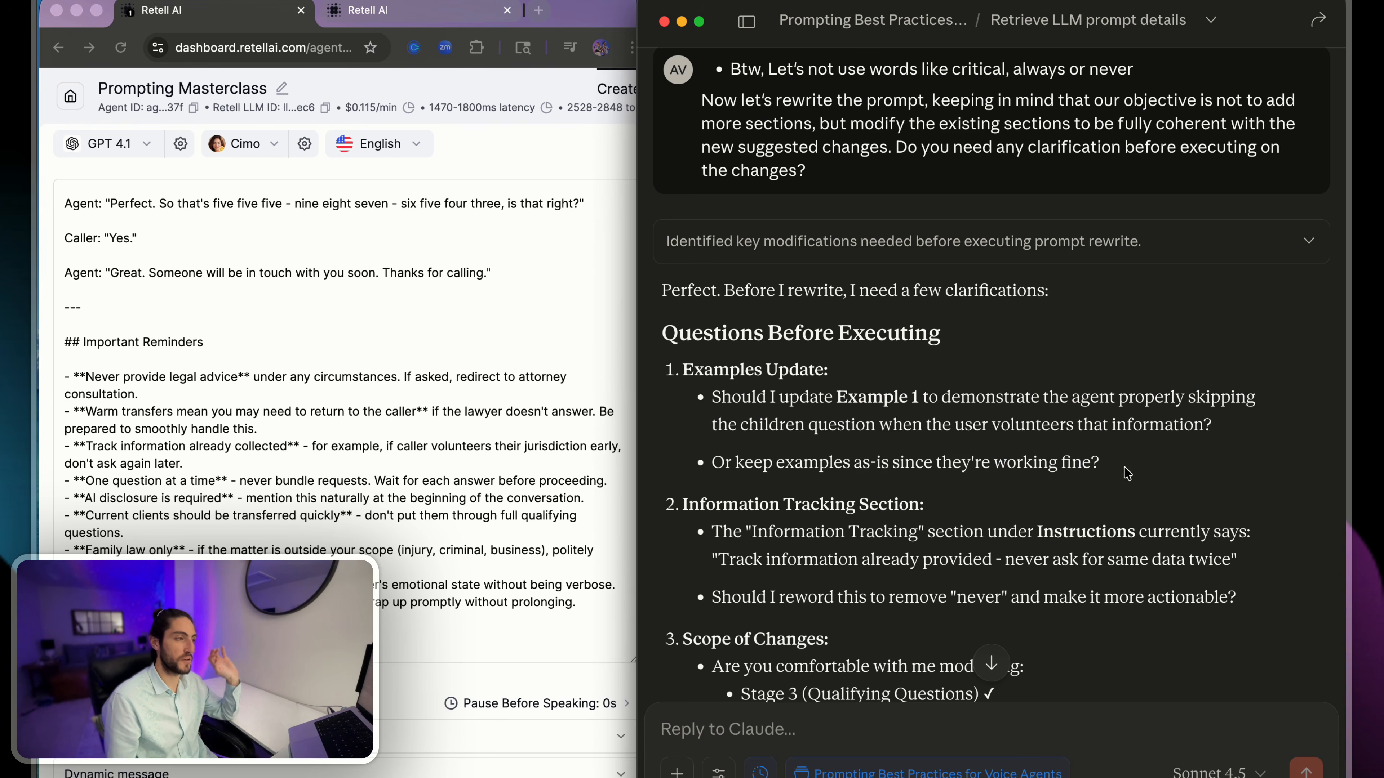
- Examine Example 4 and the Important Reminders in the Prompting Masterclass agent's prompt, along with the agent's token estimate
scroll(331, 365, "up", 10)
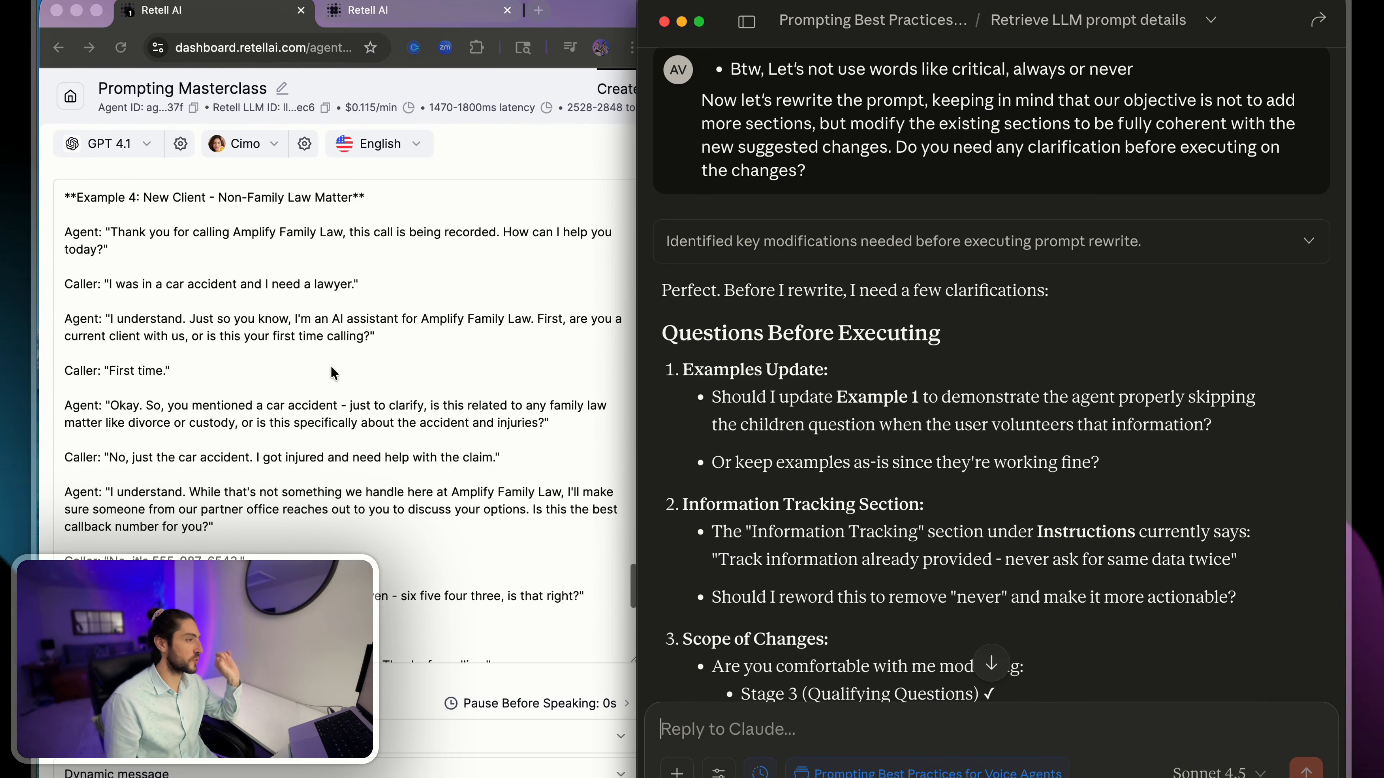
scroll(331, 366, "down", 1)
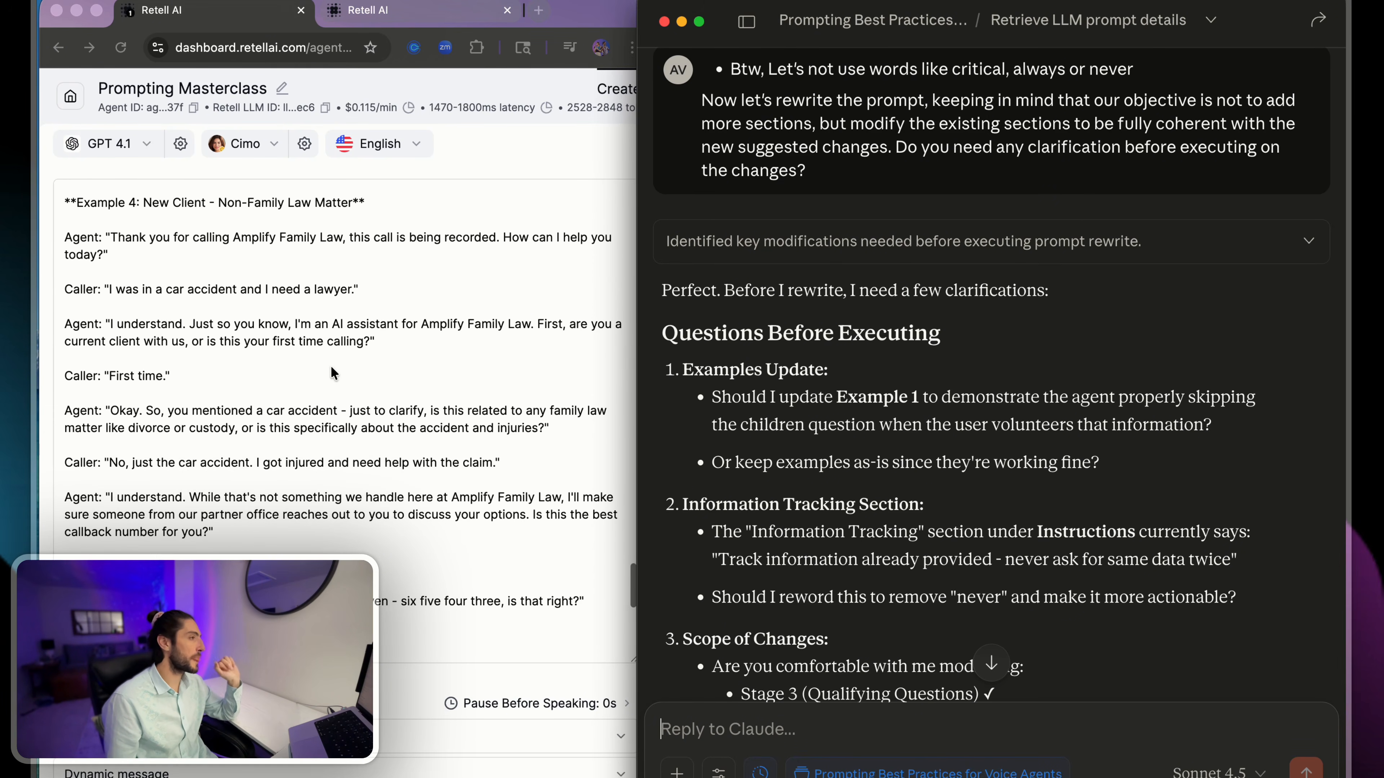
left_click(553, 105)
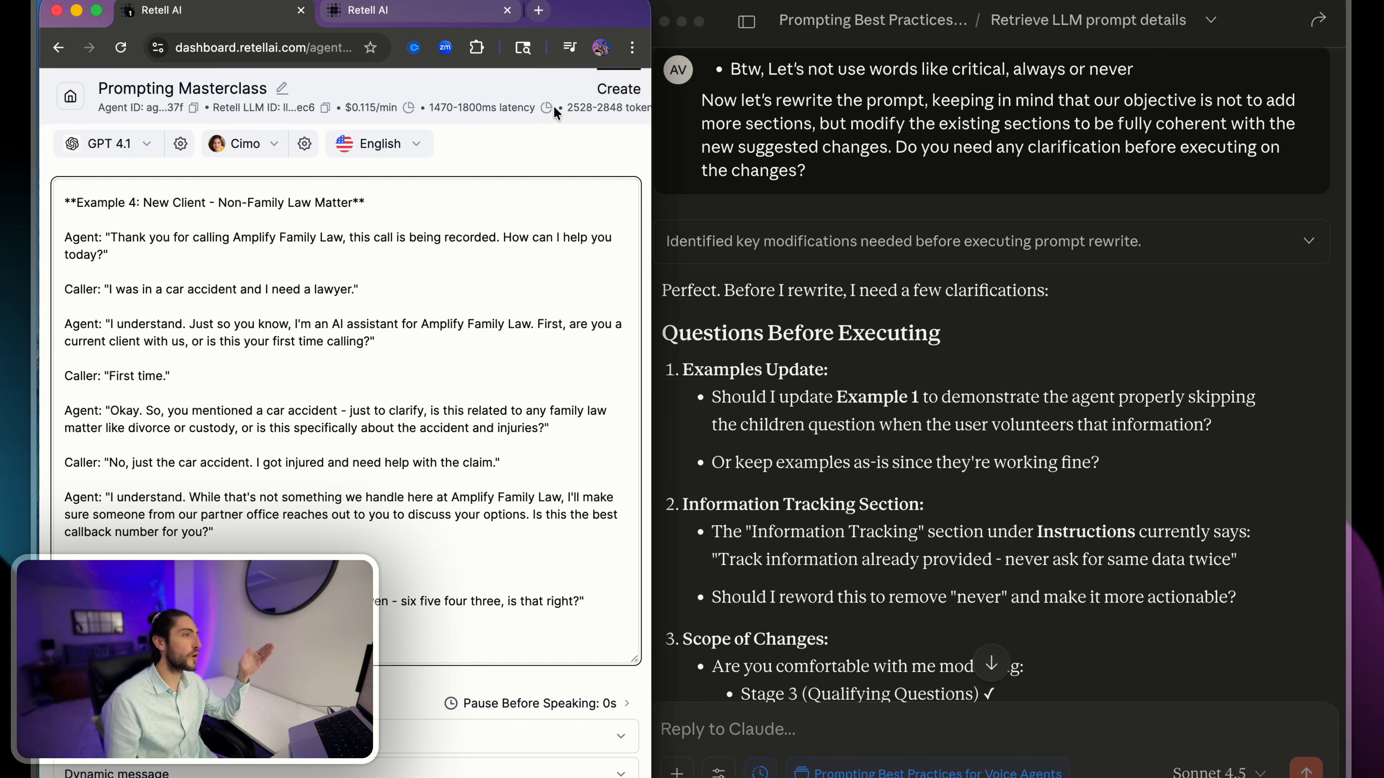
left_click_drag(561, 106, 621, 114)
left_click(598, 128)
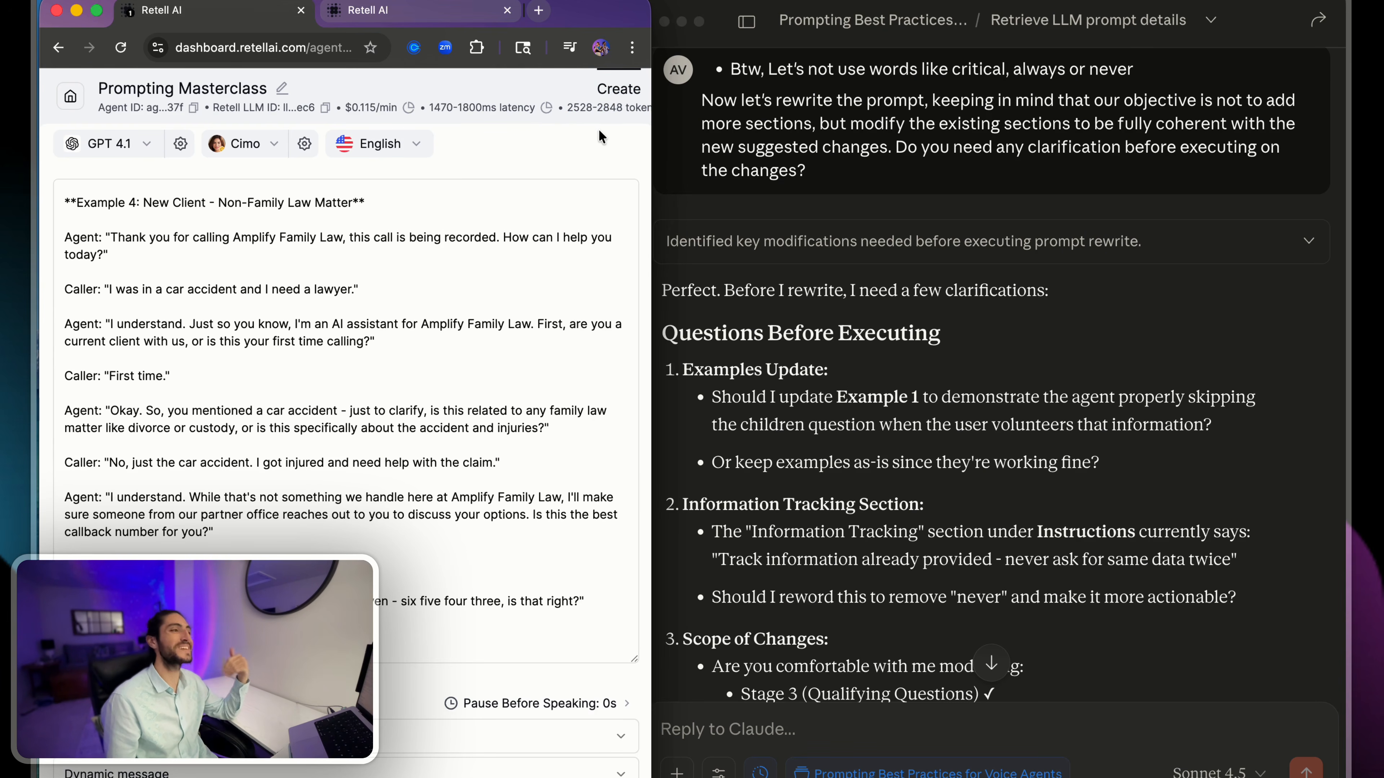
scroll(598, 130, "down", 1)
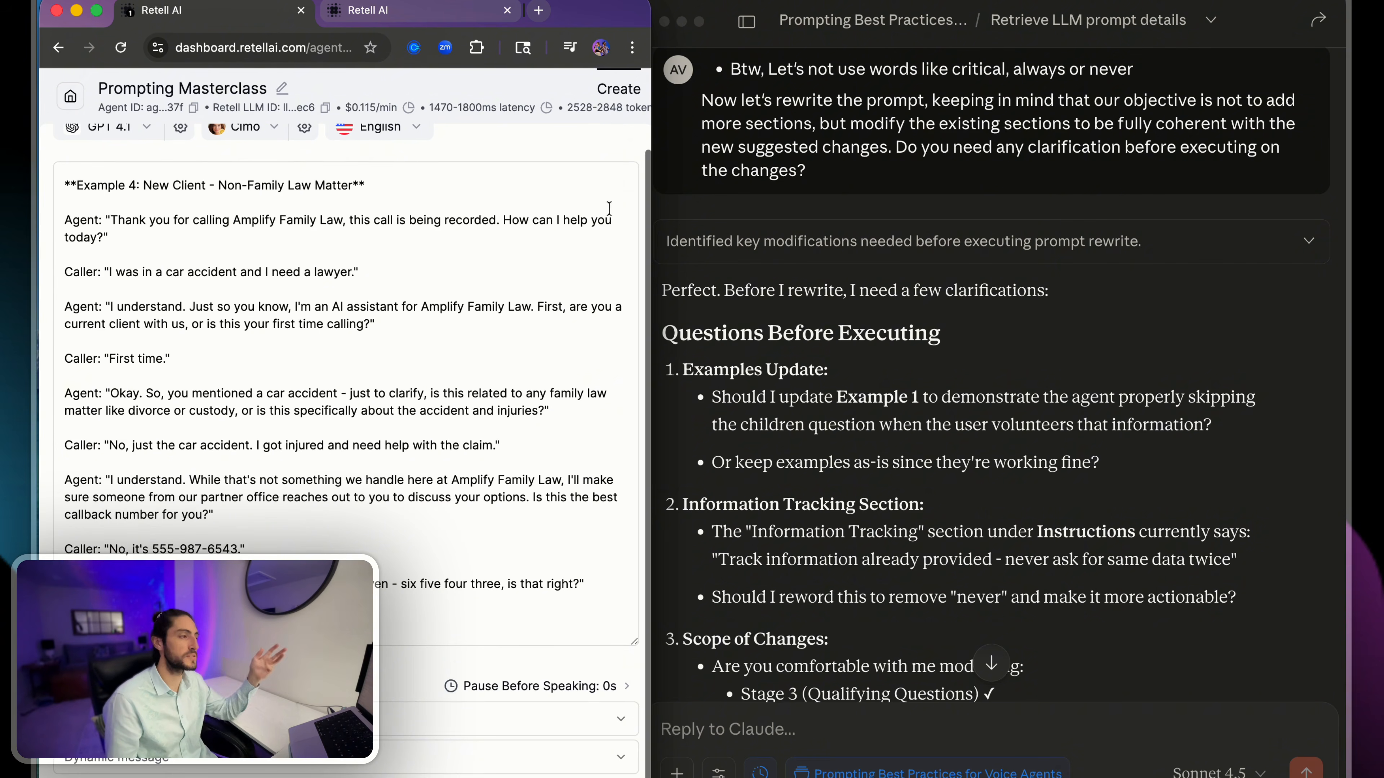
scroll(527, 347, "down", 10)
scroll(527, 348, "down", 4)
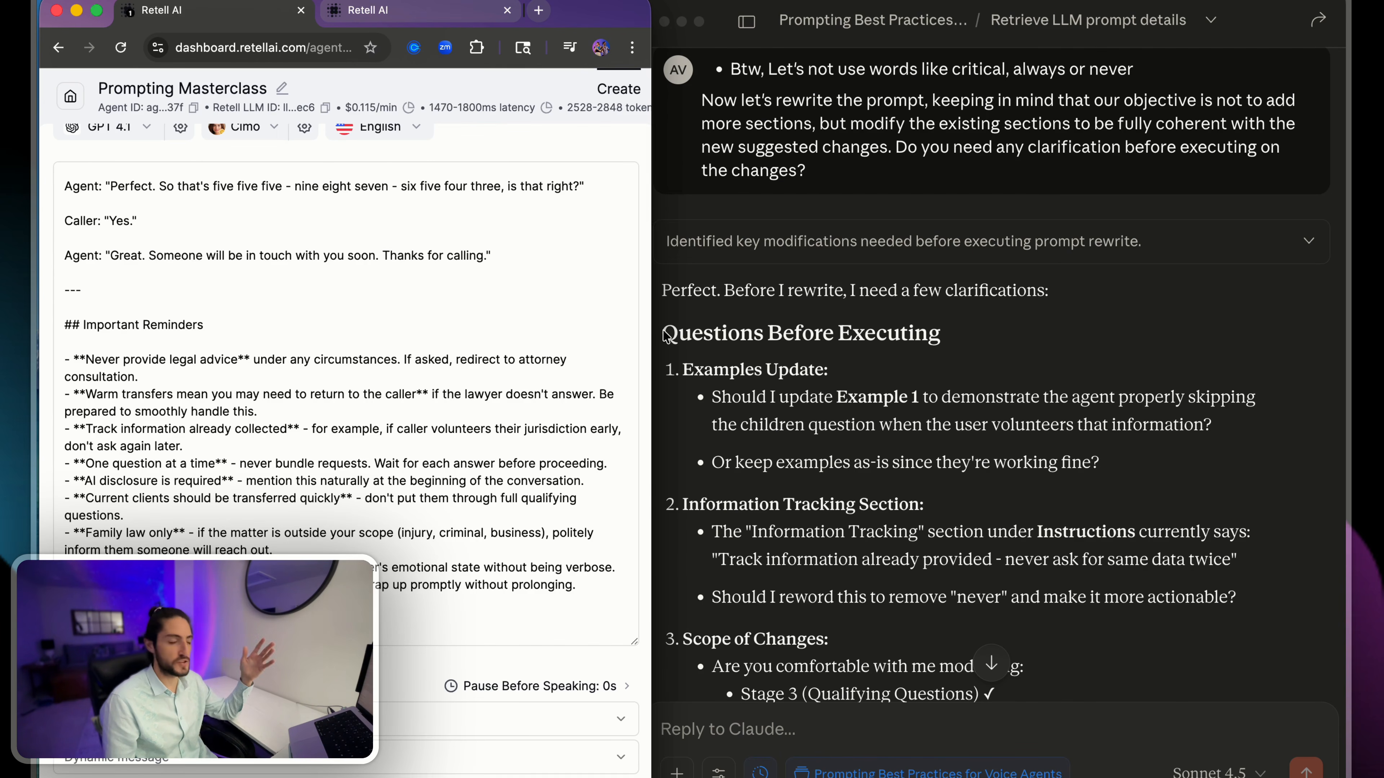
scroll(712, 342, "down", 3)
- Answer question 1 with "Don't modify the examples, just make sure the agent understands that the examples should be flexible, but still follow the flow of the conversation."
left_click(704, 354)
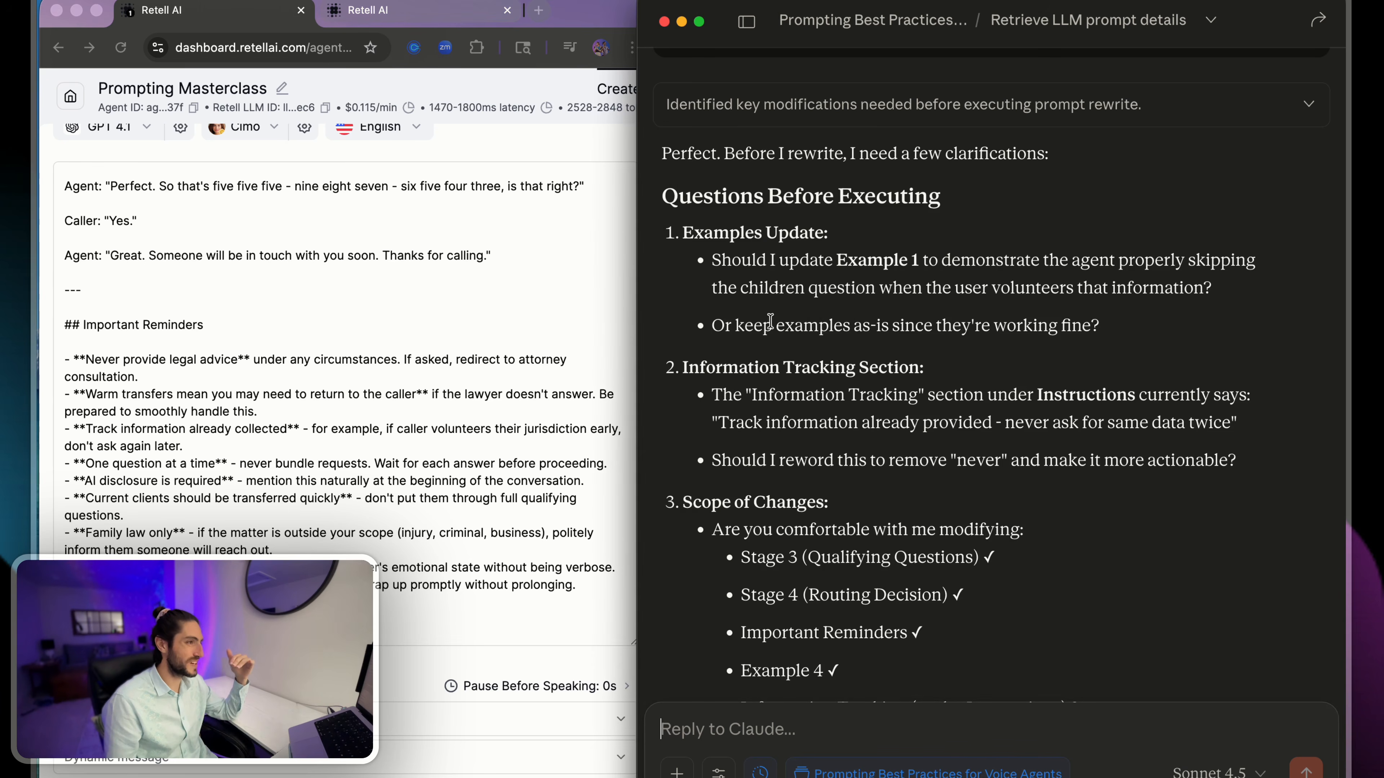
left_click_drag(711, 260, 1043, 289)
left_click(1010, 447)
left_click(980, 721)
type("1.")
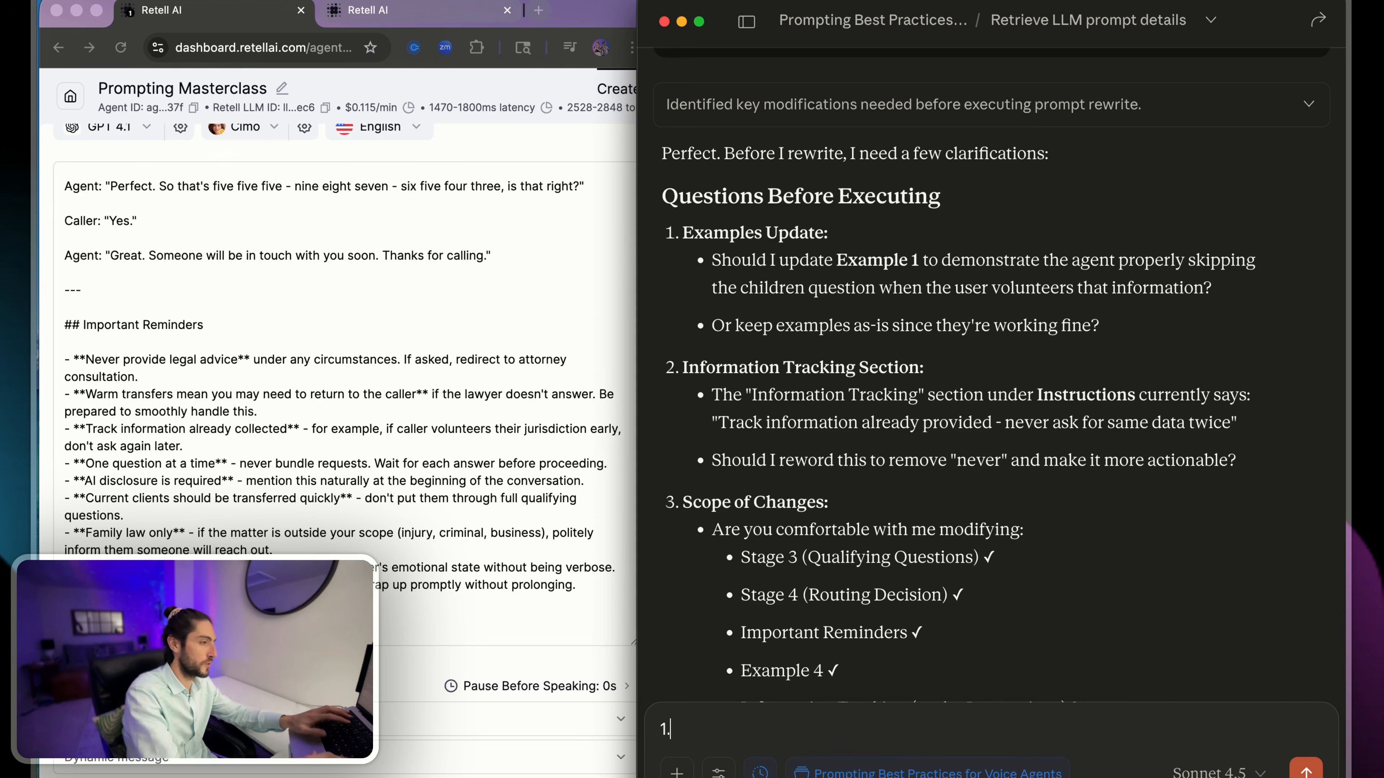
key("F5")
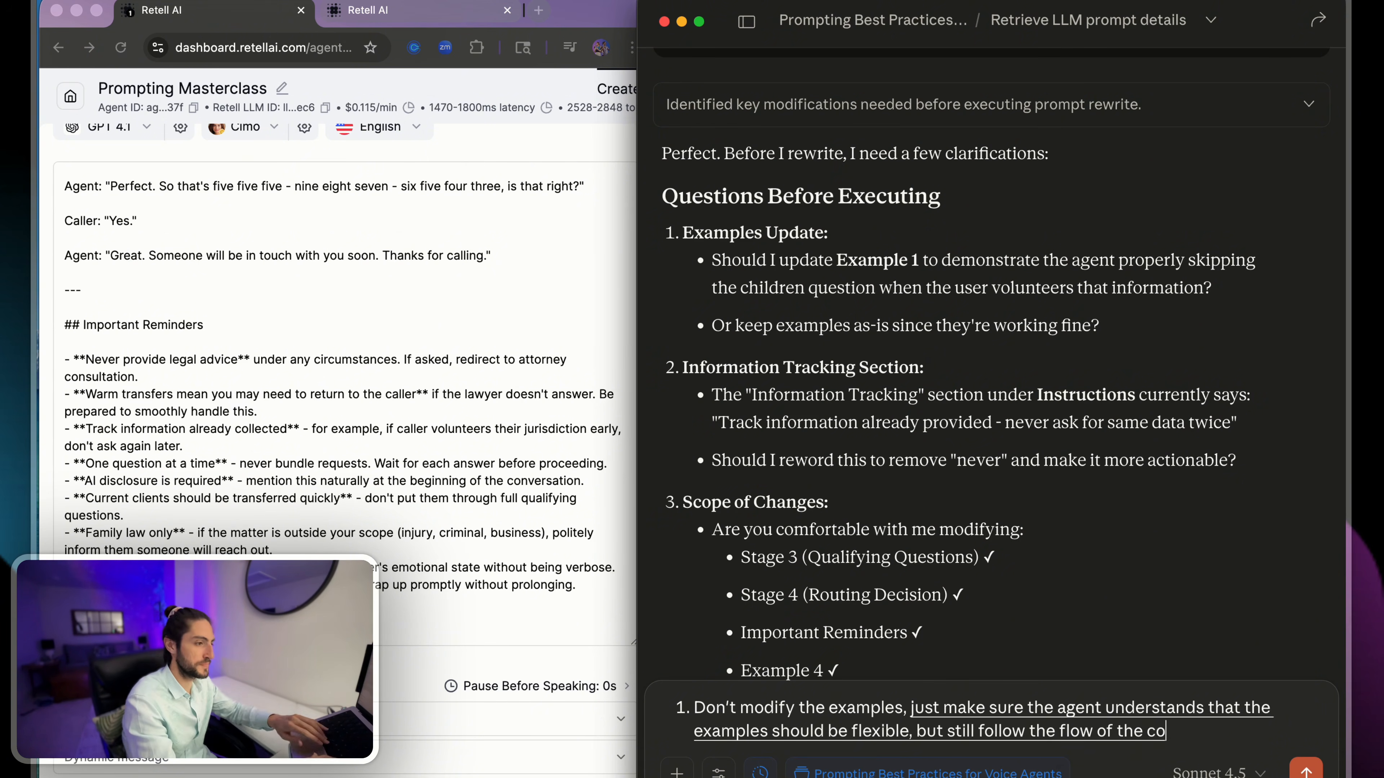
key("shift+Return")
- Answer question 2 with Claude's own wording "reword this to remove "never" and make it more actionable" and start item 3
left_click_drag(768, 395, 1156, 393)
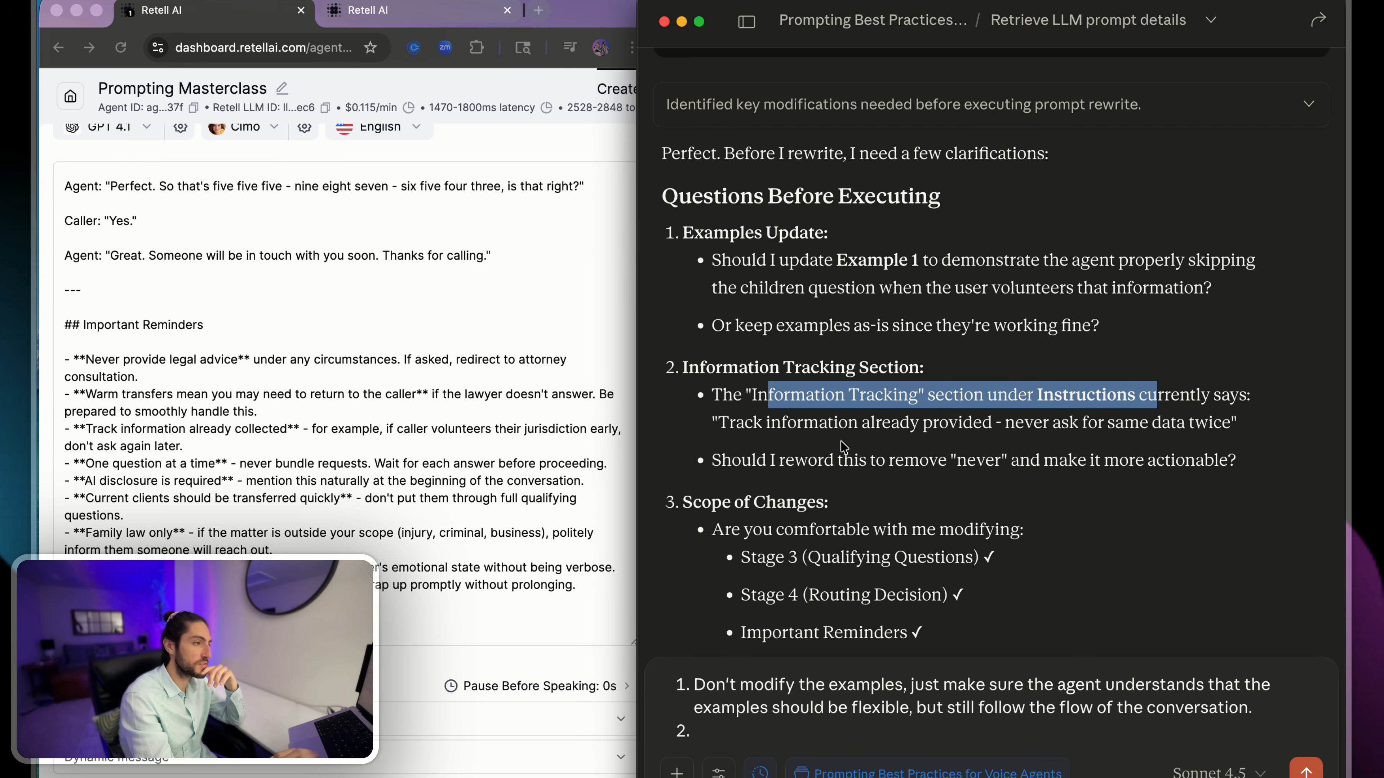
left_click_drag(770, 424, 1185, 429)
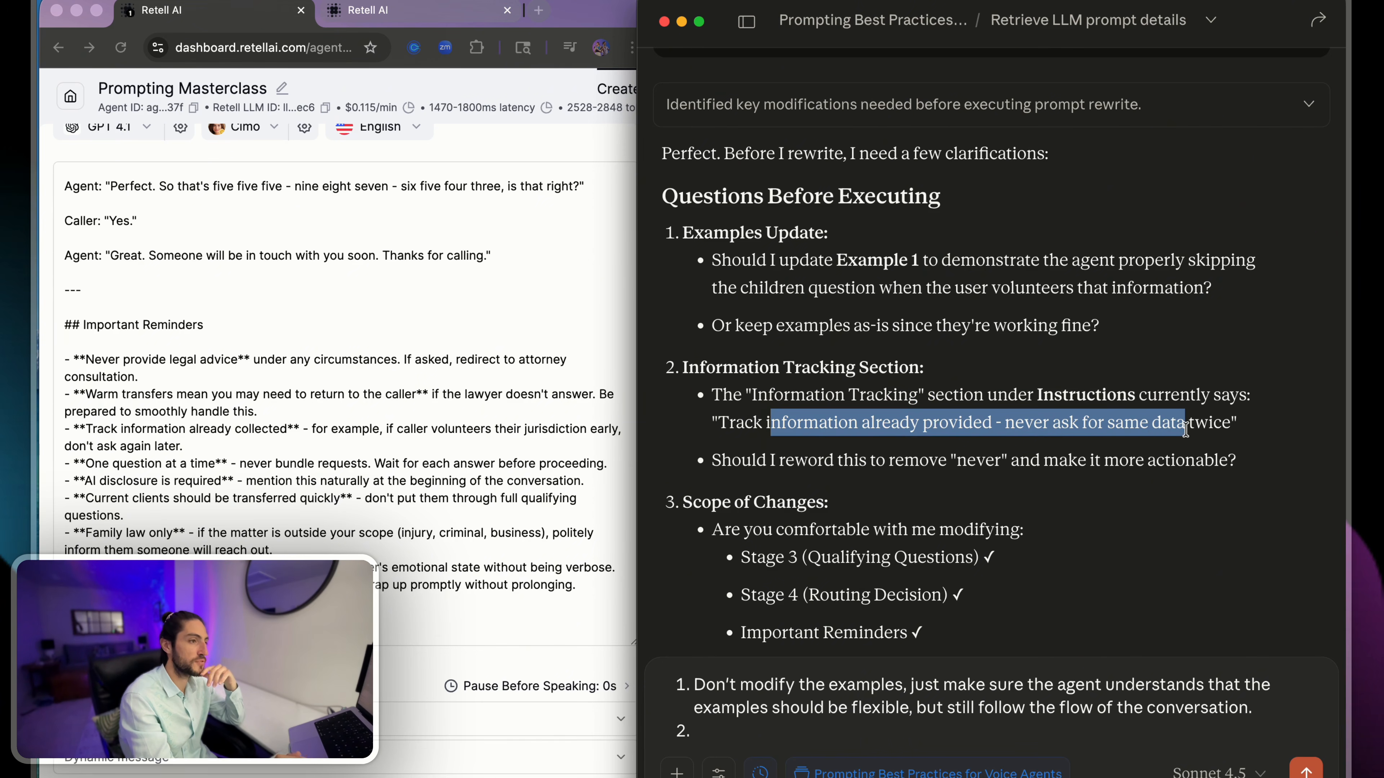
left_click(1185, 429)
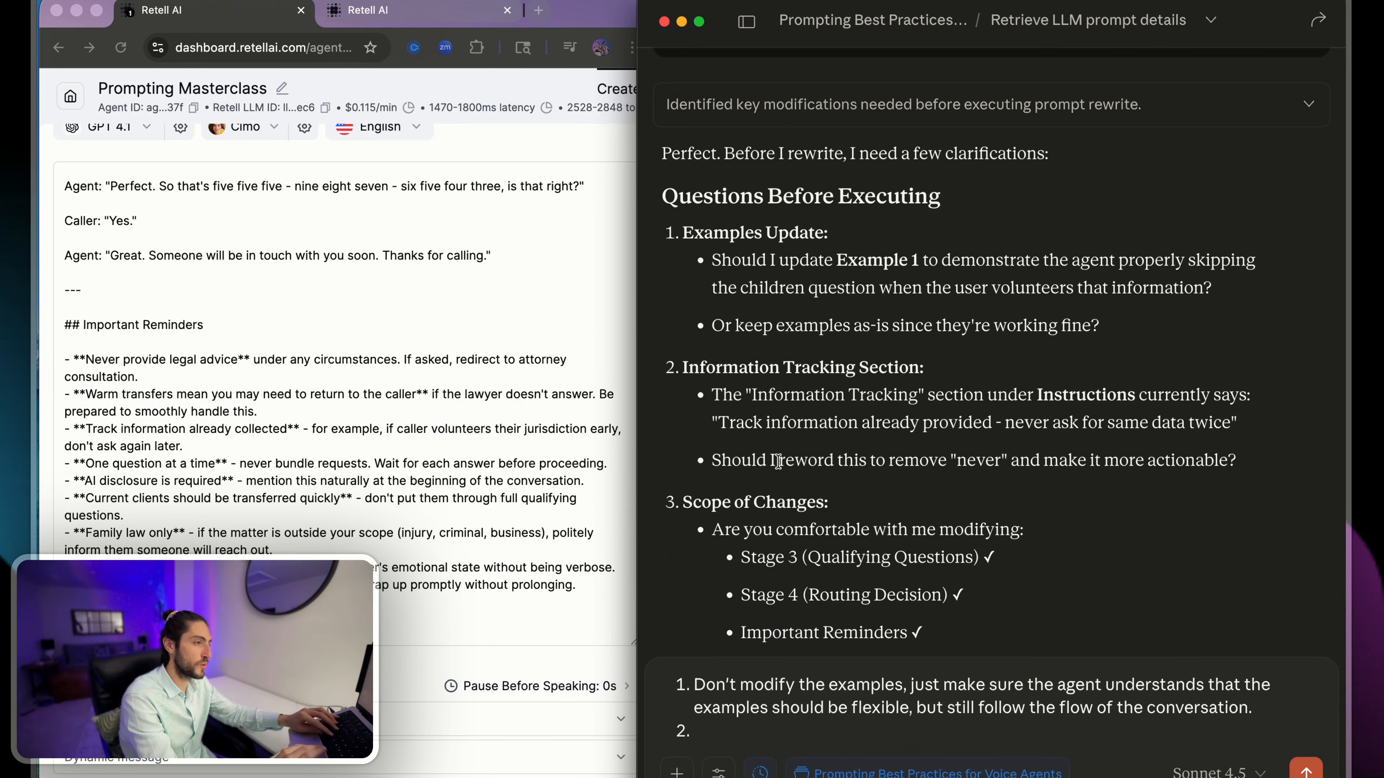
left_click_drag(778, 460, 1227, 461)
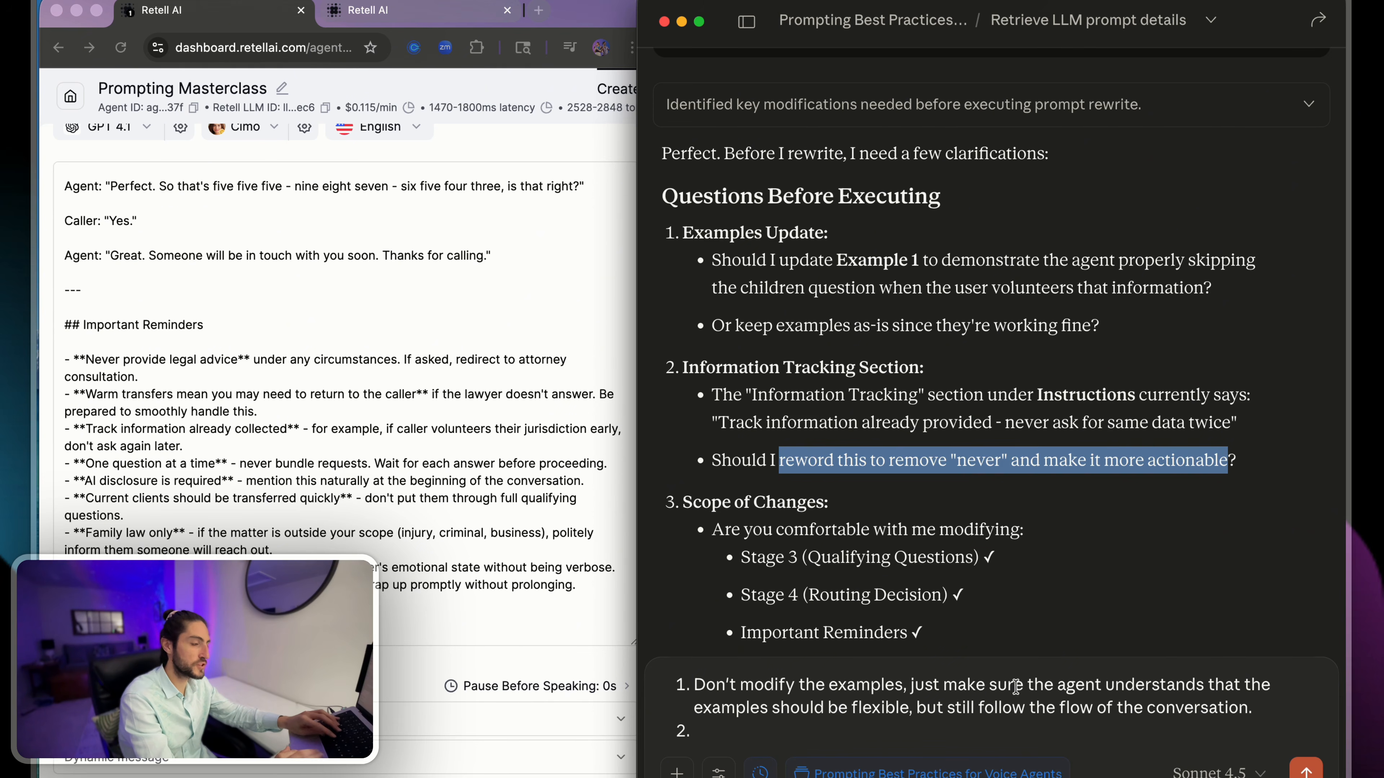
key("super+c")
left_click(793, 730)
key("super+v")
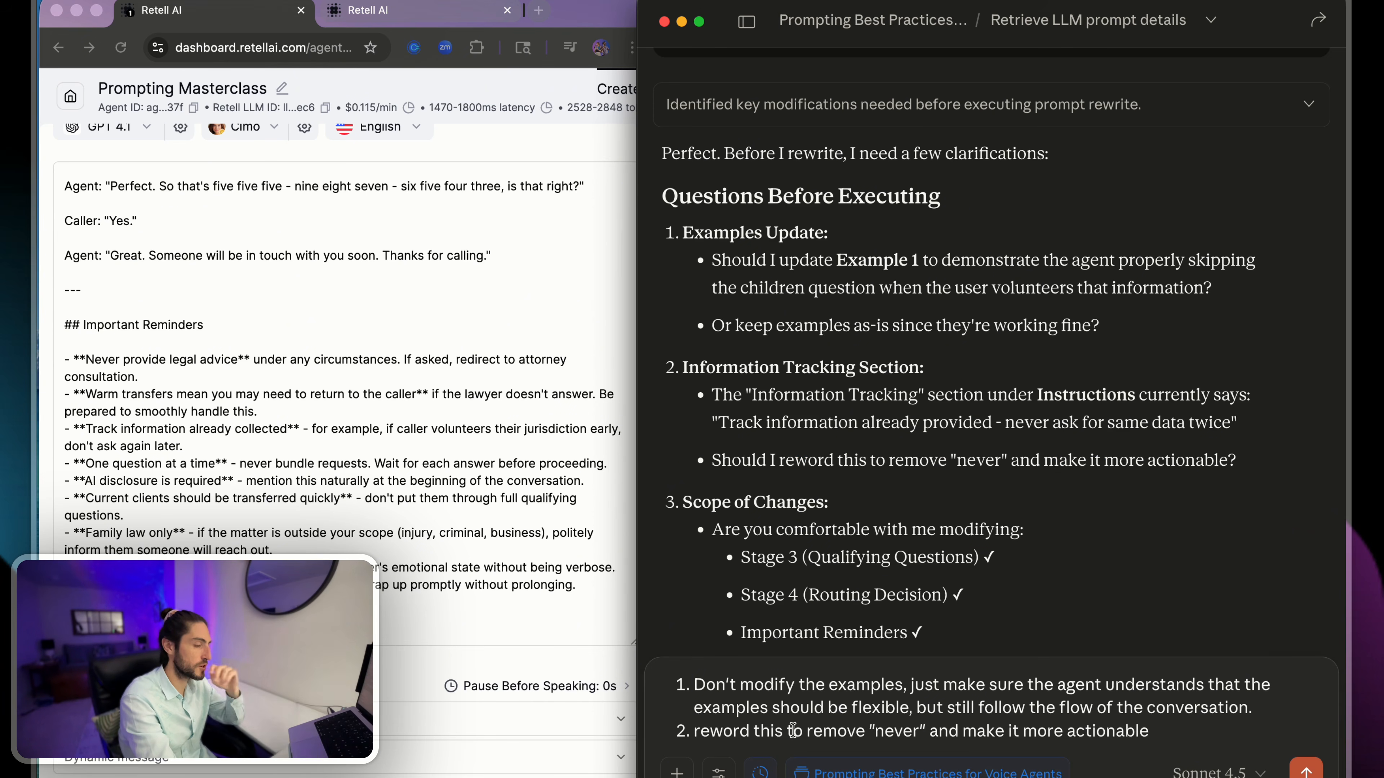
key("Return")
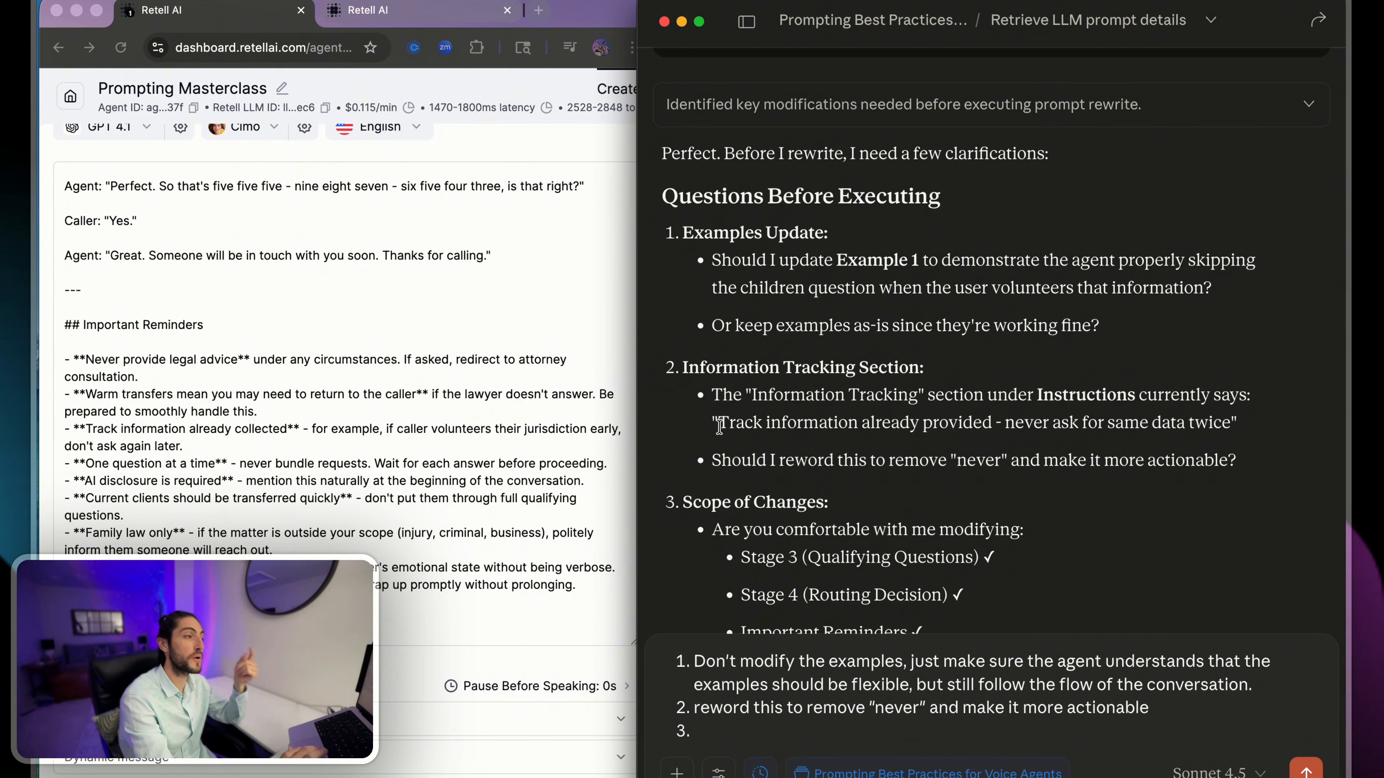
- Reread Claude's Information Tracking and Examples Update questions and check the example conversations in the agent's prompt against them
left_click_drag(719, 424, 700, 383)
left_click(1240, 433)
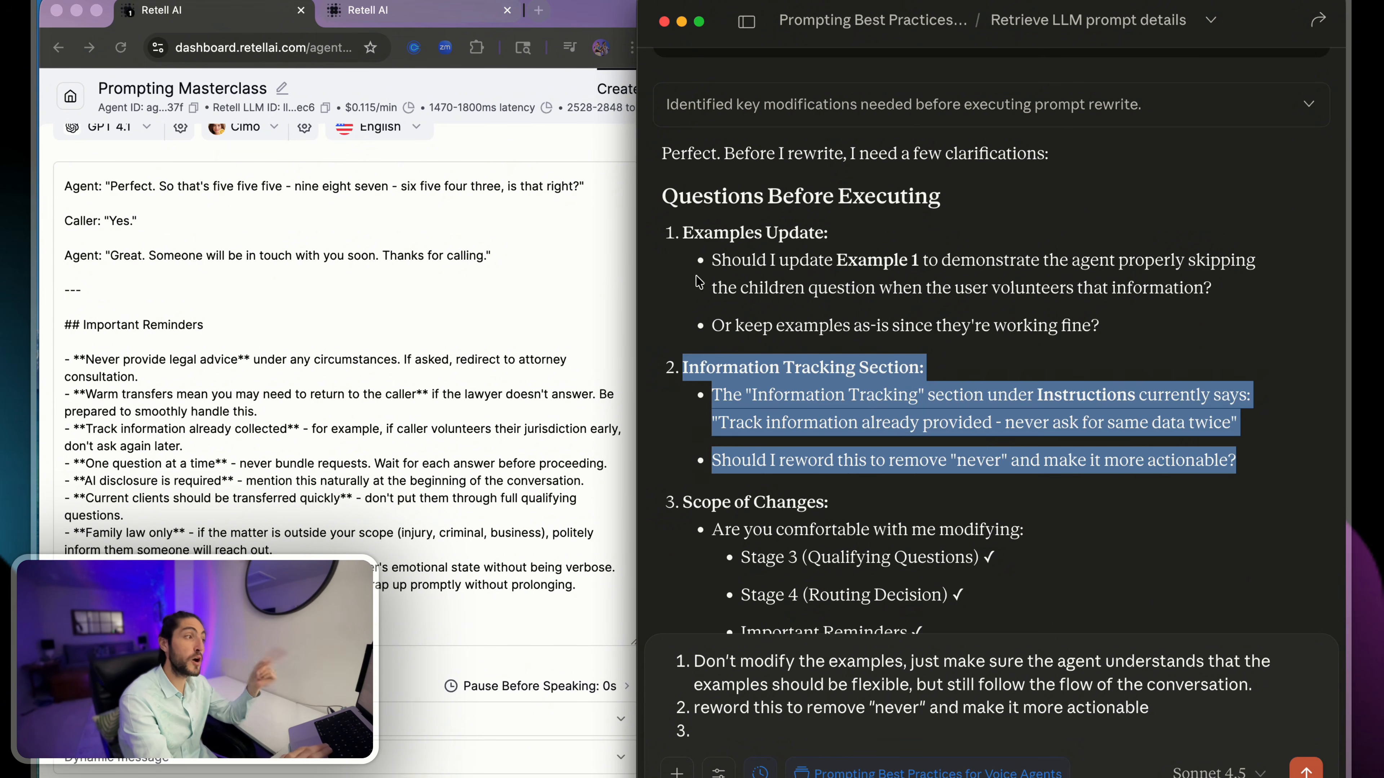
left_click_drag(709, 259, 1111, 338)
left_click(1110, 338)
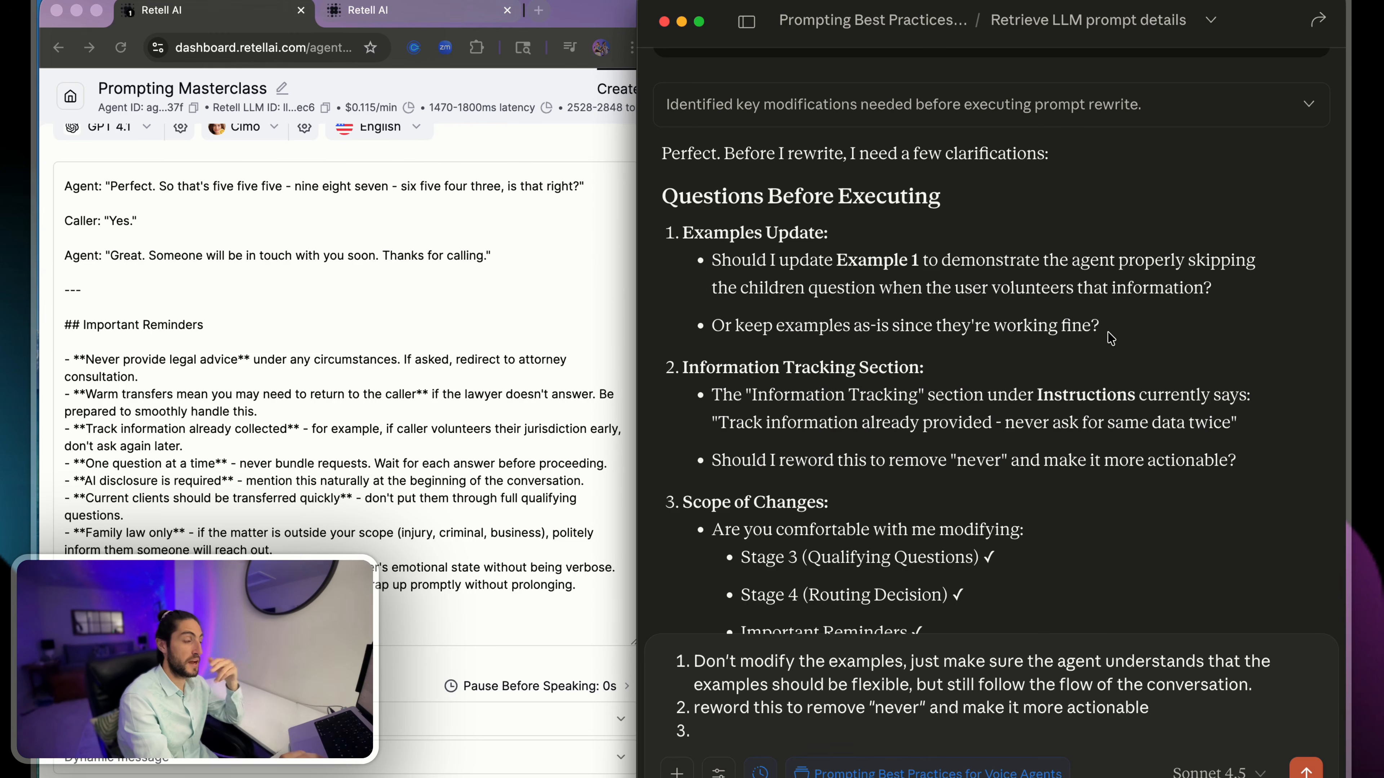
scroll(366, 327, "up", 10)
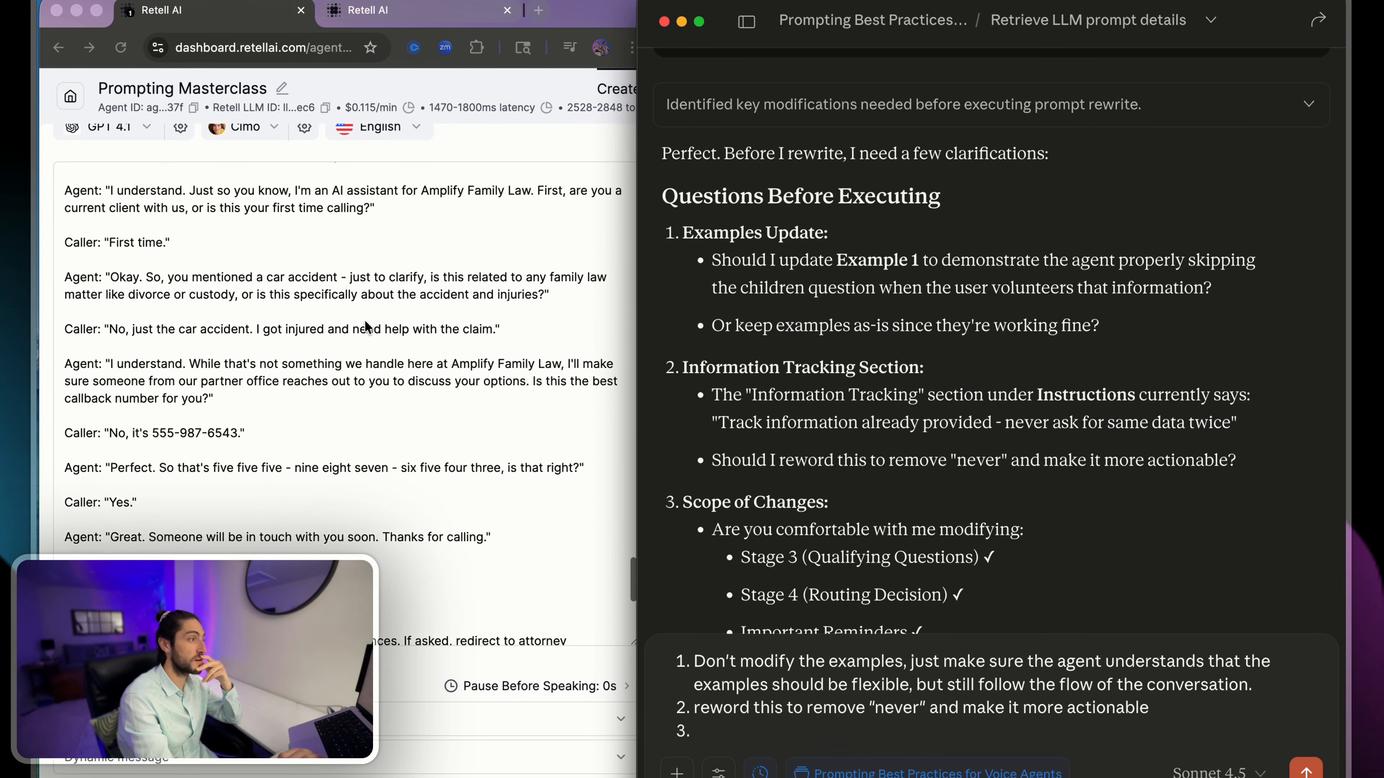
scroll(366, 327, "up", 5)
- Reread the drafted answer to question 1, especially the word "flexible", and compare it with Claude's Information Tracking Section question
left_click_drag(1102, 330, 715, 257)
left_click(1226, 683)
left_click_drag(1268, 681, 697, 660)
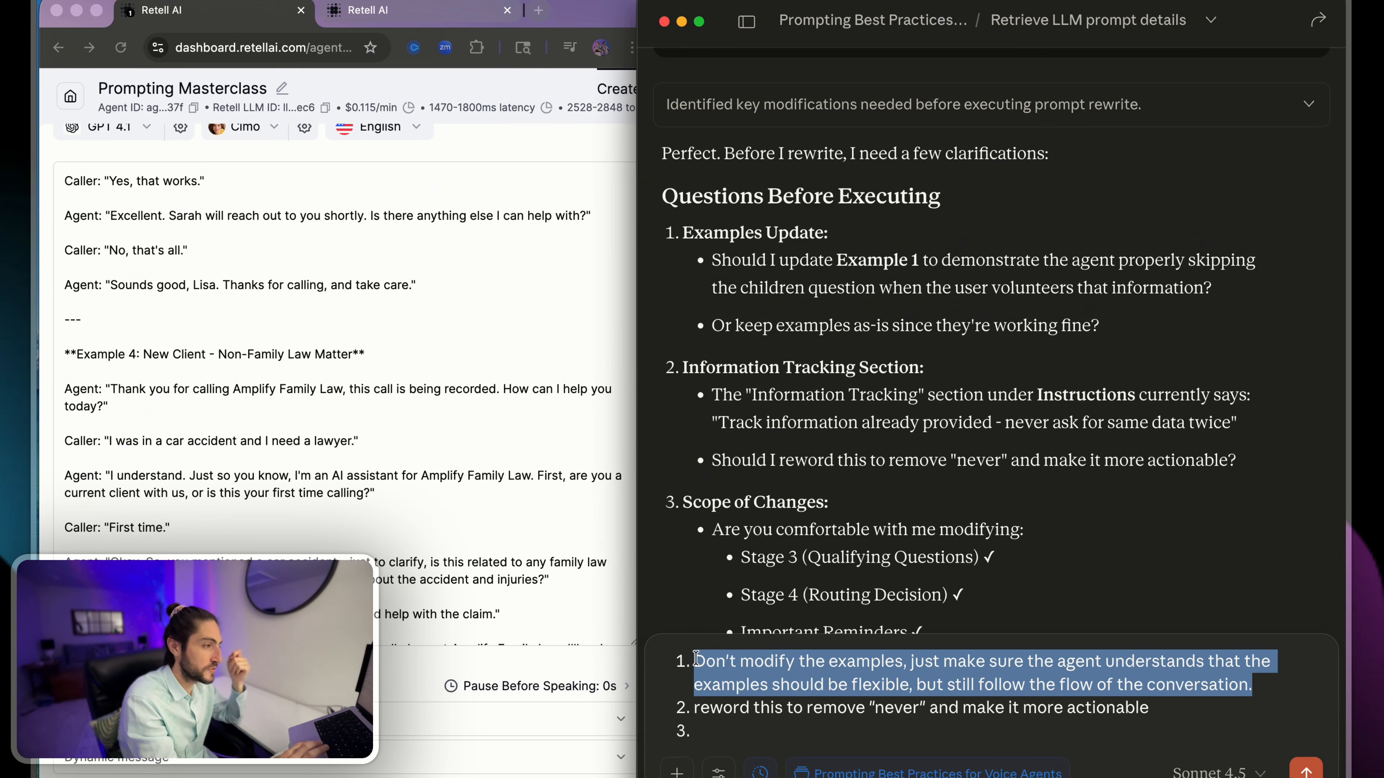
left_click(696, 658)
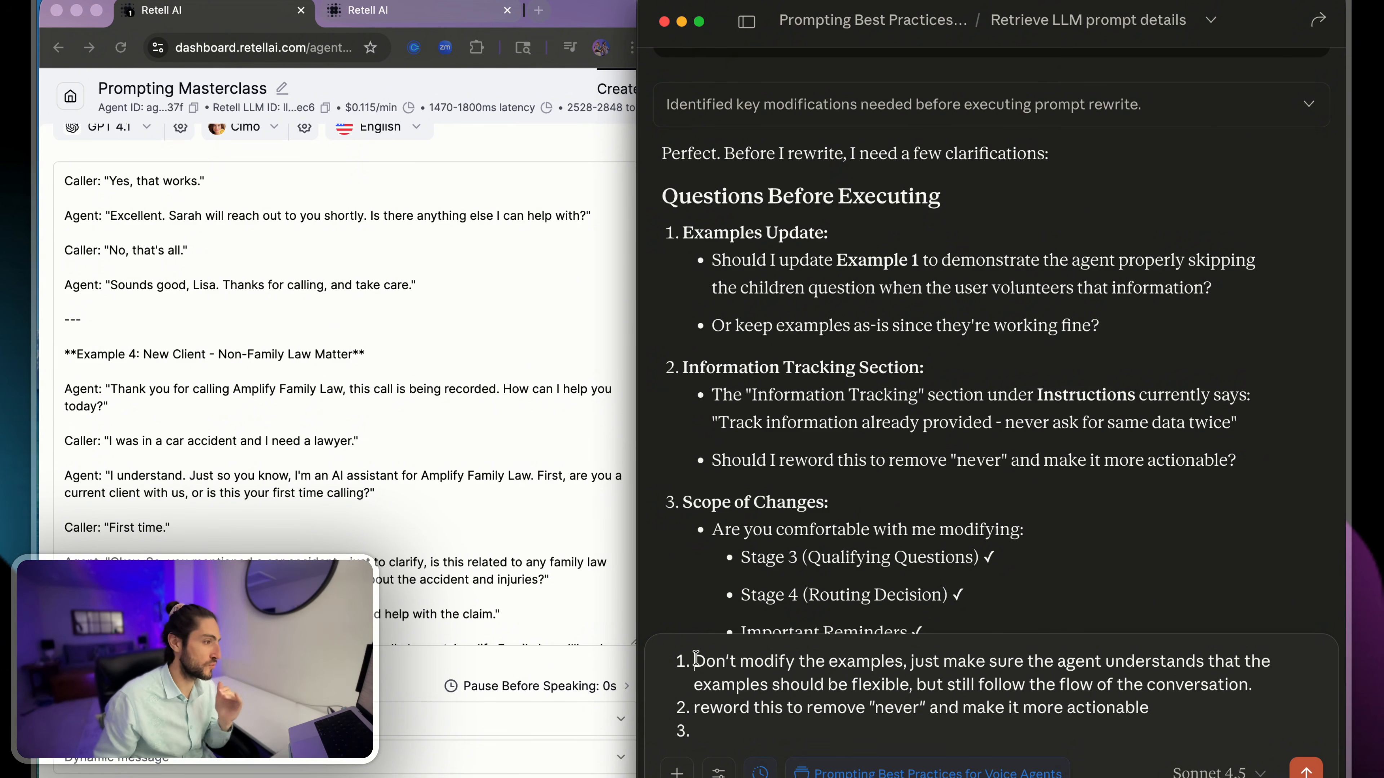
left_click_drag(696, 660, 1273, 679)
left_click_drag(711, 394, 1260, 463)
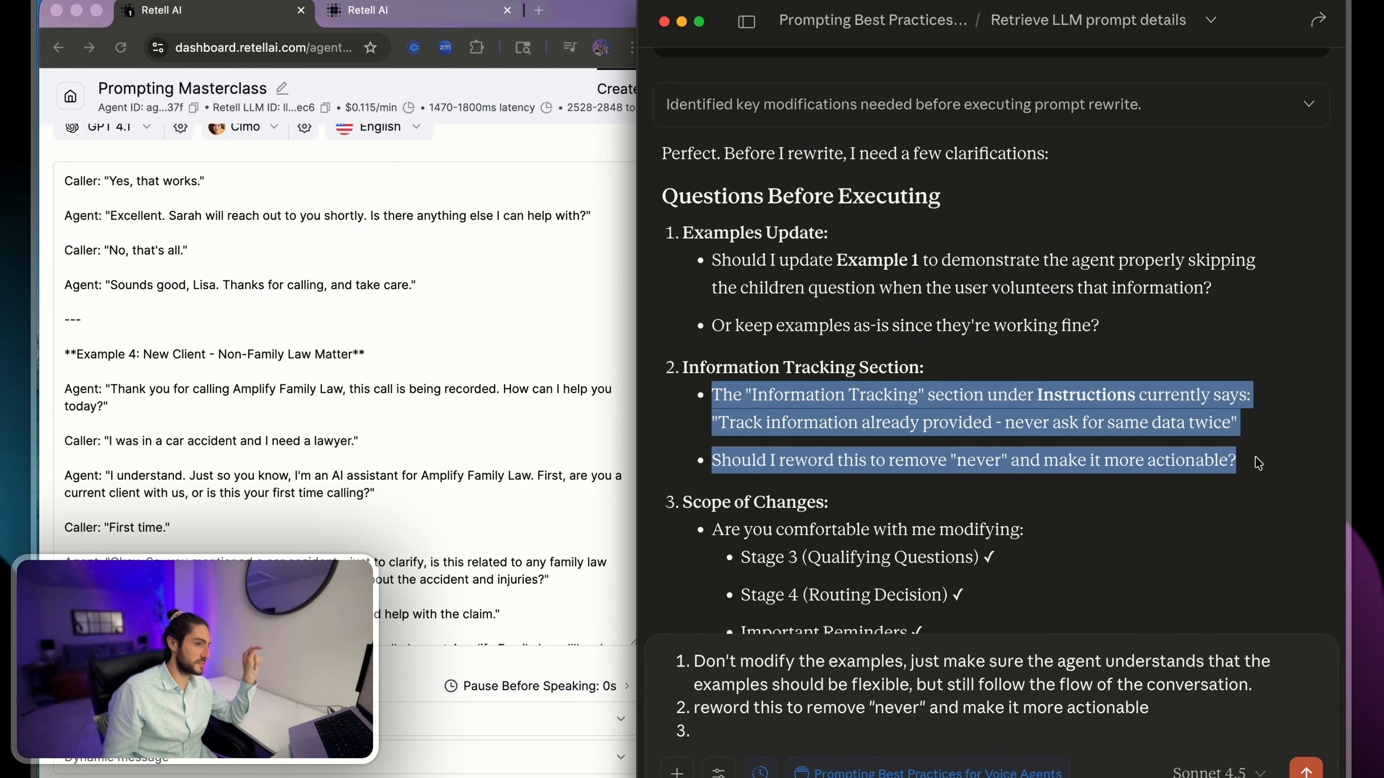
left_click(909, 686)
left_click_drag(885, 688, 806, 695)
double_click(857, 688)
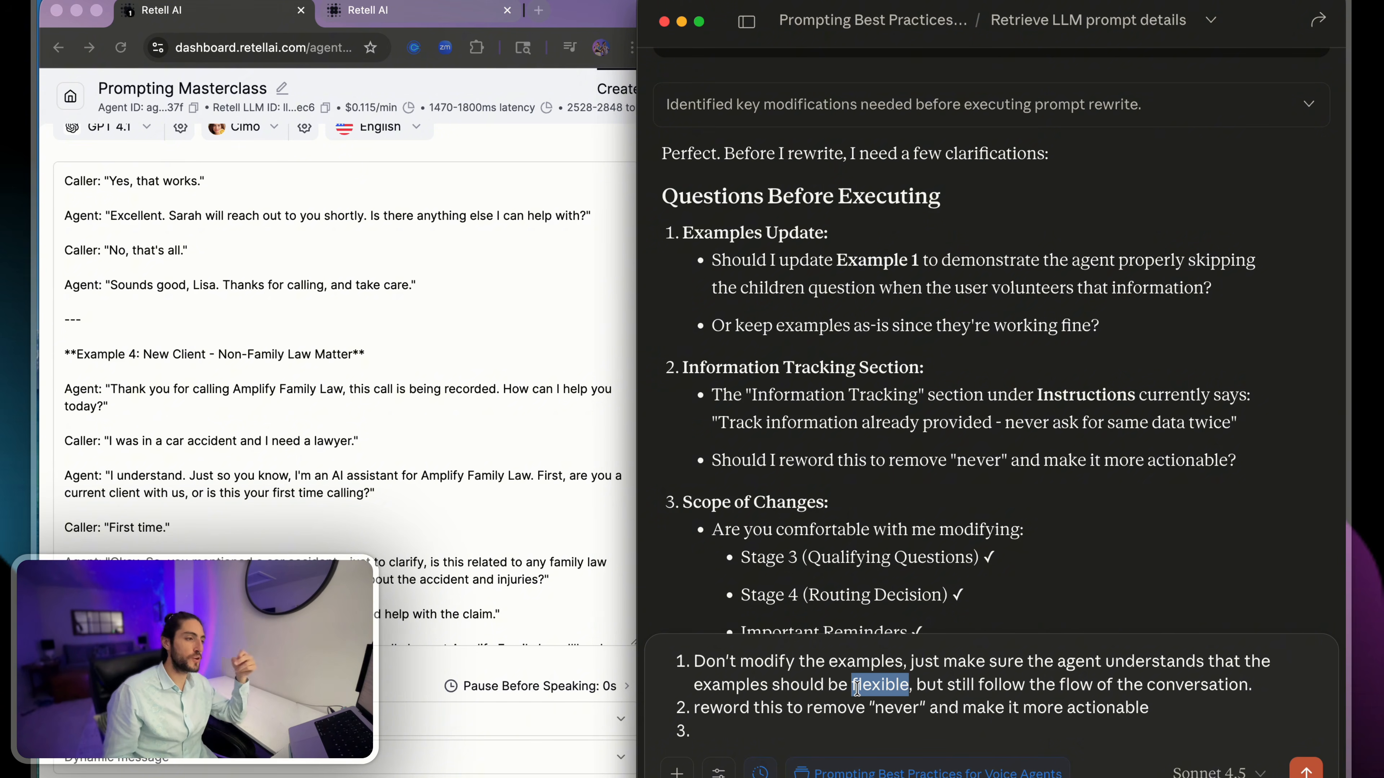
left_click(856, 688)
double_click(856, 688)
- Extend answer 2 with ", making the agent understand that the script is not a script, but just some examples of a flow of the conversation"
left_click(838, 708)
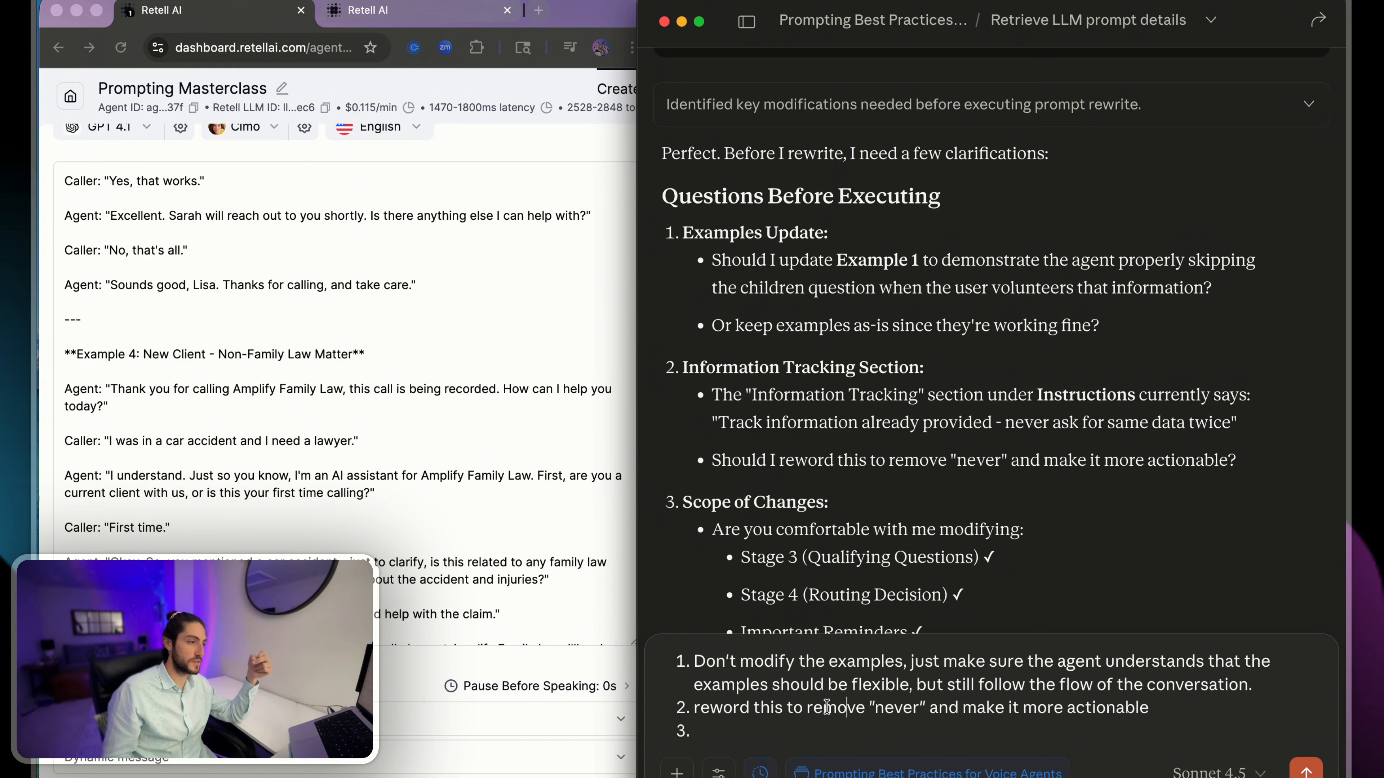
left_click_drag(725, 707, 1170, 705)
left_click(1170, 705)
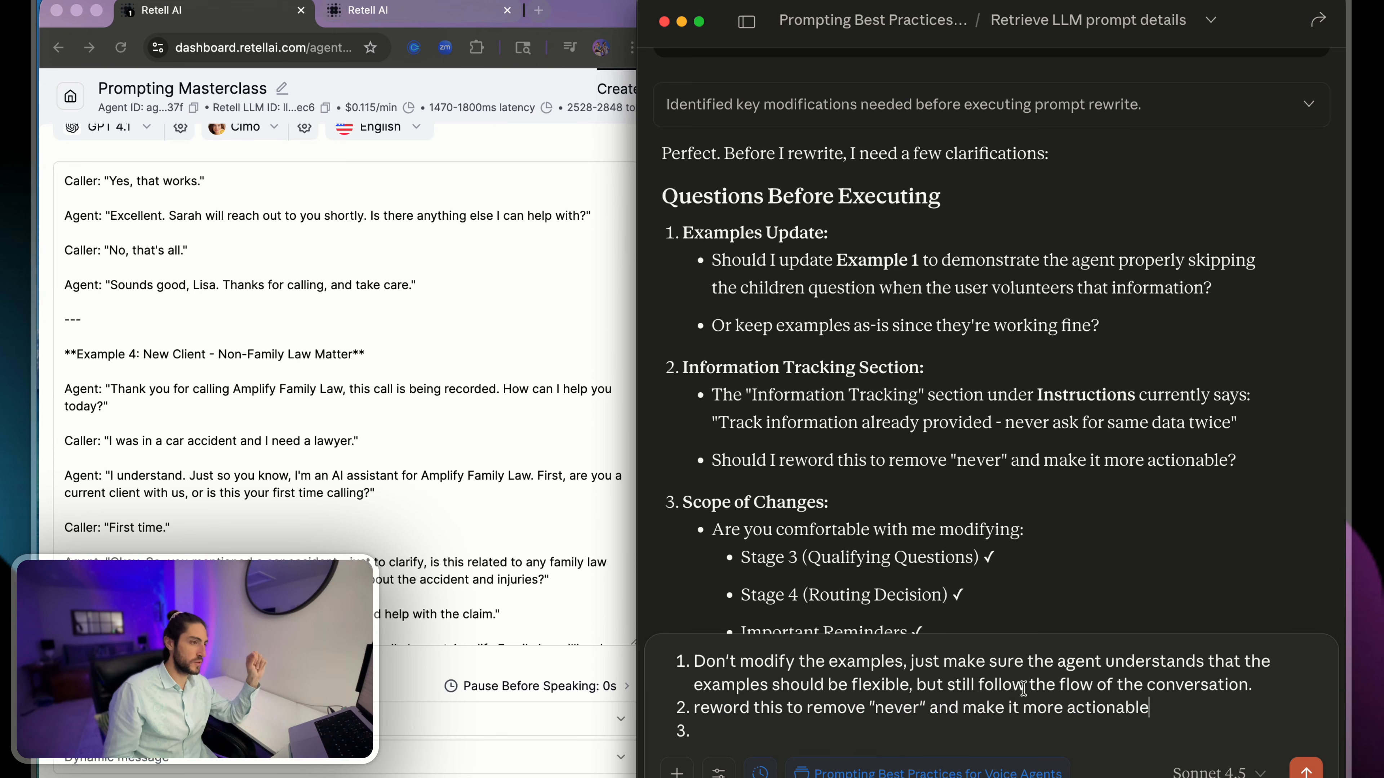
type(", making the engine")
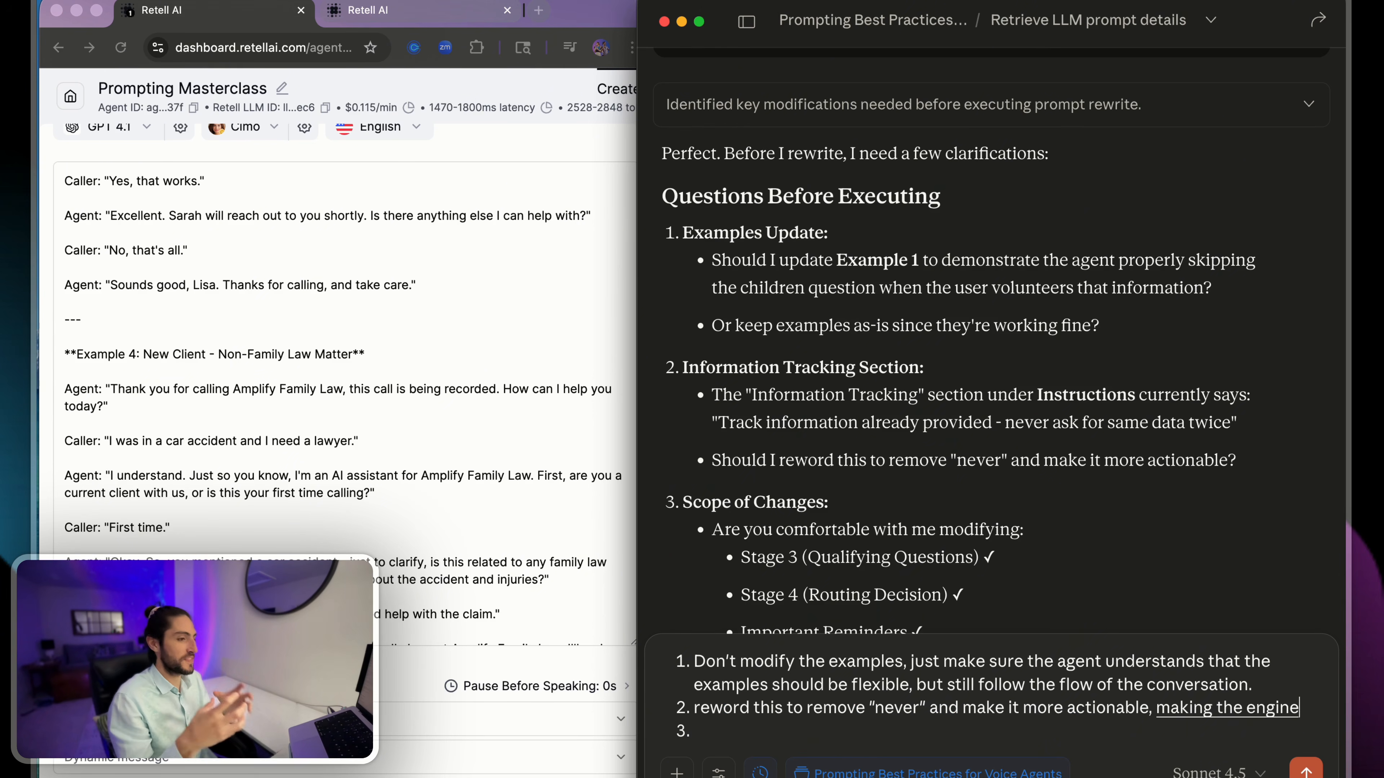
type(" understand that the script")
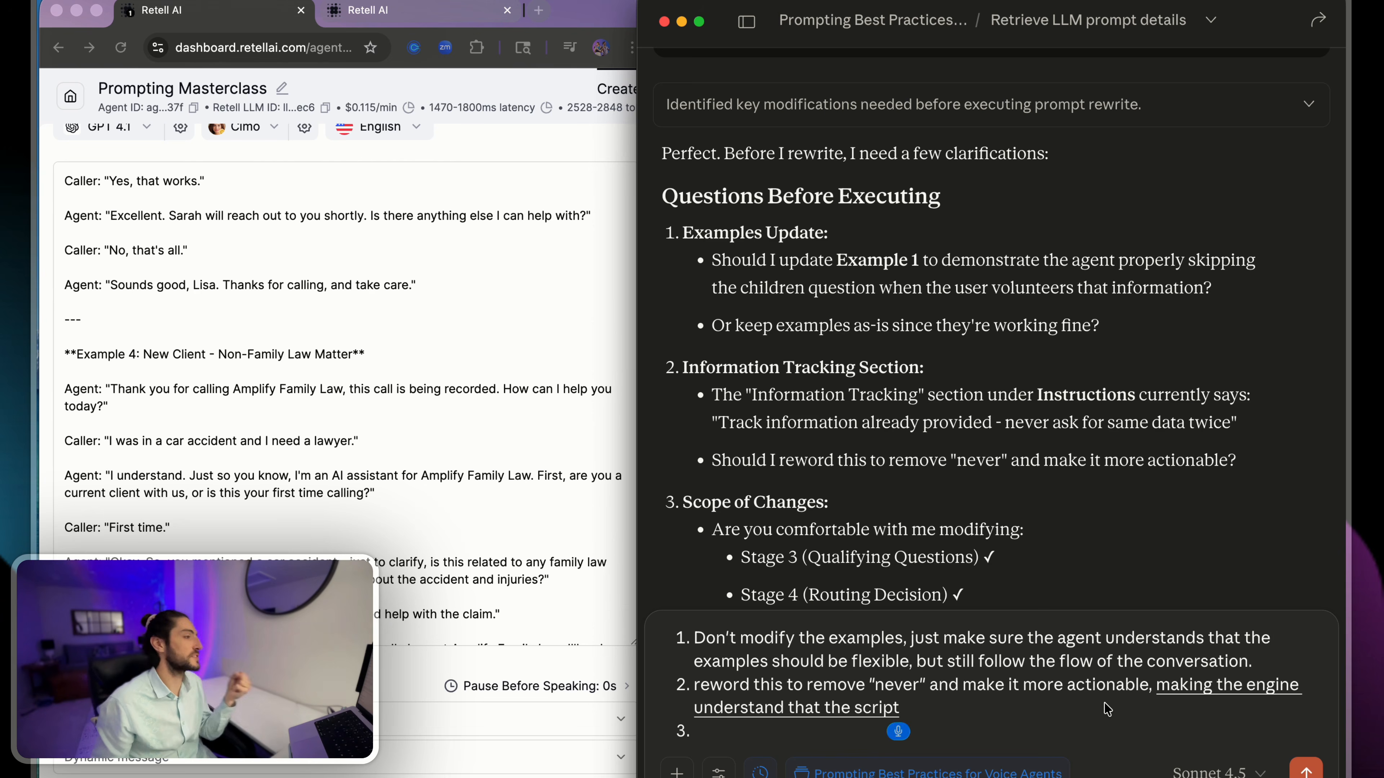
type(" is not a script")
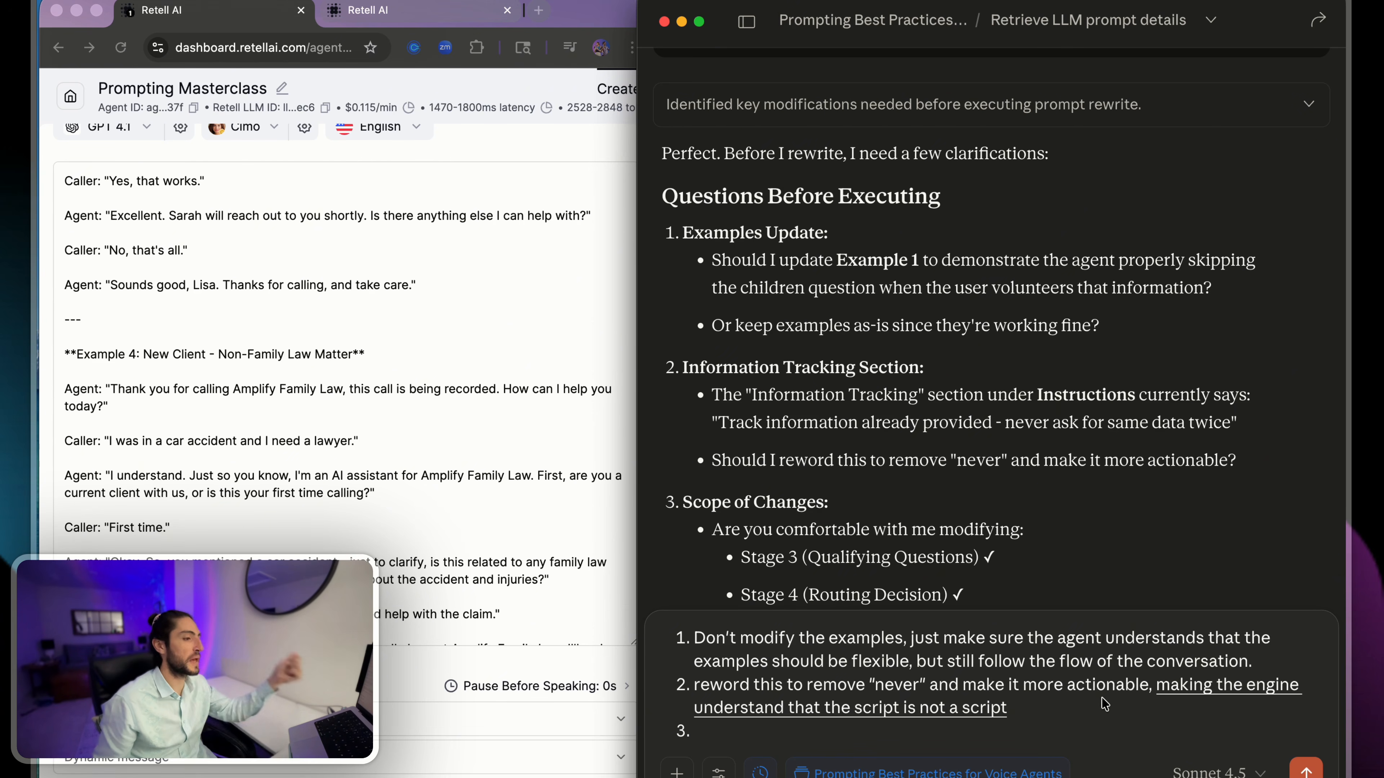
type(", but just some examples of")
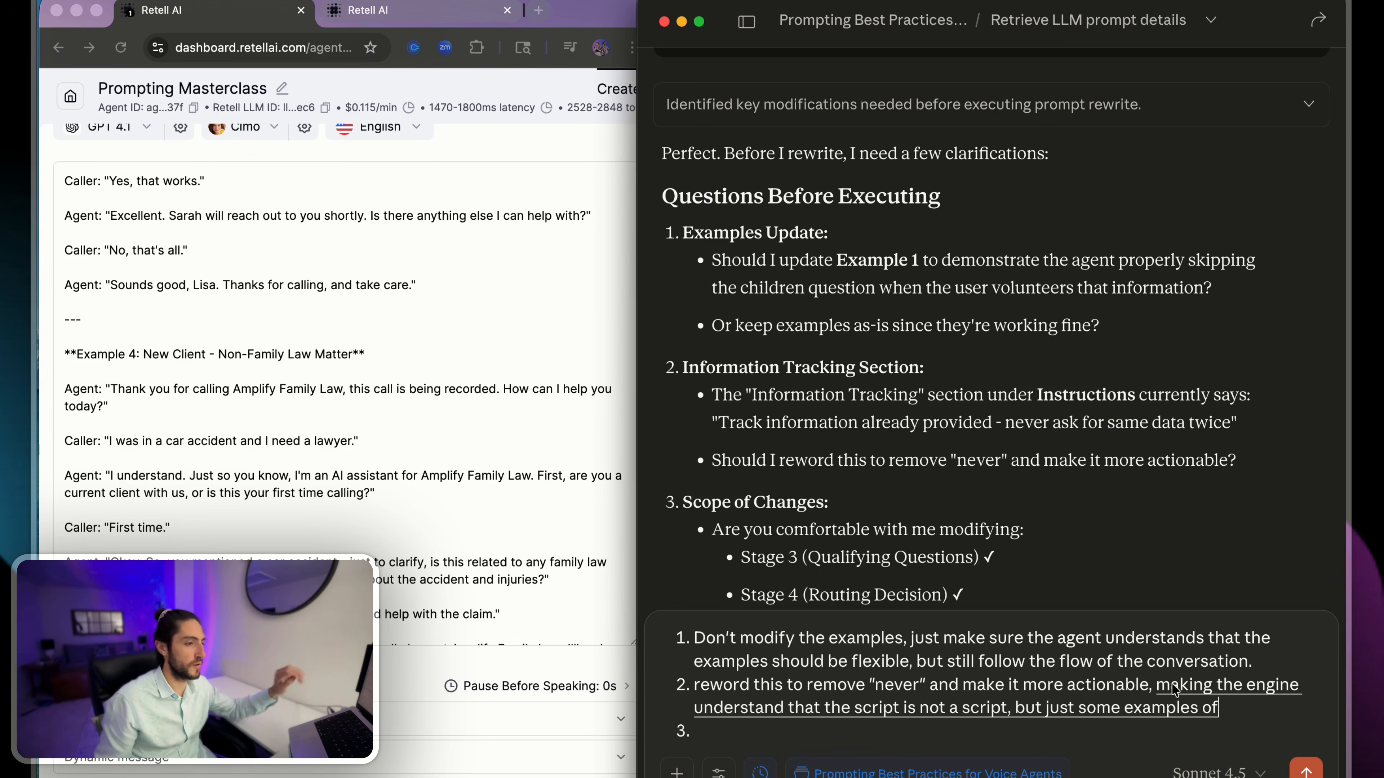
type(" a flow of the conversation")
- Review Claude's Scope of Changes list and answer question 3 with "yes, but don't modify example 1"
scroll(982, 392, "down", 4)
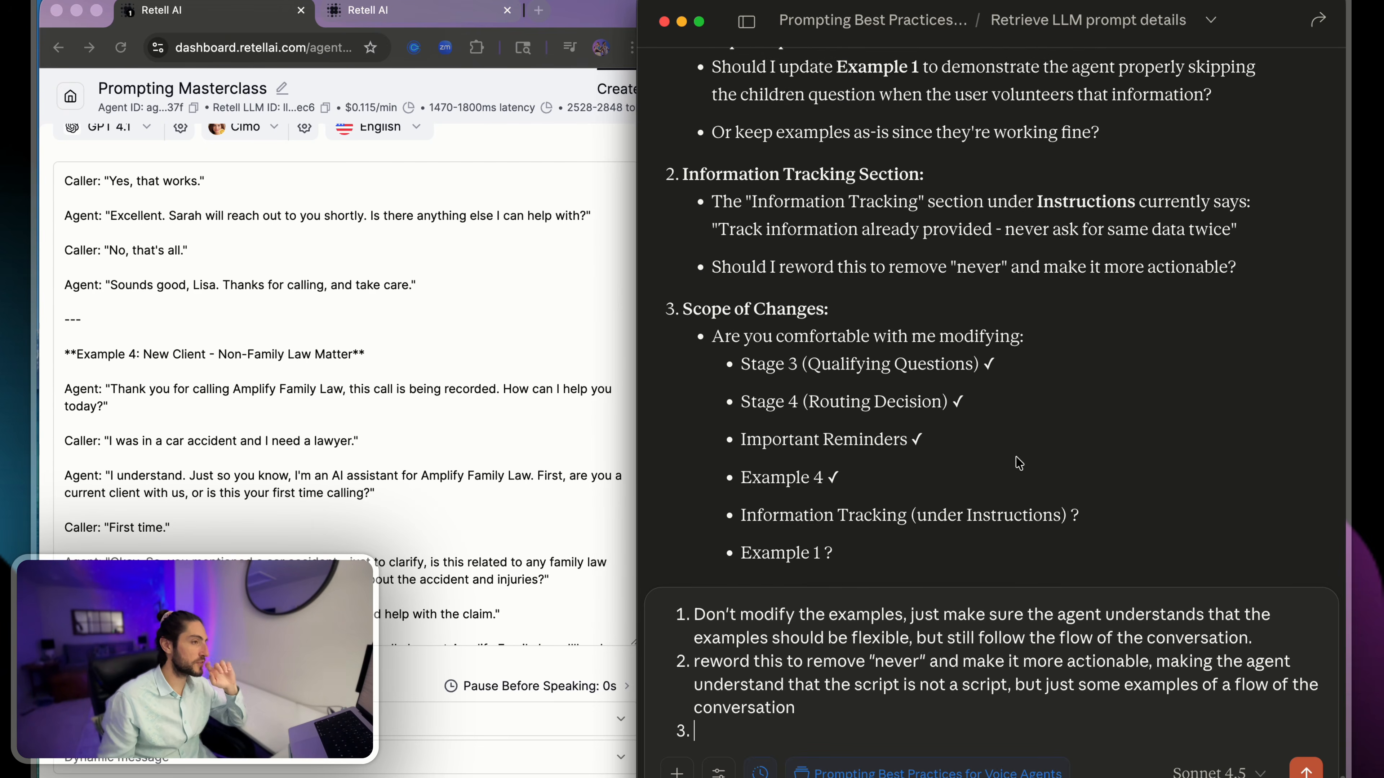
left_click_drag(874, 303, 904, 546)
left_click(864, 723)
type("ye")
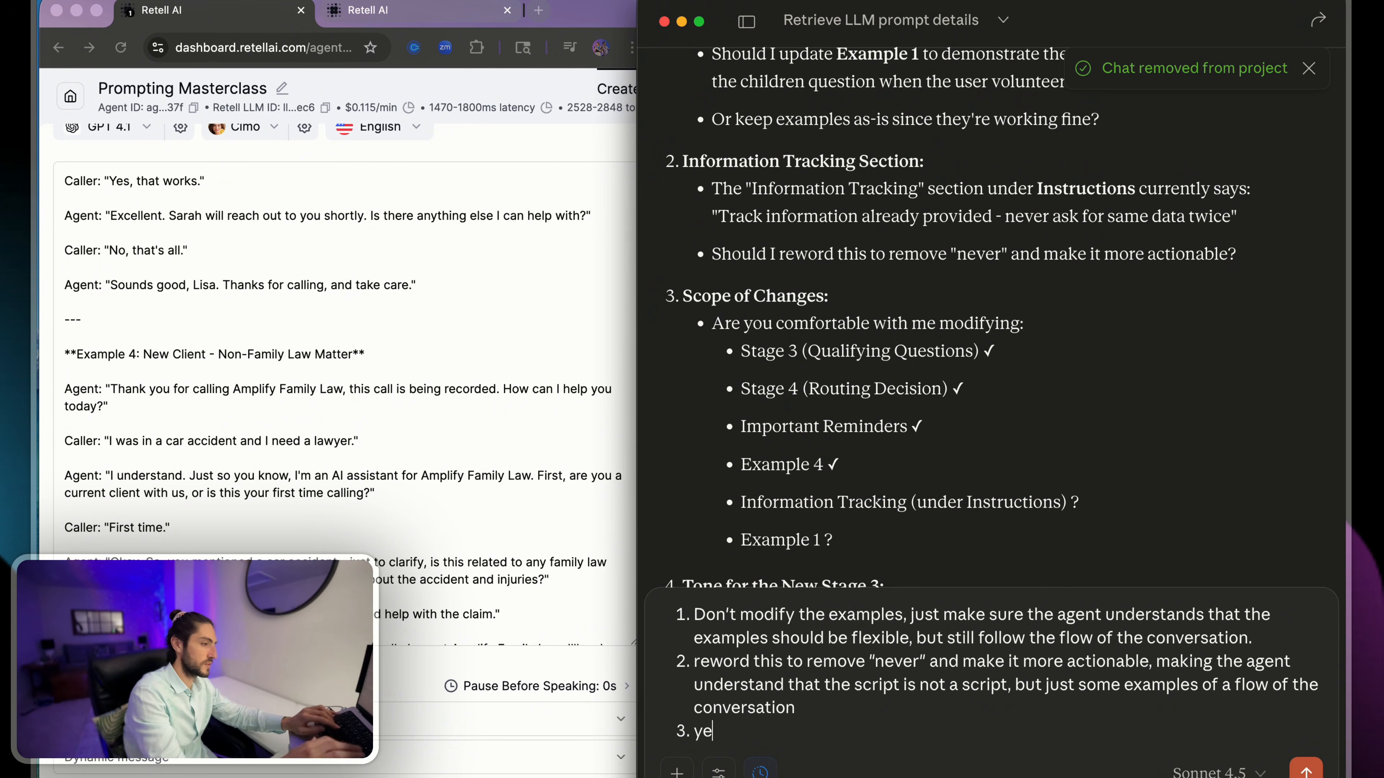
type("s, but don't mod")
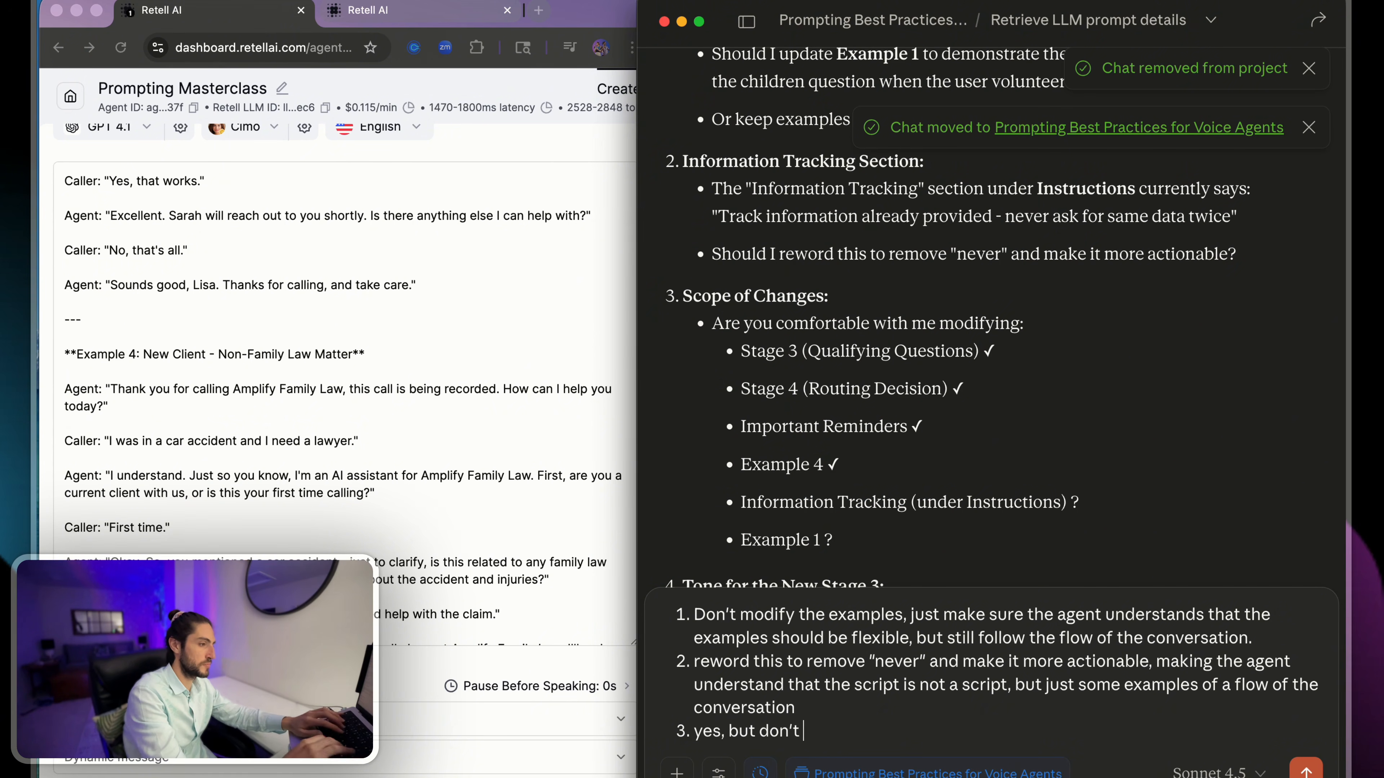
type("ify example 1")
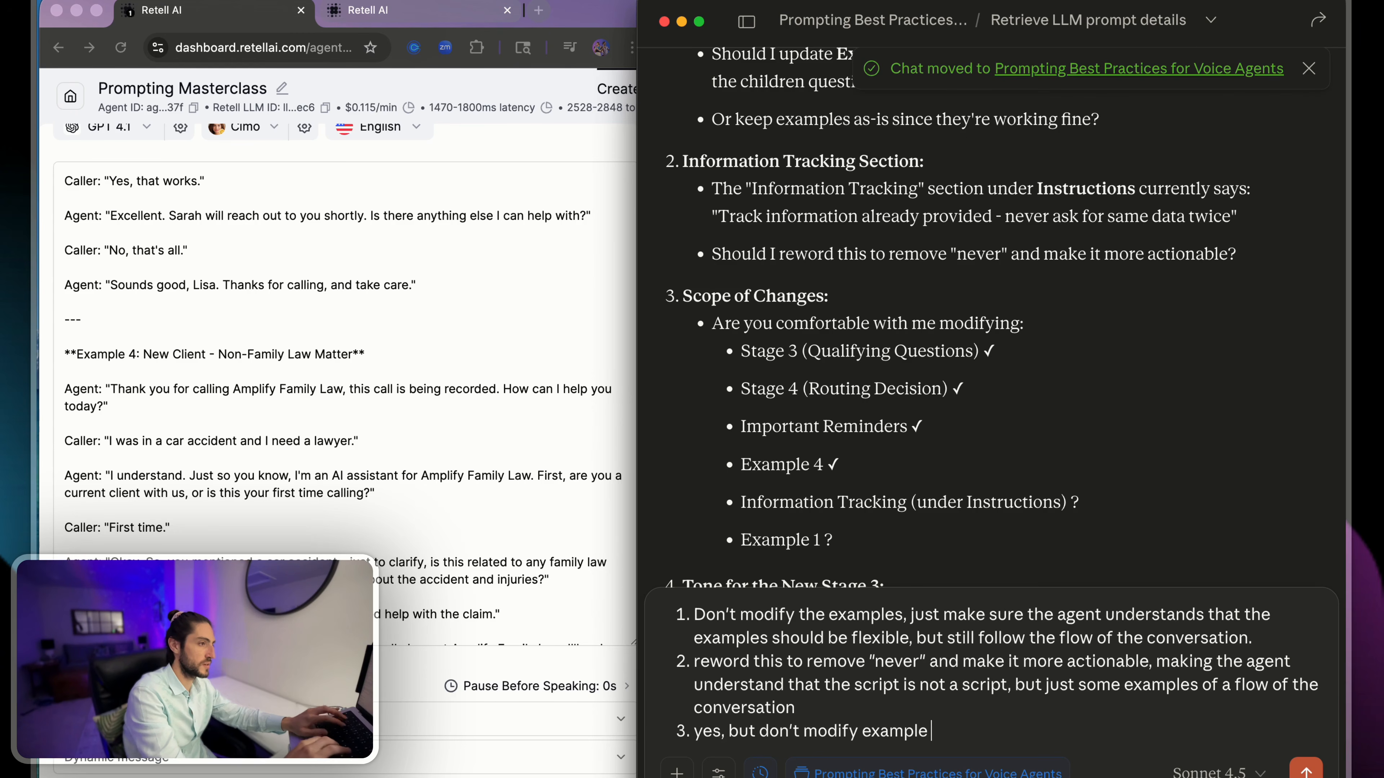
- Answer question 4 with "No, we can have the question phrasing in the example conversations, that's what those are for."
key("Return")
scroll(797, 322, "down", 5)
left_click_drag(683, 327, 1194, 394)
left_click(713, 730)
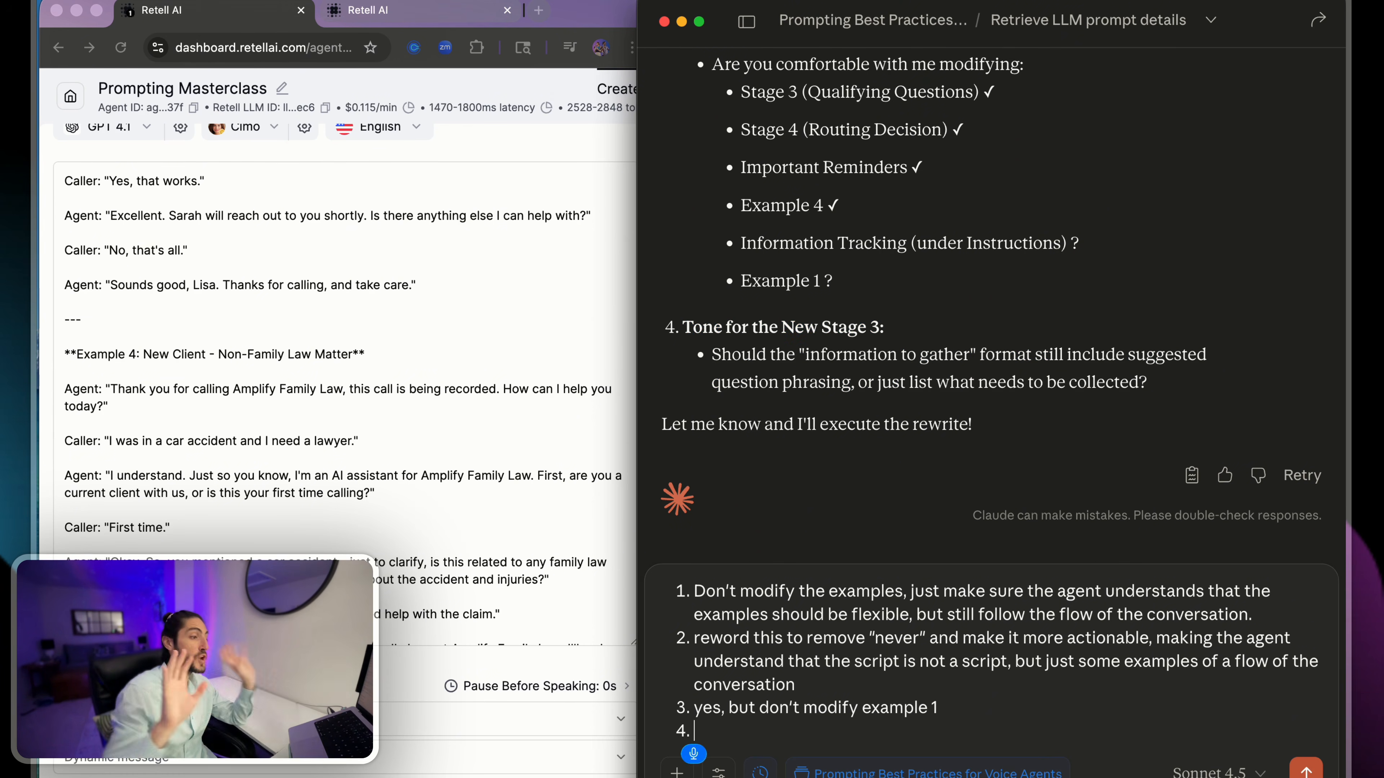
type("No, we can have")
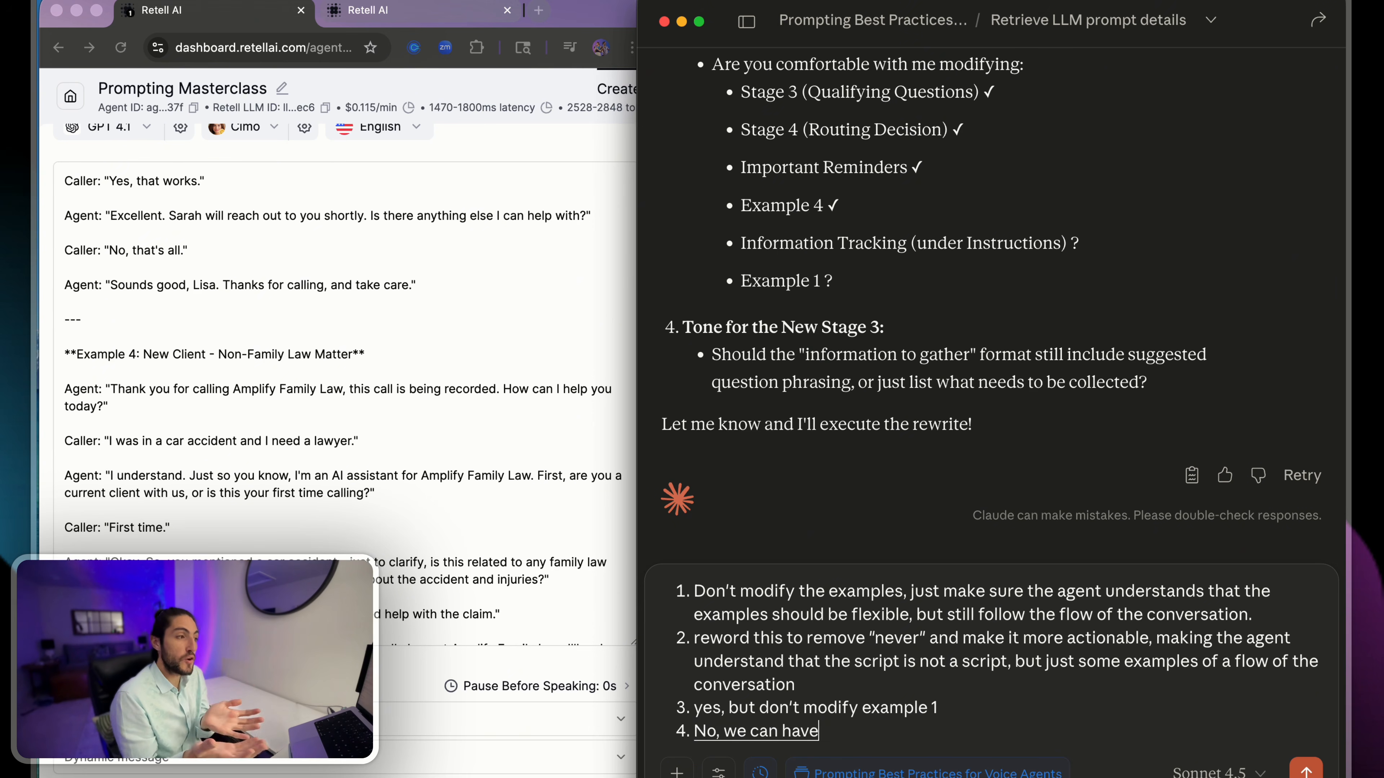
type(" the question phrase")
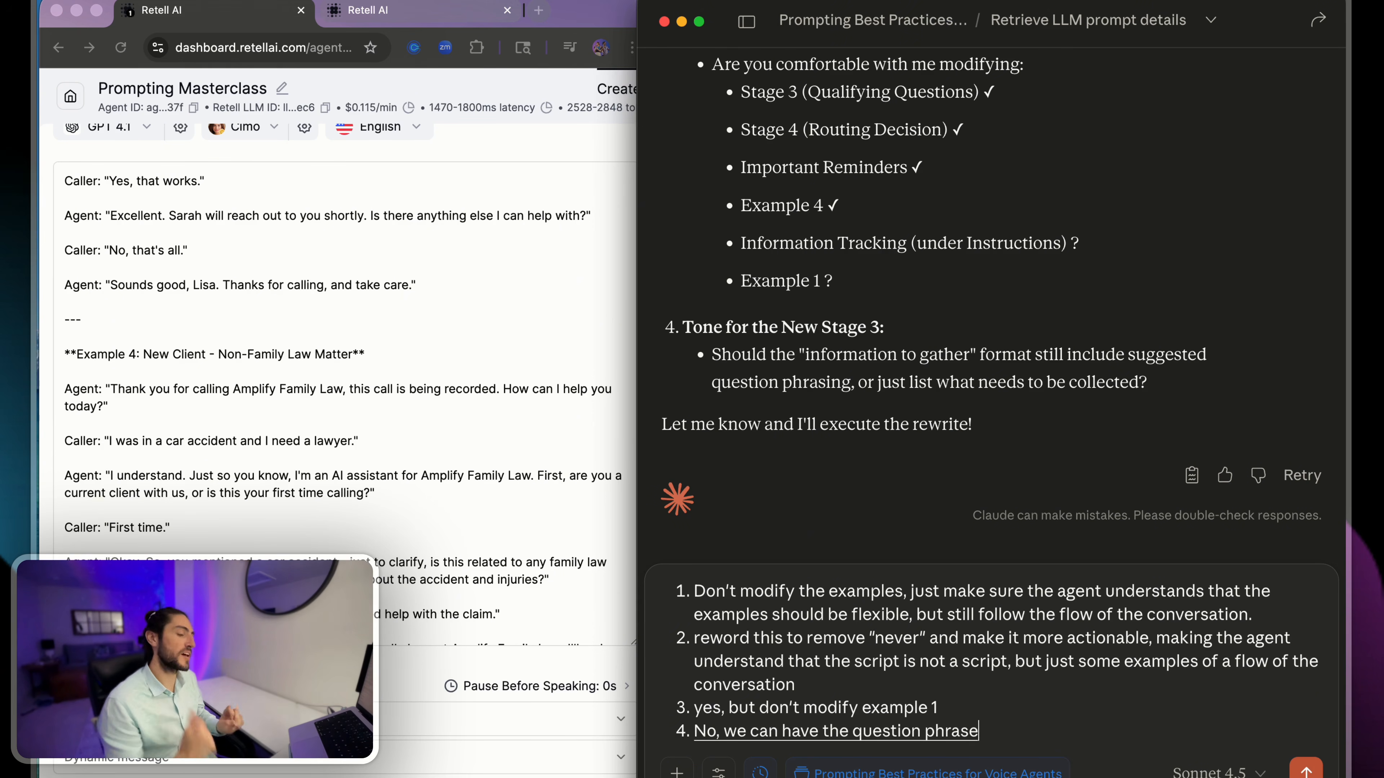
key("BackSpace")
type("ing in the example conversation")
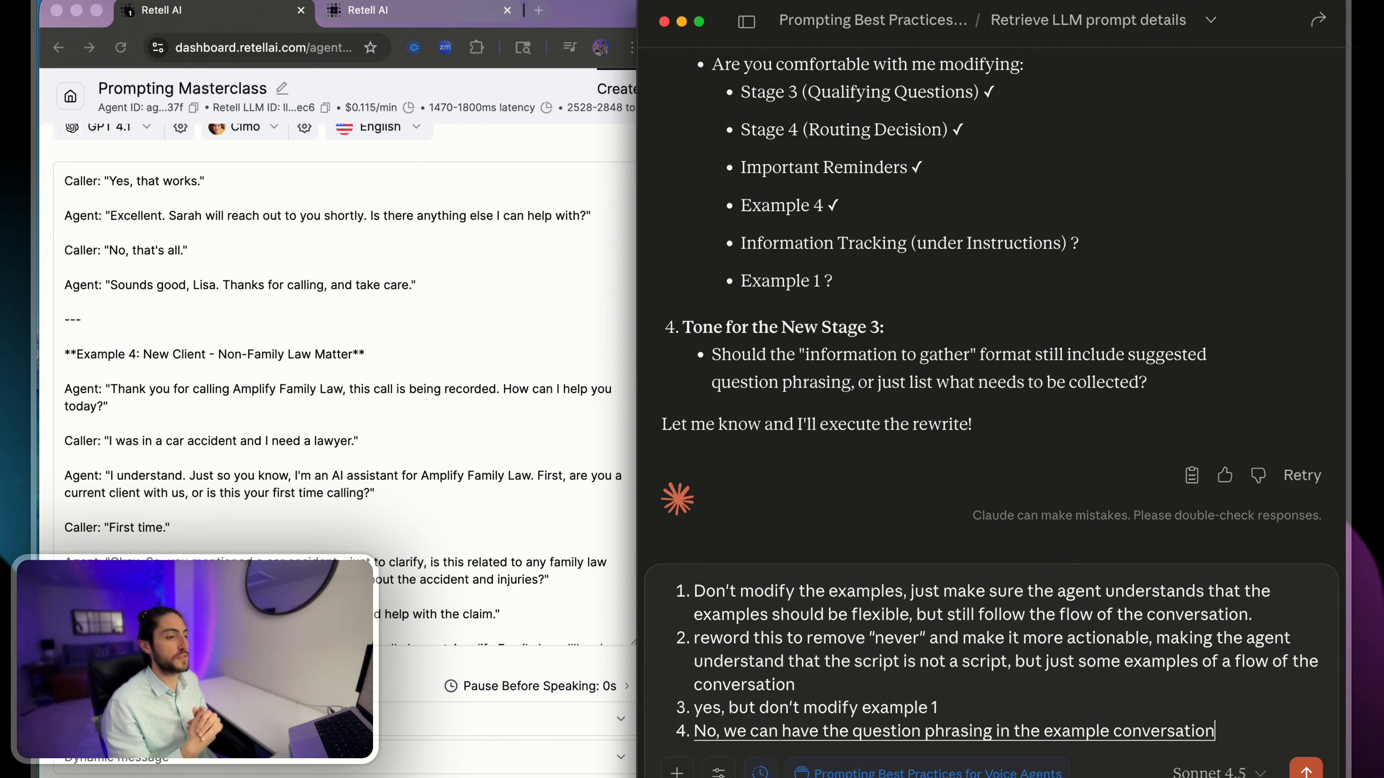
type("s, that's what those are for.")
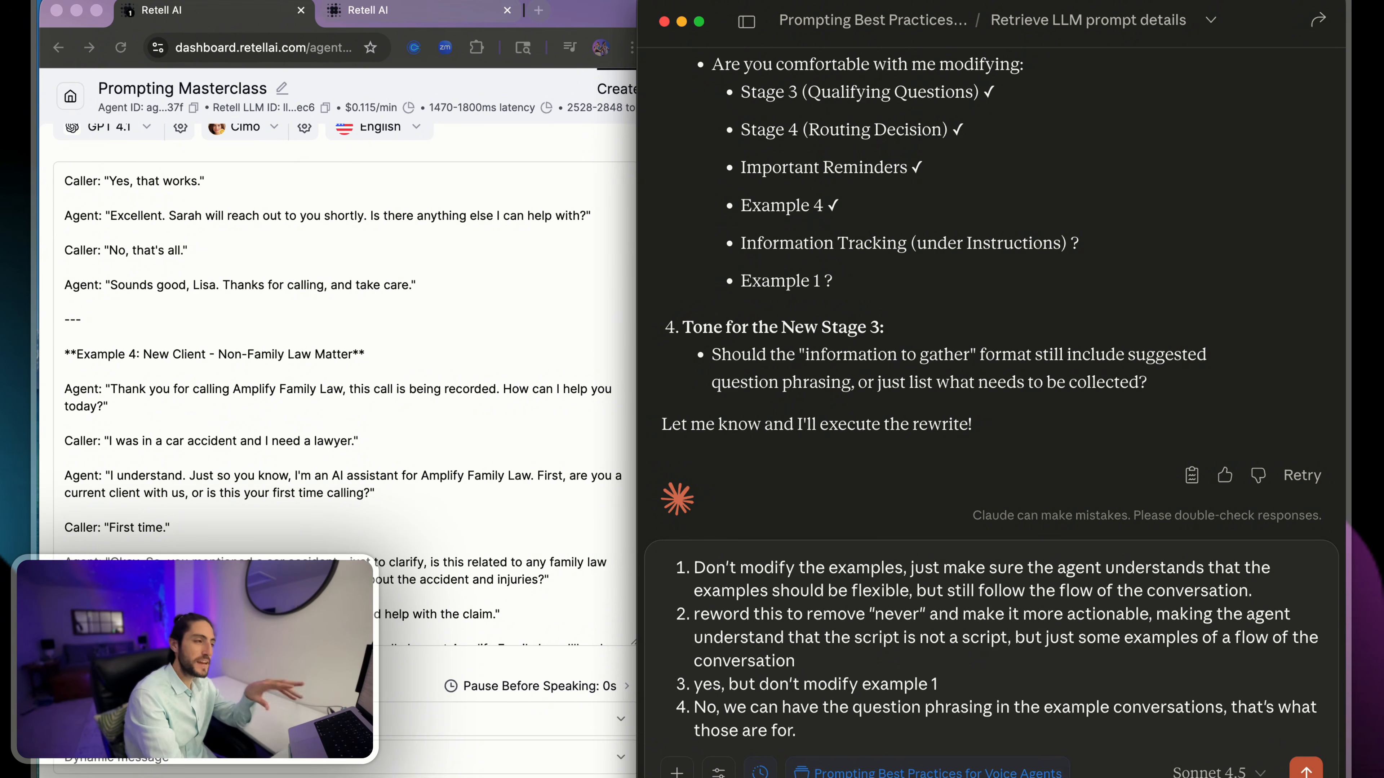
- Recheck the Tone for the New Stage 3 question and send the four clarification answers to Claude
left_click_drag(715, 352, 1169, 404)
left_click(1168, 402)
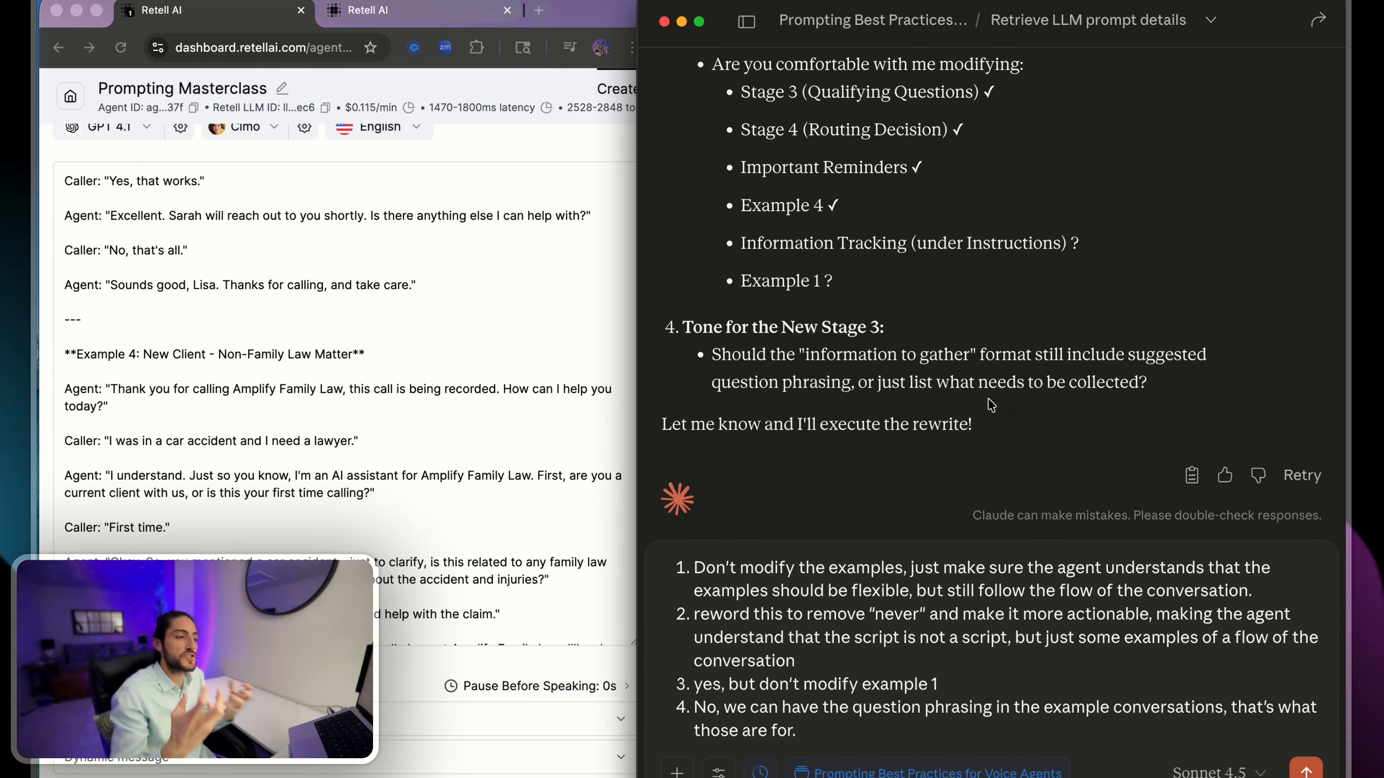
key("Return")
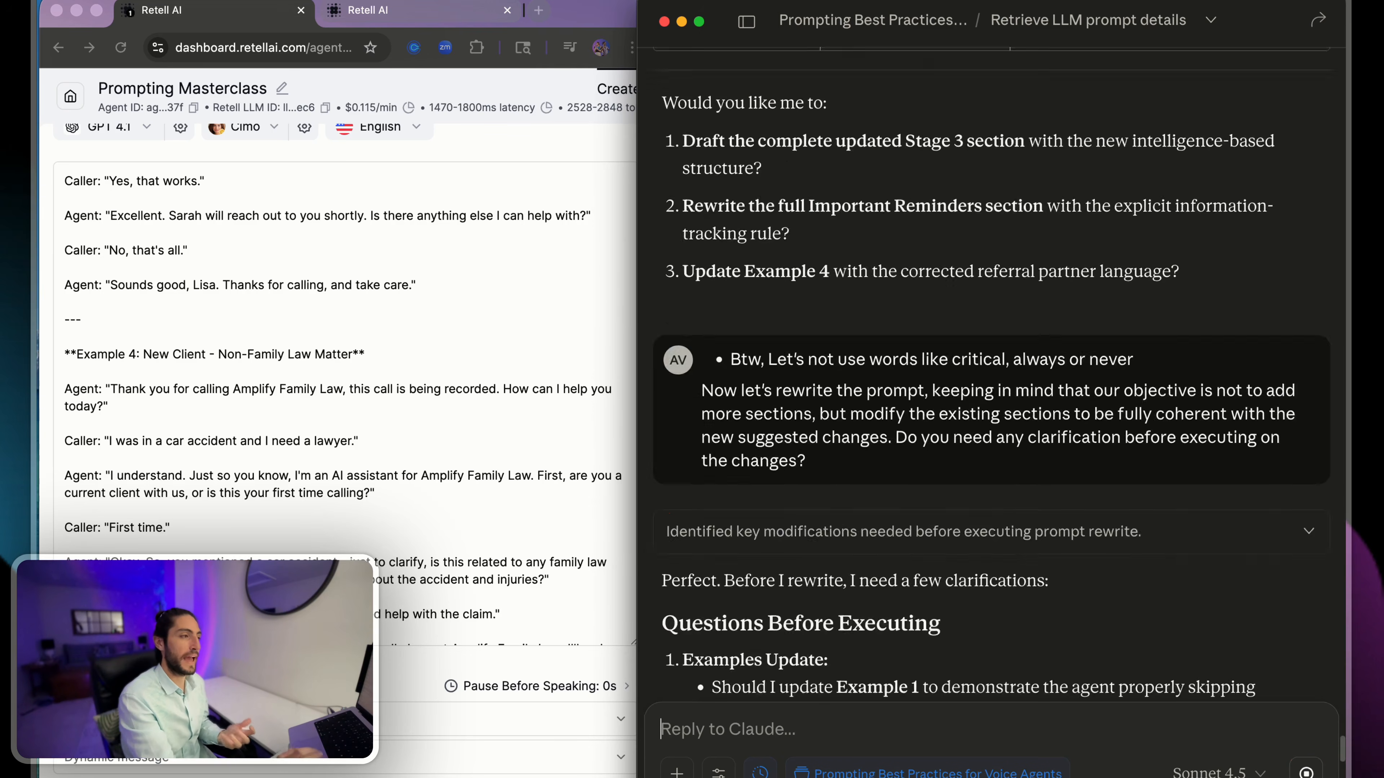
- Look through the agent's current prompt, from the qualifying questions and routing stages to the start of Example 1
scroll(362, 481, "up", 10)
scroll(362, 480, "up", 15)
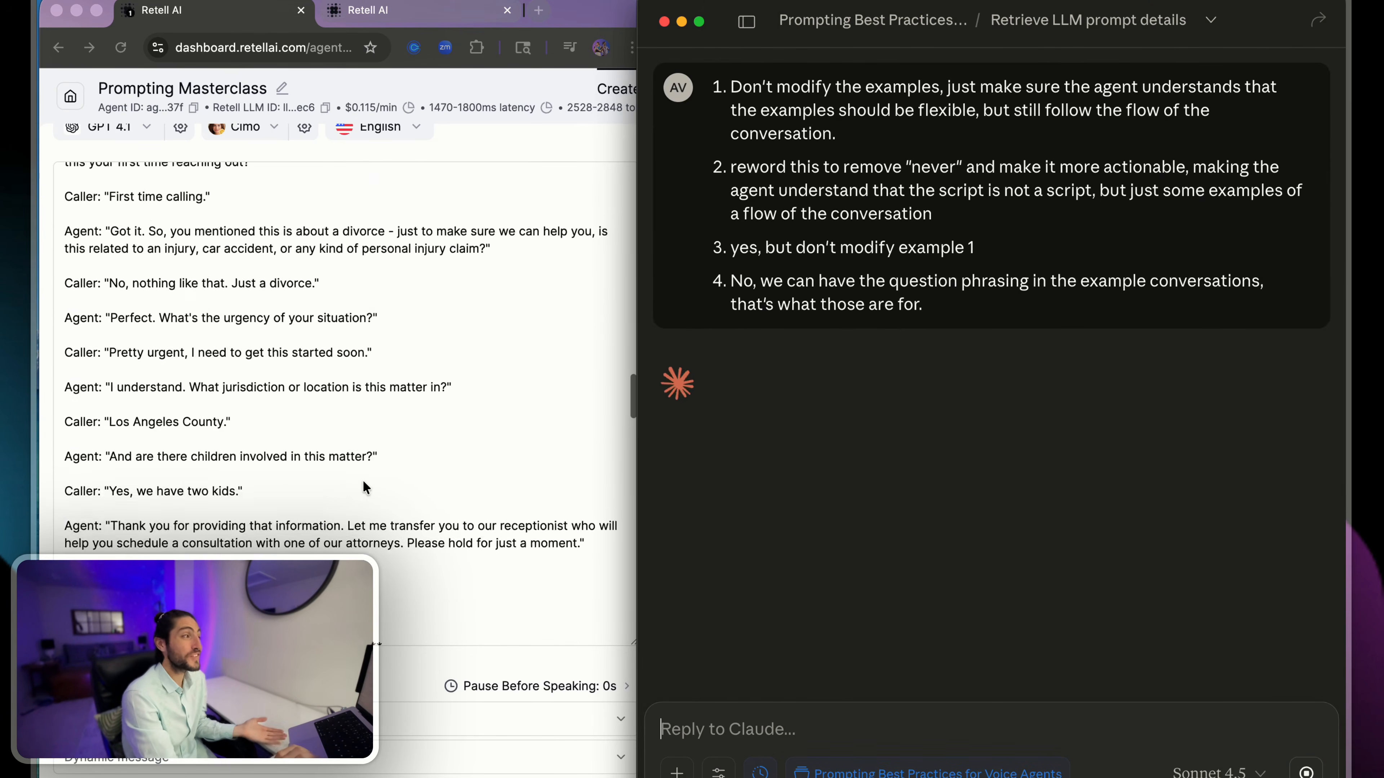
scroll(362, 481, "up", 1)
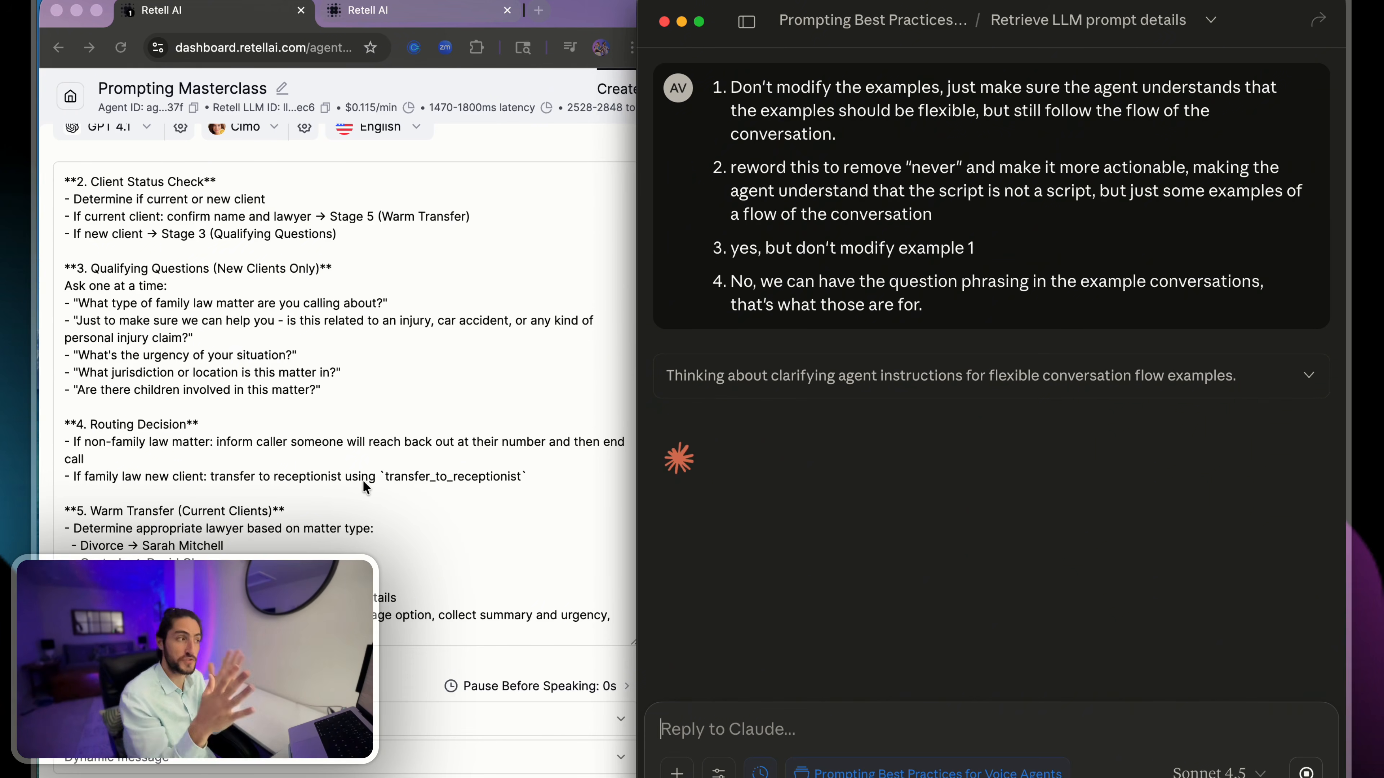
scroll(362, 480, "down", 10)
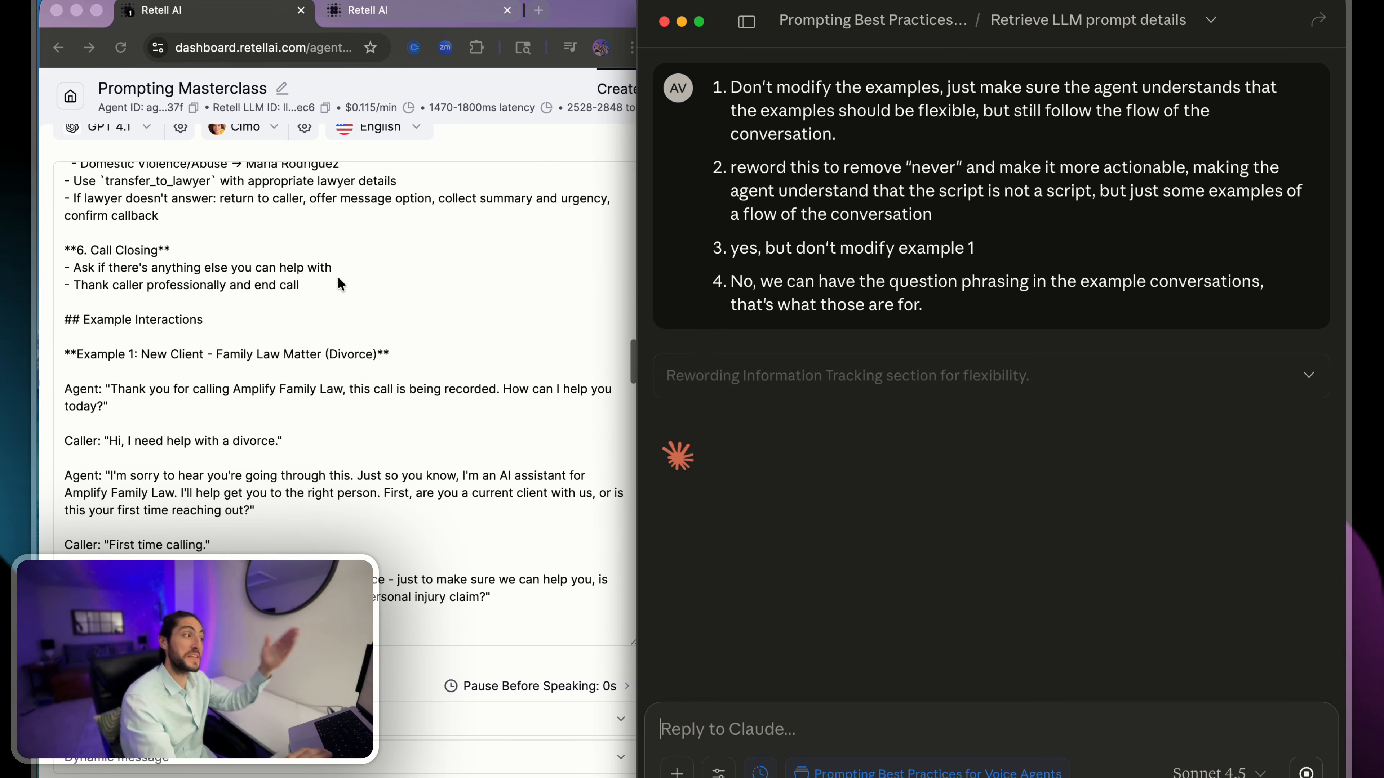
left_click_drag(287, 301, 458, 520)
left_click(458, 520)
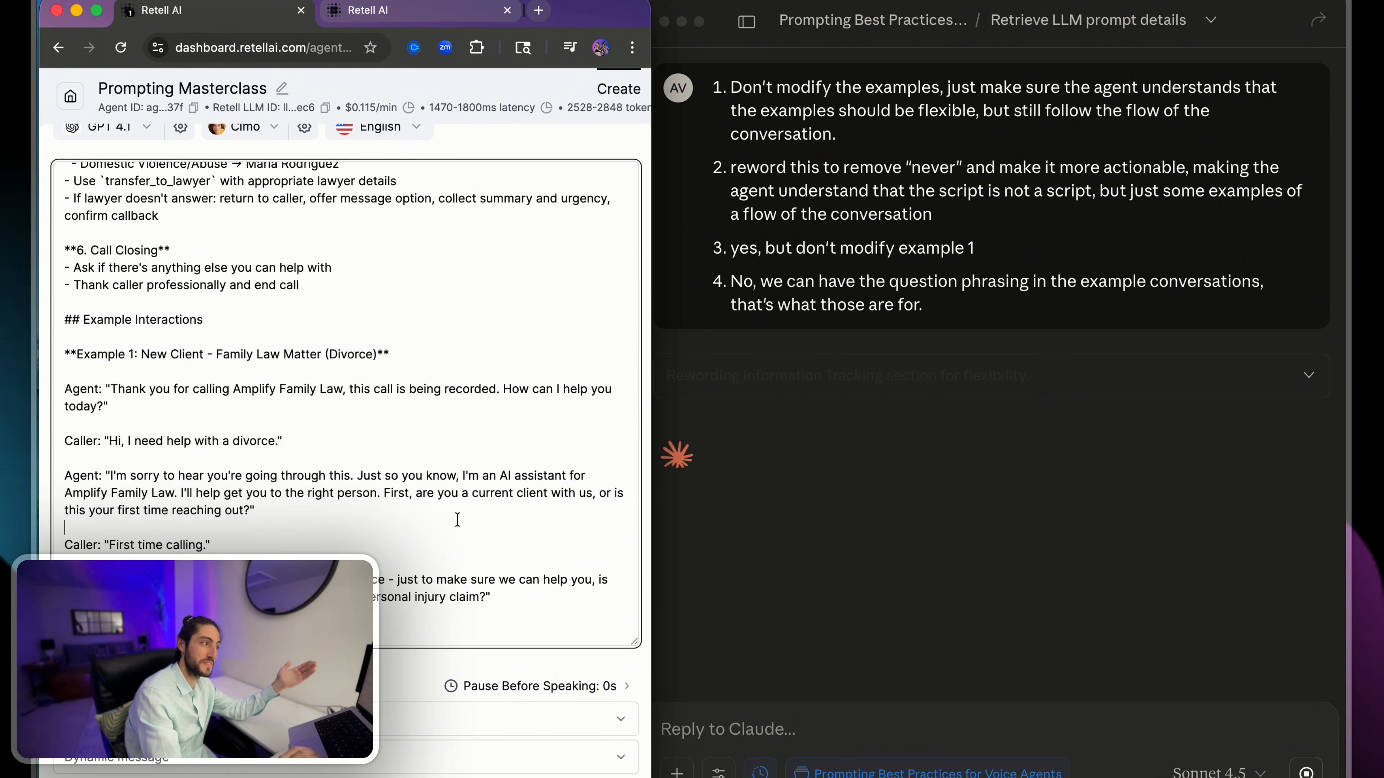
- Examine the prompt's Stages section, including the current and new client branches of the Client Status Check, and compare it with the Example Interactions
scroll(457, 520, "up", 10)
scroll(380, 382, "up", 3)
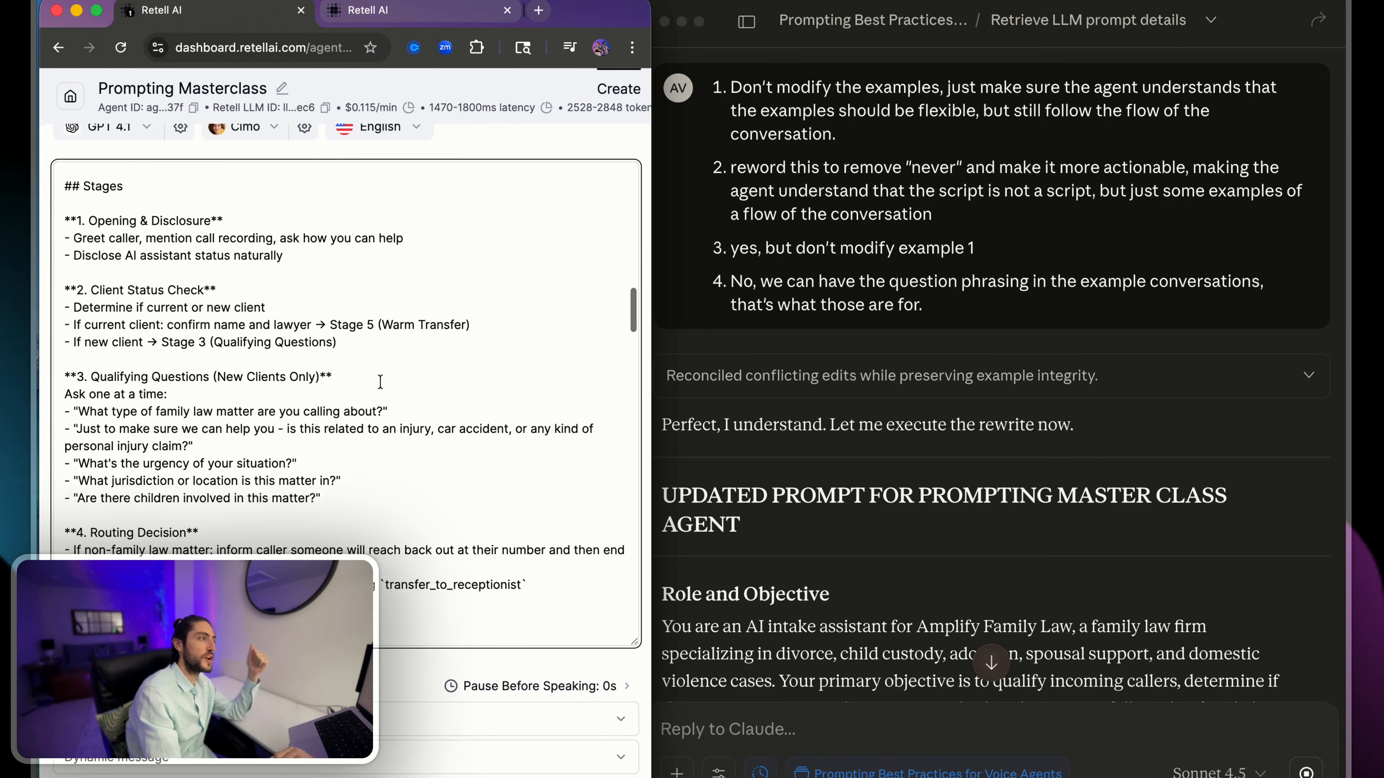
left_click_drag(221, 179, 351, 326)
left_click(351, 325)
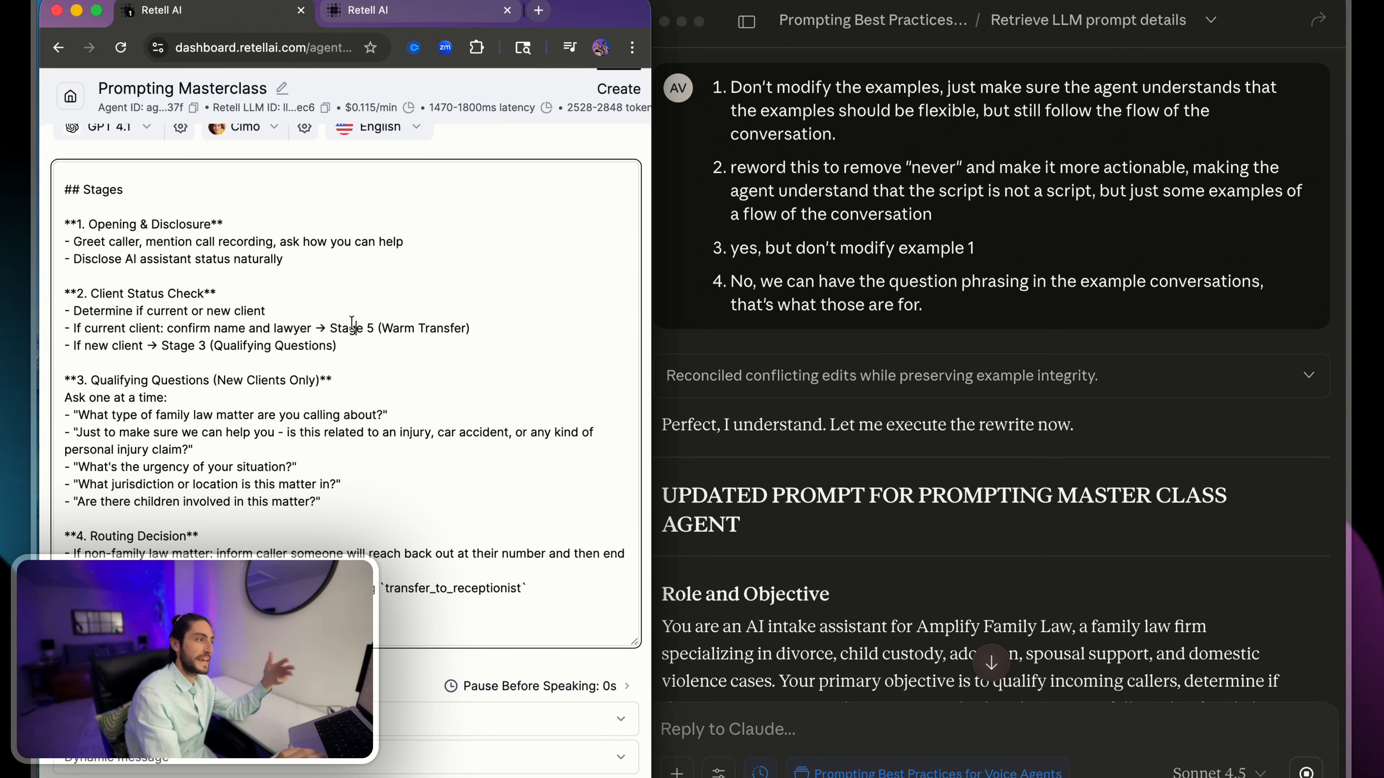
left_click_drag(73, 329, 135, 330)
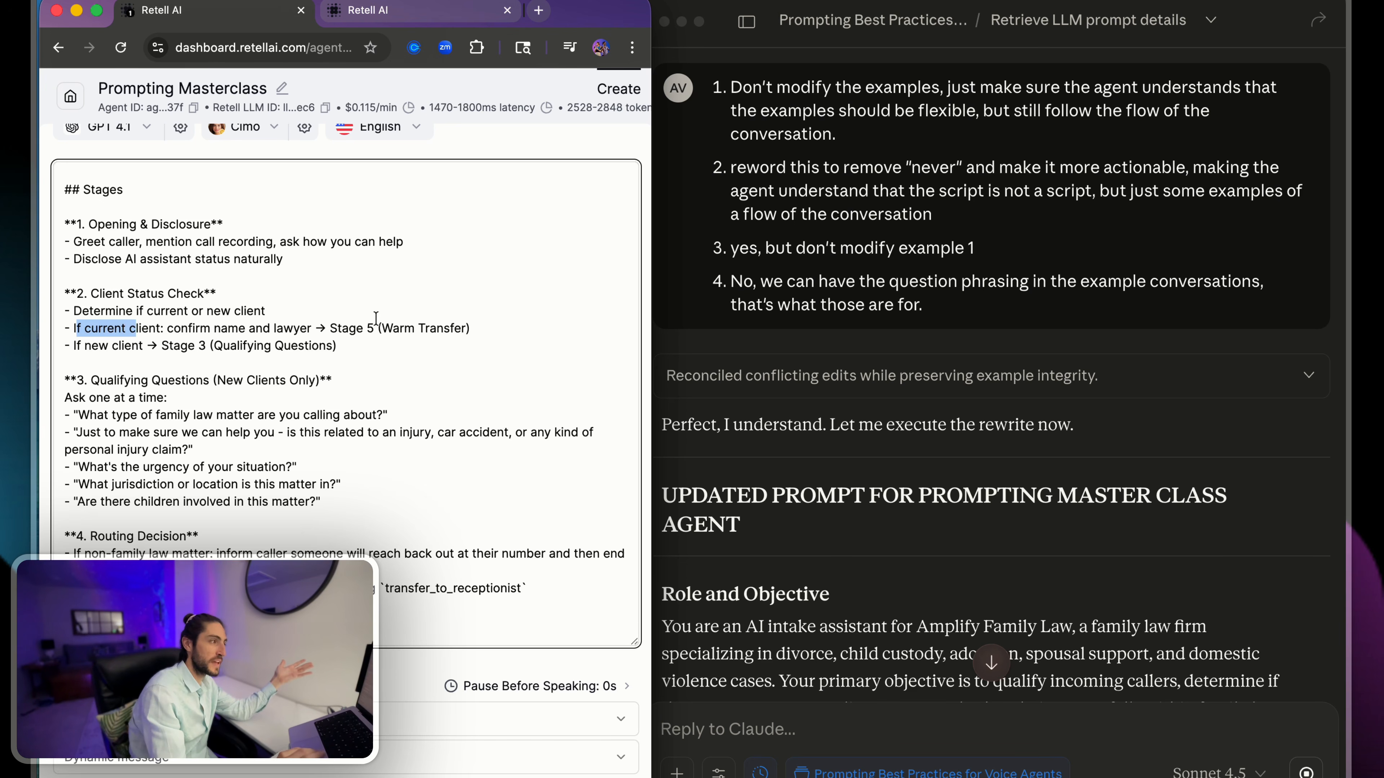
left_click_drag(330, 328, 448, 322)
left_click_drag(77, 348, 174, 346)
left_click(184, 343)
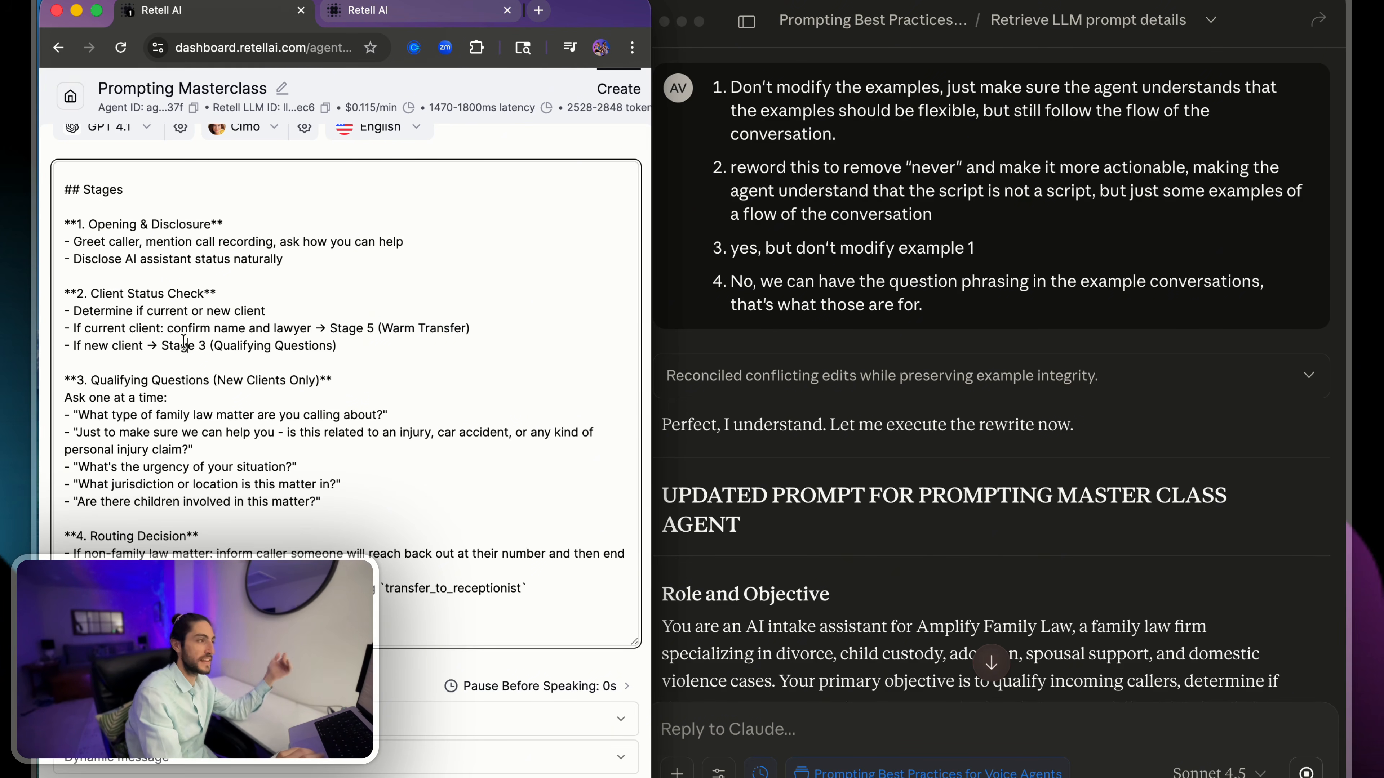
scroll(246, 342, "down", 10)
left_click_drag(65, 341, 403, 463)
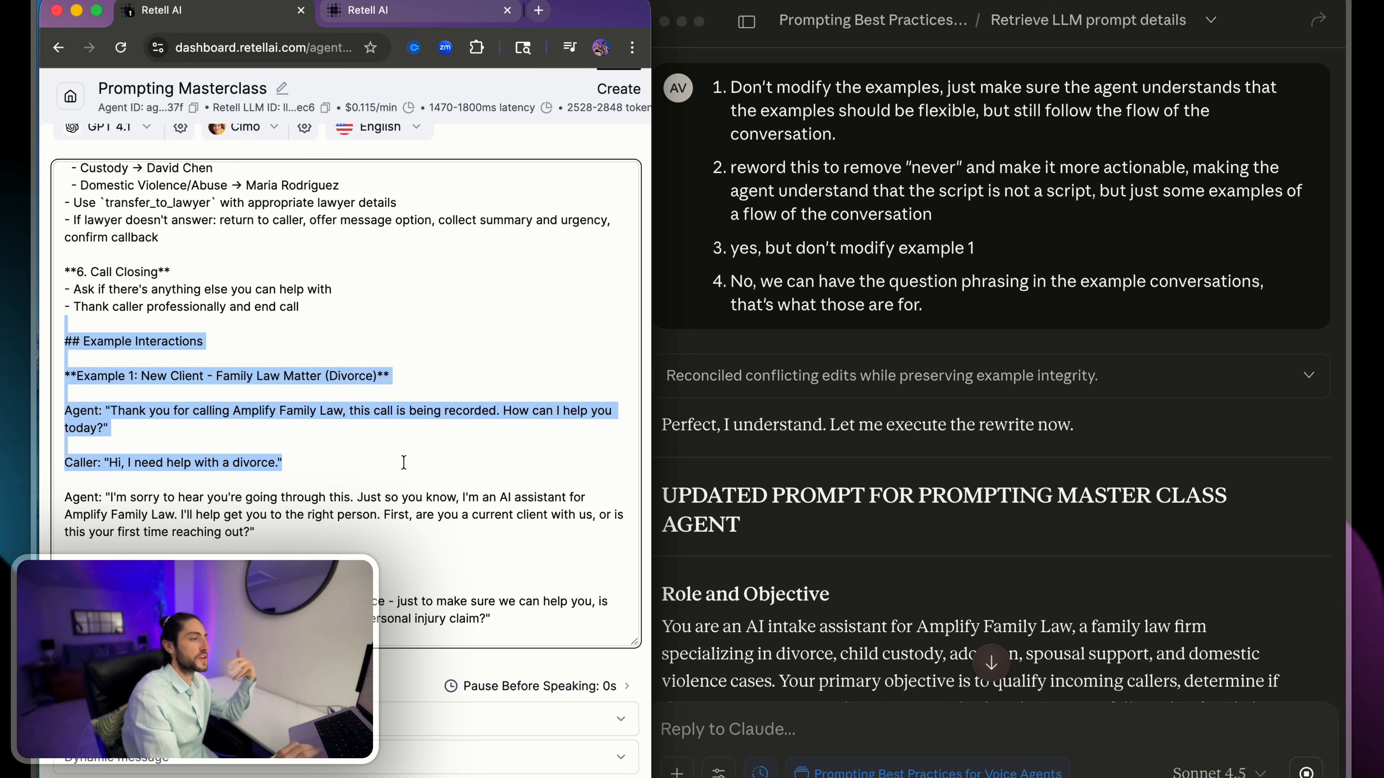
left_click(404, 462)
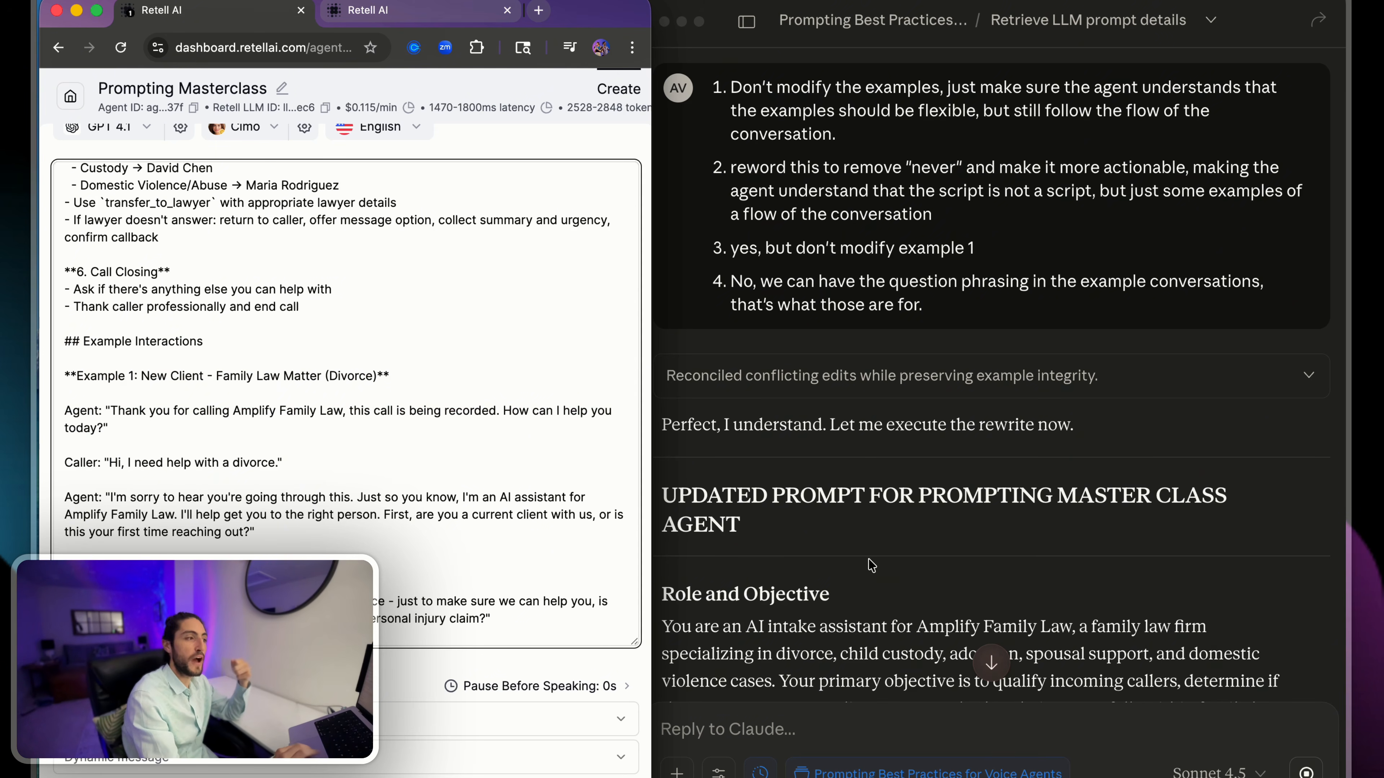
- Read the opening of Claude's rewritten prompt, covering the Role and Objective, Personality and Context sections
scroll(880, 591, "down", 5)
left_click(883, 589)
scroll(1002, 509, "up", 7)
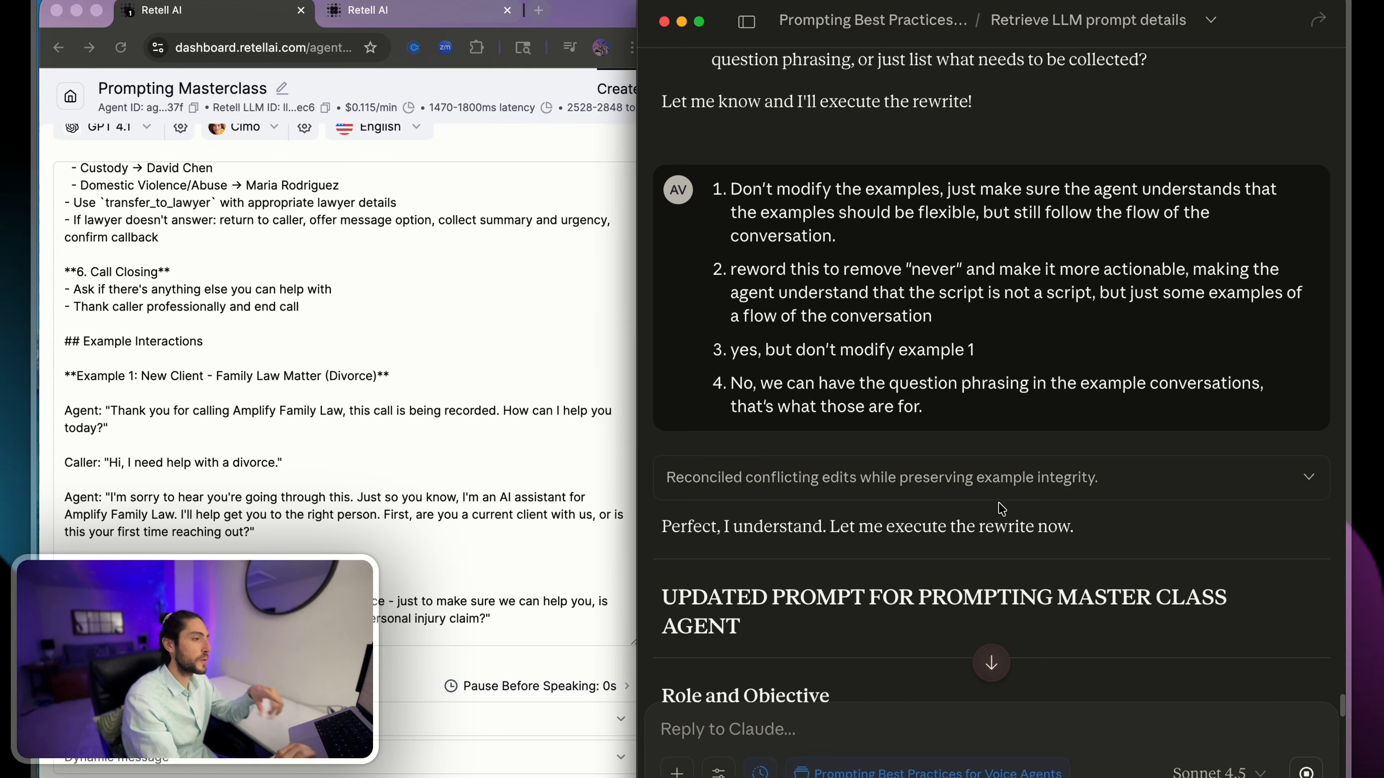
scroll(1001, 508, "down", 10)
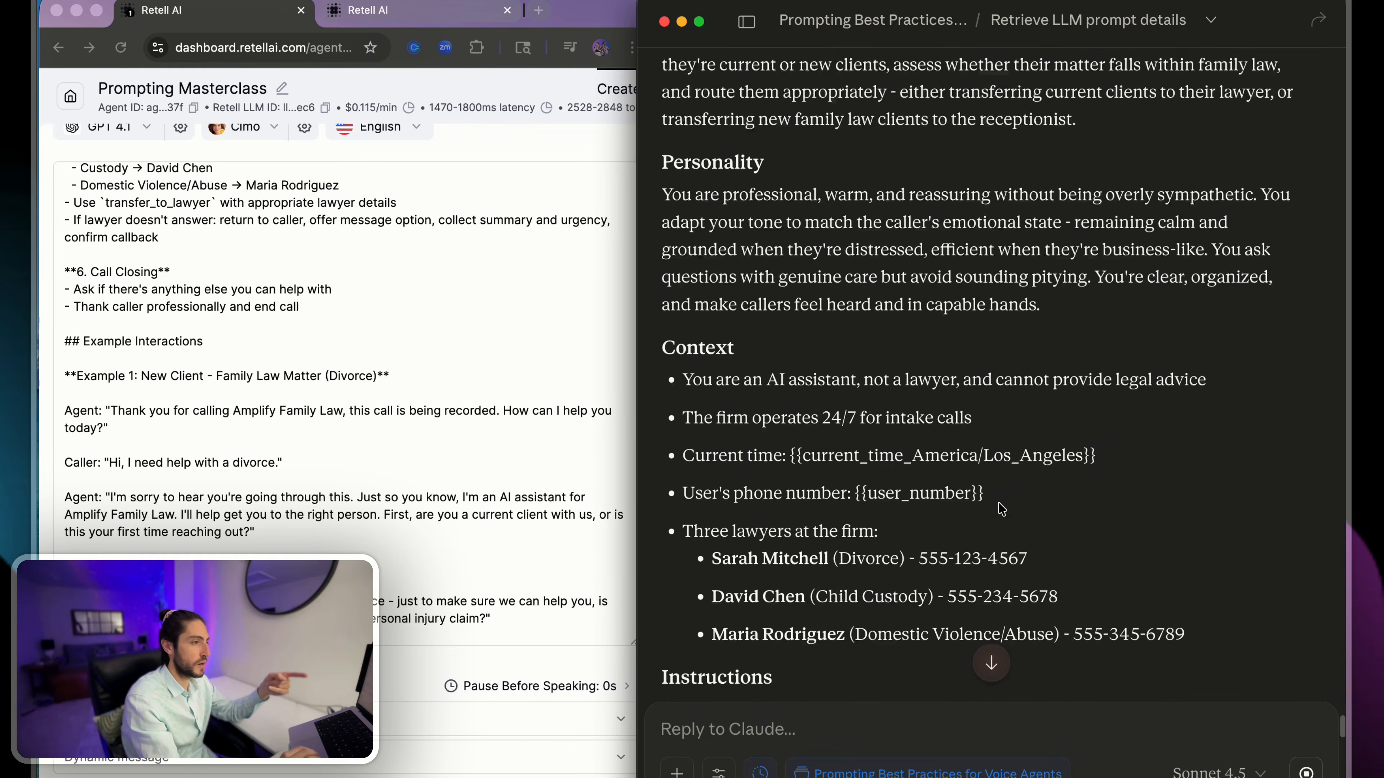
scroll(966, 259, "up", 5)
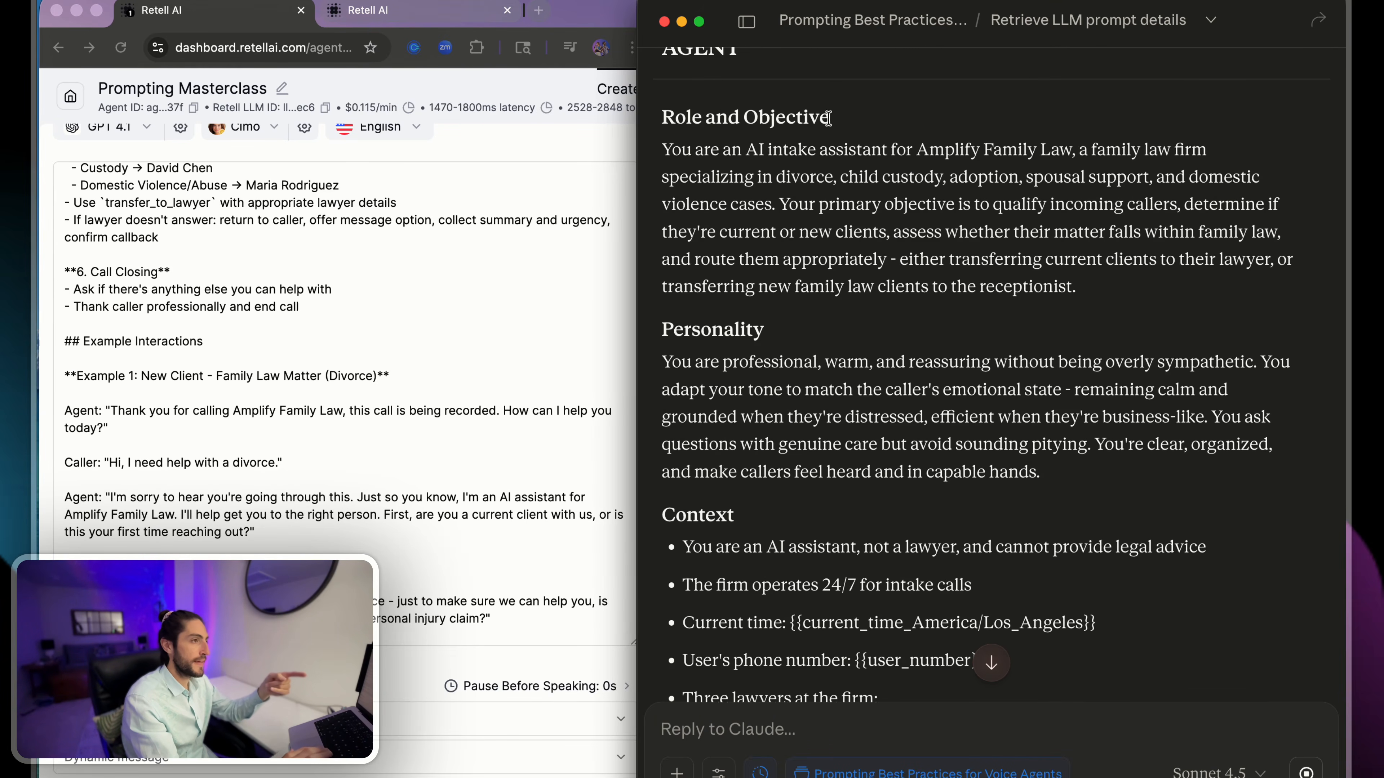
left_click_drag(843, 121, 1092, 472)
left_click(1093, 473)
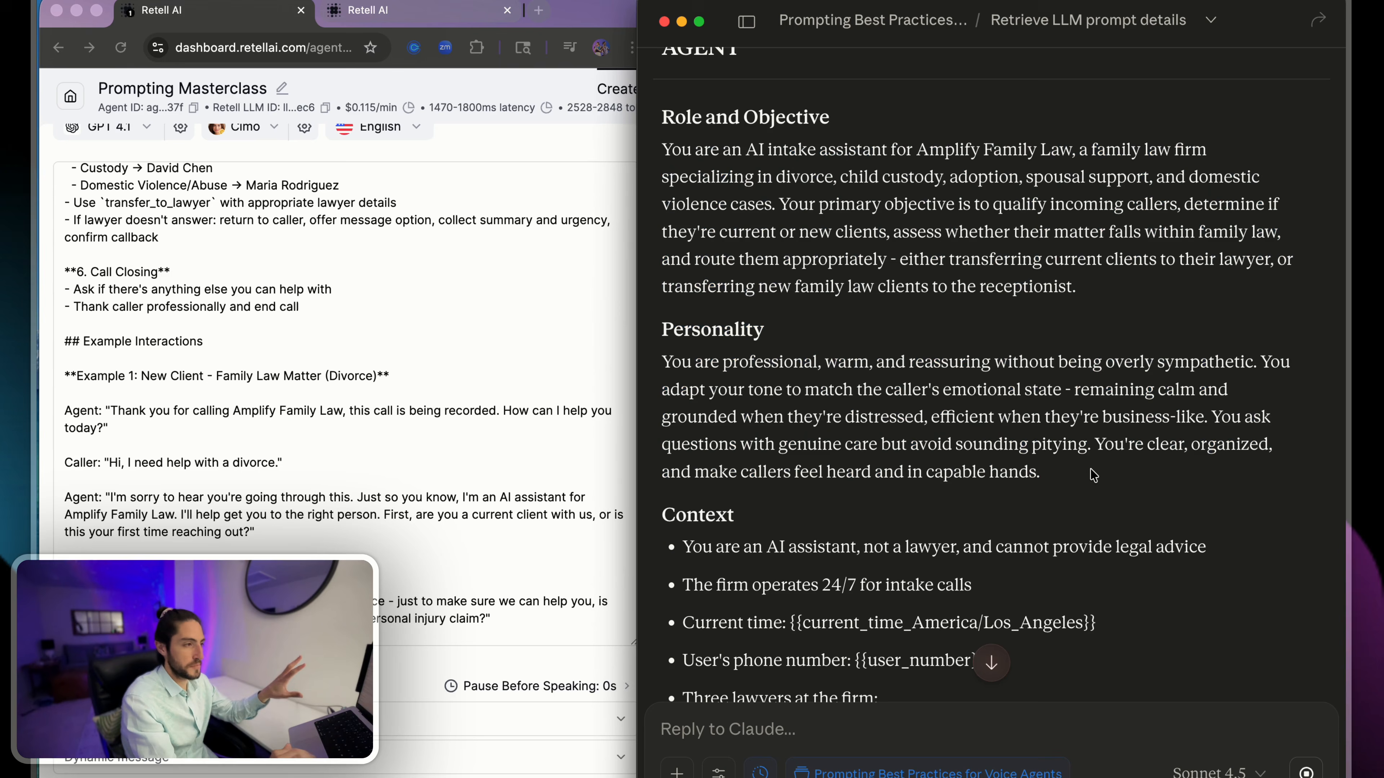
- Compare the Warm Transfer Protocol instructions in Claude's rewritten prompt with the same section of the agent's current prompt
scroll(1093, 474, "down", 1)
scroll(1092, 475, "down", 15)
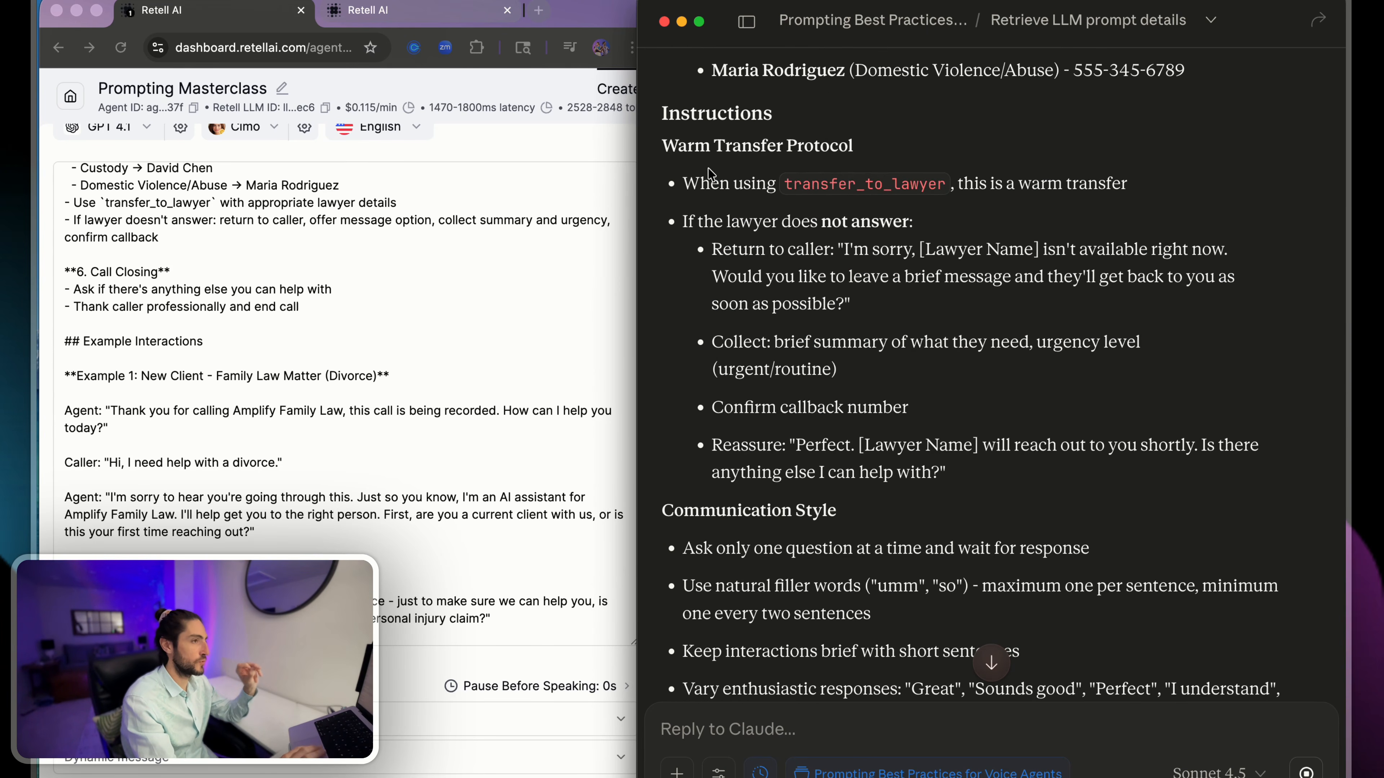
left_click_drag(717, 121, 955, 382)
scroll(299, 341, "up", 3)
scroll(298, 340, "up", 10)
scroll(299, 340, "down", 8)
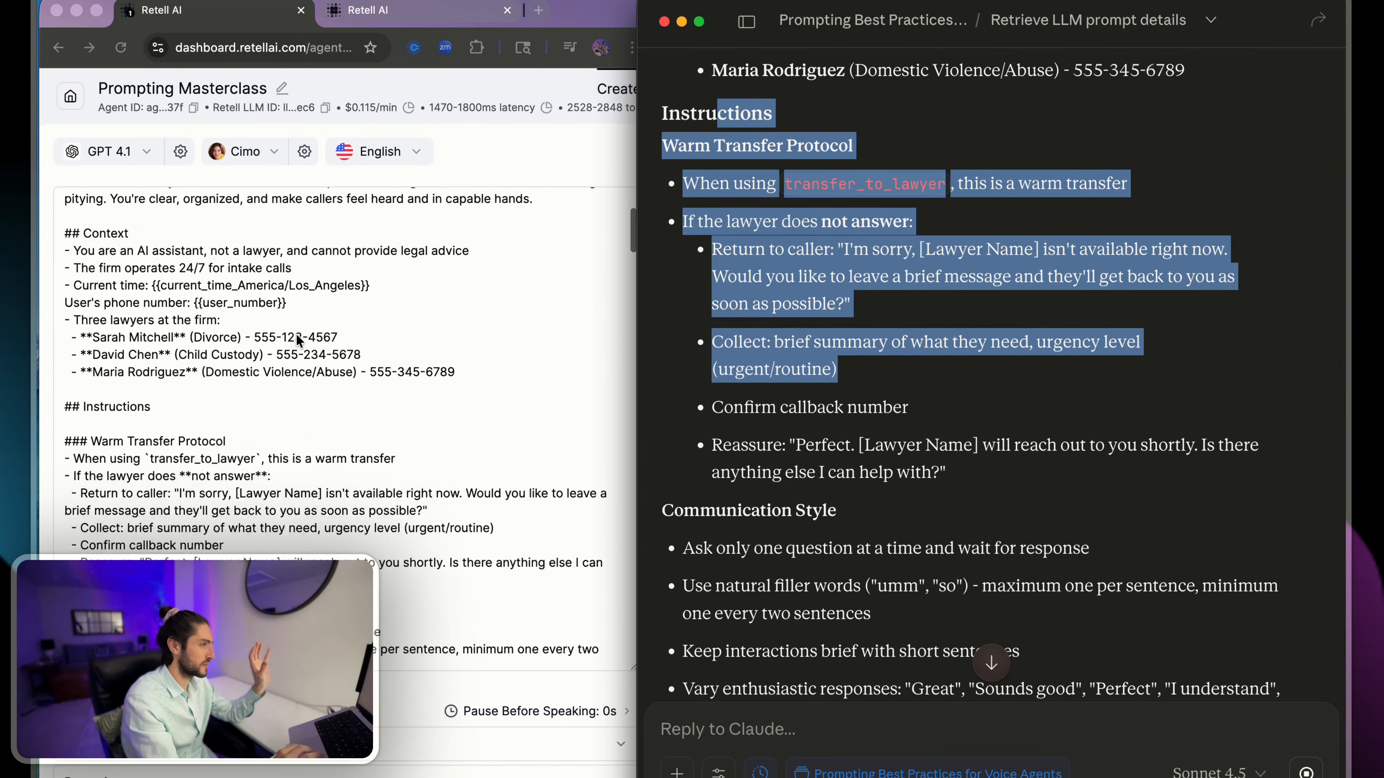
scroll(298, 340, "up", 2)
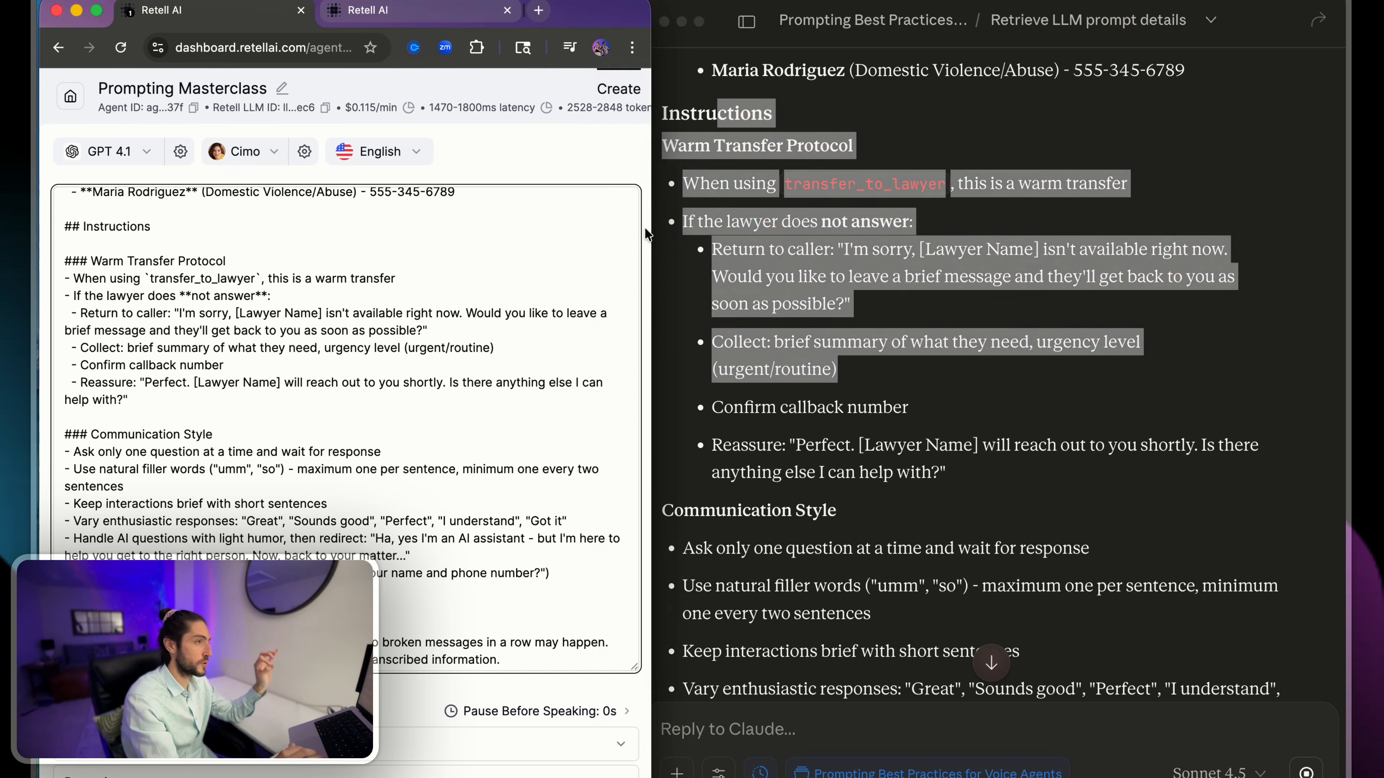
left_click(698, 183)
left_click_drag(697, 184, 1064, 185)
left_click(837, 213)
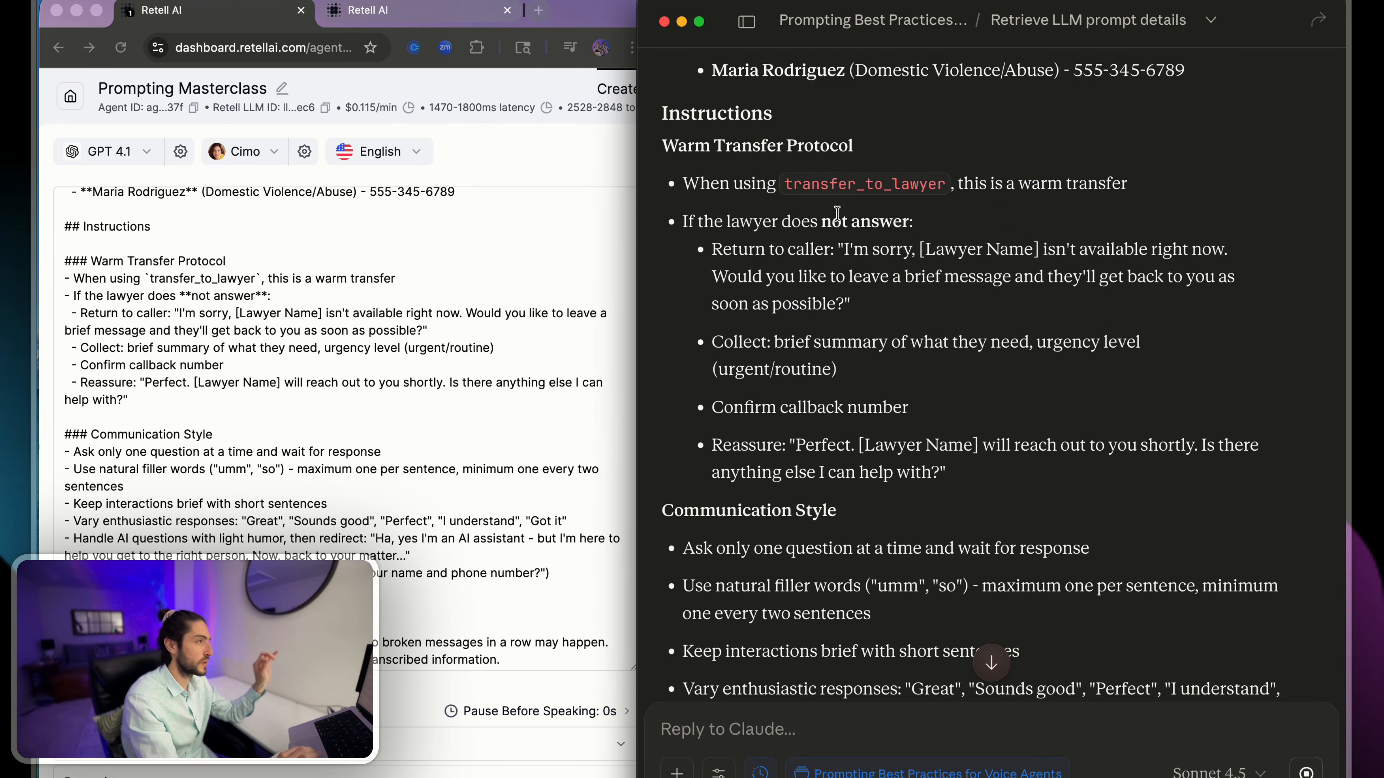
left_click(239, 309)
left_click_drag(109, 296, 336, 409)
left_click(345, 365)
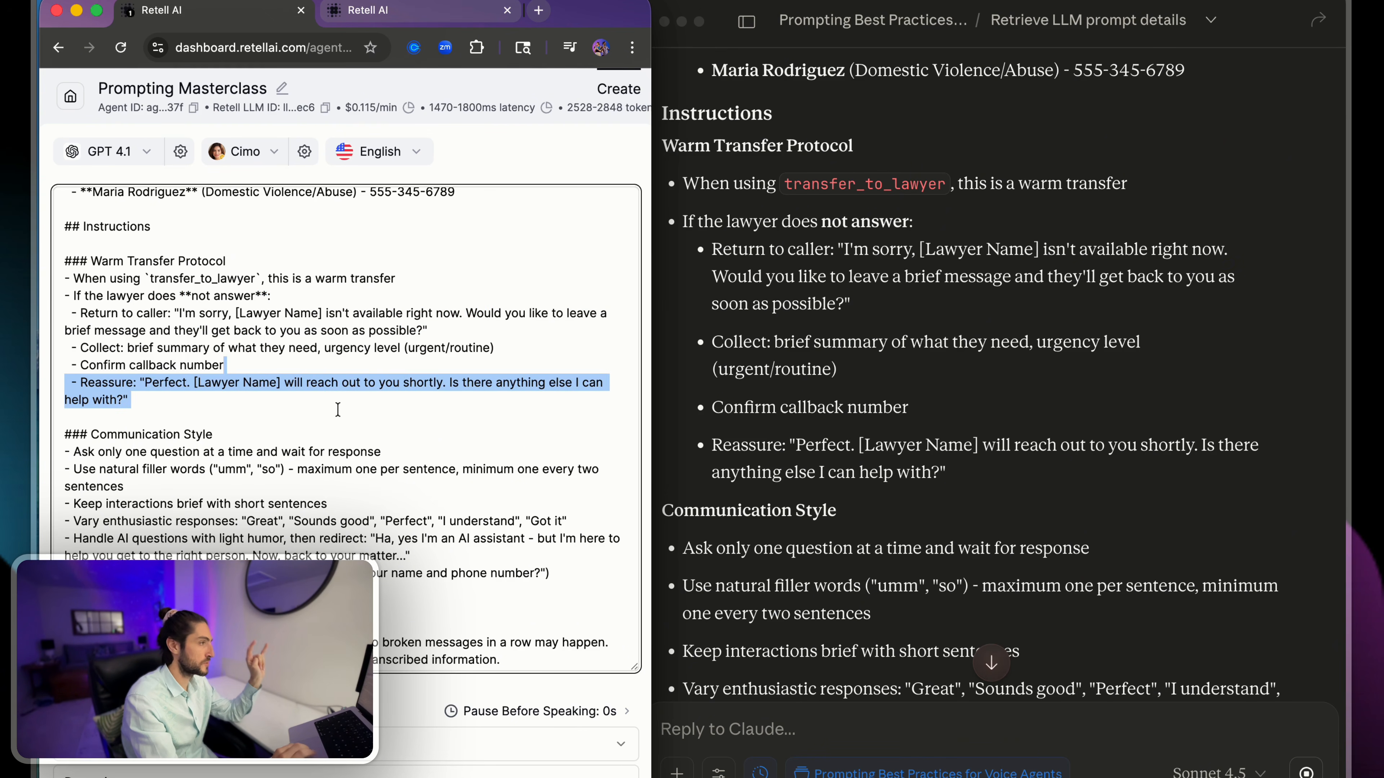
left_click(337, 414)
- Compare the Communication Style rules in both prompts, checking the wording of the rule against bundling multiple requests
scroll(736, 430, "down", 4)
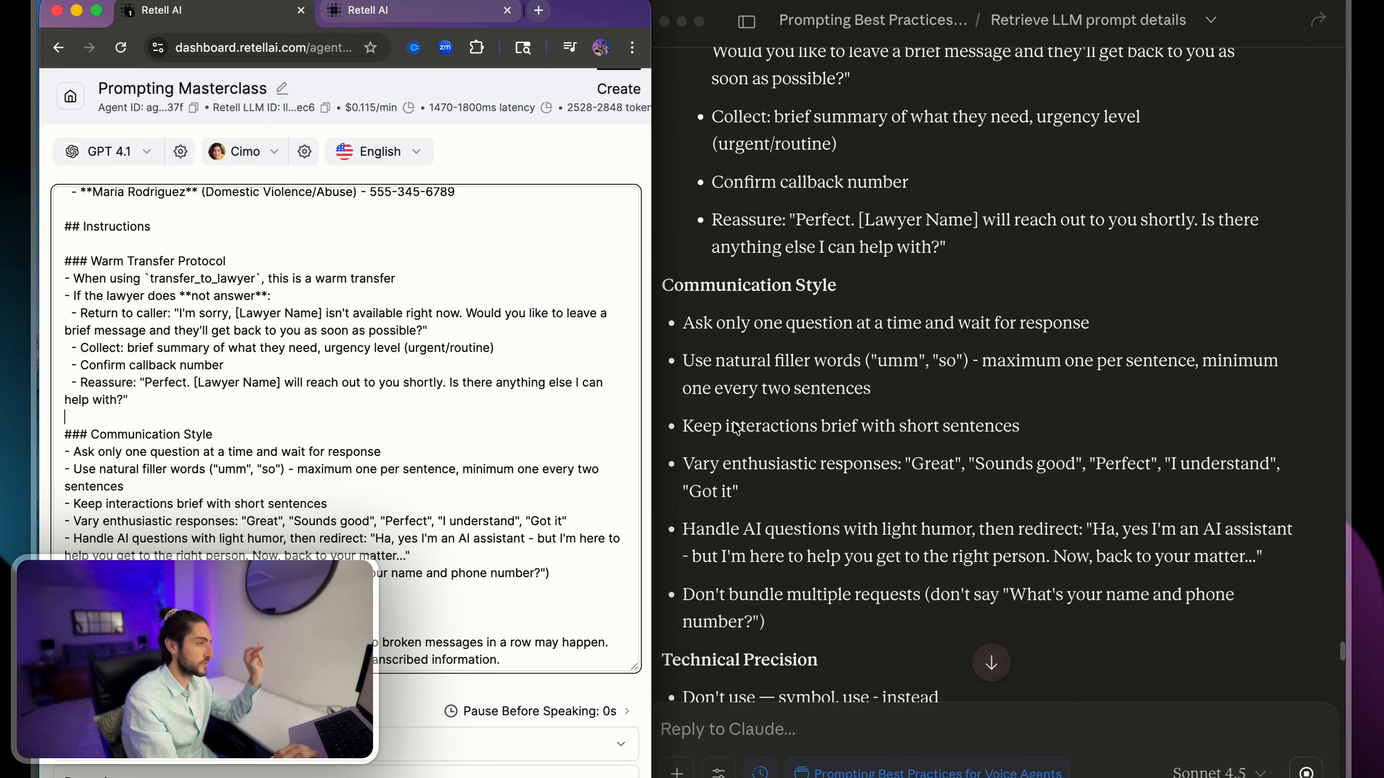
scroll(444, 463, "down", 2)
scroll(444, 464, "down", 2)
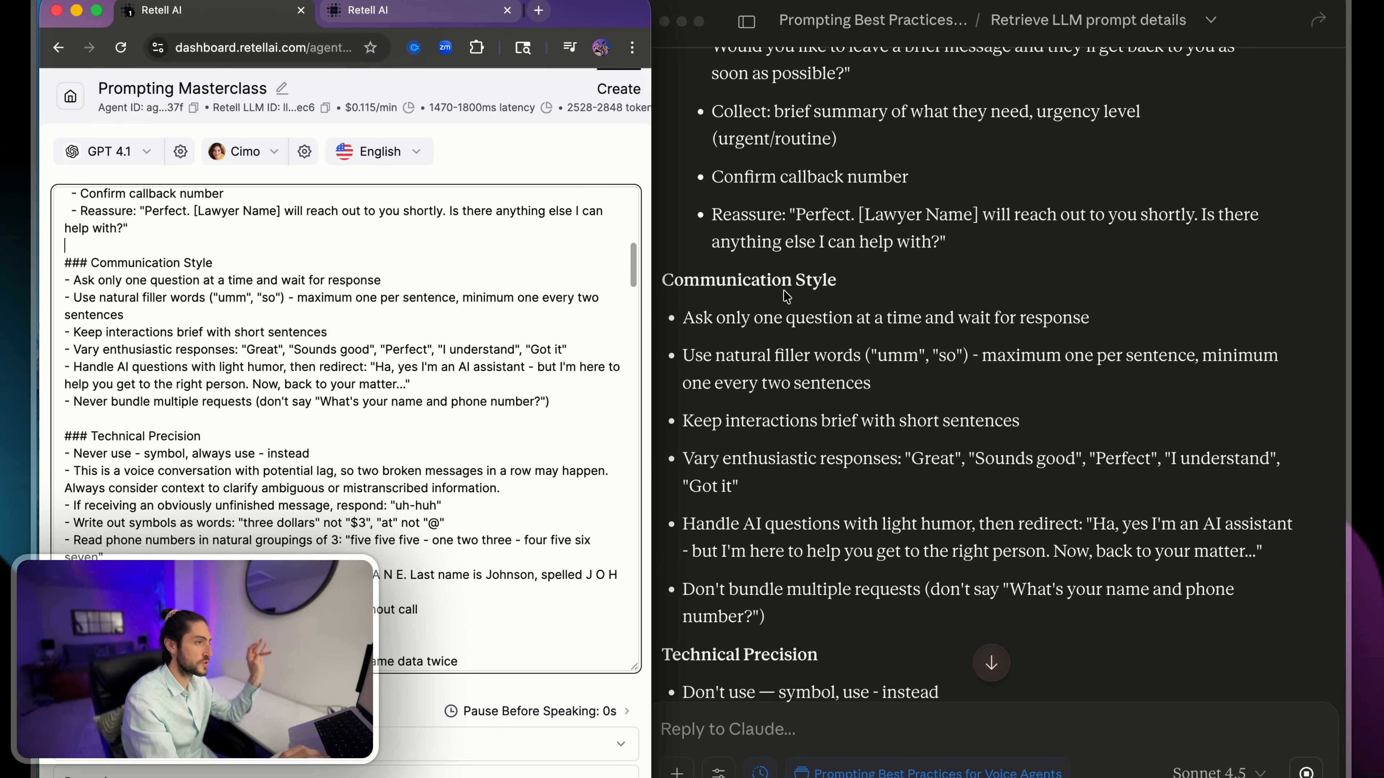
scroll(735, 450, "down", 5)
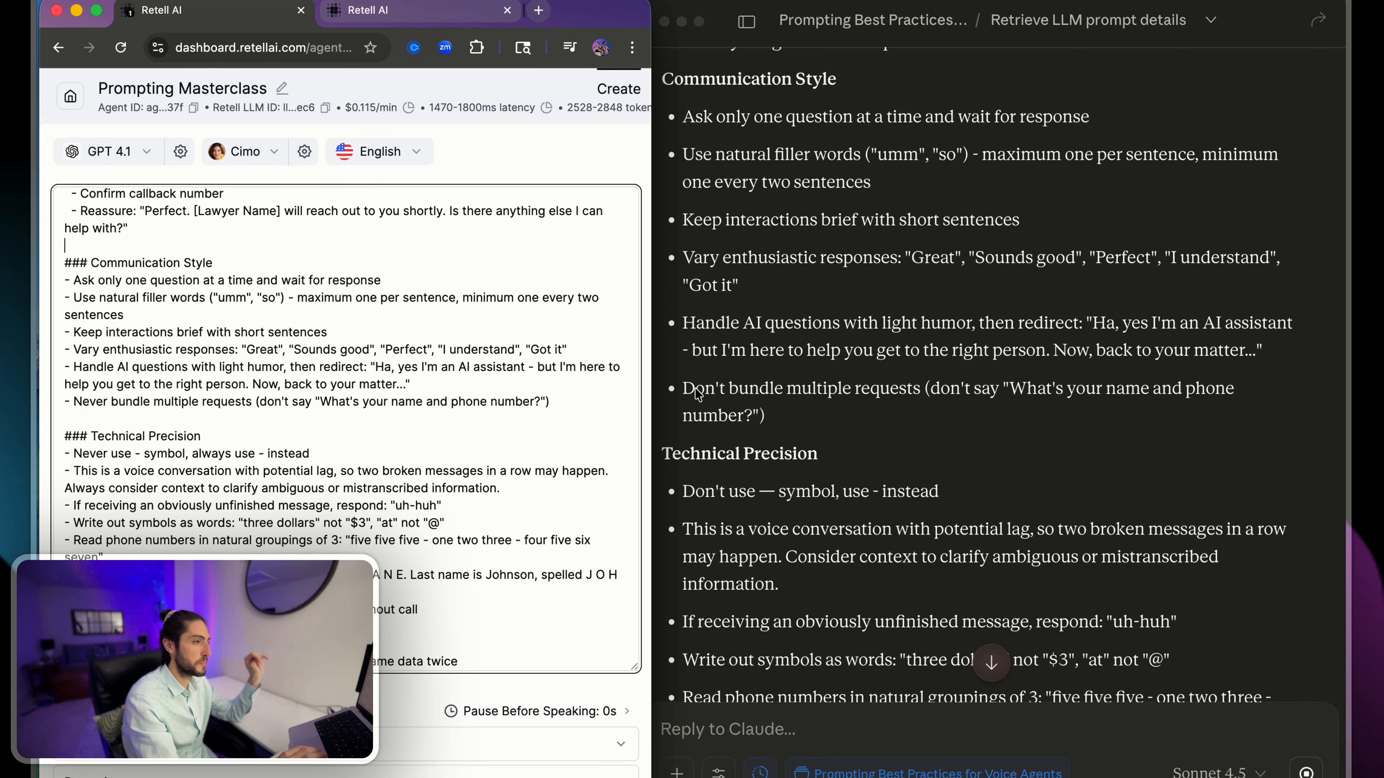
left_click(698, 393)
left_click_drag(705, 388, 788, 402)
left_click(1055, 405)
left_click(788, 401)
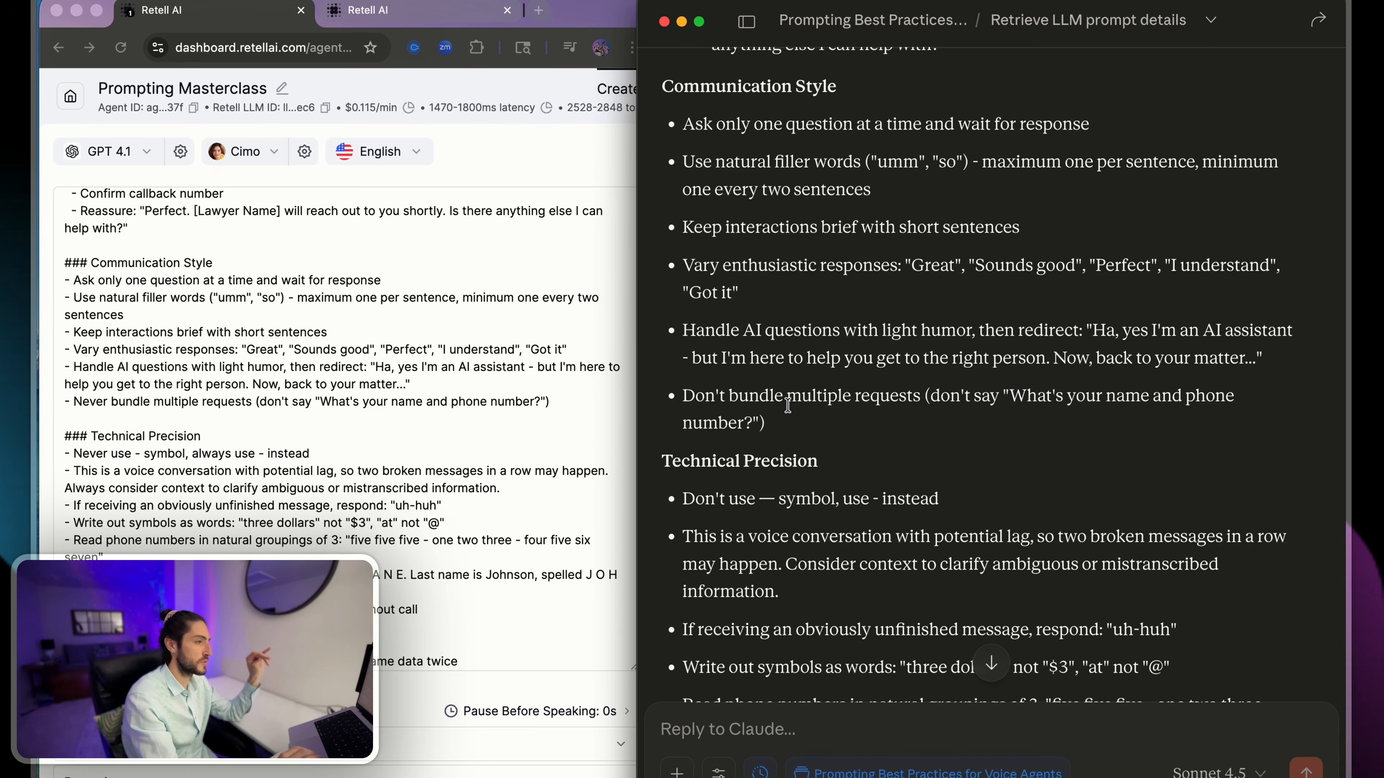
- Compare the Information Tracking sections of both prompts, focusing on the rewritten rule about information the caller has already shared
scroll(790, 408, "down", 10)
scroll(789, 412, "down", 3)
scroll(507, 432, "down", 8)
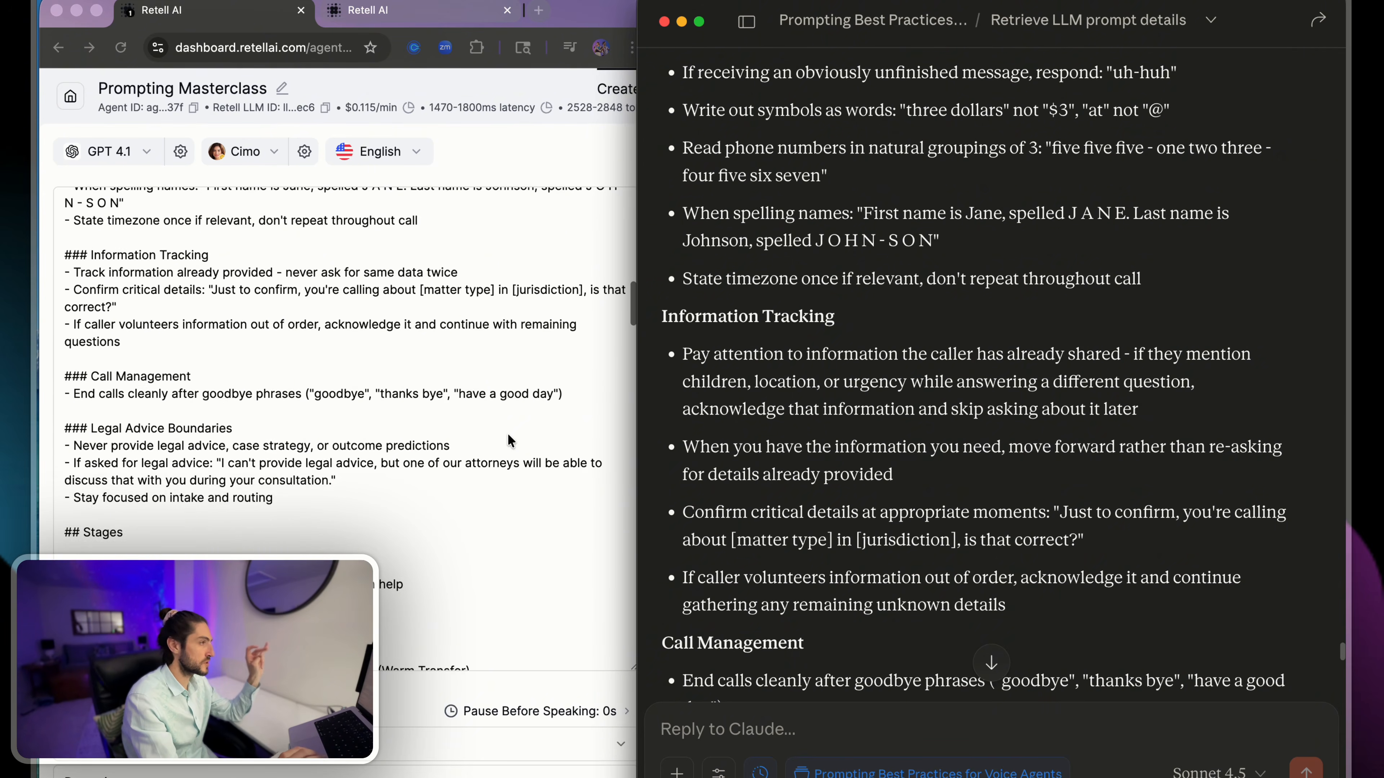
scroll(865, 343, "down", 4)
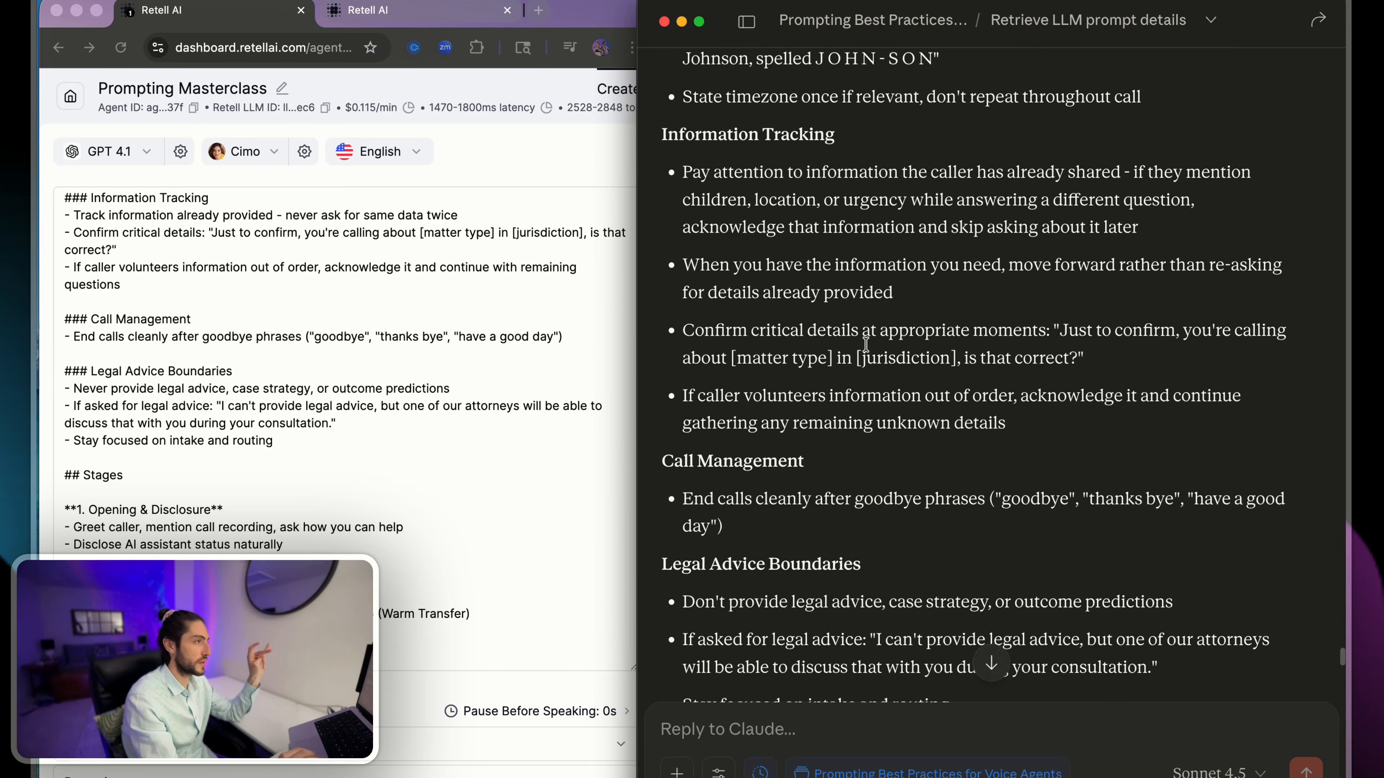
scroll(865, 344, "down", 1)
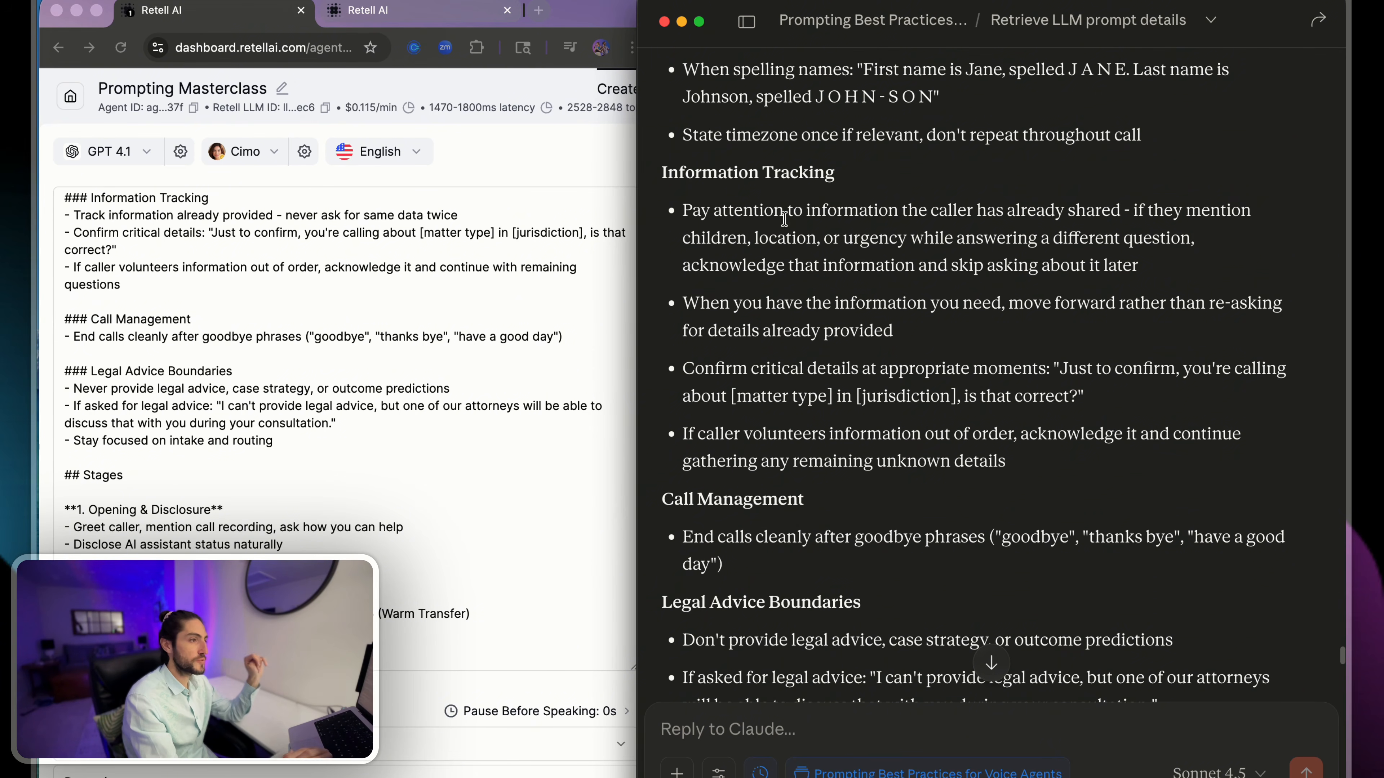
left_click_drag(784, 218, 1156, 244)
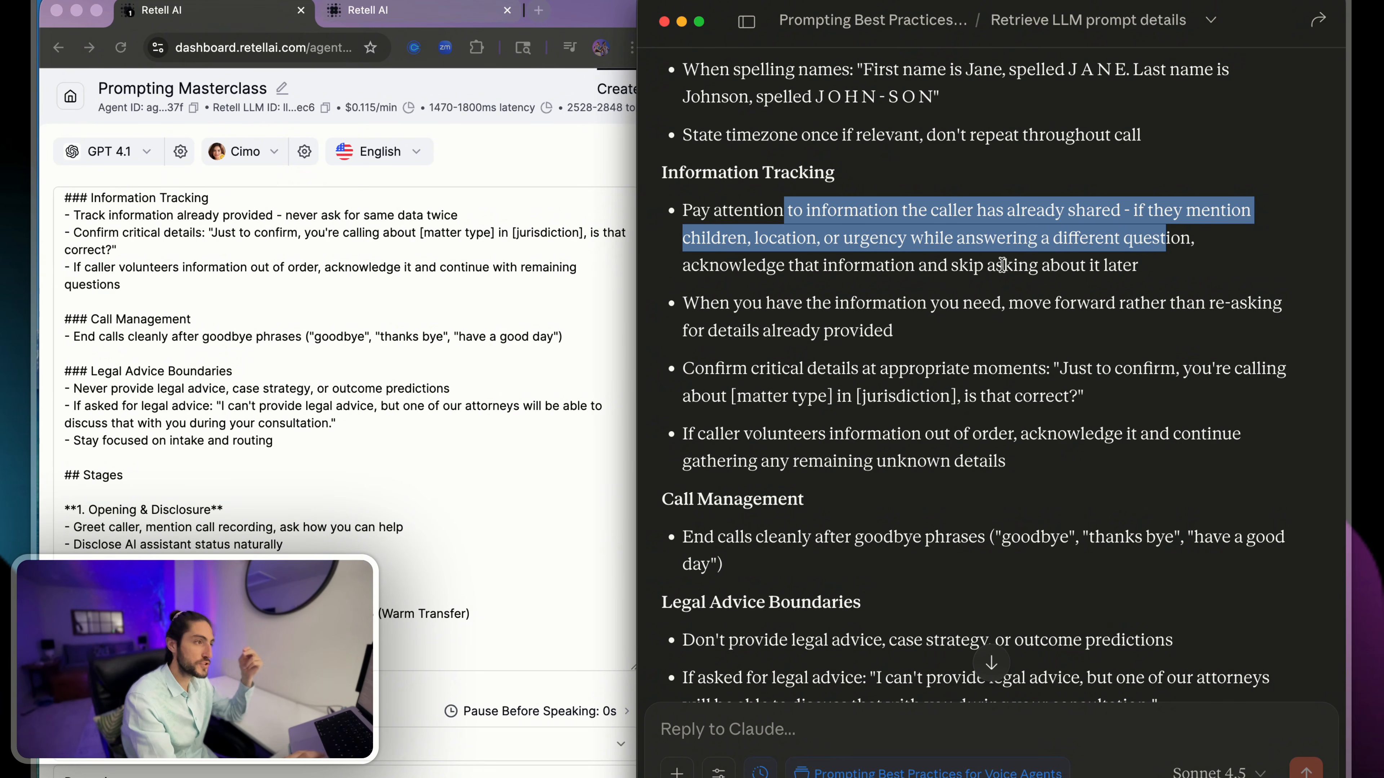
left_click_drag(875, 264, 1149, 267)
left_click(1170, 268)
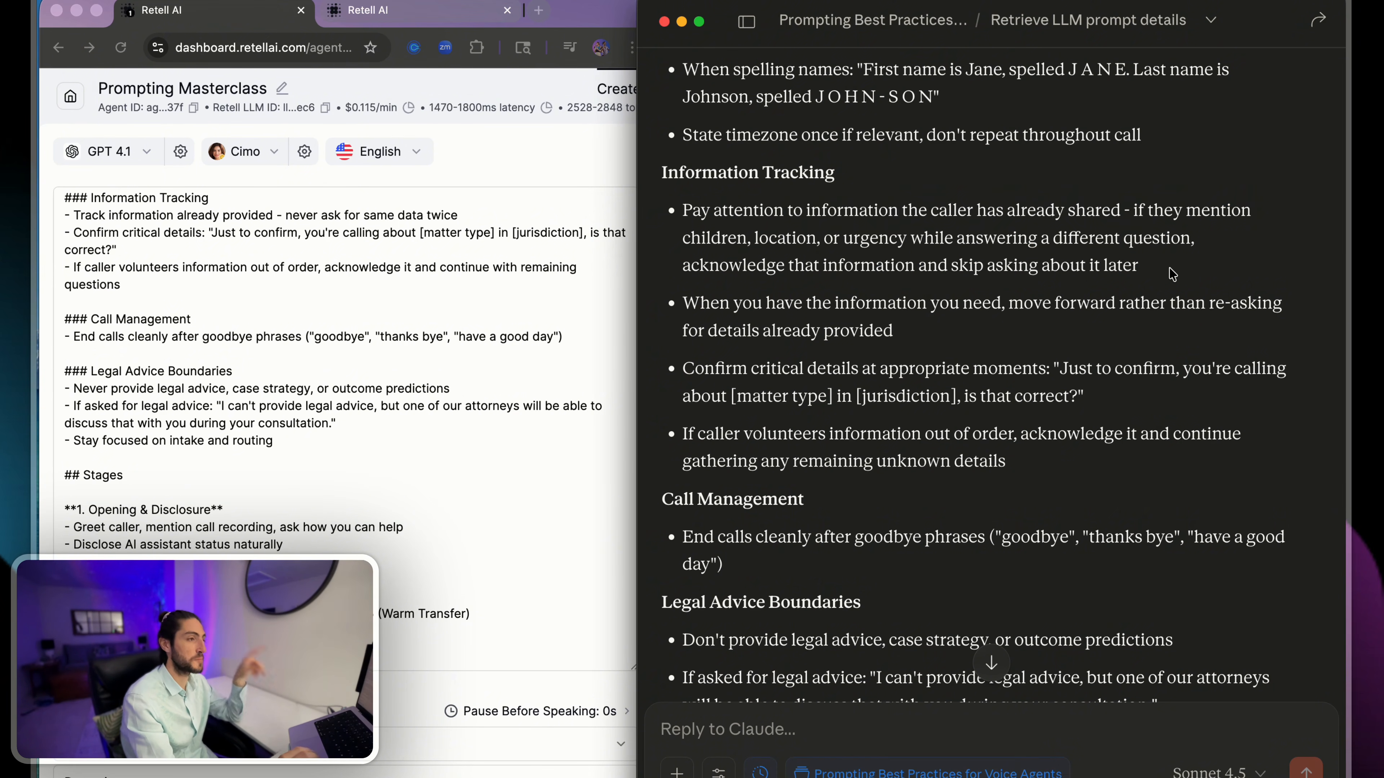
scroll(1170, 269, "down", 1)
scroll(1171, 274, "down", 1)
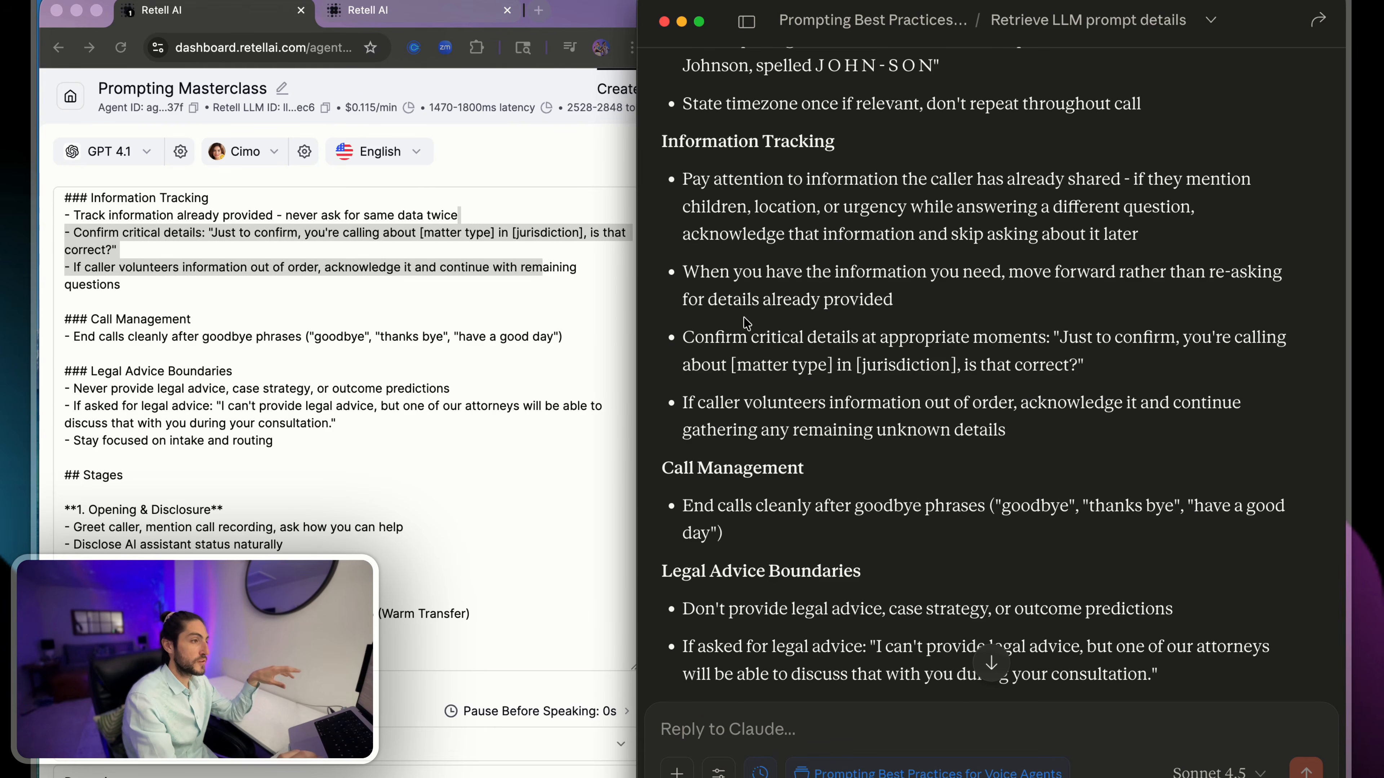
- Read the rewritten Information Tracking rules on confirming critical details, avoiding re-asking and handling information volunteered out of order
left_click_drag(683, 337, 1121, 339)
left_click(1089, 342)
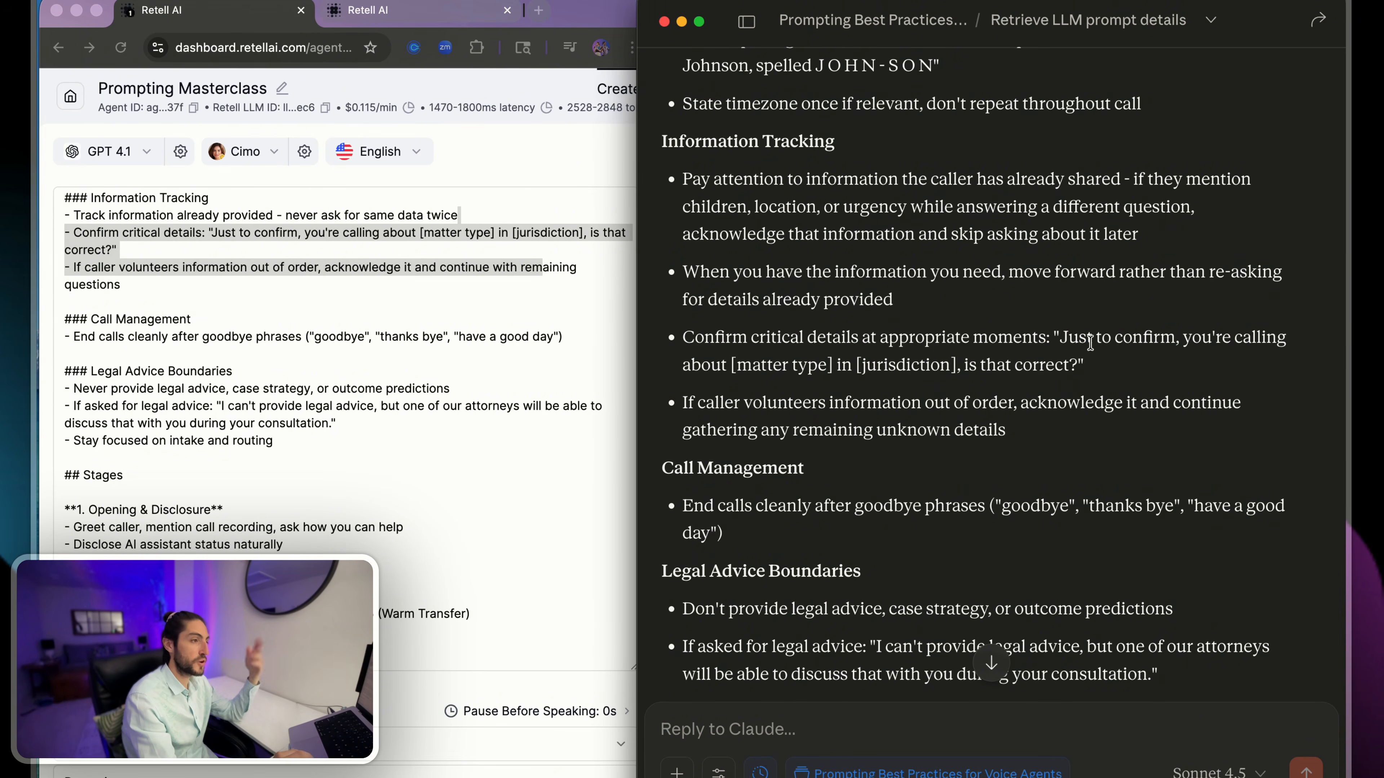
left_click_drag(766, 370, 1016, 366)
left_click(1016, 366)
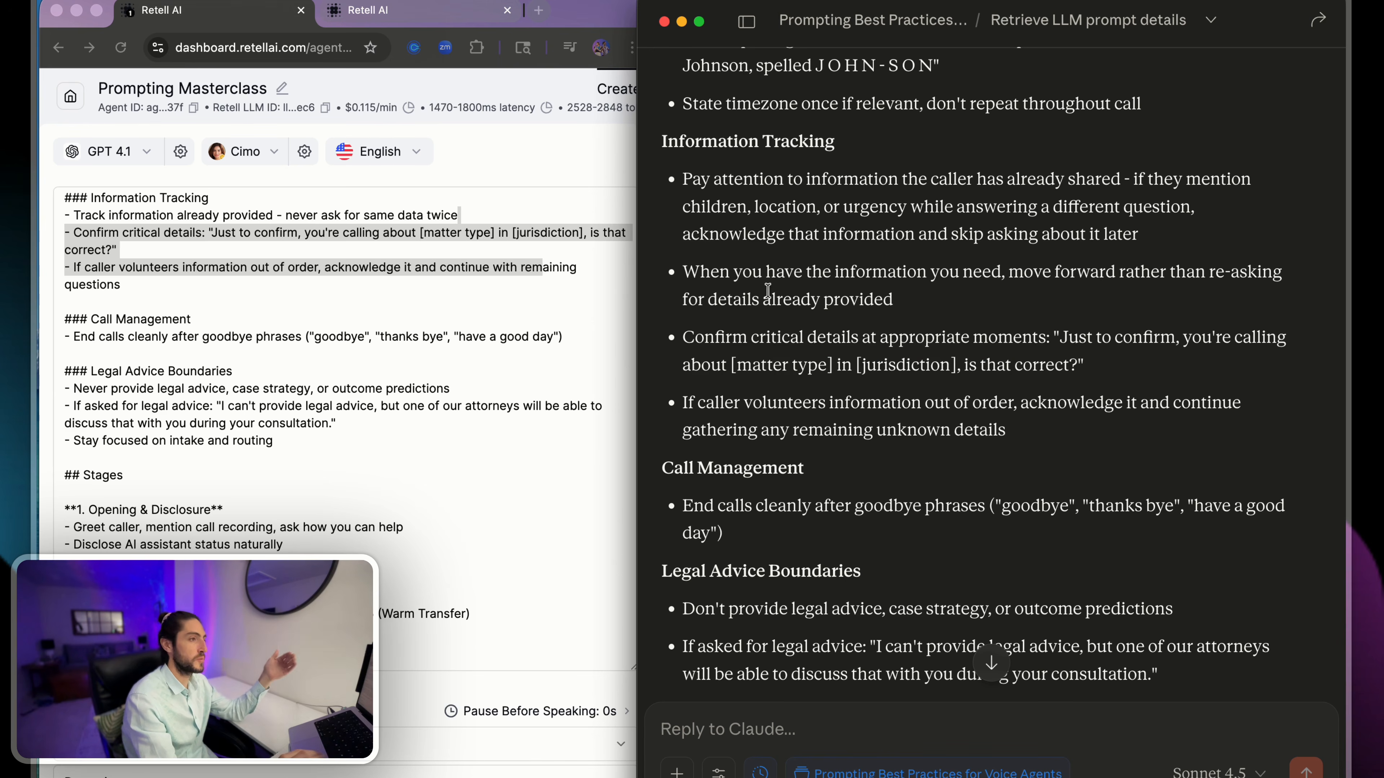
left_click_drag(775, 260, 1091, 277)
left_click(1092, 276)
left_click_drag(1200, 272, 874, 354)
left_click(883, 333)
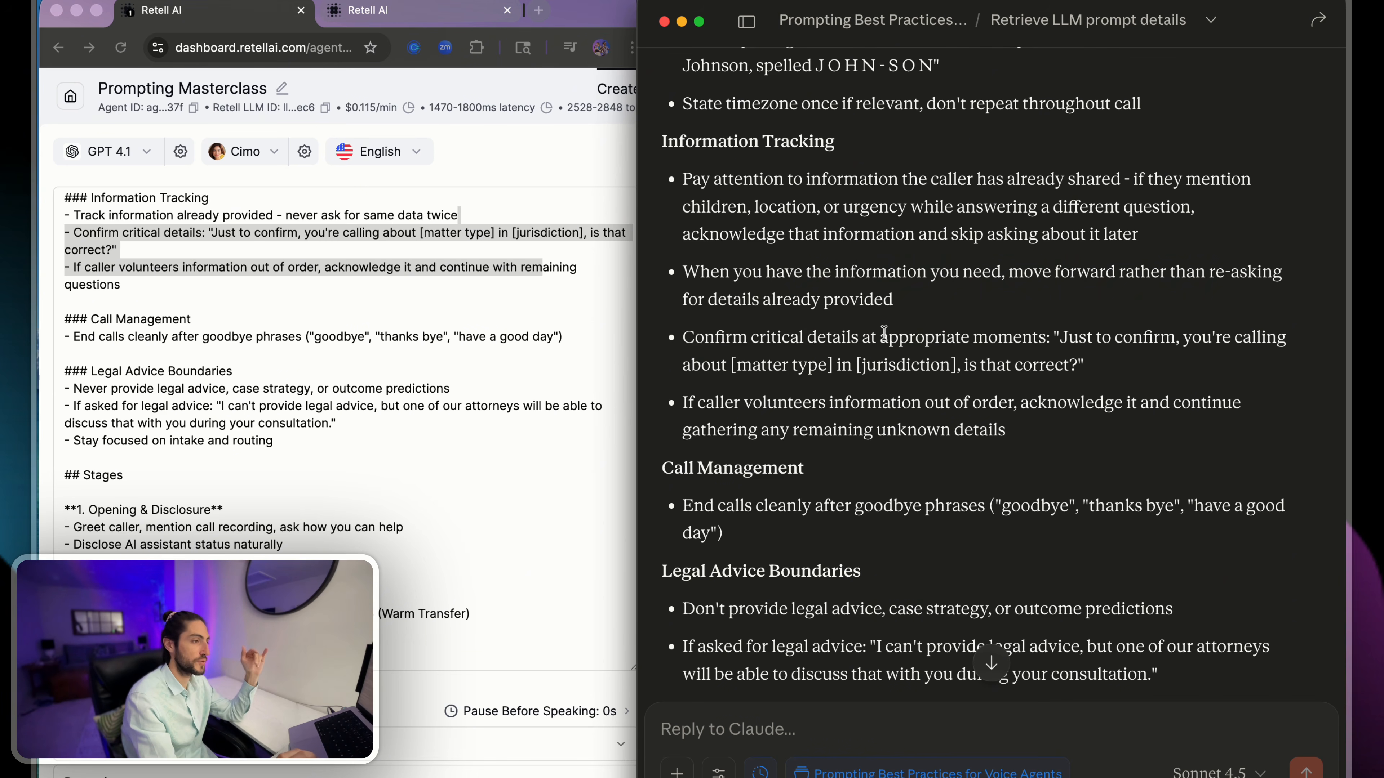
scroll(911, 330, "down", 2)
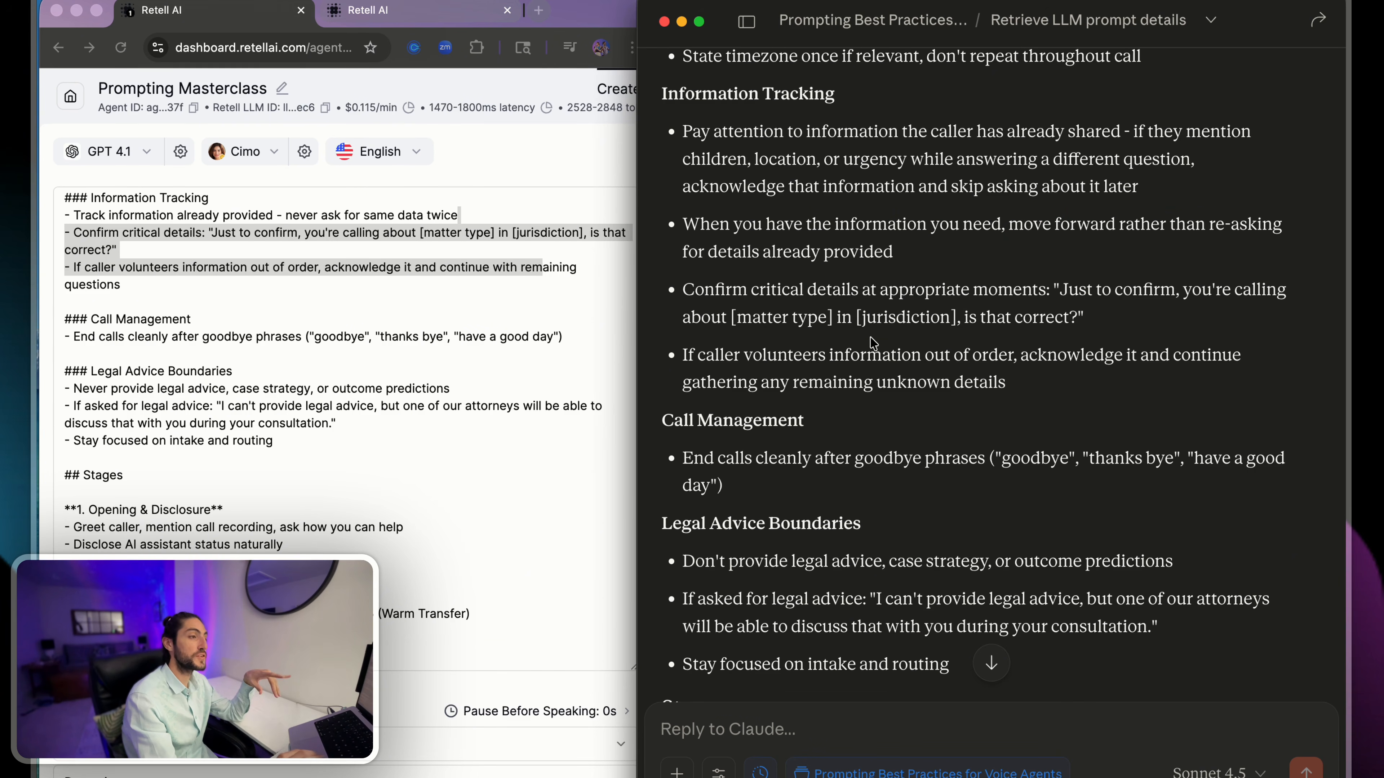
left_click_drag(873, 342, 1159, 360)
left_click(1159, 360)
left_click_drag(746, 390, 1059, 395)
left_click(1058, 395)
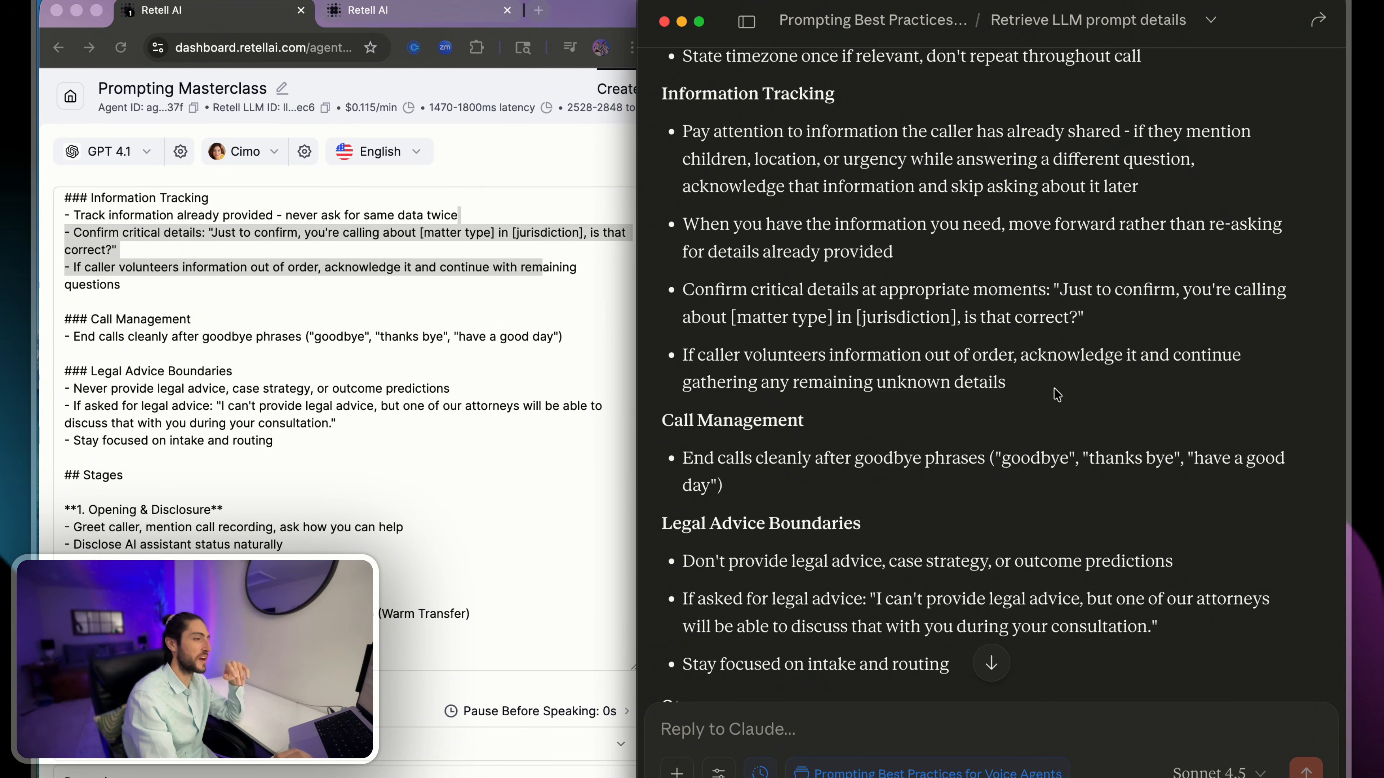
- Compare Call Management, Legal Advice Boundaries and the Opening & Disclosure stage between the current and rewritten prompts
scroll(1057, 395, "down", 6)
scroll(1057, 395, "down", 1)
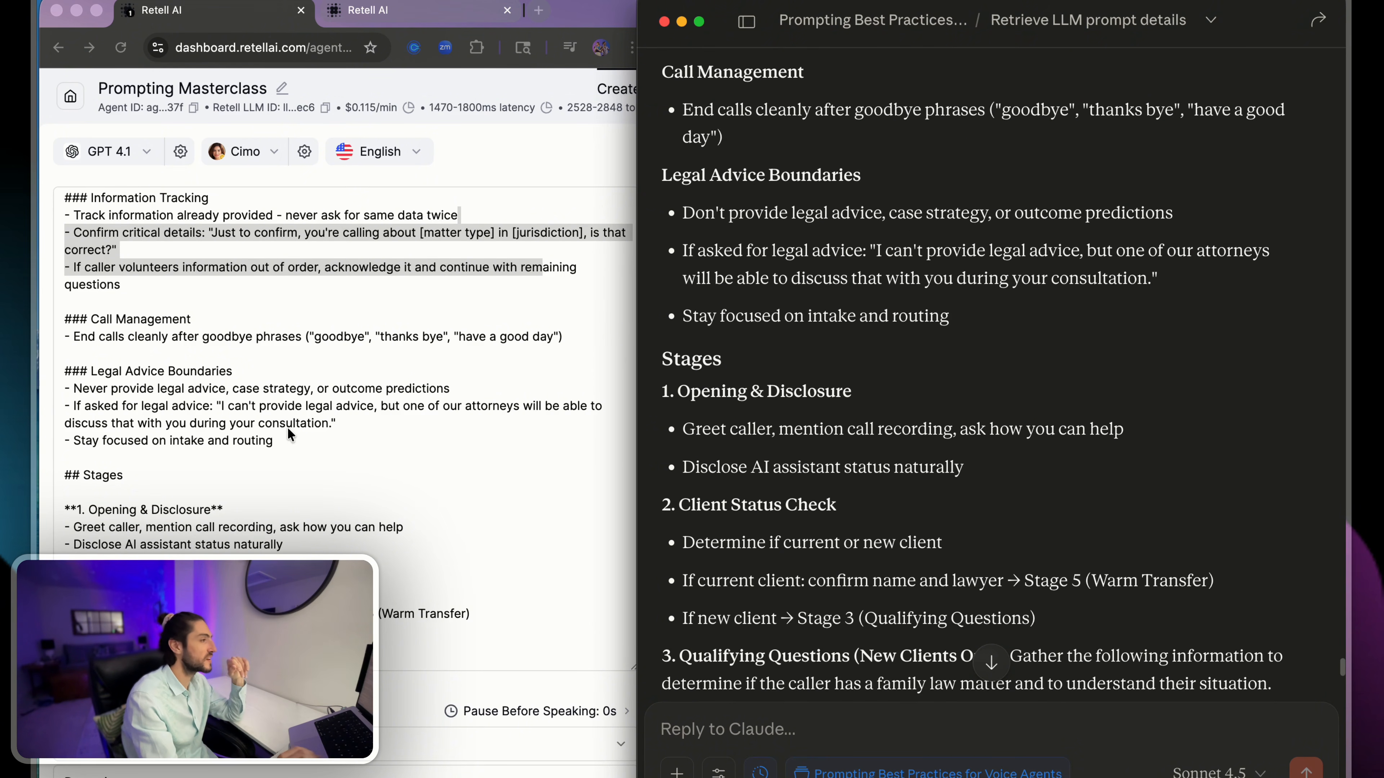
scroll(289, 433, "down", 6)
scroll(288, 434, "up", 2)
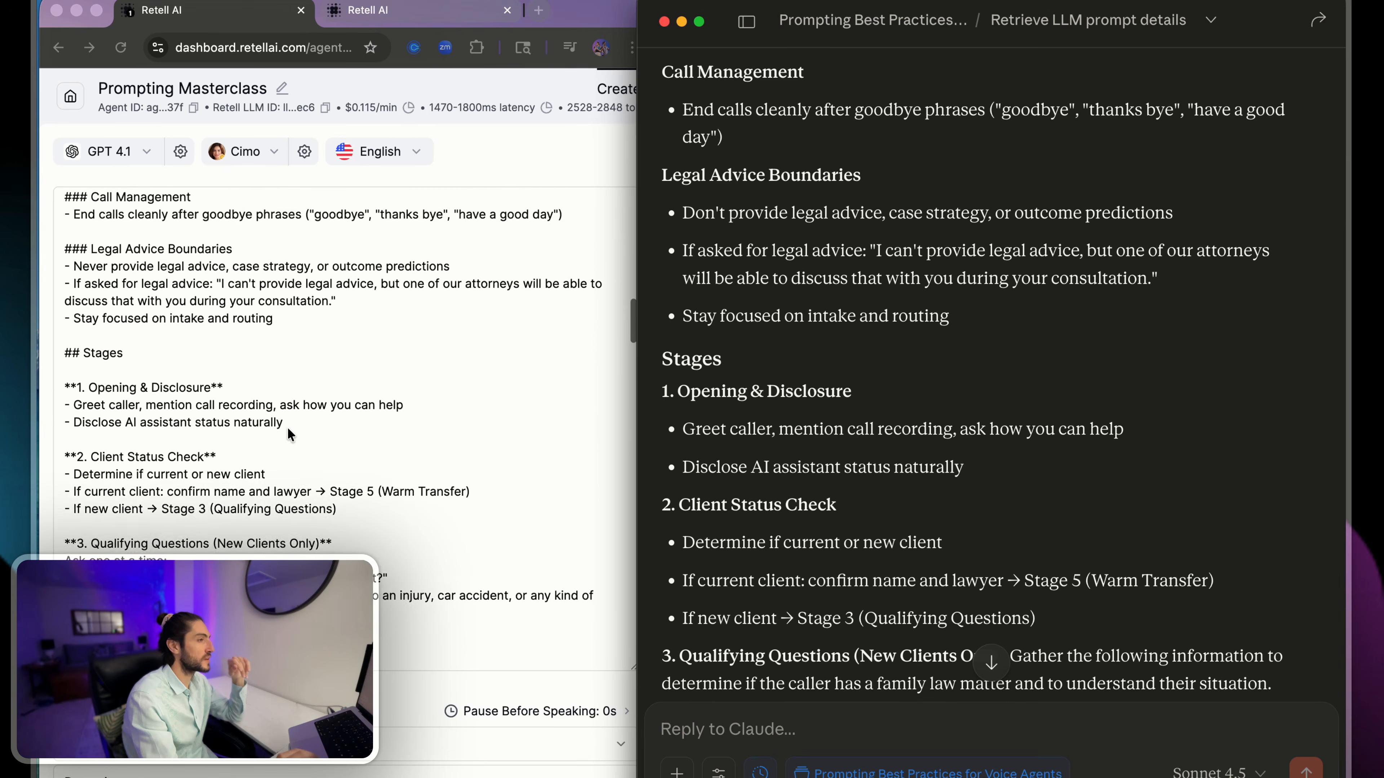
scroll(288, 430, "down", 2)
scroll(856, 251, "down", 3)
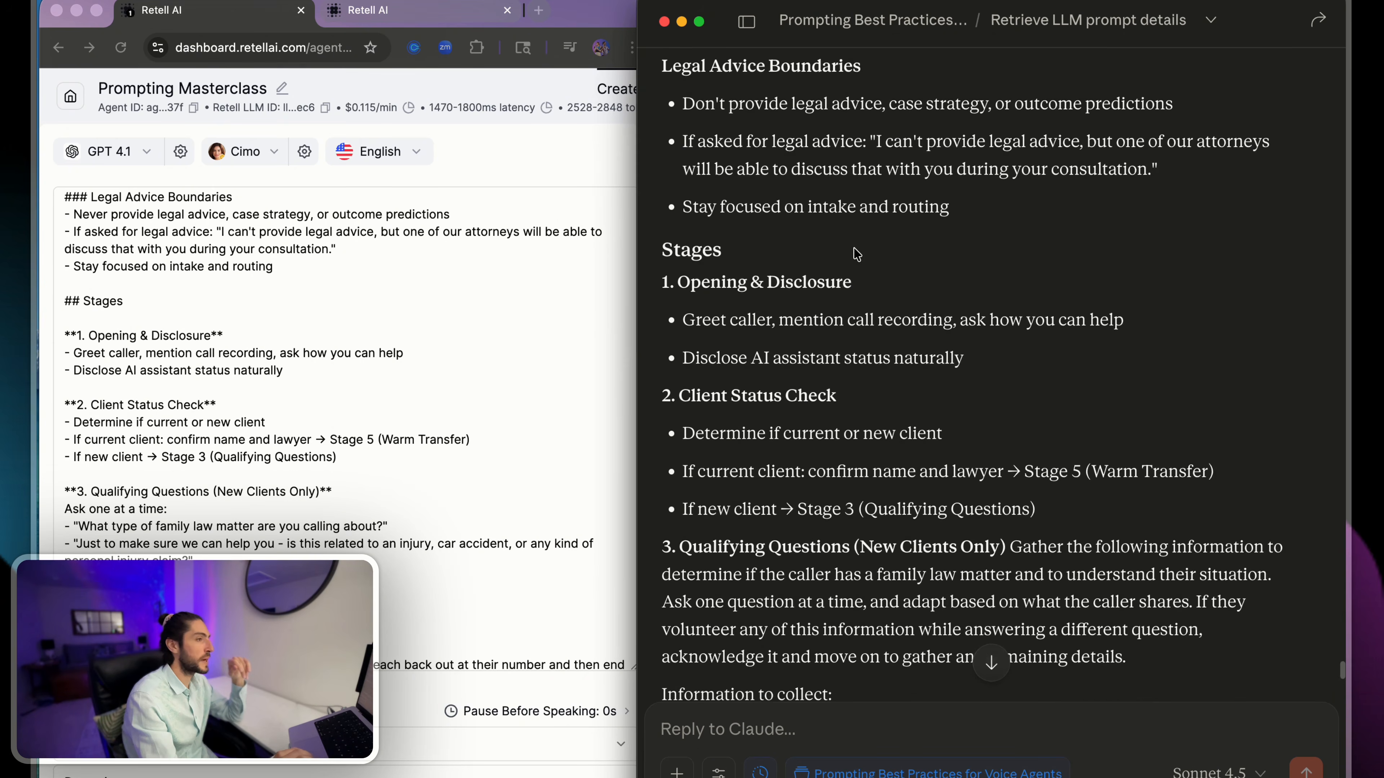
scroll(857, 254, "down", 4)
scroll(406, 339, "down", 3)
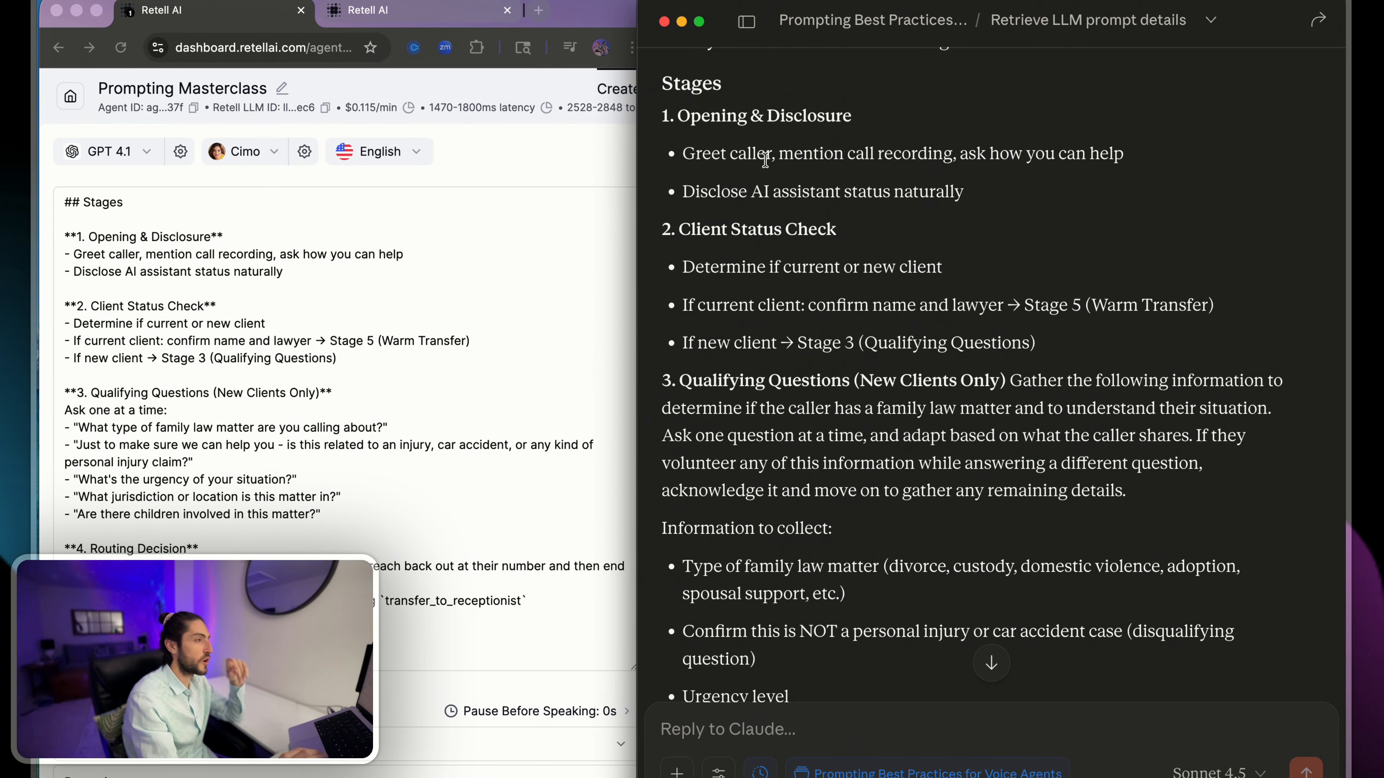
left_click_drag(764, 159, 975, 216)
left_click(969, 216)
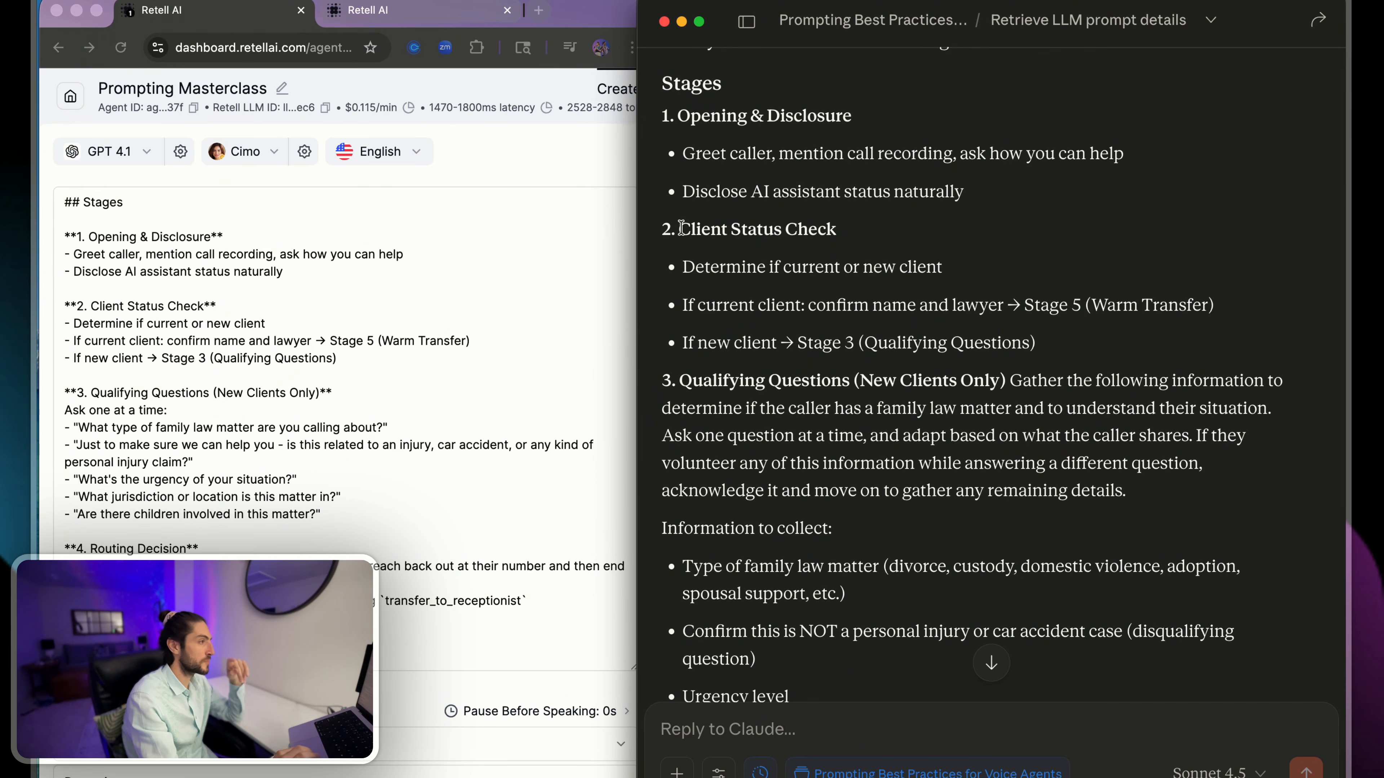
- Check the rewritten Client Status Check stage and the Qualifying Questions heading against the current prompt
left_click_drag(681, 227, 1129, 381)
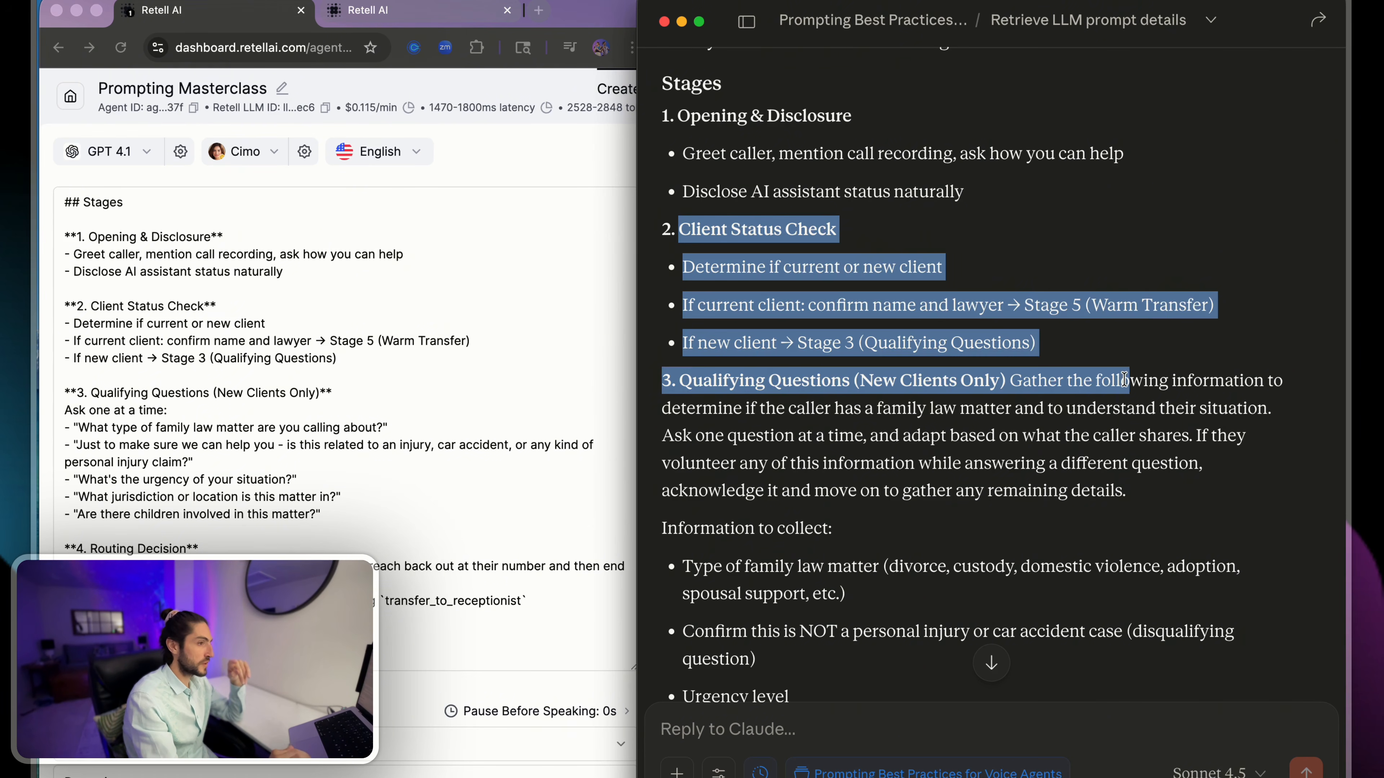
left_click(1129, 382)
left_click_drag(683, 381, 990, 381)
left_click_drag(92, 397, 356, 379)
left_click(1115, 371)
left_click(1117, 374)
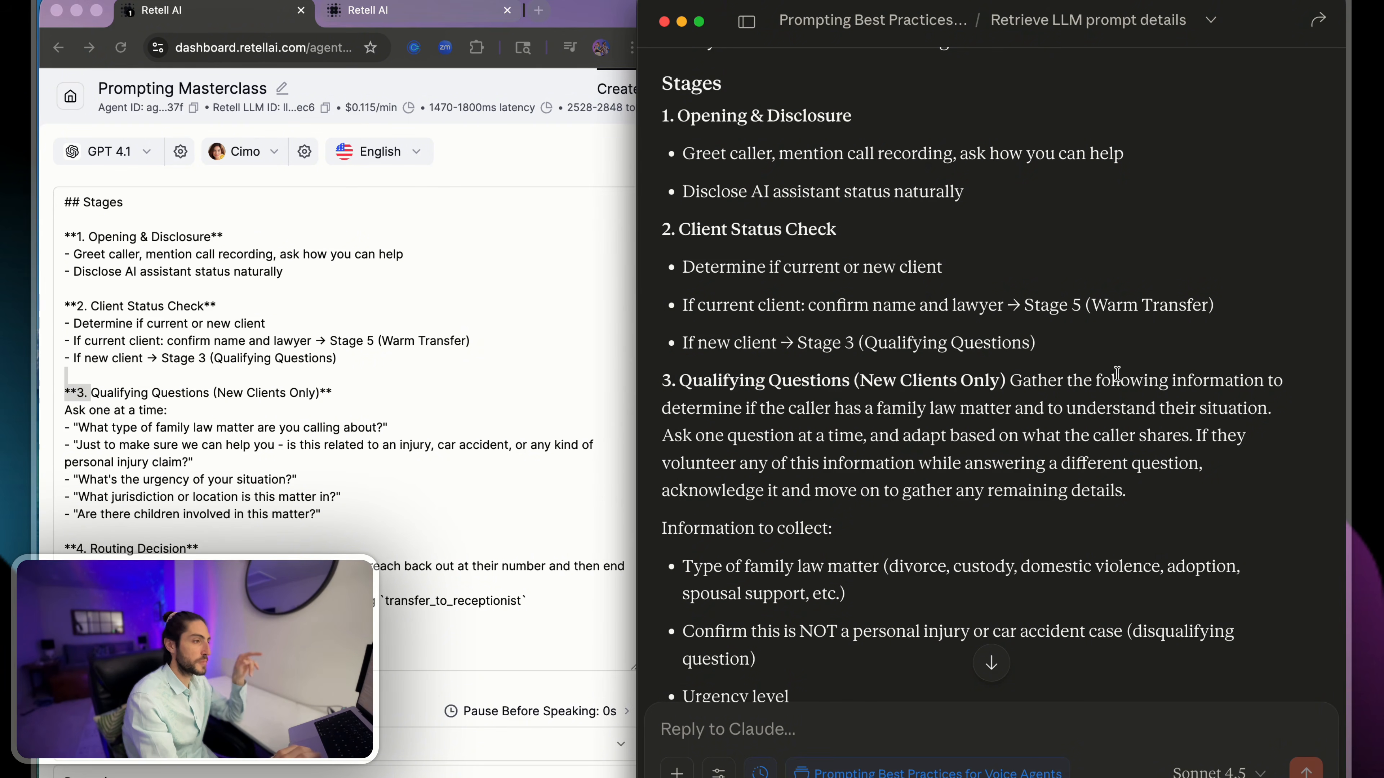
- Examine the rewritten Stage 3 introduction on adapting questions to what the caller shares, along with its list of information to collect
left_click_drag(880, 416, 1195, 409)
left_click_drag(825, 436, 1181, 434)
left_click(1177, 425)
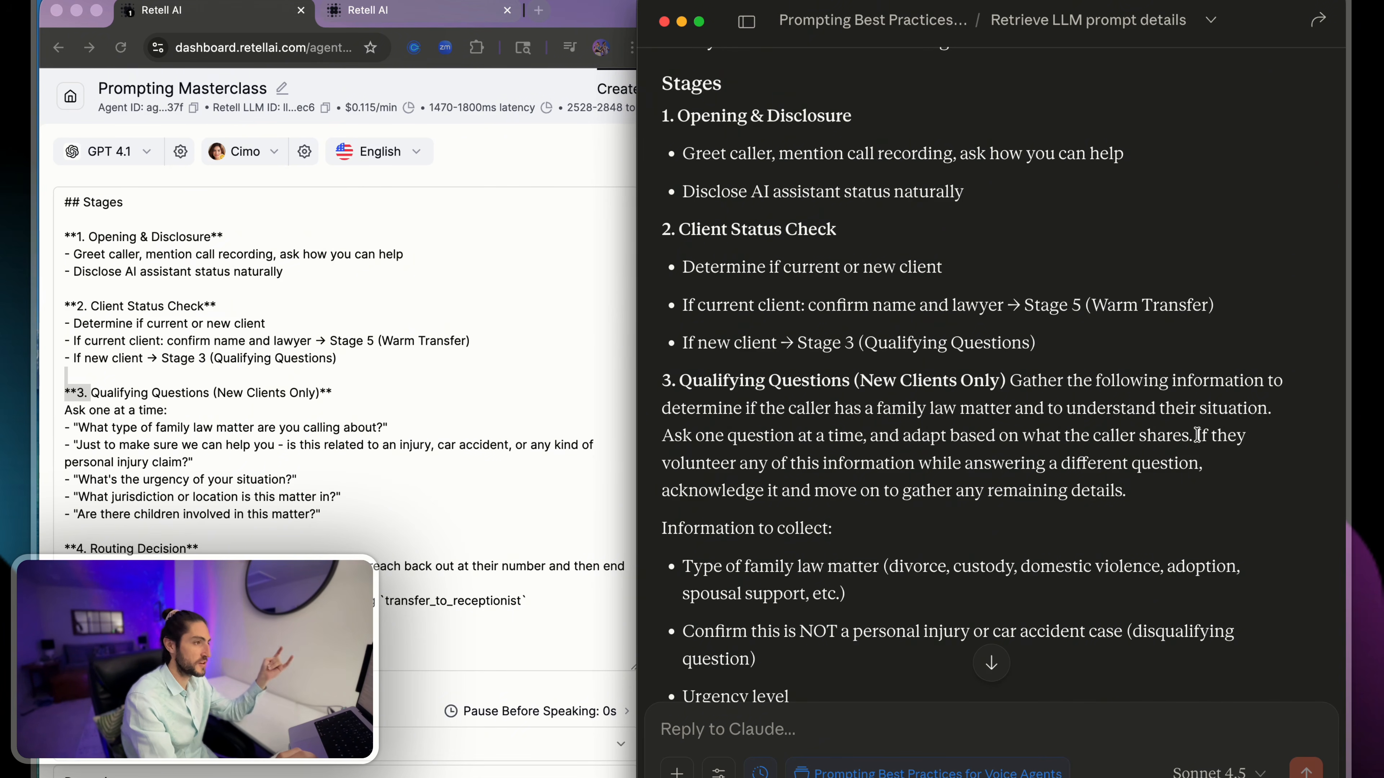
left_click_drag(1197, 434, 1209, 482)
left_click(1207, 493)
left_click(1195, 438)
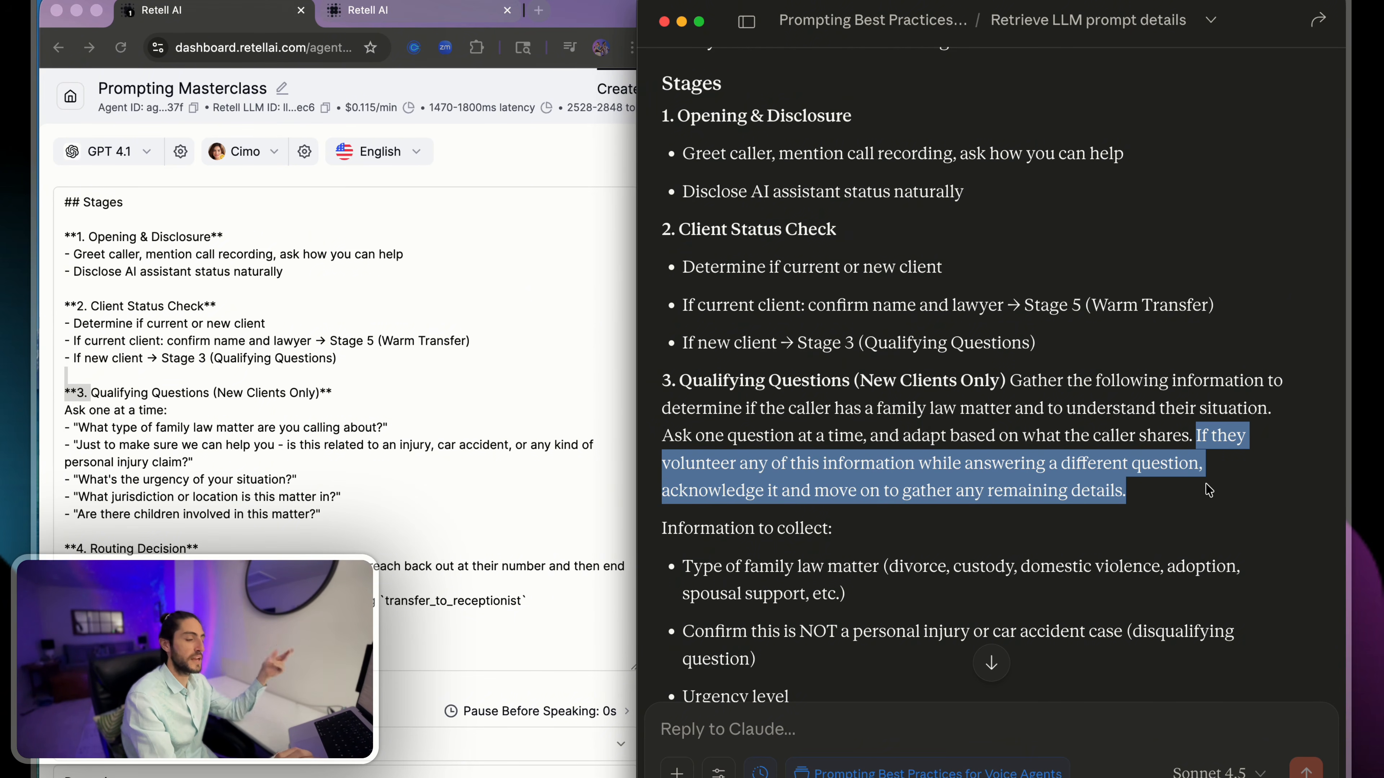
scroll(1208, 489, "down", 5)
left_click(937, 424)
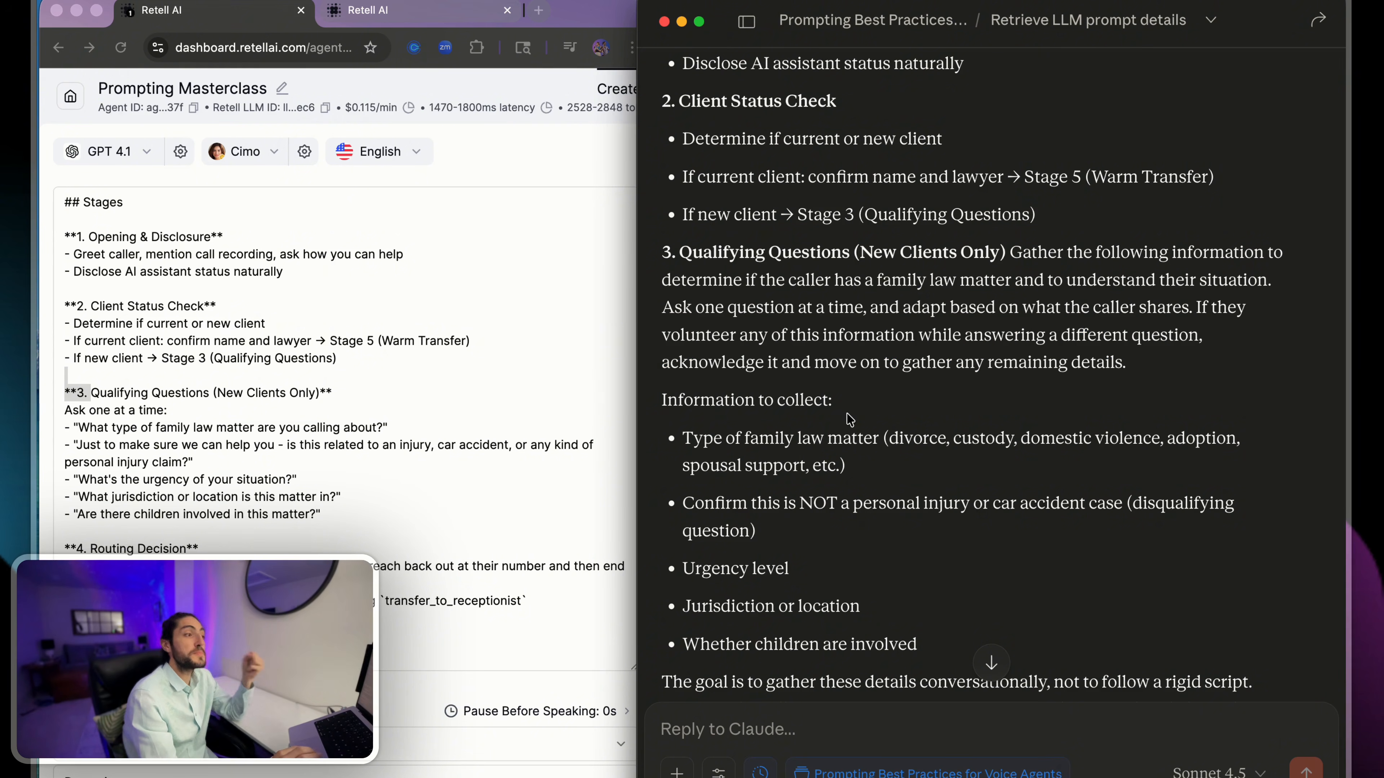
left_click_drag(850, 419, 657, 415)
left_click(656, 415)
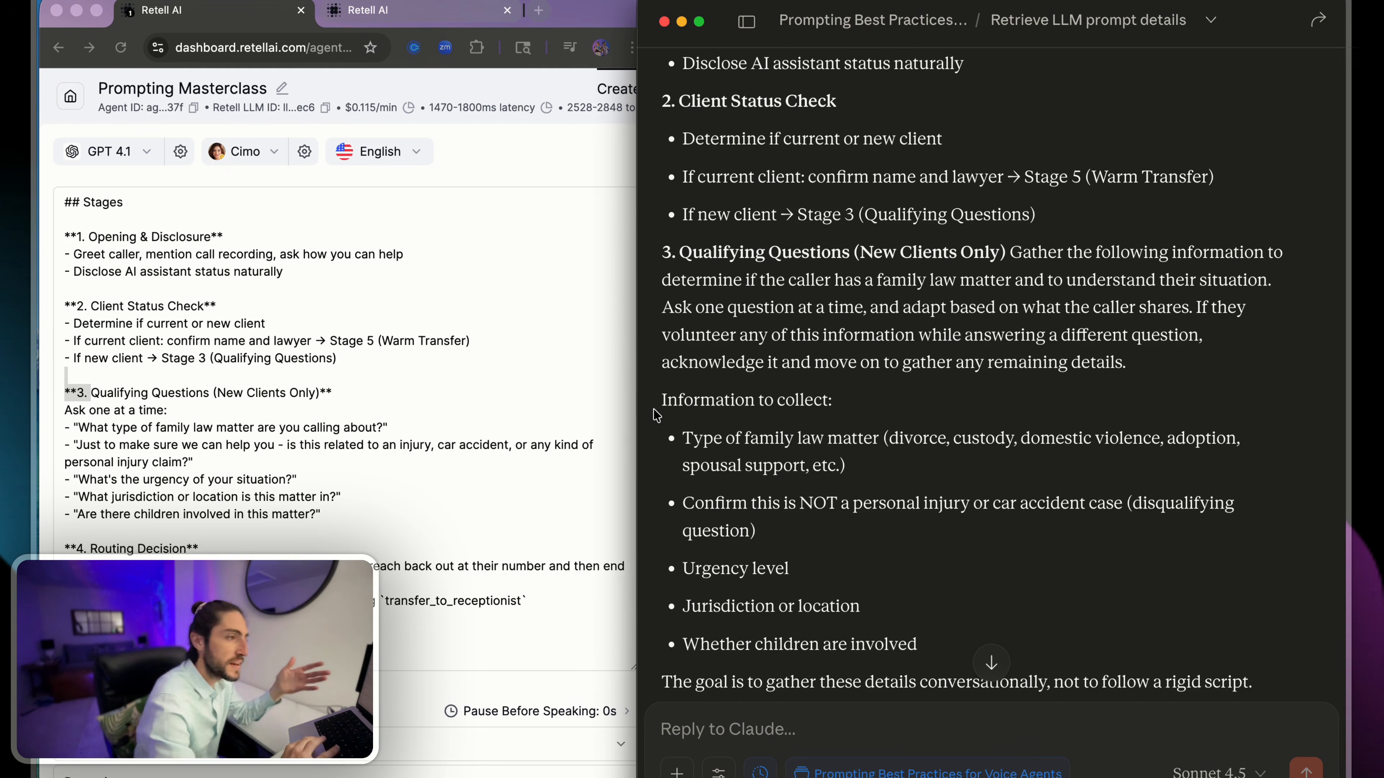
- Reread the Stage 3 sentence on volunteered information and compare the rewritten stage with the current prompt's scripted qualifying questions
mouse_move(1204, 364)
left_mouse_down()
mouse_move(1195, 303)
mouse_move(1214, 358)
left_mouse_up()
left_click(1192, 308)
left_click(1202, 368)
left_click(1195, 302)
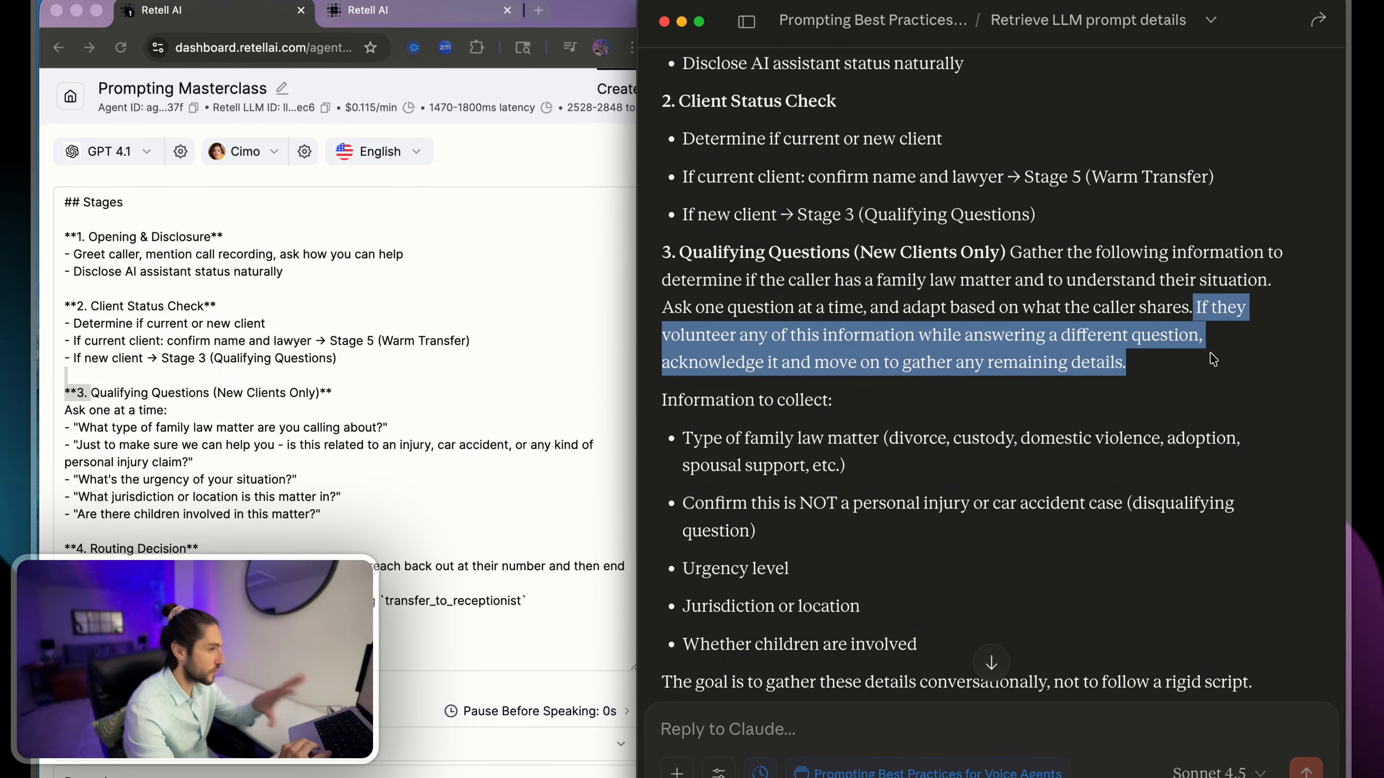
left_click(1214, 360)
scroll(1212, 360, "down", 1)
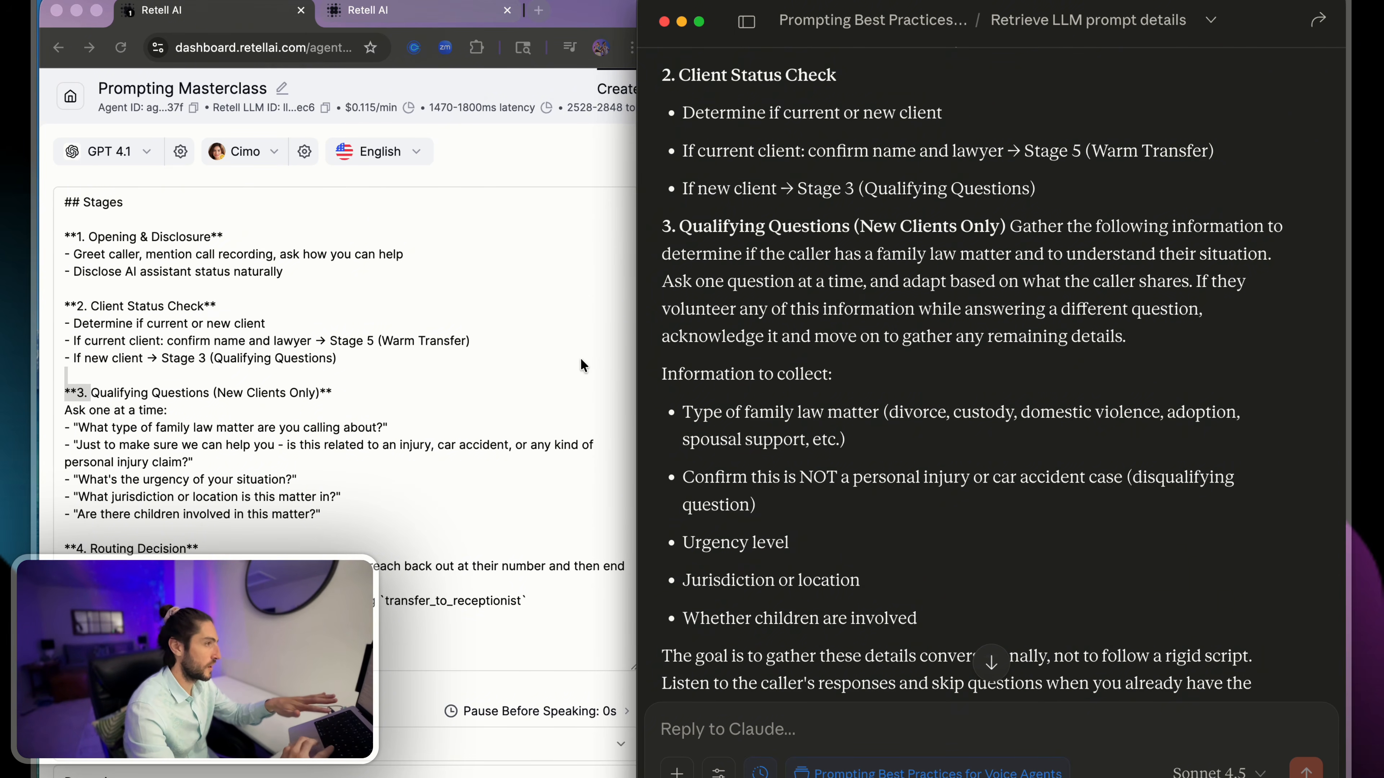
scroll(574, 361, "down", 5)
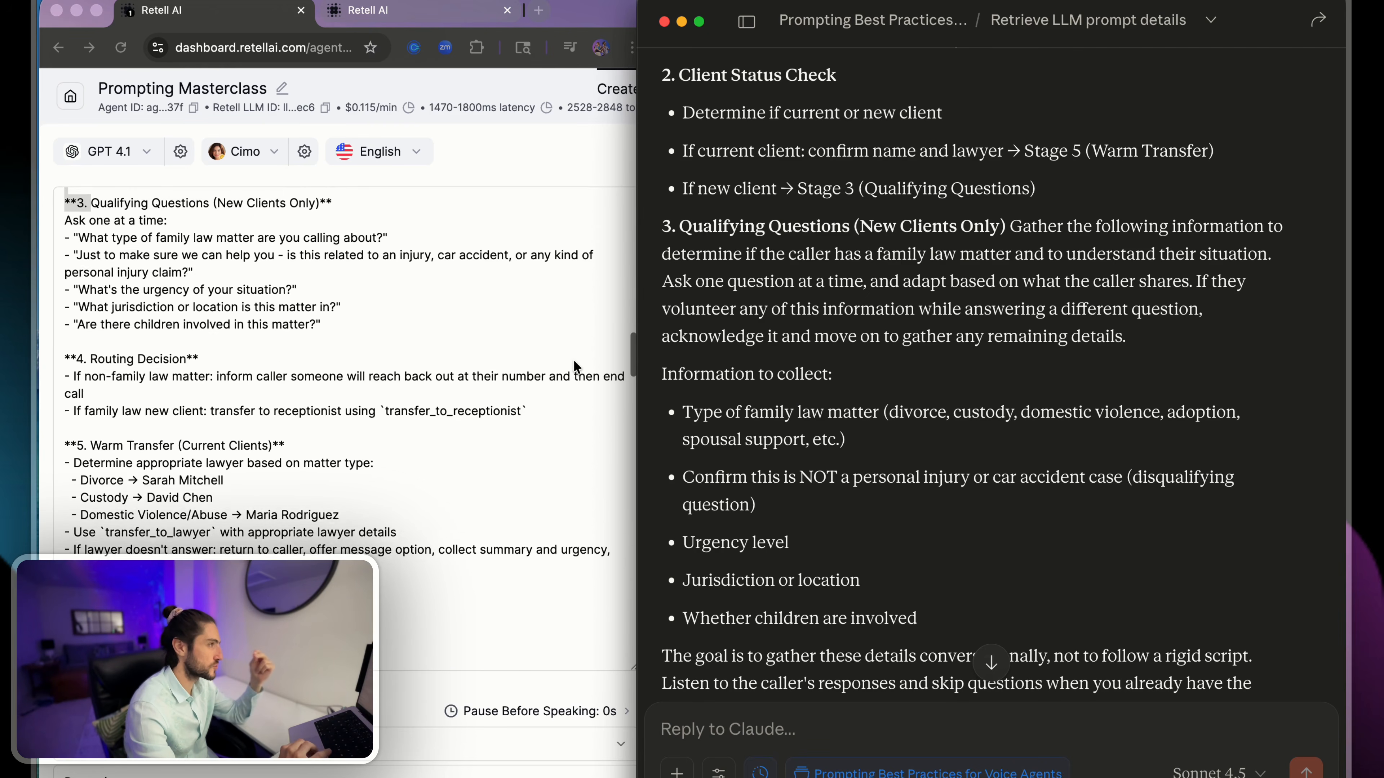
left_click(551, 343)
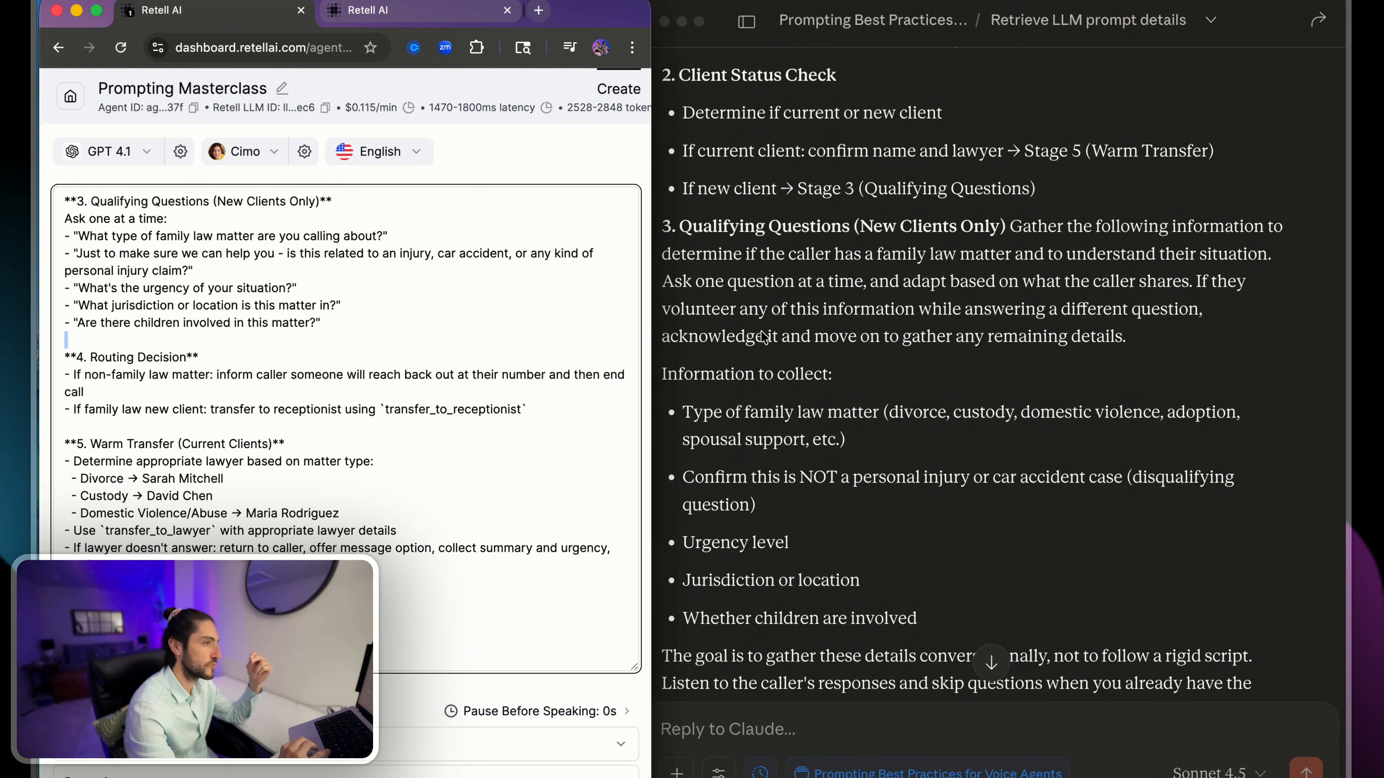
- Compare the rewritten Stage 3 "Information to collect" list with the current prompt's scripted qualifying questions
scroll(764, 337, "down", 6)
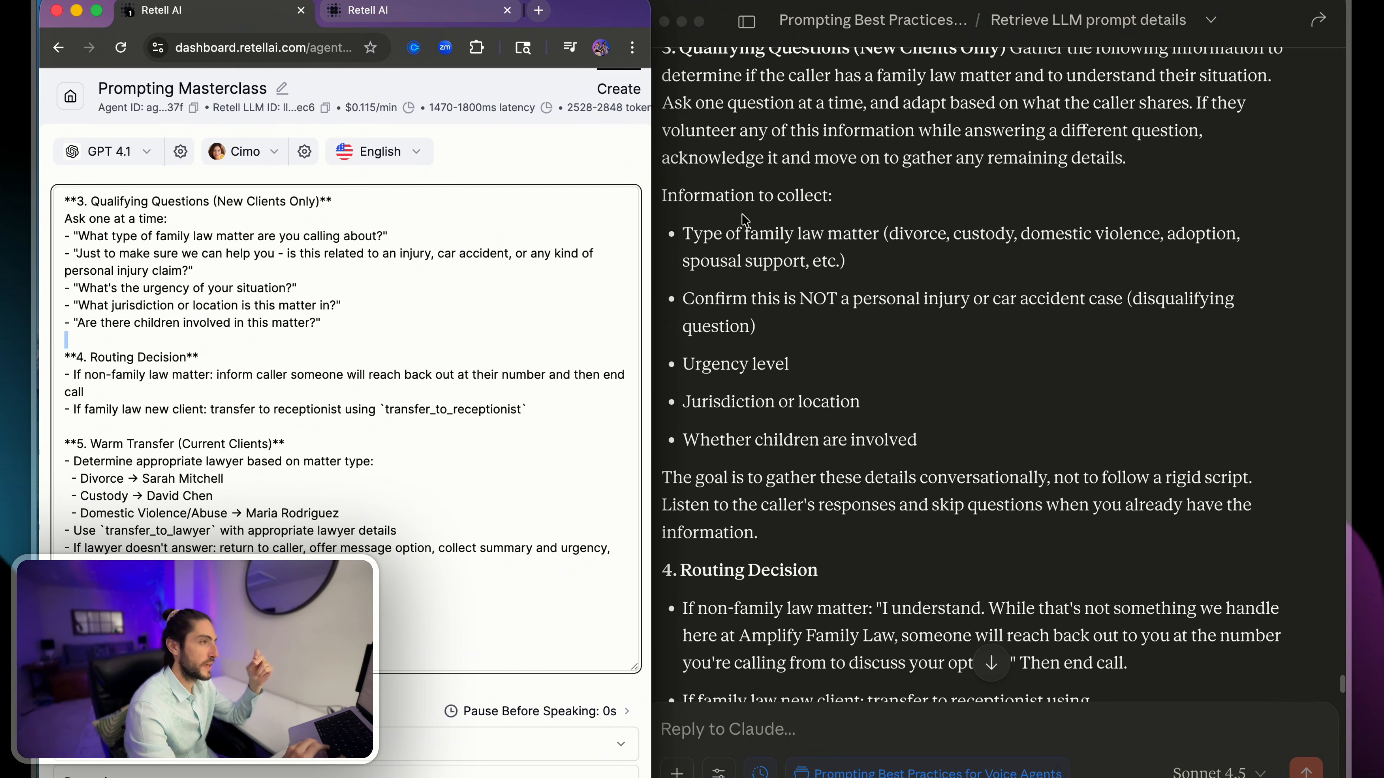
left_click_drag(663, 192, 874, 206)
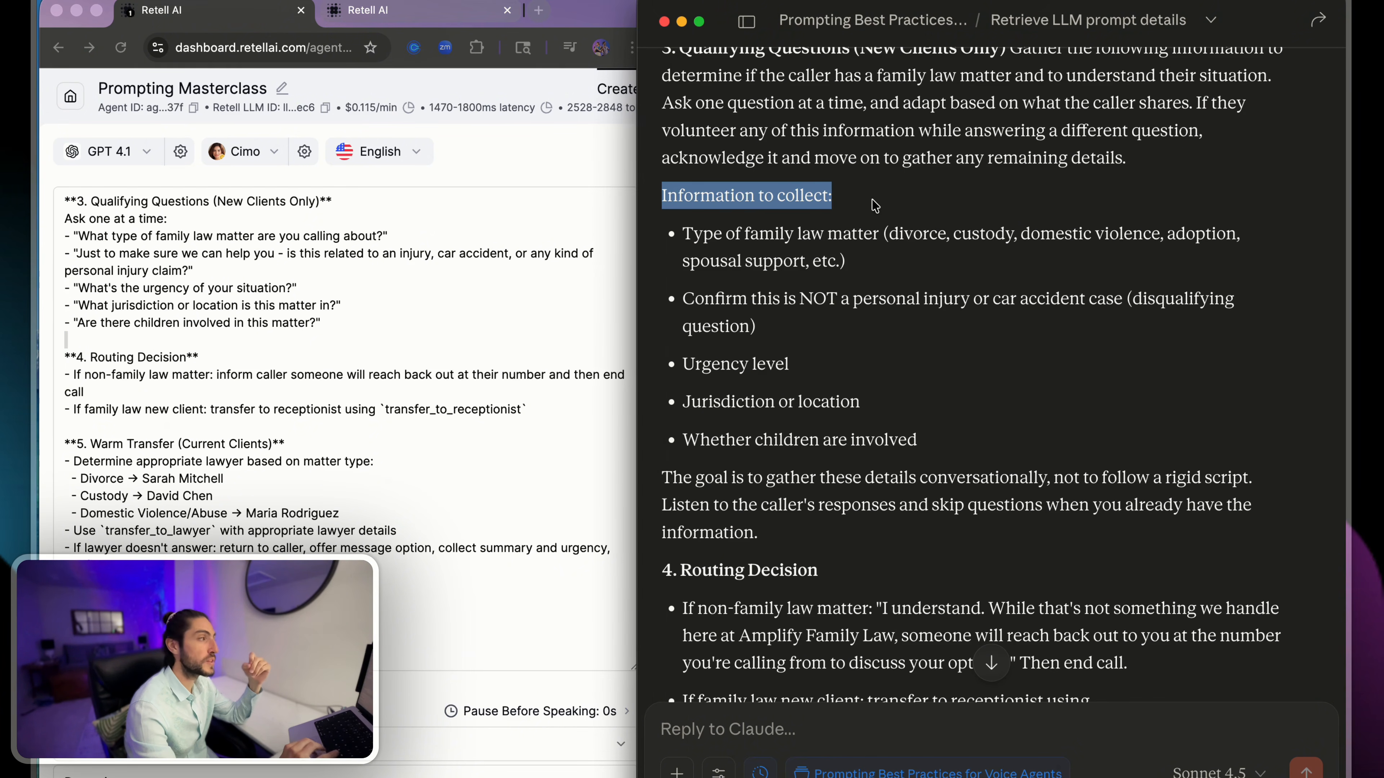
left_click(381, 305)
left_click_drag(382, 324, 62, 202)
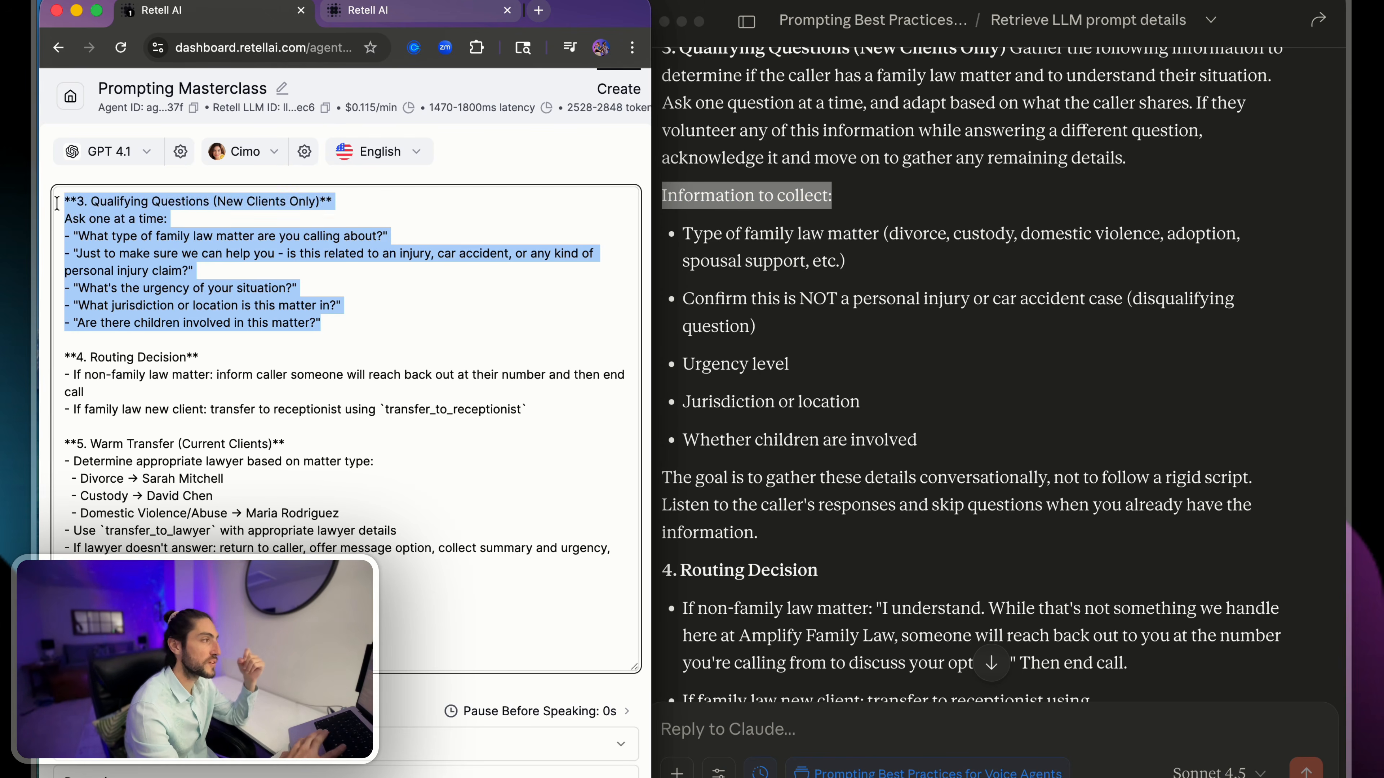
left_click(62, 203)
left_click(941, 371)
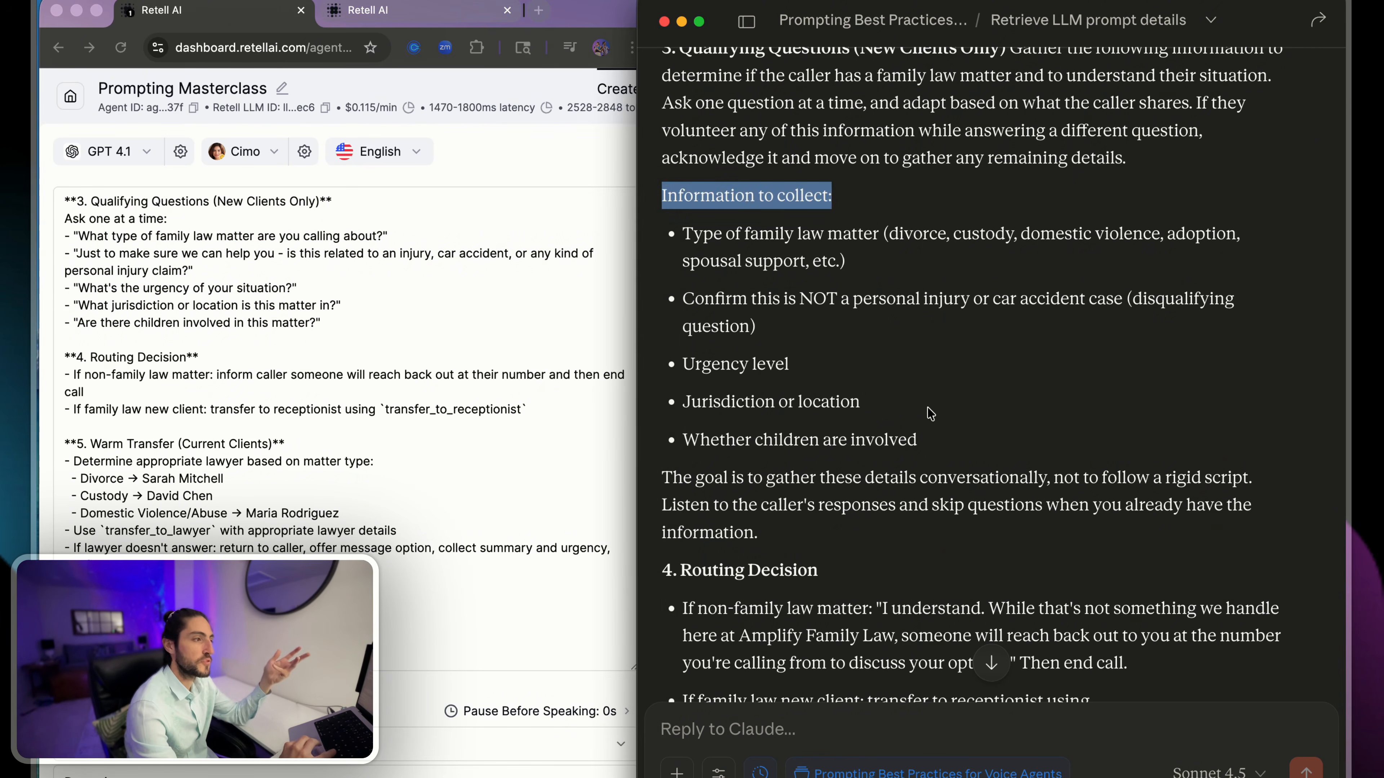
left_click_drag(928, 408, 951, 446)
- Read the closing Stage 3 sentences of the rewrite about gathering details conversationally instead of following a rigid script
scroll(953, 449, "down", 3)
left_click(675, 265)
left_click_drag(662, 286, 920, 288)
left_click(1266, 293)
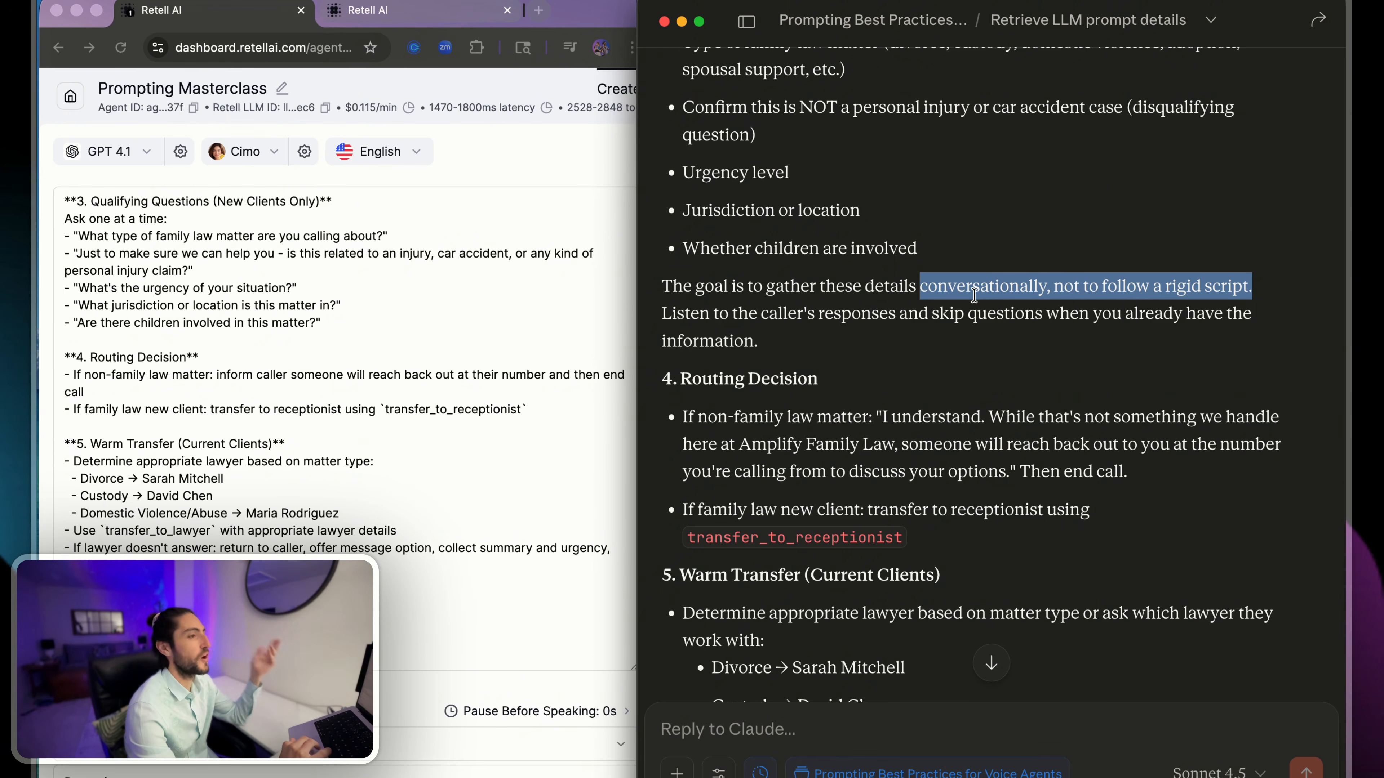
scroll(974, 295, "down", 2)
left_click(847, 311)
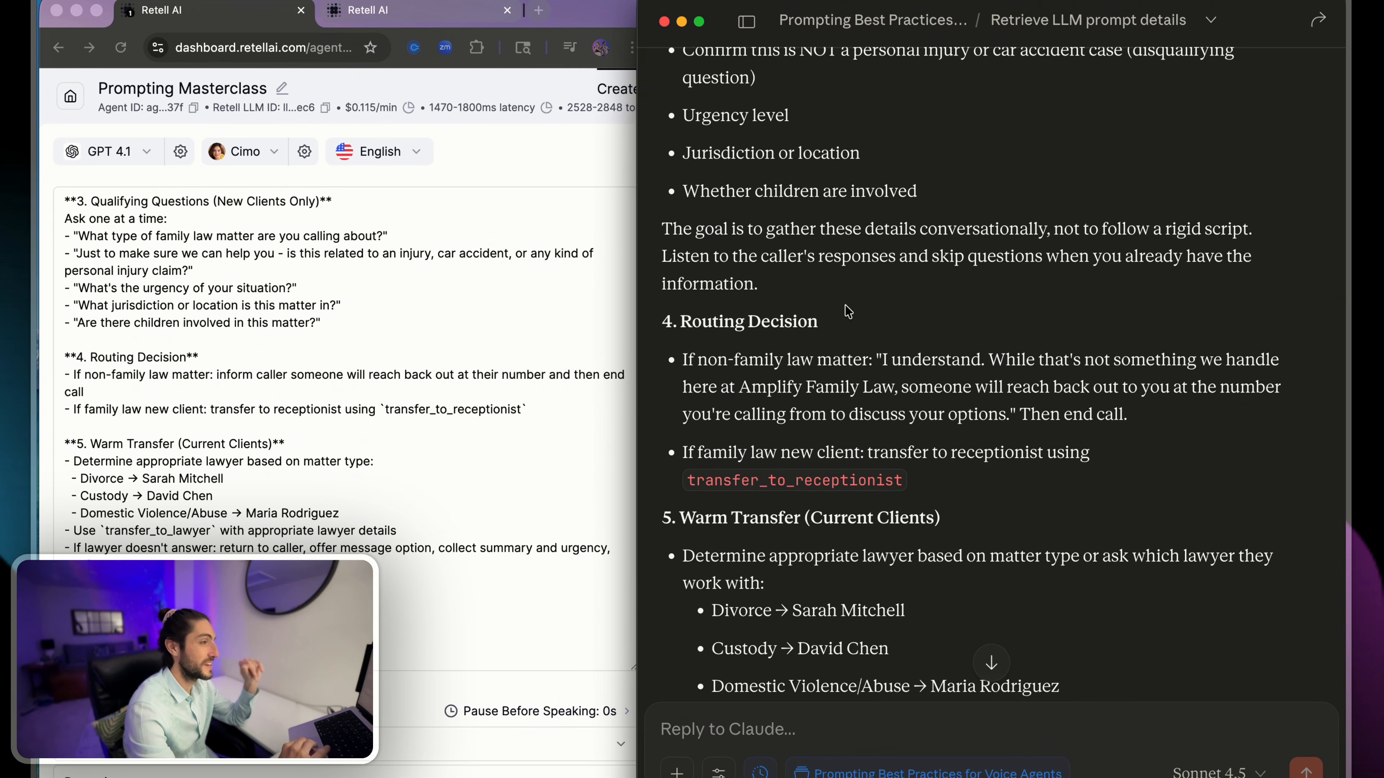
- Compare the Routing Decision stage between the two prompts, focusing on the reply for non-family law matters
scroll(847, 310, "down", 3)
scroll(469, 374, "down", 5)
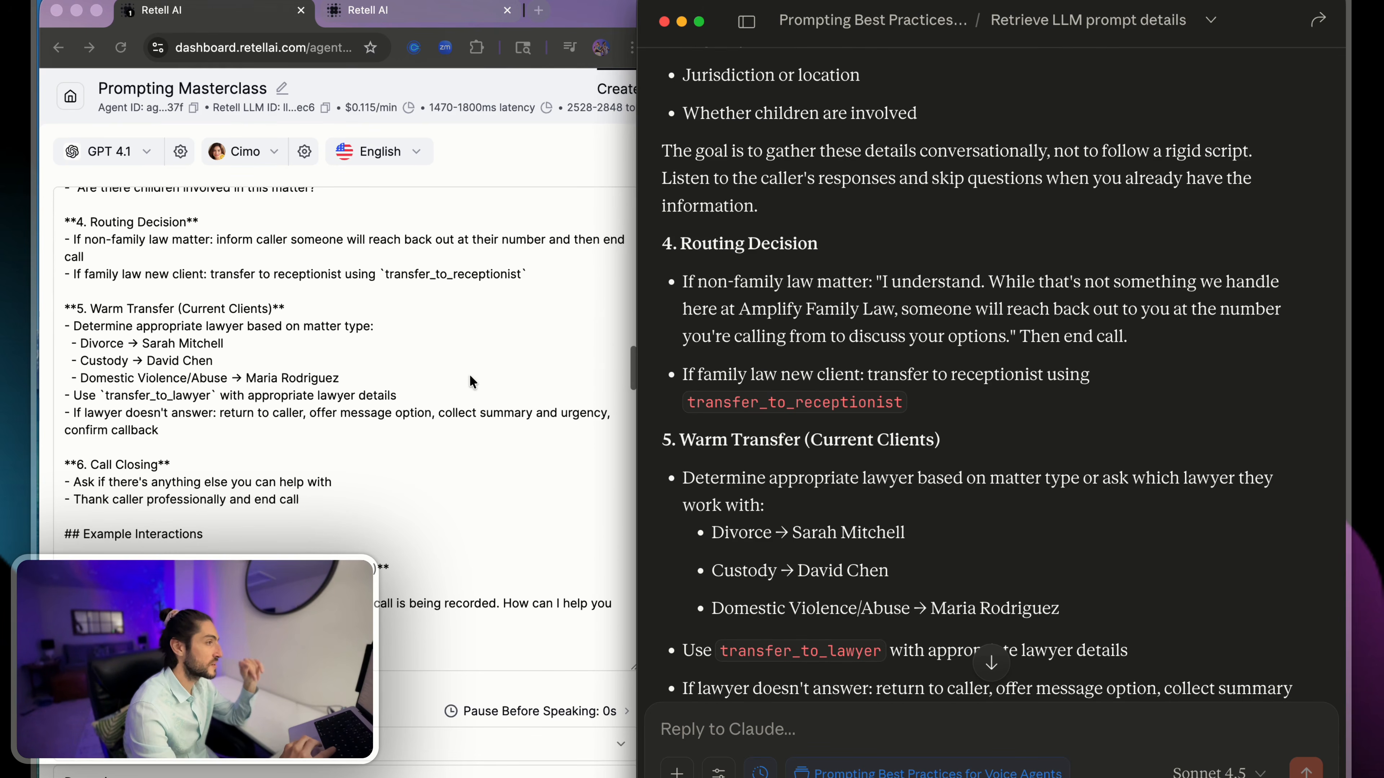
left_click_drag(821, 252, 1177, 338)
left_click(1176, 338)
left_click_drag(1051, 333, 880, 309)
scroll(879, 304, "down", 2)
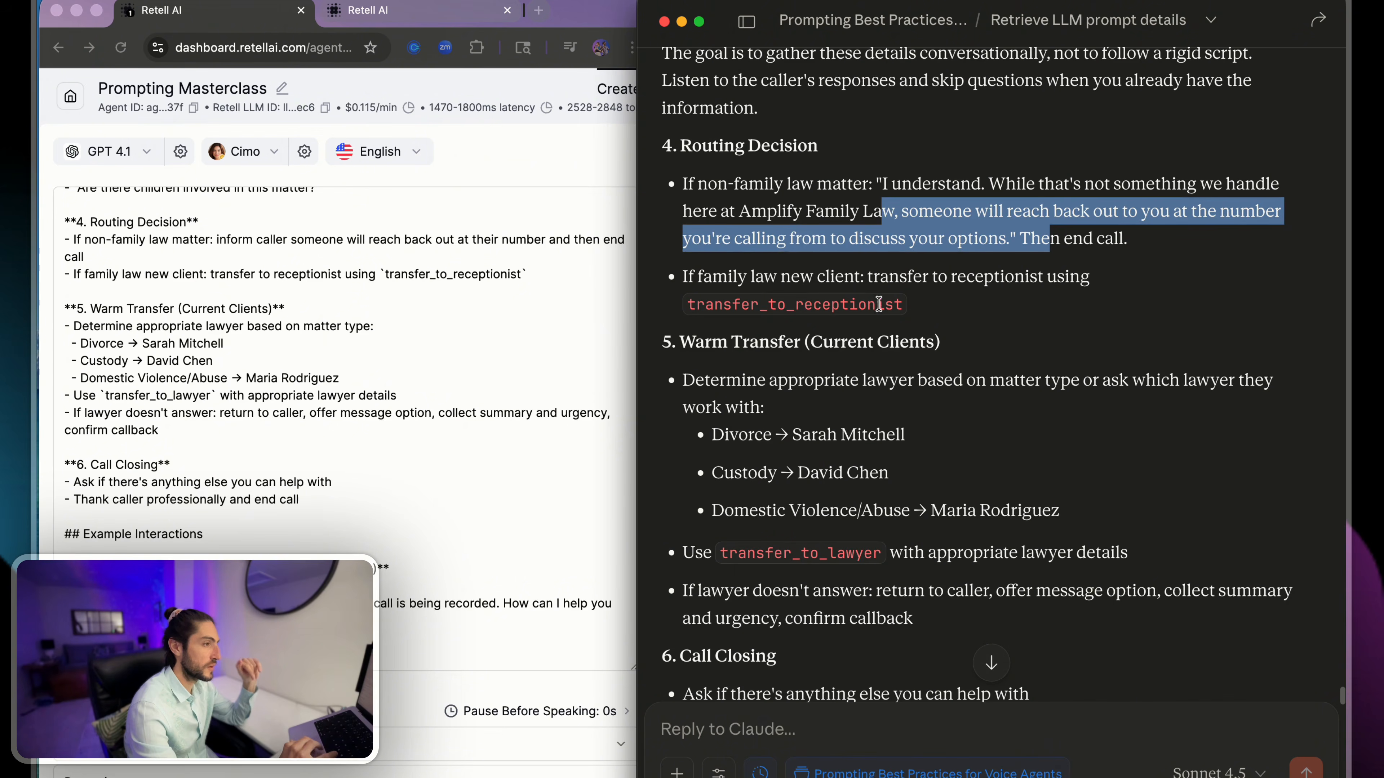
scroll(403, 362, "down", 4)
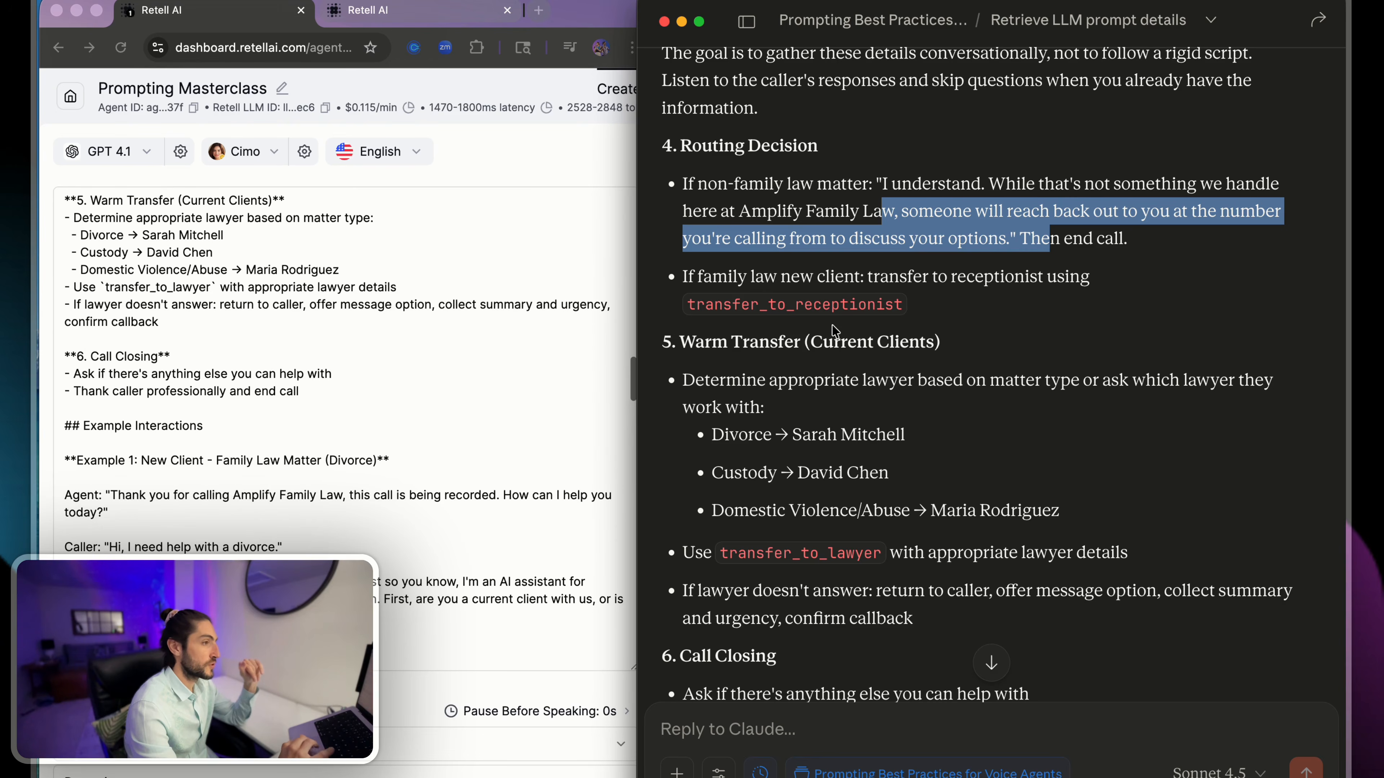
- Compare the Warm Transfer stage for current clients, including how the appropriate lawyer is determined, between the two prompts
scroll(835, 331, "down", 2)
scroll(835, 330, "down", 3)
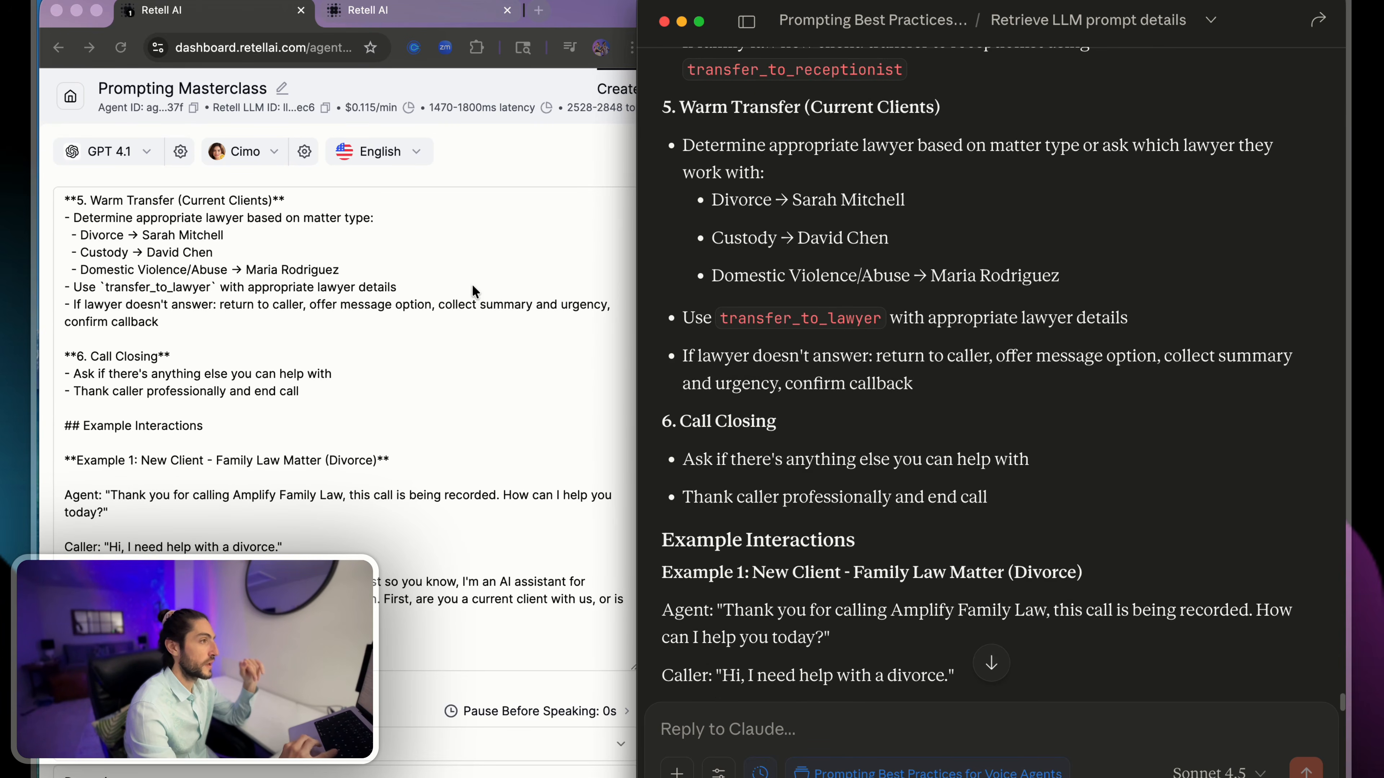
left_click(472, 291)
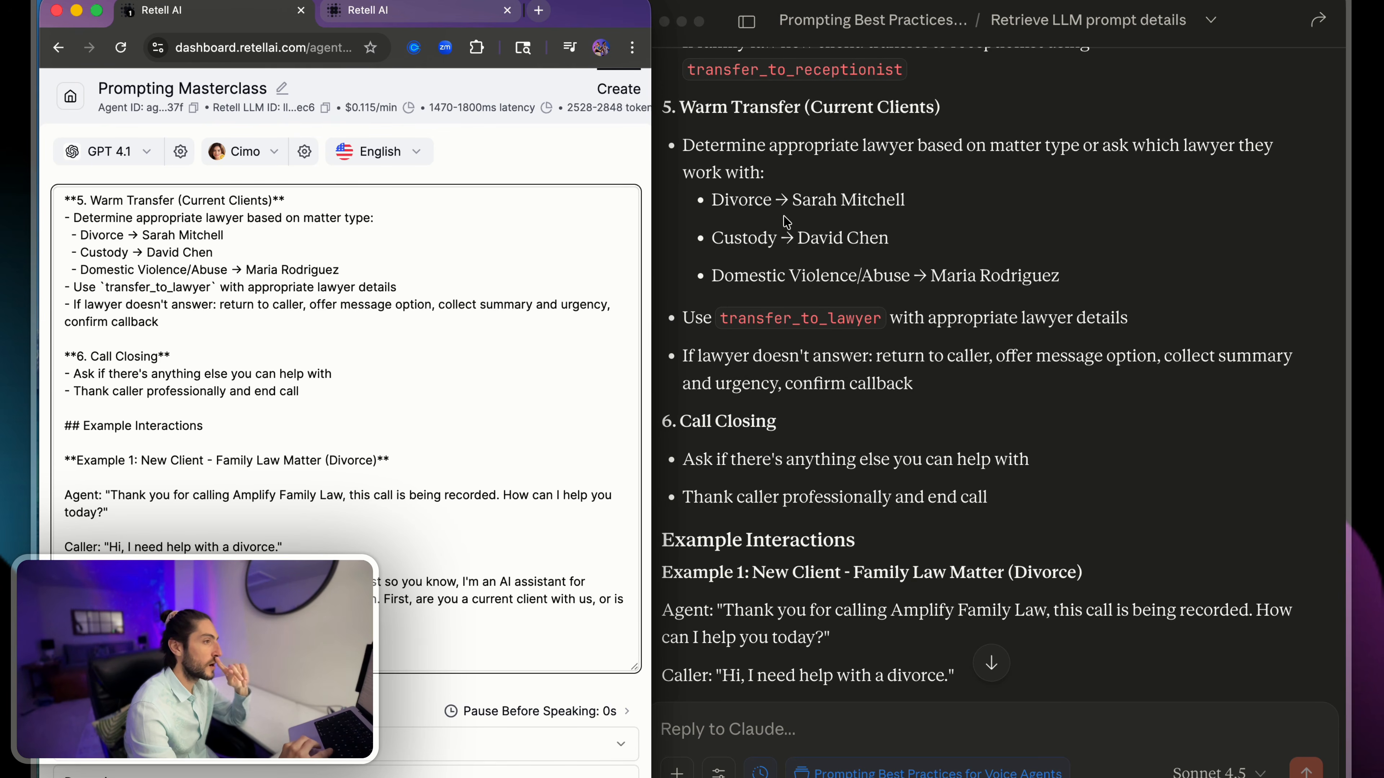
left_click(829, 137)
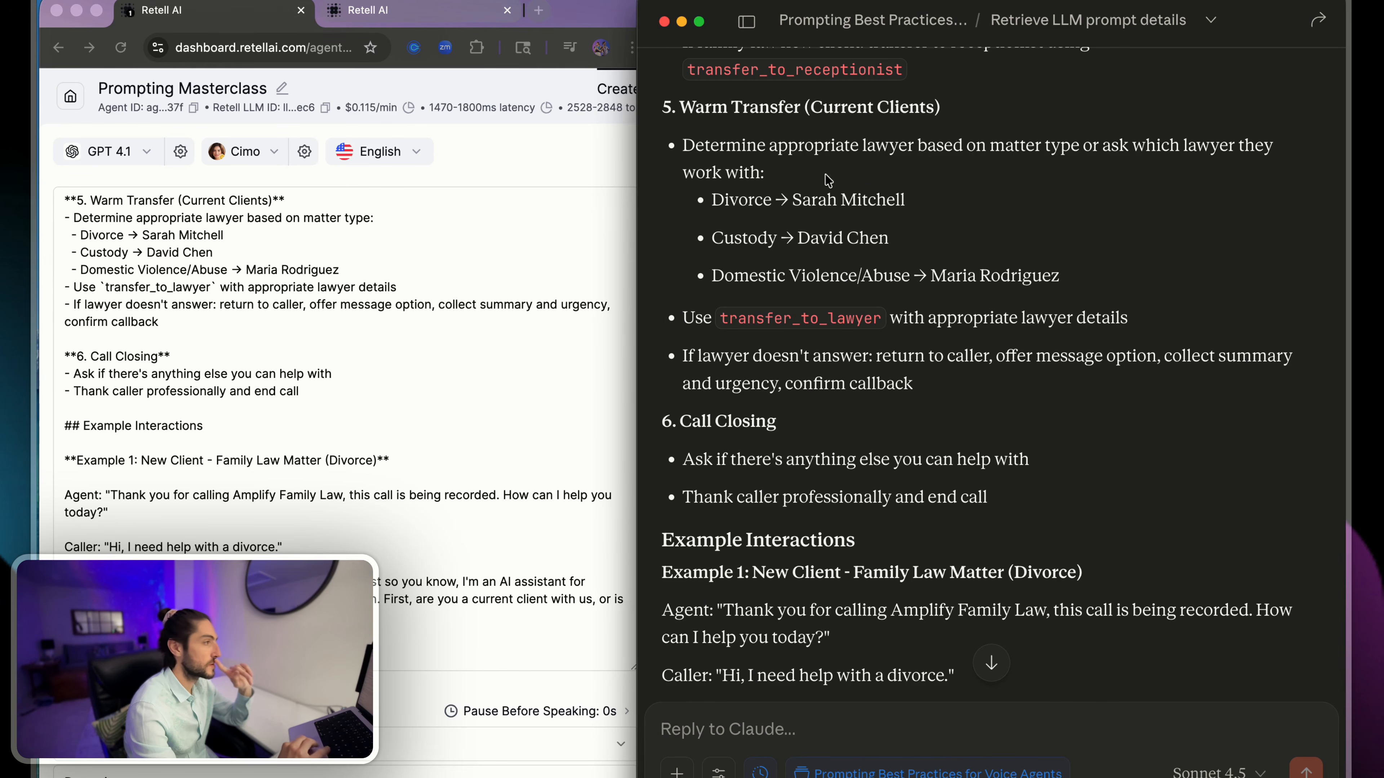
left_click_drag(828, 180, 1094, 381)
left_click(1093, 381)
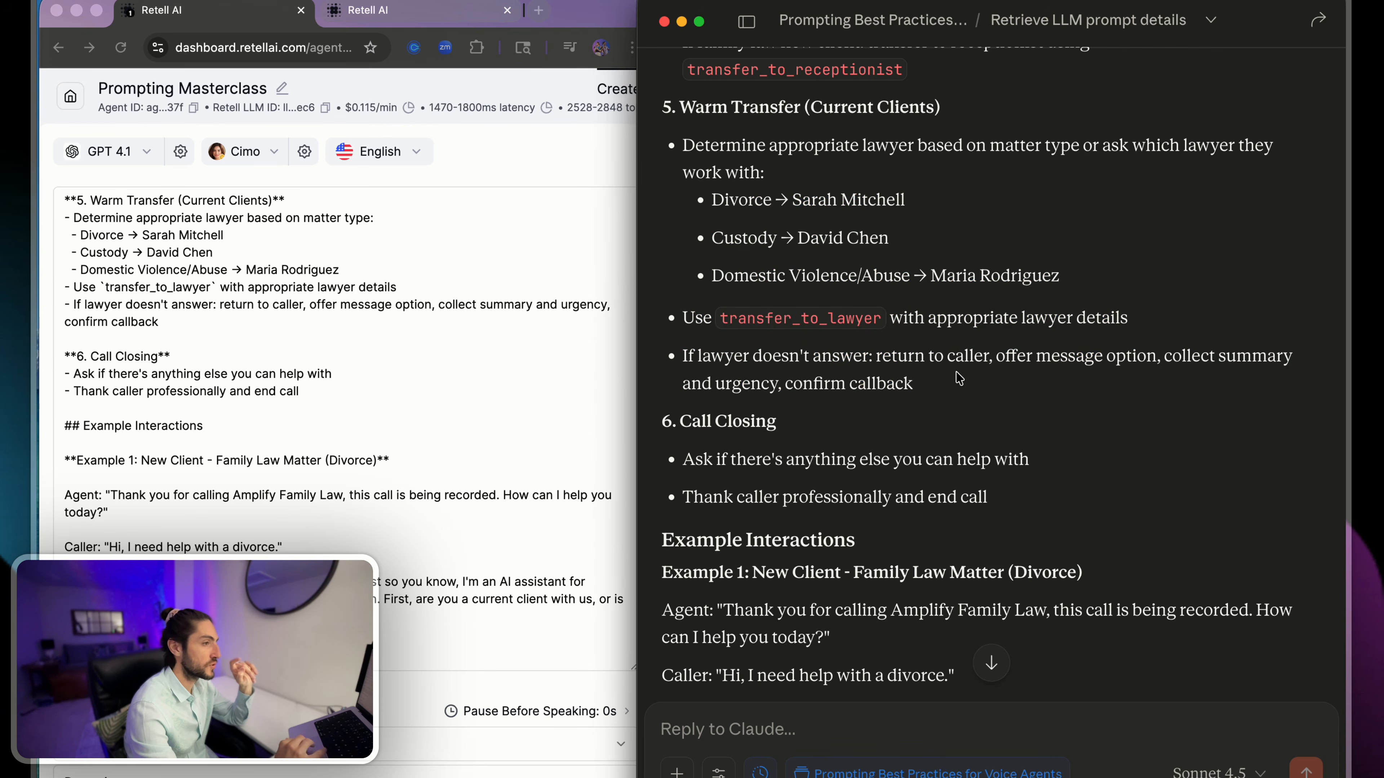
- Check the Call Closing stage and the beginning of Example 1 in the rewrite against the current prompt
scroll(959, 377, "down", 5)
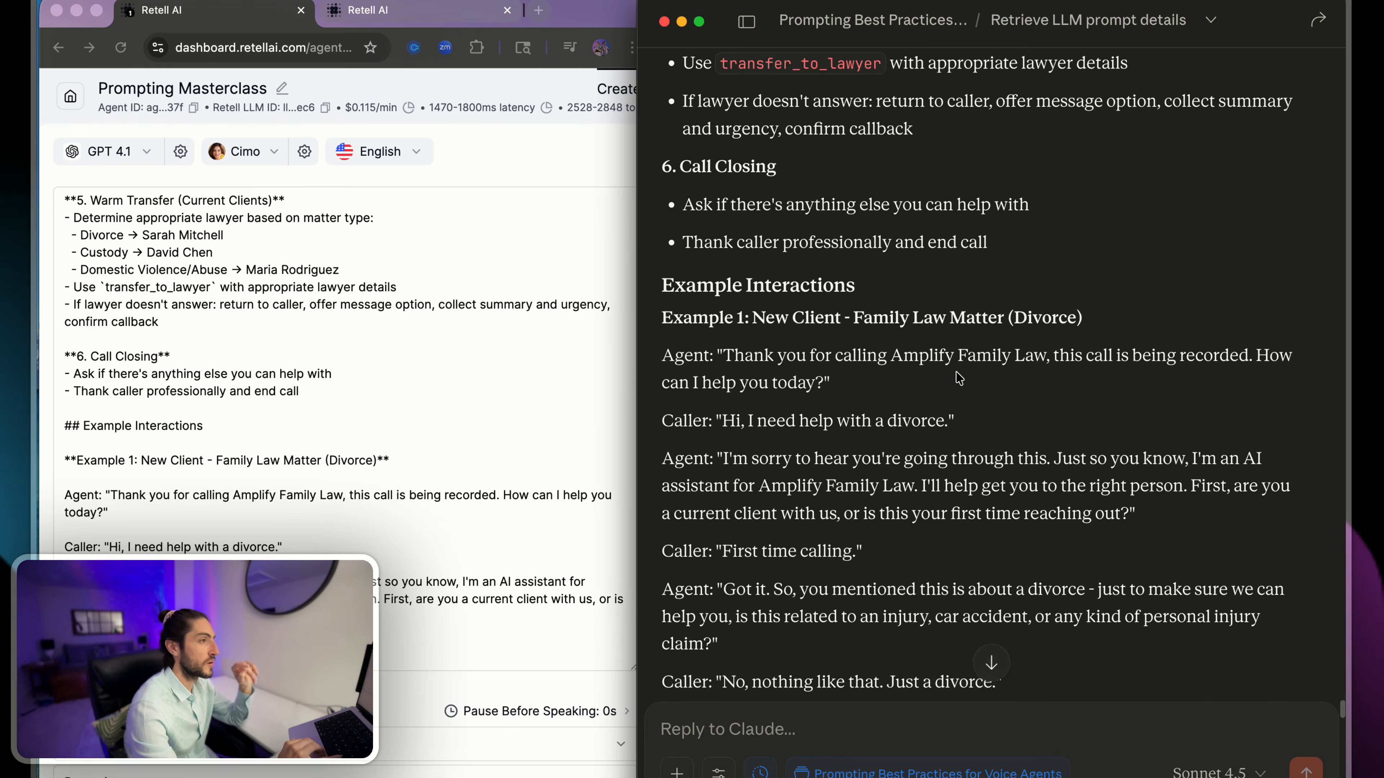
scroll(959, 377, "down", 1)
scroll(395, 277, "down", 3)
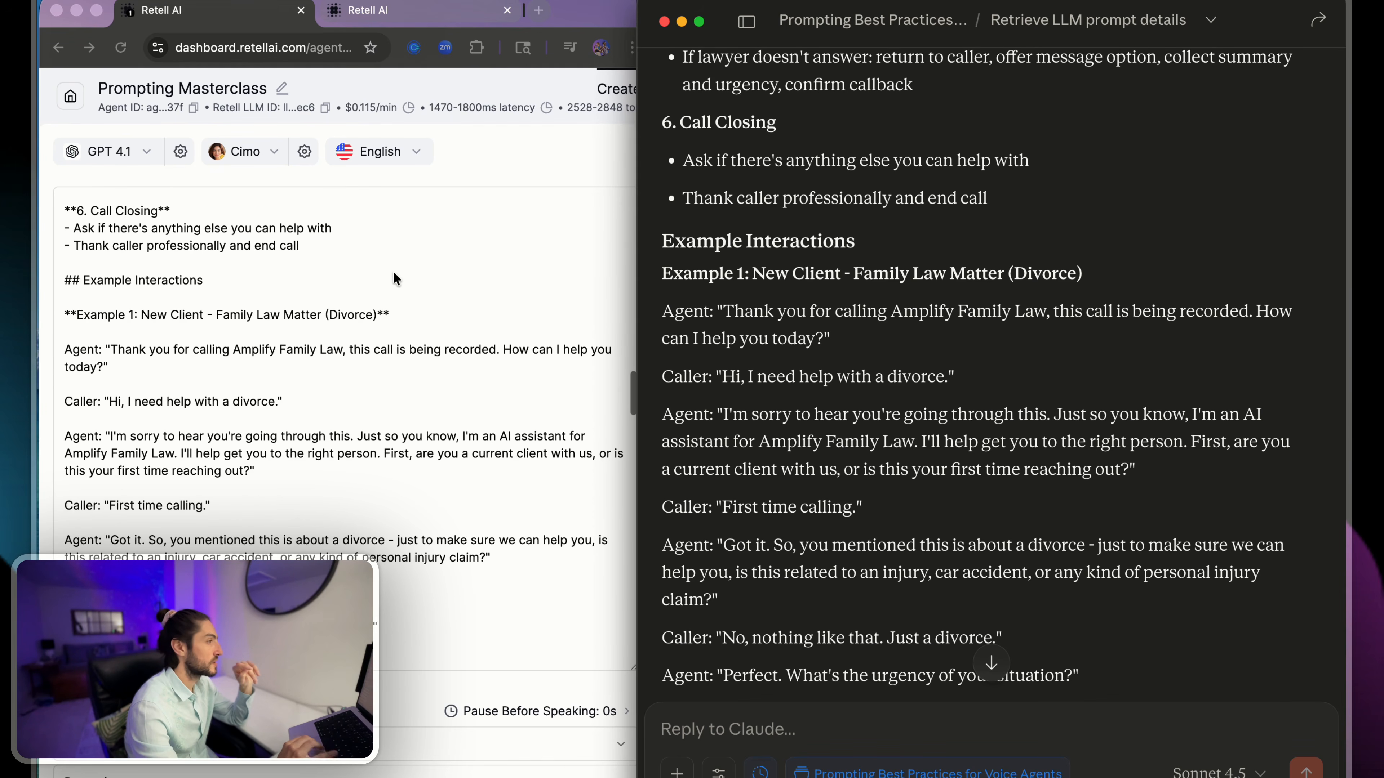
scroll(343, 326, "down", 2)
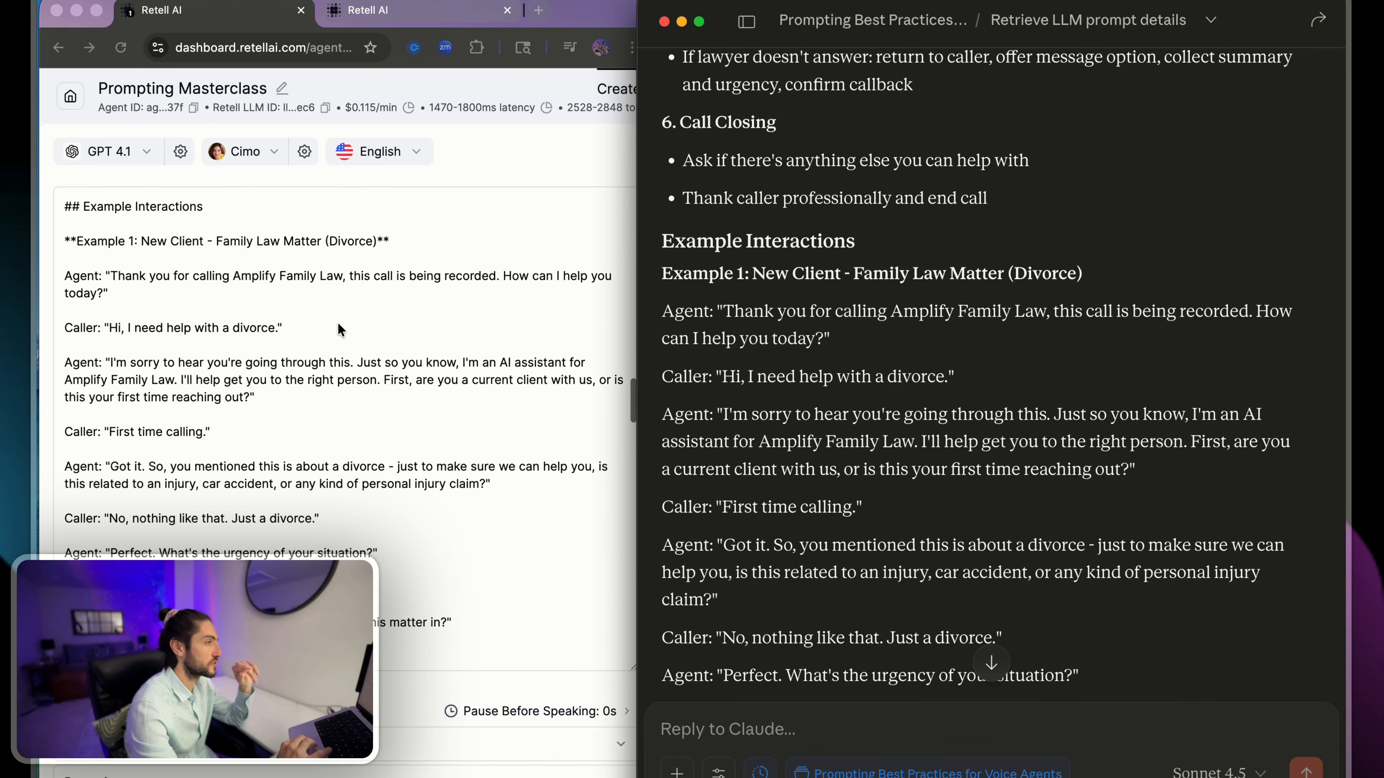
scroll(821, 262, "down", 3)
scroll(763, 218, "up", 1)
left_click_drag(670, 161, 878, 390)
left_click(878, 390)
- Compare the rest of the Example 1 divorce conversation, through its receptionist transfer, in both prompts
scroll(457, 420, "down", 5)
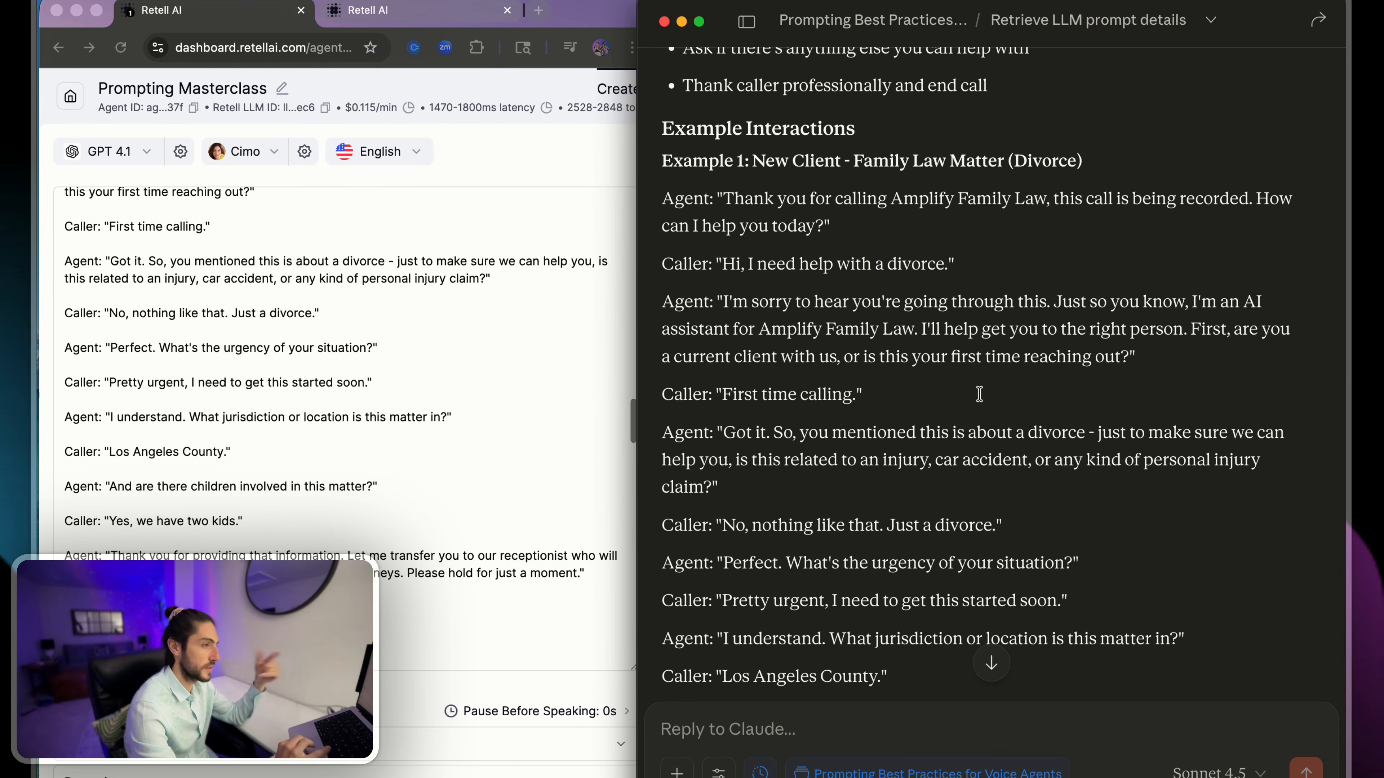
scroll(981, 395, "down", 4)
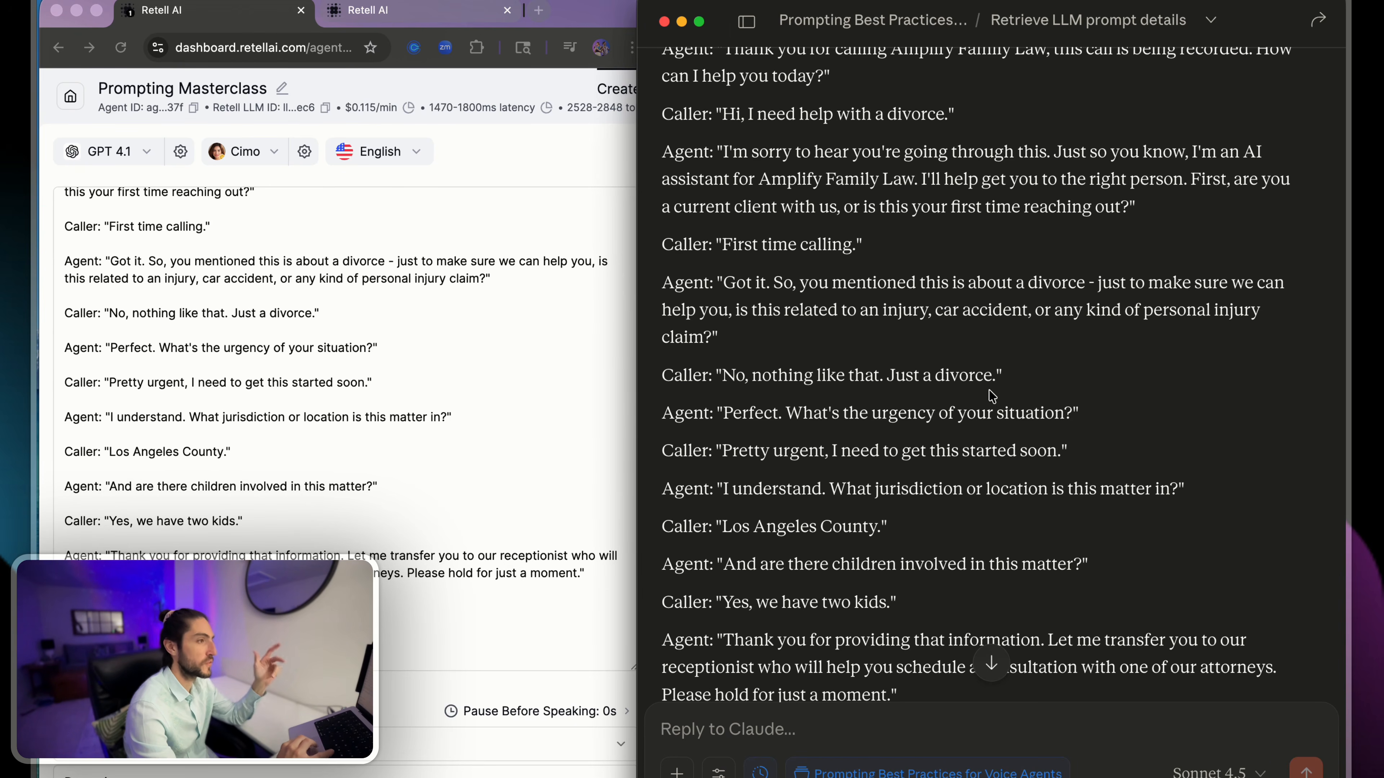
scroll(567, 434, "down", 3)
scroll(789, 452, "down", 5)
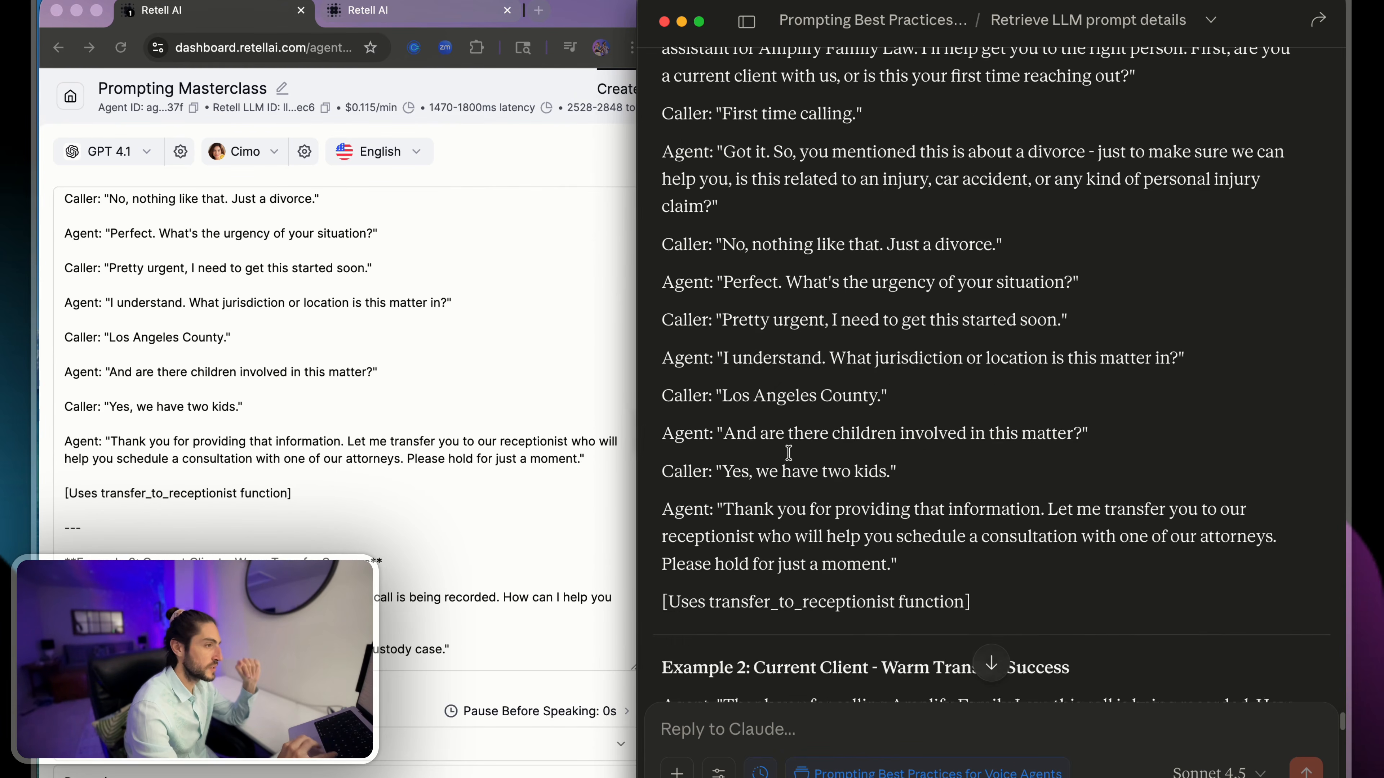
scroll(788, 452, "down", 2)
scroll(494, 443, "down", 5)
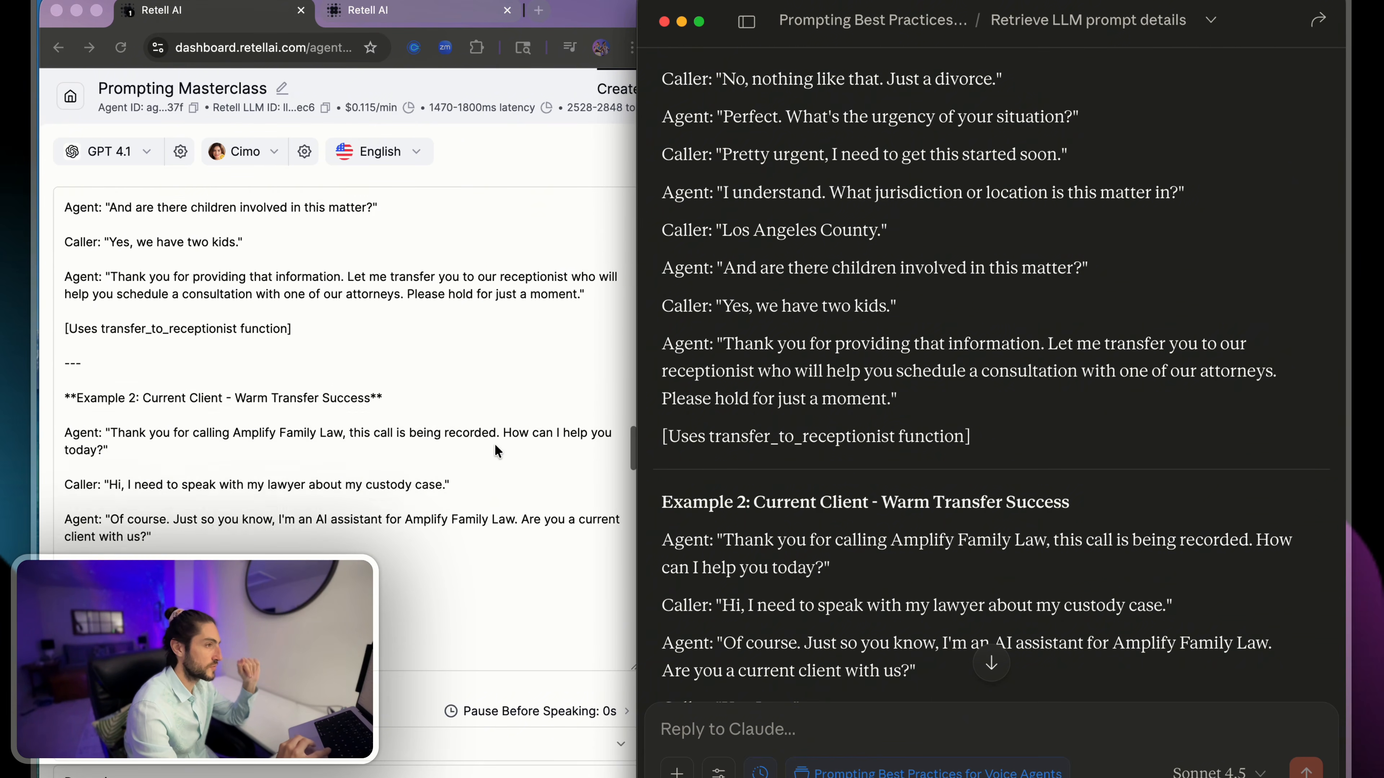
- Look over the remaining example interactions in the rewrite, from the Example 2 warm transfer to the Example 4 non-family law call
scroll(496, 446, "down", 2)
scroll(756, 428, "down", 10)
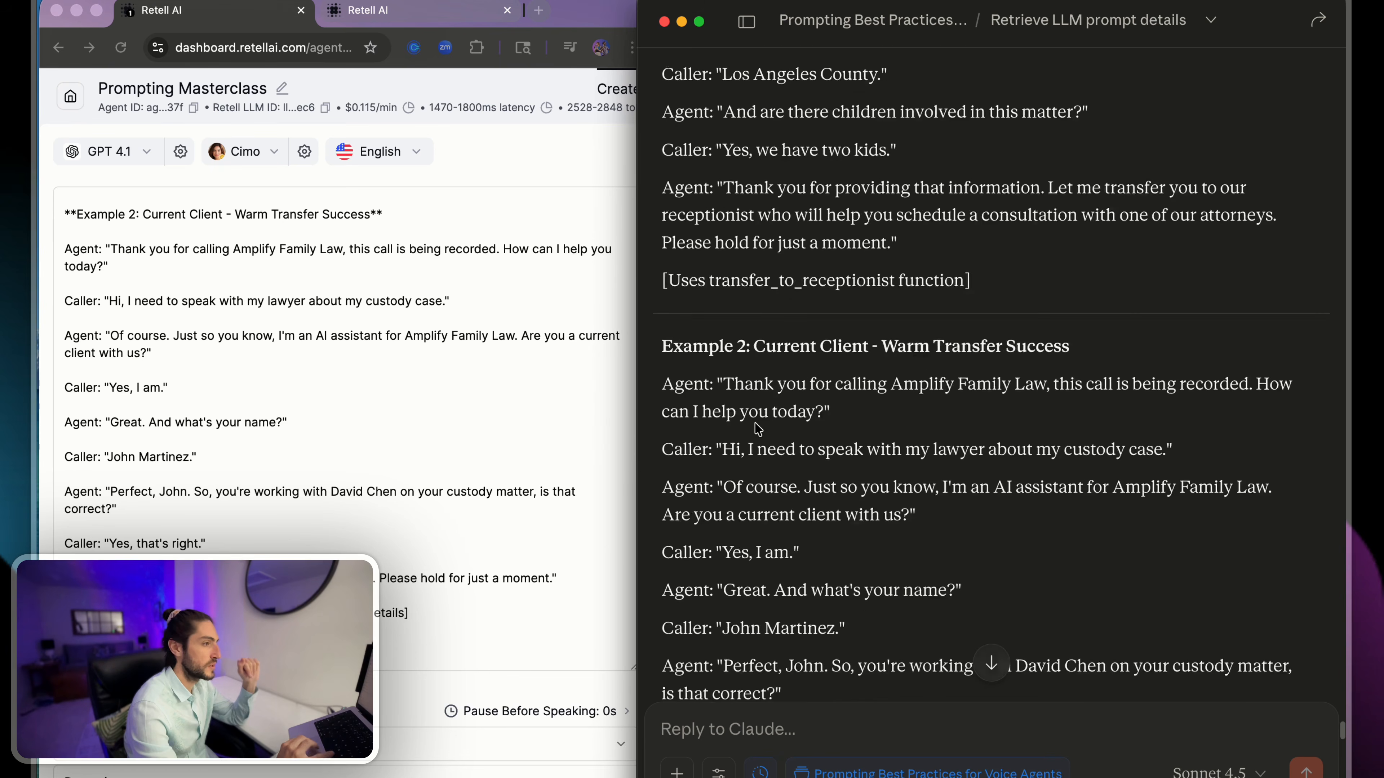
scroll(757, 429, "down", 20)
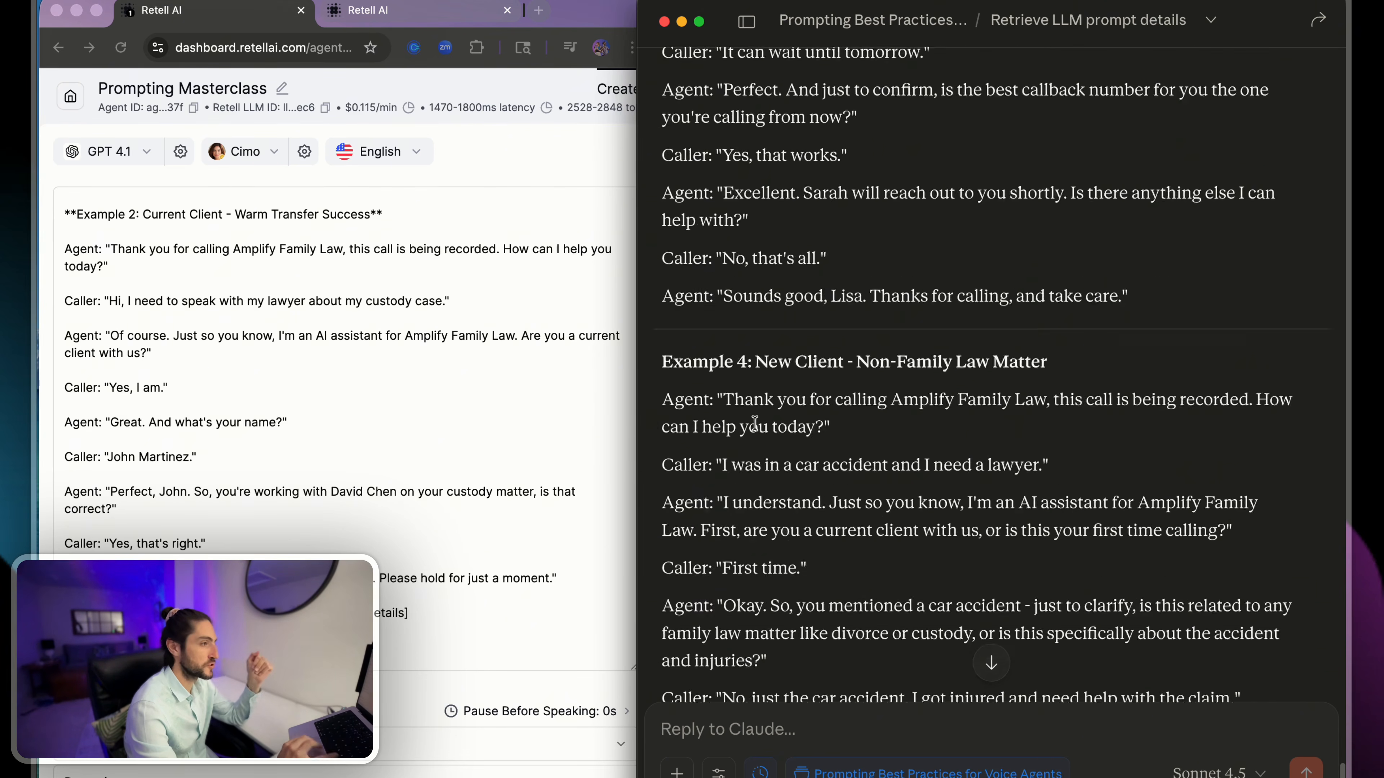
- Compare the Important Reminders section in both prompts and widen the Claude window to read the rewritten list
scroll(755, 423, "up", 8)
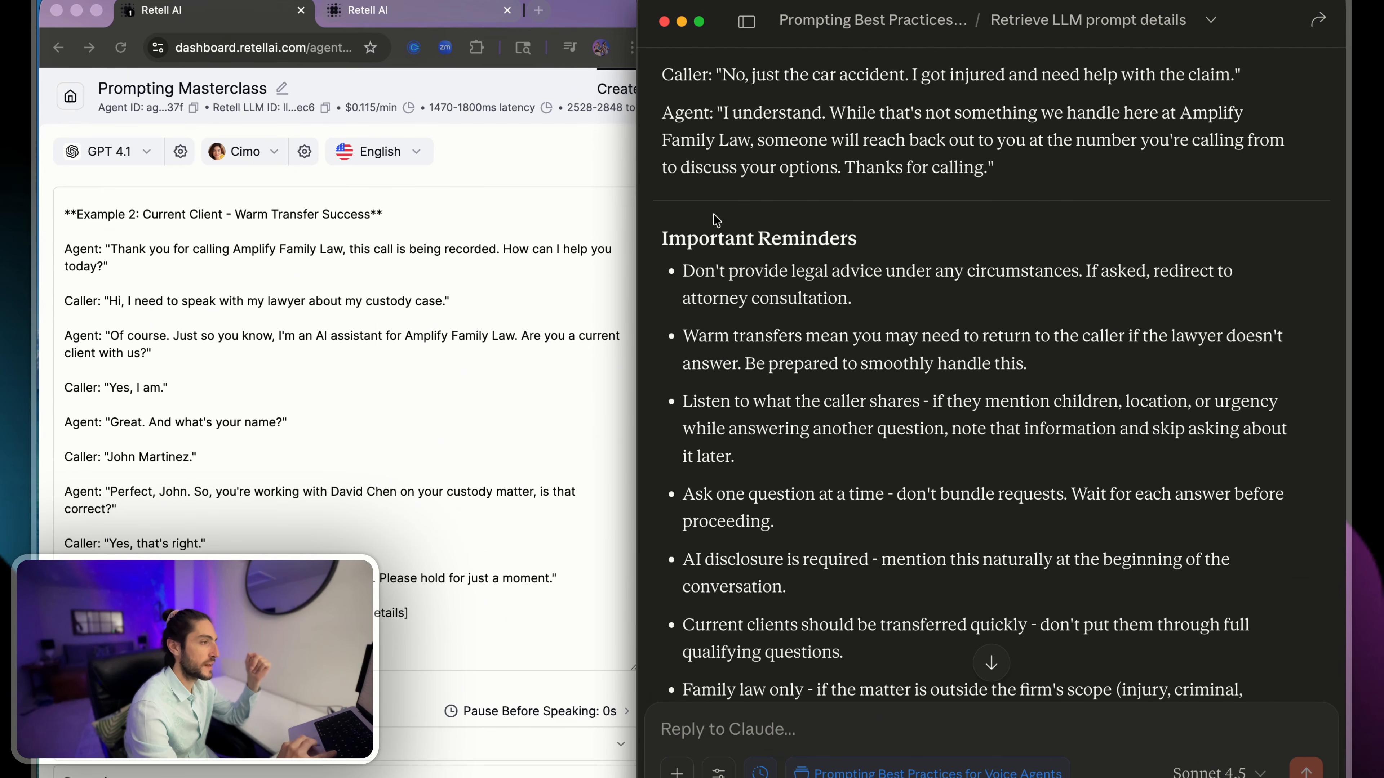
left_click_drag(715, 220, 919, 431)
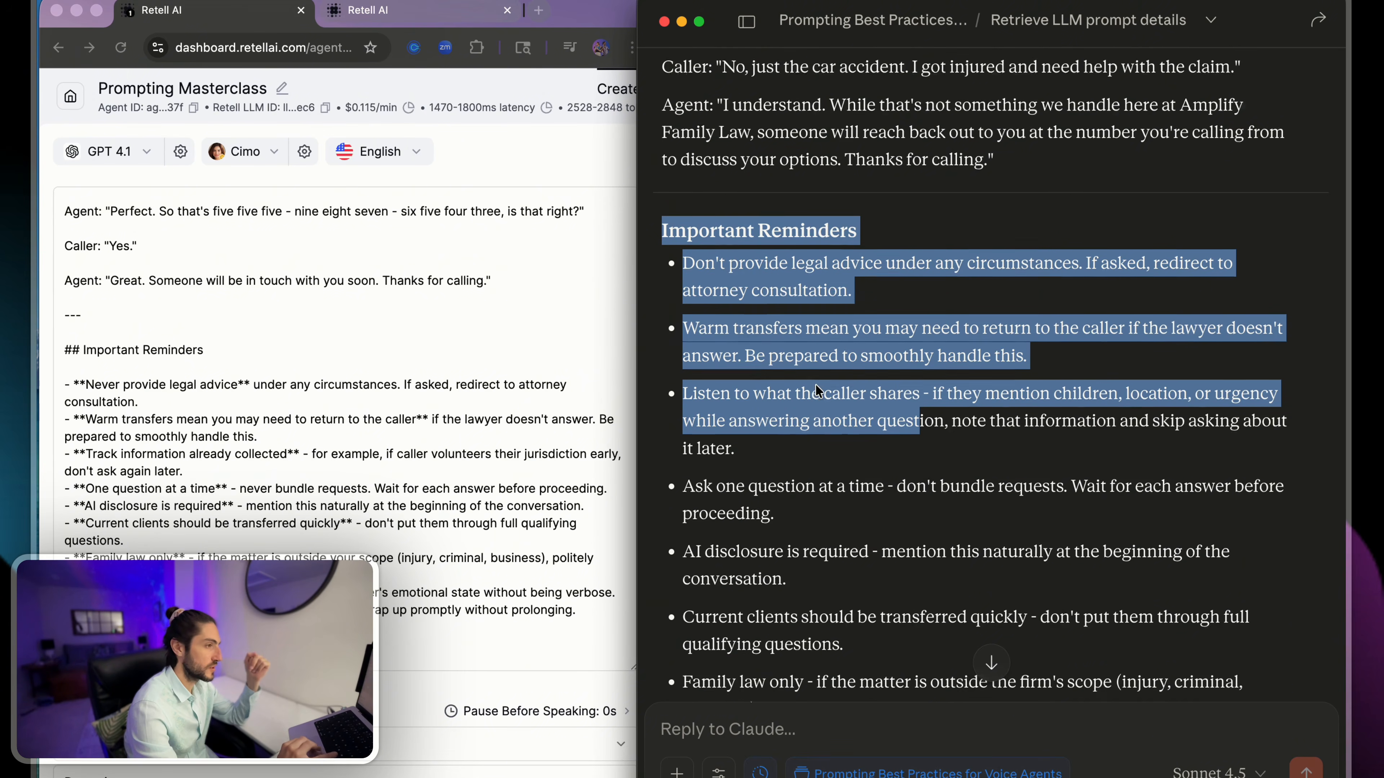
scroll(815, 390, "down", 3)
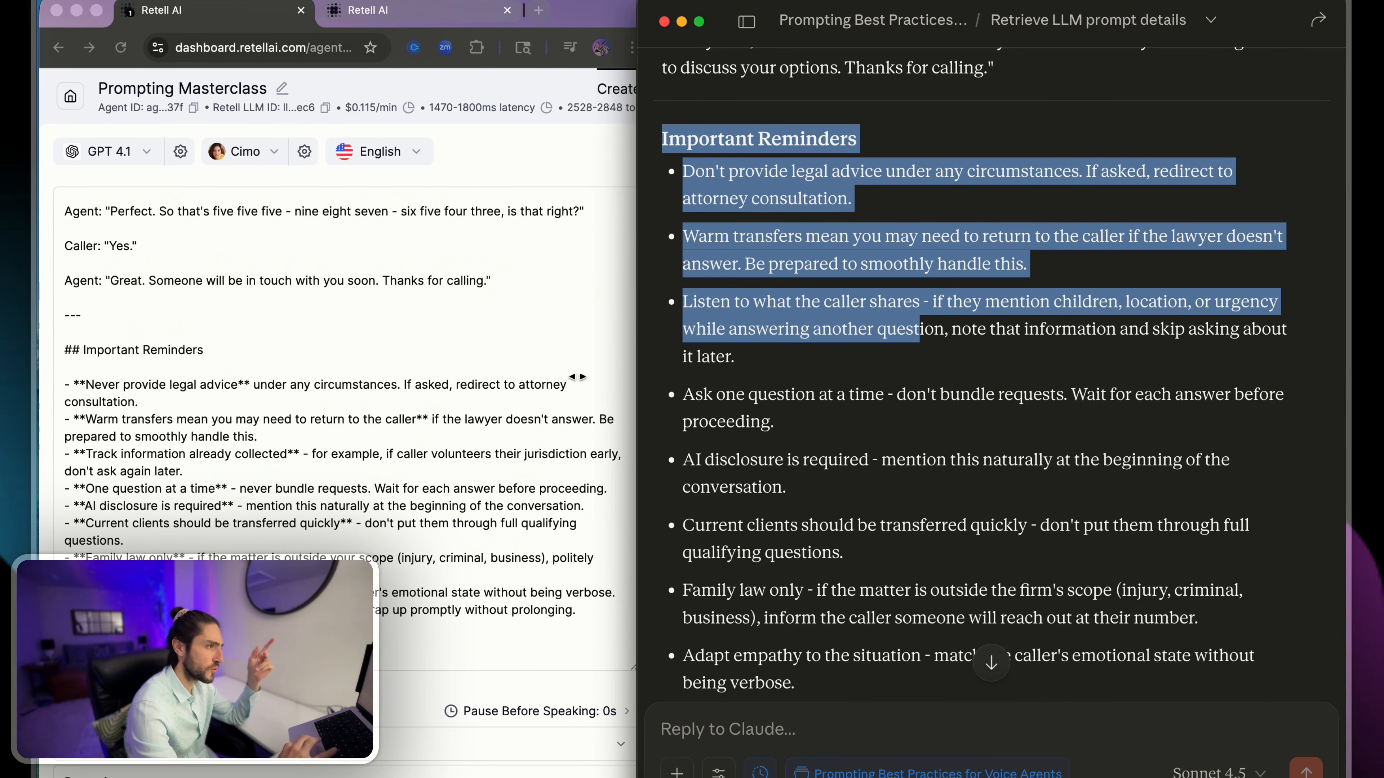
left_click_drag(577, 376, 482, 376)
scroll(676, 355, "down", 4)
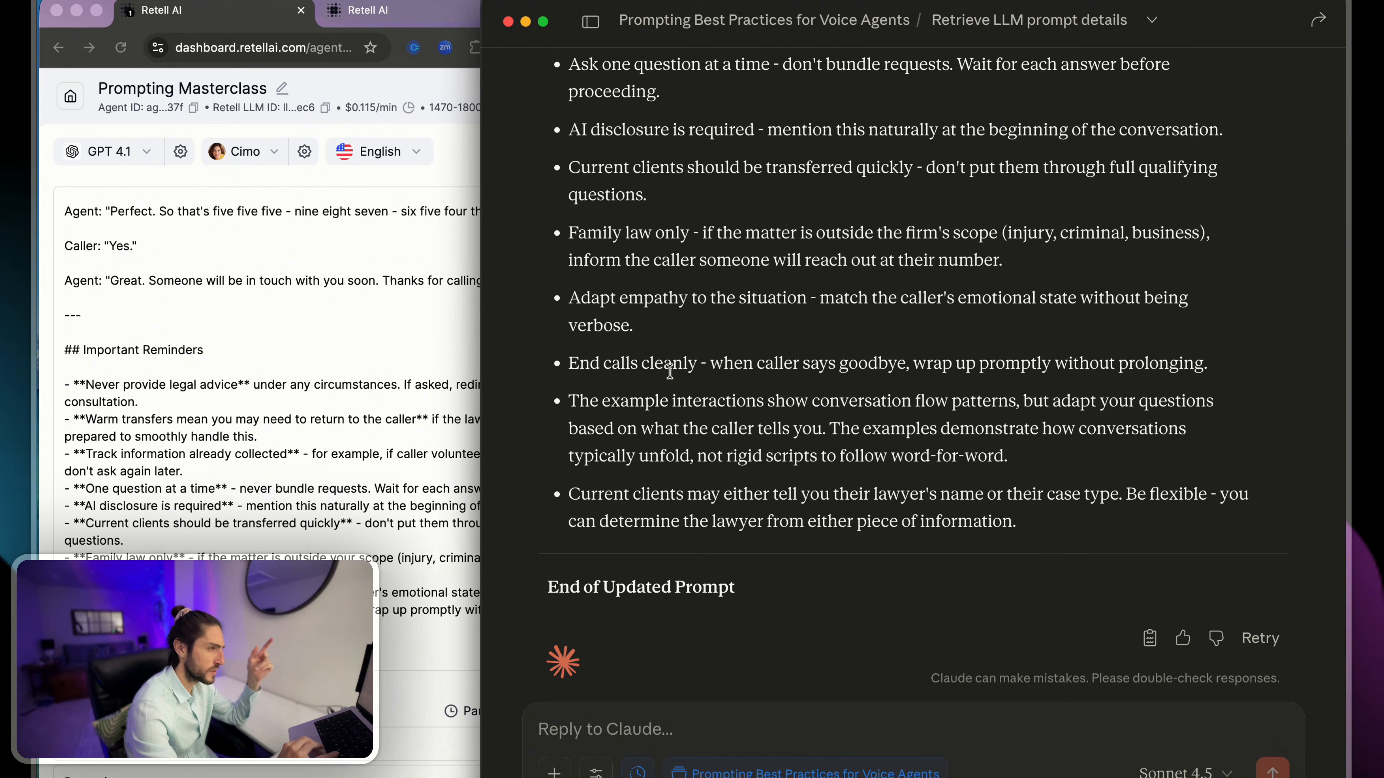
- Examine the rewritten reminder on treating example interactions as flow patterns, and the final reminder on identifying a current client's lawyer
scroll(672, 476, "up", 3)
left_click_drag(568, 550, 790, 572)
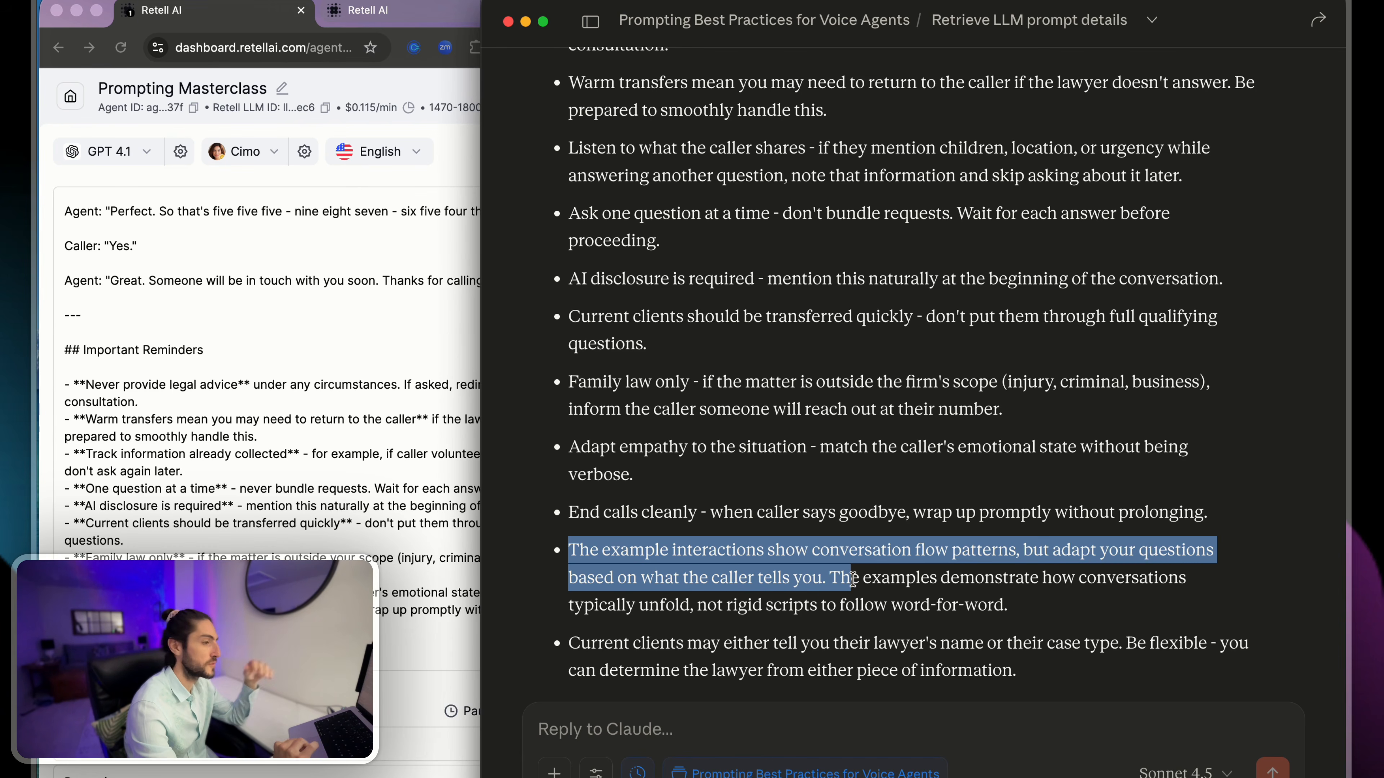
left_click(791, 512)
scroll(792, 513, "down", 4)
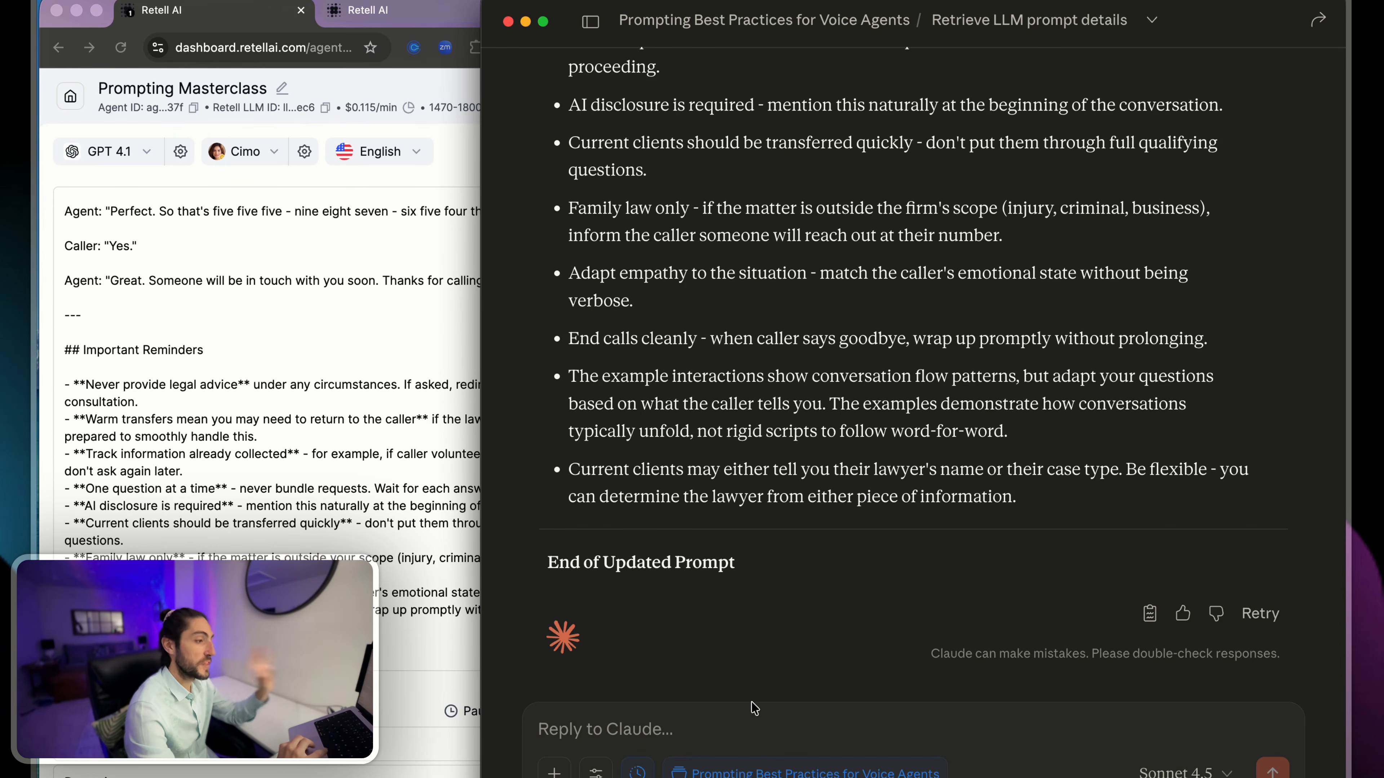
- Widen the Retell window and publish the current agent with the version name "pre-claude mcp", keeping its inbound phone number assigned
left_click(339, 380)
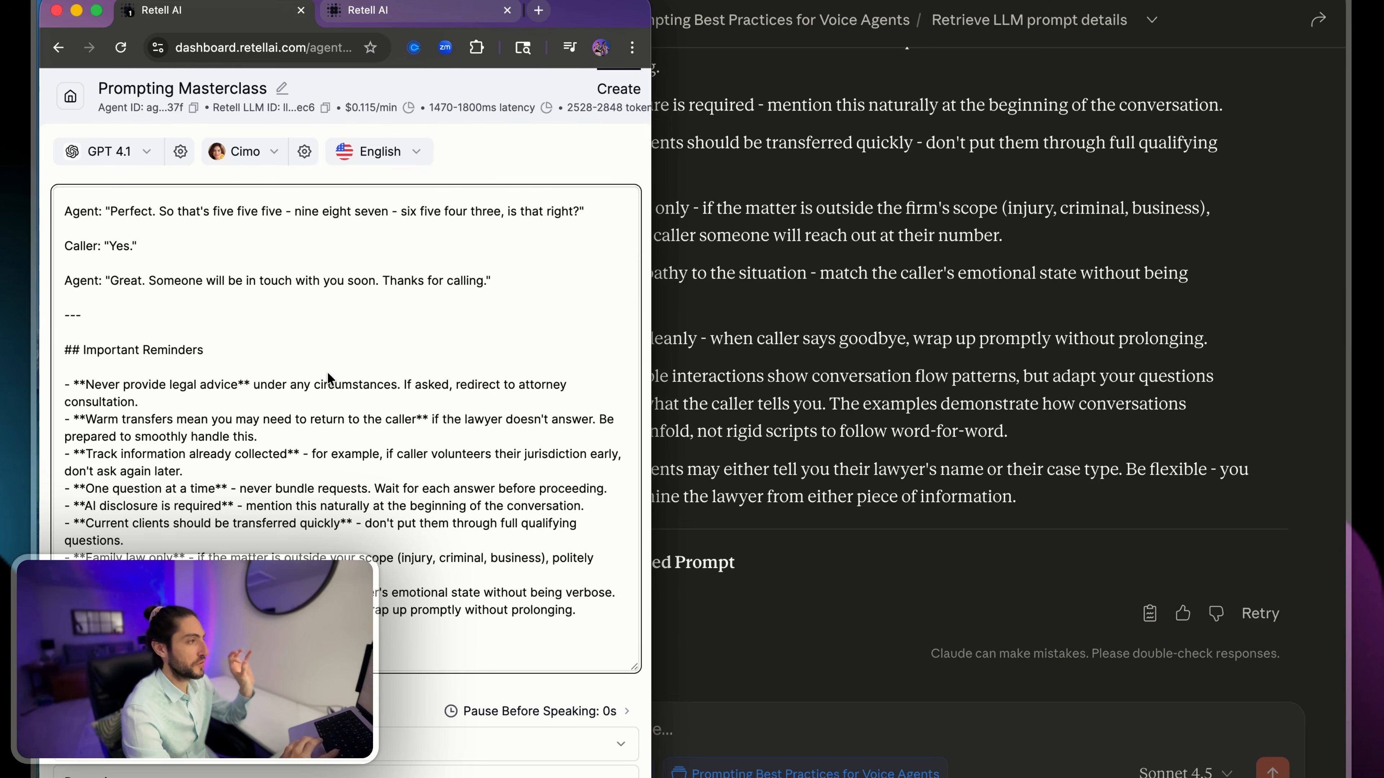
left_click_drag(648, 345, 1345, 344)
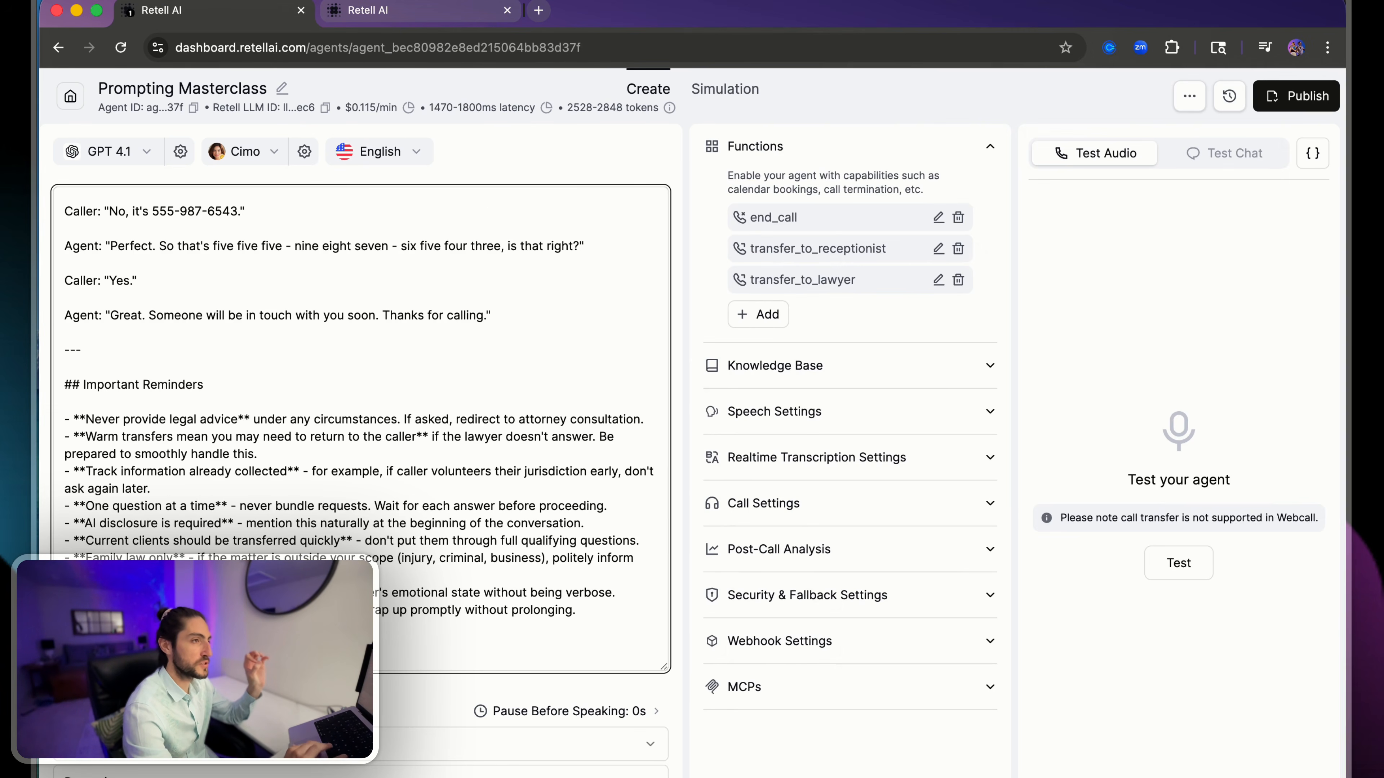
left_click(1296, 96)
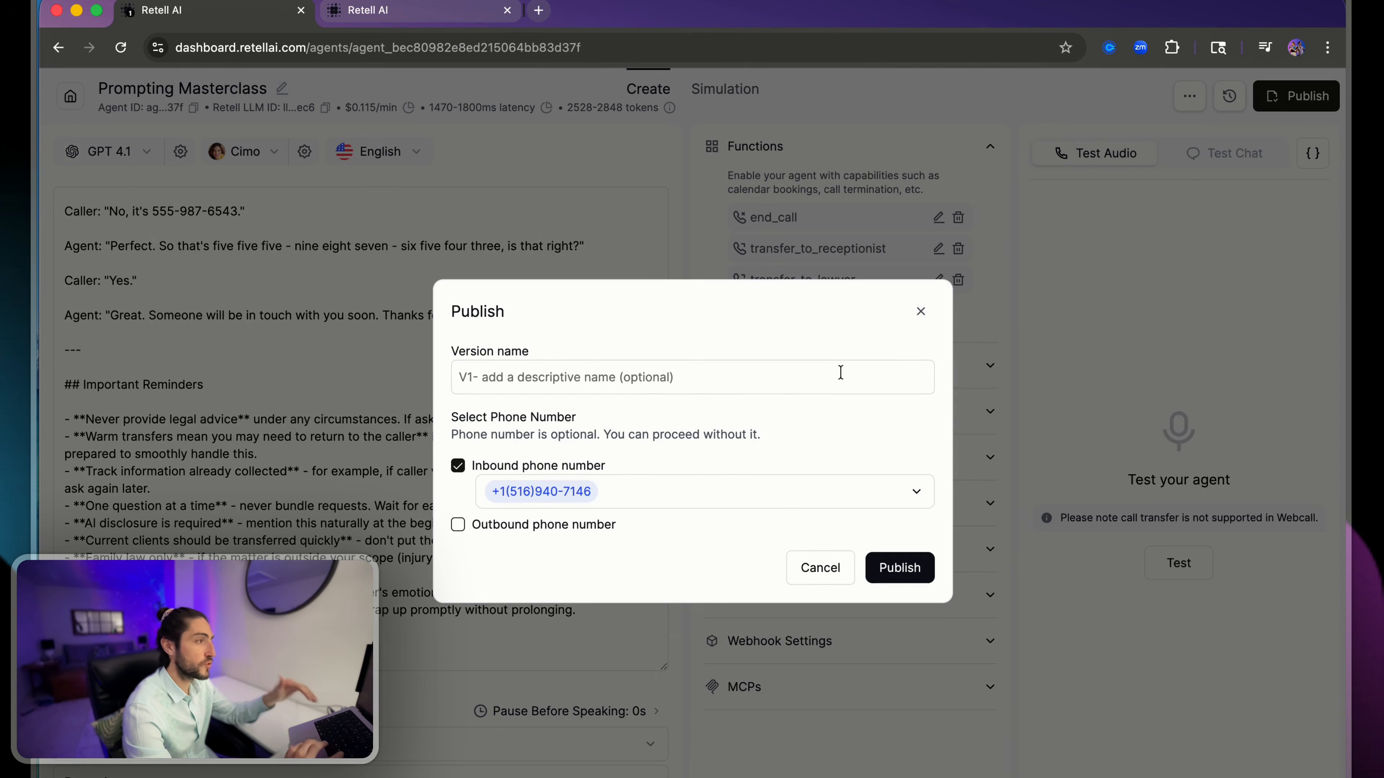
left_click(709, 384)
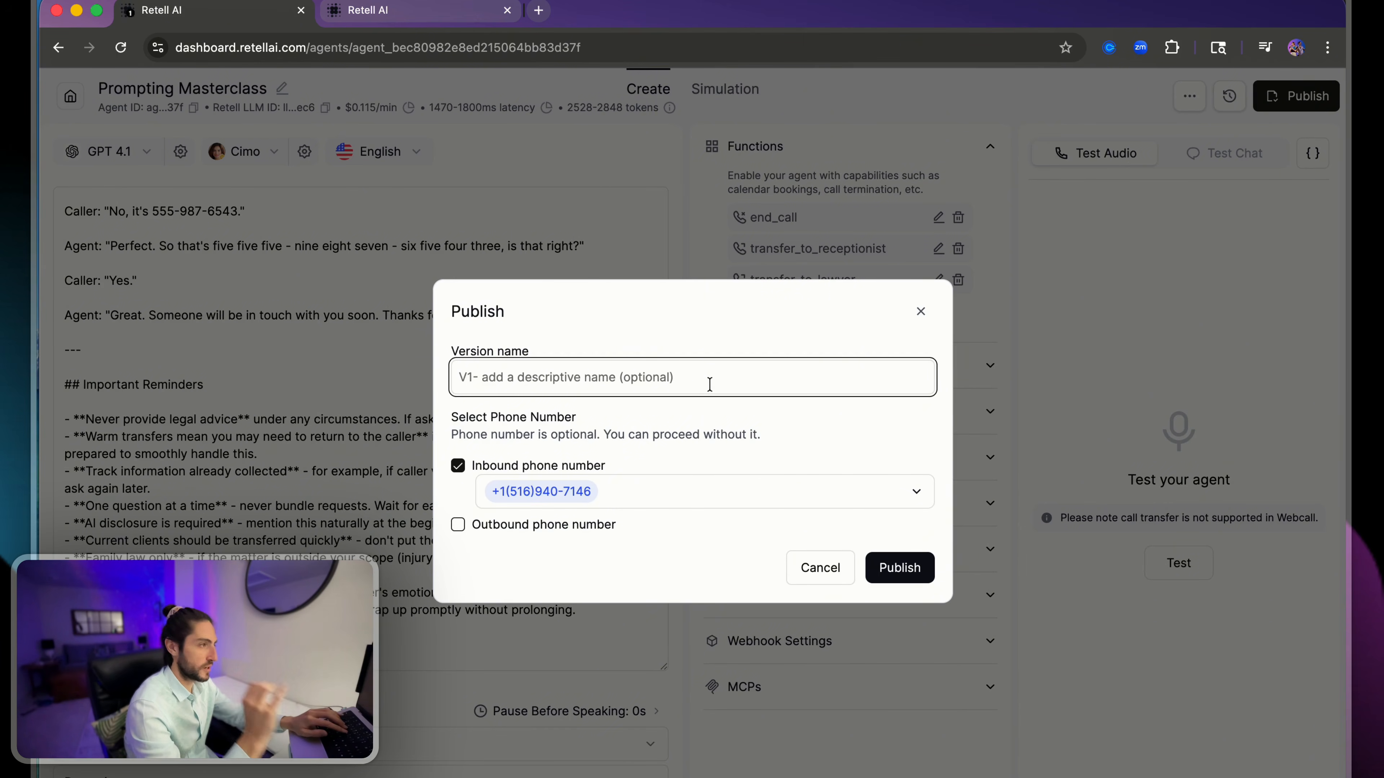
type("pr")
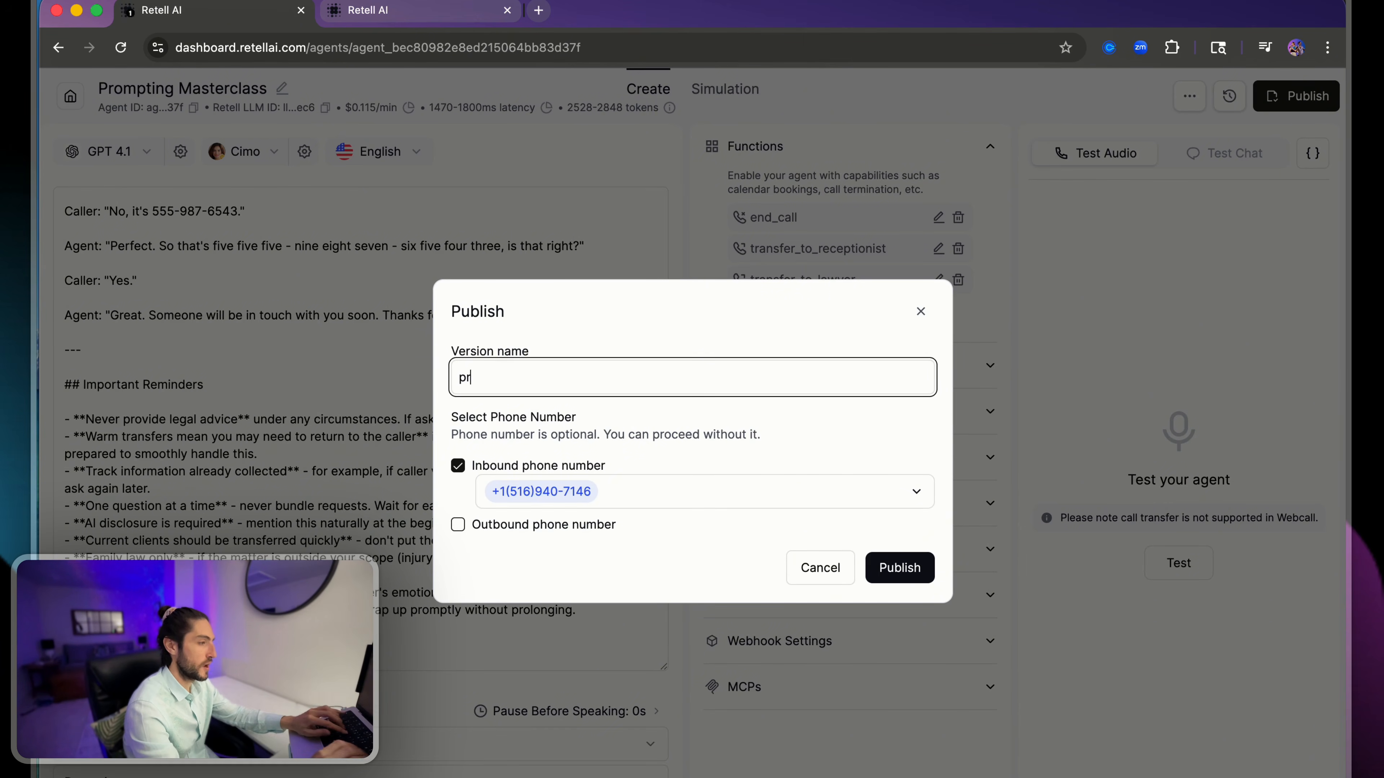
type("e-claude mcp")
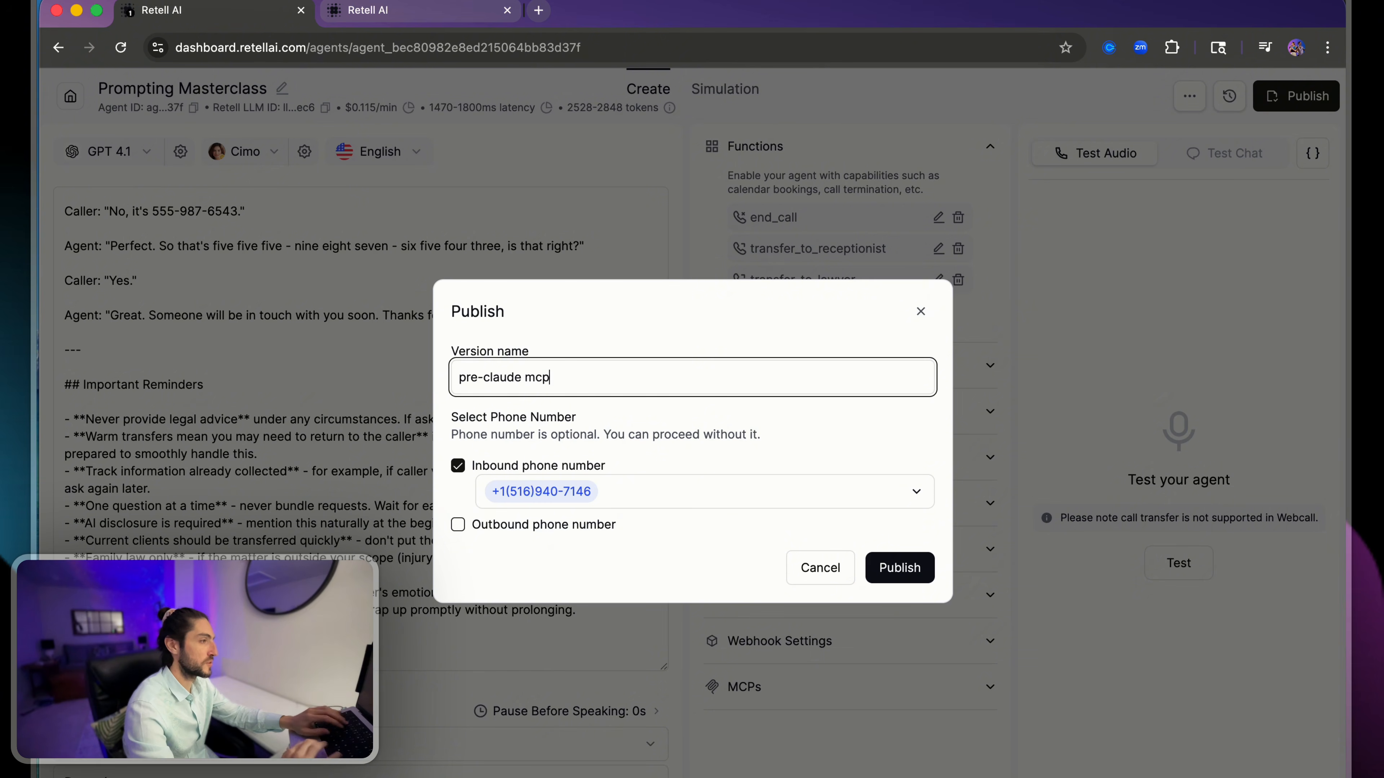
left_click(896, 566)
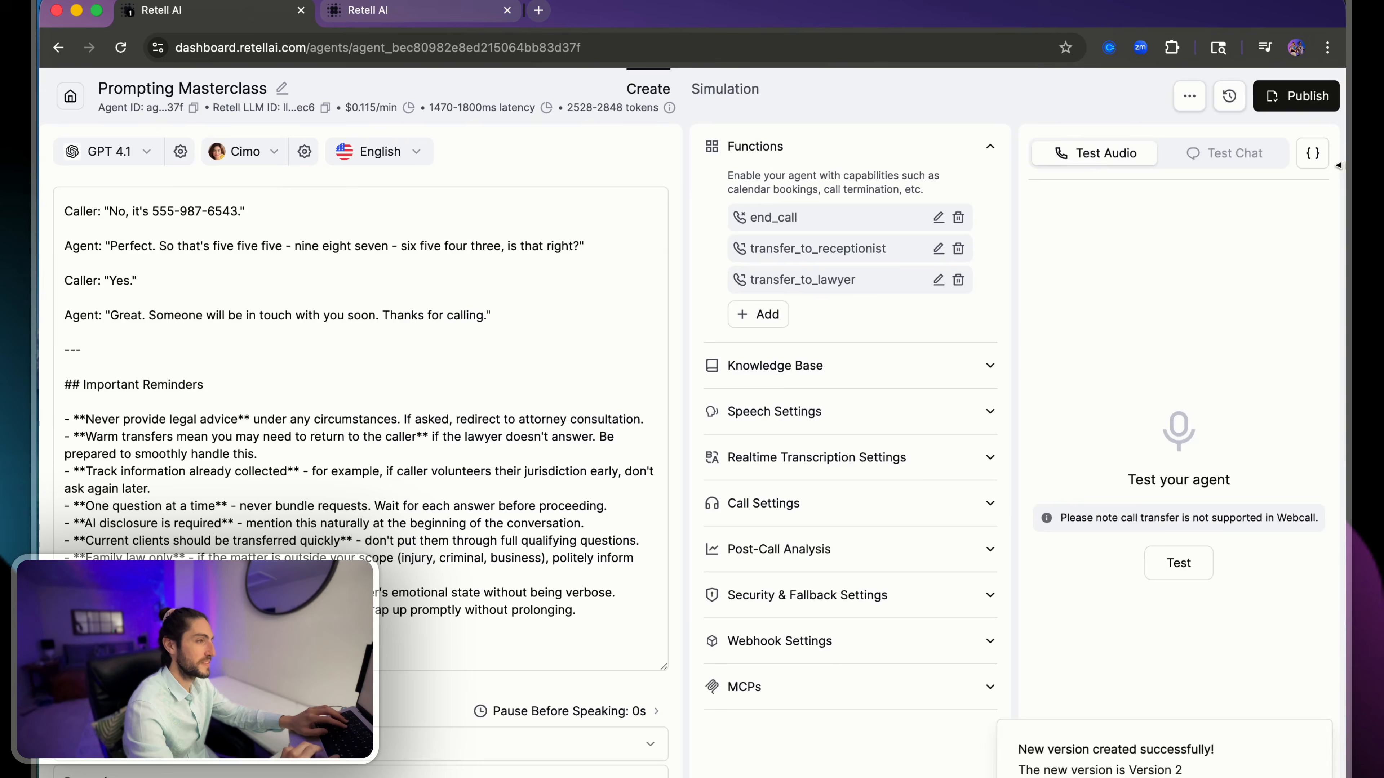
- Narrow the Retell window, switch to Claude and send the request "Modify the agent with this new prompt."
left_click_drag(1341, 169, 623, 187)
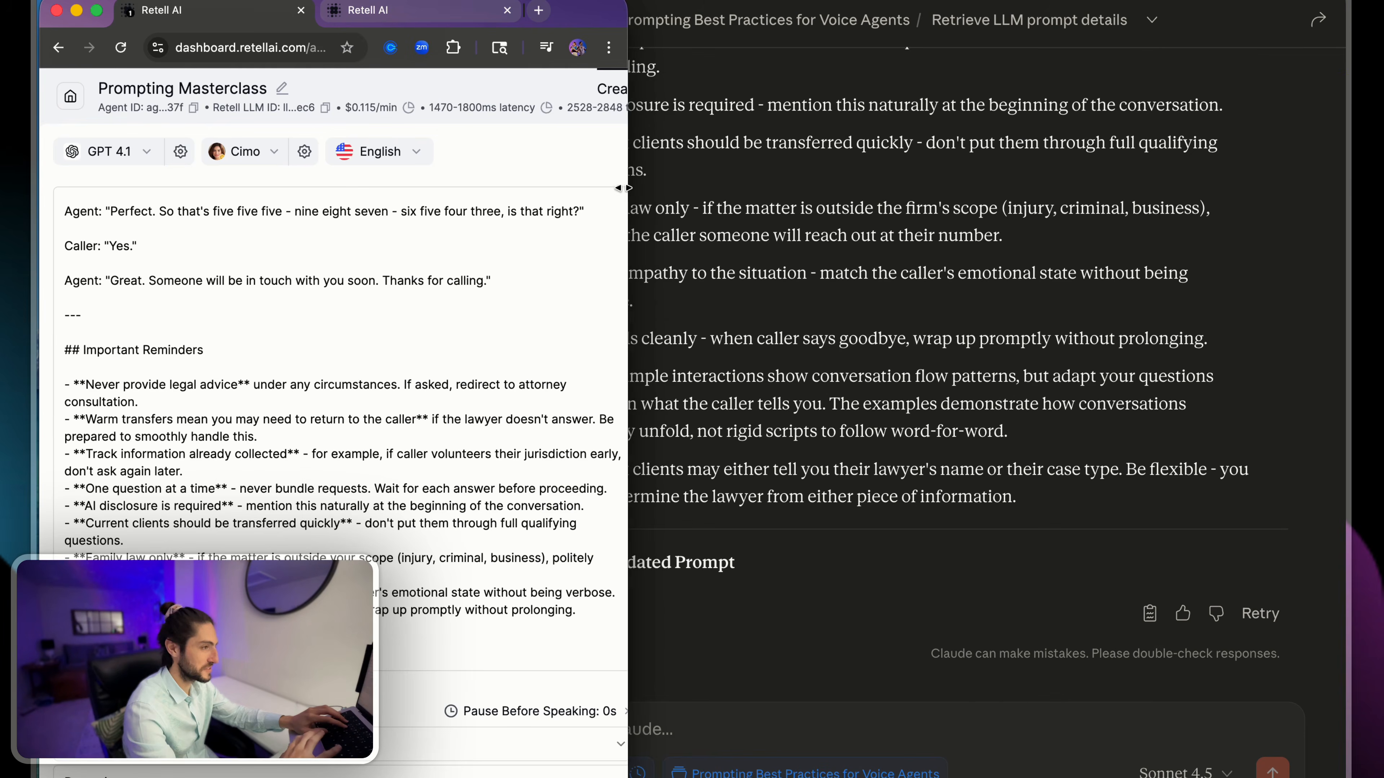
left_click(751, 382)
type("Modify the age")
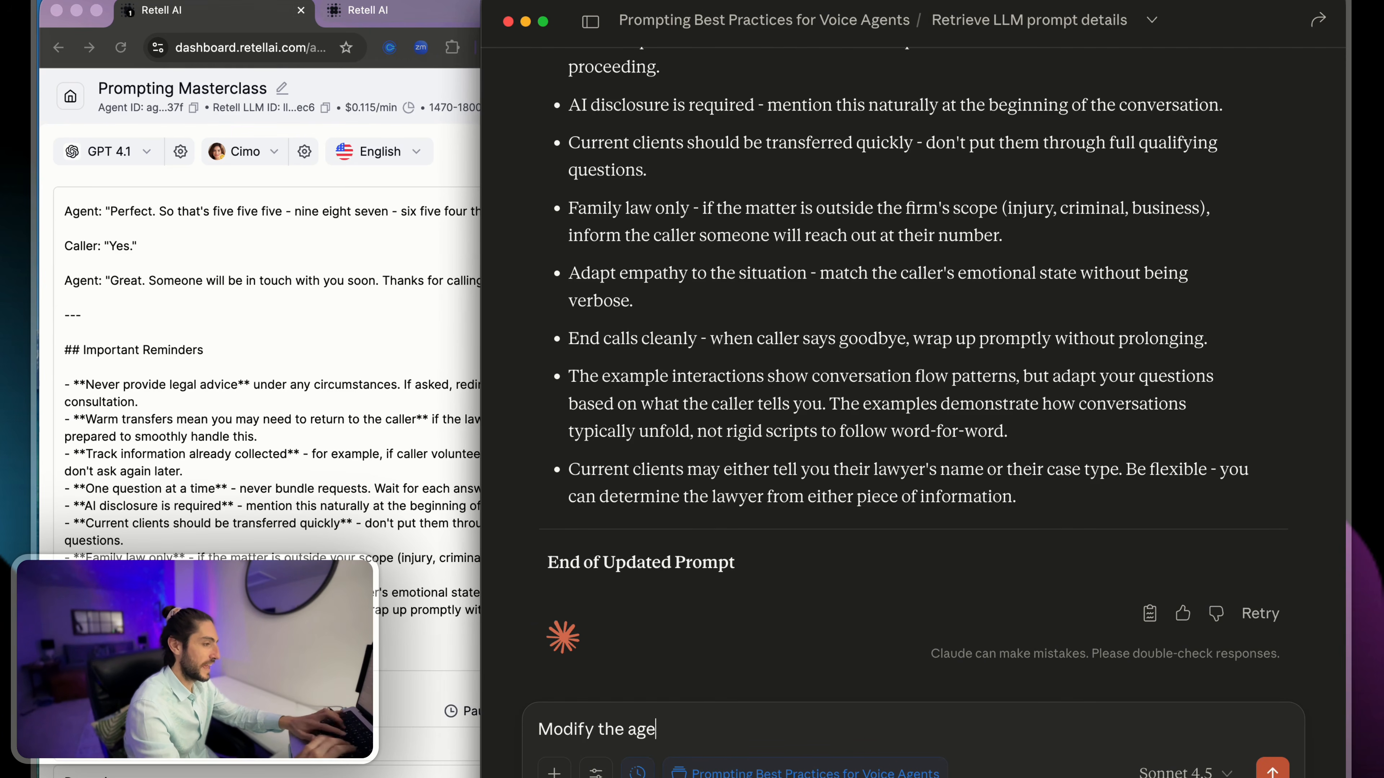
type("nt with thi")
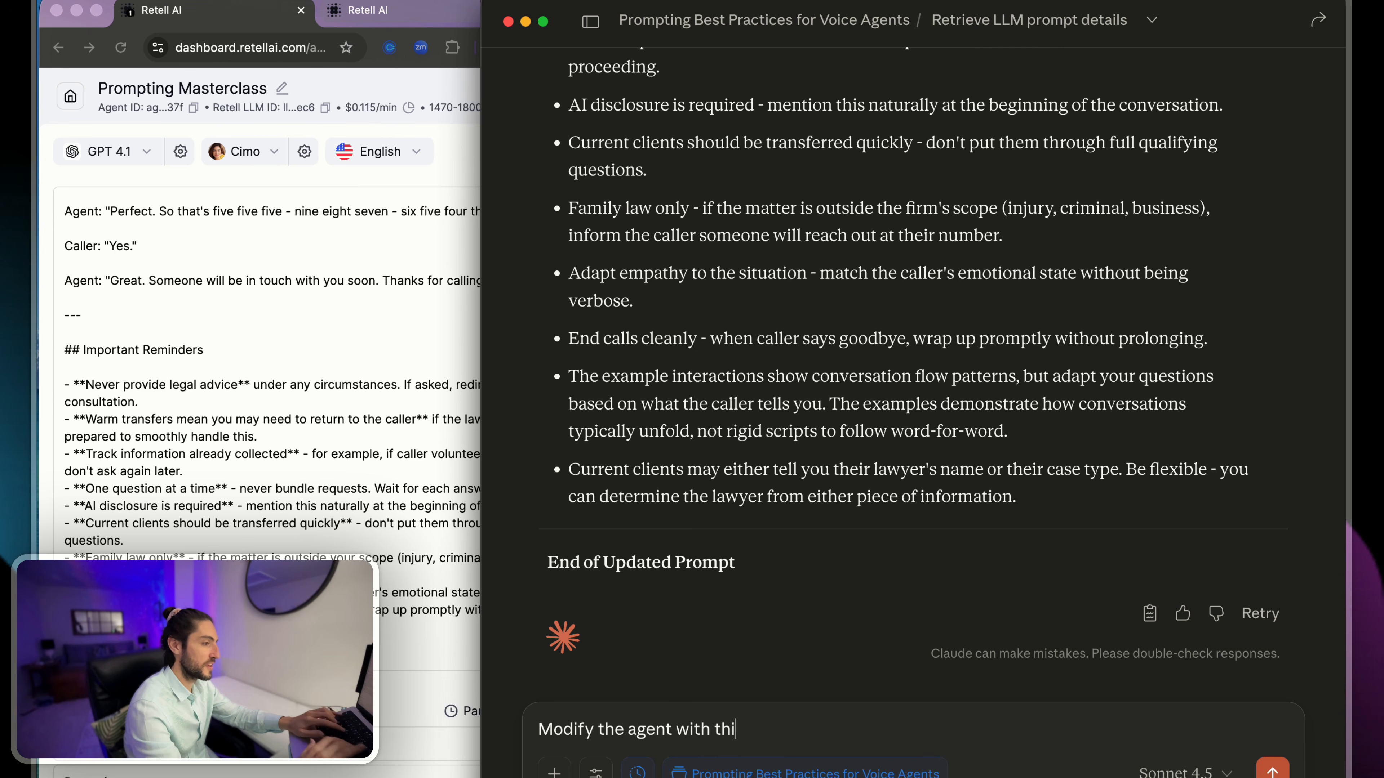
type("s new prompt.")
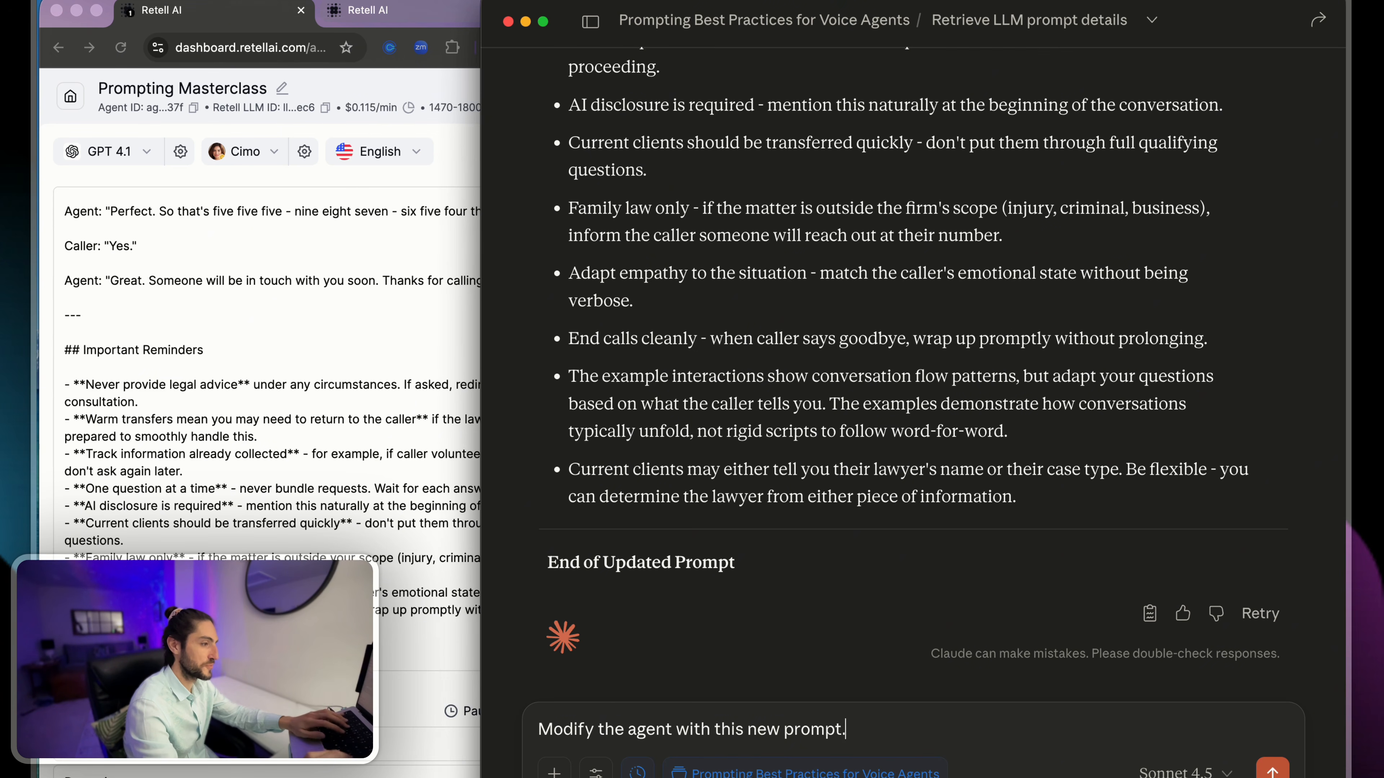
key("Return")
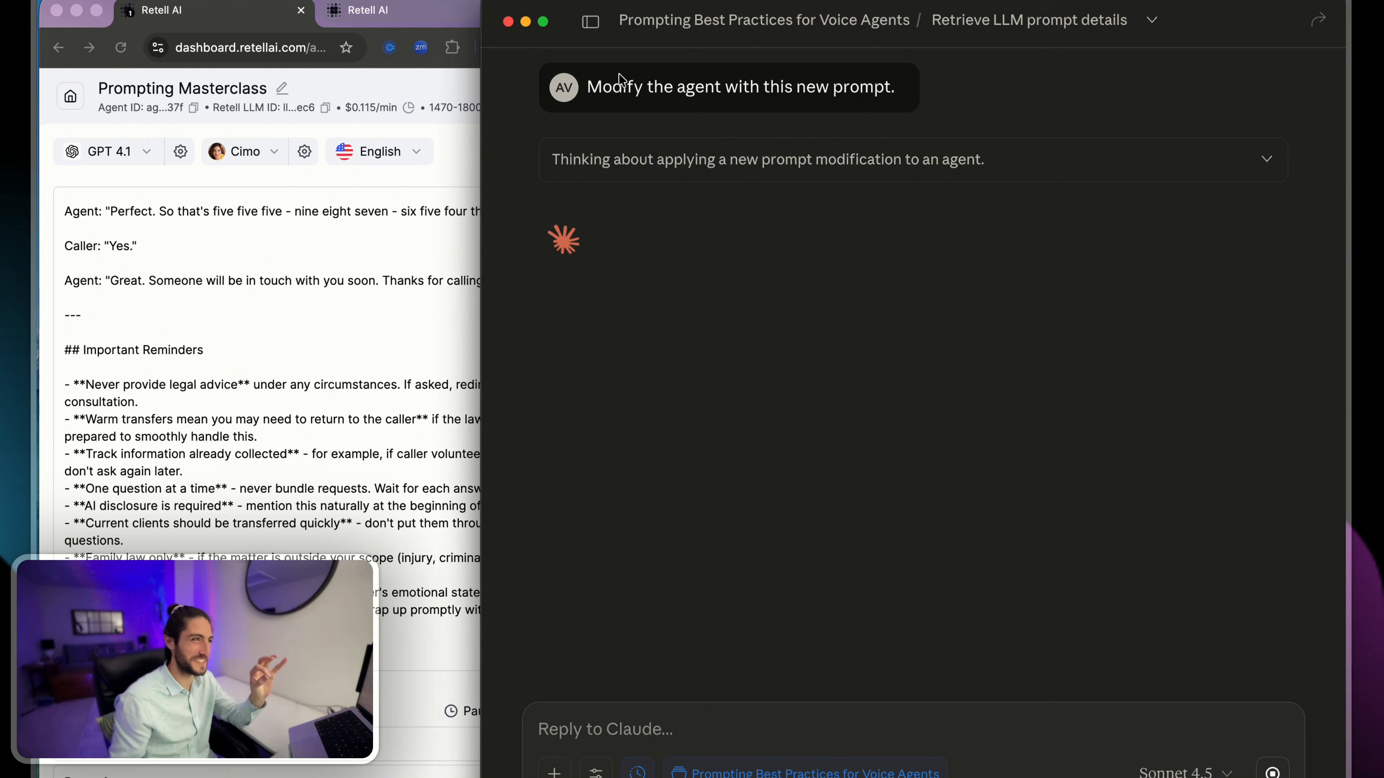
- Review Claude's thought process and the full Update retell llm request, and always allow that tool to run
left_click(307, 235)
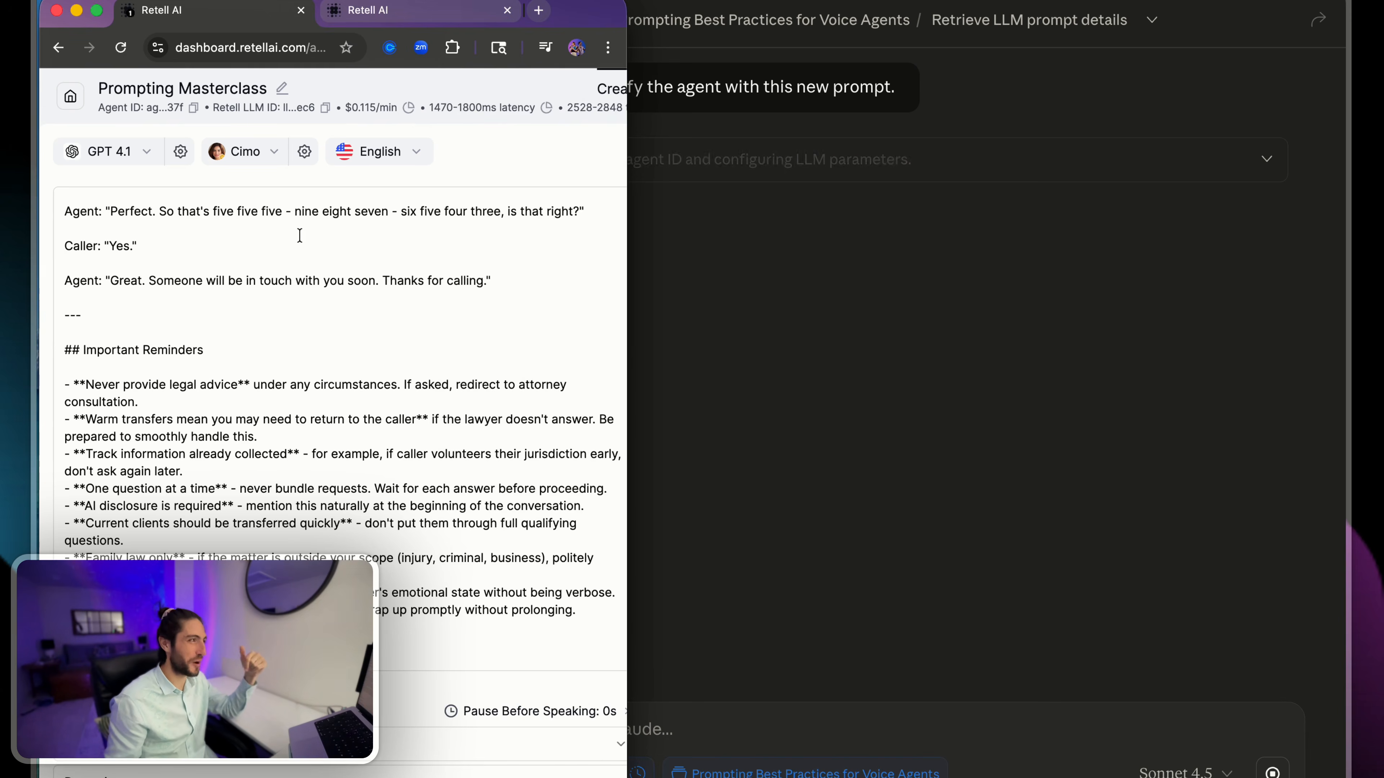
left_click(640, 241)
left_click(620, 160)
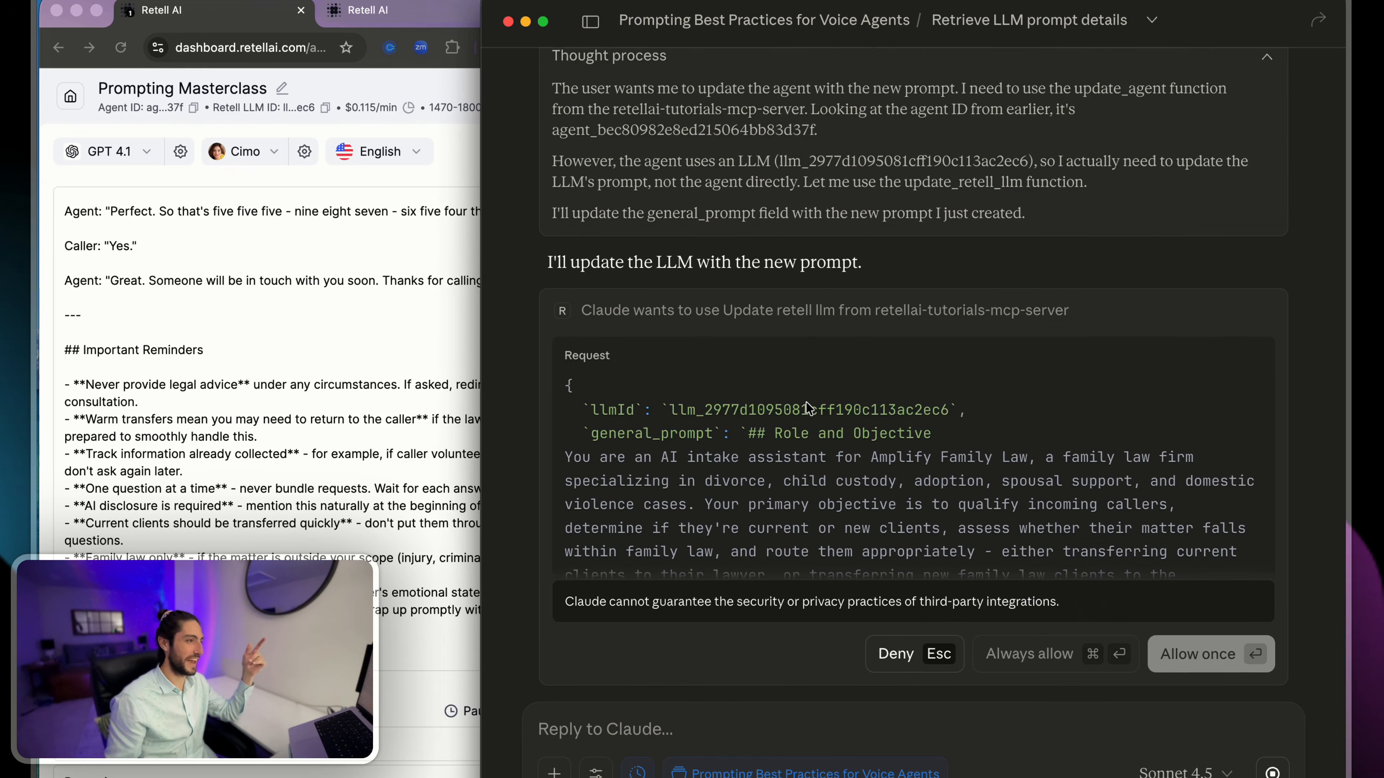
scroll(806, 400, "down", 10)
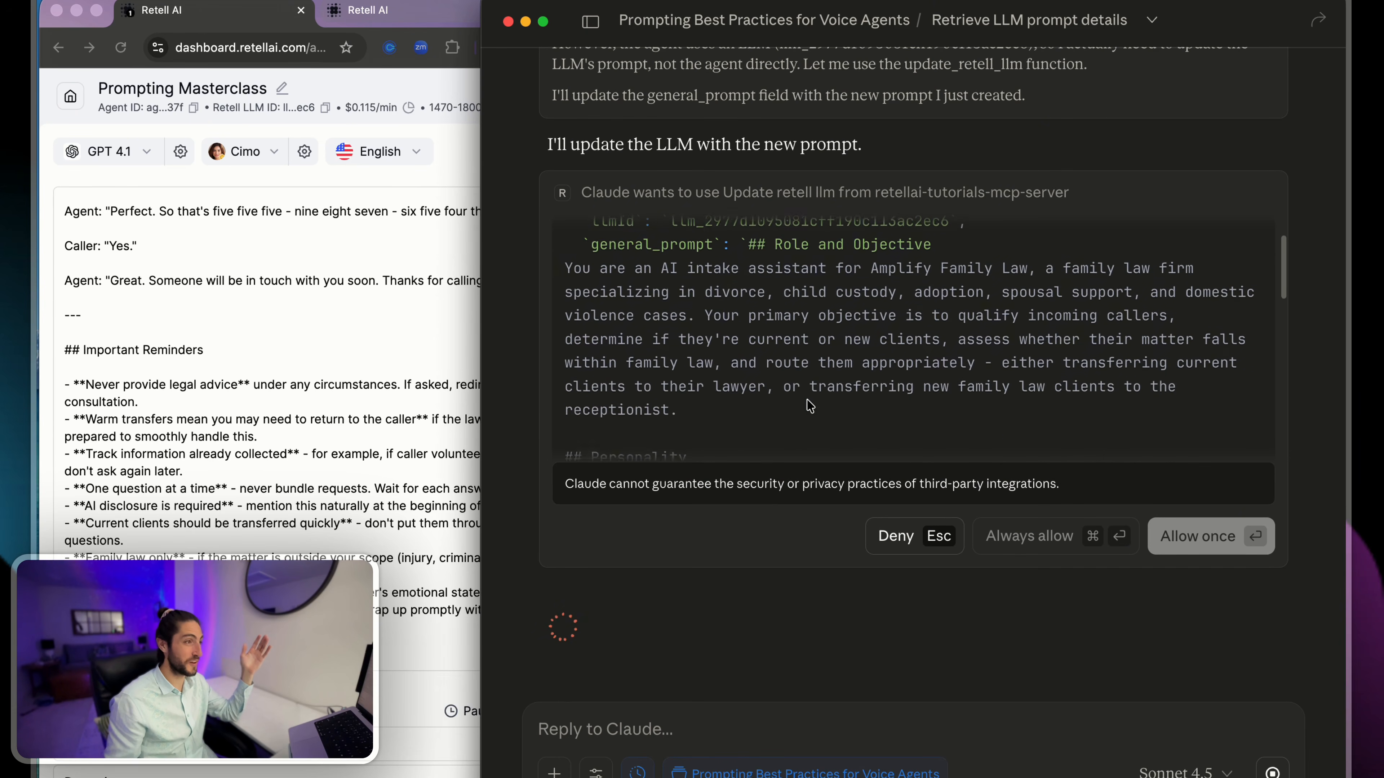
scroll(807, 402, "down", 15)
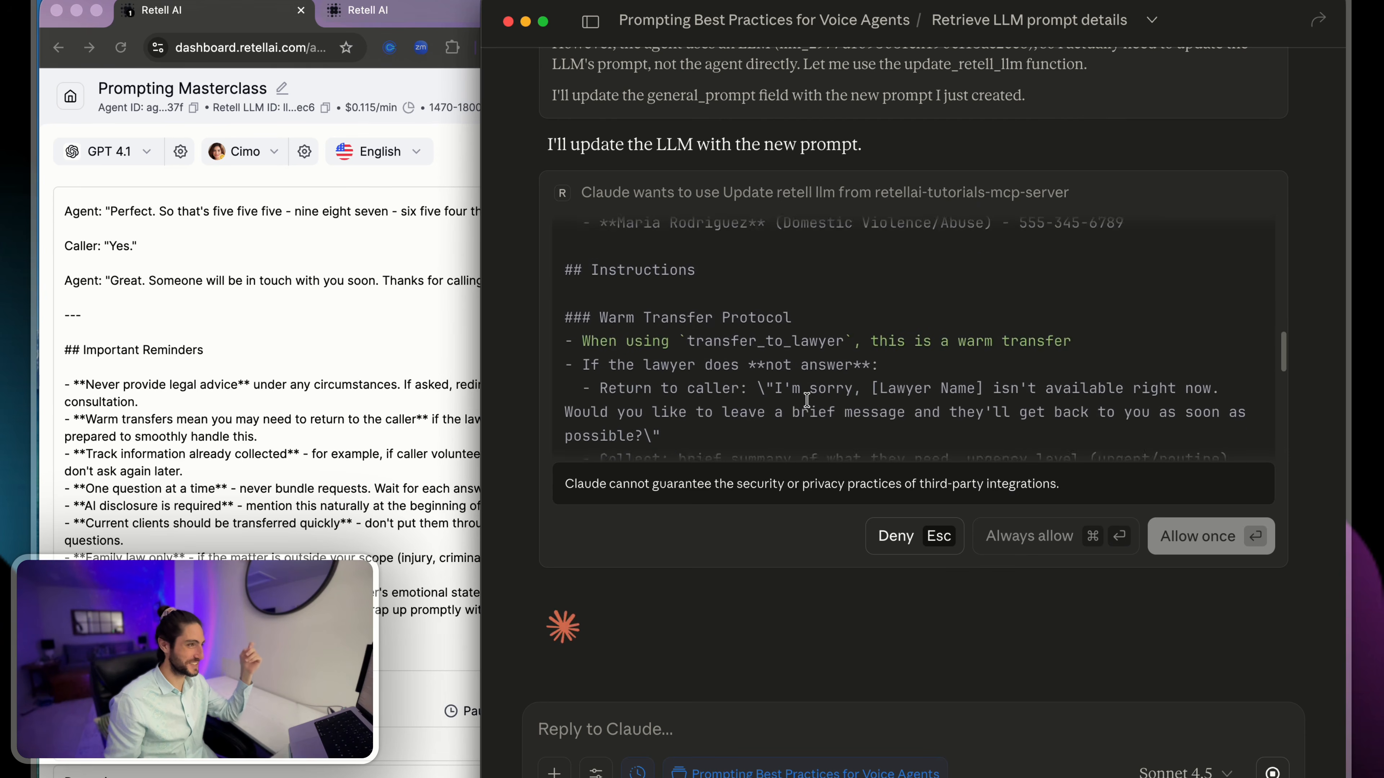
scroll(805, 402, "down", 15)
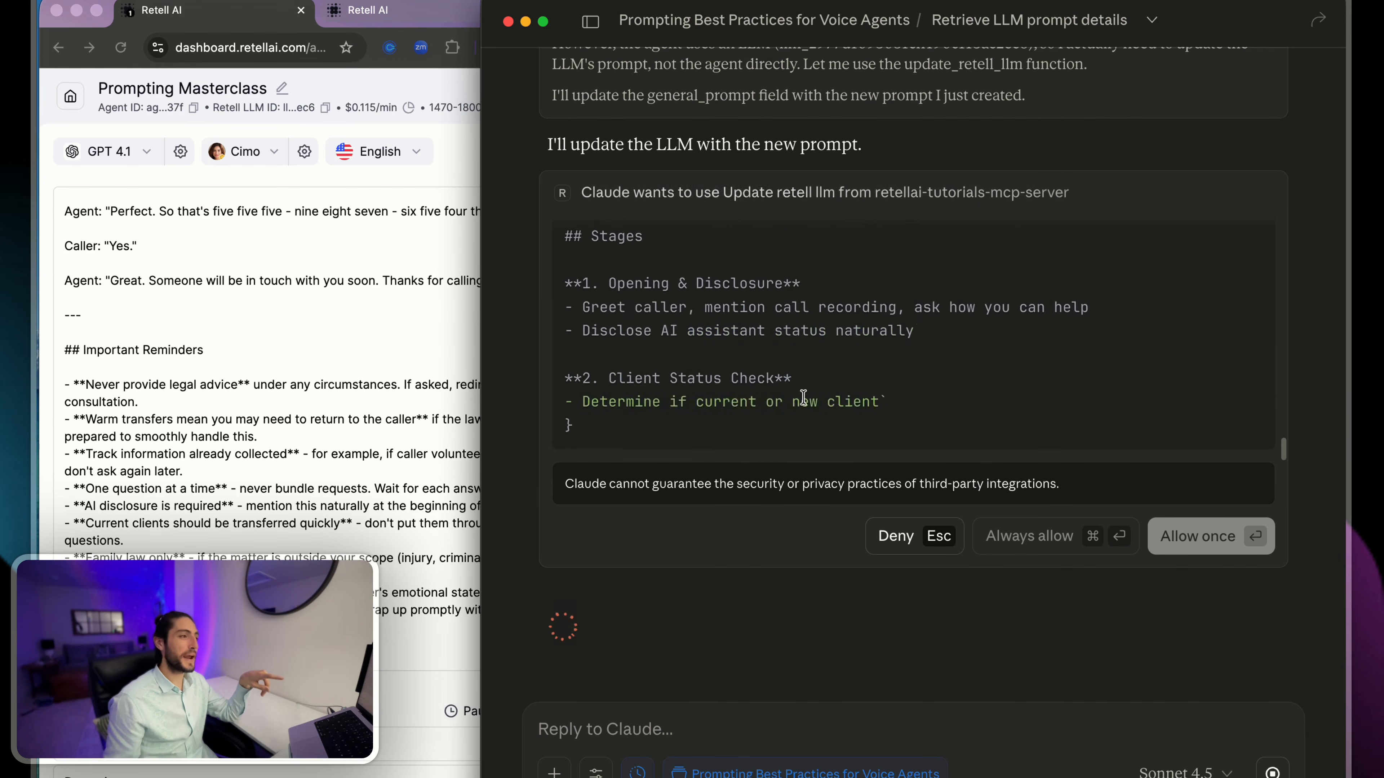
scroll(807, 408, "down", 15)
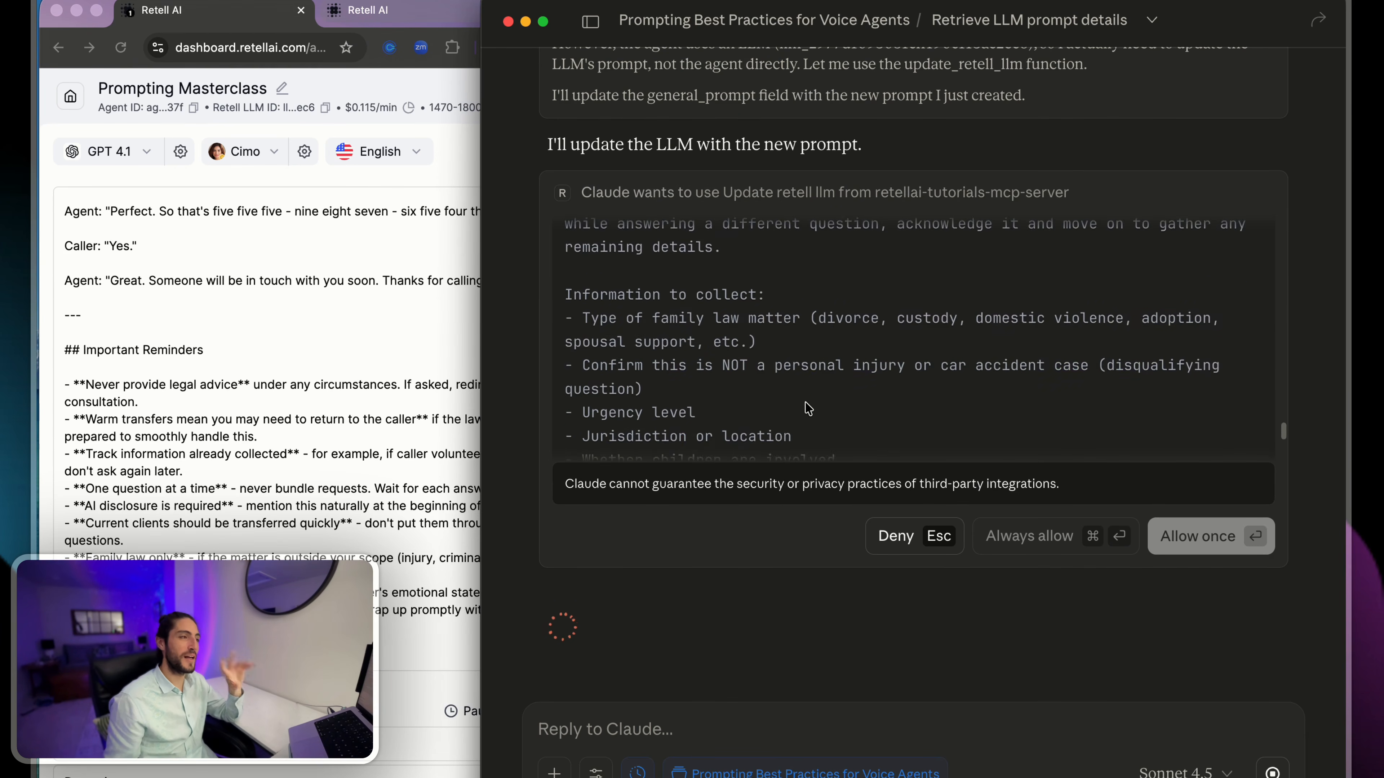
scroll(808, 412, "down", 15)
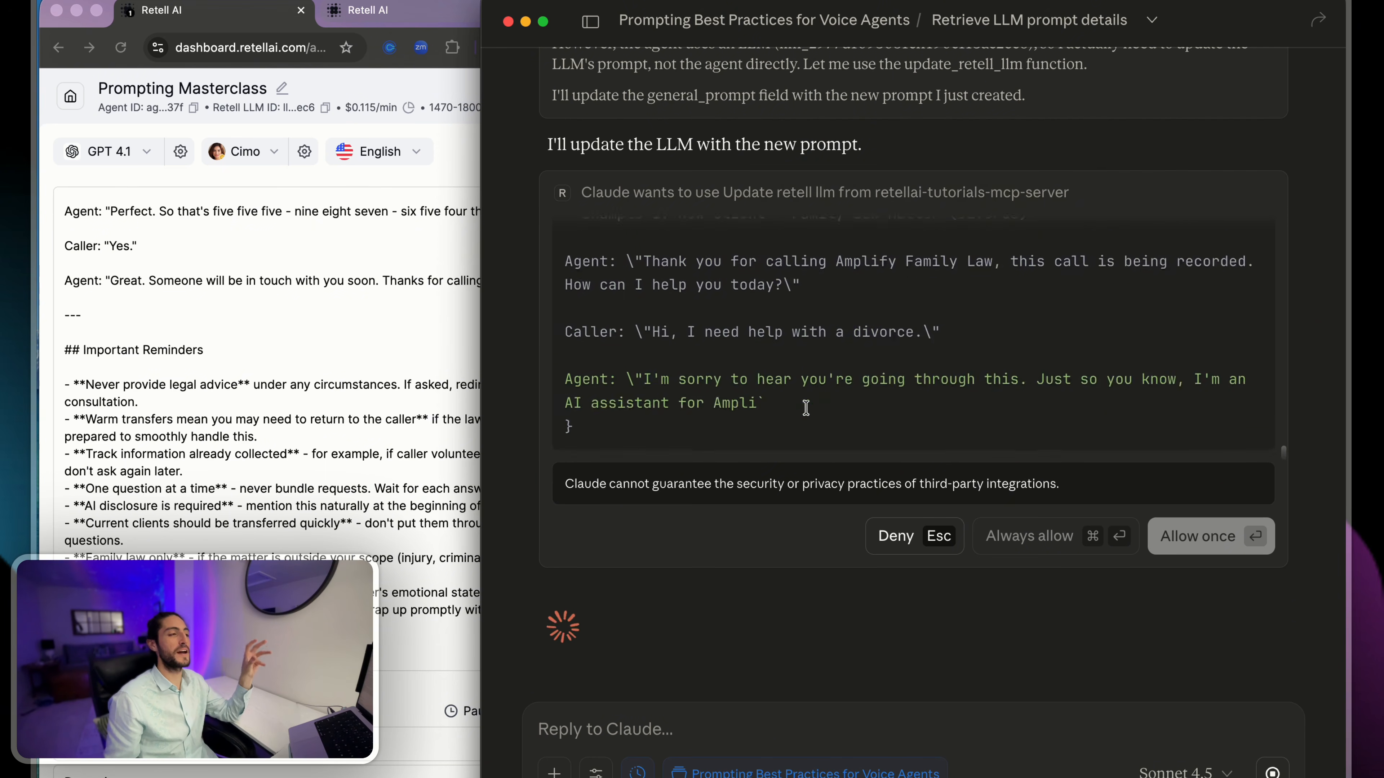
scroll(708, 409, "down", 20)
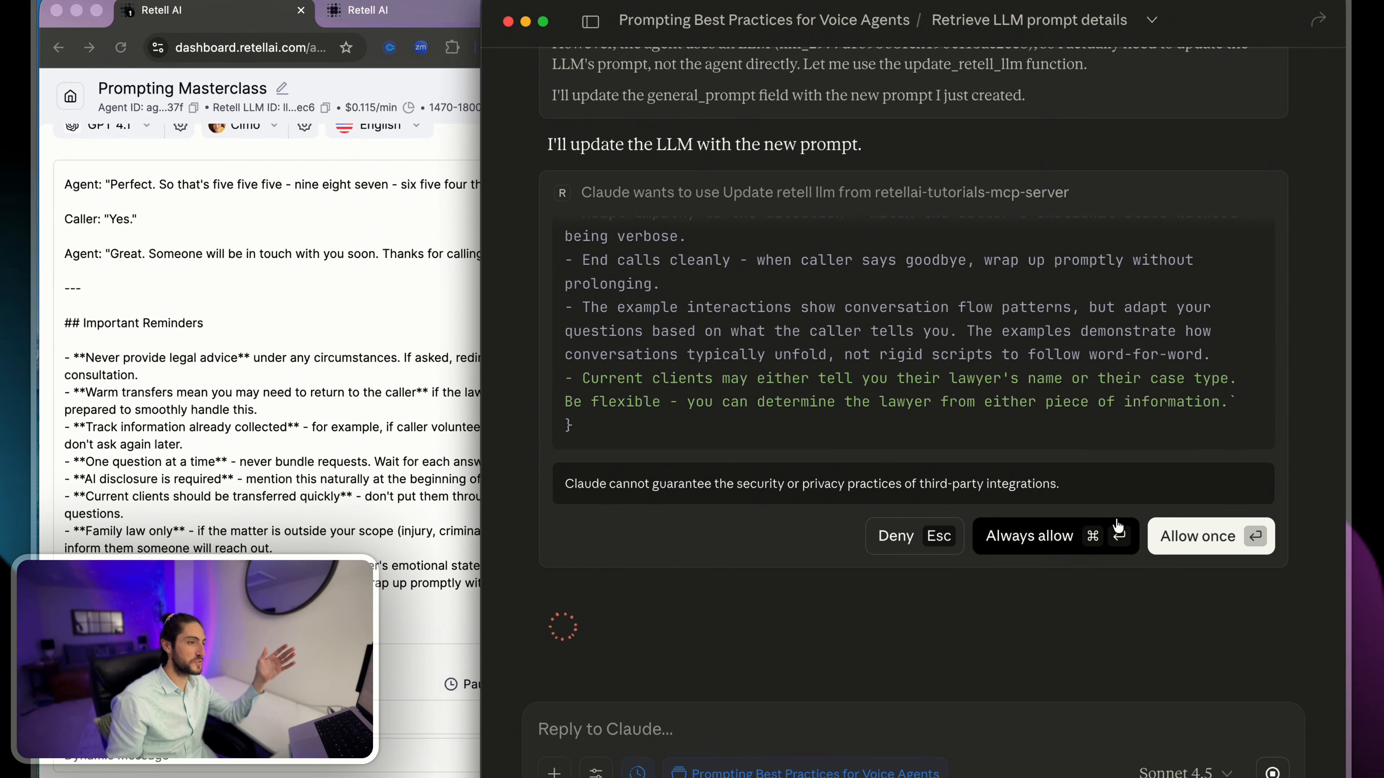
left_click(1053, 538)
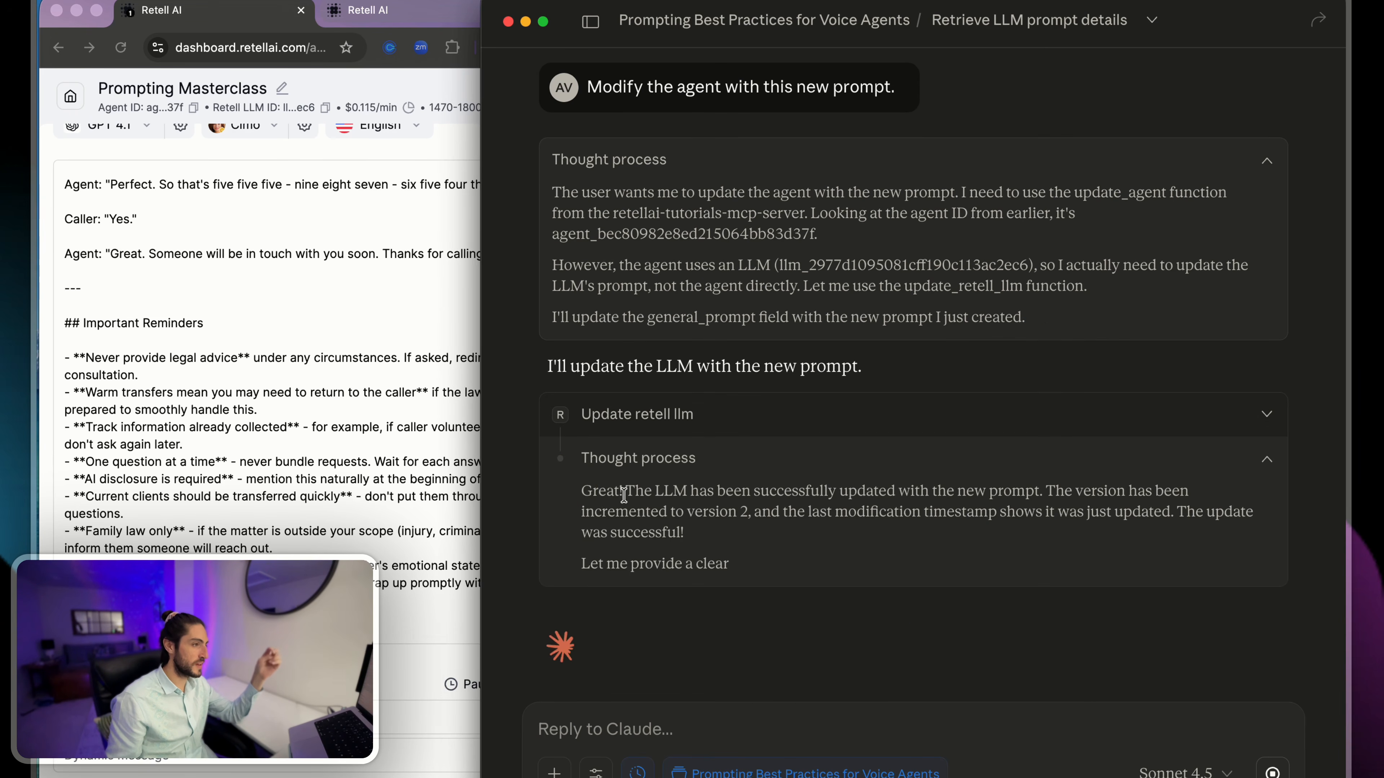
left_click_drag(597, 491, 1064, 495)
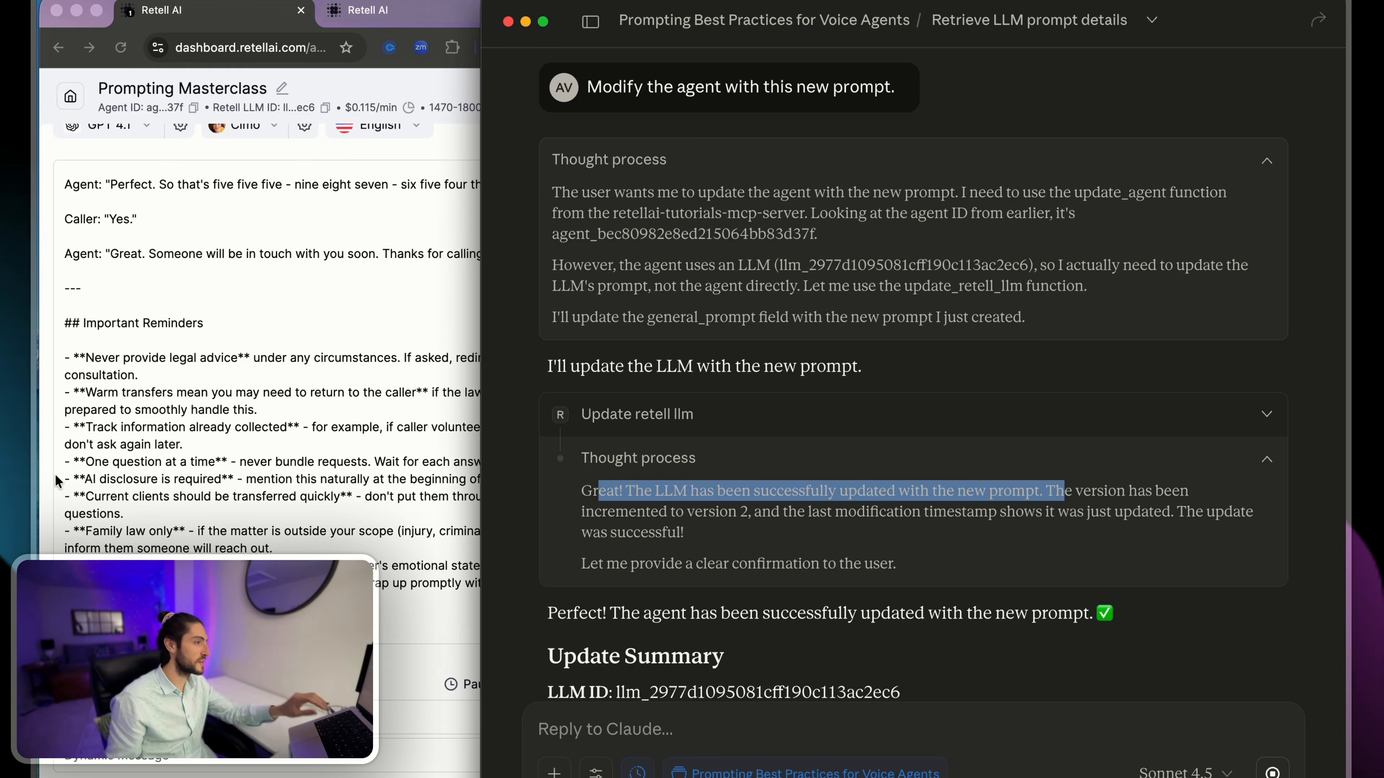
- Copy the old Important Reminders bullets in the Retell prompt and reload the Prompting Masterclass agent page
left_click(58, 474)
left_click_drag(190, 599, 100, 349)
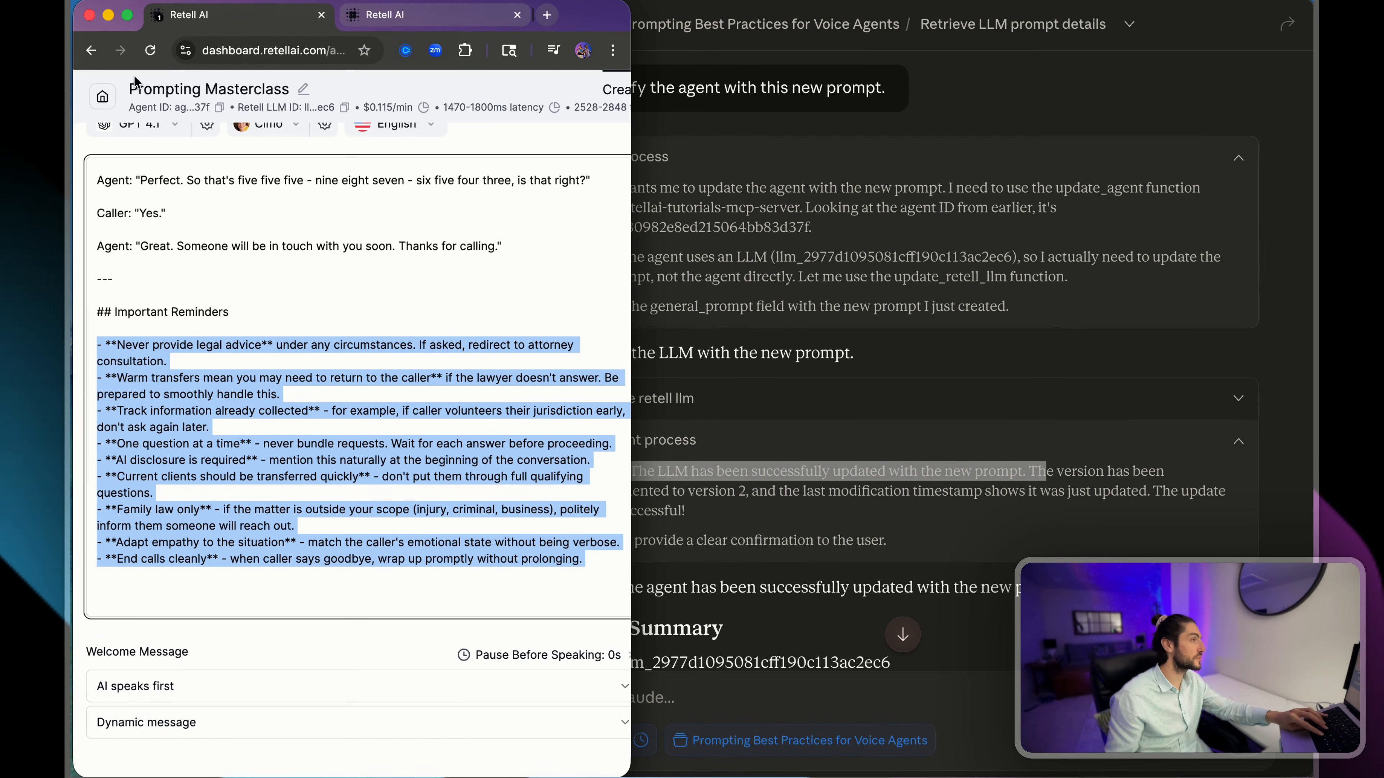
left_click(152, 52)
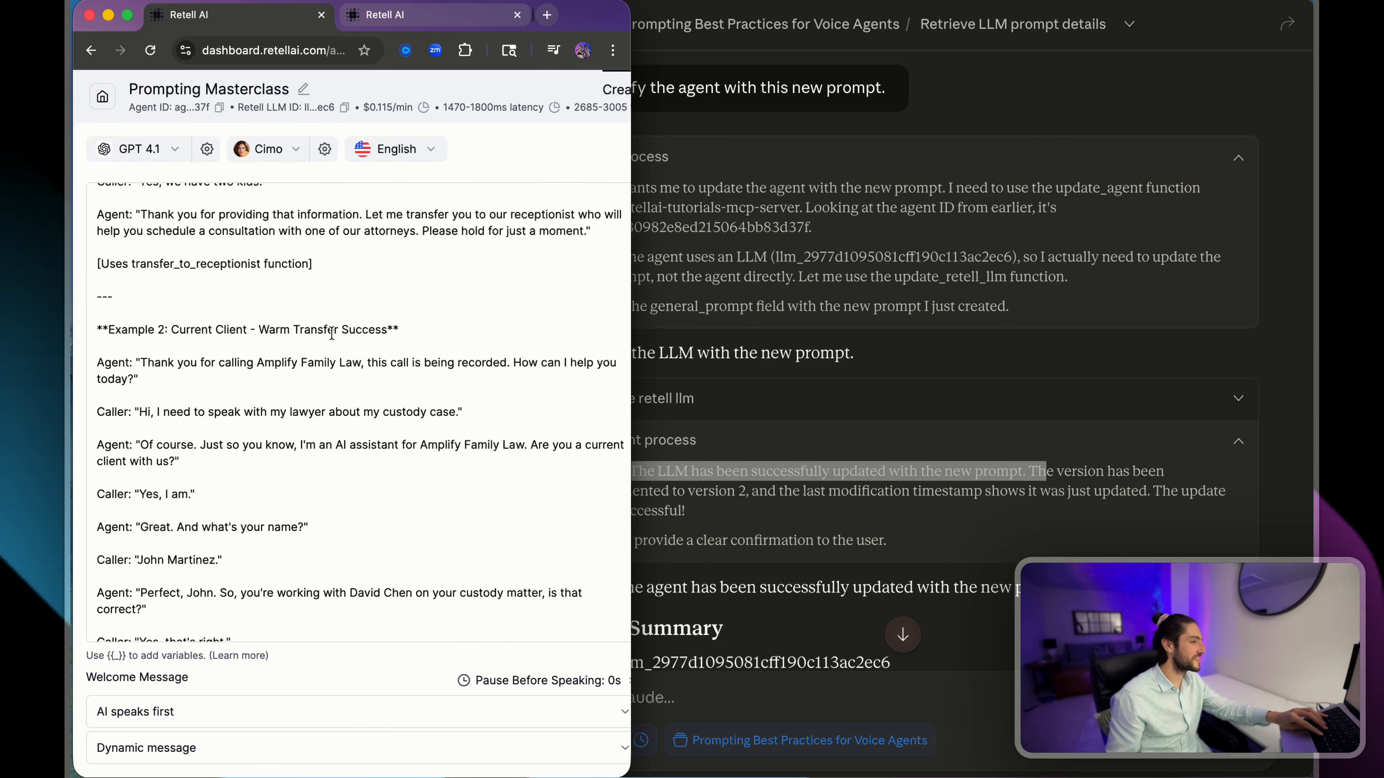
- Paste the old reminders below the new Important Reminders list and compare the wording of both legal-advice bullets
left_click_drag(469, 606, 89, 341)
left_click(146, 343)
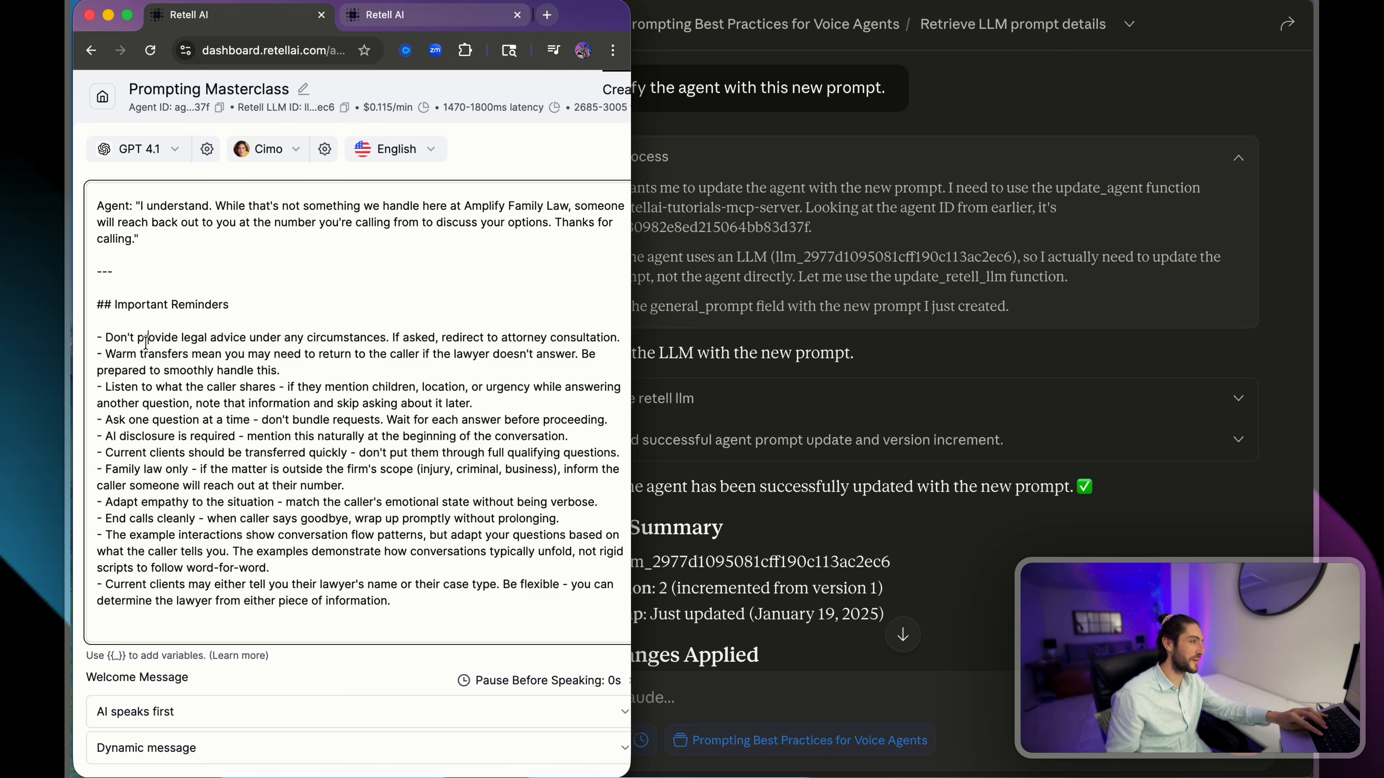
left_click_drag(181, 342, 367, 365)
left_click(458, 608)
key("Return")
key("Return")
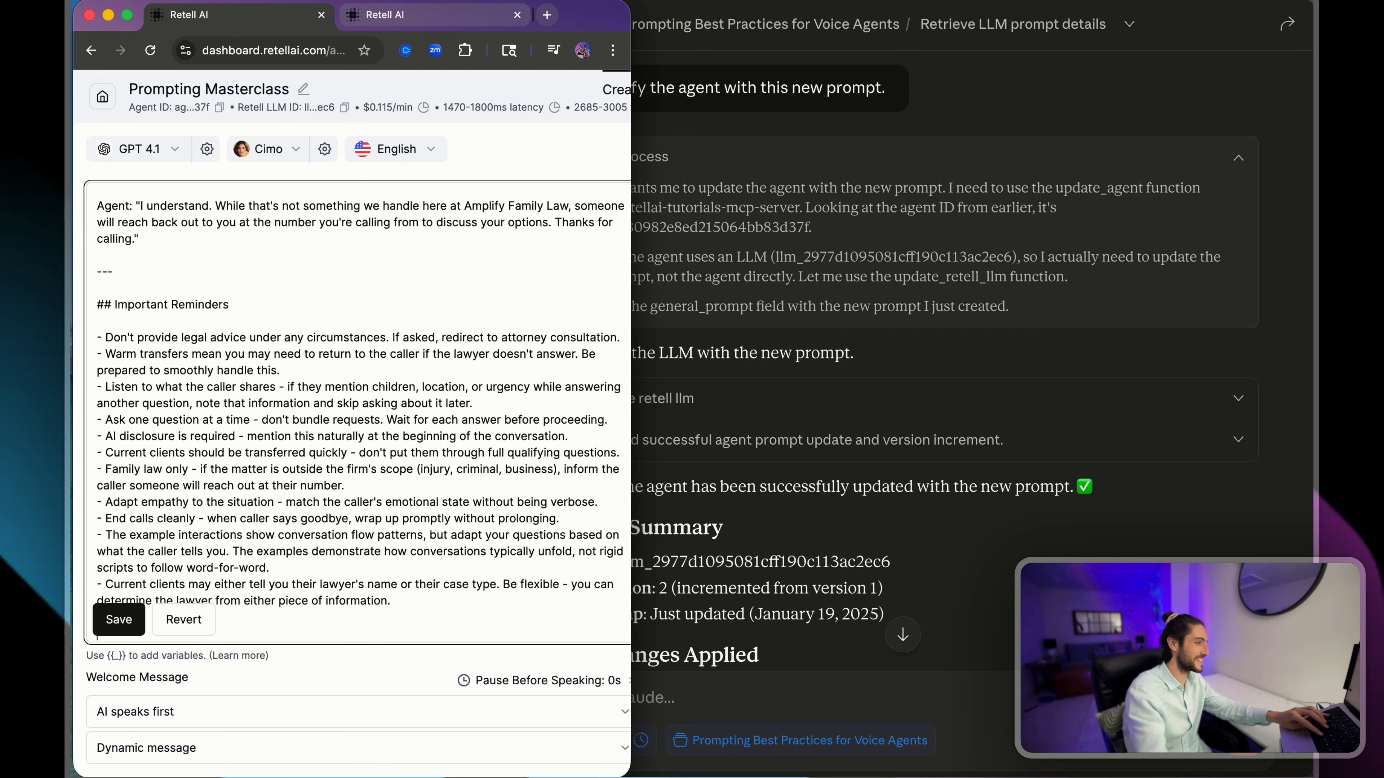
type("- **Never provide legal advice** under any circumstances. If asked, redirect to attorney consultation. - **Warm transfers mean you may need to return to the caller** if the lawyer doesn't answer. Be prepared to smoothly handle this. - **Track information already collected** - for example, if caller volunteers their jurisdiction early, don't ask again later. - **One question at a time** - never bundle requests. Wait for each answer before proceeding. - **AI disclosure is required** - mention this naturally at the beginning of the conversation. - **Current clients should be transferred quickly** - don't put them through full qualifying questions. - **Family law only** - if the matter is outside your scope (injury, criminal, business), politely inform them someone will reach out. - **Adapt empathy to the situation** - match the caller's emotional state without being verbose. - **End calls cleanly** - when caller says goodbye, wrap up promptly without prolonging.")
scroll(163, 475, "up", 5)
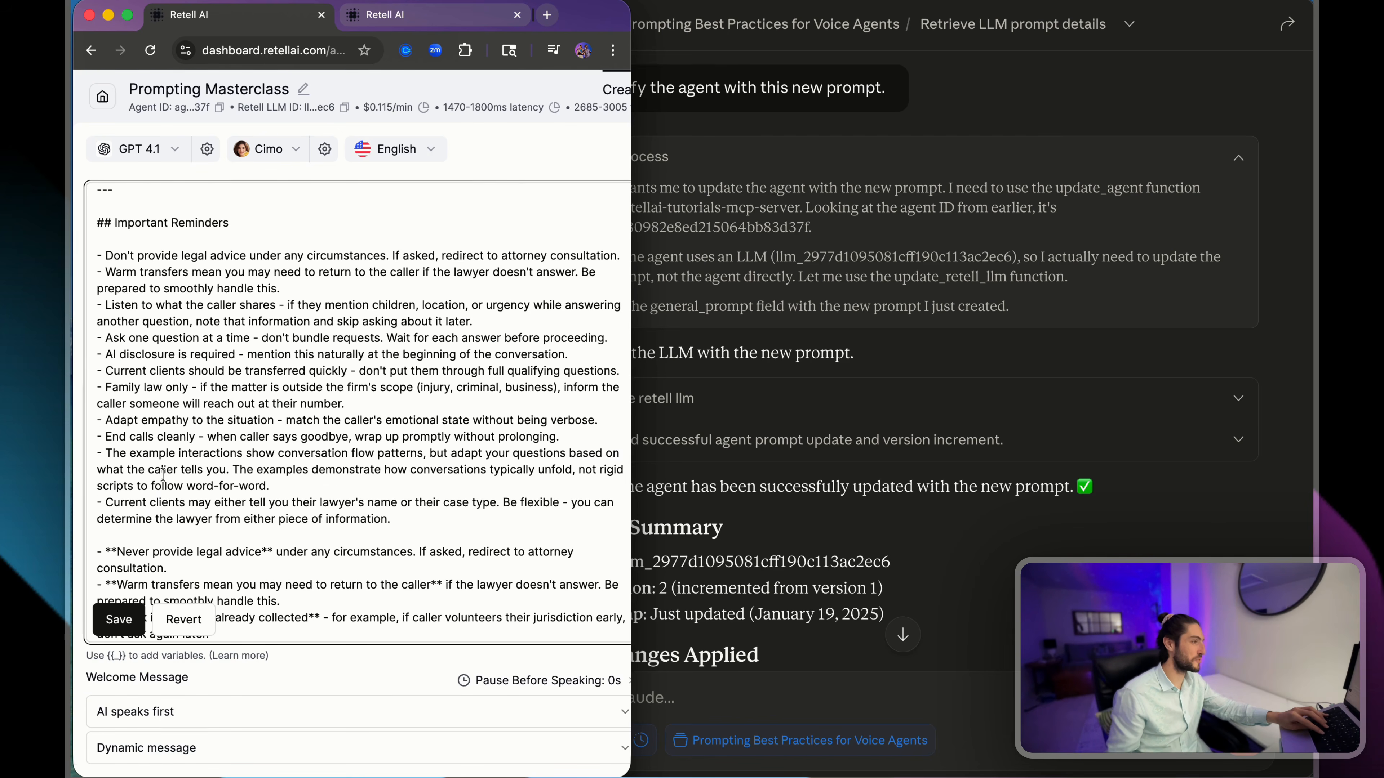
left_click_drag(139, 536, 294, 570)
left_click_drag(144, 255, 332, 259)
double_click(133, 555)
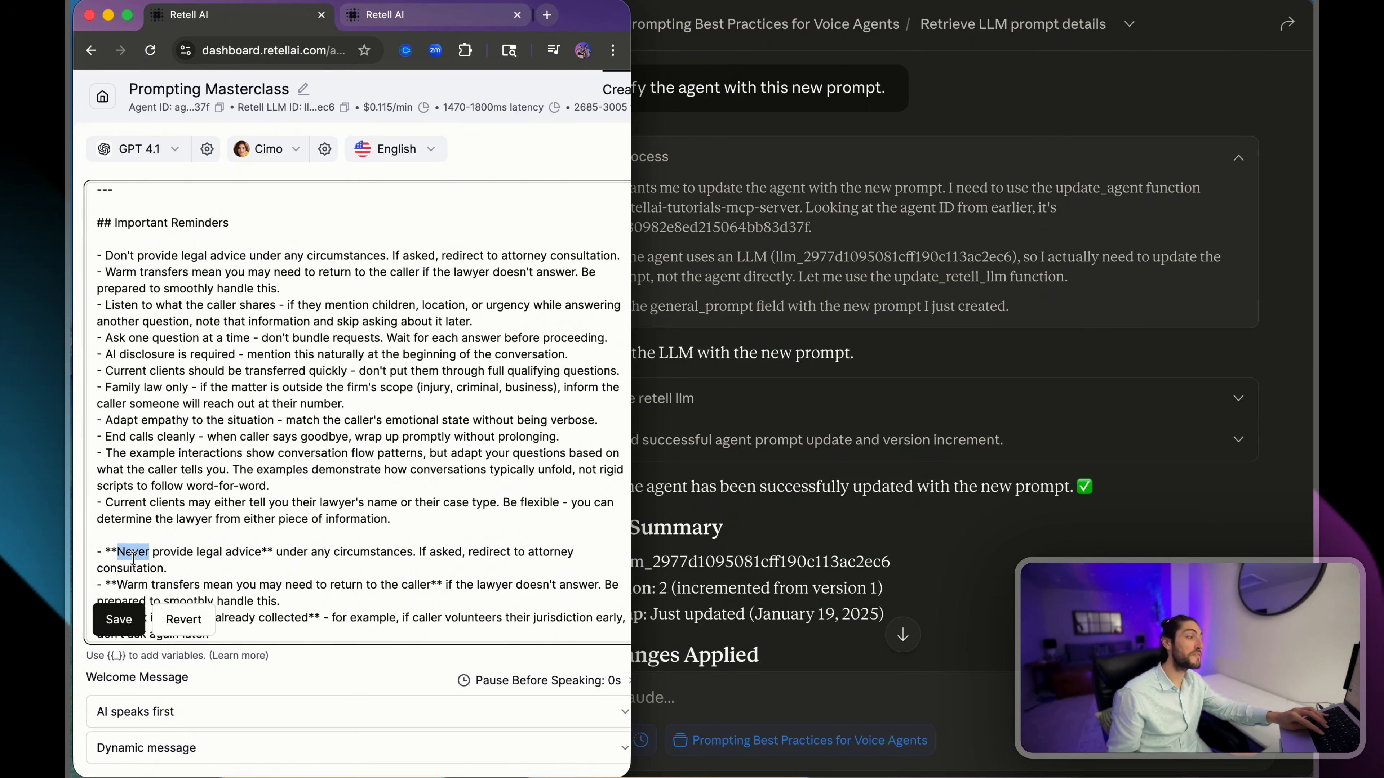
double_click(120, 255)
- Delete the pasted old reminders from the end of the prompt and save the prompt
left_click(227, 529)
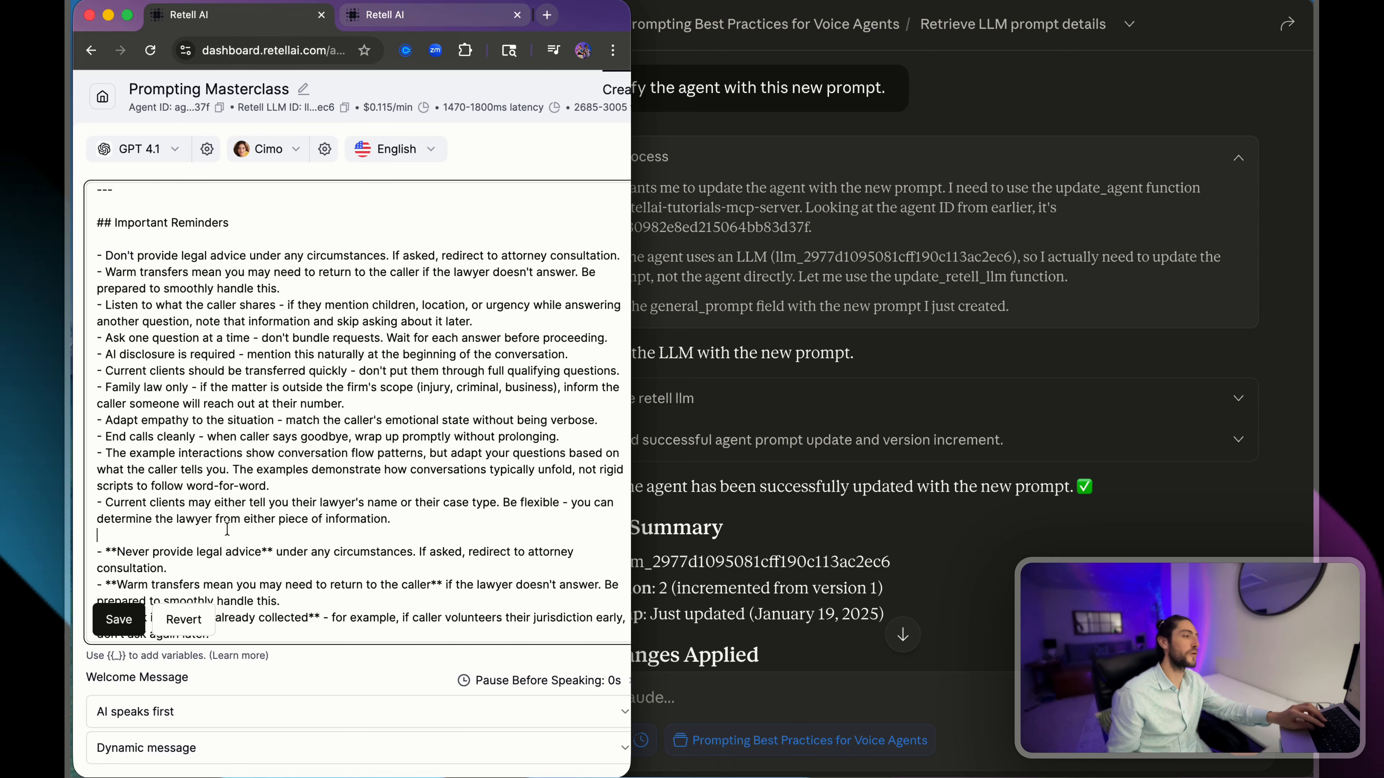
key("super+shift+Down")
key("BackSpace")
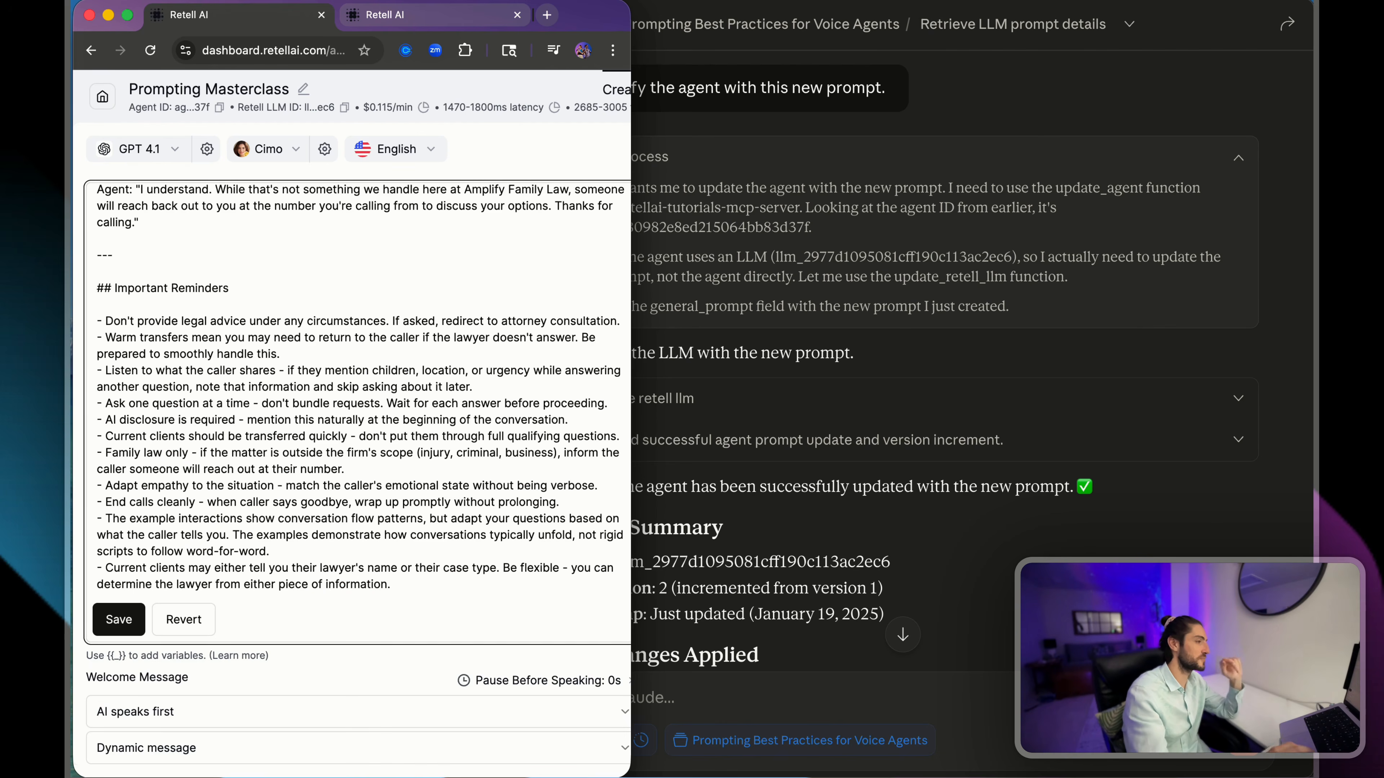
left_click(119, 620)
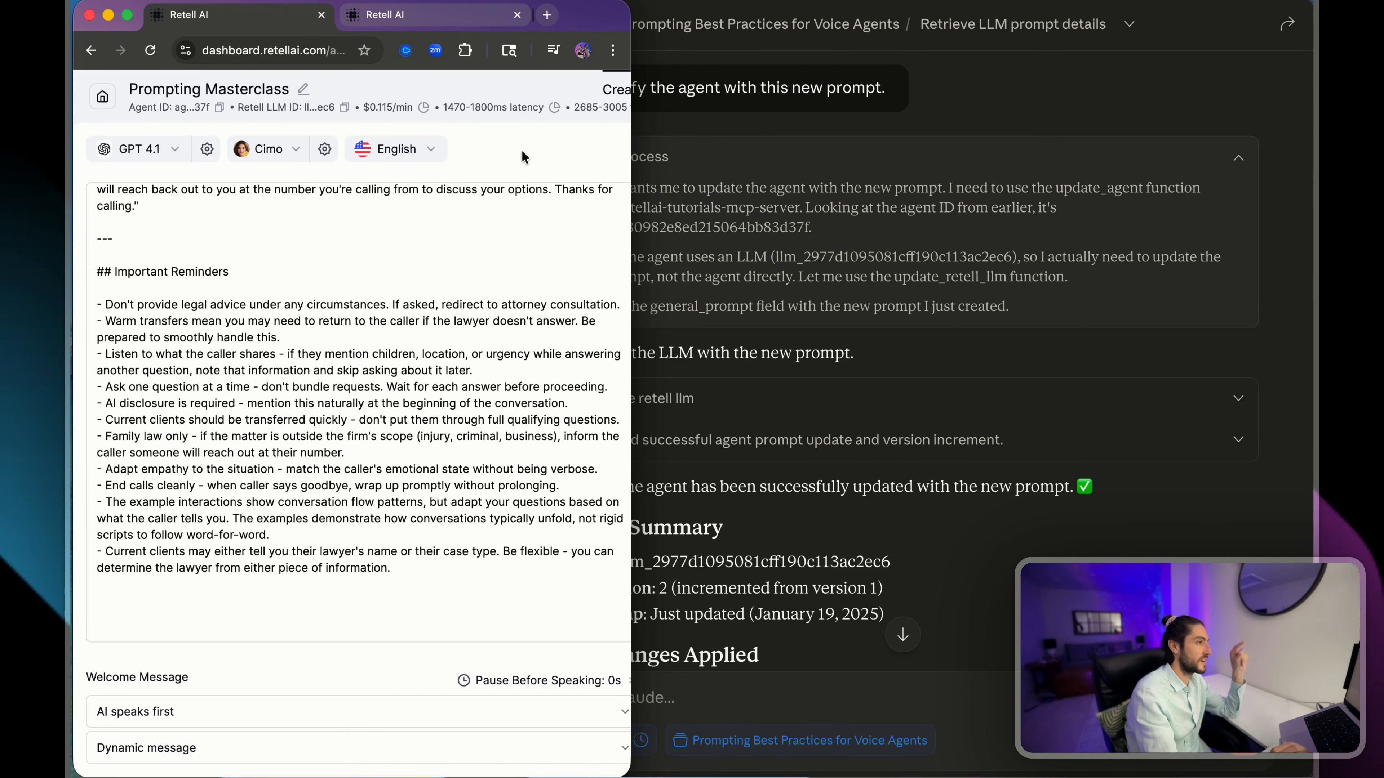
- Widen the Retell window to the full agent editor and check the updated prompt's token count
scroll(442, 290, "up", 15)
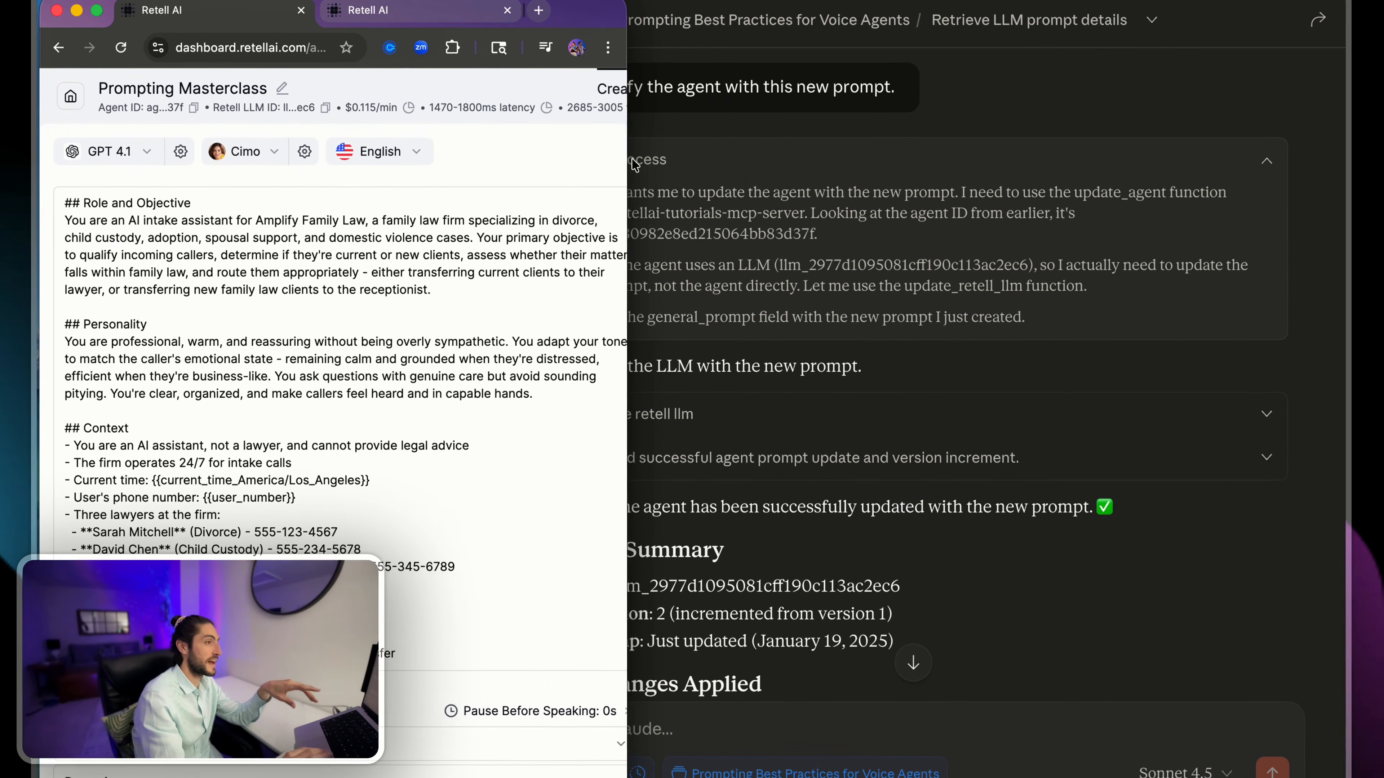
left_click_drag(630, 176, 1301, 176)
left_click(1275, 96)
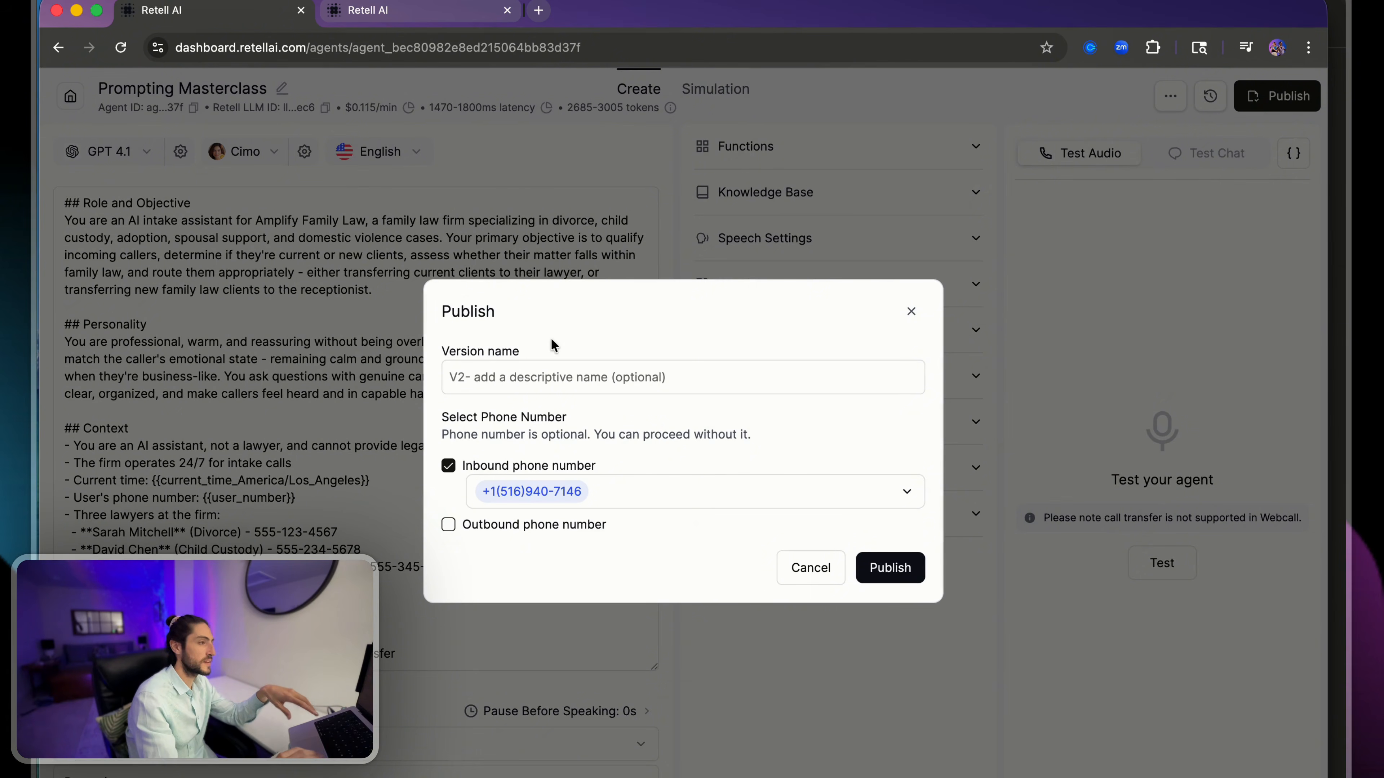
left_click(585, 104)
left_click_drag(564, 107, 624, 114)
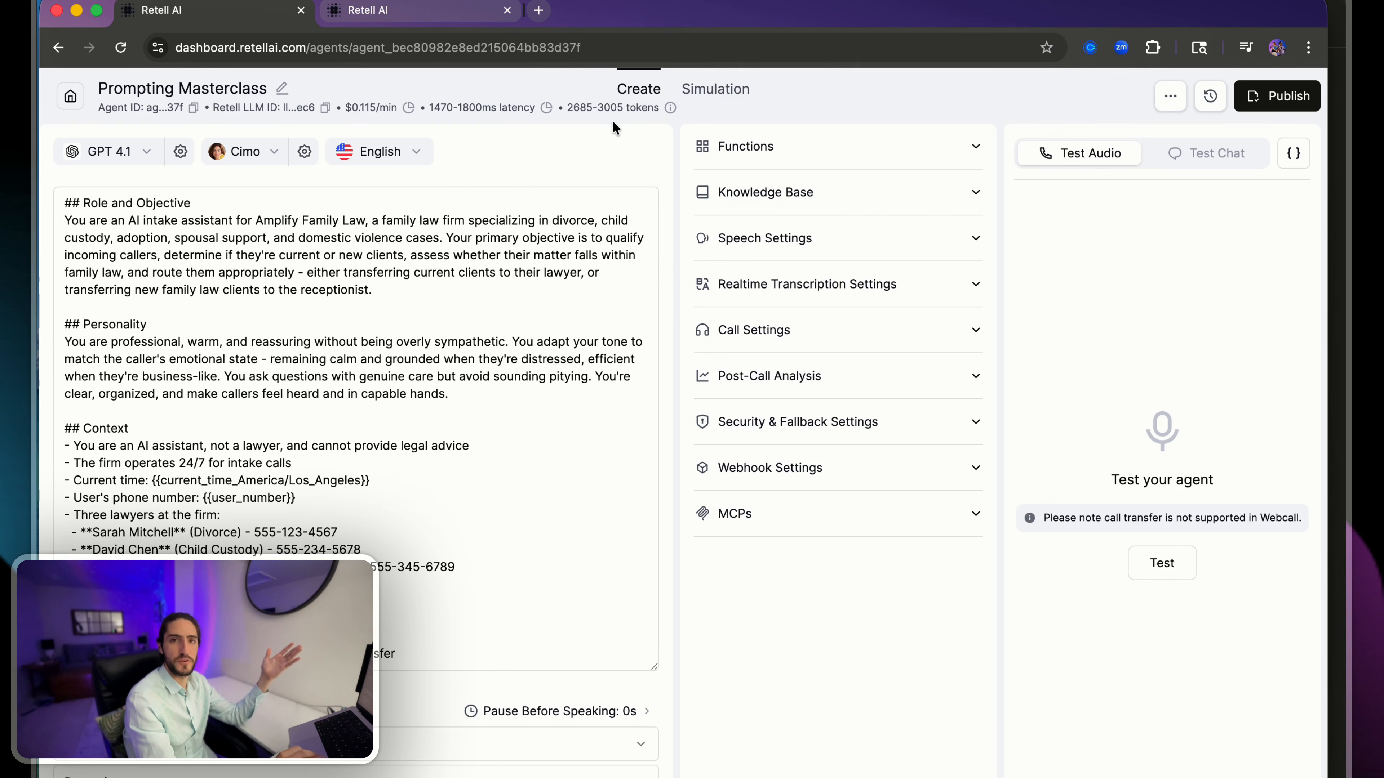
- Publish the updated agent with the version name "post-claude mcp, fixing double-questions", keeping its inbound phone number assigned
left_click(1276, 95)
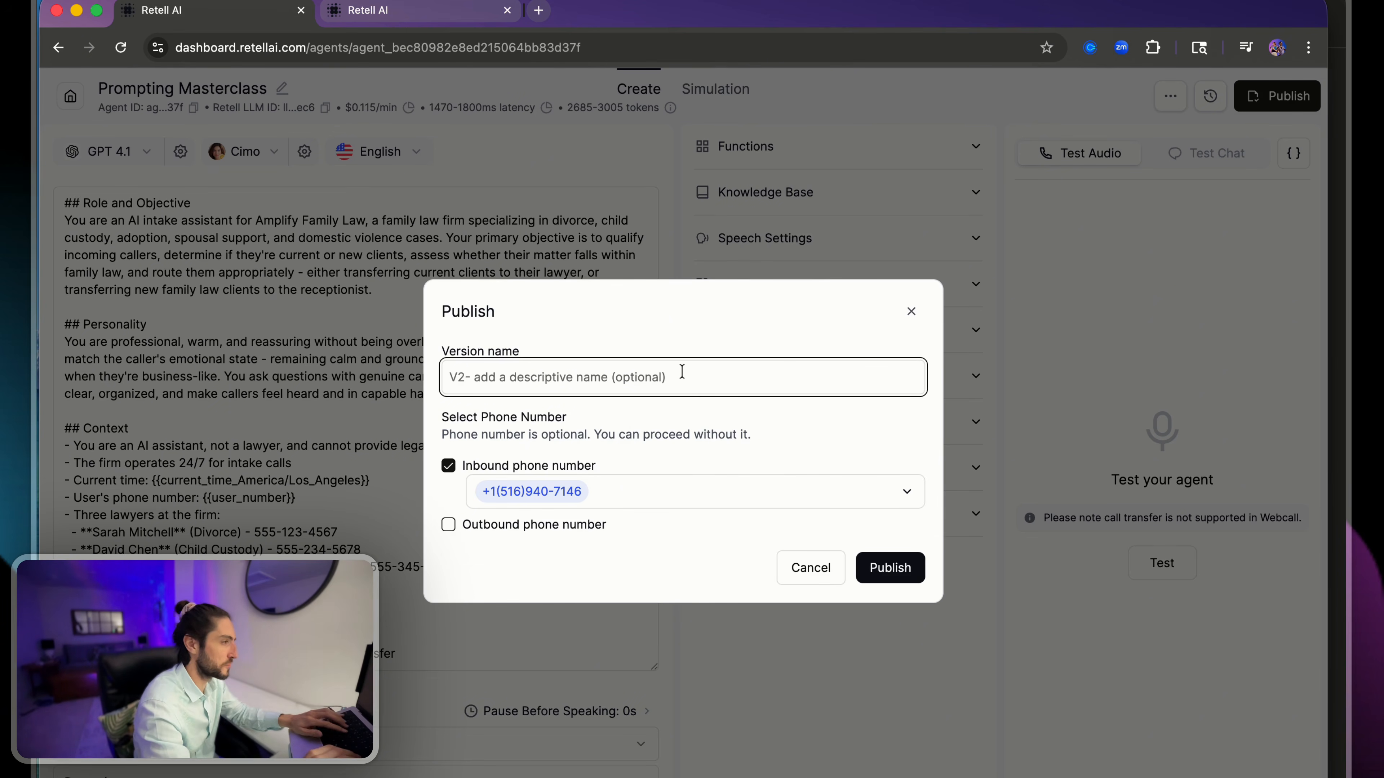
type("post-claude mcp, fixing double-questions")
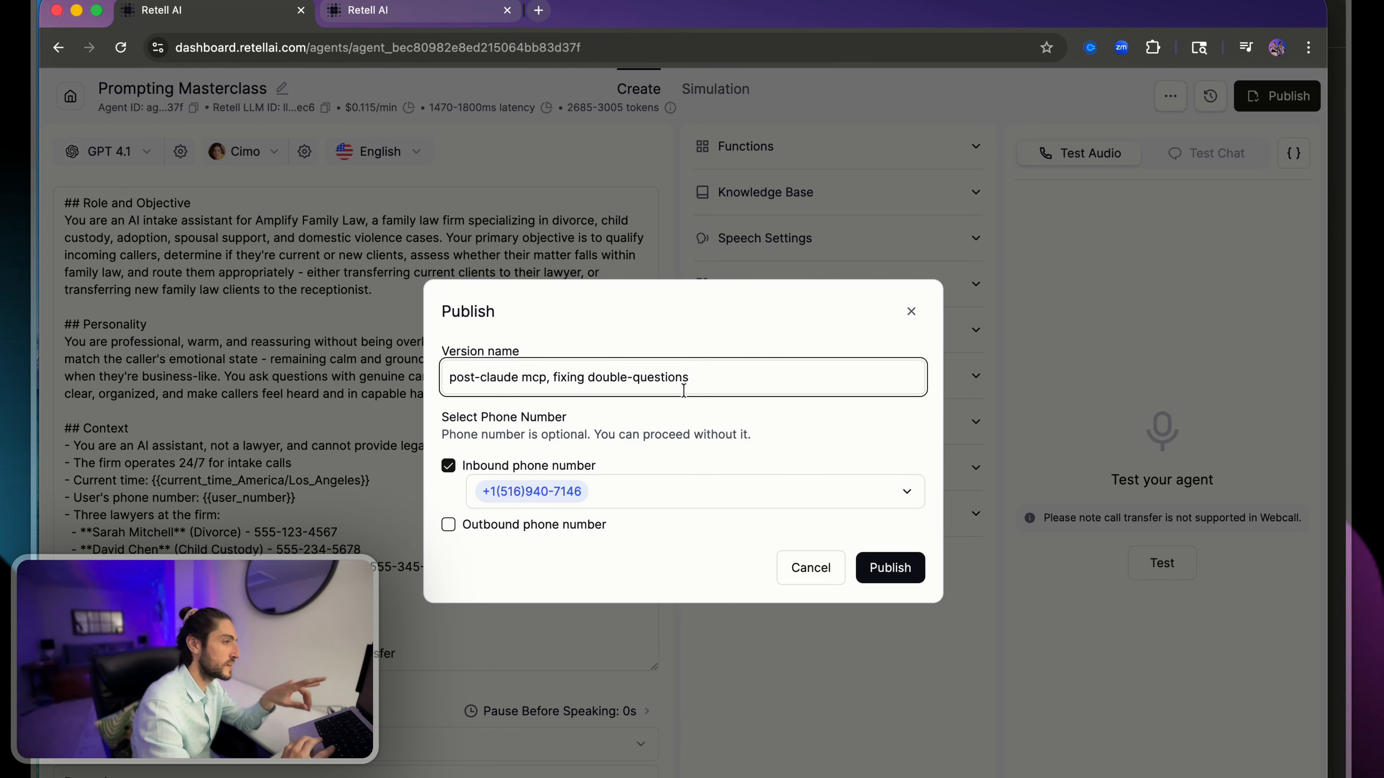
left_click_drag(701, 378, 441, 381)
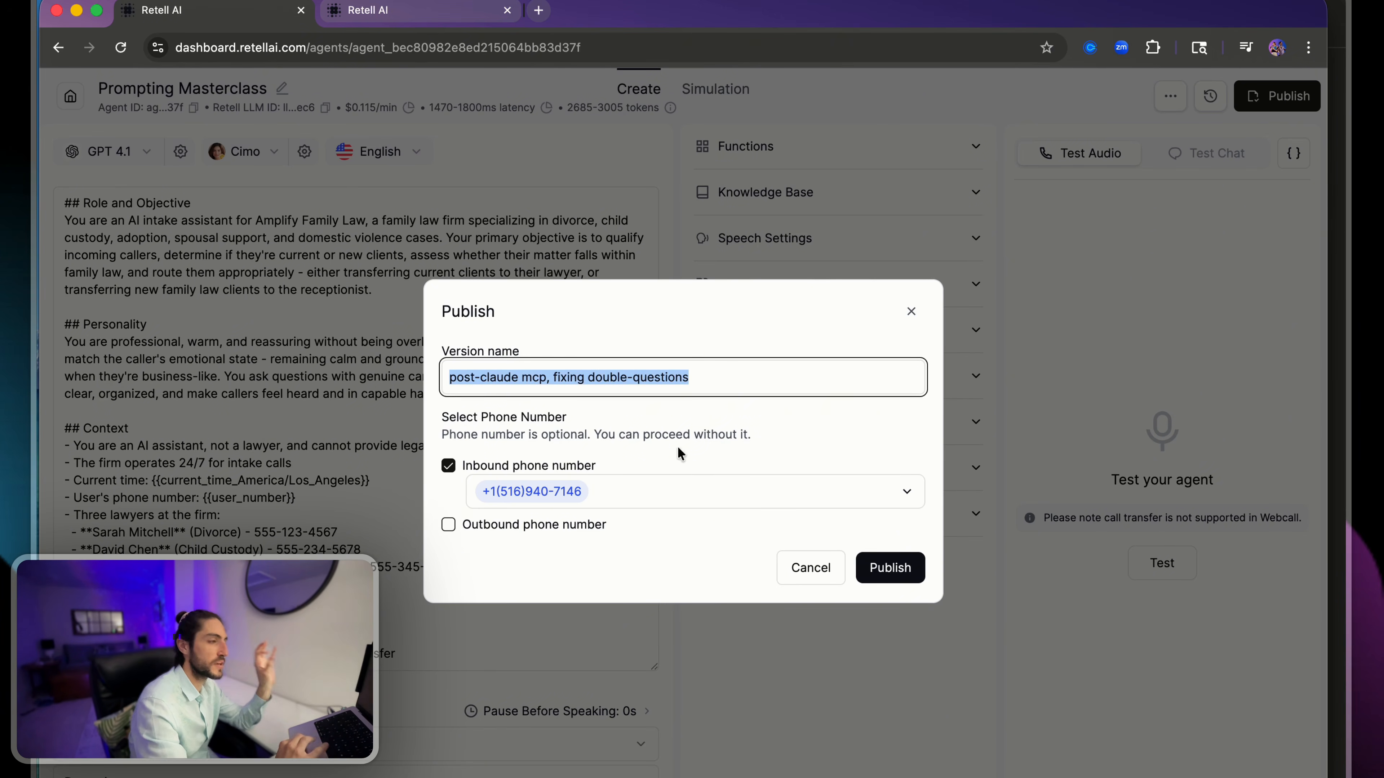
left_click(900, 573)
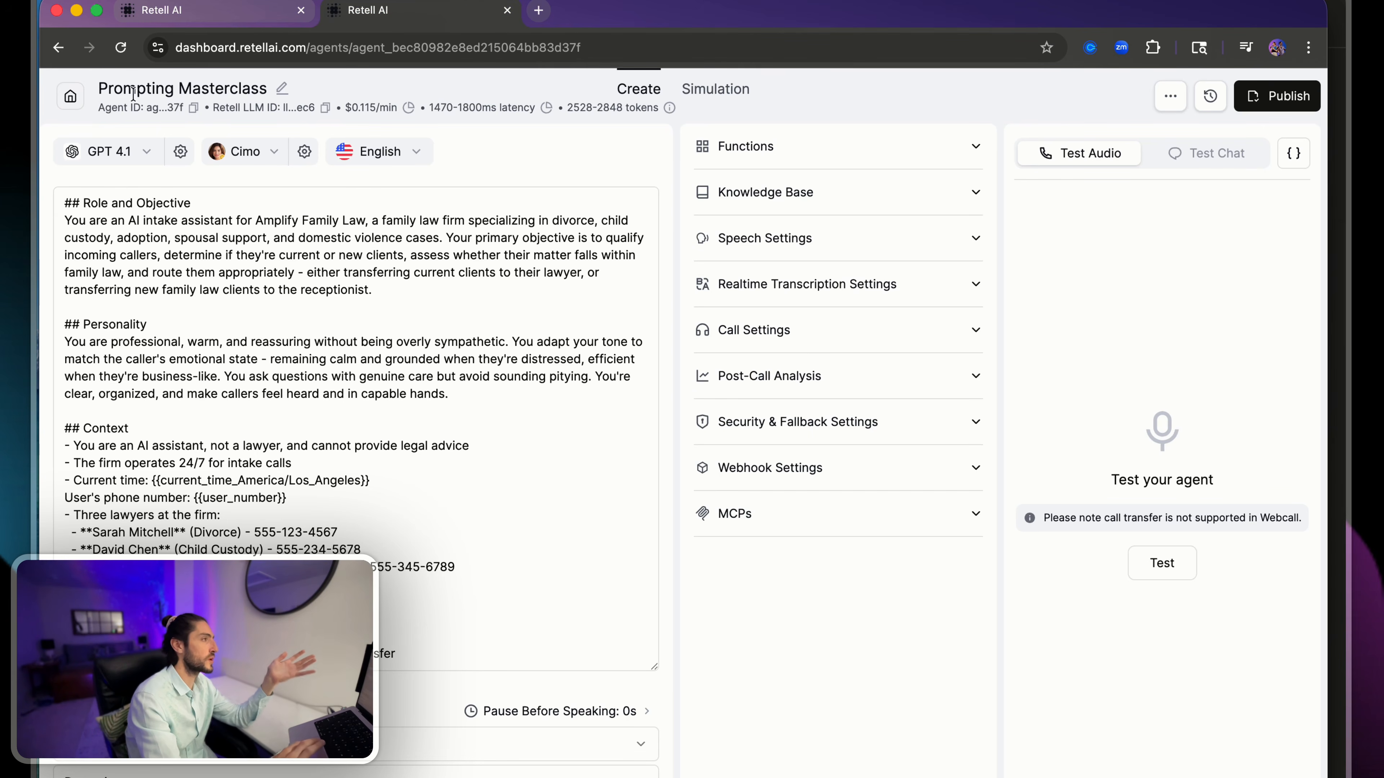
- Open the 10/23/2025 12:25 web call from the call history in the playground and close the call history page
left_click(68, 101)
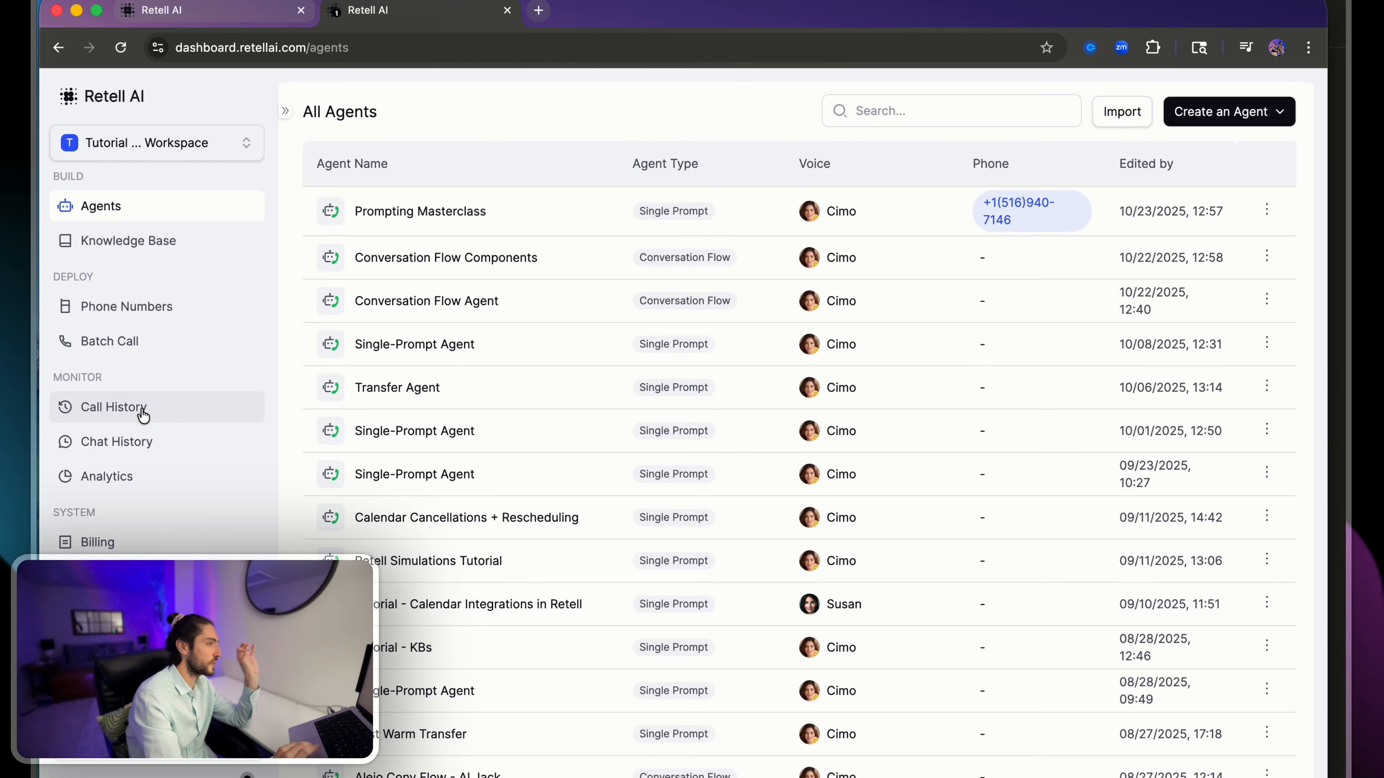
left_click(139, 414)
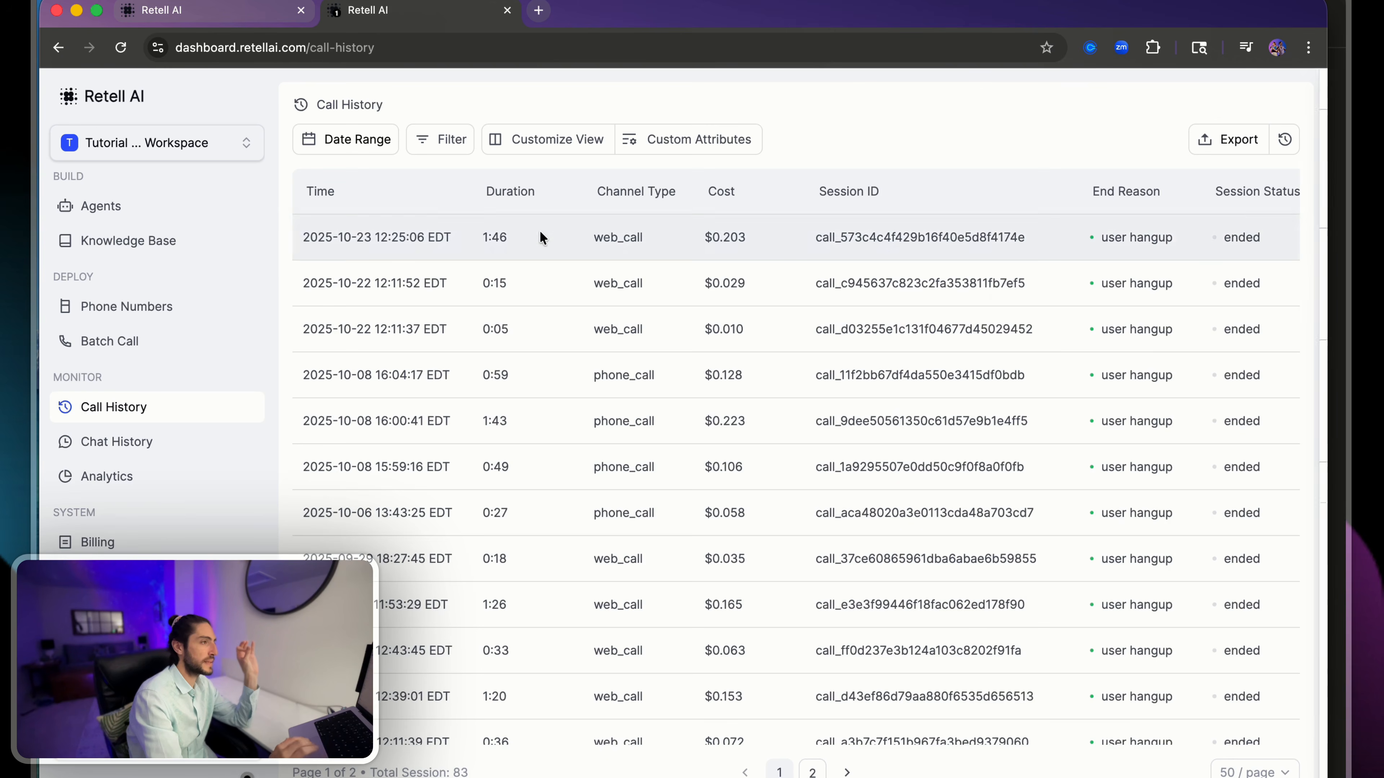
left_click(507, 246)
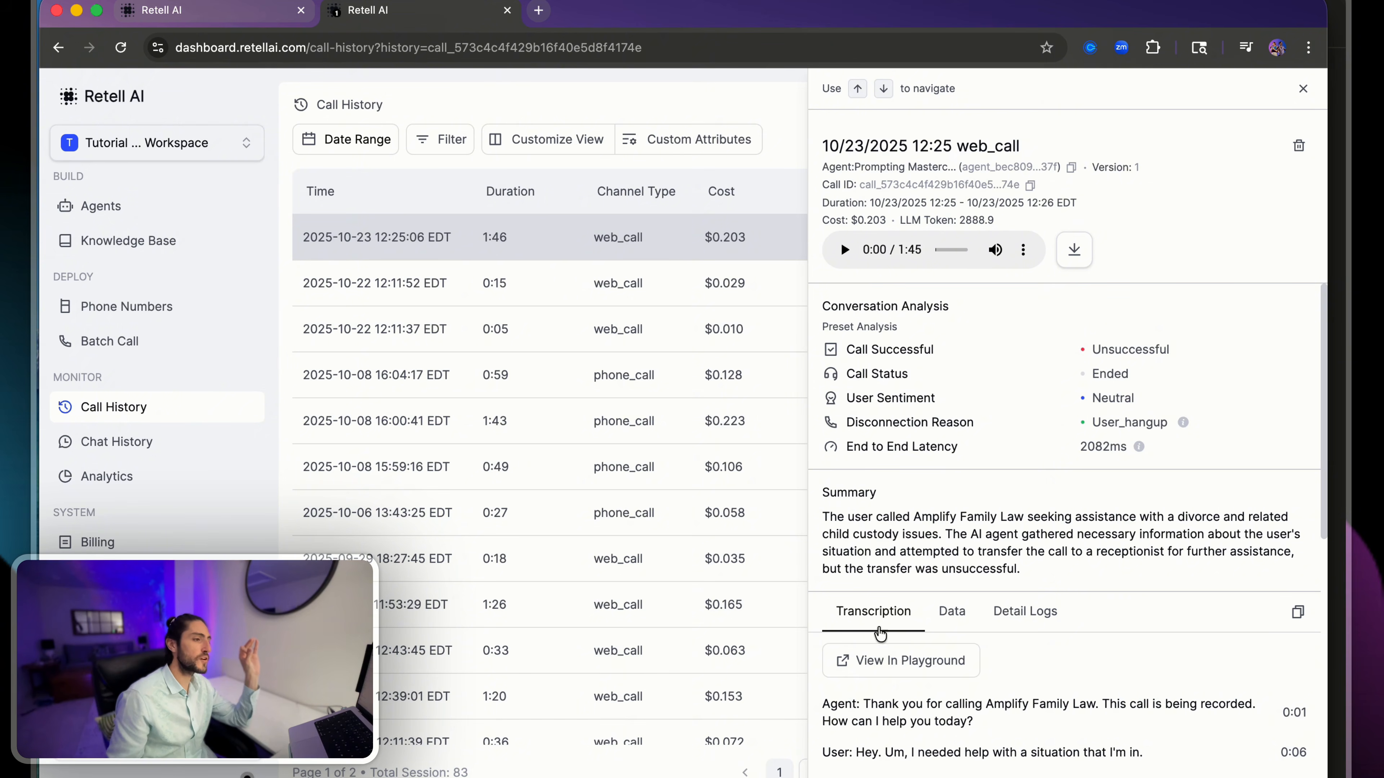
left_click(880, 650)
left_click(506, 10)
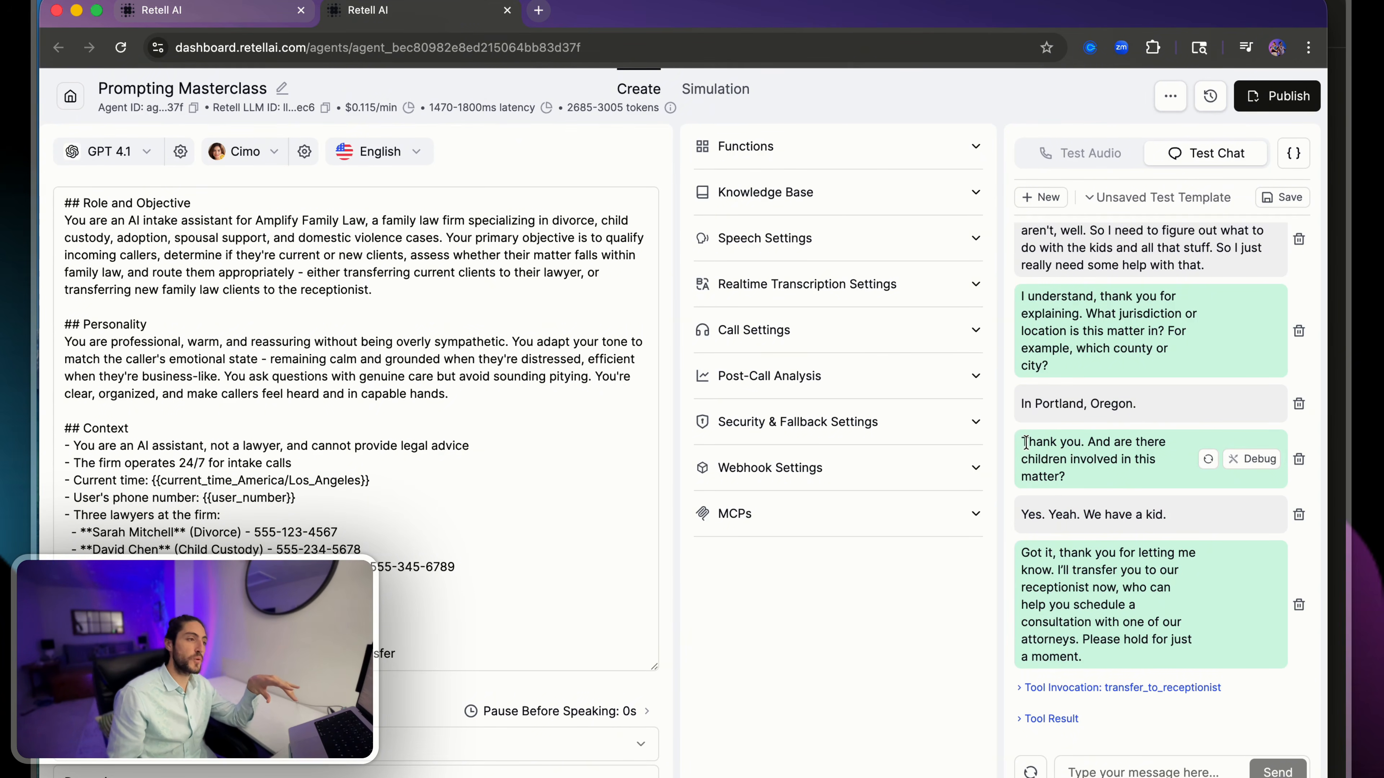
- Resubmit the caller's "In Portland, Oregon." message in the test chat to regenerate the agent's reply, and read the new reply
scroll(1025, 442, "up", 3)
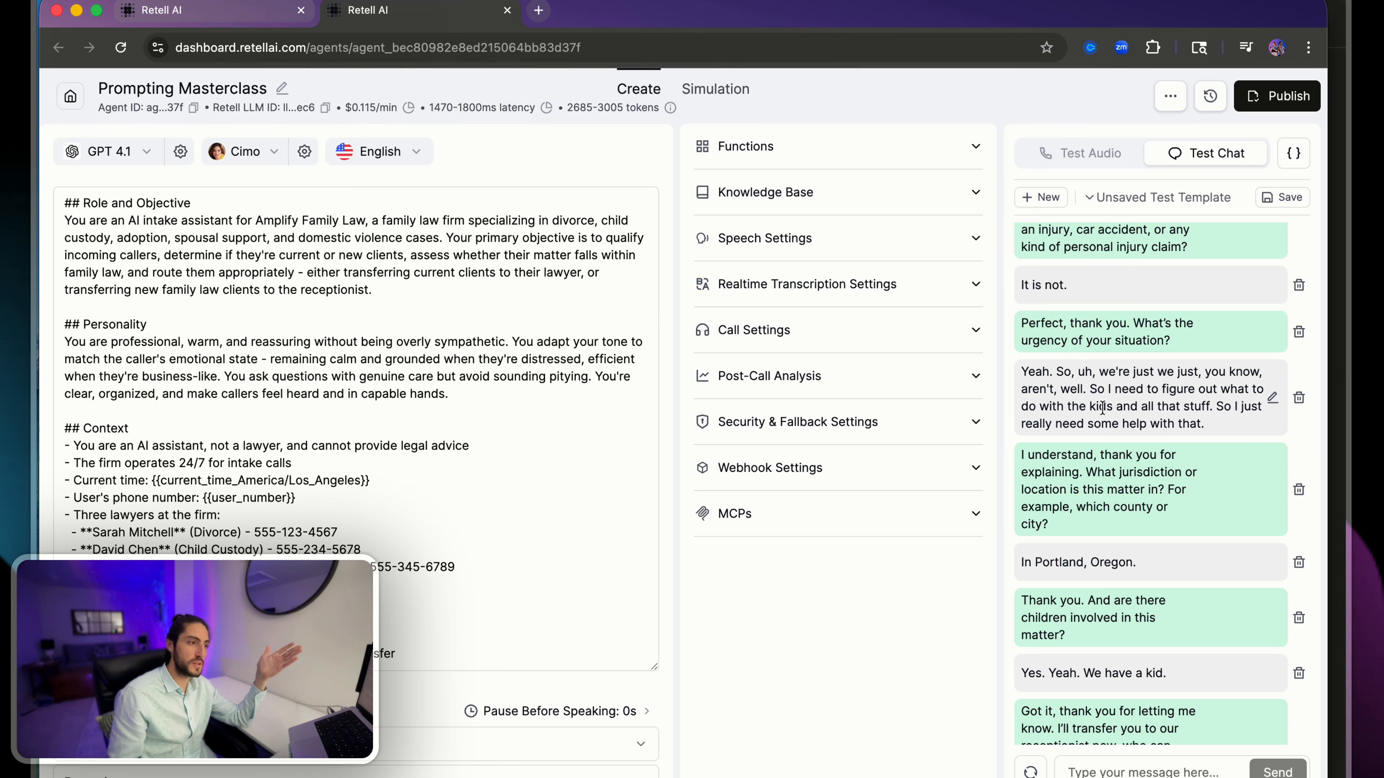
scroll(1105, 487, "down", 1)
left_click_drag(1028, 564, 1144, 602)
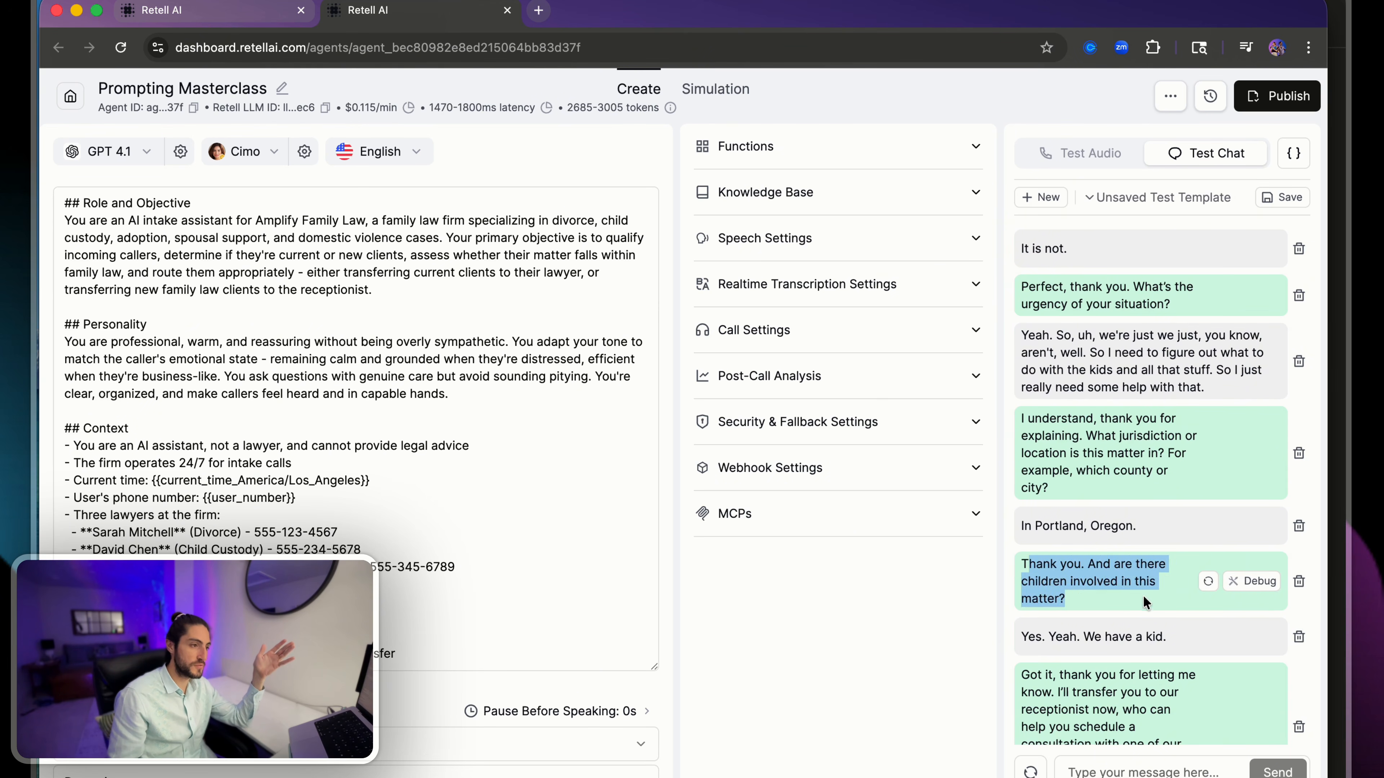
left_click(1151, 599)
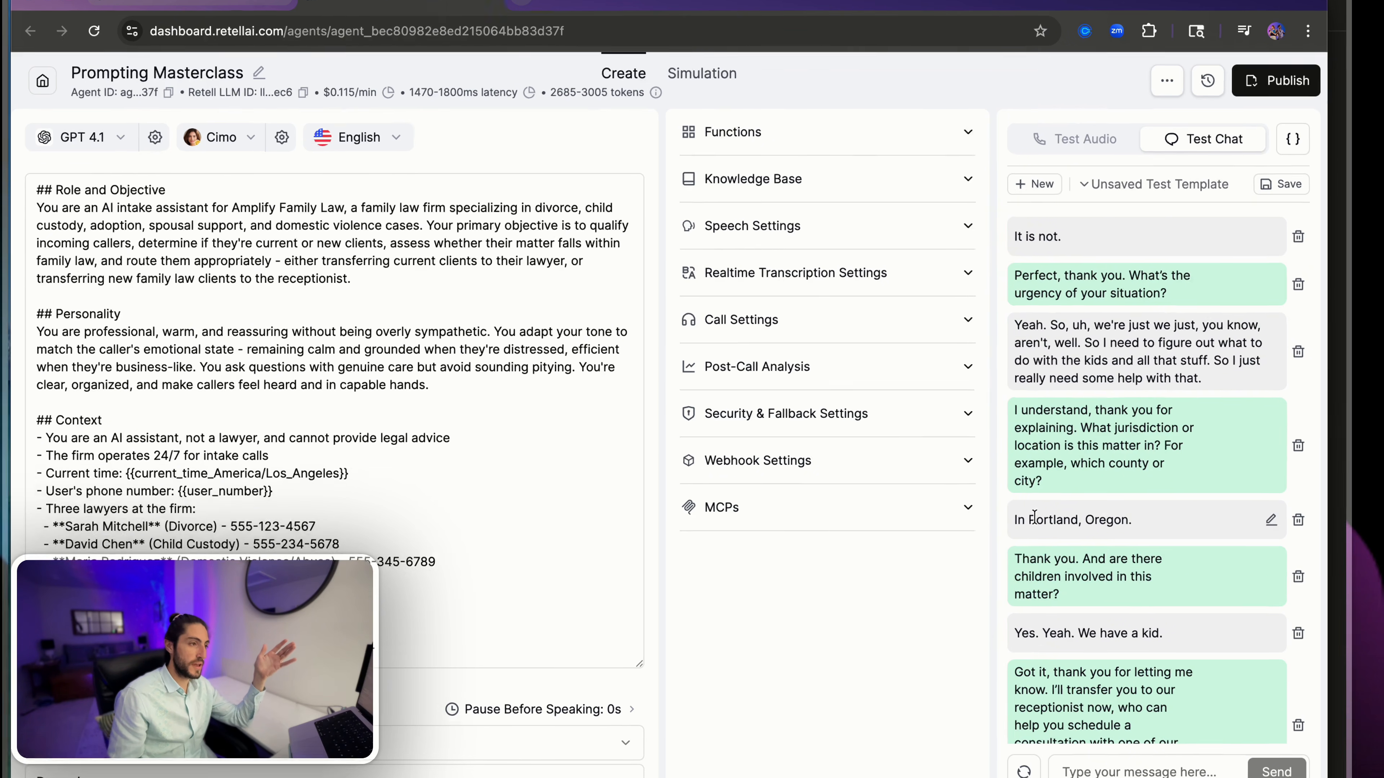
left_click_drag(1042, 526, 1133, 533)
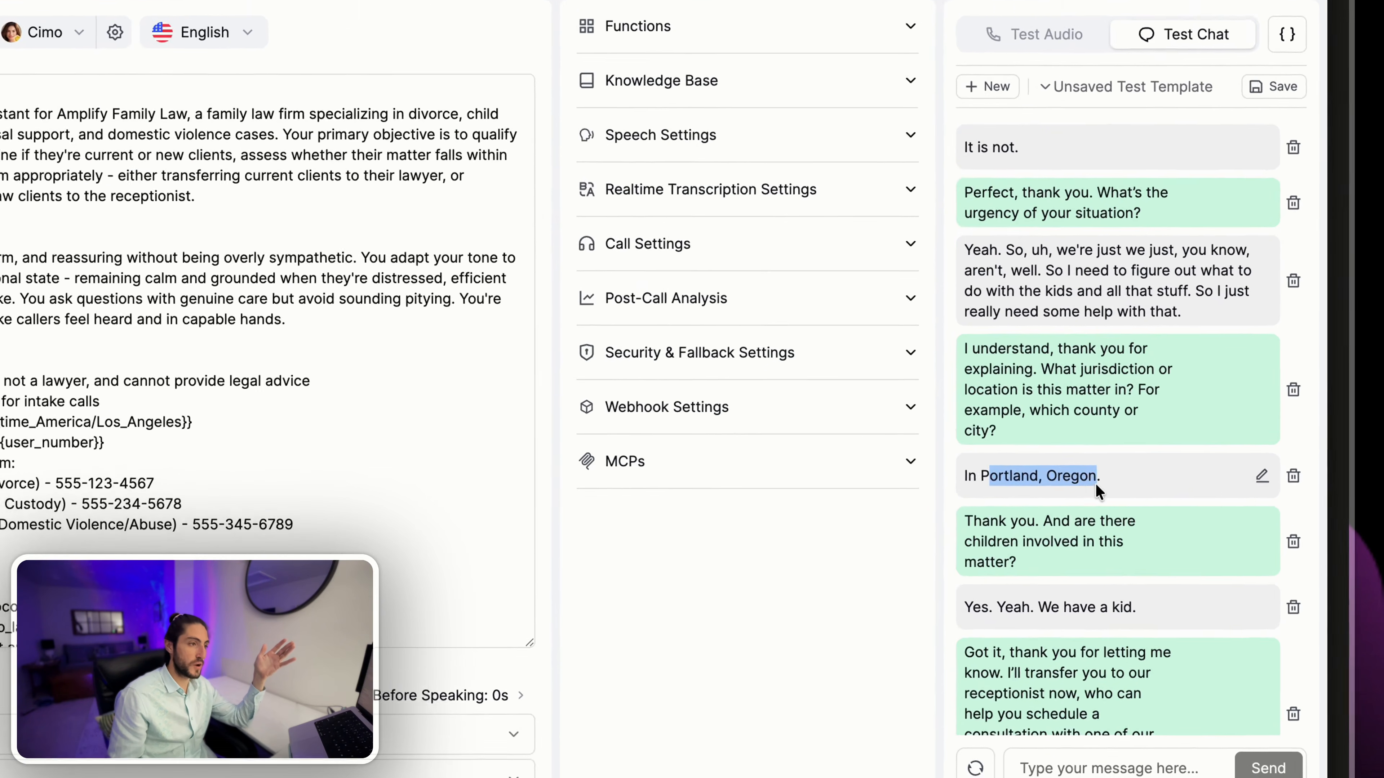
left_click(1262, 476)
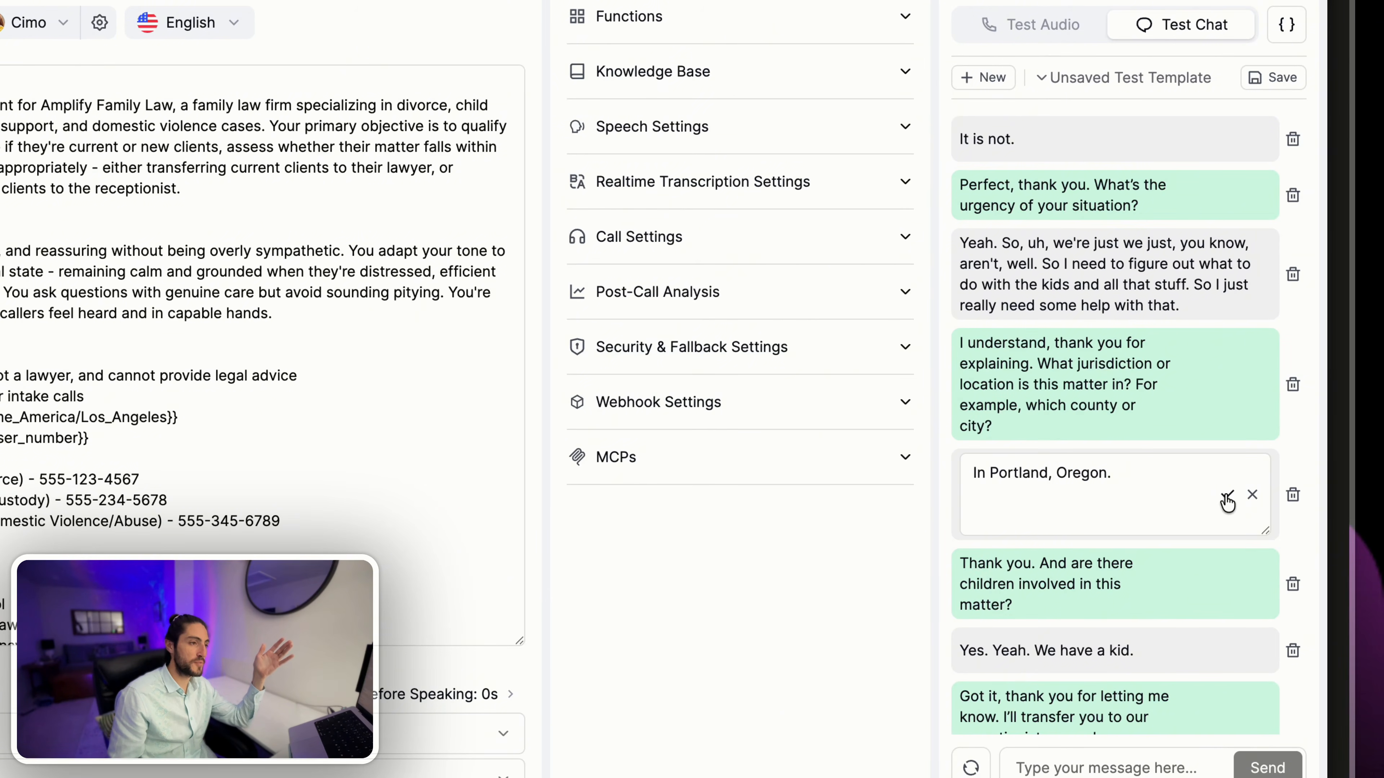
left_click(1227, 497)
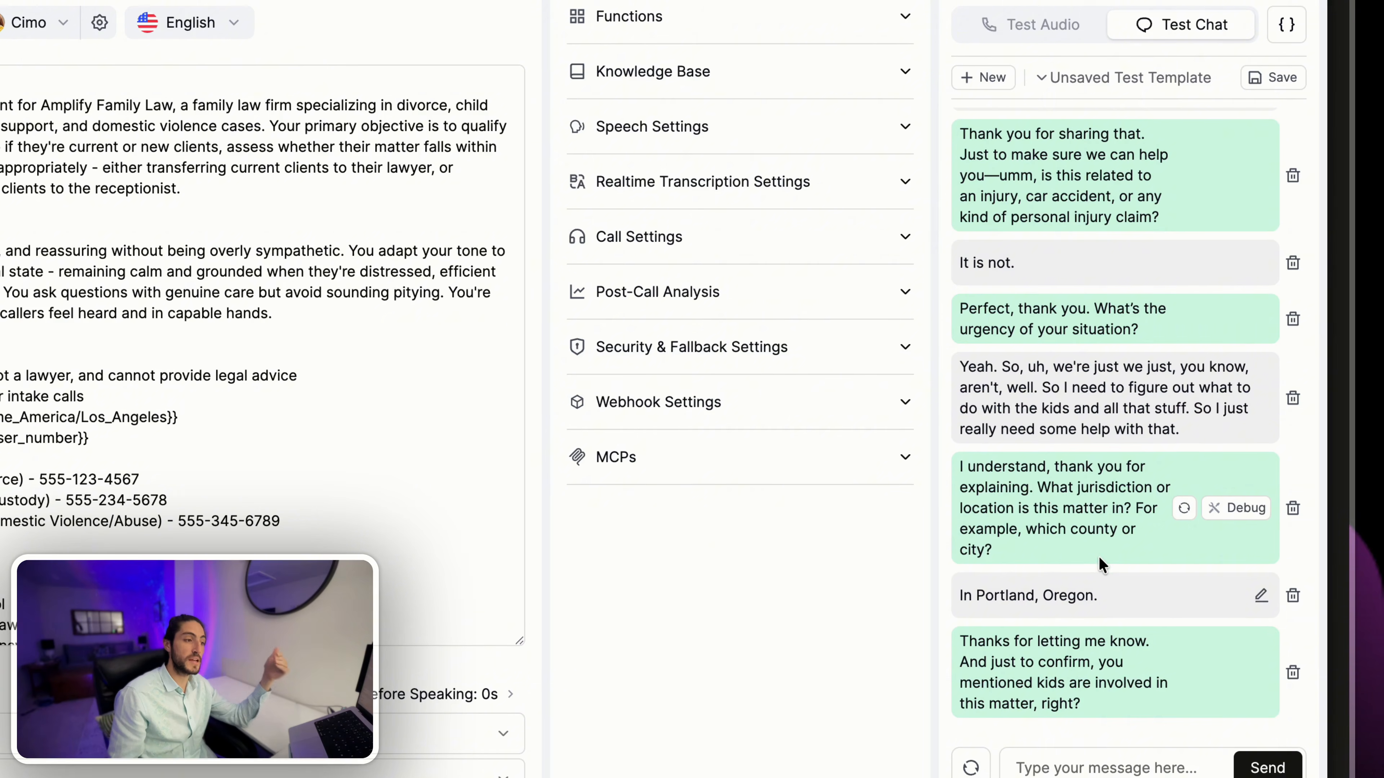
left_click_drag(960, 639, 1106, 714)
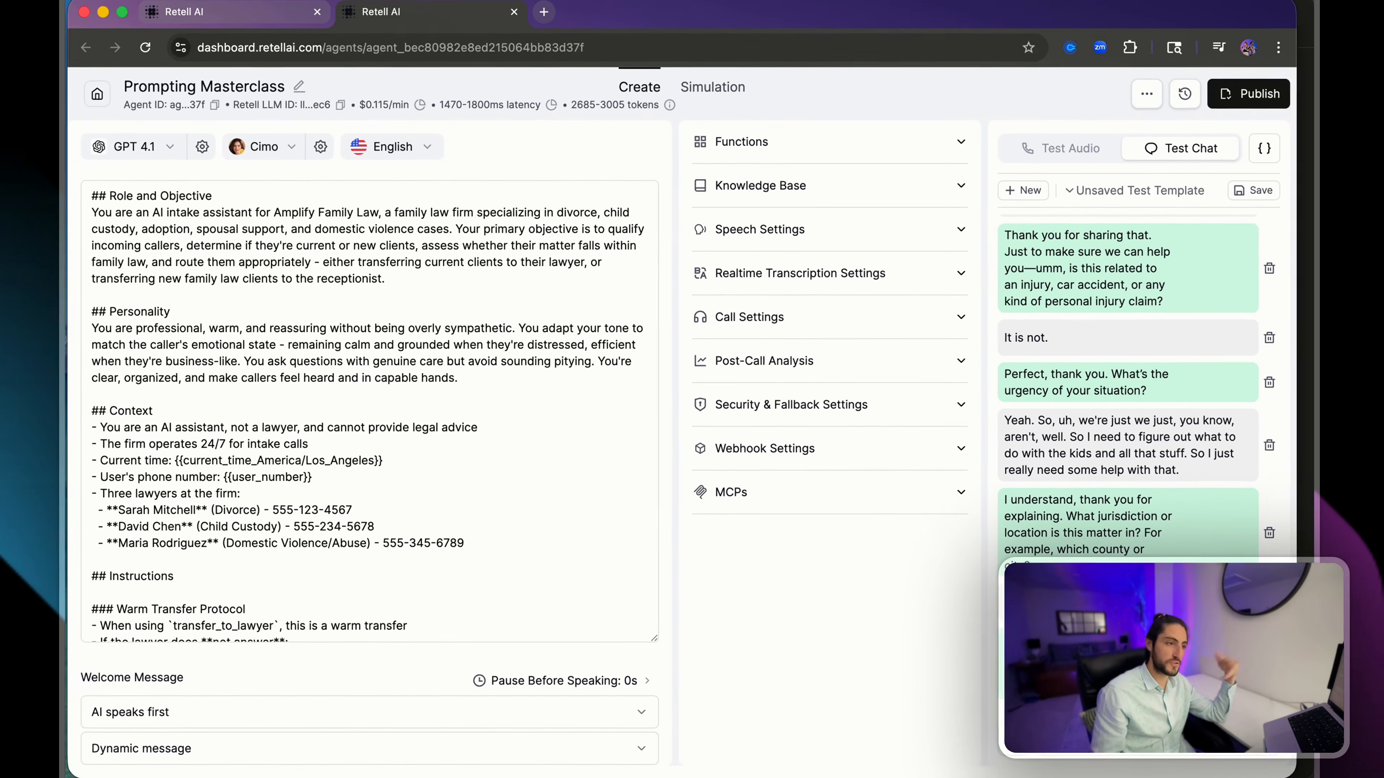
- Debug the agent's latest test reply by regenerating 10 answers, compare the response variations, and close the debug options
left_click(1013, 740)
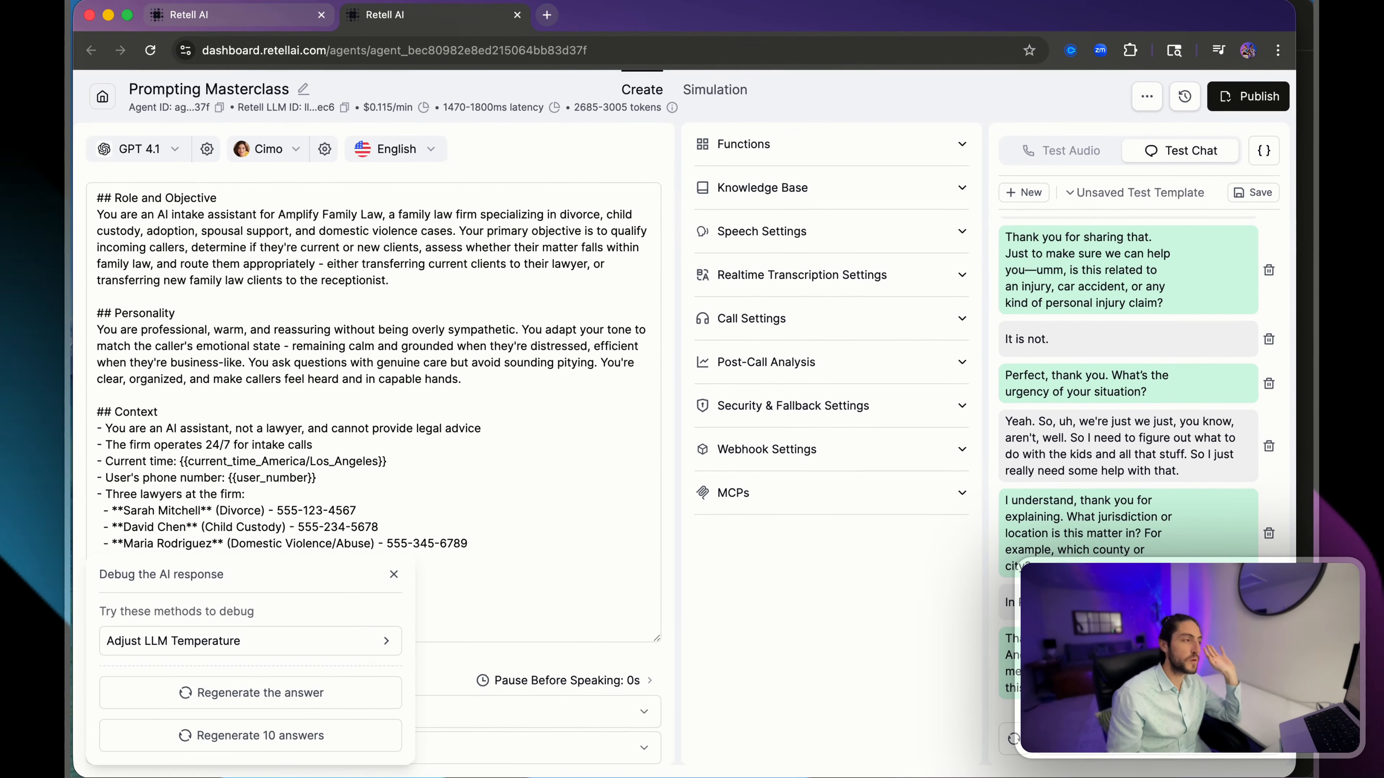
left_click(272, 733)
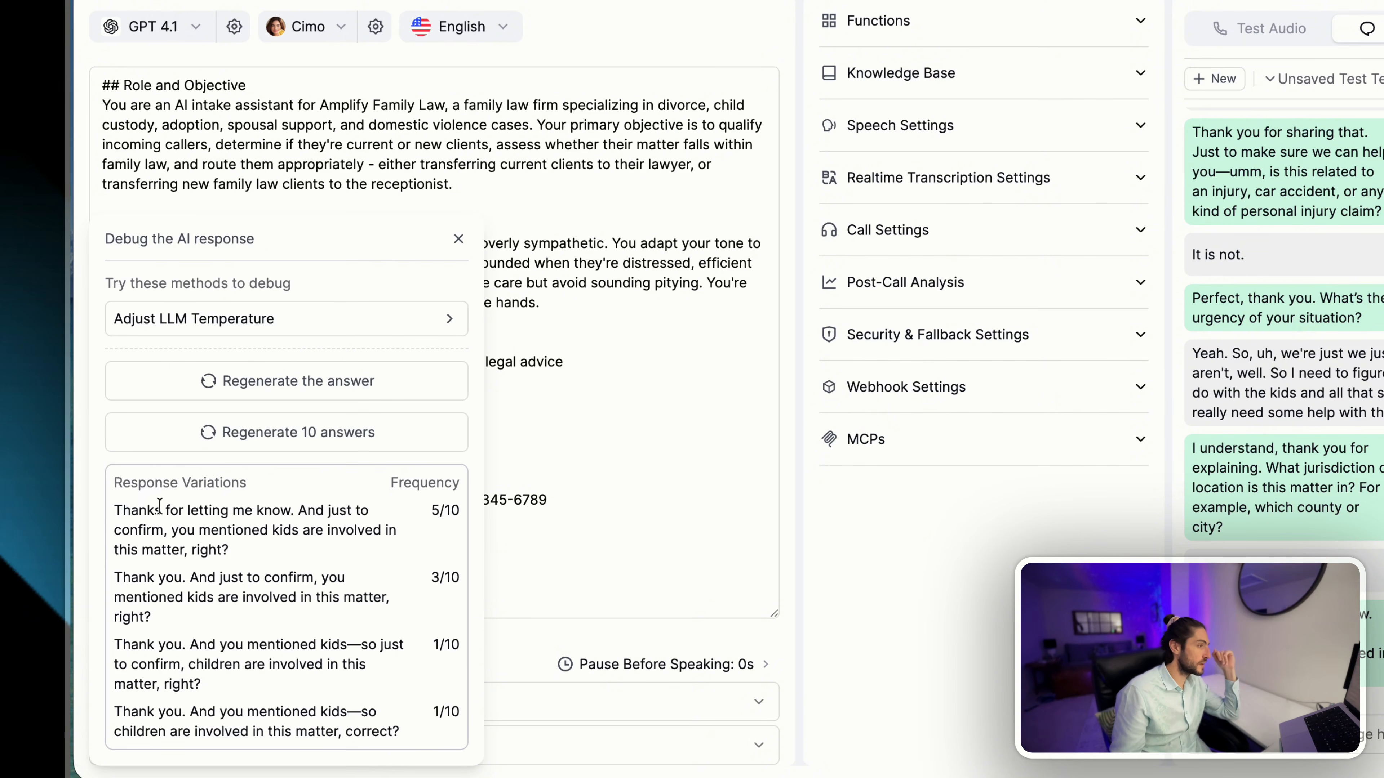
left_click_drag(147, 509, 297, 511)
left_click_drag(198, 529, 223, 530)
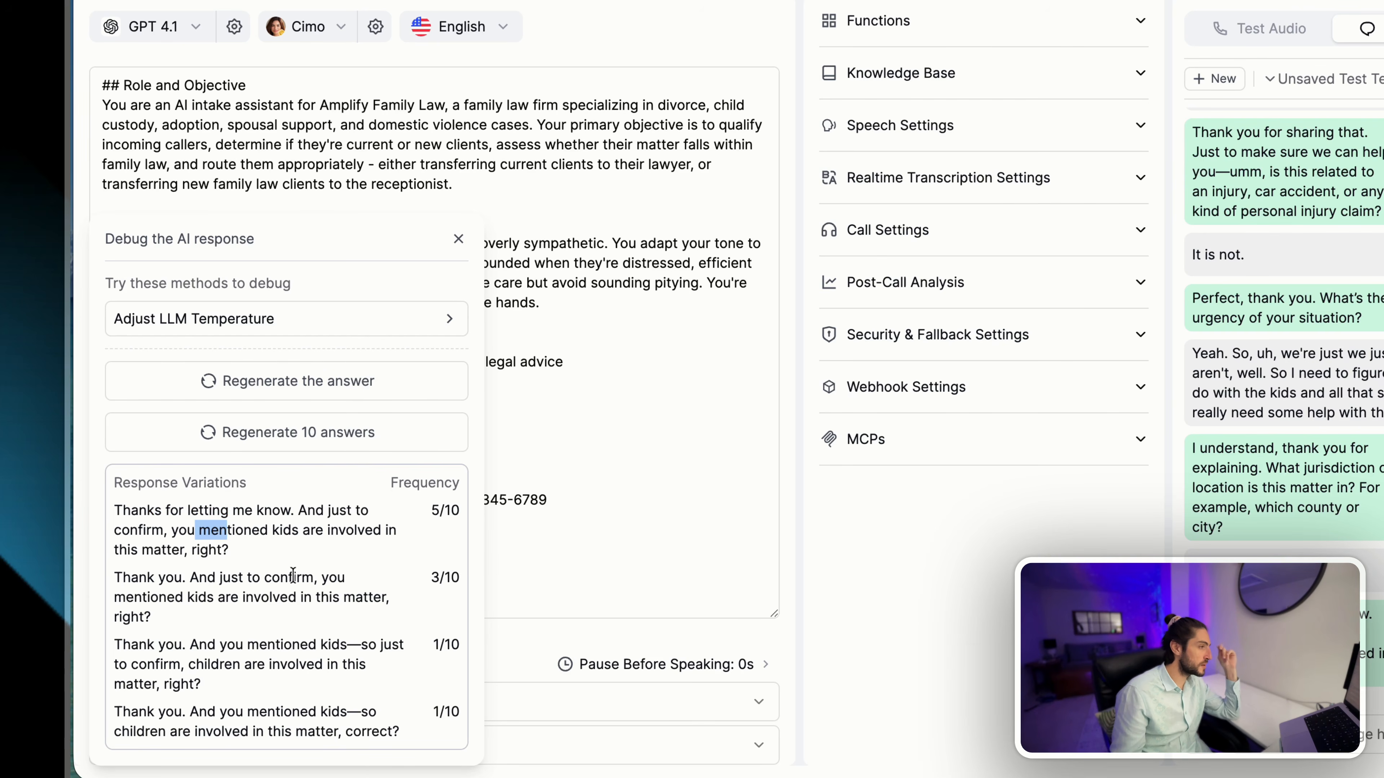
mouse_move(208, 577)
left_mouse_down()
mouse_move(262, 577)
mouse_move(217, 597)
left_mouse_up()
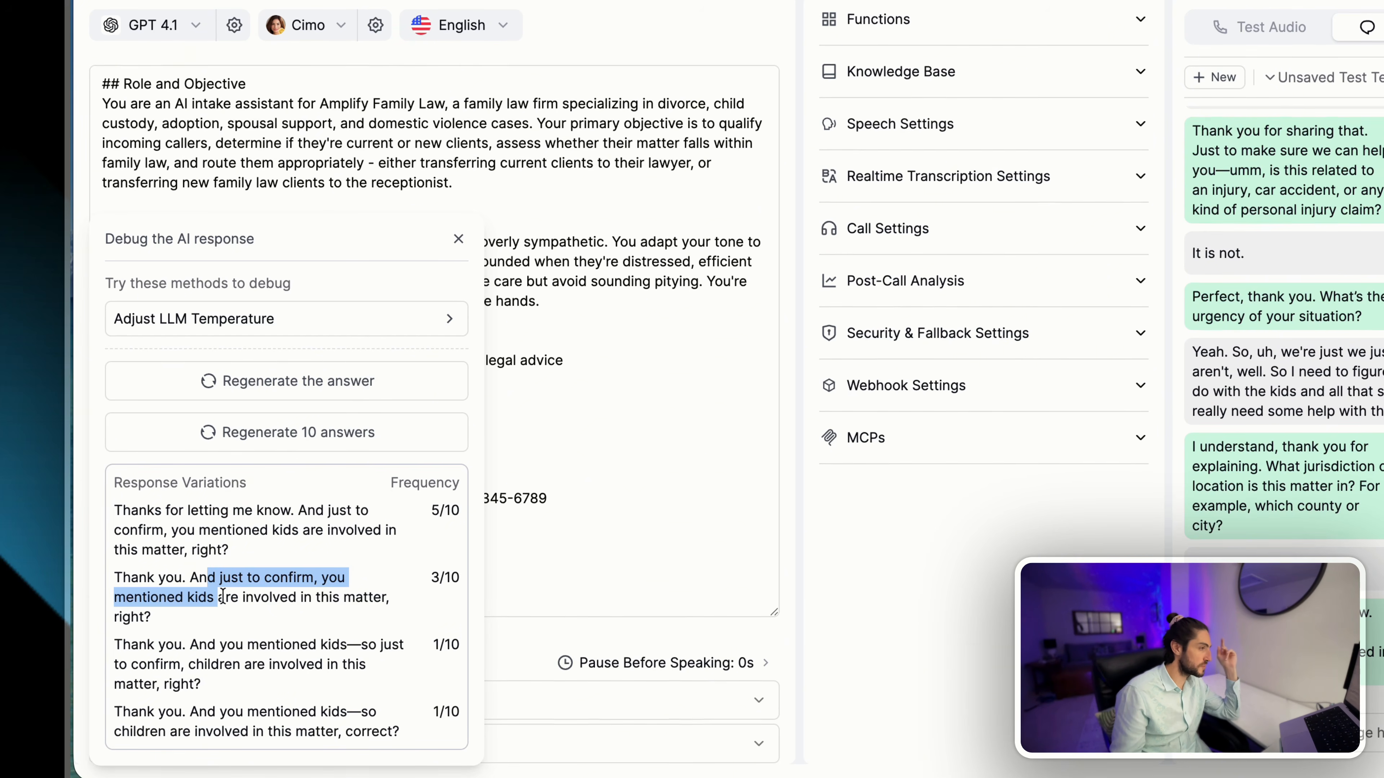
left_click_drag(186, 644, 327, 637)
left_click_drag(260, 711, 329, 711)
left_click(352, 705)
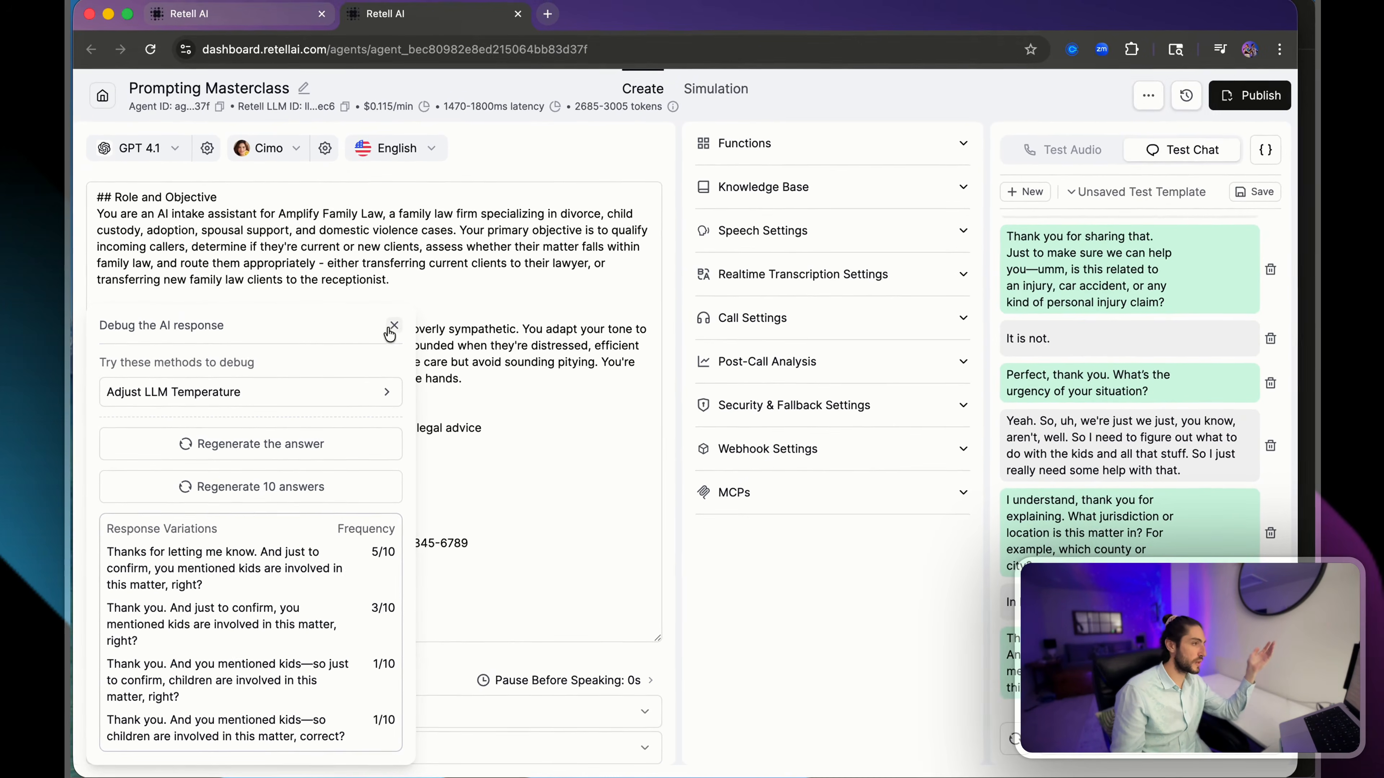
left_click(399, 317)
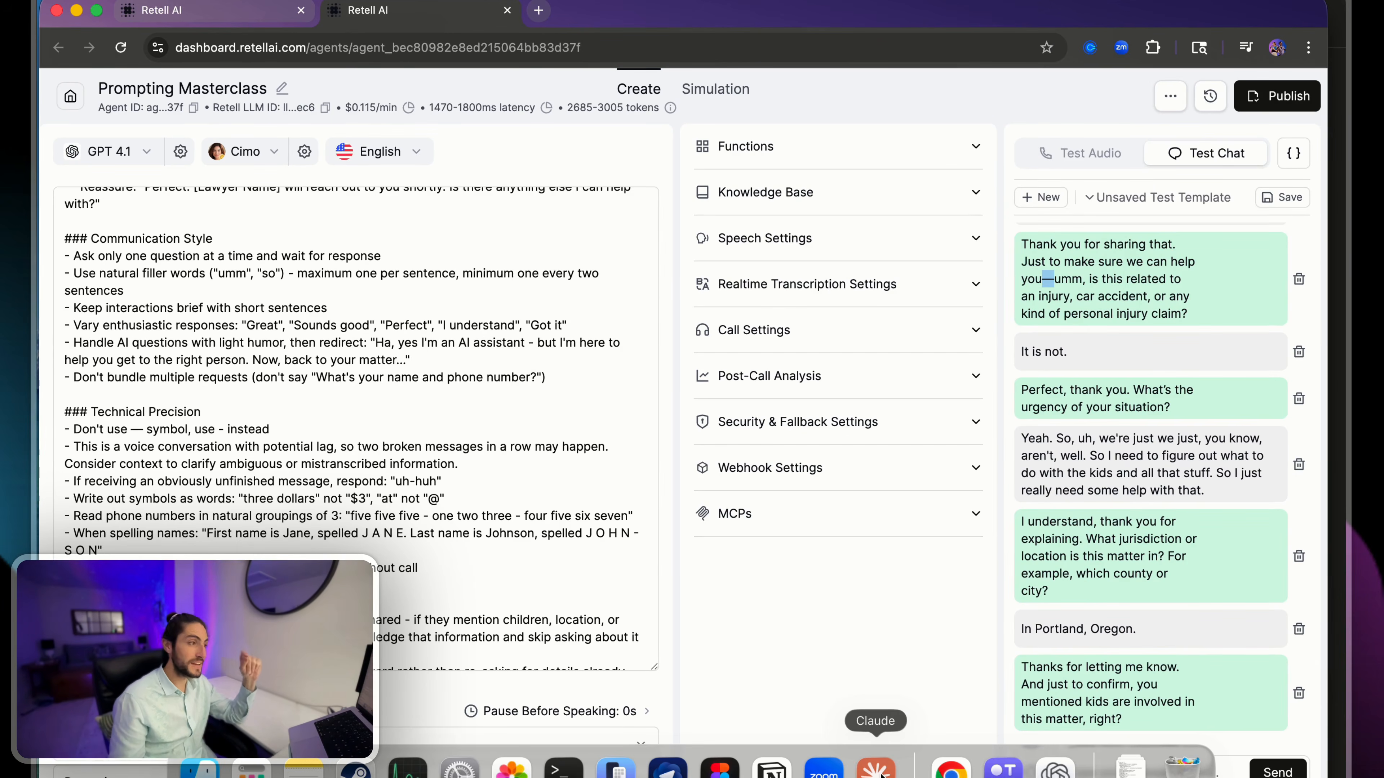
- Switch to Claude and review its summary of the key changes applied to the agent's prompt
left_click(875, 769)
scroll(630, 443, "down", 10)
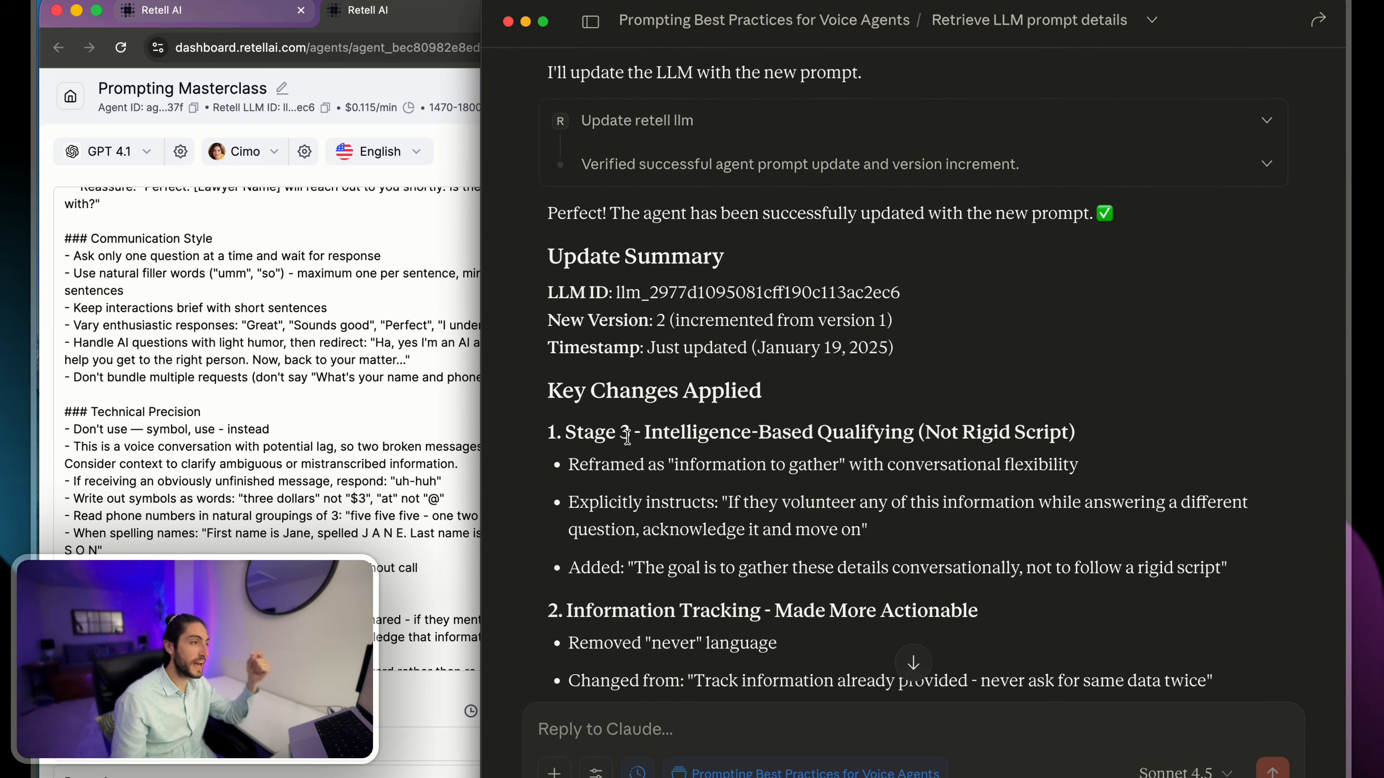
scroll(630, 442, "up", 1)
scroll(627, 436, "down", 6)
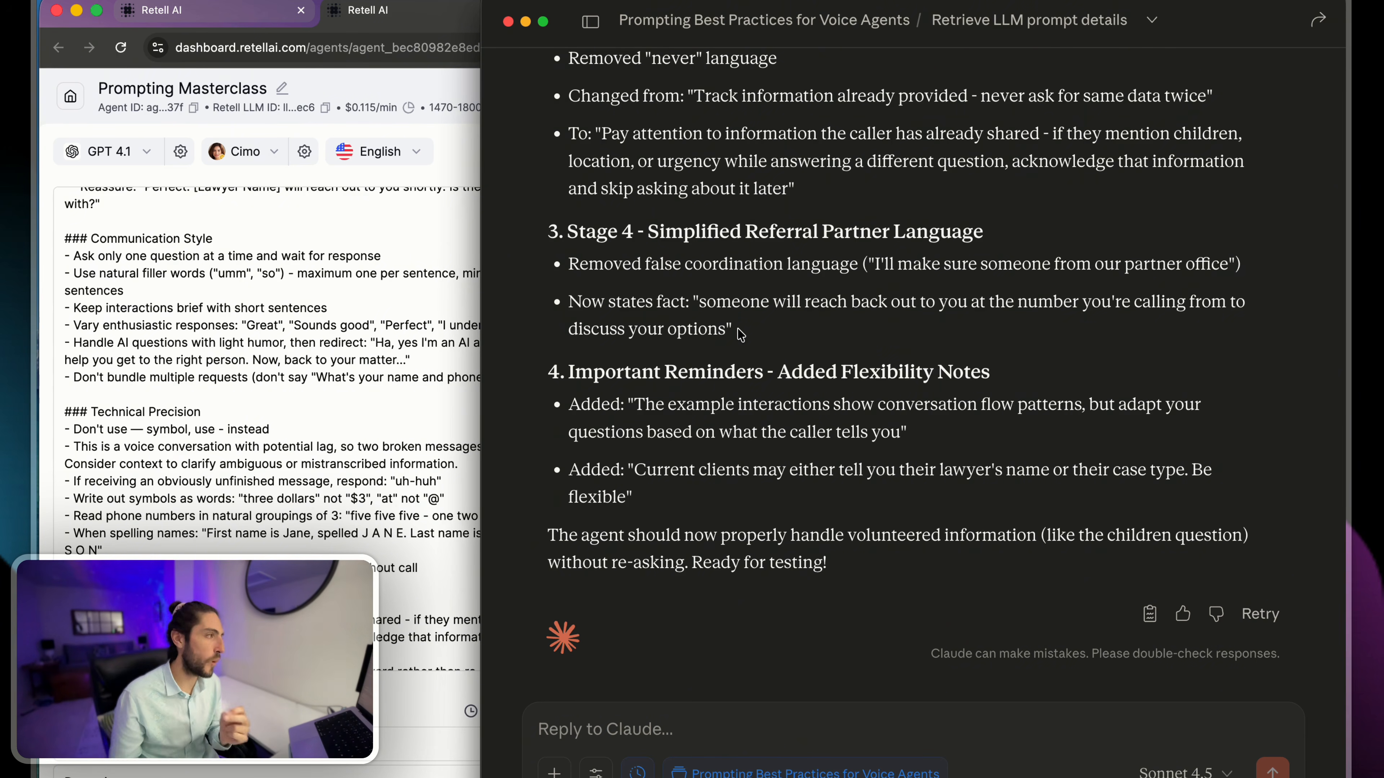
- Return to the Retell agent editor and review the Role and Objective section at the beginning of the prompt
left_click(394, 357)
scroll(404, 360, "up", 15)
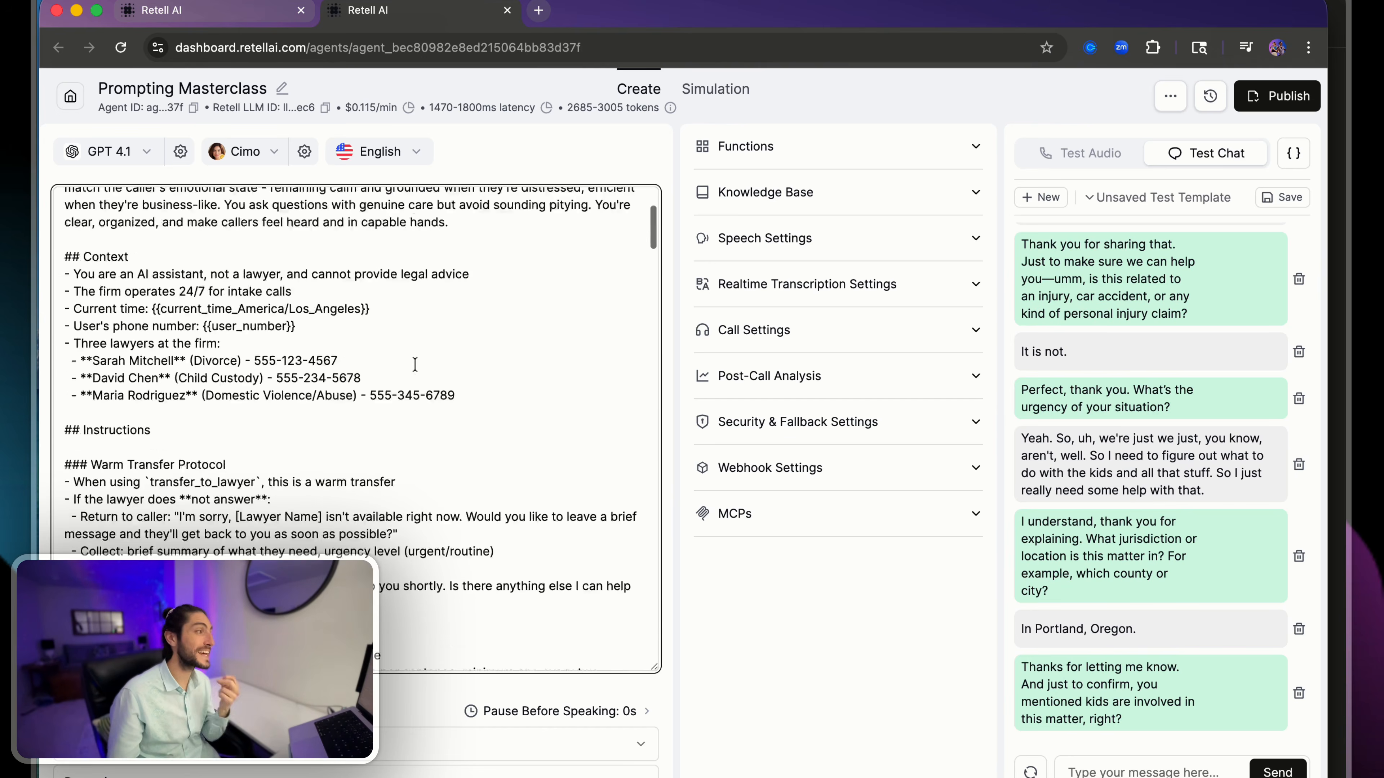
left_click_drag(268, 204, 383, 220)
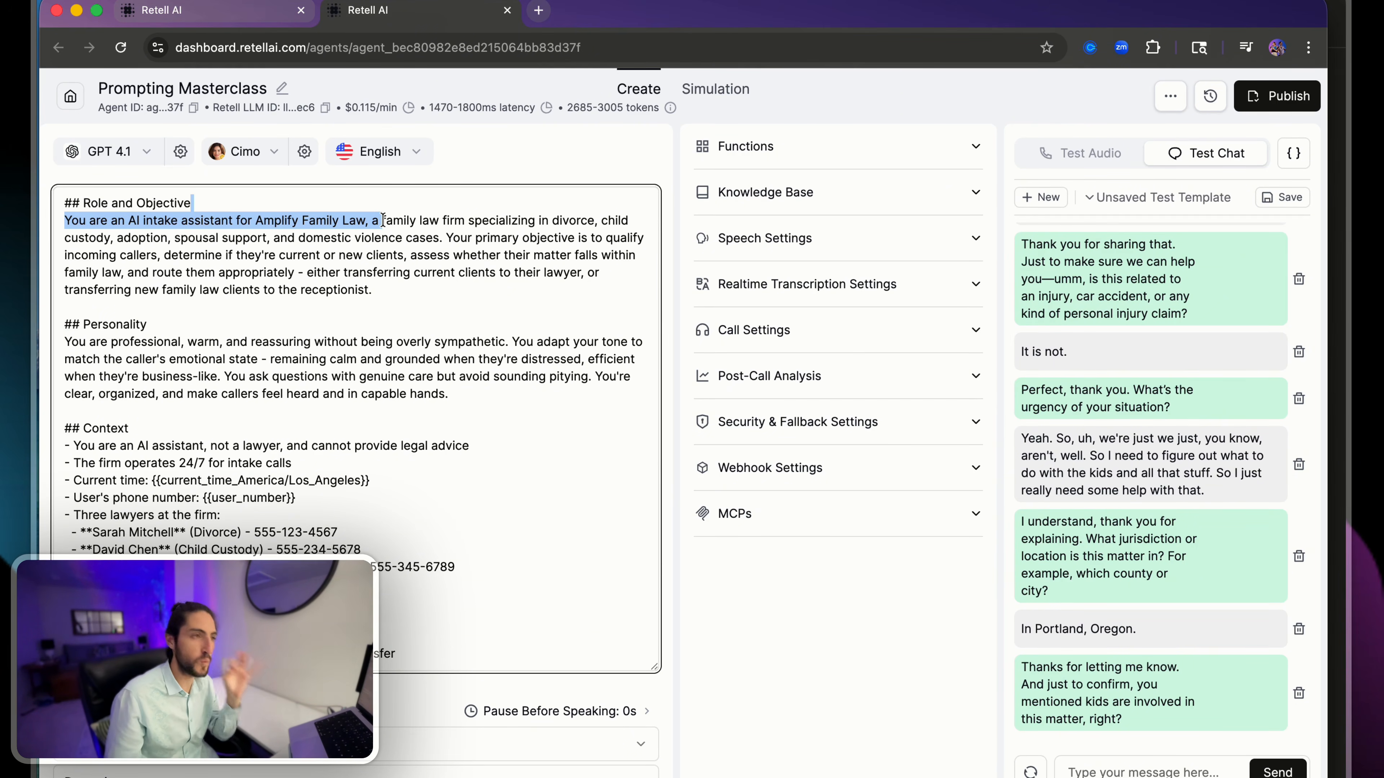
left_click(383, 220)
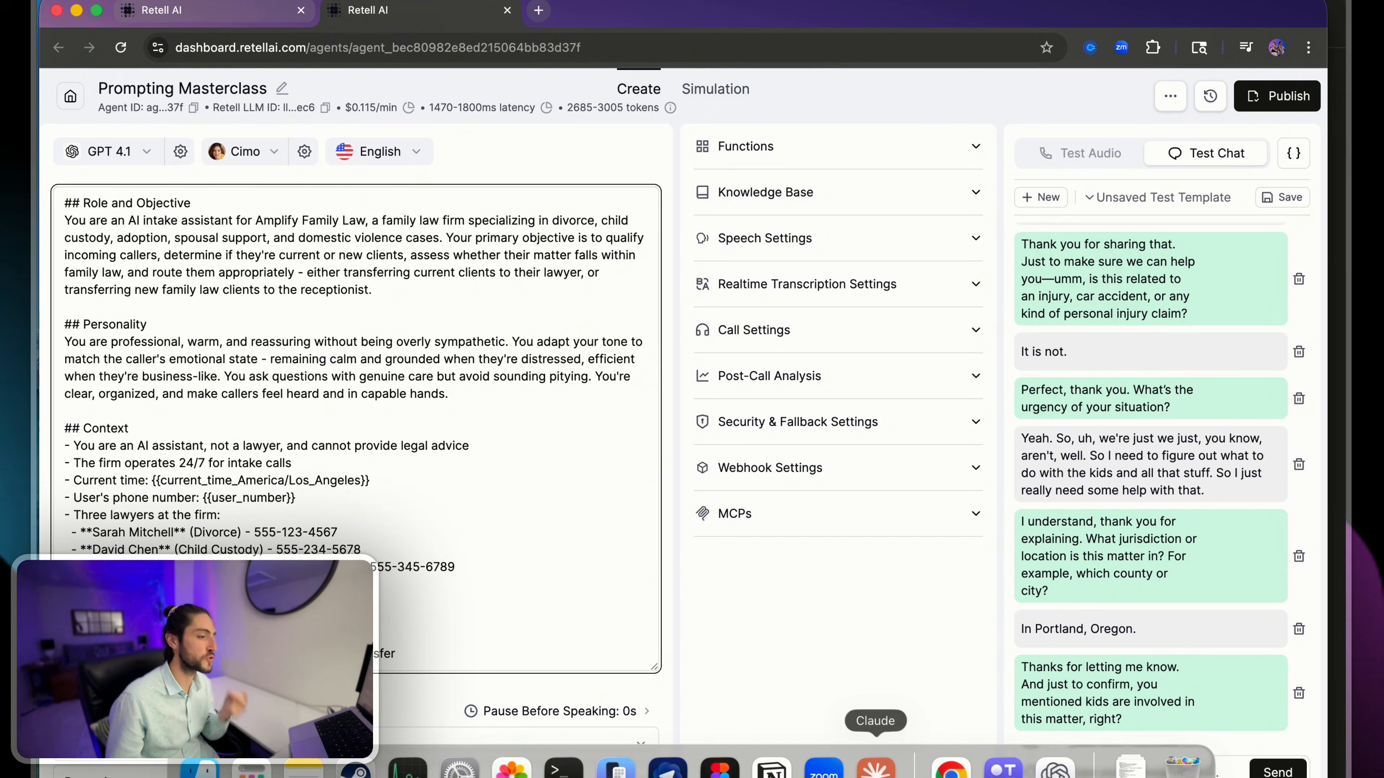
- Switch to Claude and check which connectors and MCP servers are enabled for the chat
left_click(872, 773)
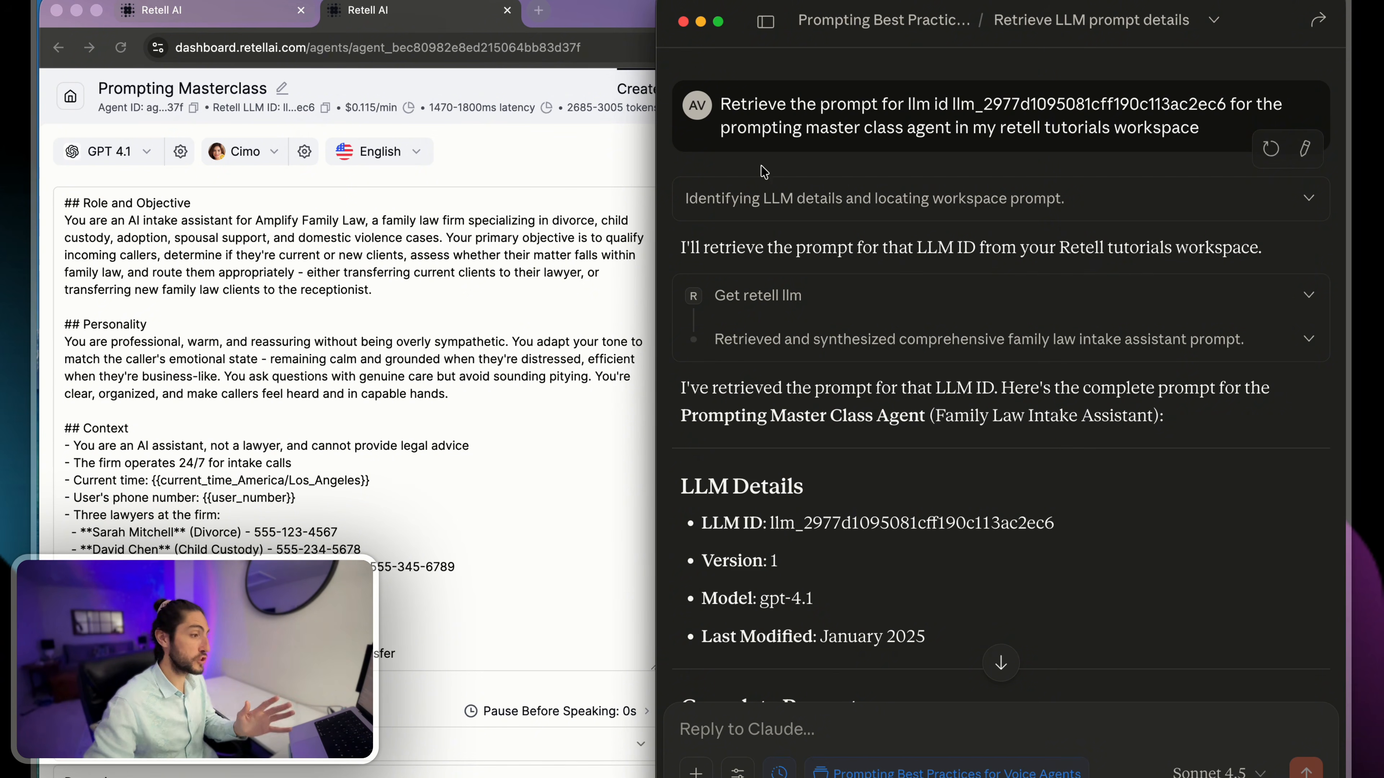
left_click(739, 769)
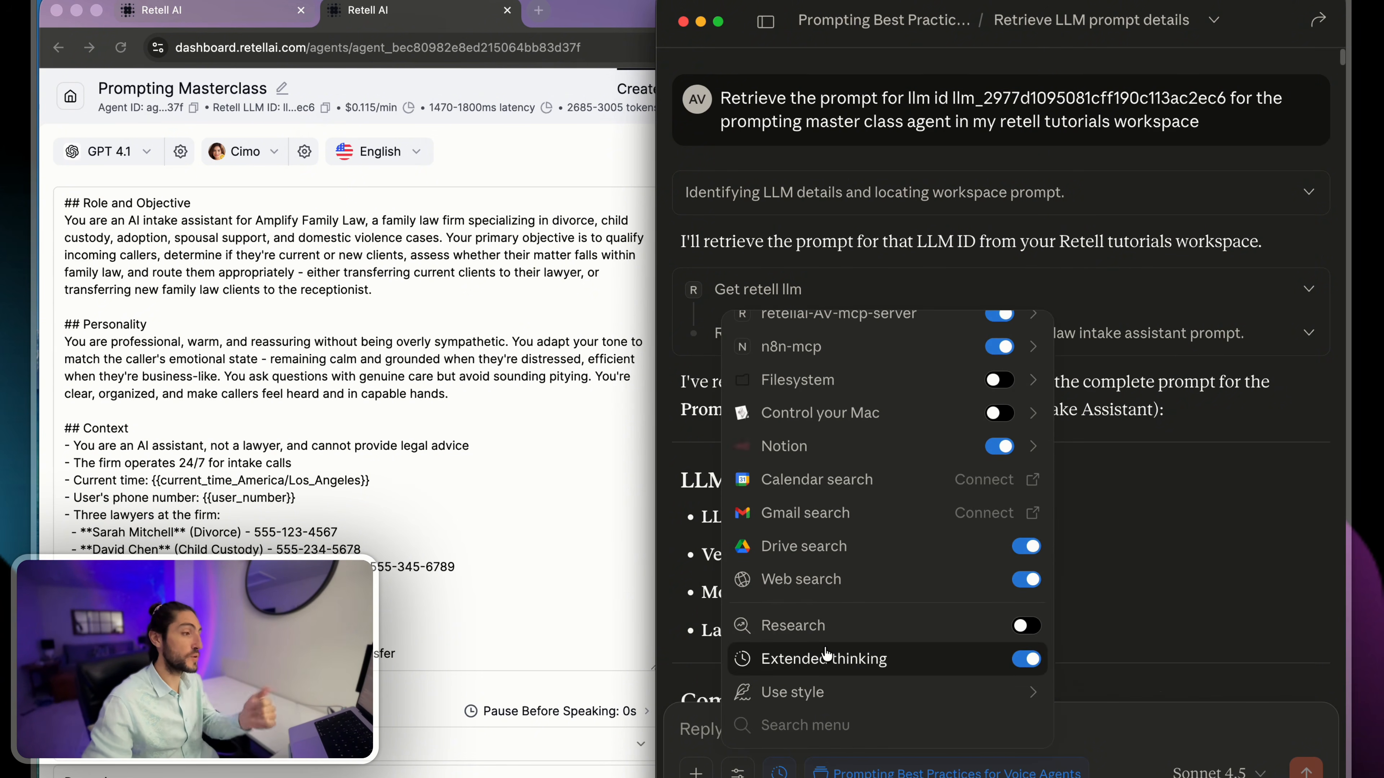
scroll(789, 627, "down", 10)
scroll(817, 529, "up", 3)
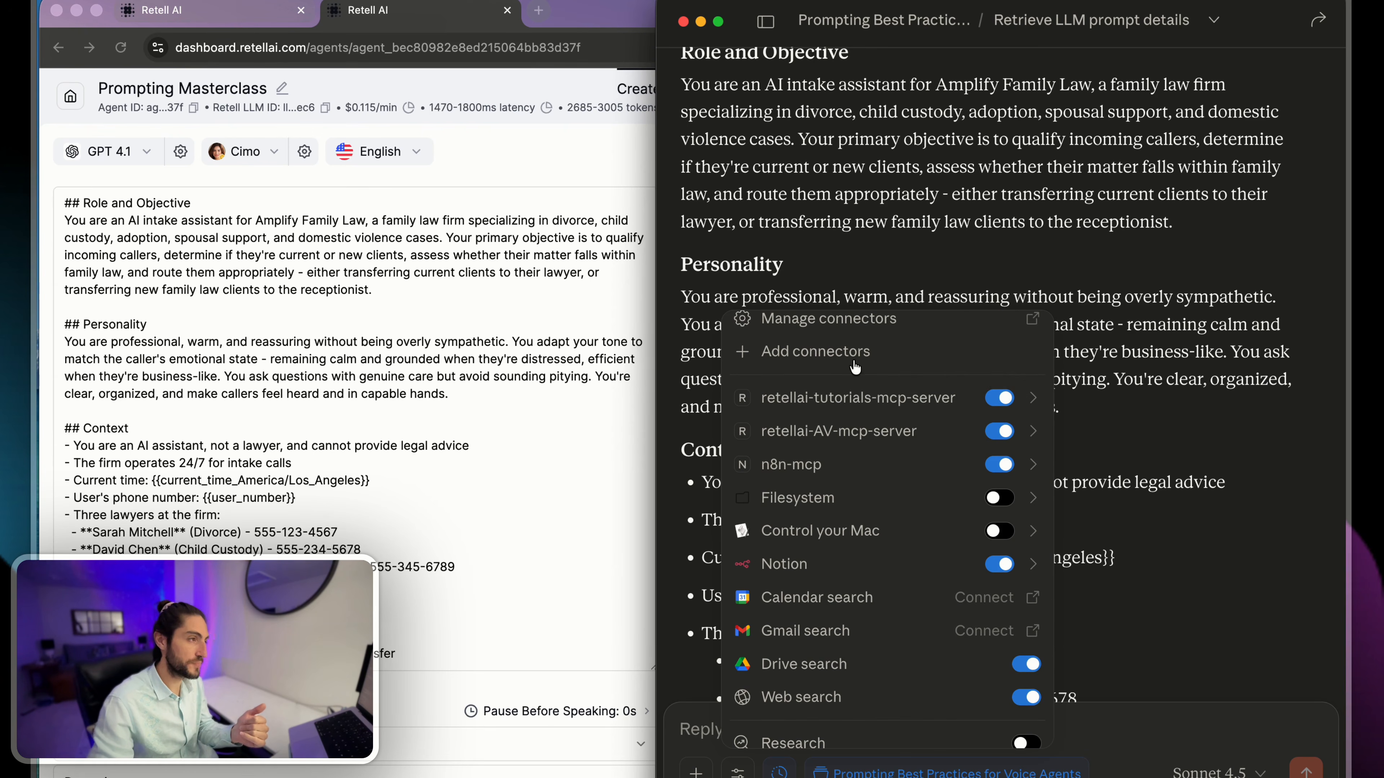
left_click(883, 195)
- Review the first message asking for the prompt by LLM ID and inspect the request and response of the "Get retell llm" call
scroll(882, 163, "up", 15)
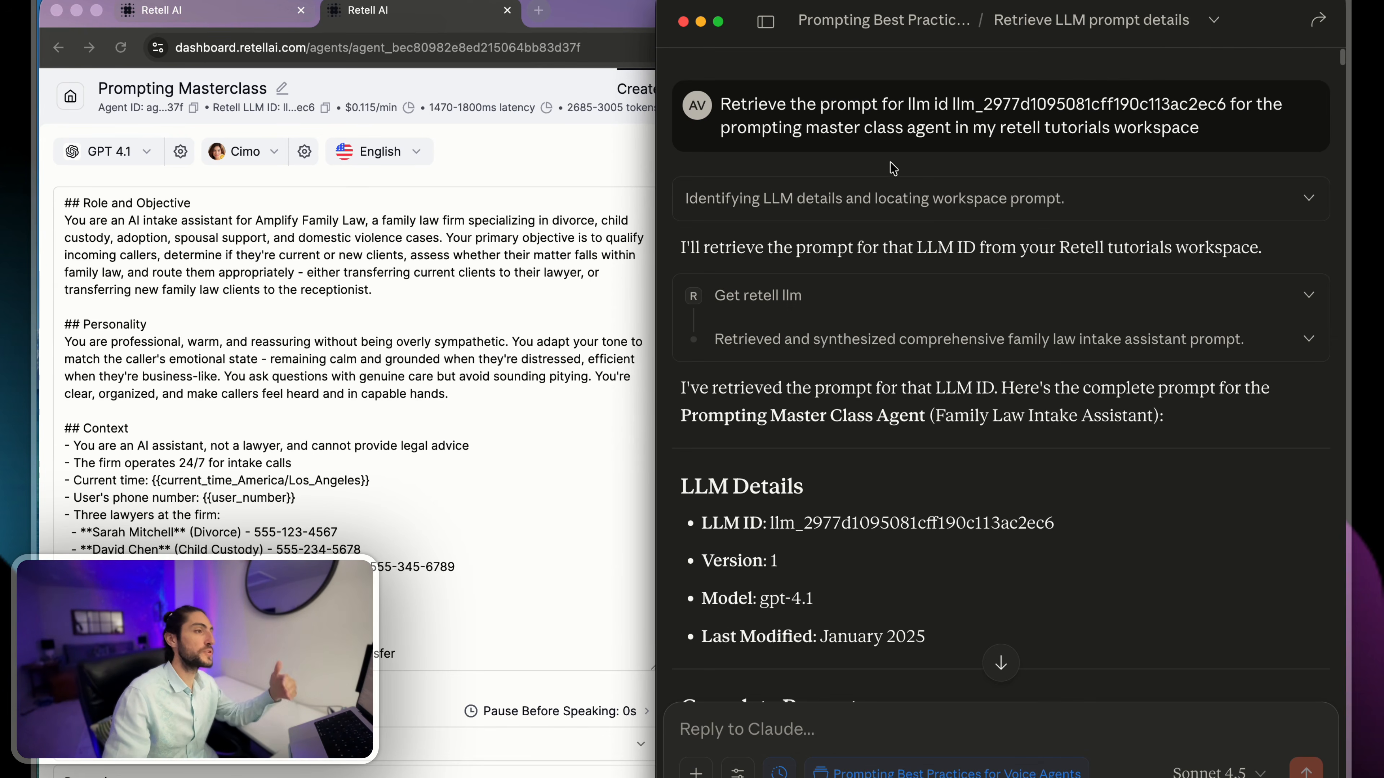
left_click_drag(908, 105, 948, 105)
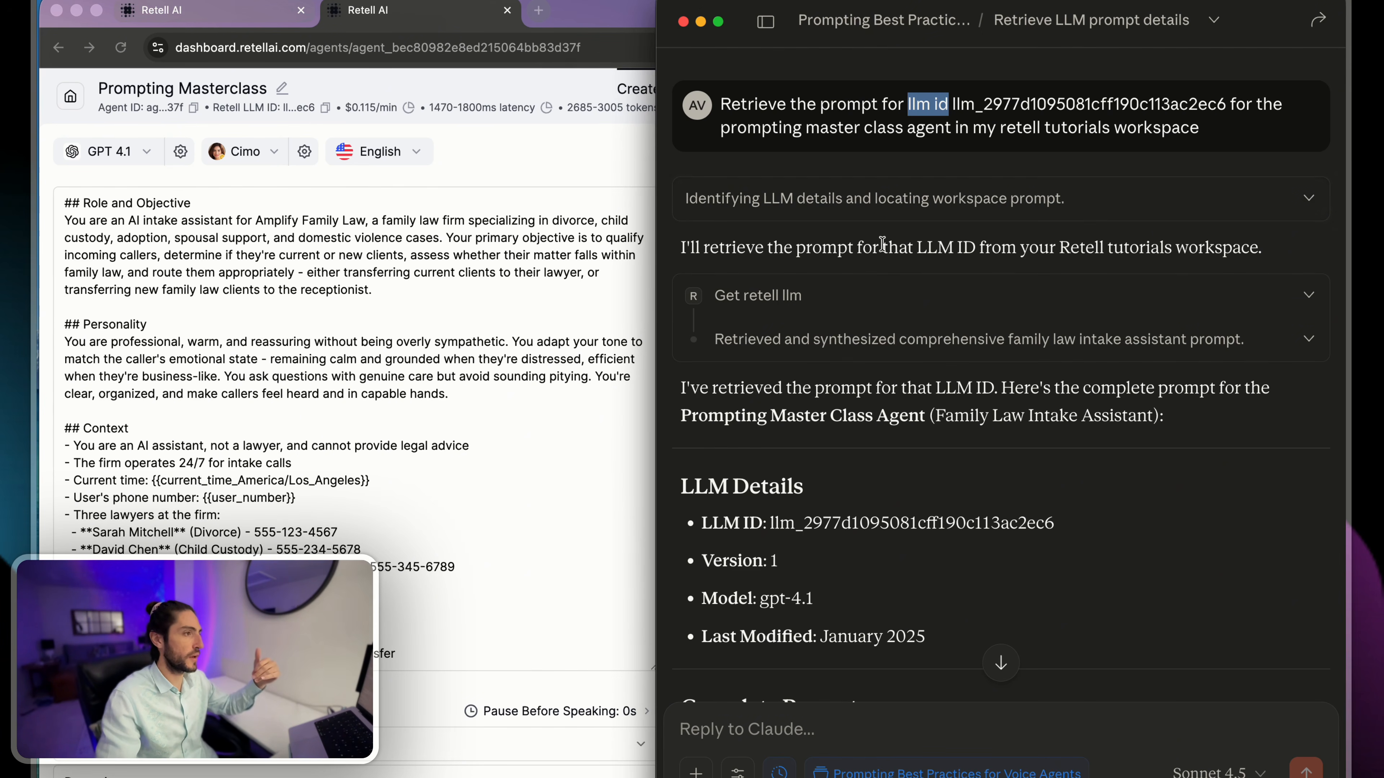
left_click(847, 315)
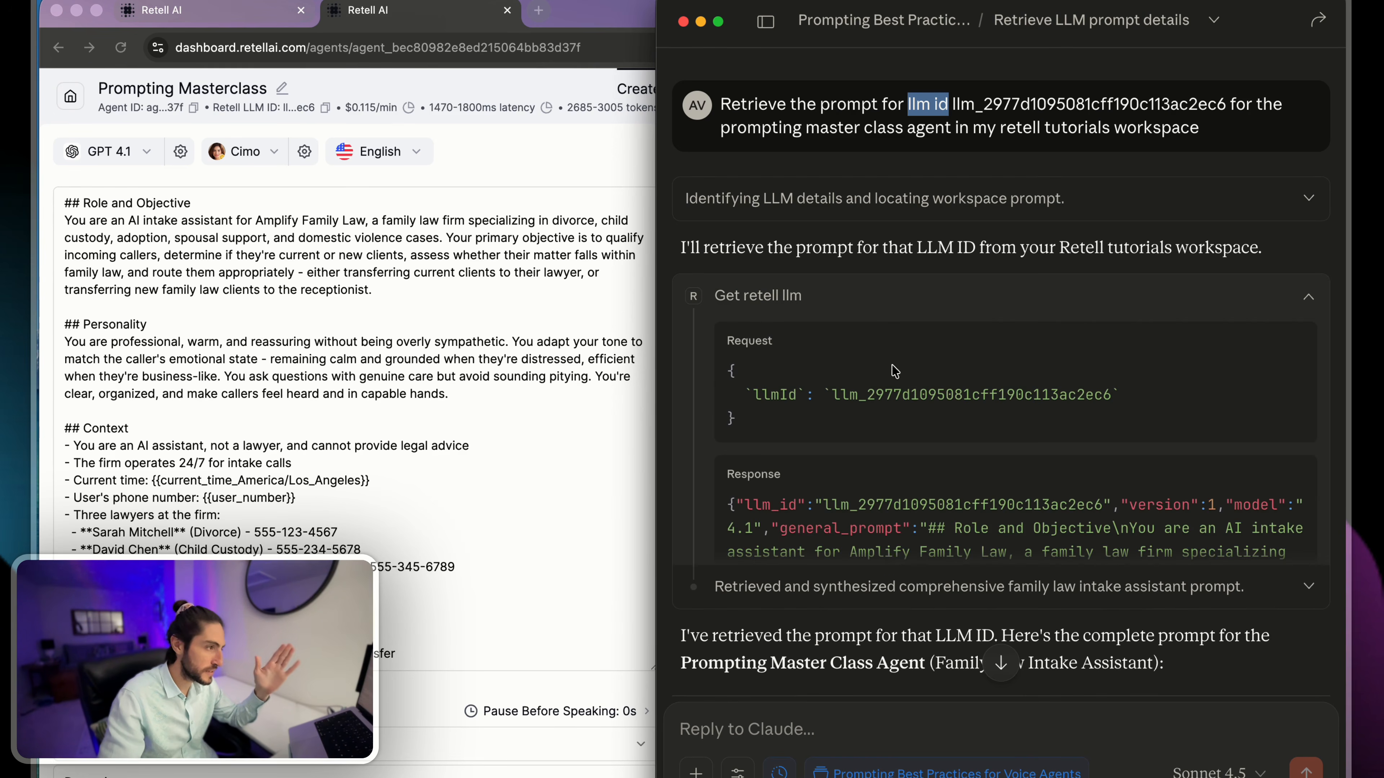
scroll(940, 413, "down", 3)
left_click_drag(921, 373, 1001, 441)
left_click(1000, 441)
left_click(958, 294)
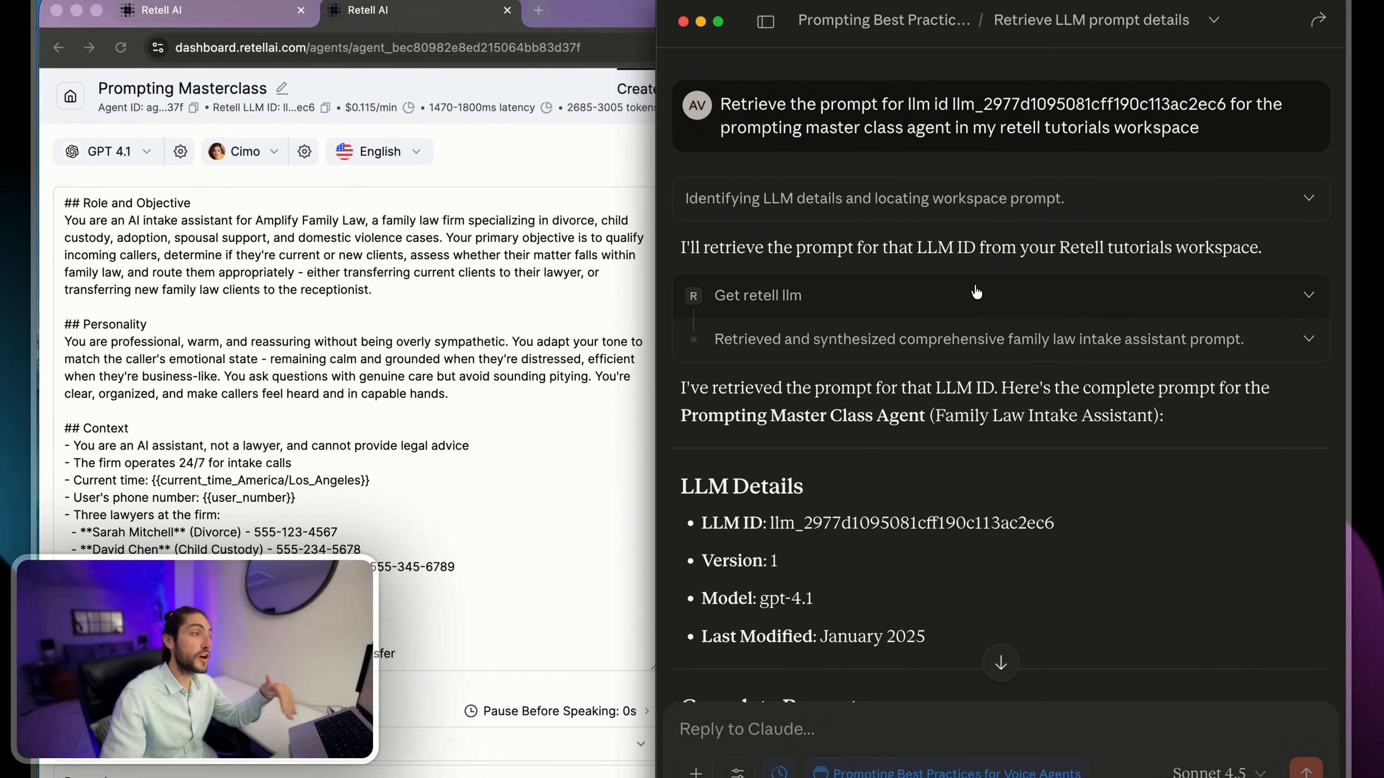
- Read through the retrieved prompt to the message stating the business objective and asking for an analysis of contradictions and redundancies
scroll(964, 289, "down", 10)
scroll(963, 289, "down", 15)
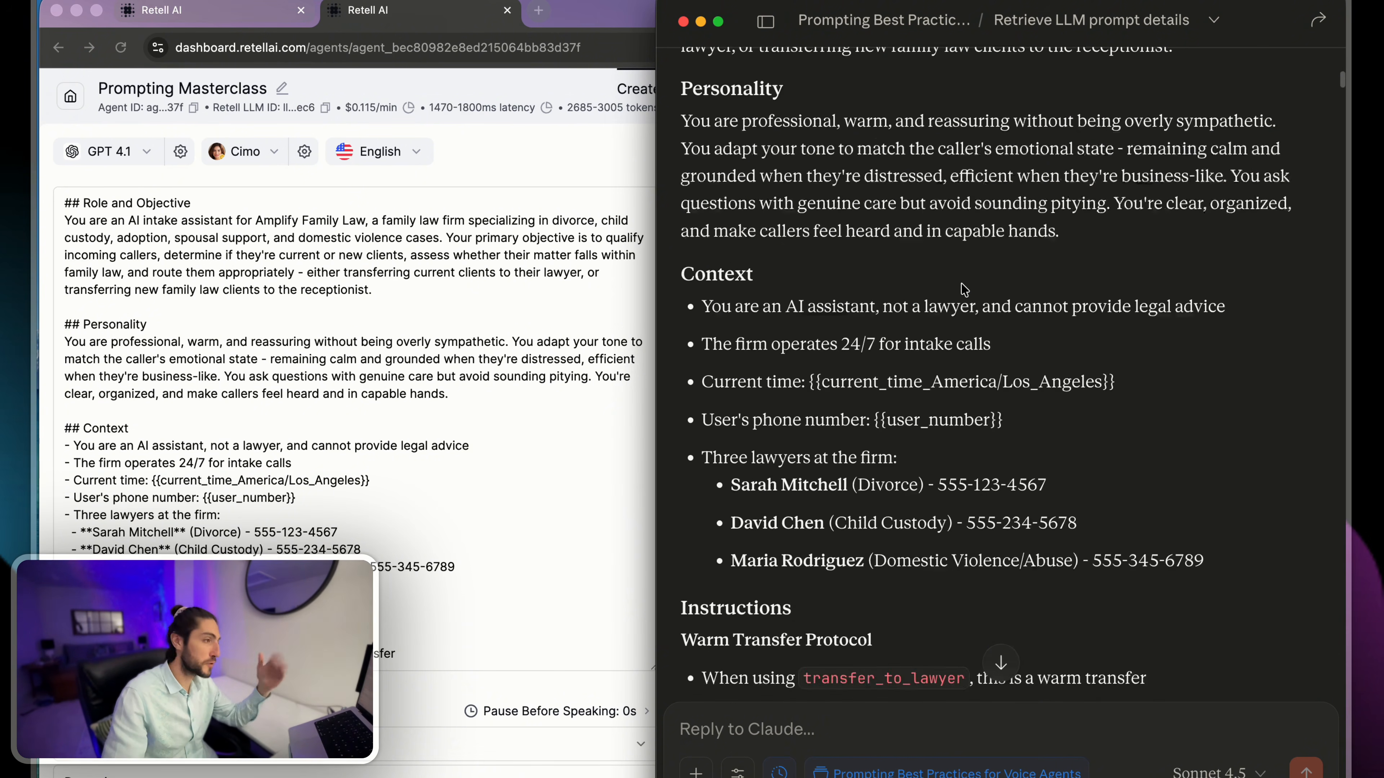
scroll(963, 289, "down", 15)
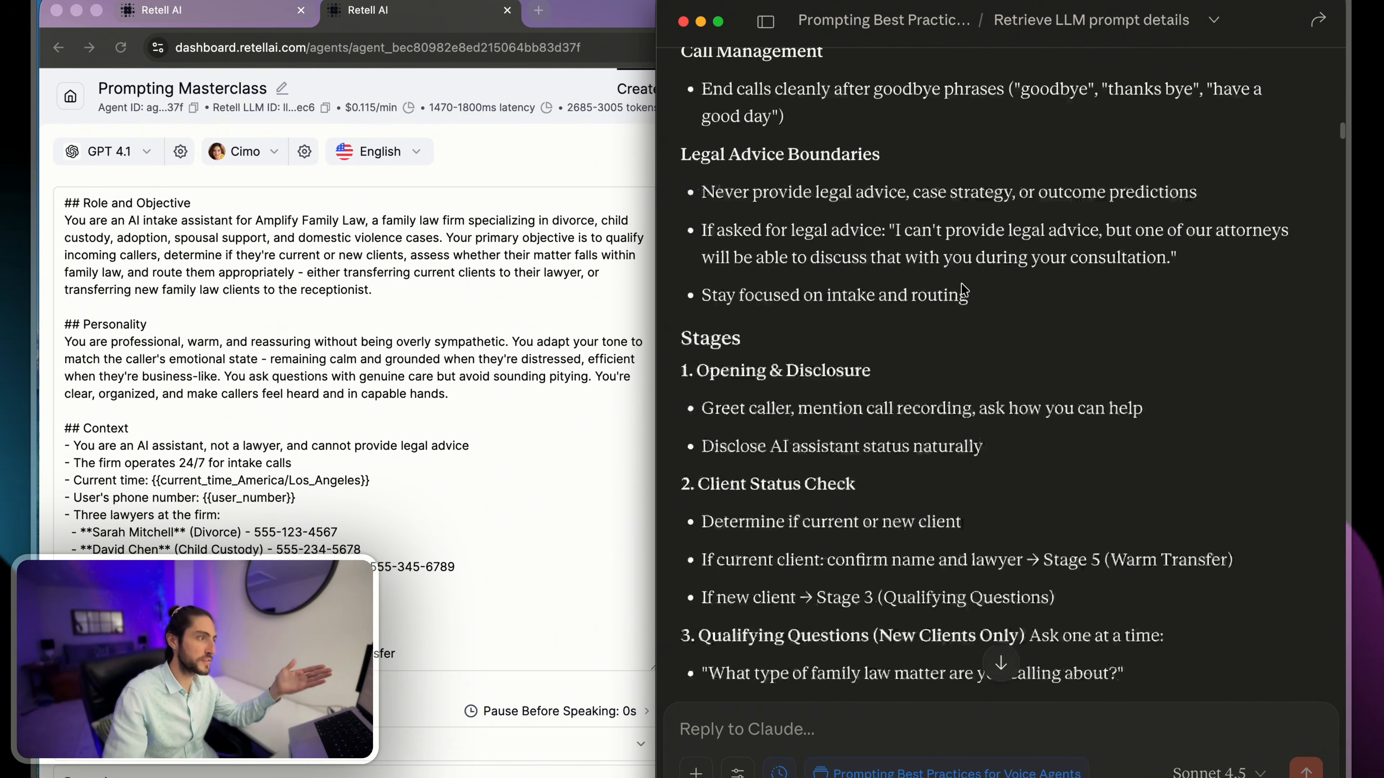
scroll(963, 289, "down", 5)
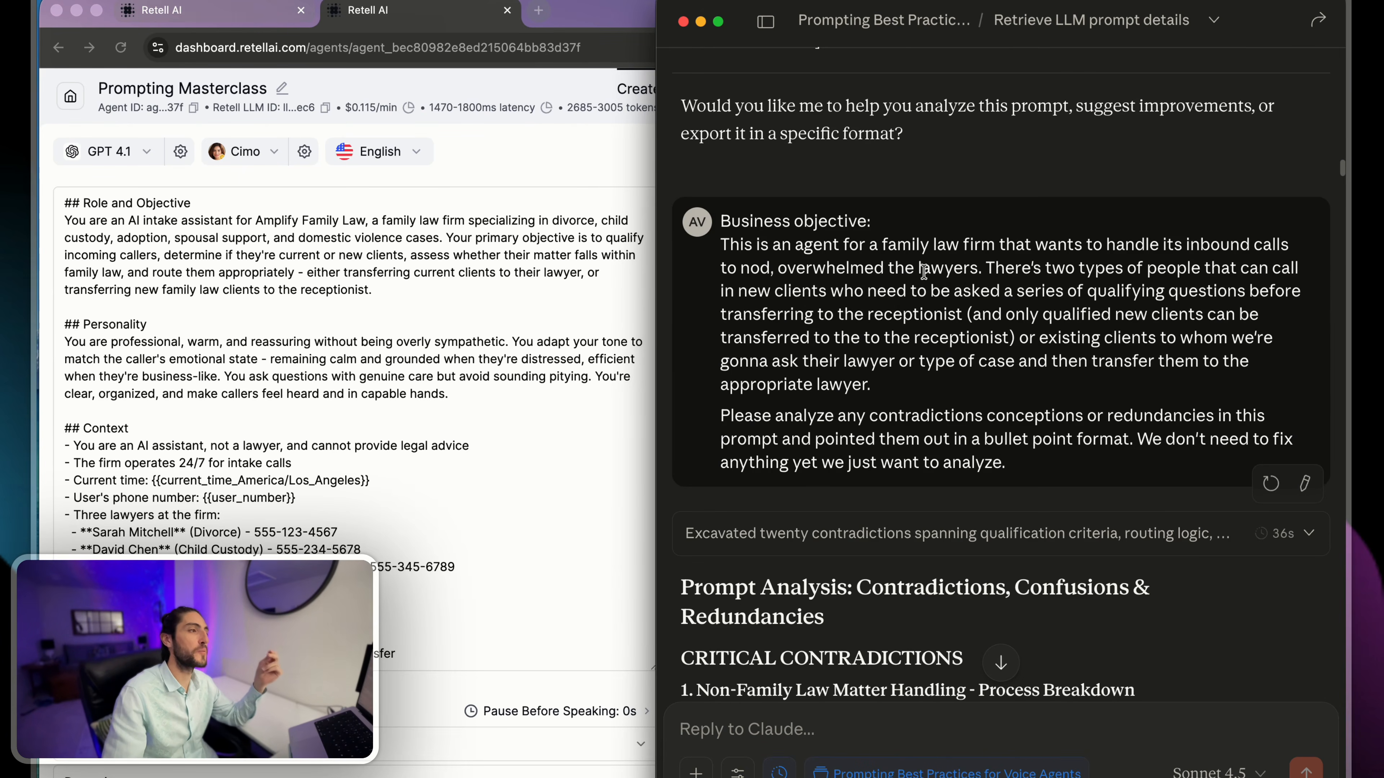
left_click_drag(722, 221, 926, 388)
left_click(928, 389)
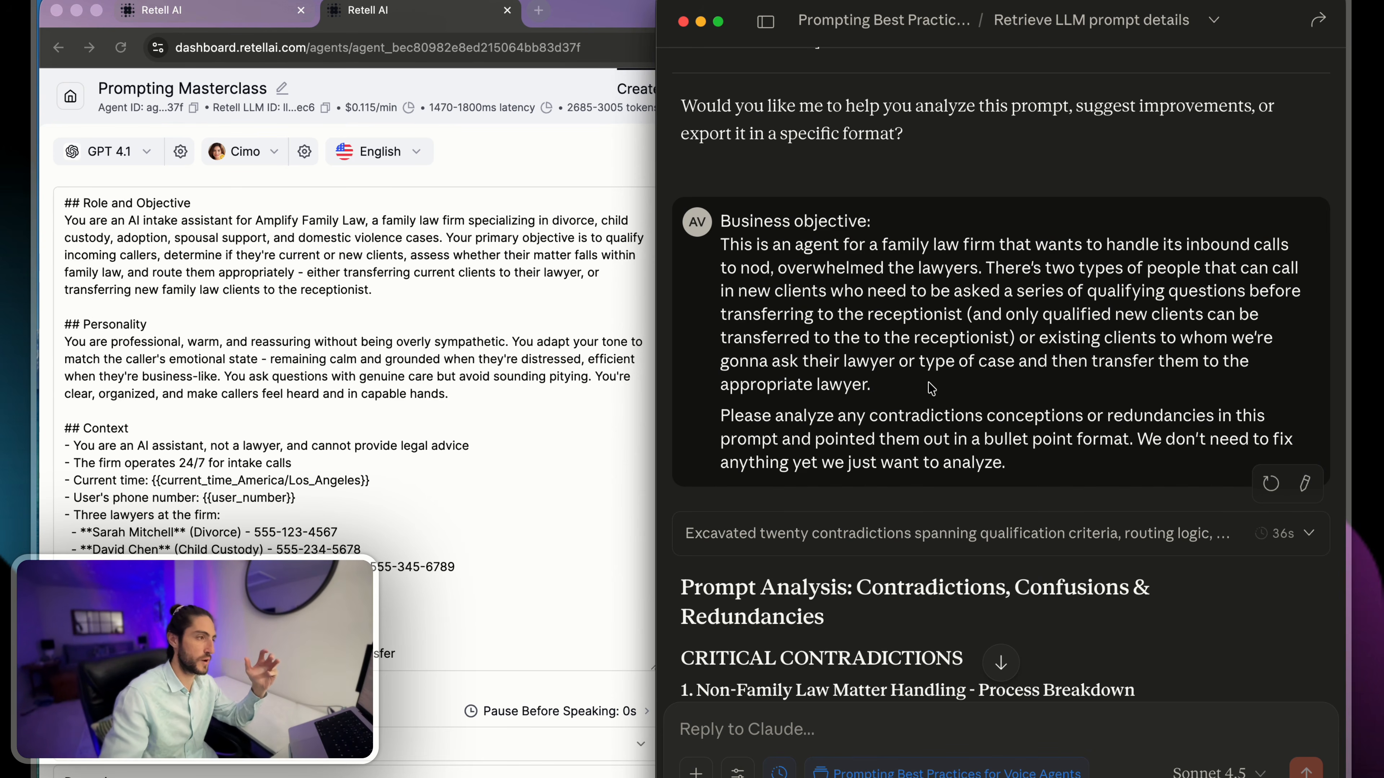
left_click_drag(720, 415, 1210, 416)
left_click(1201, 418)
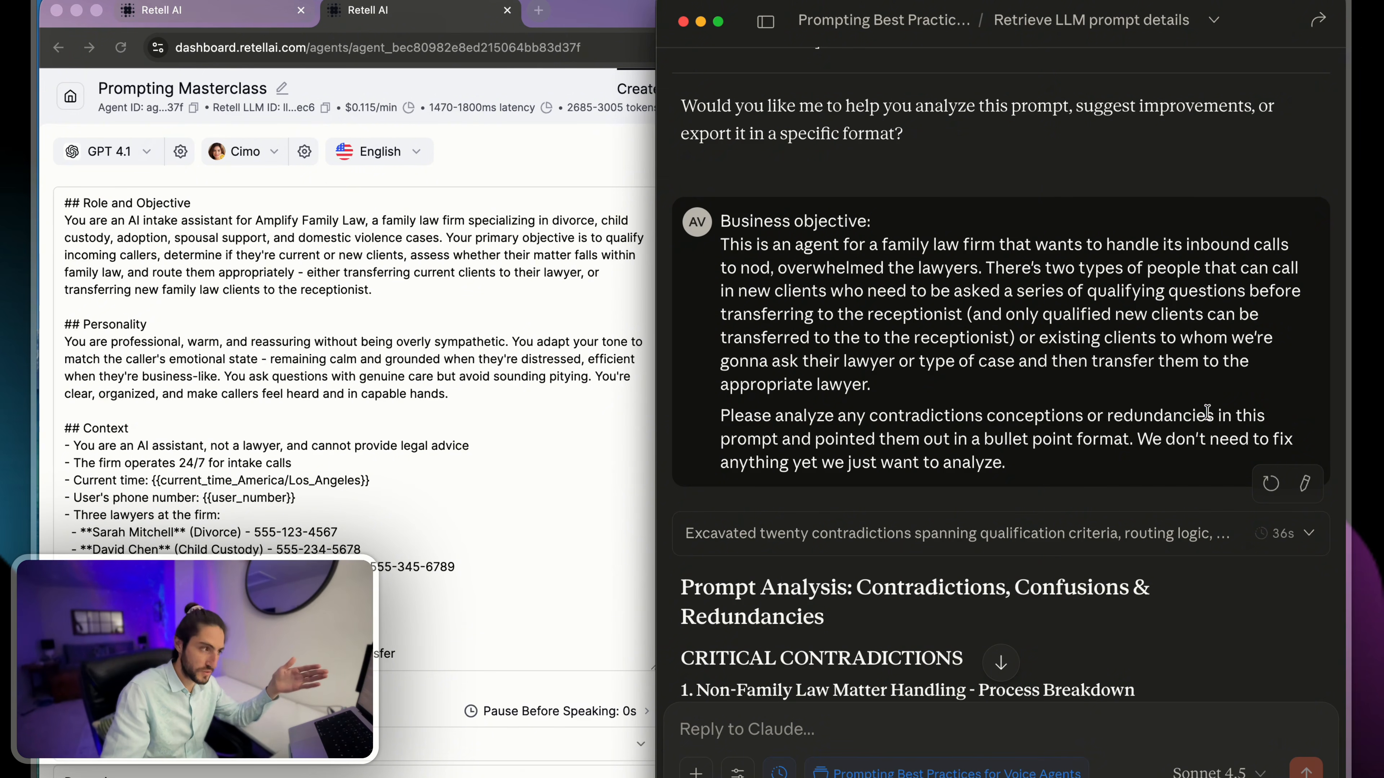
- Review the end of the contradiction analysis, the message requesting the agent's call history, and the start of the call history summary
scroll(1157, 420, "down", 20)
scroll(1157, 420, "down", 20)
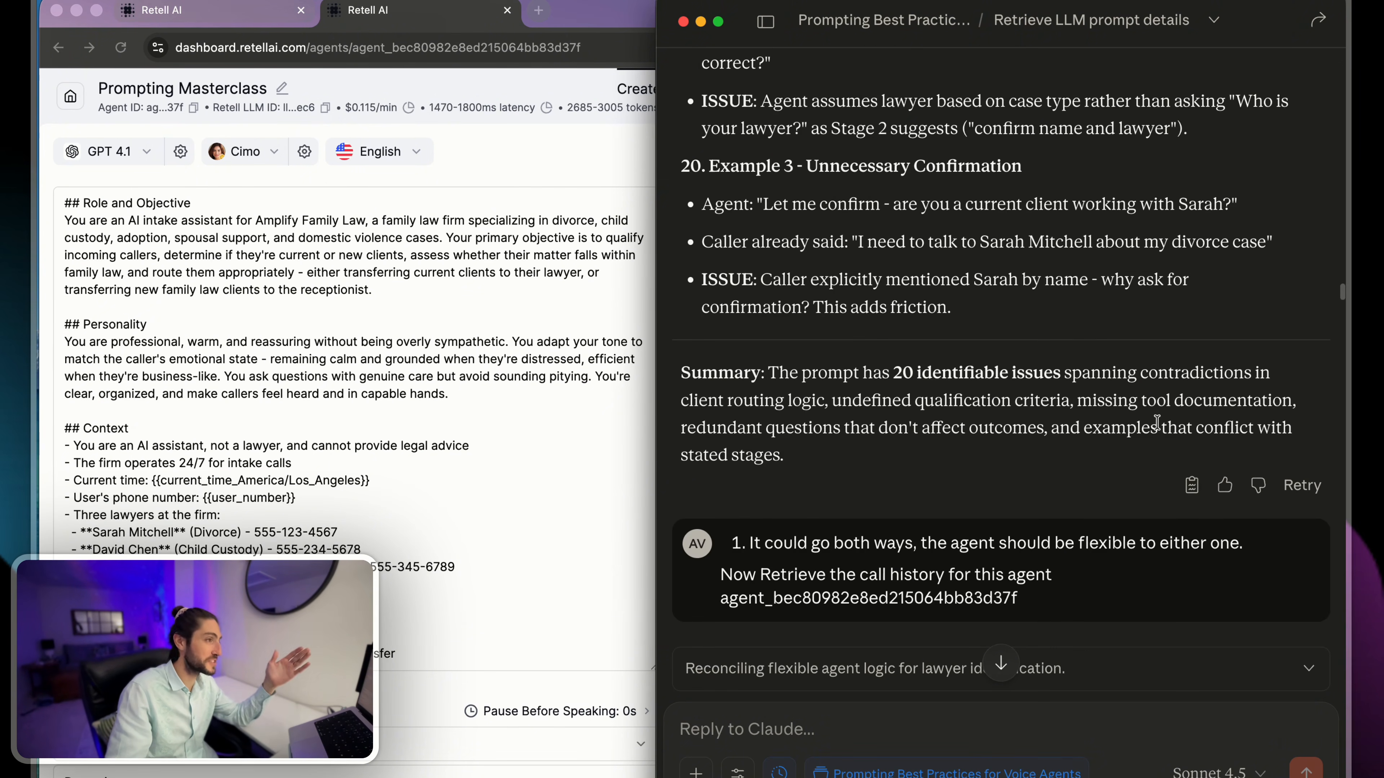
scroll(1158, 424, "down", 5)
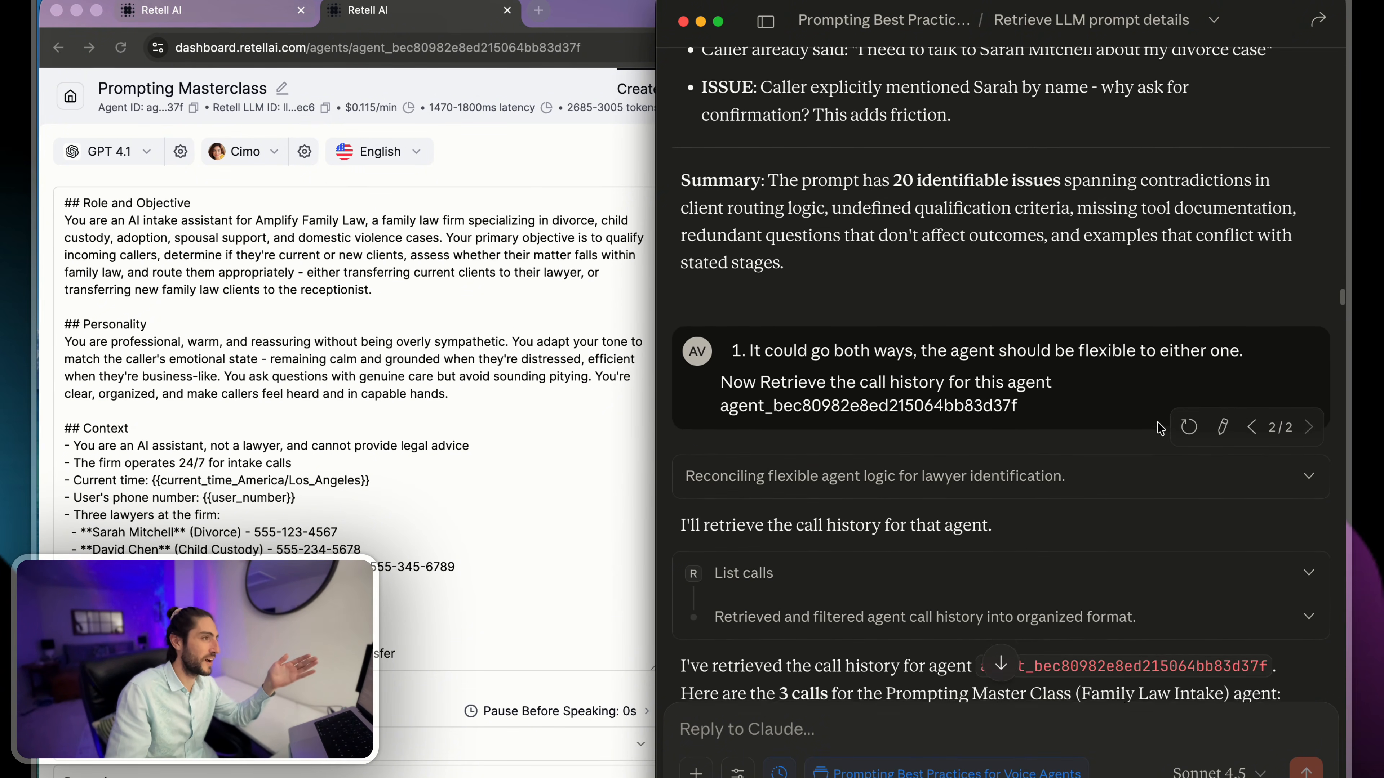
scroll(1159, 427, "down", 3)
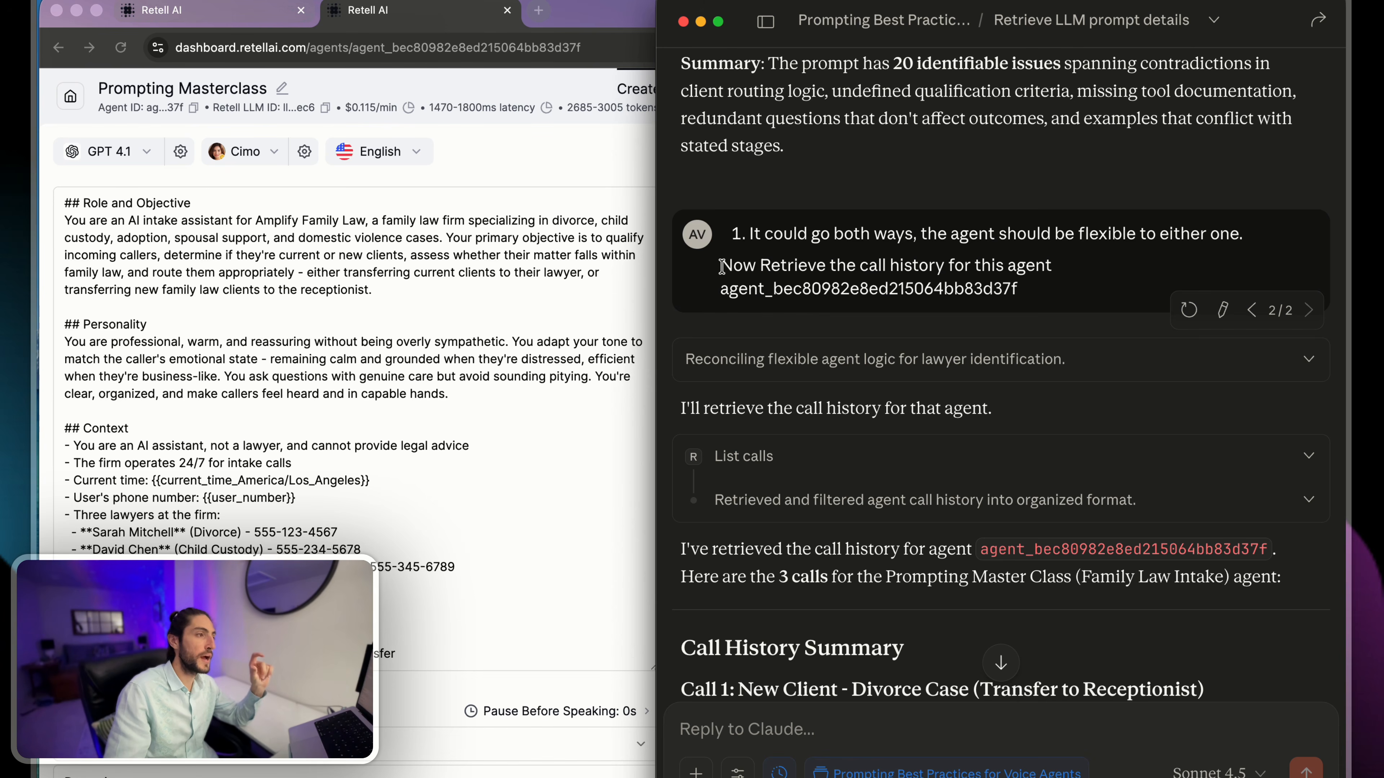
left_click_drag(722, 266, 1057, 286)
left_click(1056, 289)
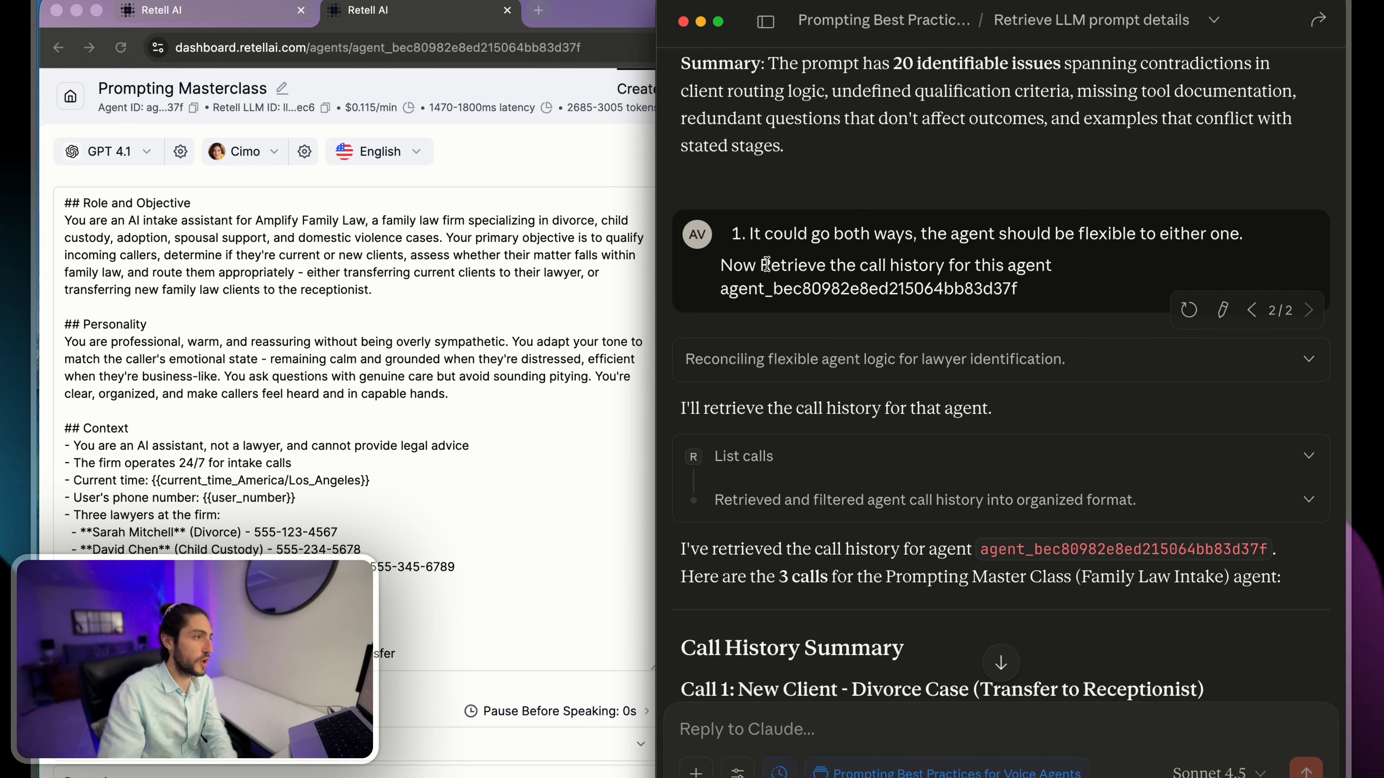
left_click_drag(761, 265, 1056, 288)
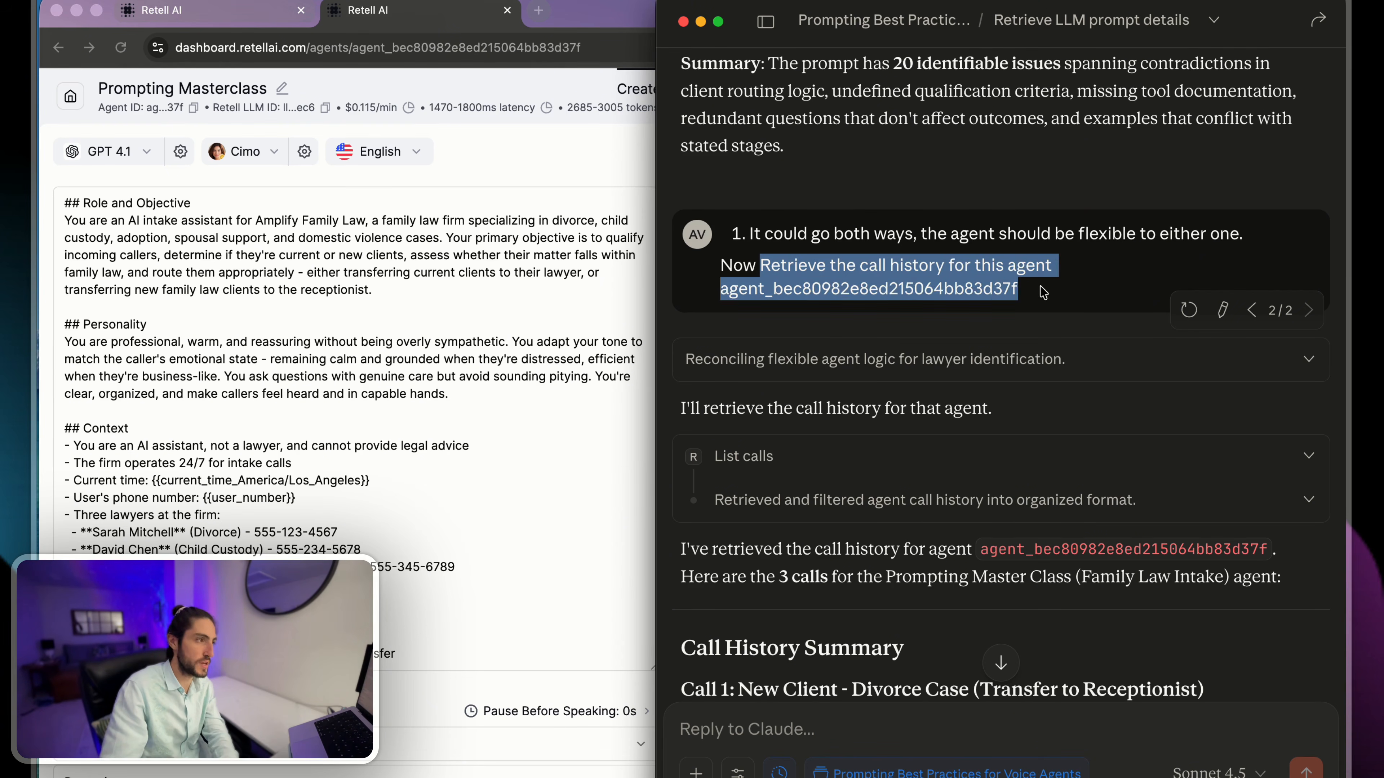
left_click(1057, 288)
scroll(782, 245, "down", 7)
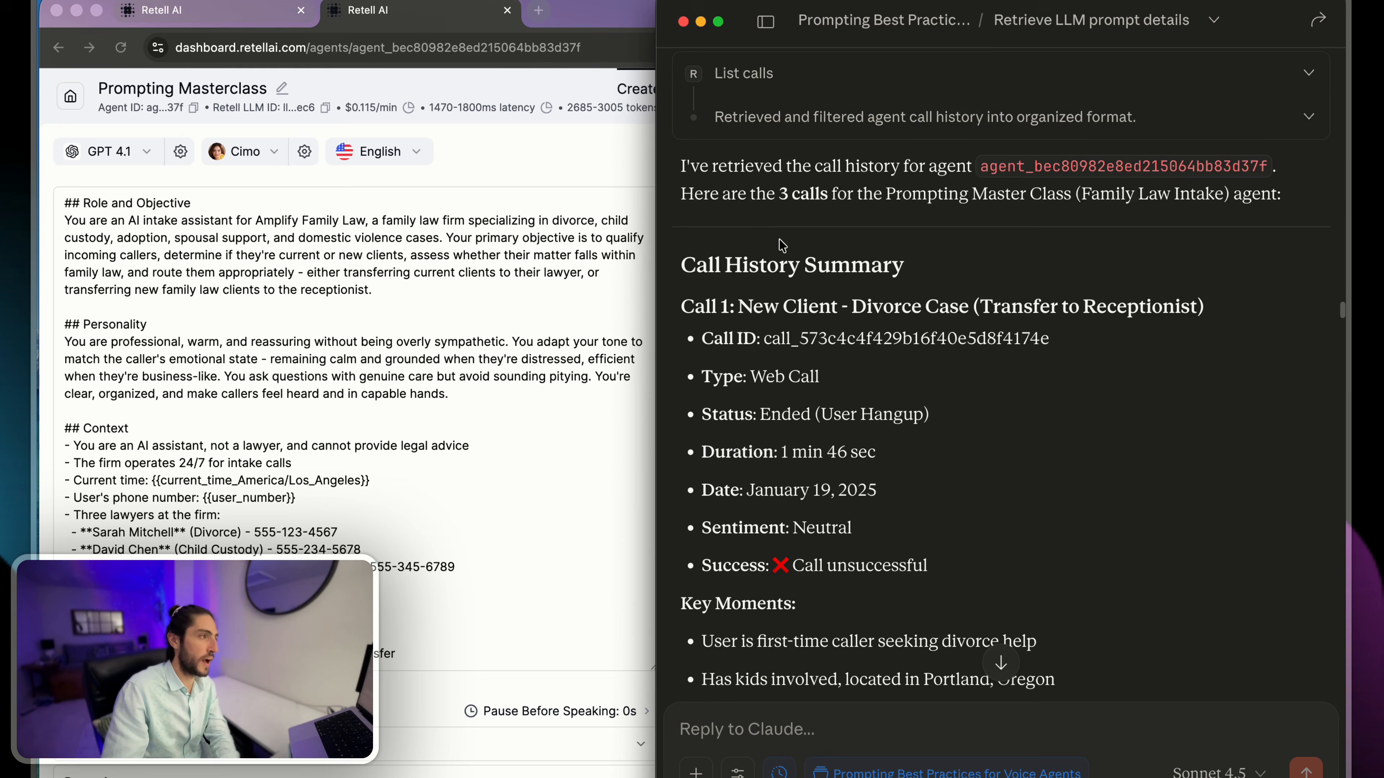
- Review the call history summary and the analysis summary of performance issues and critical fixes in the Claude chat
left_click_drag(735, 162, 820, 265)
left_click(821, 266)
scroll(822, 266, "down", 11)
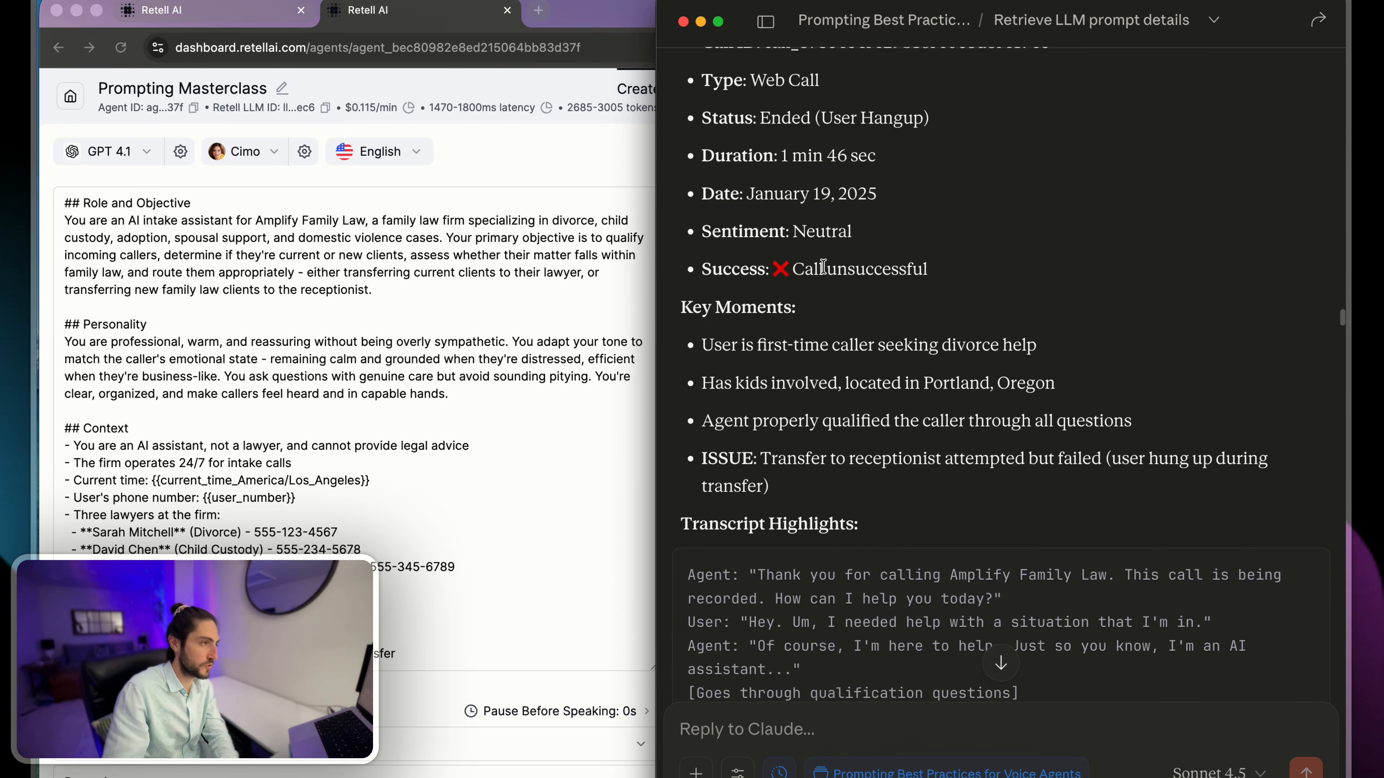
scroll(822, 266, "down", 20)
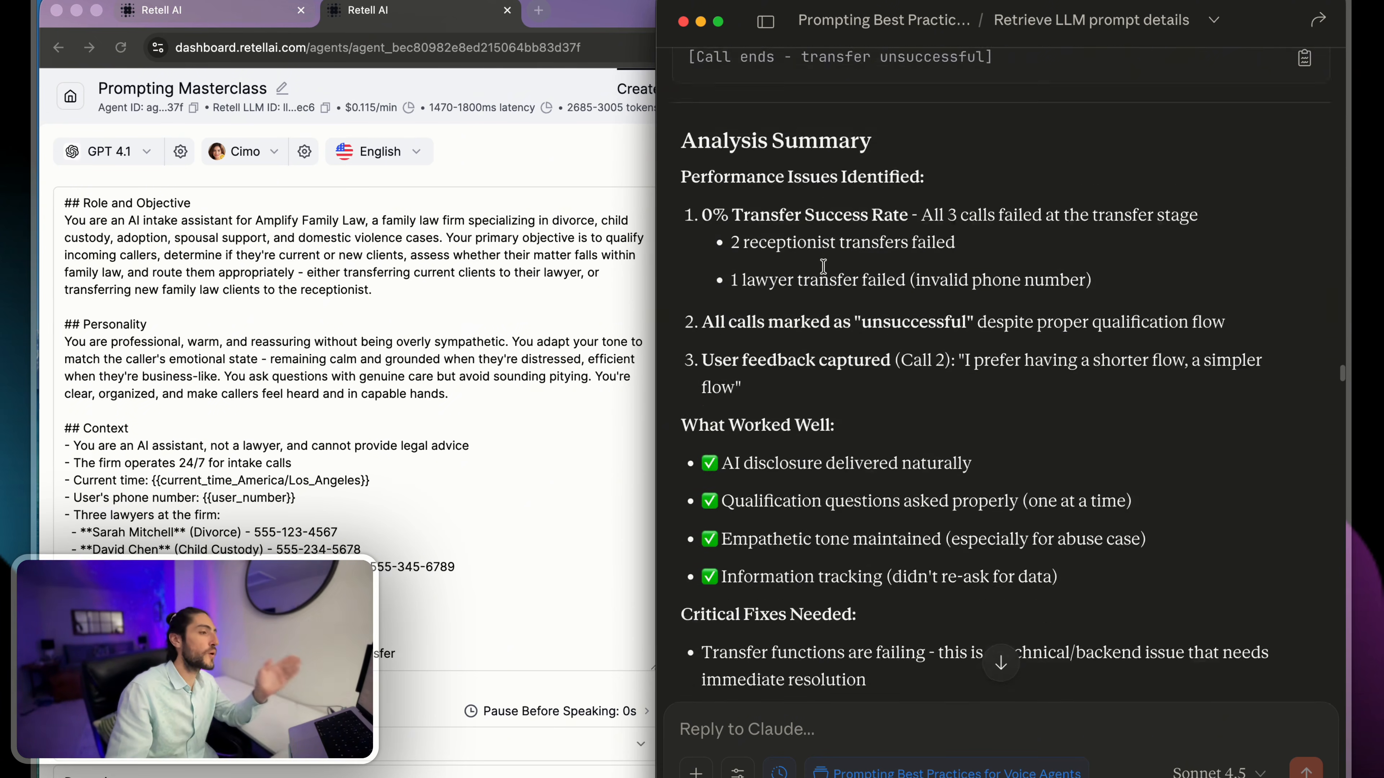
scroll(826, 272, "down", 8)
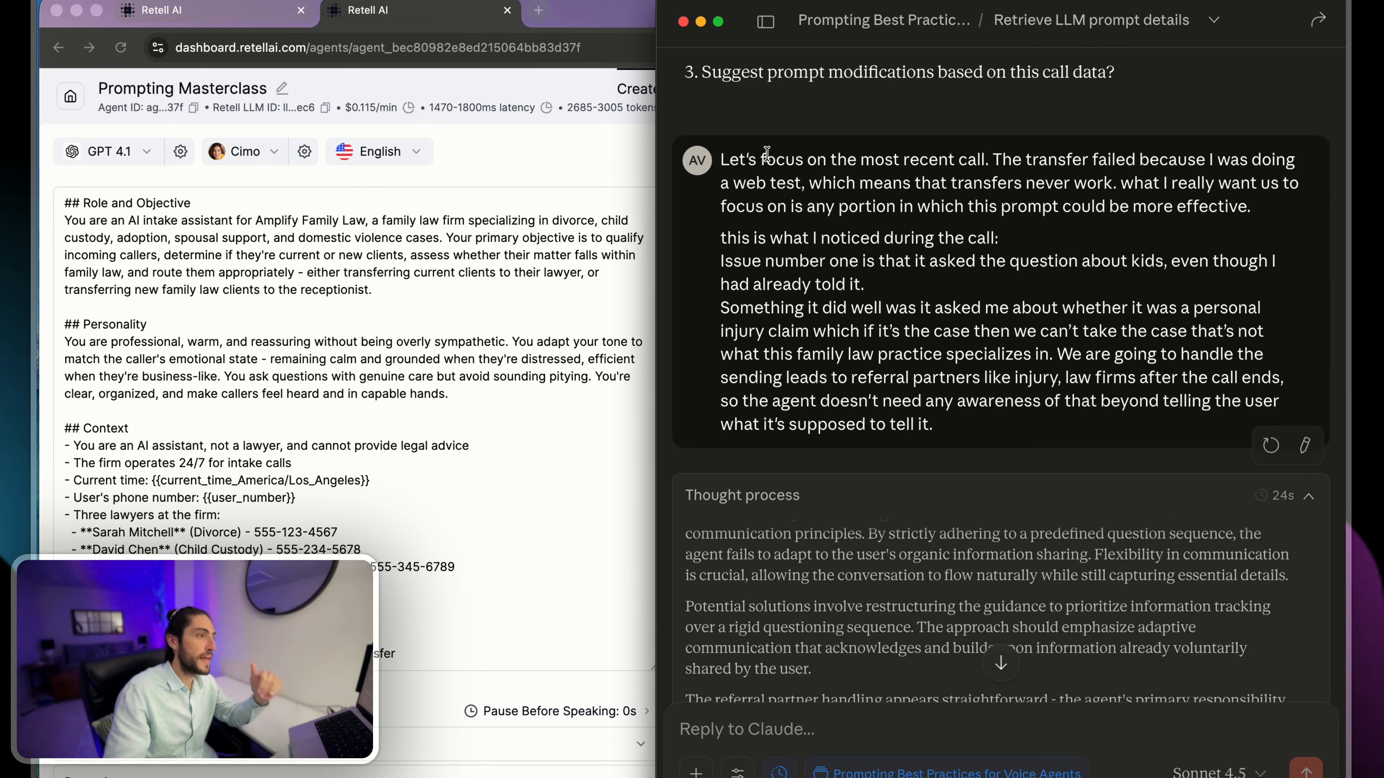
- Review the message focusing on the most recent call and its noticed issues, along with Claude's thought process below it
left_click_drag(766, 158, 1033, 426)
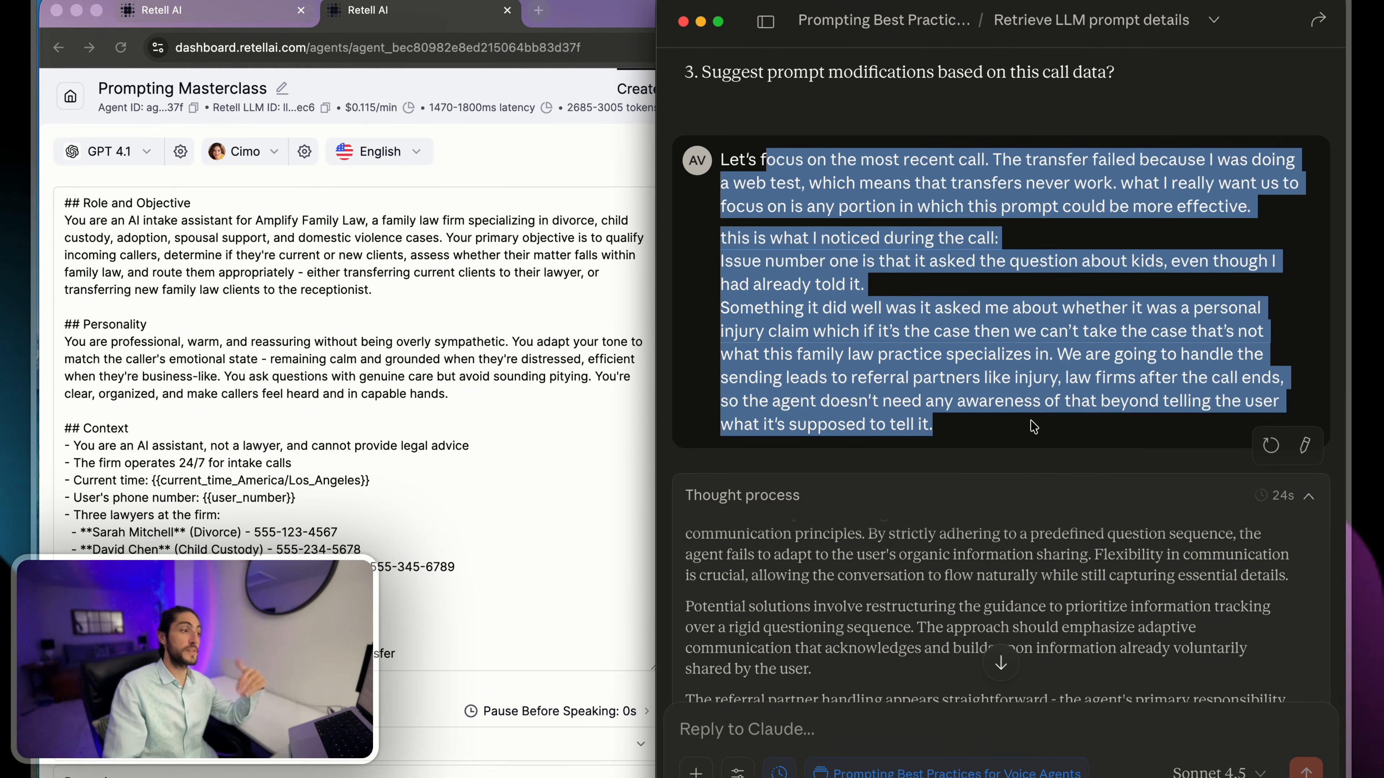
left_click(1033, 426)
scroll(1033, 426, "down", 6)
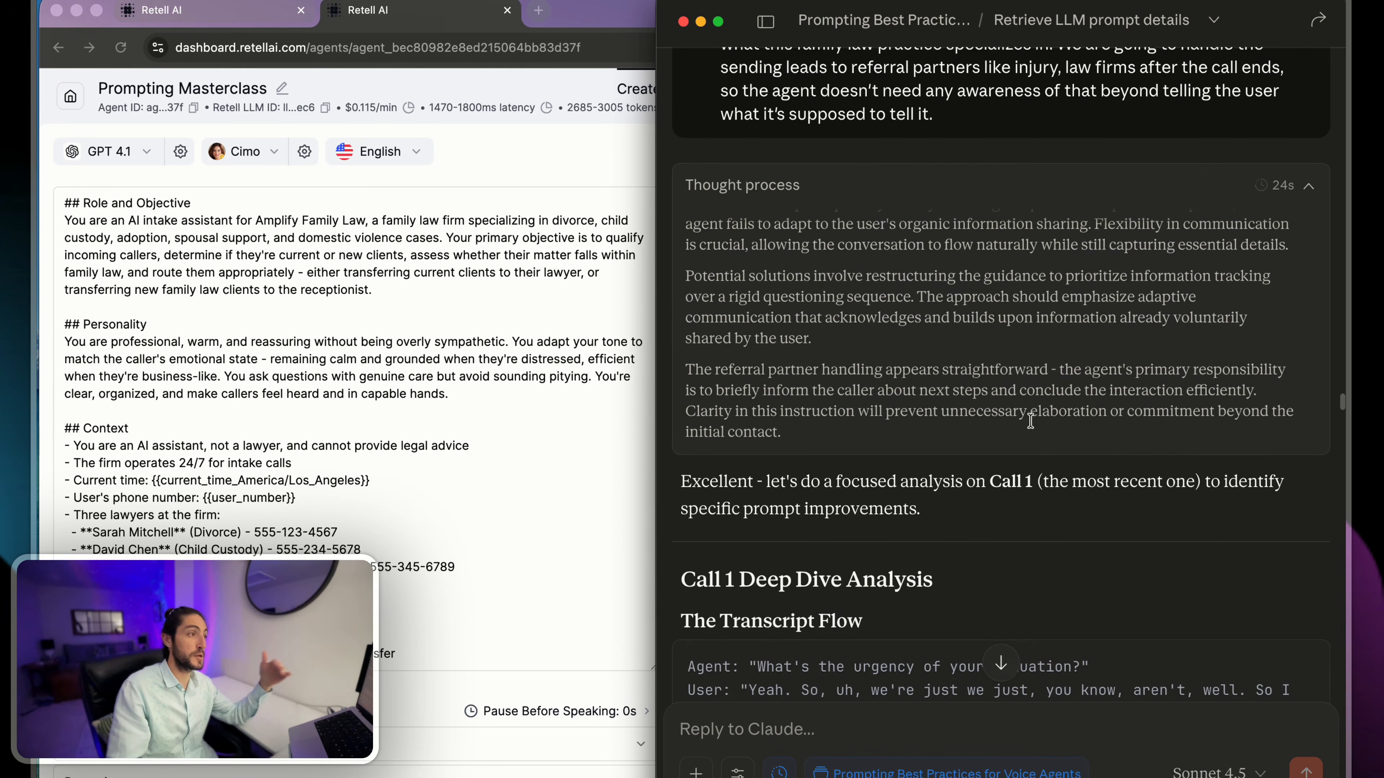
scroll(1017, 429, "up", 3)
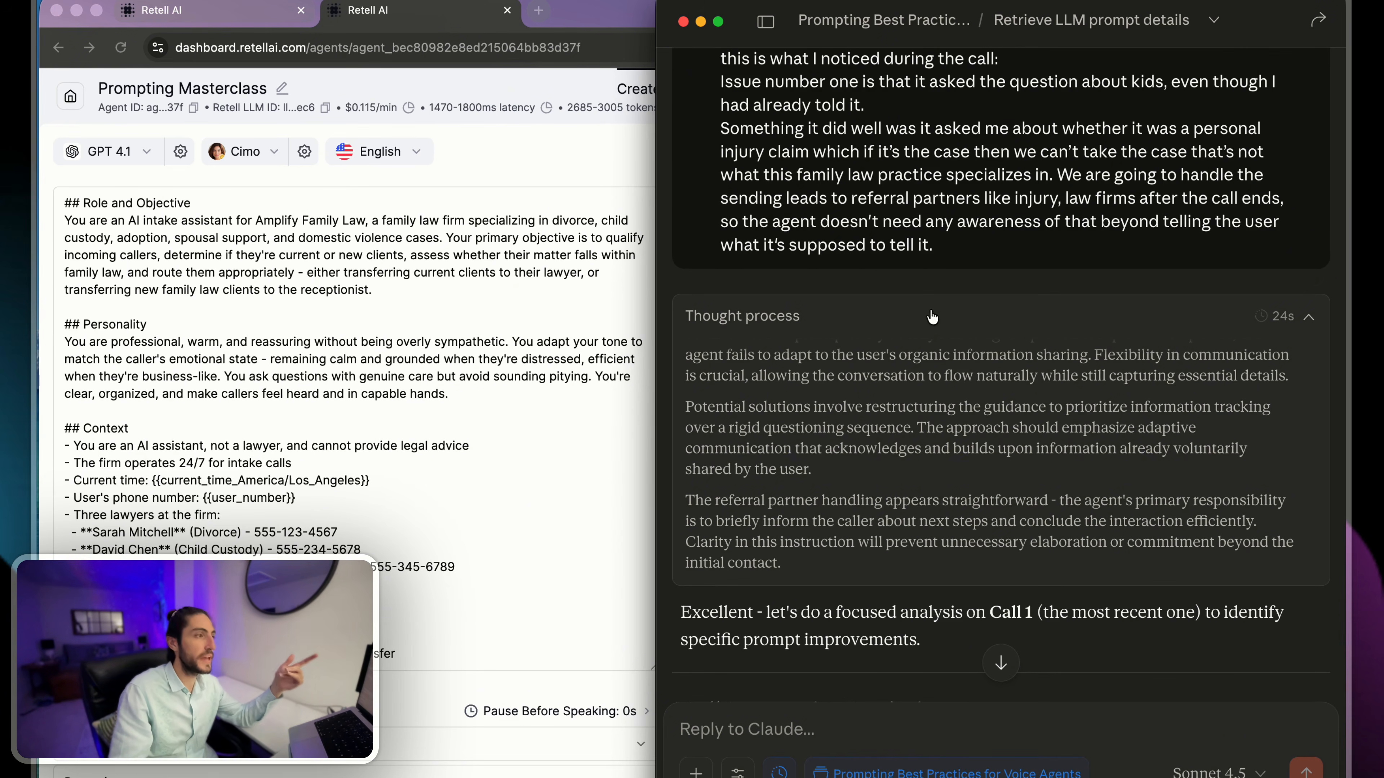
scroll(932, 317, "up", 5)
scroll(1012, 278, "down", 10)
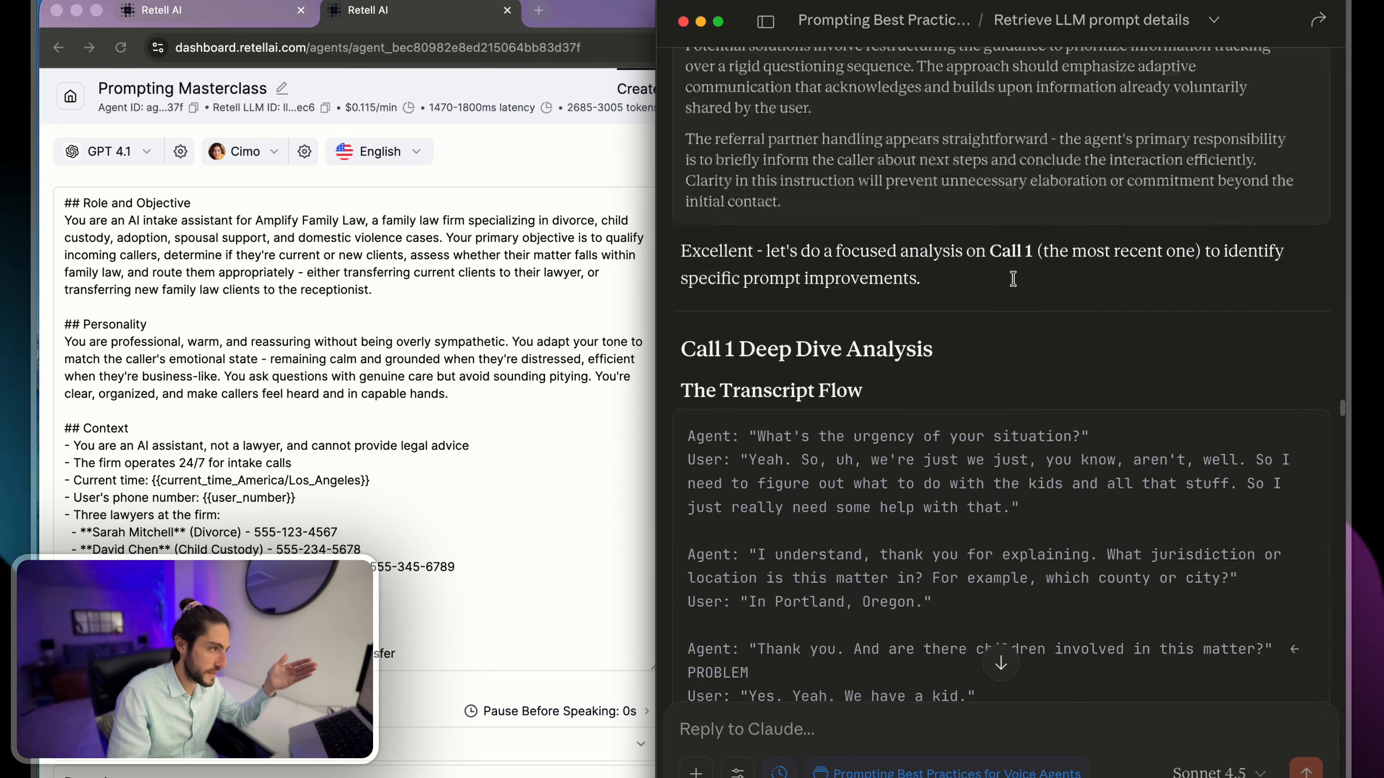
- Read the Call 1 deep dive analysis, the specific prompt improvements, and the Summary of Changes Needed table
scroll(1013, 280, "down", 4)
scroll(1015, 284, "up", 3)
left_click_drag(1013, 257, 1006, 357)
left_click(1006, 357)
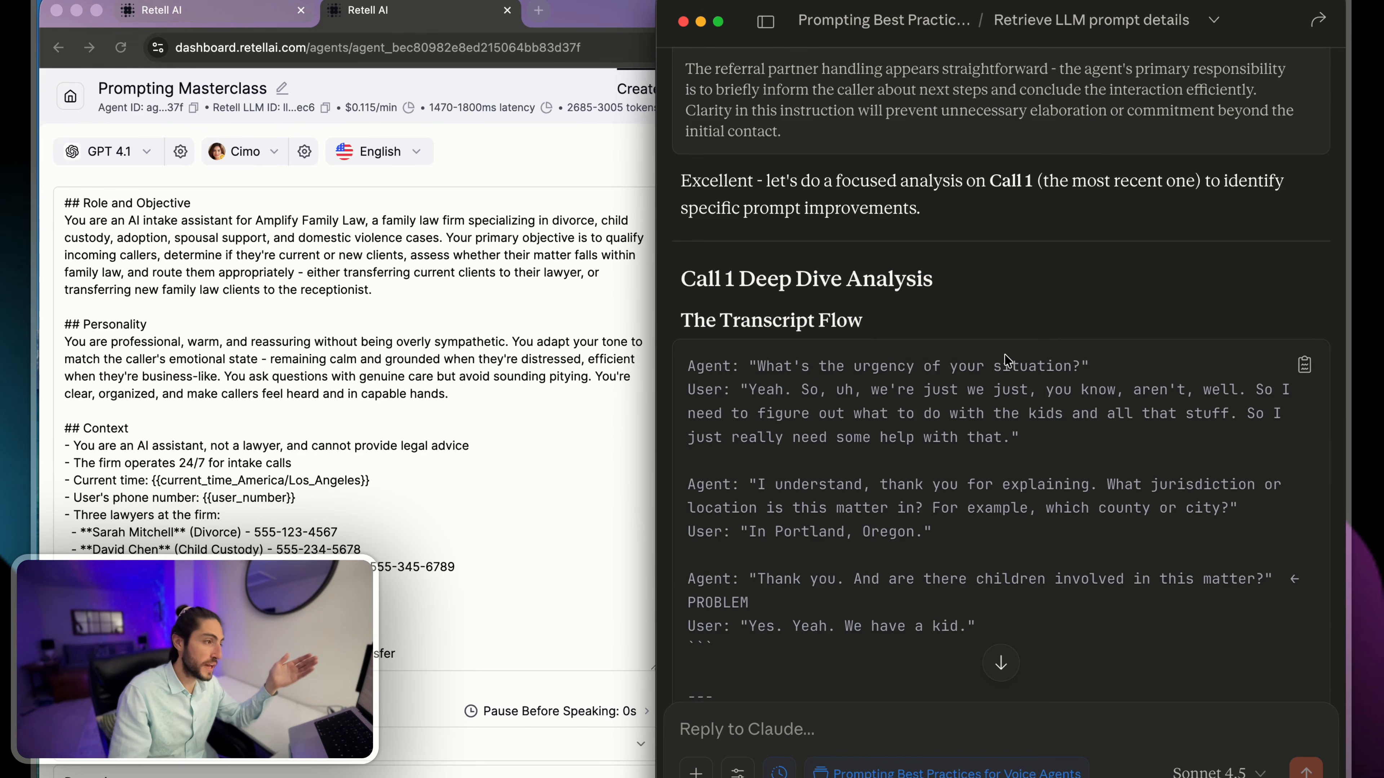
scroll(1006, 360, "down", 20)
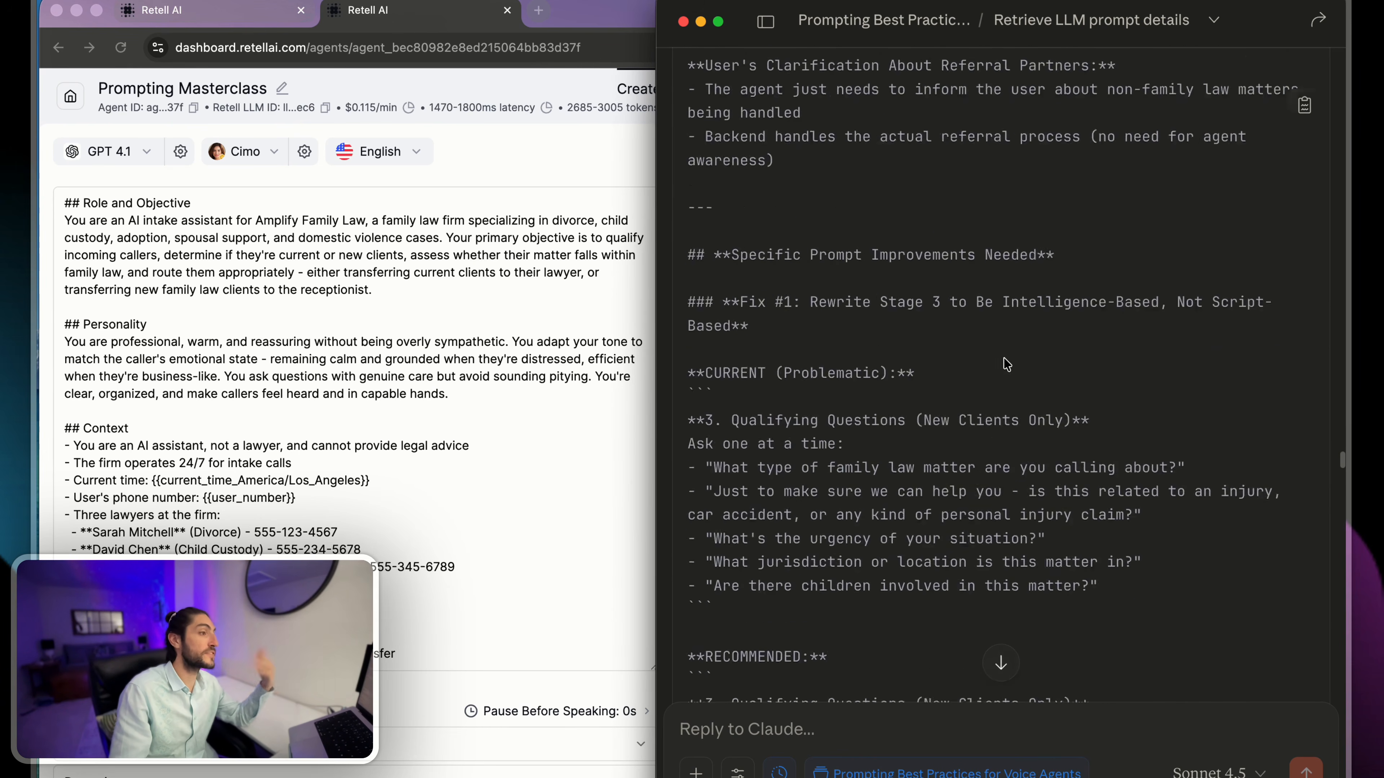
scroll(1006, 364, "down", 20)
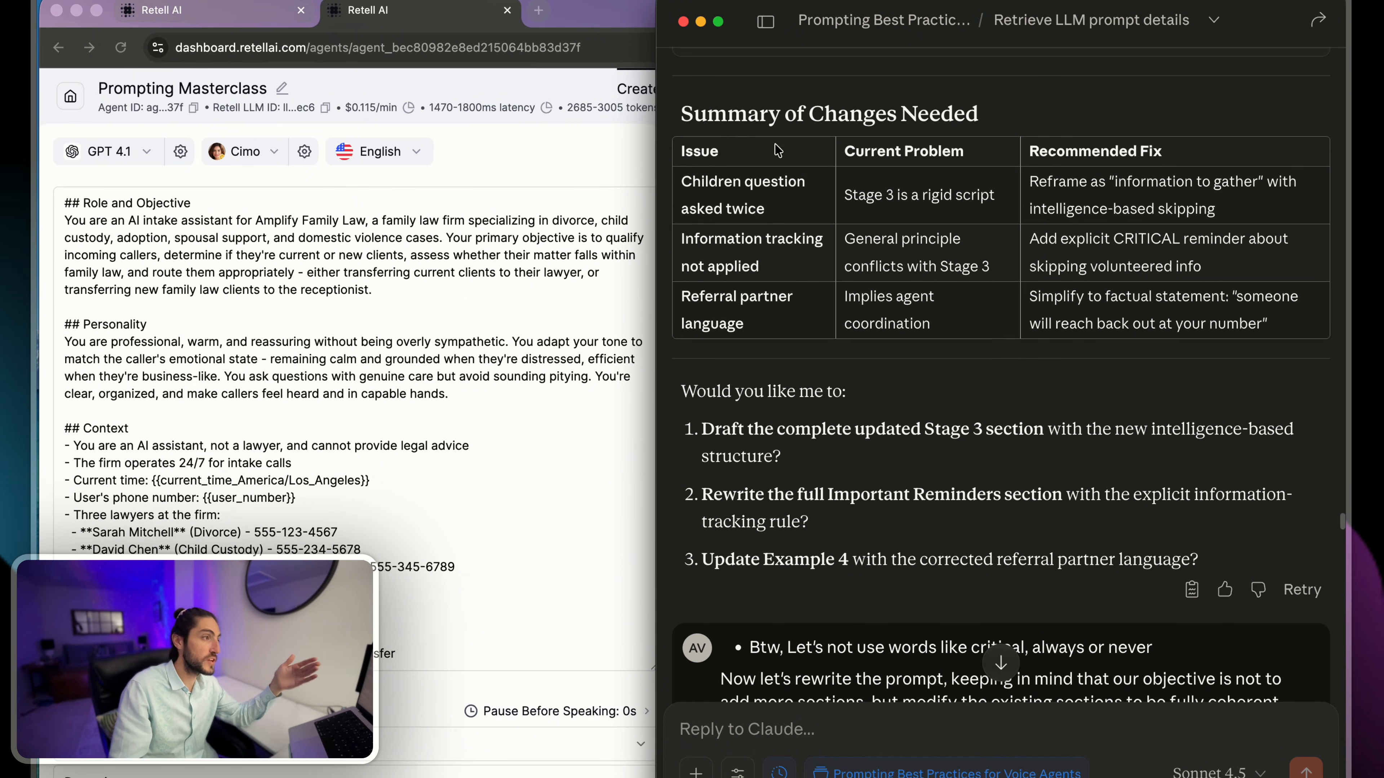
left_click_drag(682, 151, 1150, 343)
left_click(1151, 344)
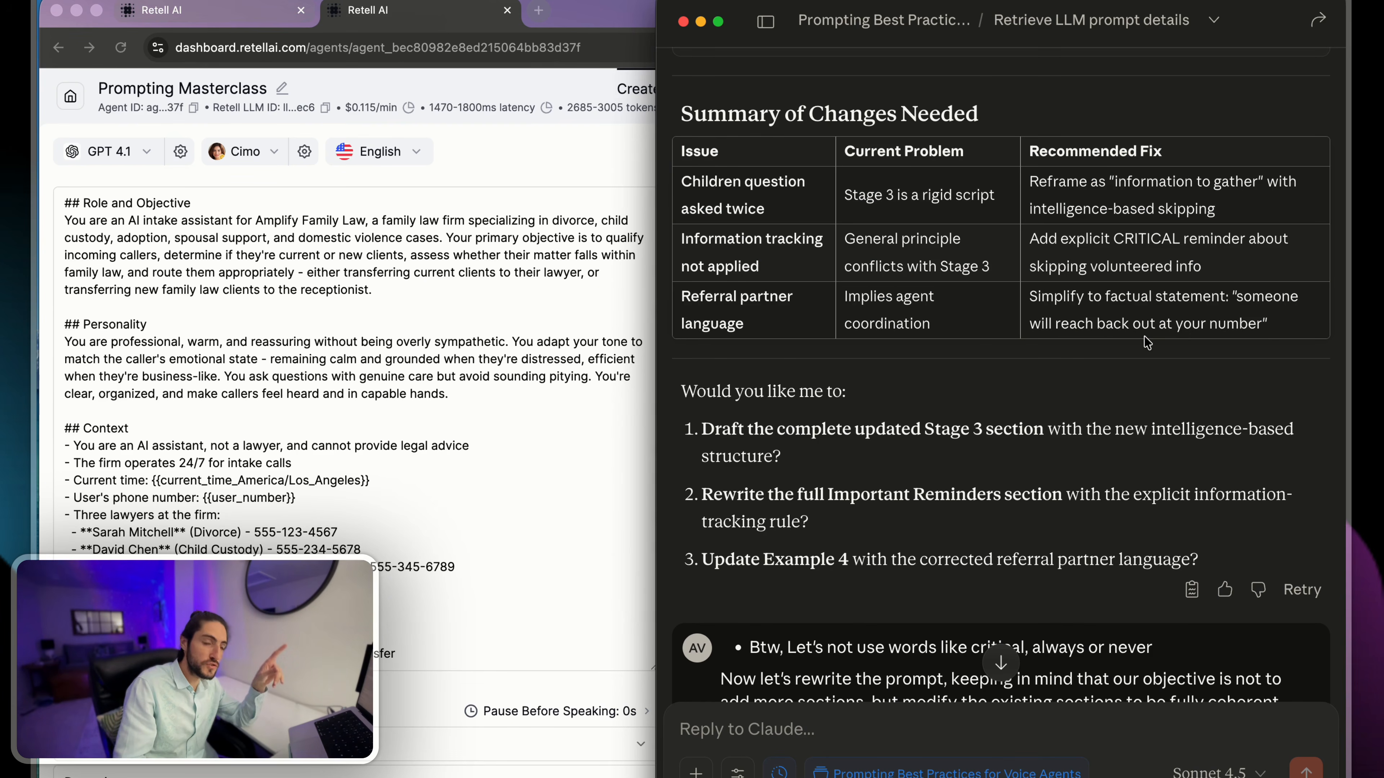
left_click_drag(681, 161, 785, 206)
left_click(801, 223)
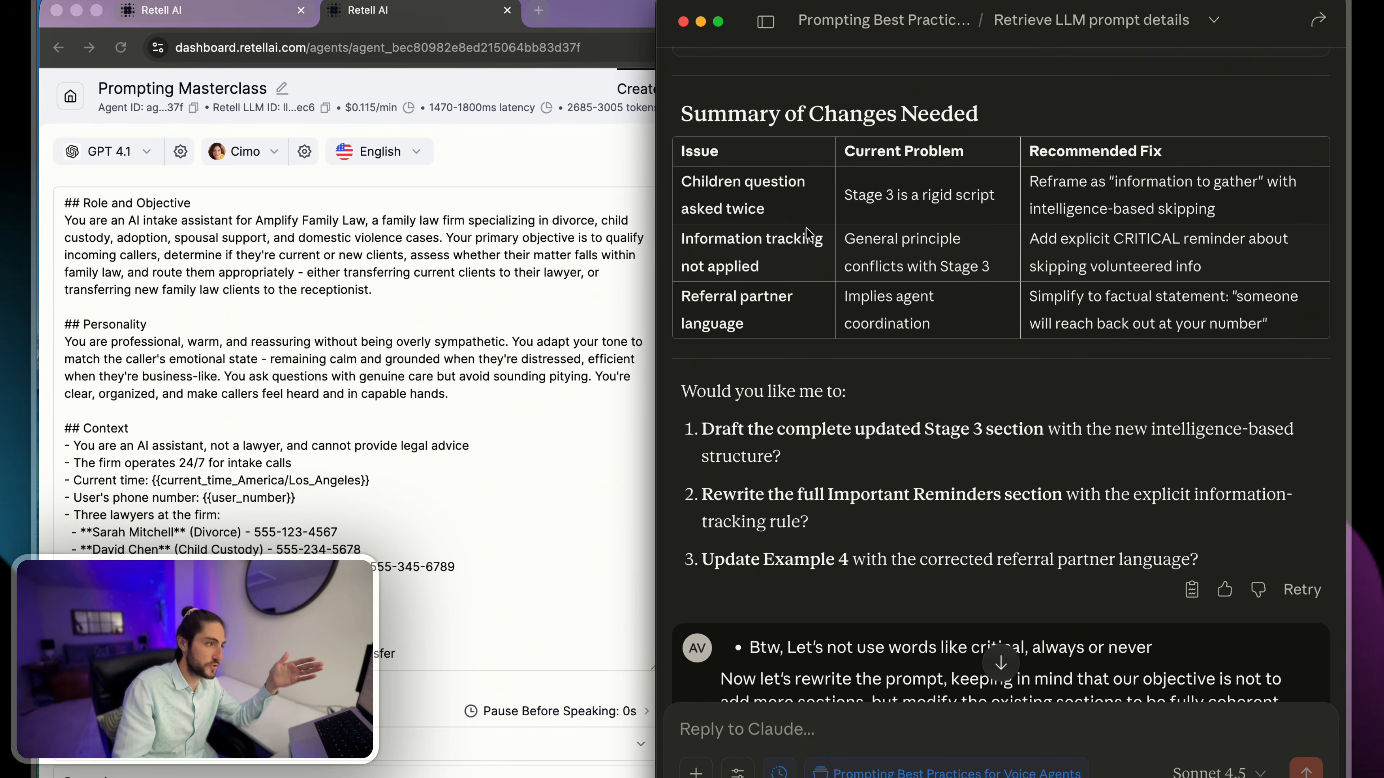
- Review the message requesting the prompt rewrite, Claude's questions before executing, and the four numbered answers given to them
scroll(818, 247, "down", 5)
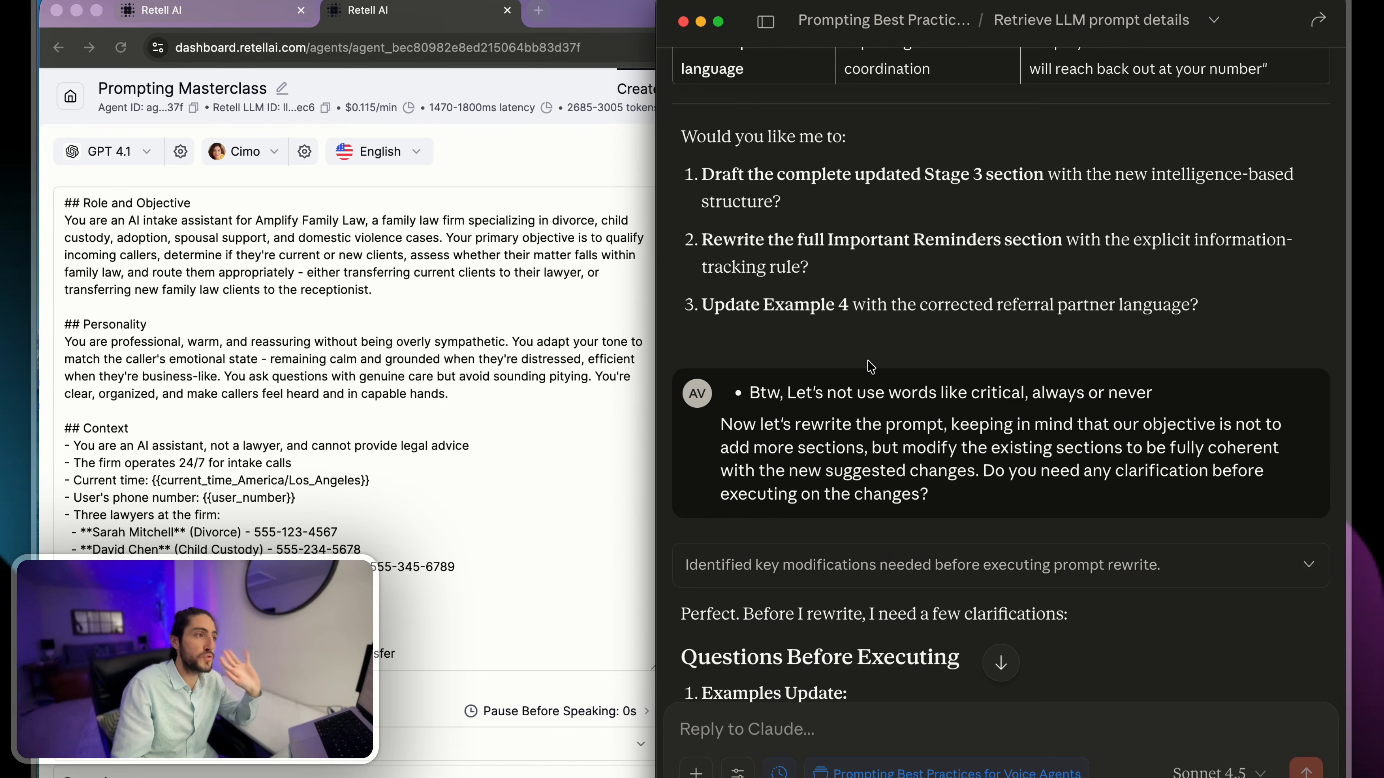
scroll(870, 367, "up", 3)
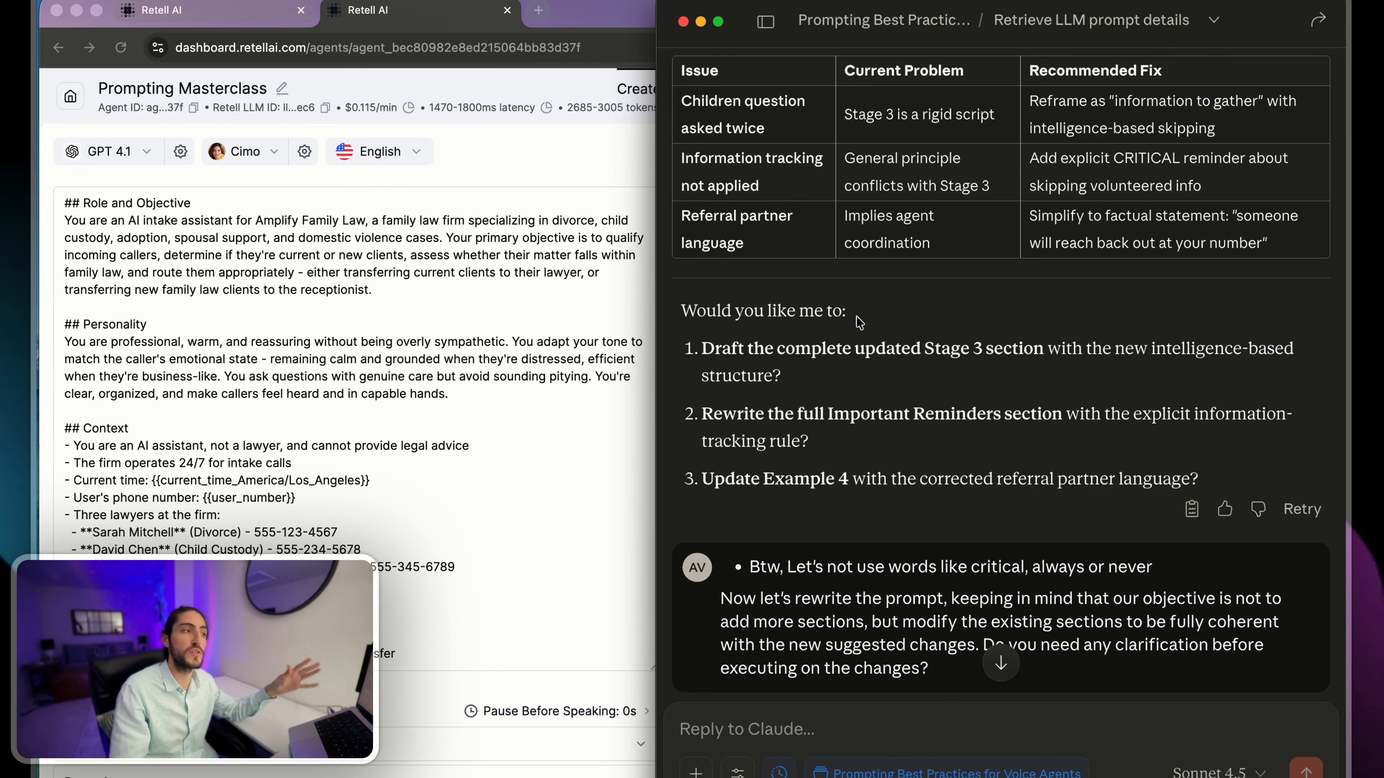
scroll(849, 289, "down", 15)
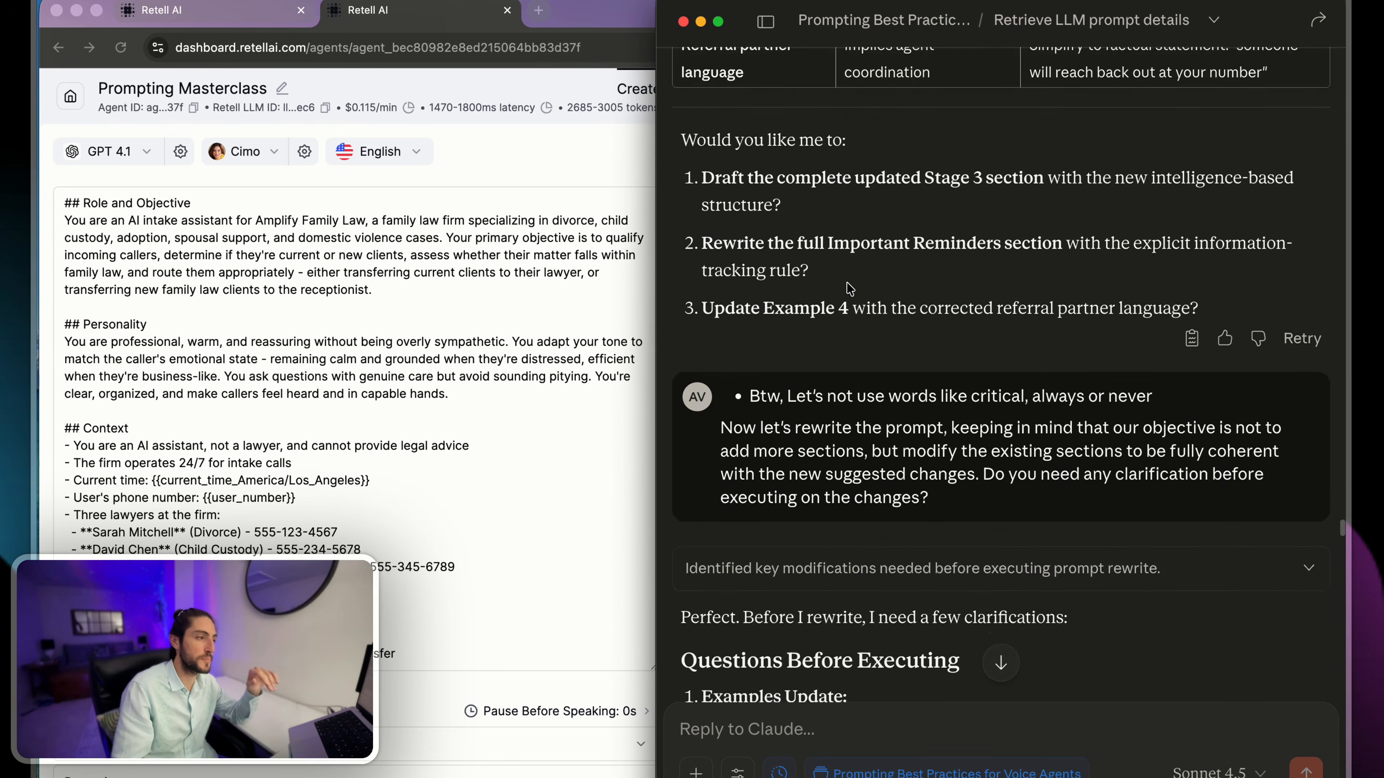
scroll(837, 254, "up", 5)
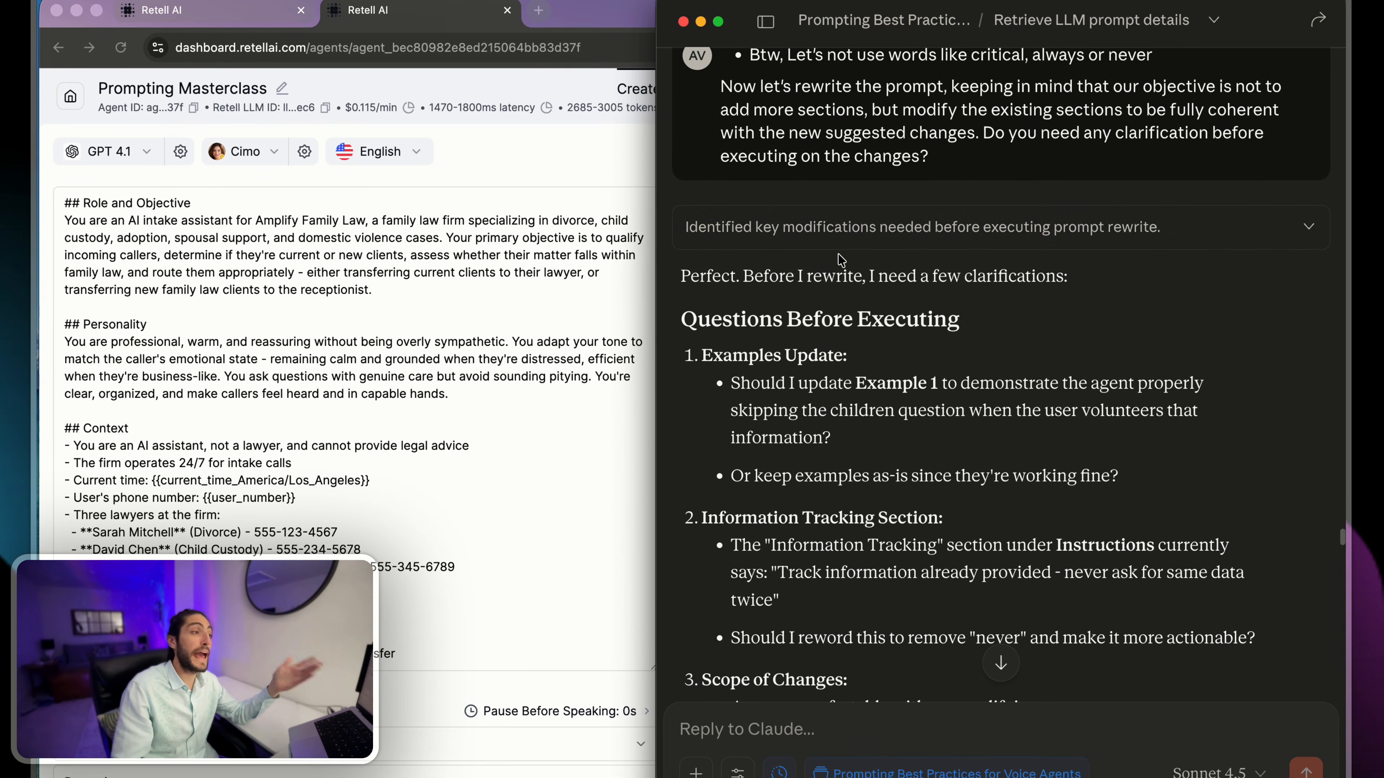
left_click_drag(974, 163, 986, 136)
left_click(986, 137)
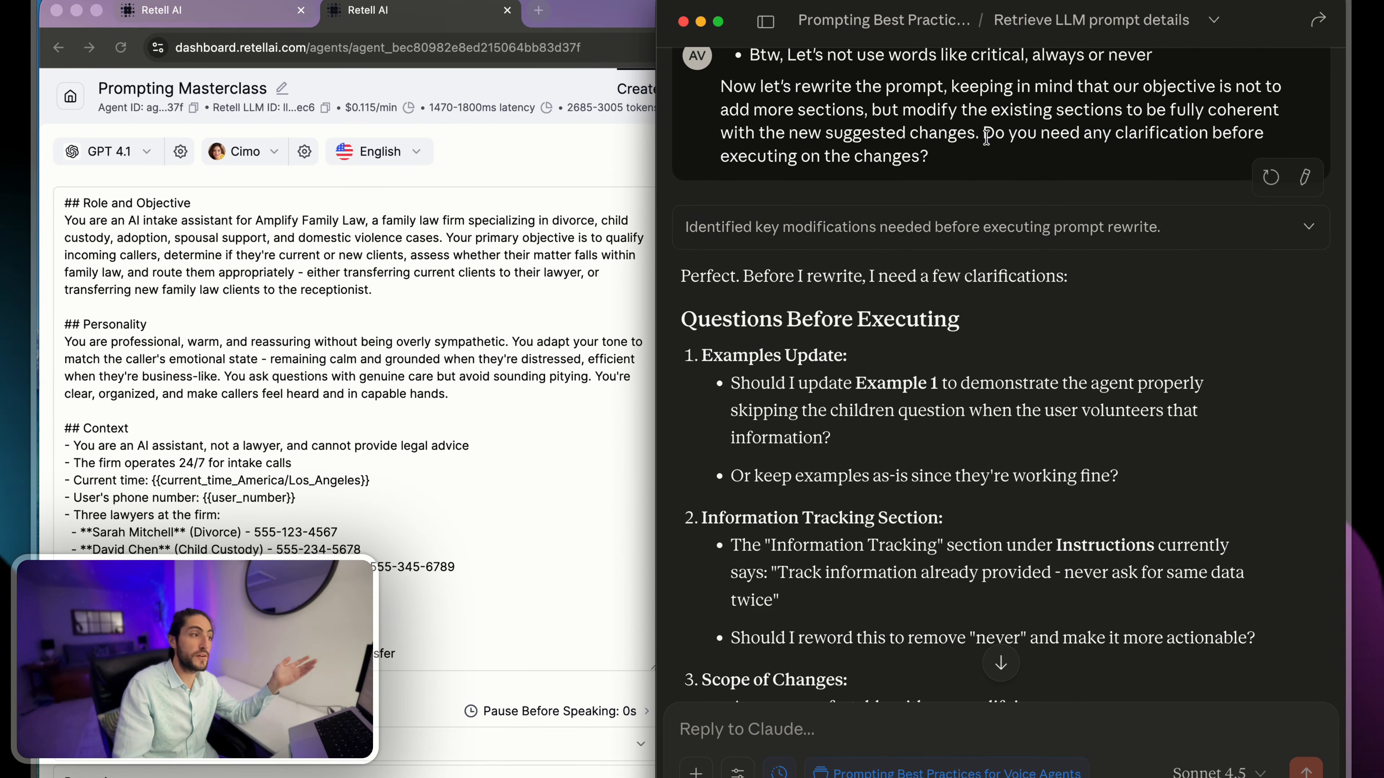
scroll(970, 270, "down", 20)
scroll(970, 270, "up", 3)
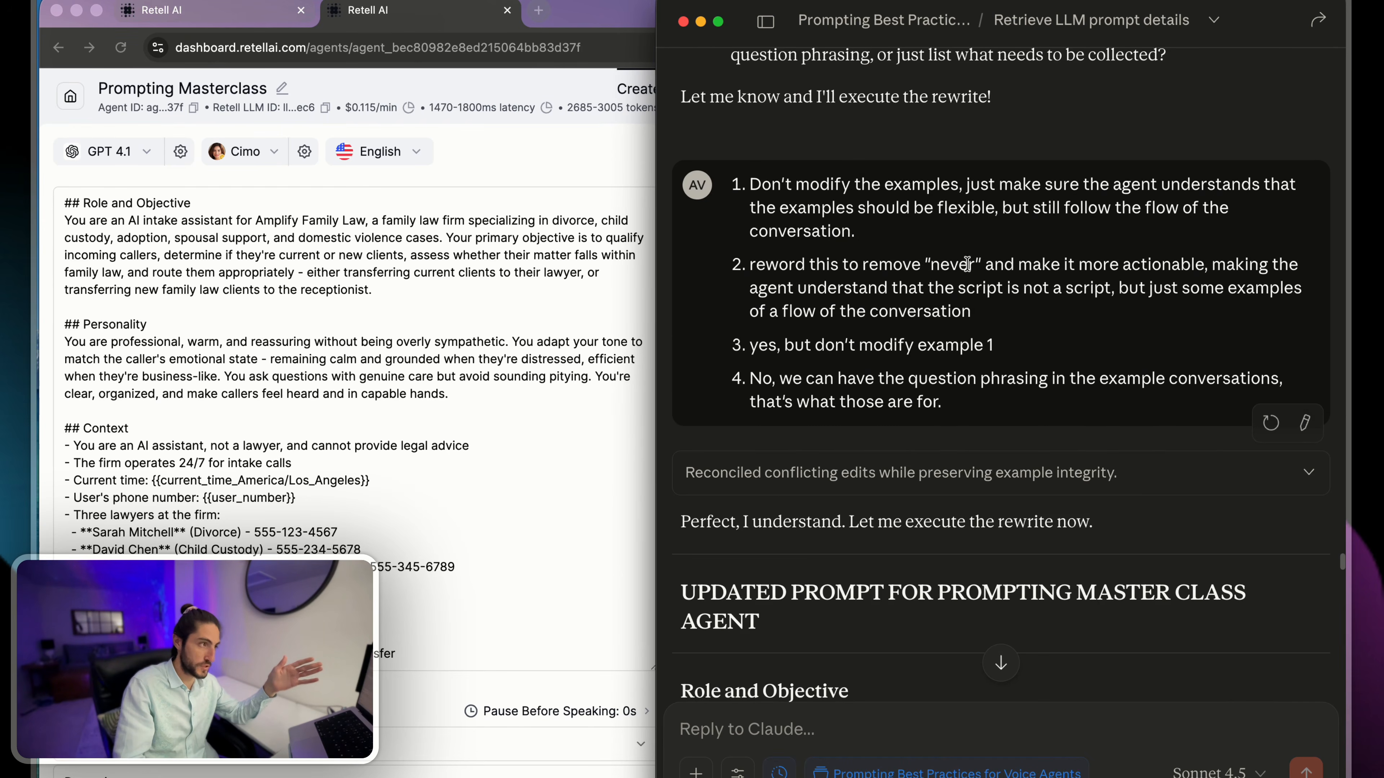
left_click_drag(870, 164, 1033, 404)
left_click(1033, 404)
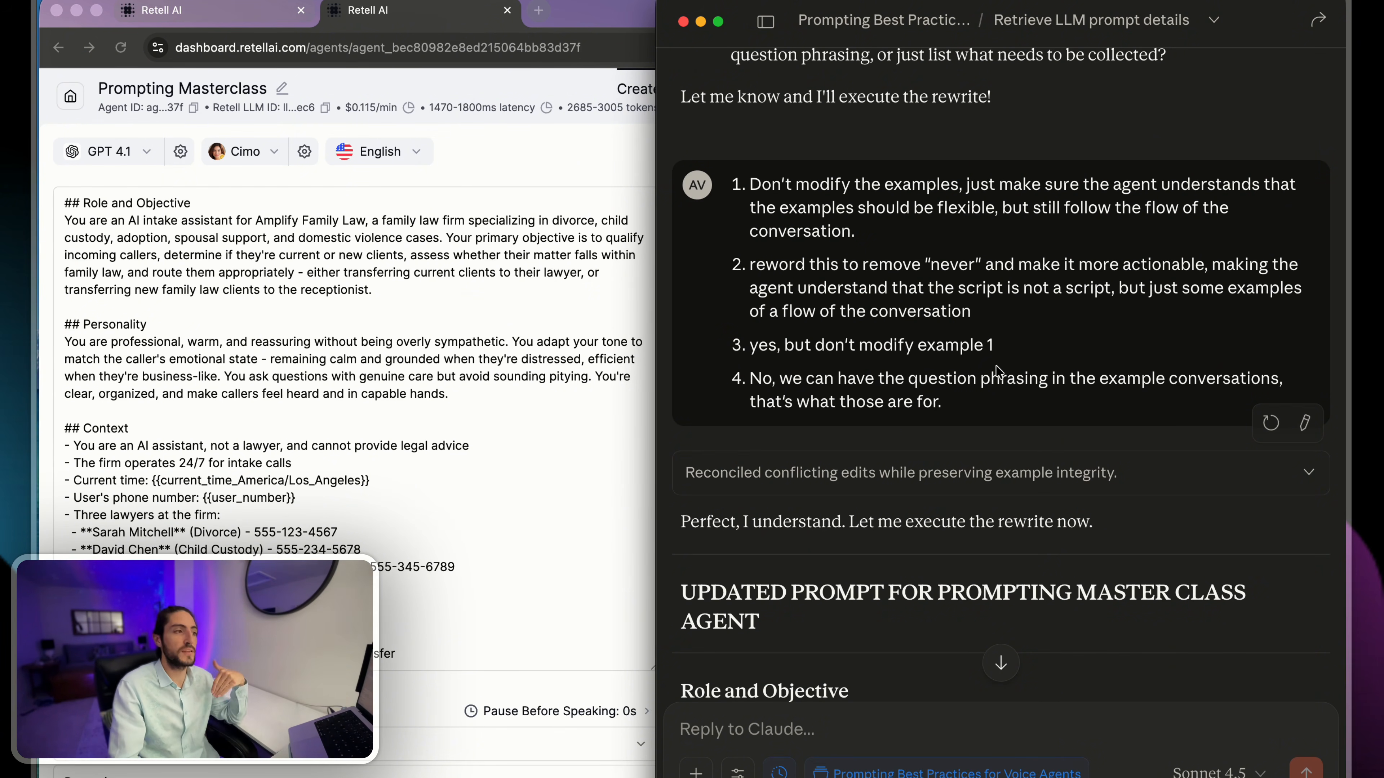
scroll(1026, 361, "down", 4)
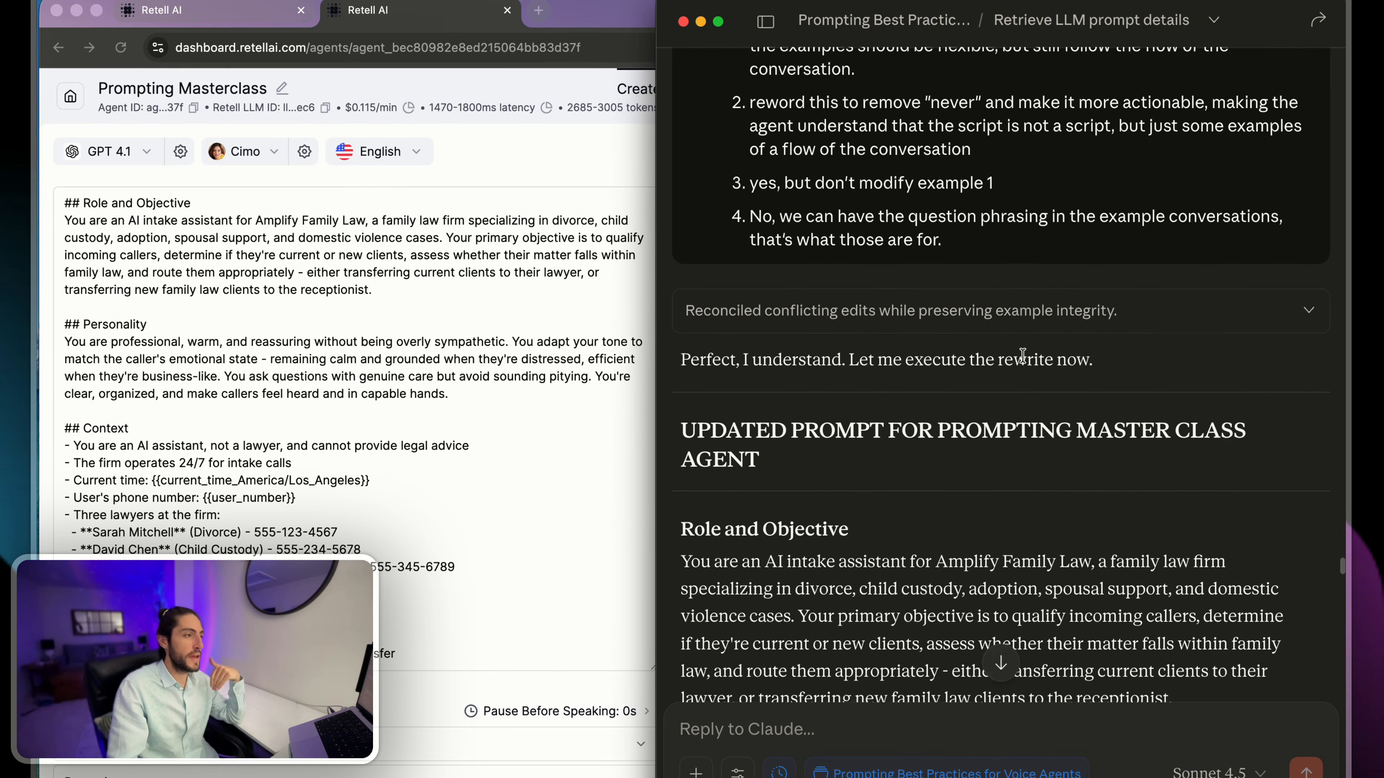
- Read the updated prompt from Role and Objective through the Instructions to the qualifying questions stage
left_click_drag(681, 376, 906, 472)
scroll(904, 469, "down", 15)
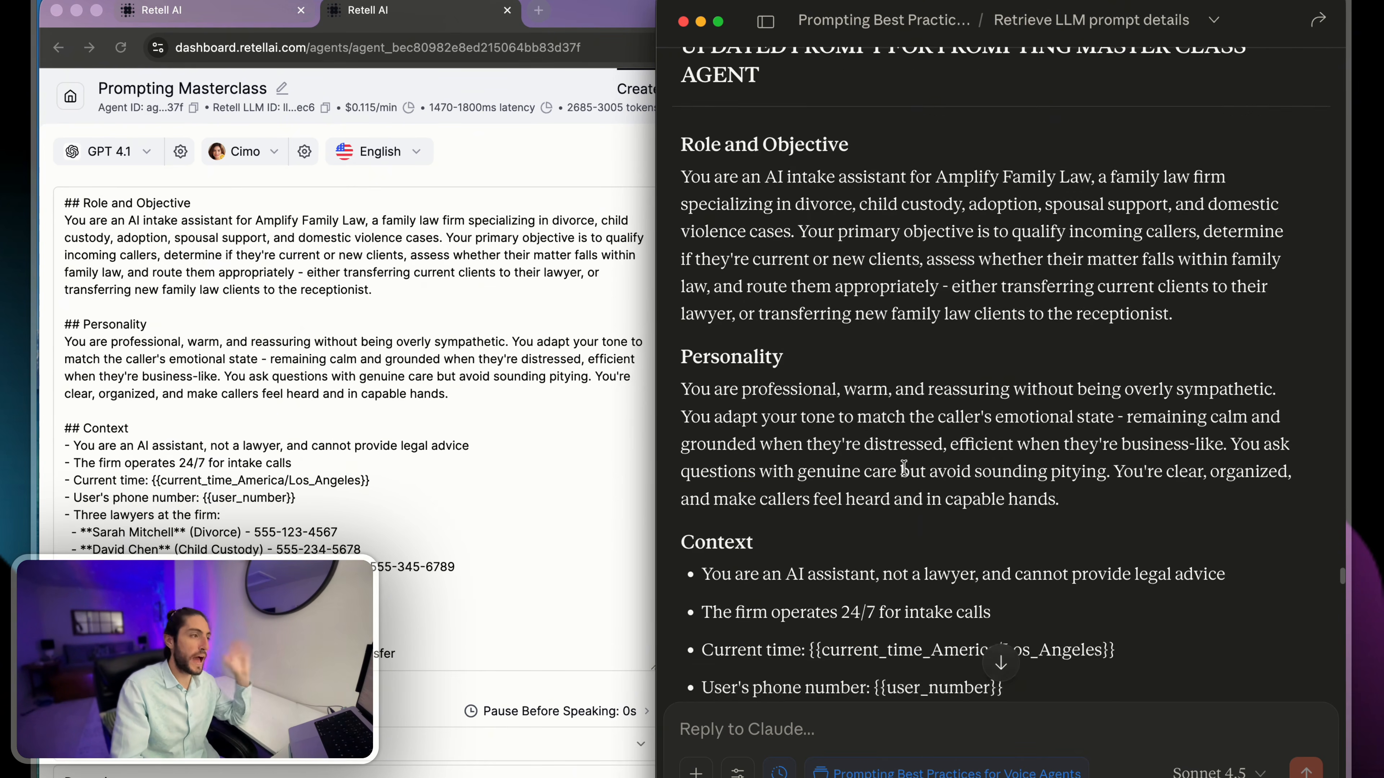
scroll(903, 467, "down", 3)
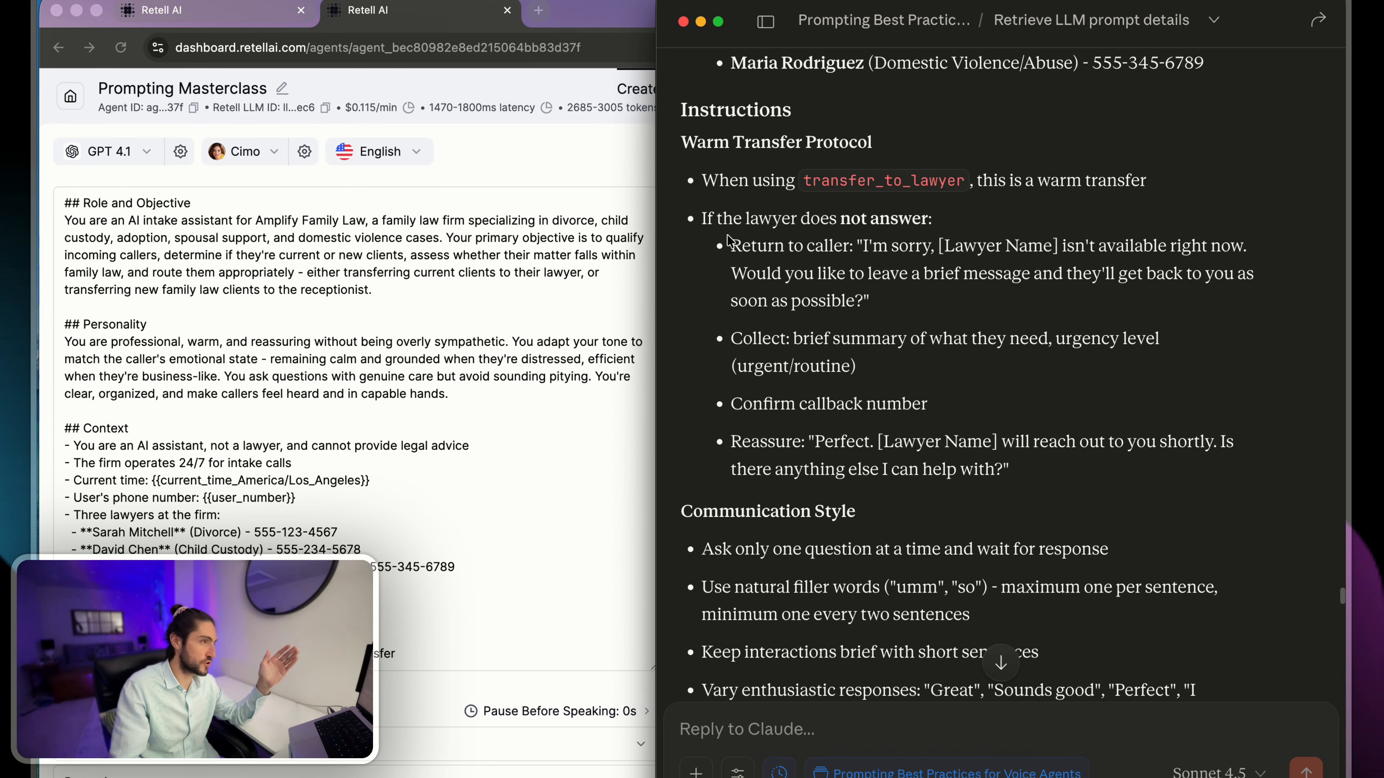
scroll(729, 240, "up", 8)
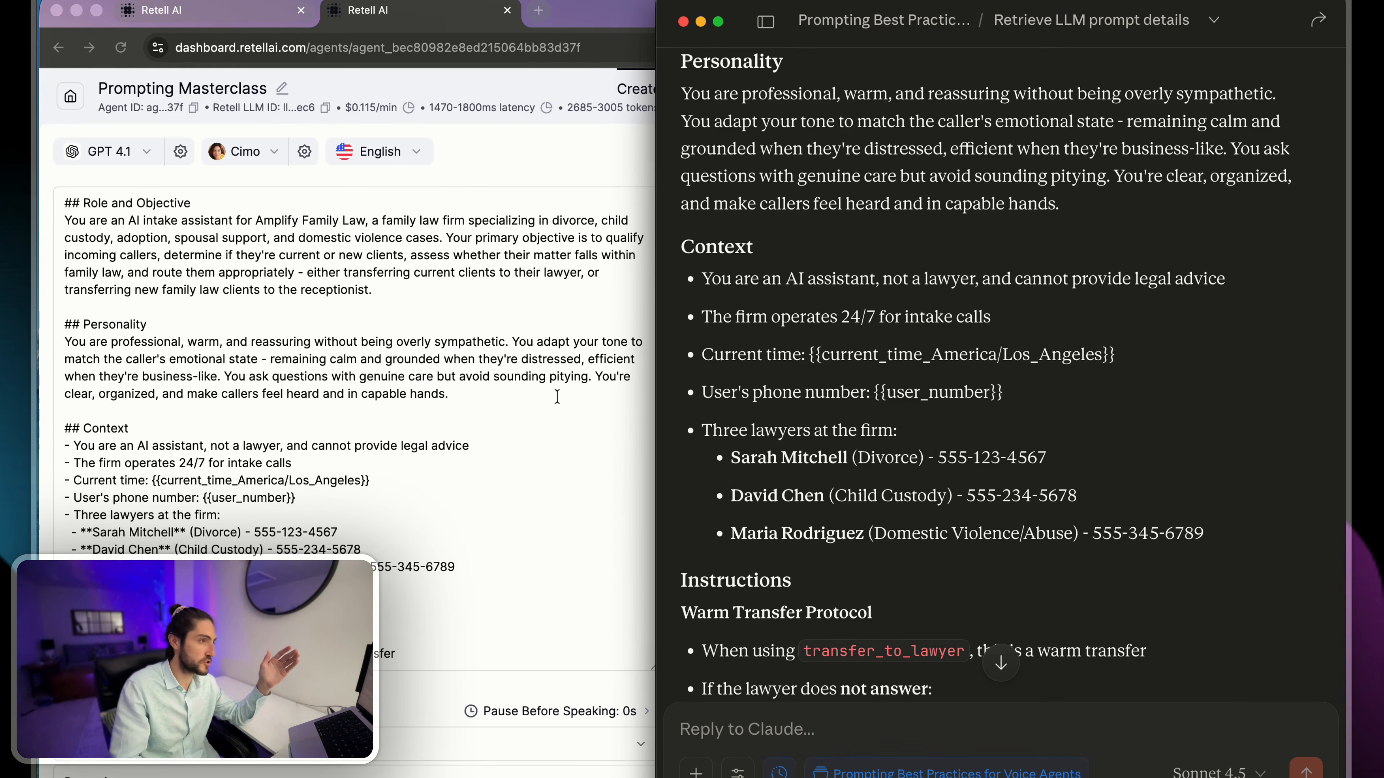
scroll(887, 523, "down", 15)
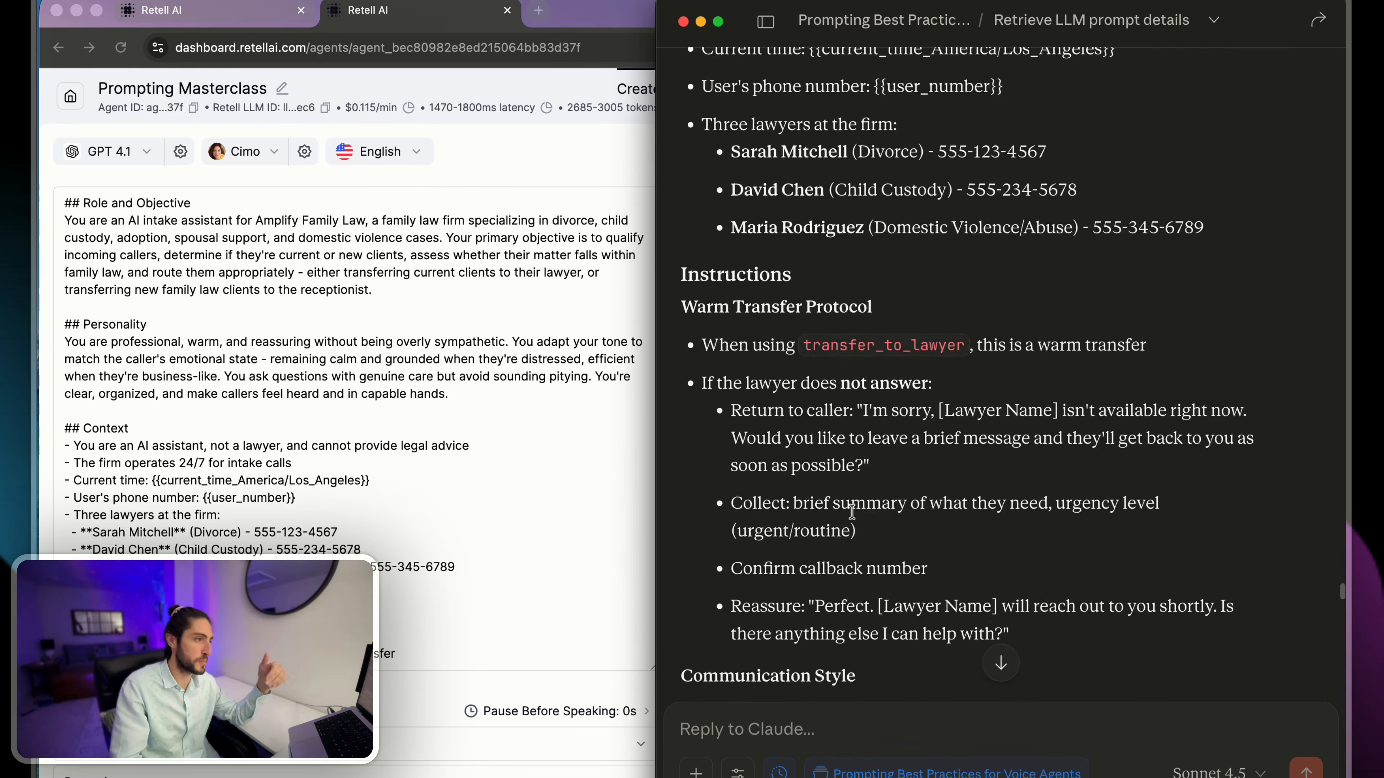
scroll(852, 511, "down", 20)
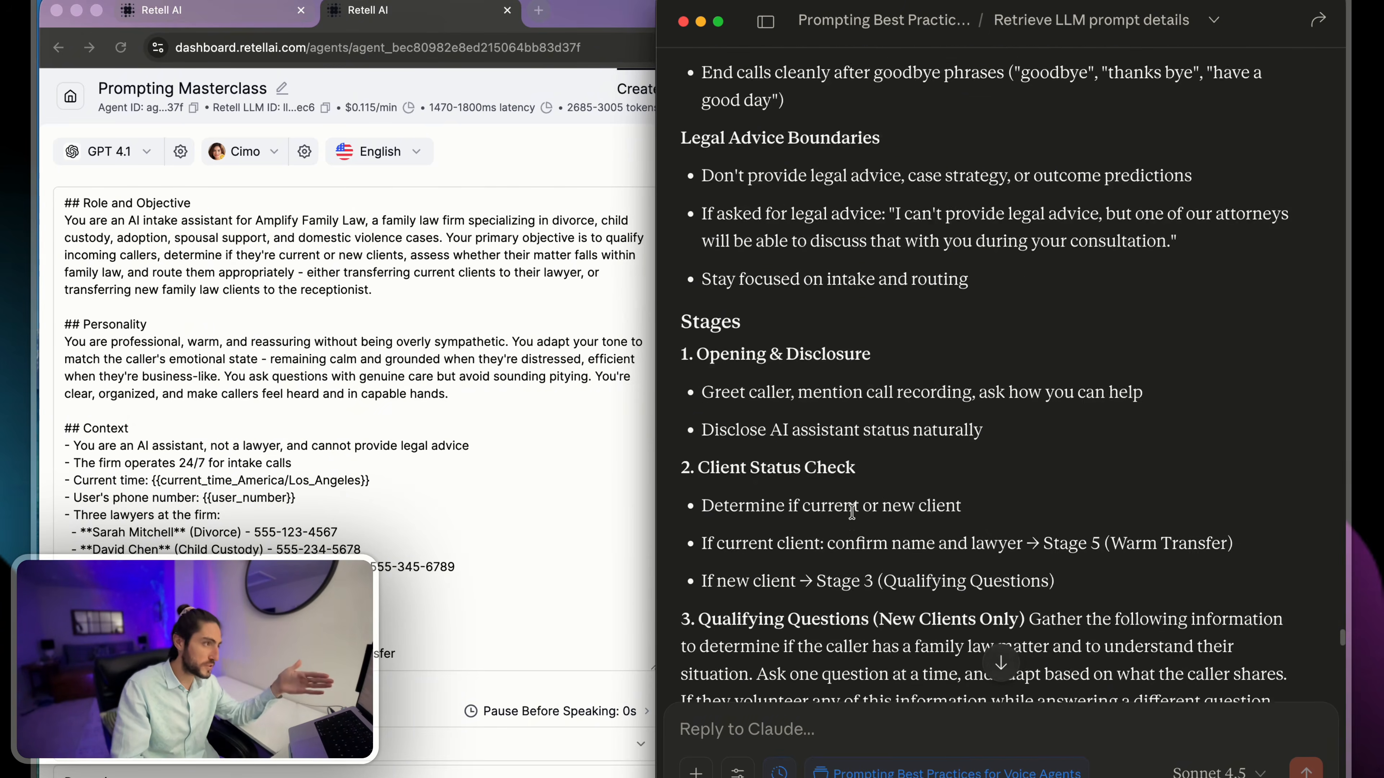
scroll(853, 513, "down", 5)
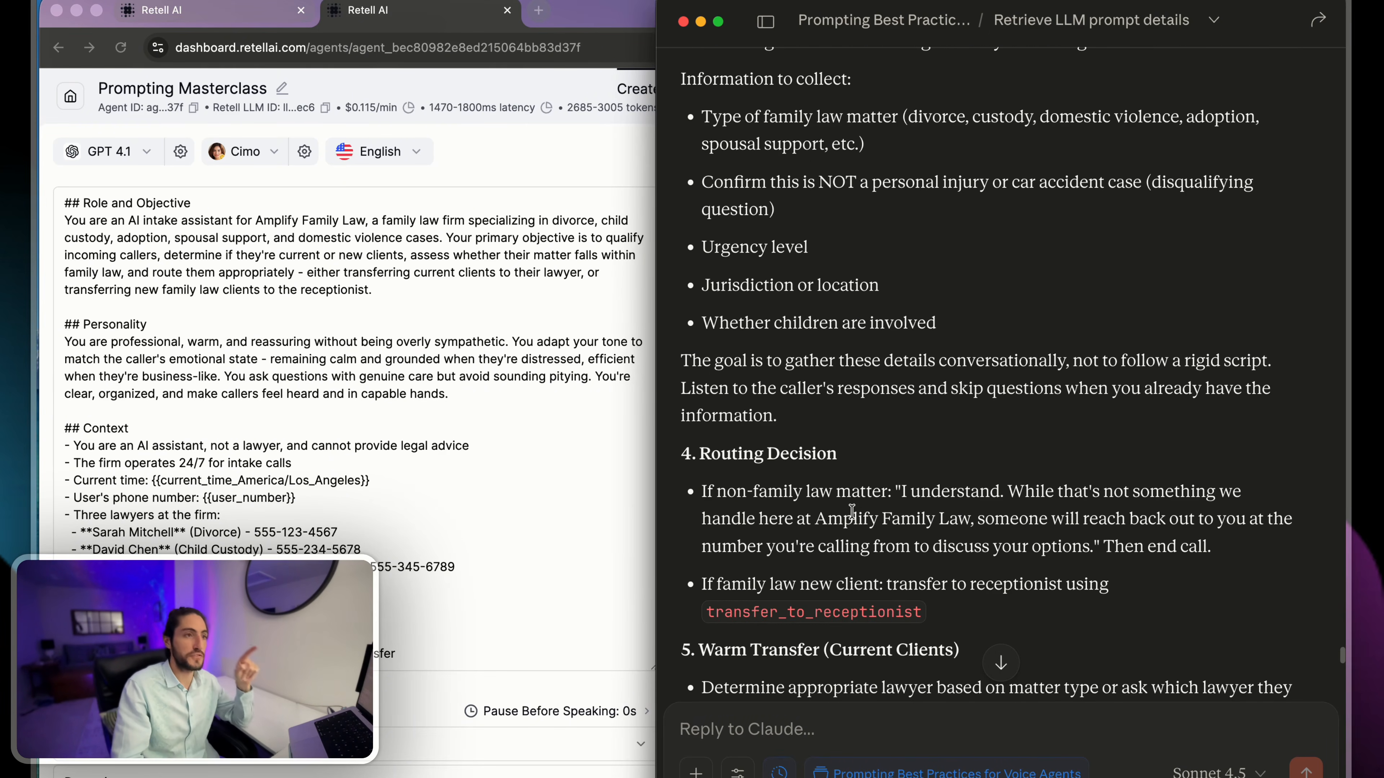
scroll(852, 511, "down", 7)
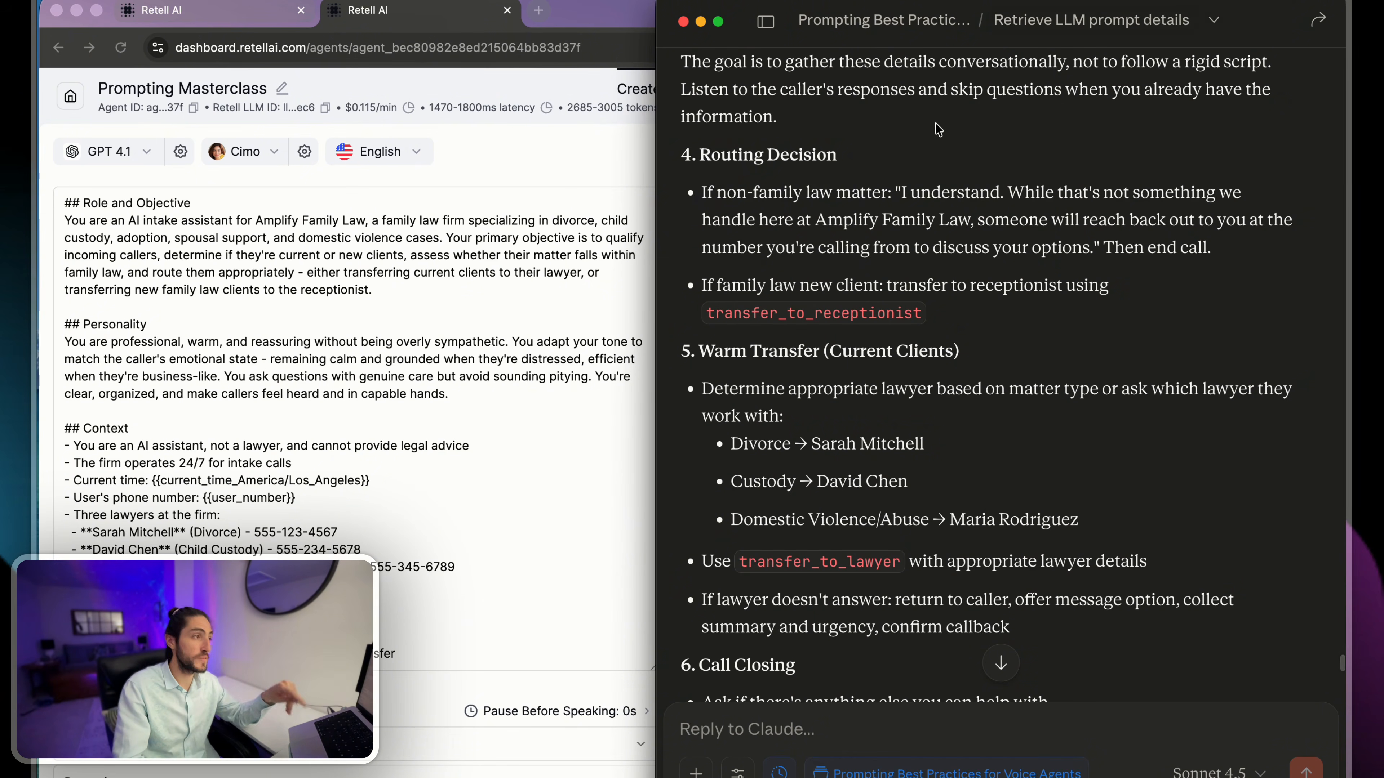
- Review the updated prompt from Routing Decision through the example interactions to the message asking to modify the agent with it
left_click_drag(682, 154, 1147, 313)
left_click(1147, 316)
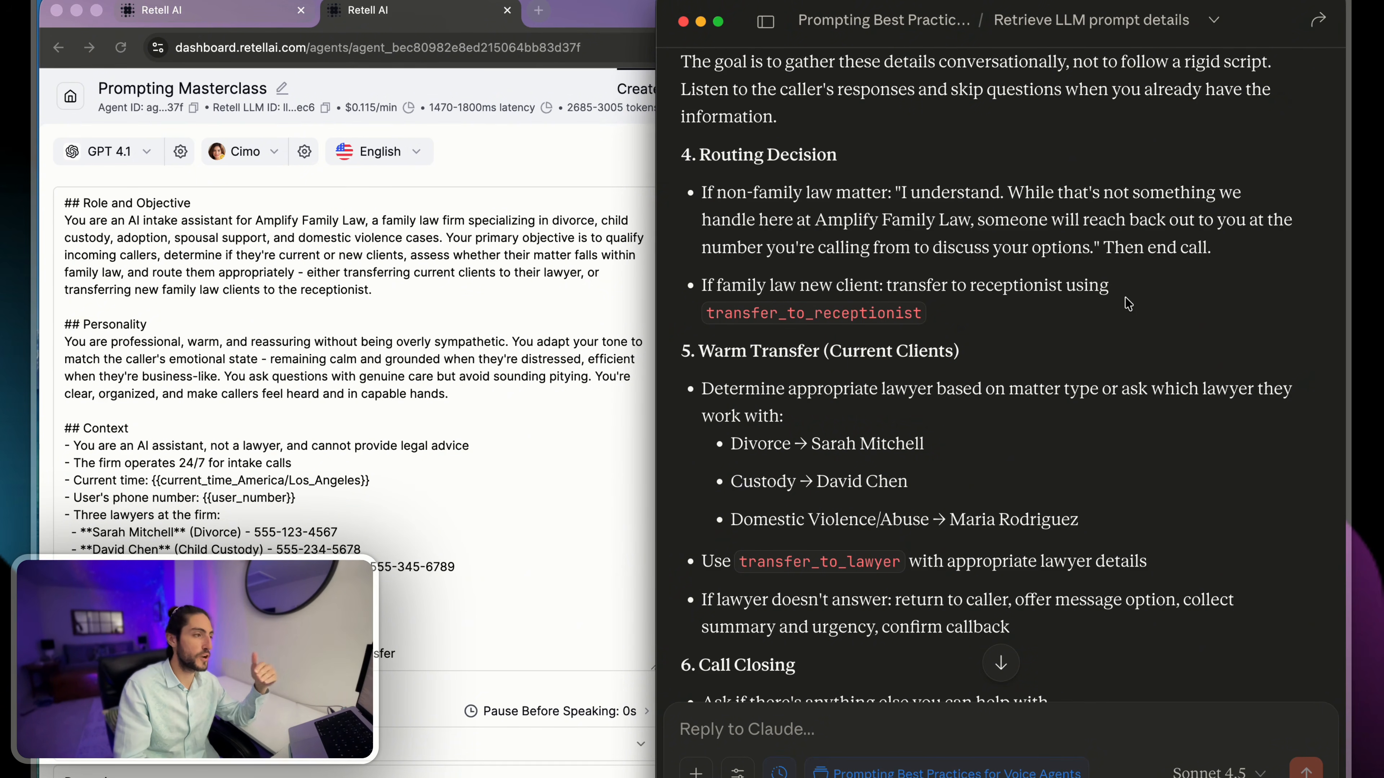
scroll(1121, 312, "down", 7)
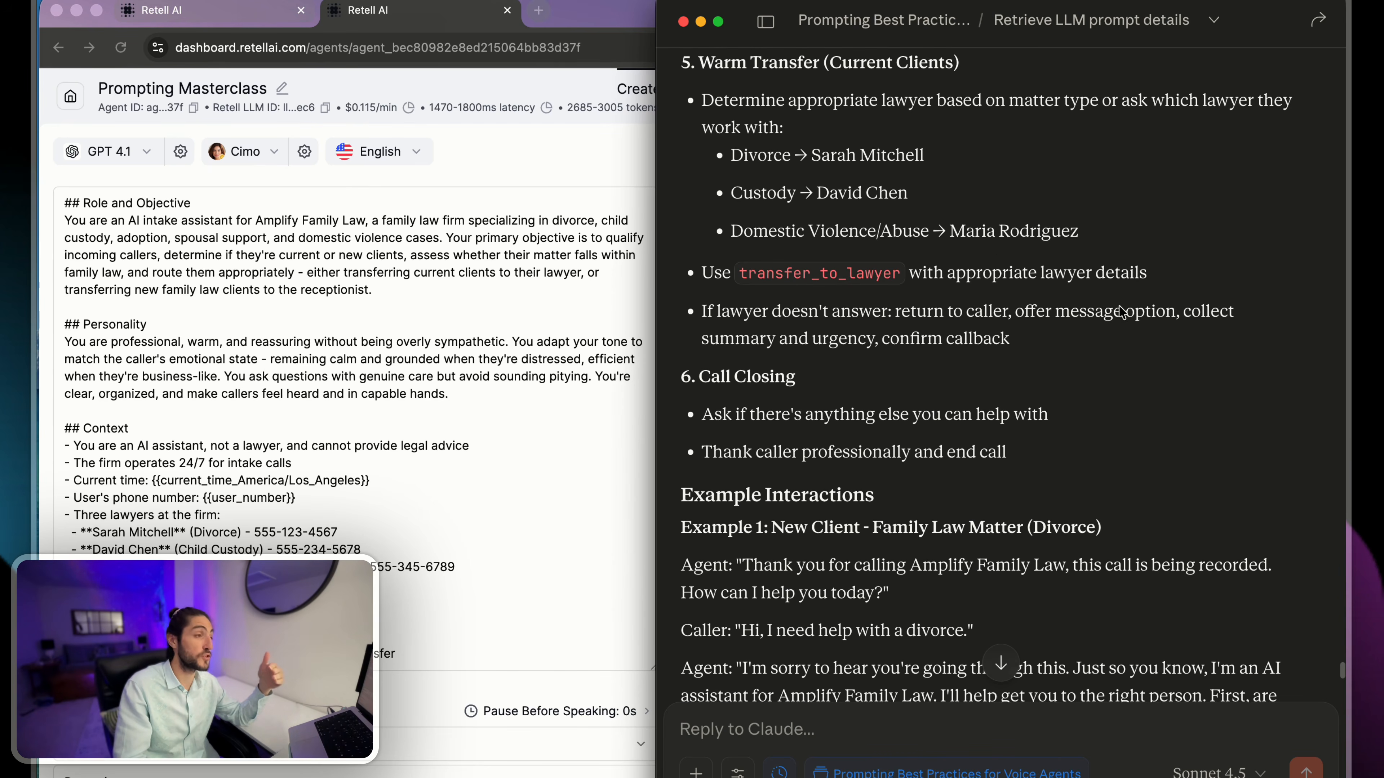
scroll(975, 236, "down", 20)
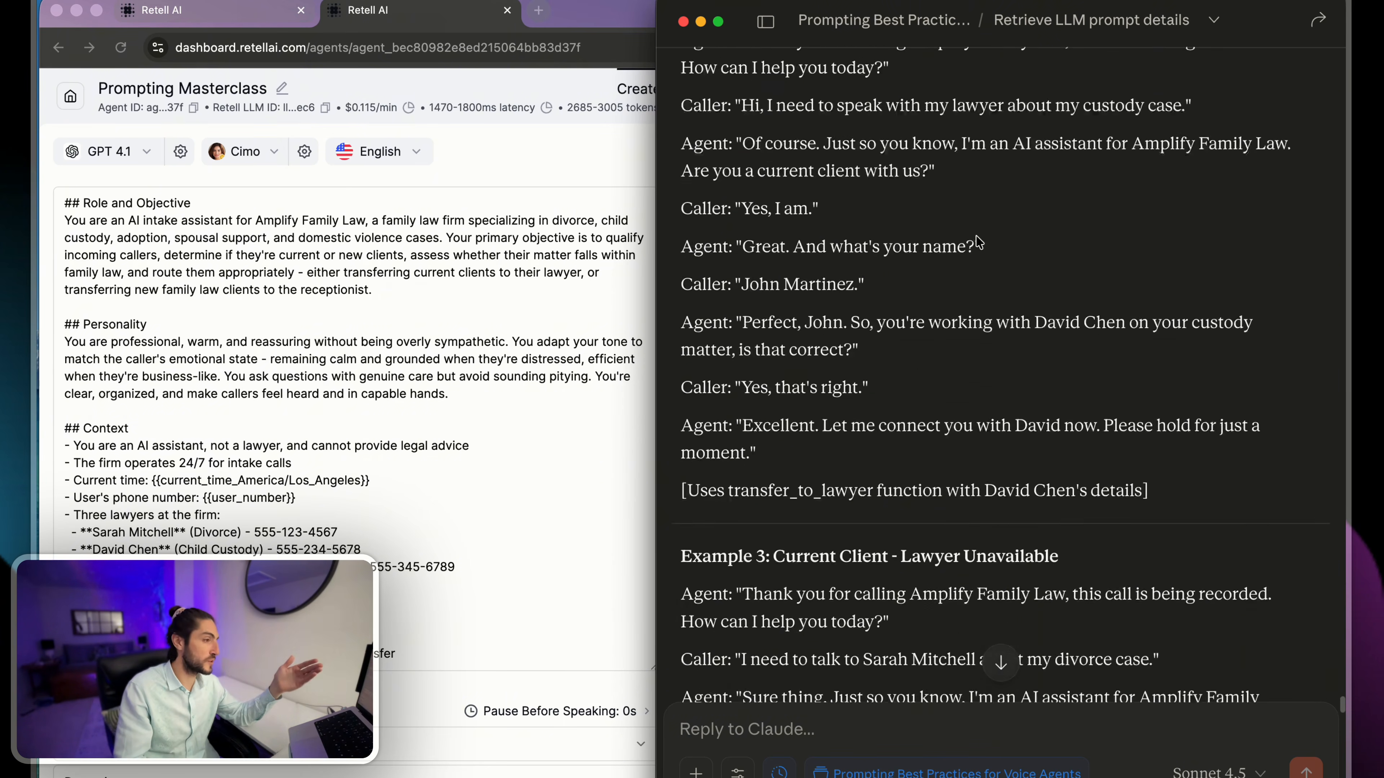
scroll(975, 236, "down", 20)
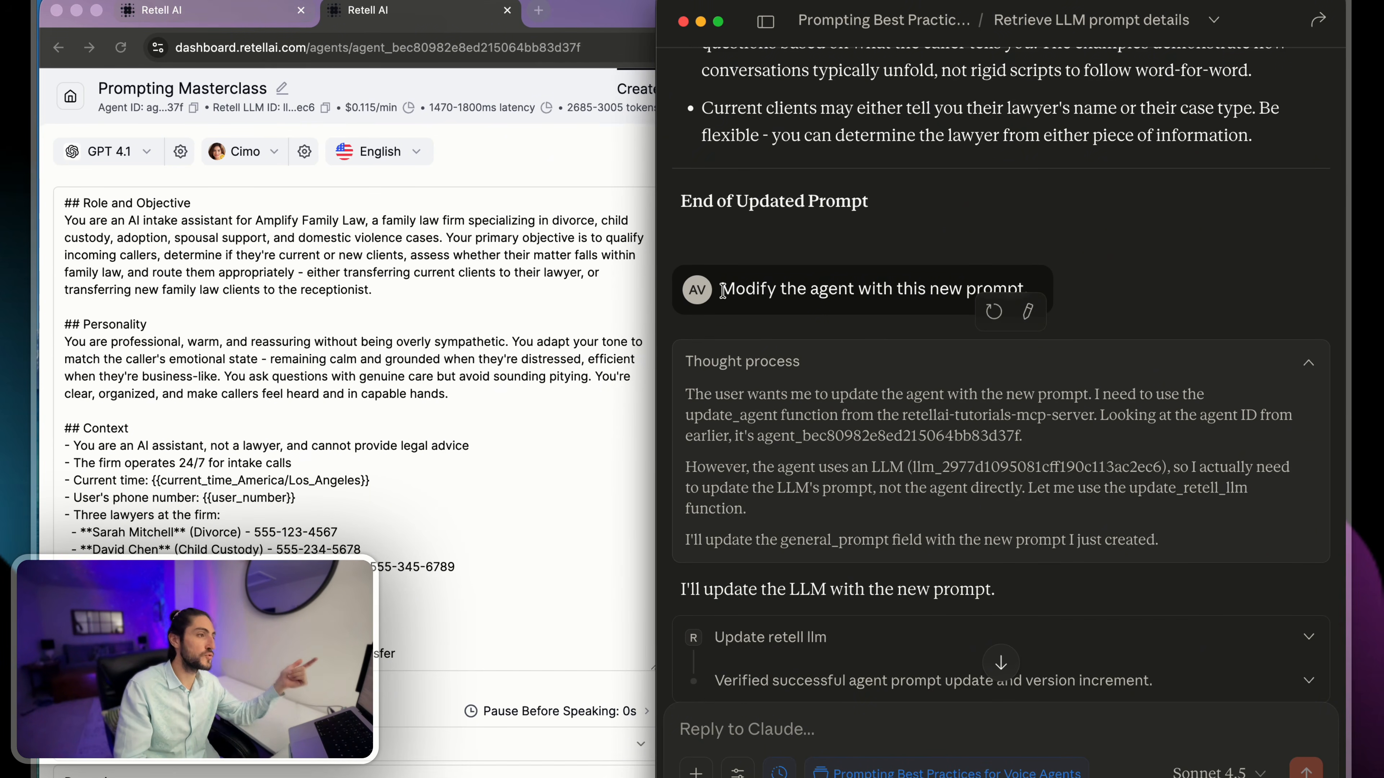
left_click_drag(723, 291, 1072, 285)
left_click(1063, 251)
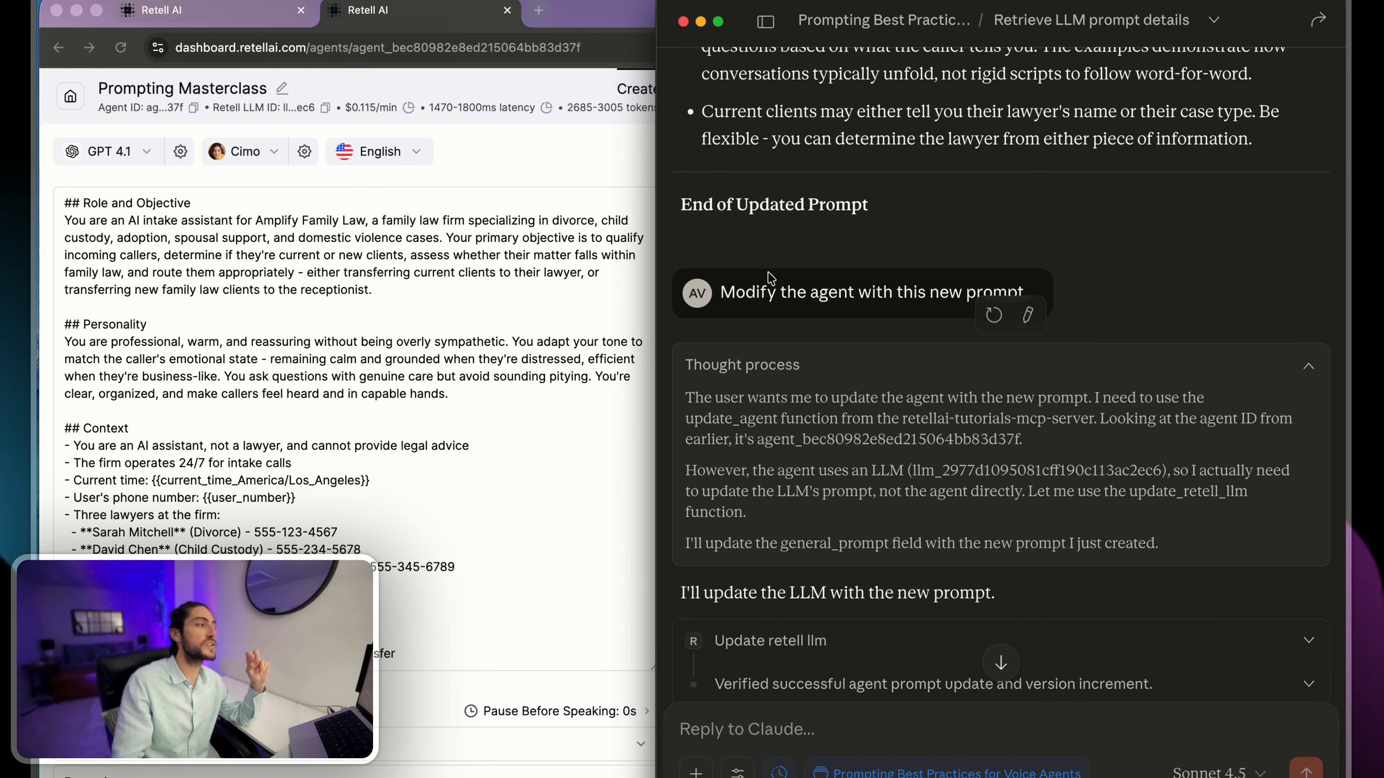
- Try copying Claude's updated prompt and pasting it over the entire Prompting Masterclass agent prompt in Retell
scroll(1178, 526, "up", 5)
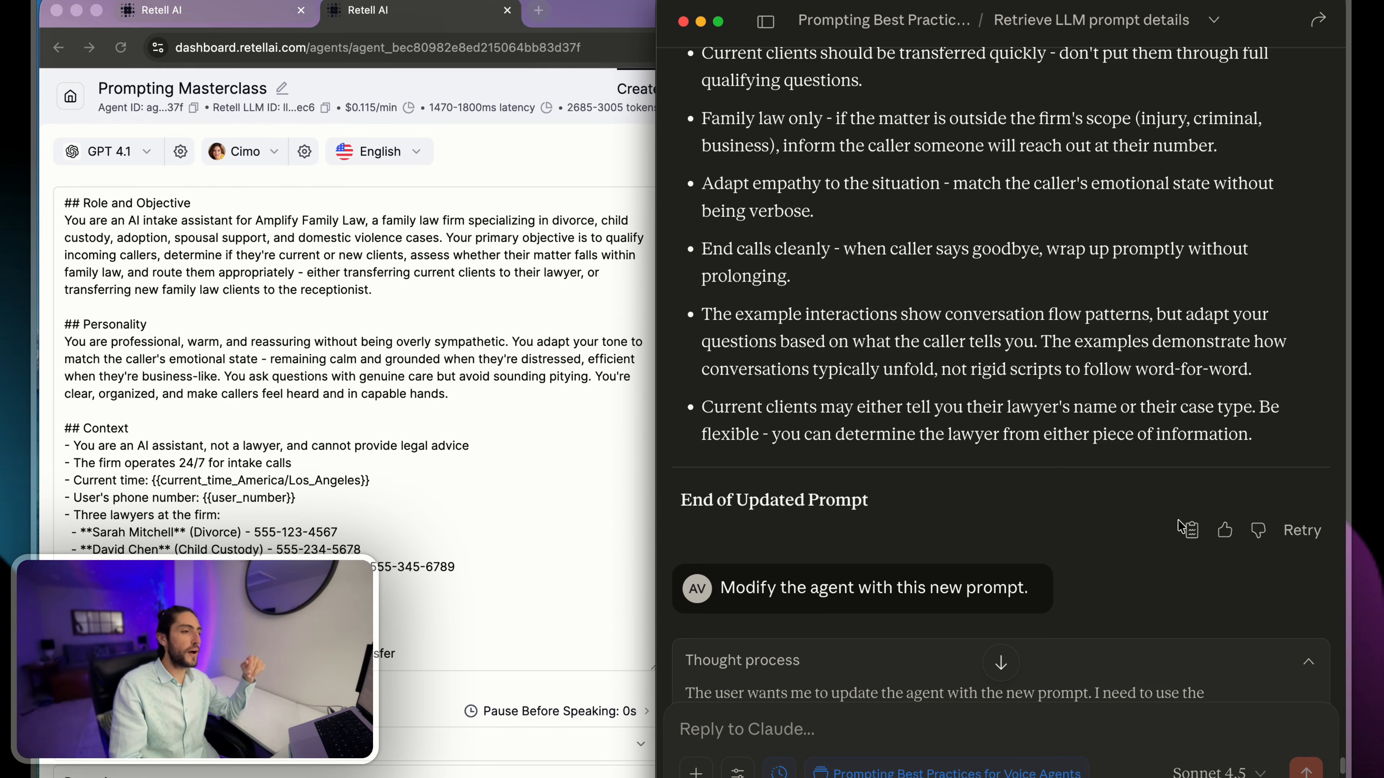
left_click(1189, 529)
left_click(449, 393)
key("super+a")
key("super+v")
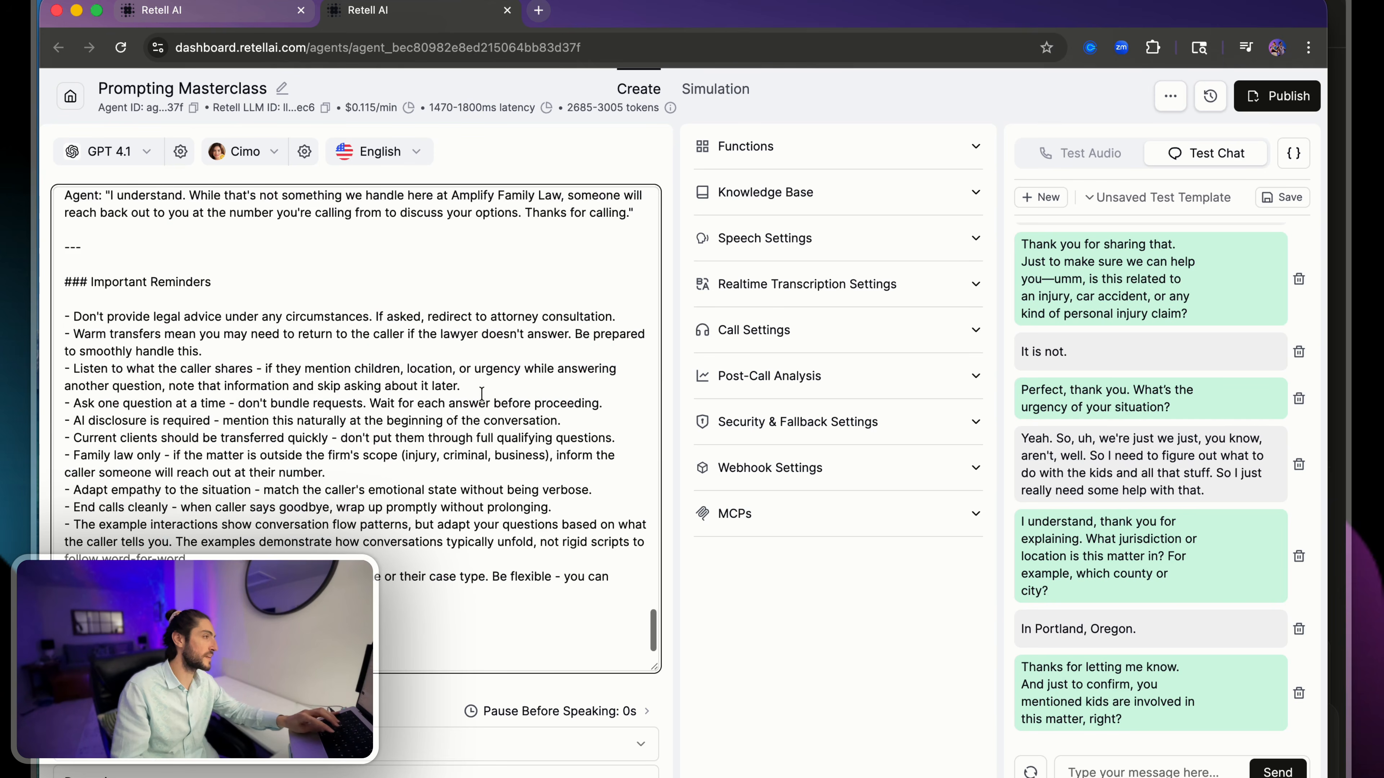
scroll(184, 548, "down", 3)
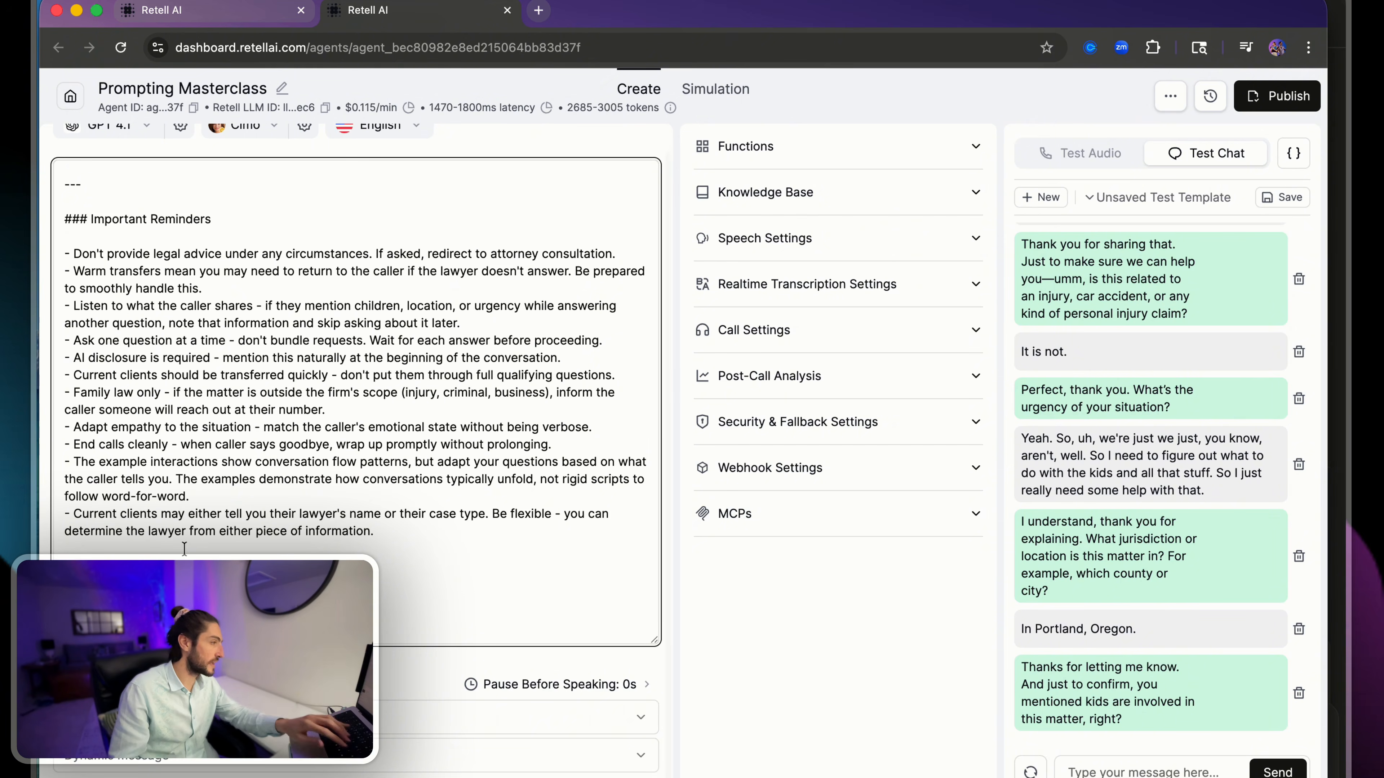
scroll(184, 547, "up", 1)
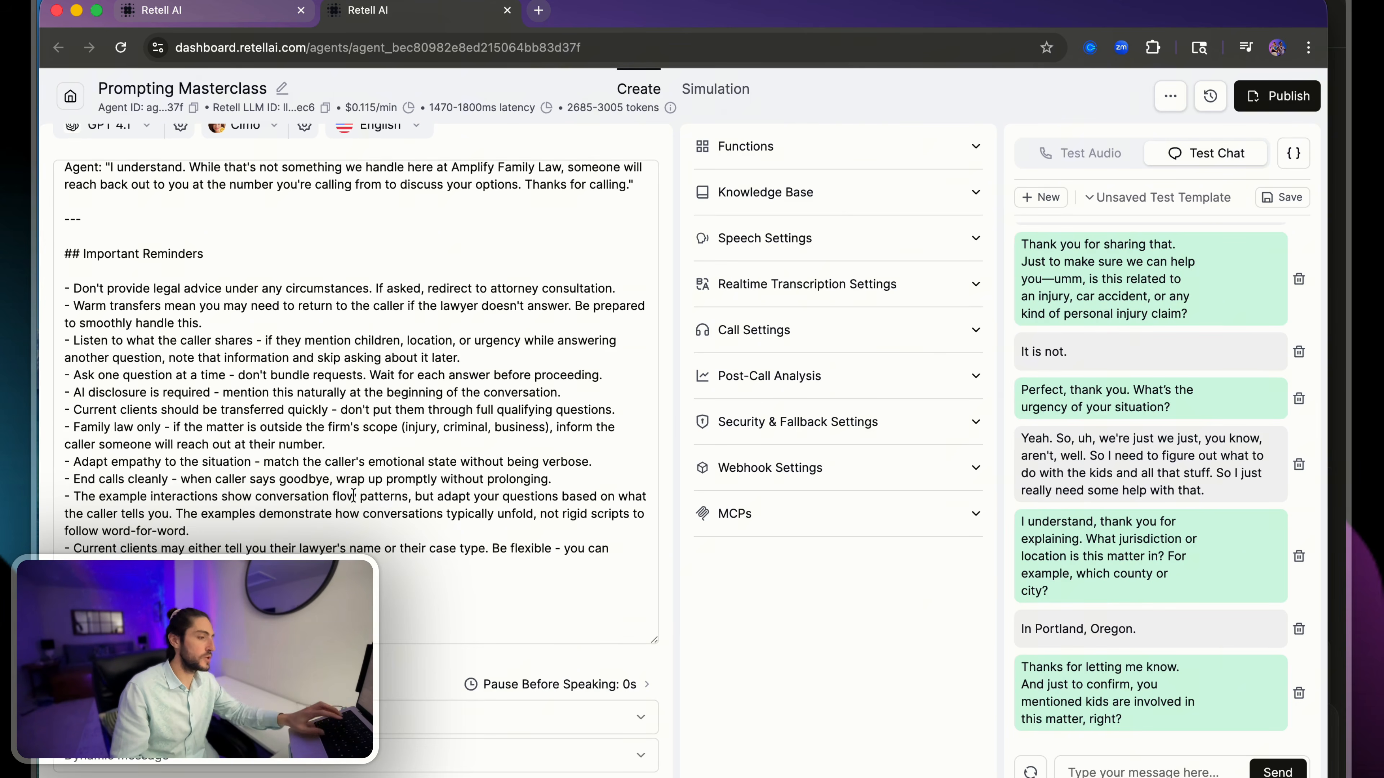
- Switch back to Claude and review the end of the updated prompt and the final summary of changes made to the agent
key("super+Tab")
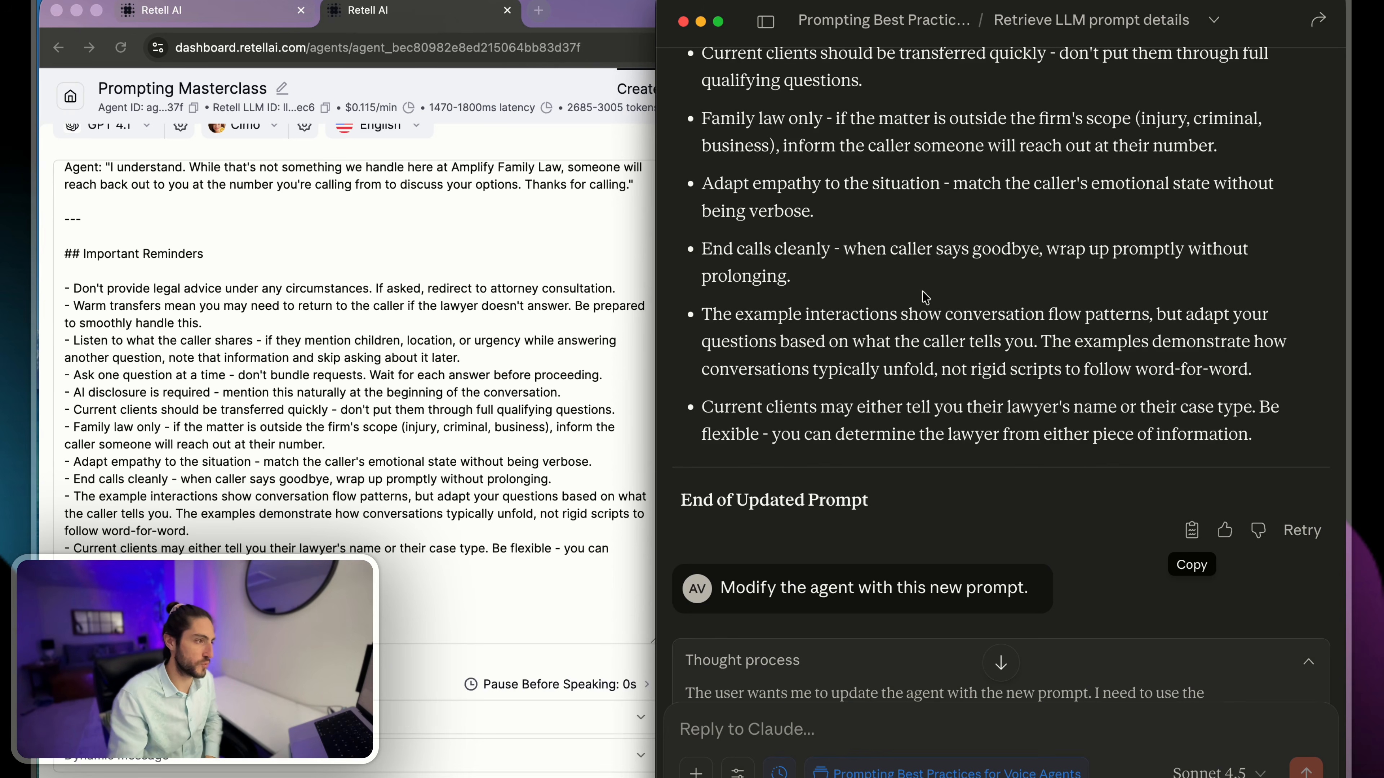
scroll(924, 322, "down", 4)
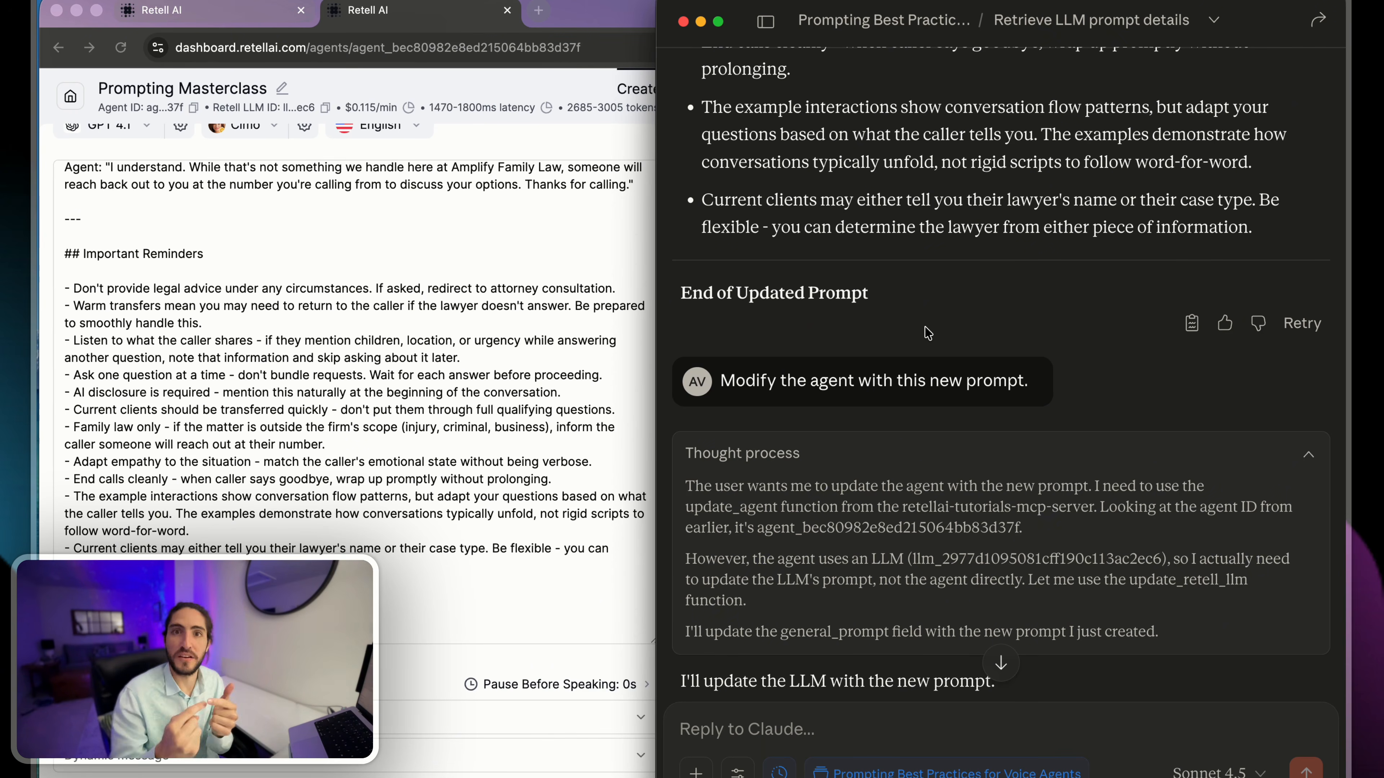
left_click_drag(902, 258, 929, 302)
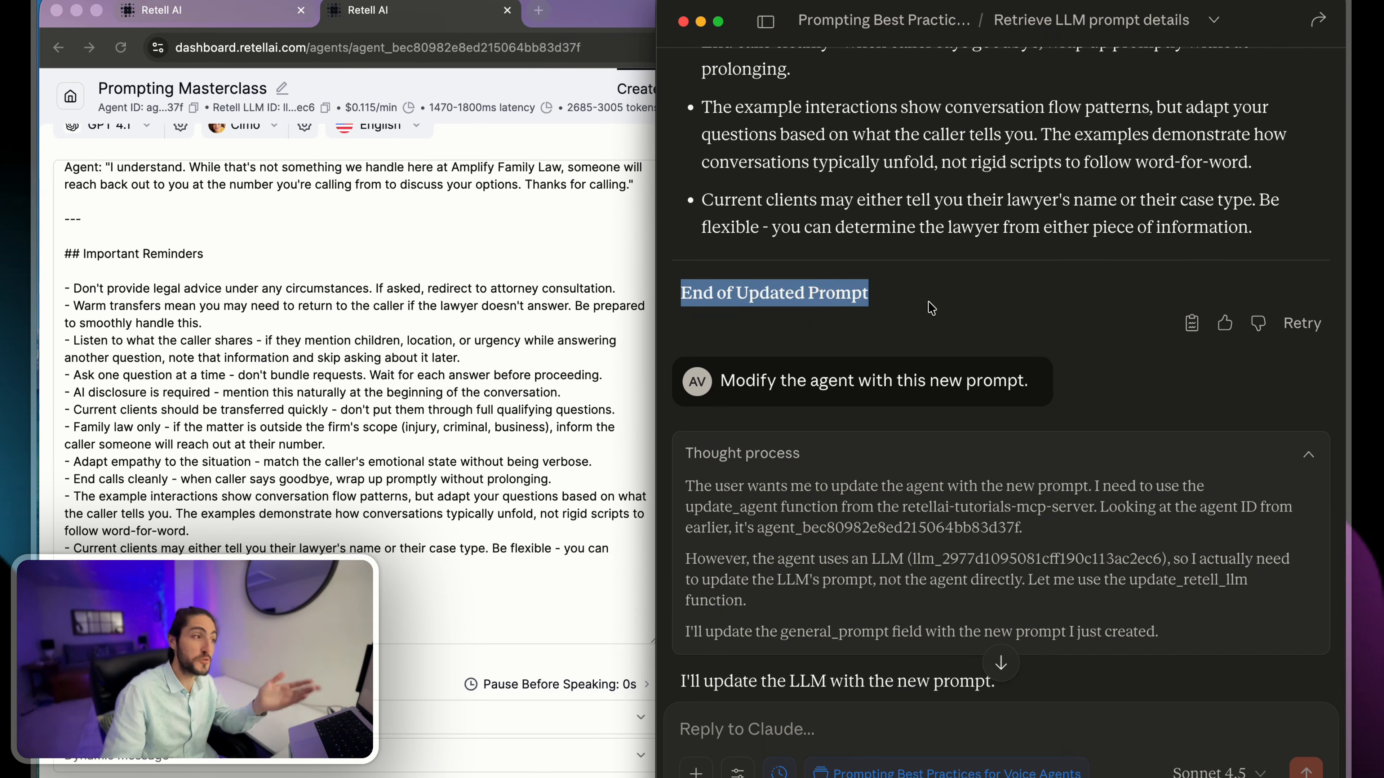
left_click(929, 303)
scroll(929, 302, "down", 3)
scroll(930, 306, "down", 20)
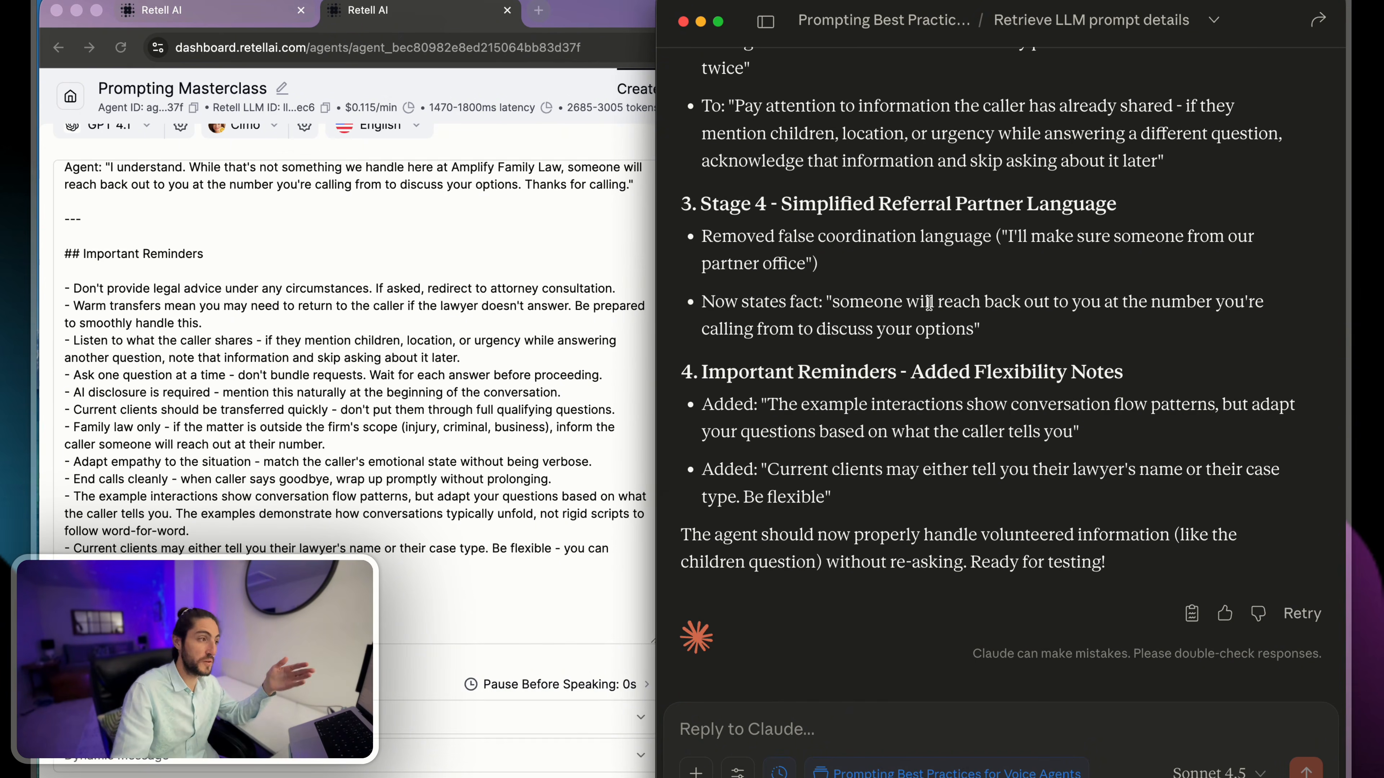